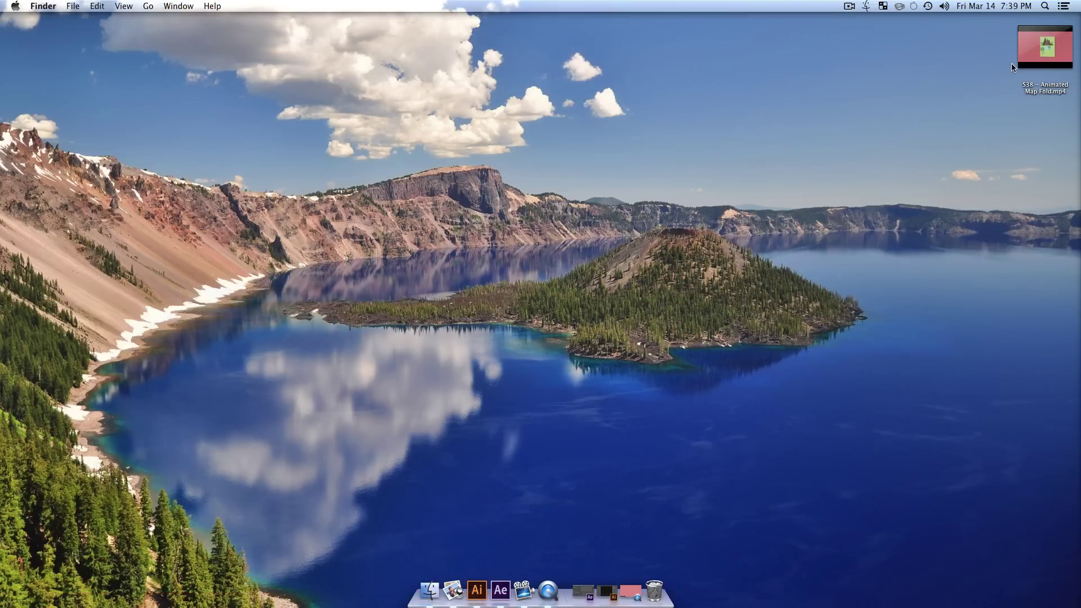
- Open the S38 - Animated Map Fold.mp4 video and play it, pausing on the folded Mt. Mograph map cover
double_click(1023, 54)
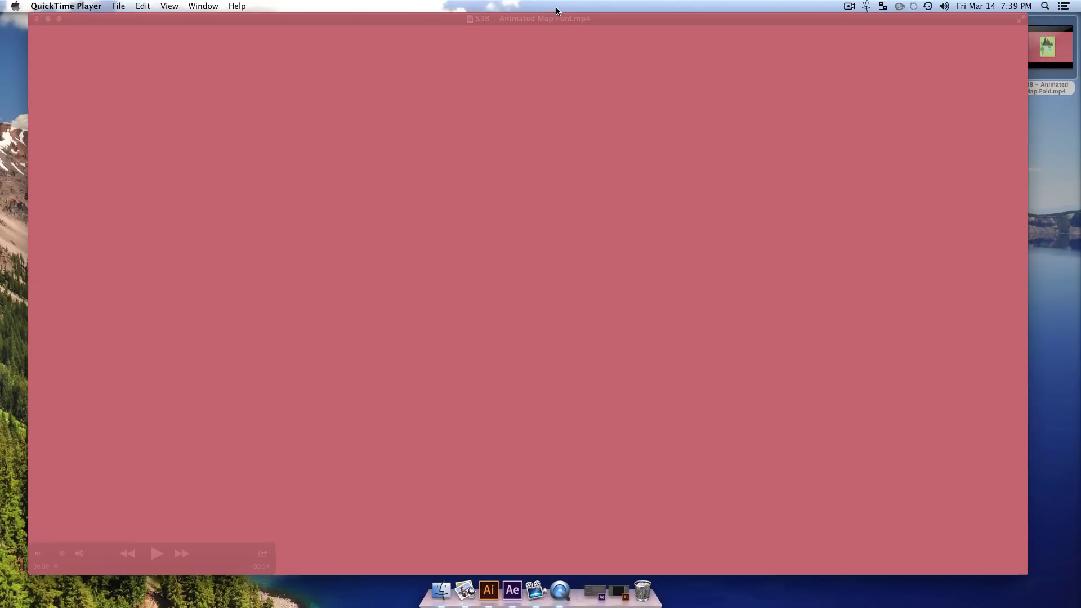
click(569, 22)
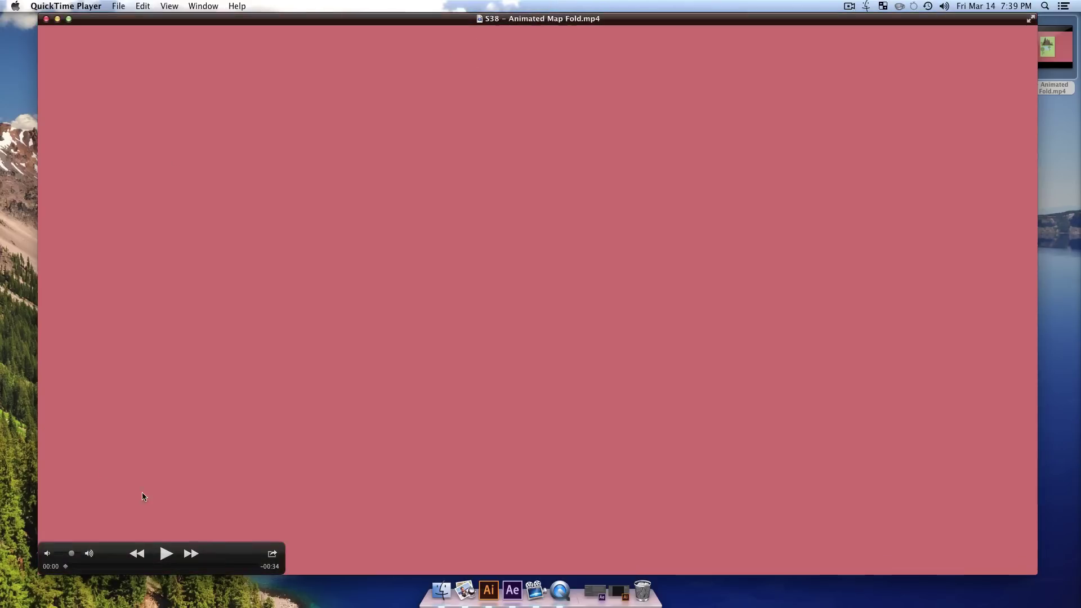
click(166, 554)
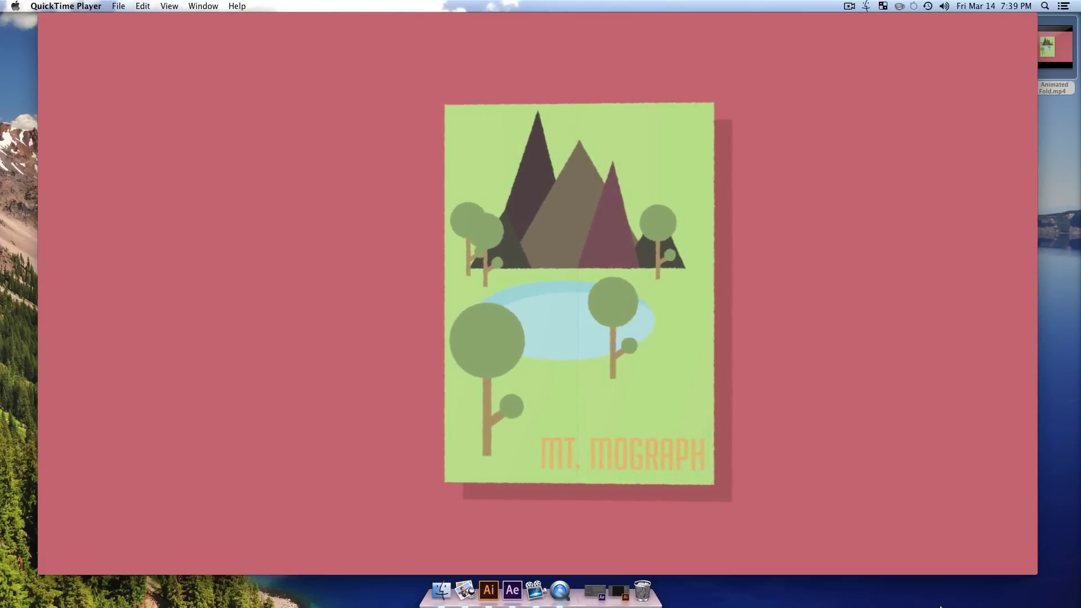
mouse_move(820, 359)
key(space)
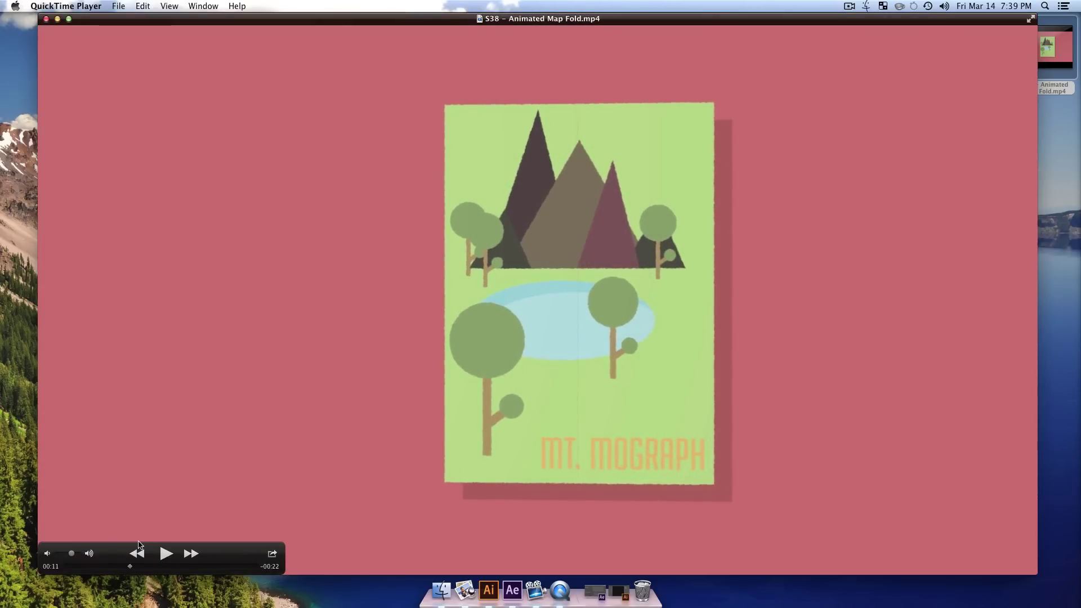
- Scrub through the map's unfolding and refolding animation in the video, and minimize the player
drag(137, 567, 171, 568)
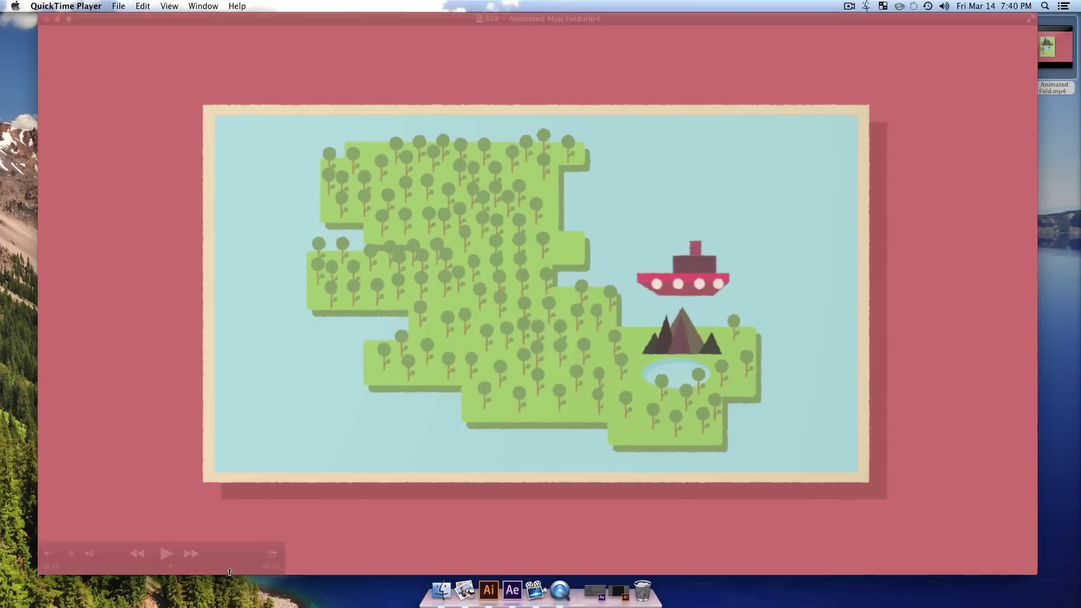
mouse_move(171, 567)
mouse_down()
mouse_move(186, 572)
mouse_move(163, 570)
mouse_up()
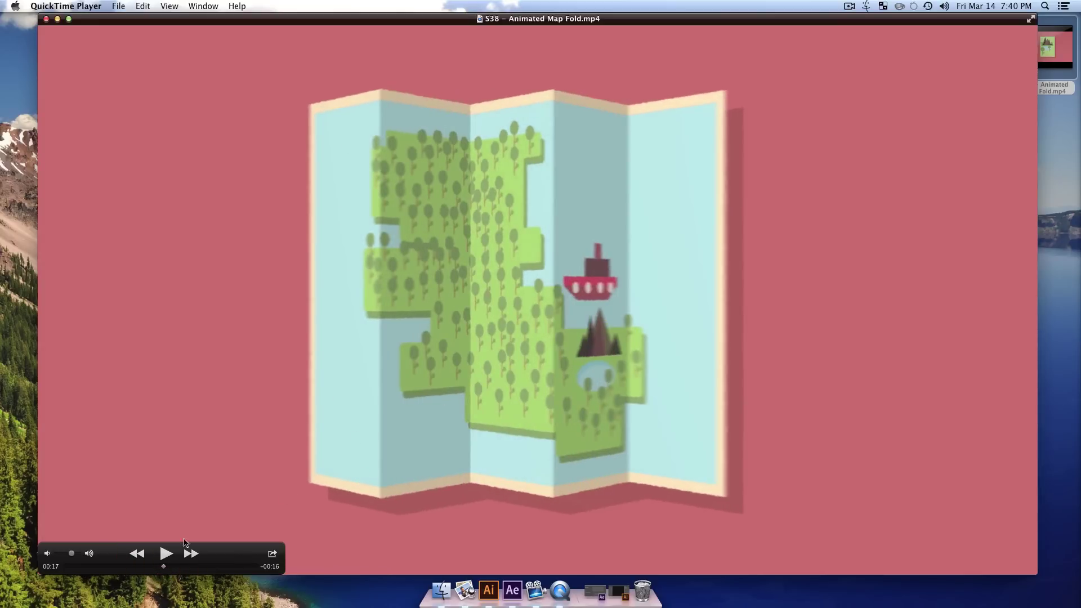
mouse_move(174, 570)
mouse_down()
mouse_move(195, 570)
mouse_move(167, 569)
mouse_up()
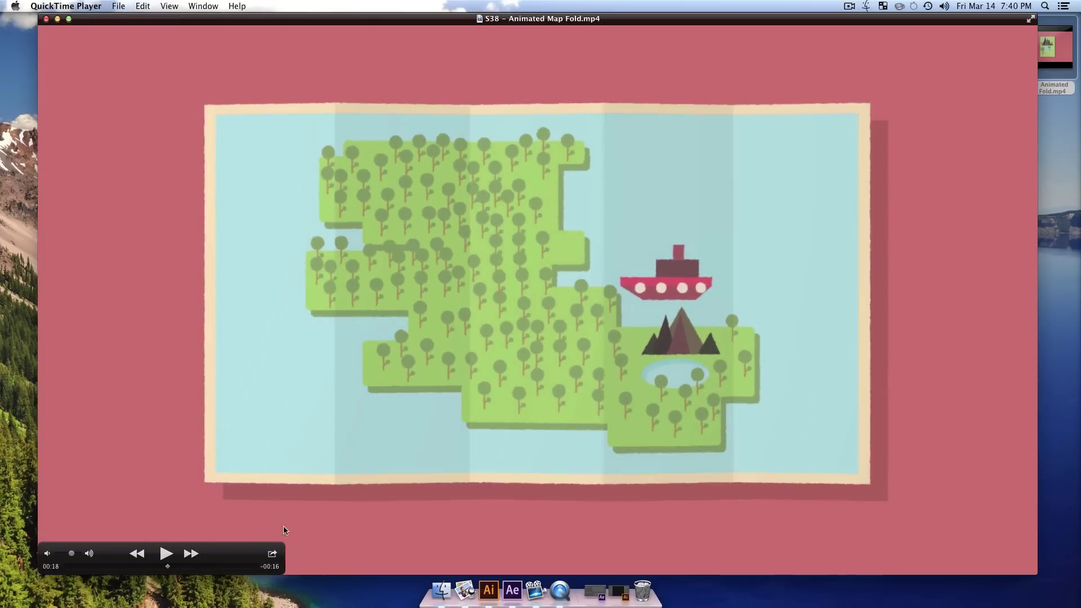
drag(180, 568, 245, 572)
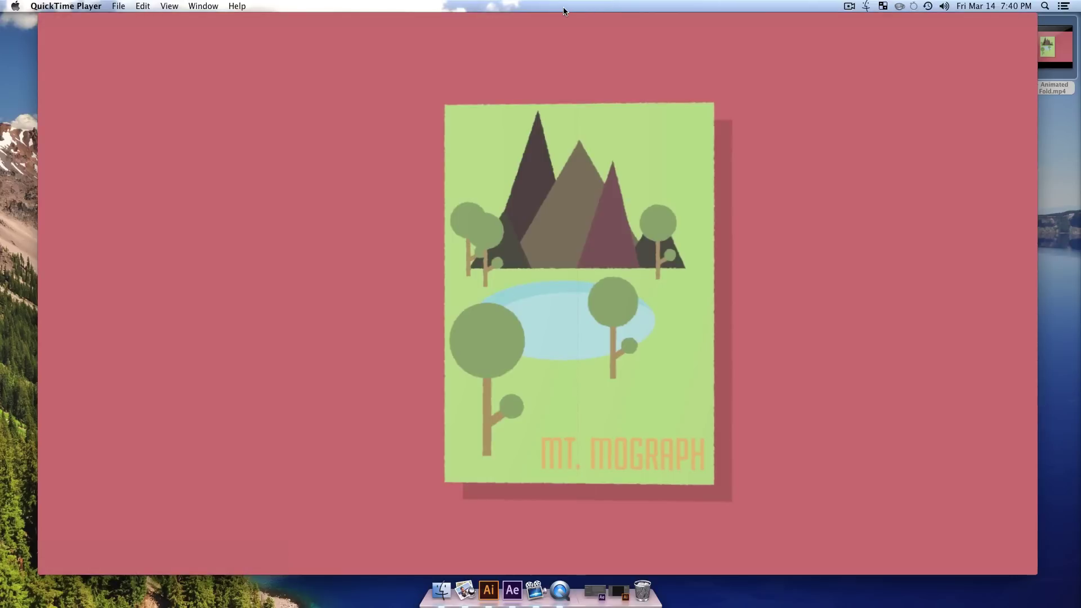
double_click(558, 21)
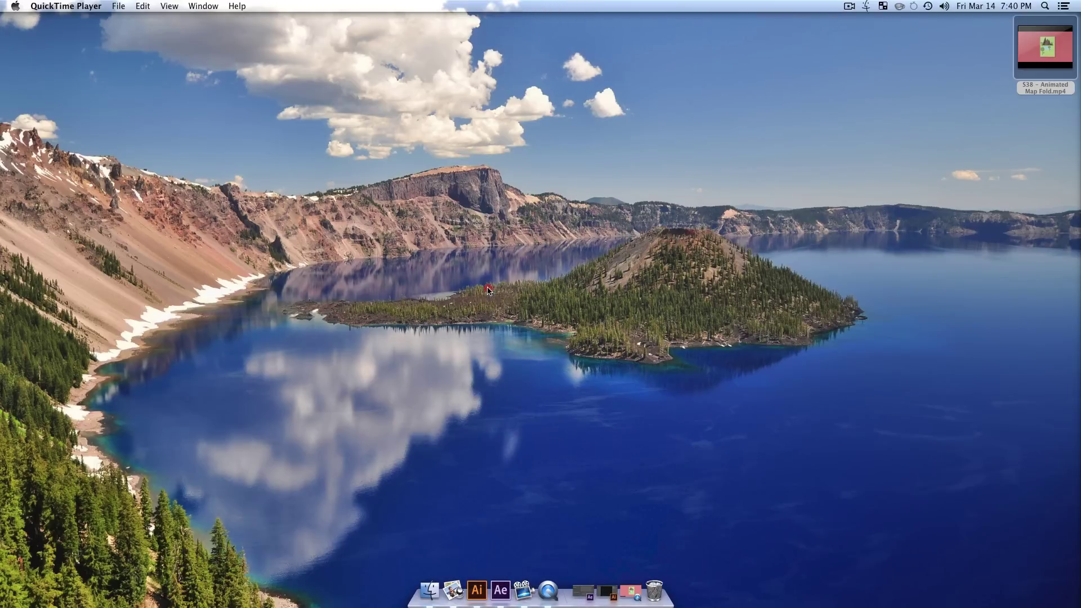
- Switch to Illustrator and create a new 1920 x 1080 pt document
click(632, 356)
click(477, 590)
click(420, 269)
key(cmd+n)
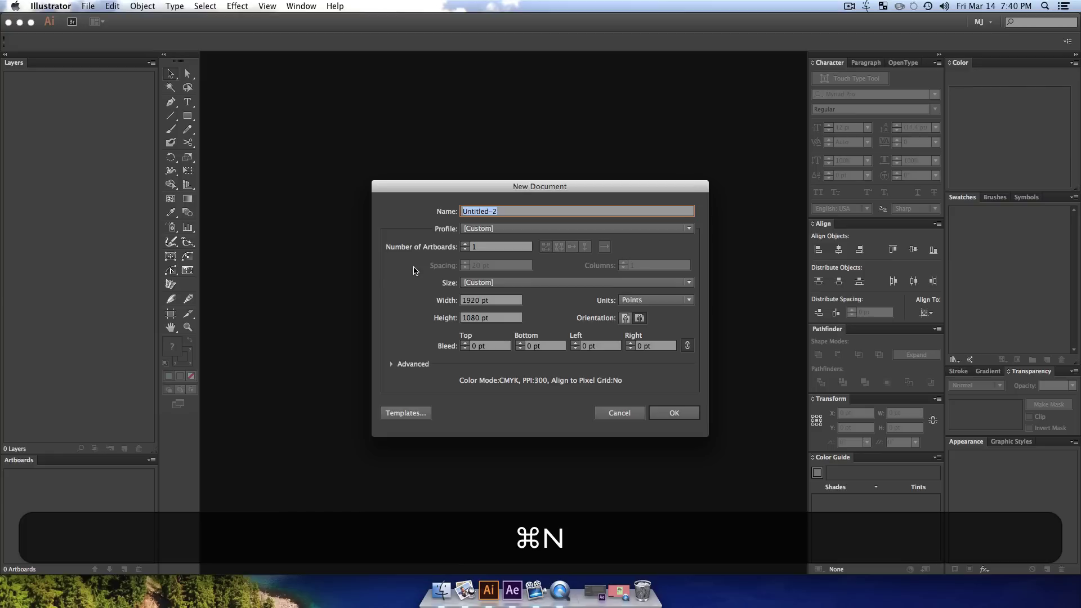
key(Return)
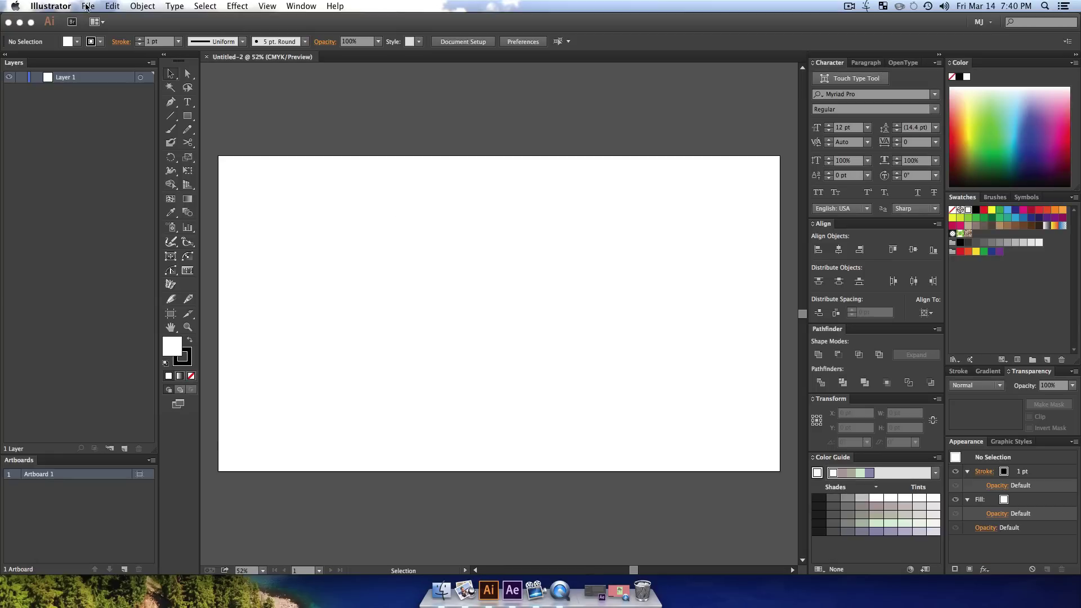
- Change the document color mode to RGB
click(87, 7)
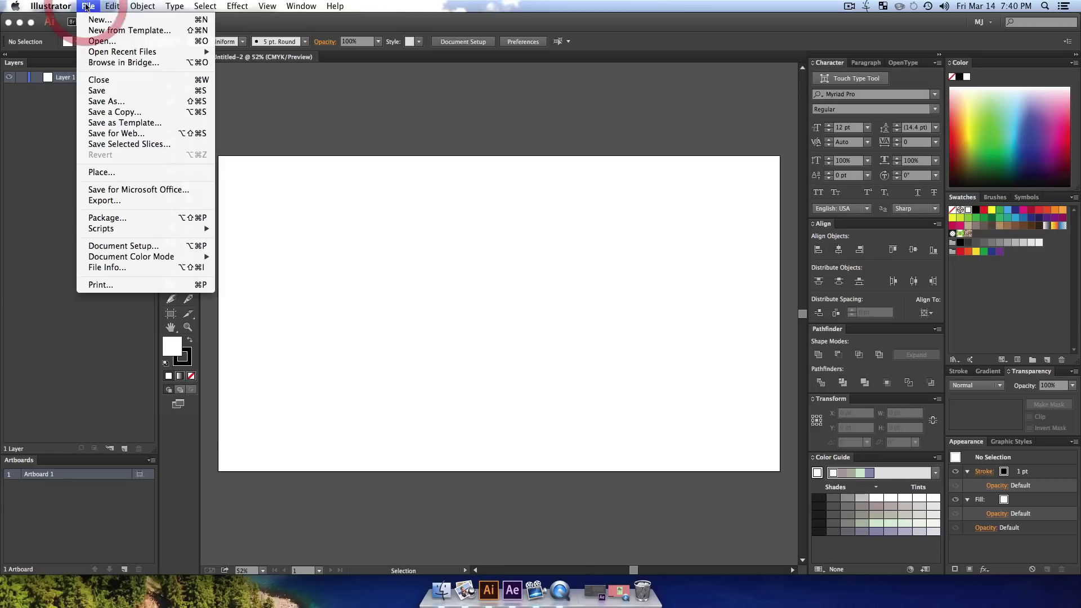
mouse_move(161, 258)
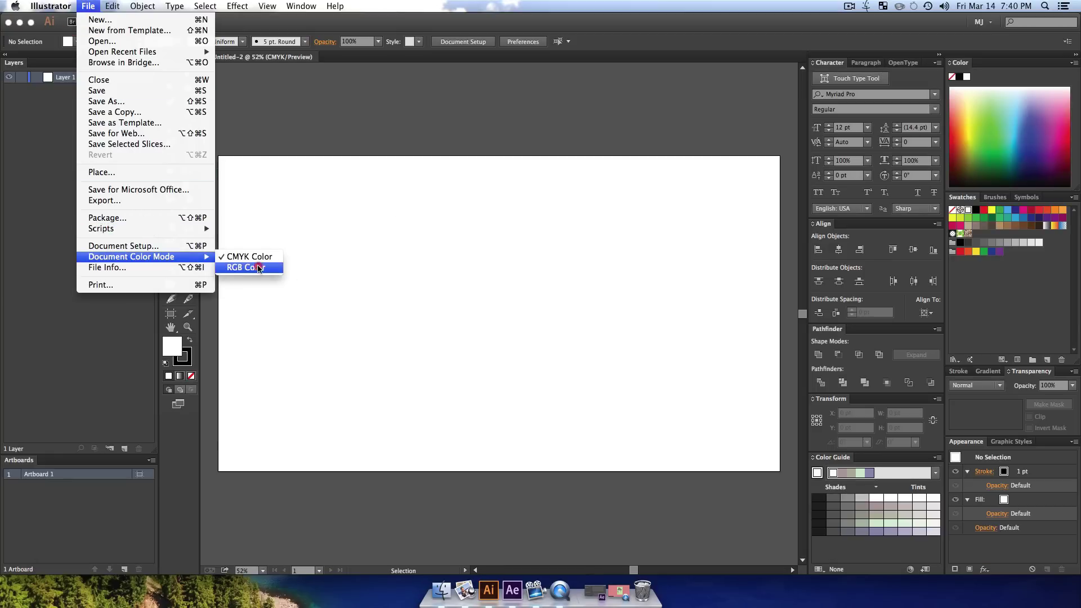
click(248, 267)
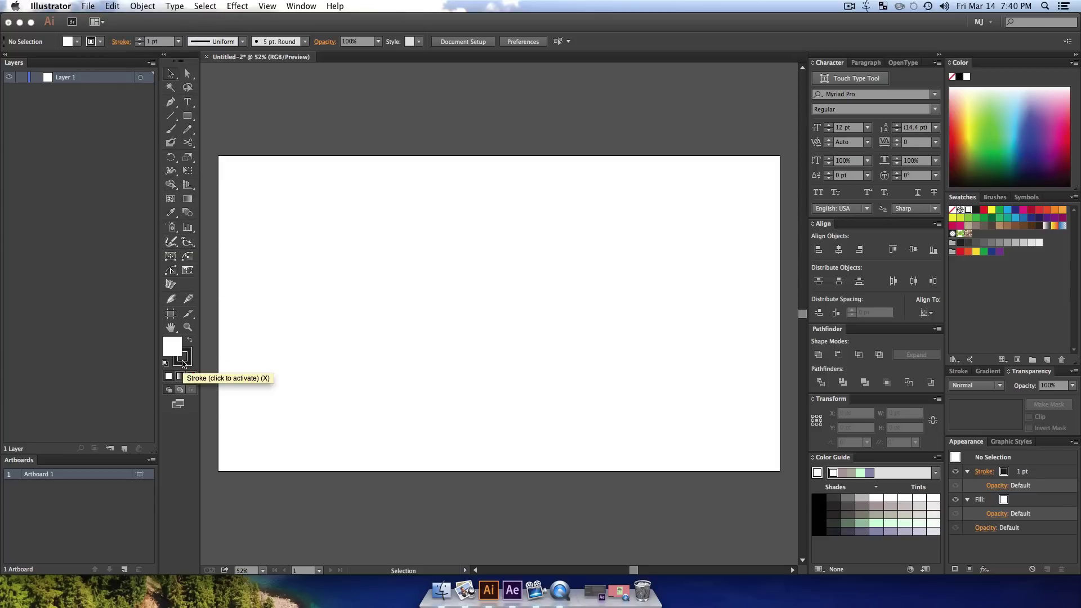
- Remove the stroke and set the fill to a muted green from the Compound 1 harmony's shades
click(184, 360)
click(191, 375)
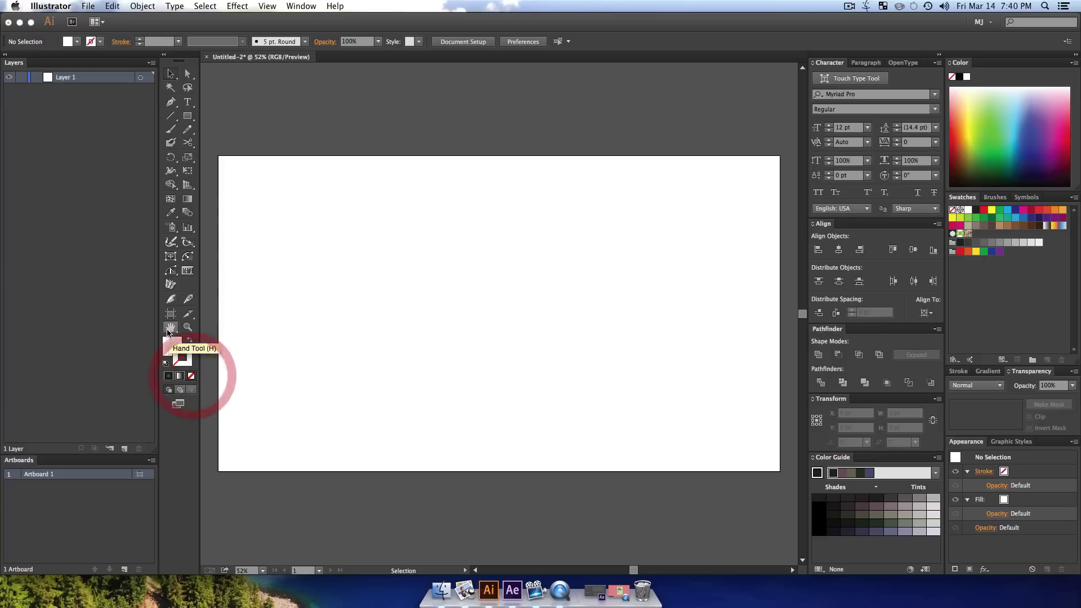
click(172, 345)
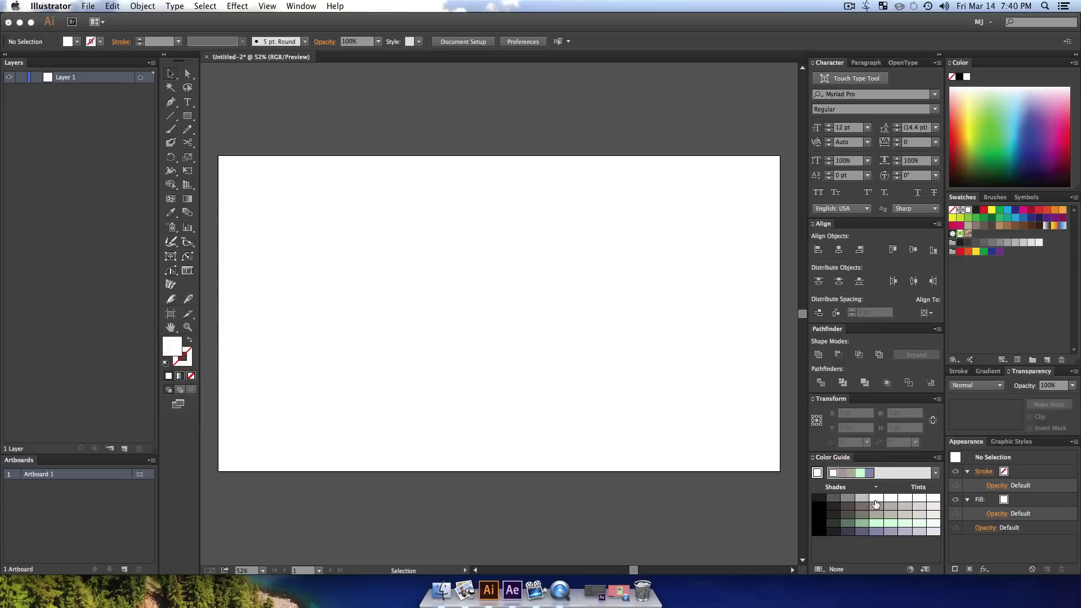
click(877, 524)
click(935, 472)
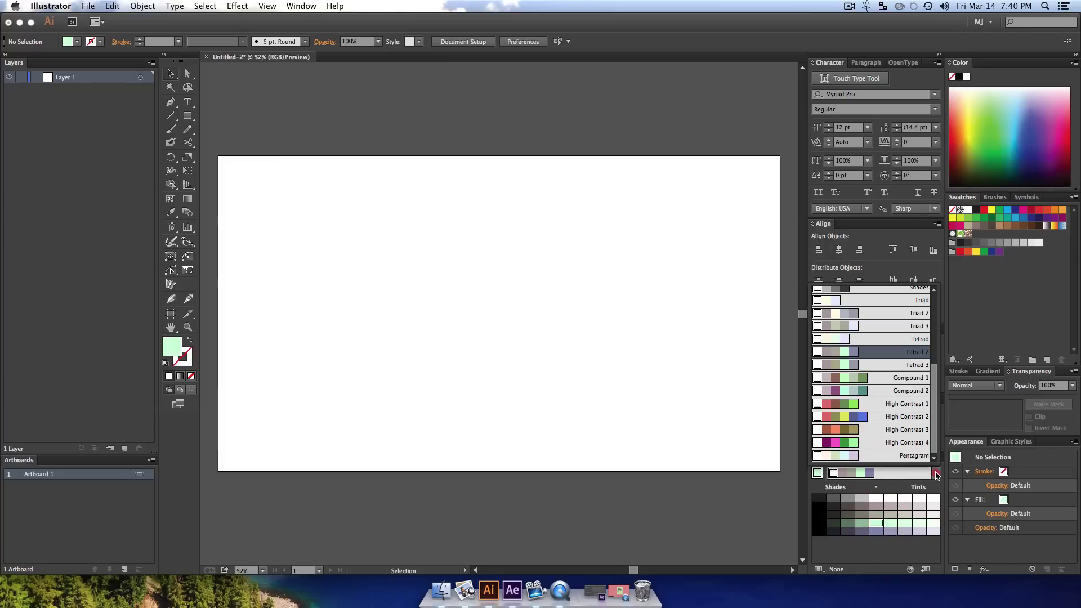
click(891, 381)
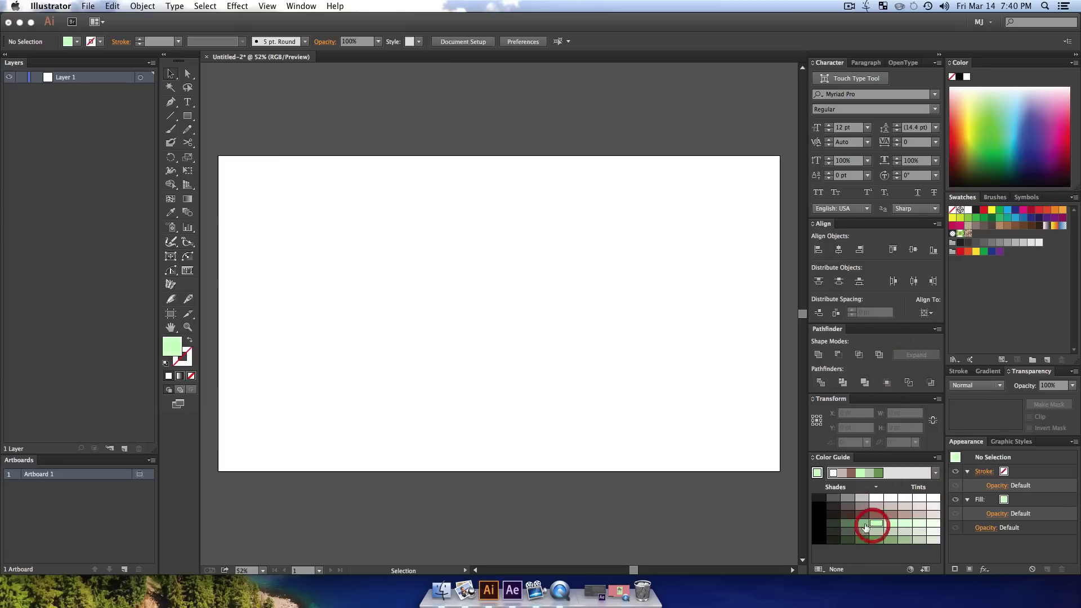
click(863, 524)
- Set the muted green as the color guide's base color and apply the Pentagram harmony rule
click(817, 472)
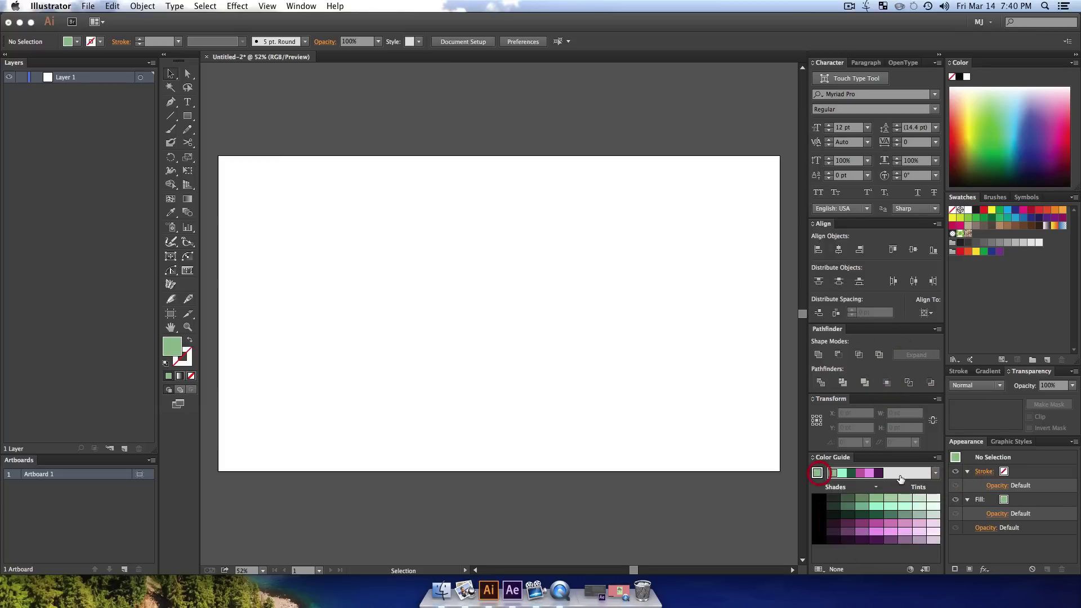
click(936, 472)
click(910, 433)
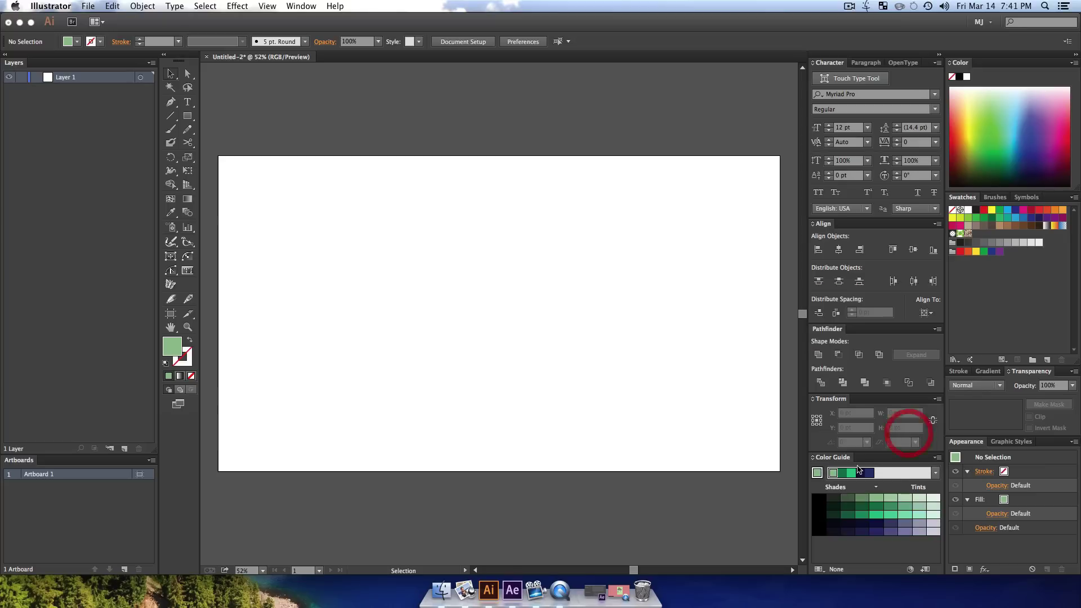
click(935, 476)
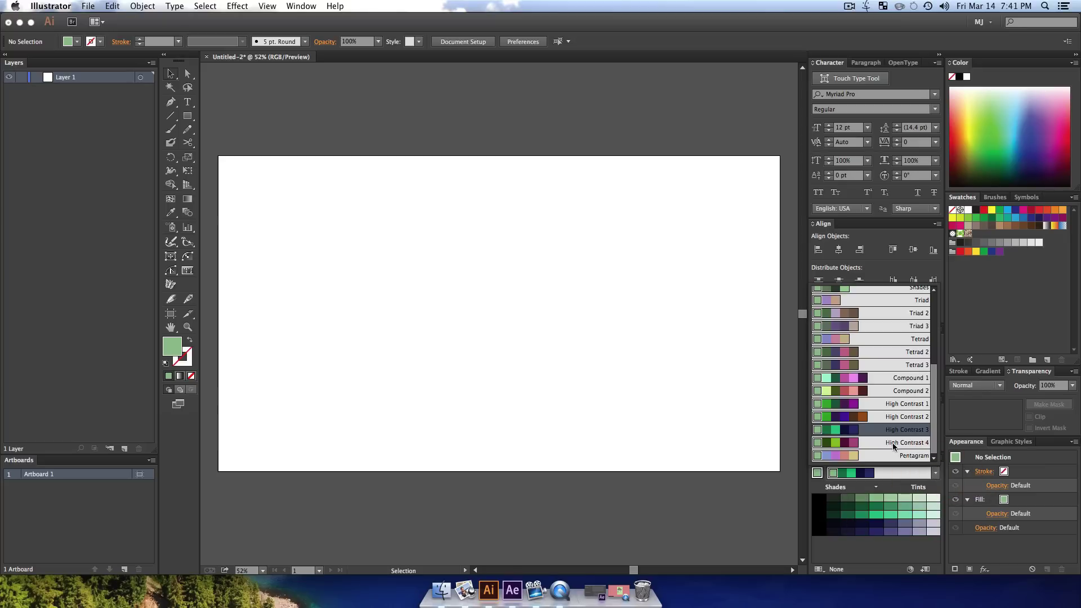
click(911, 456)
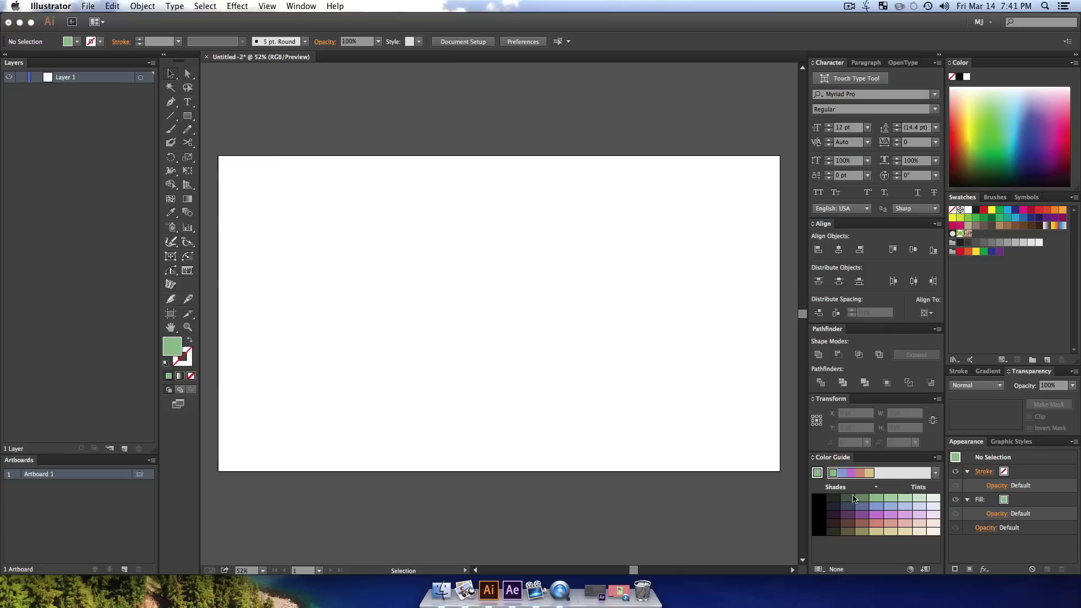
- Capture a screenshot of the color guide's shades and tints grid and place the image on the artboard
key(shift+super+4)
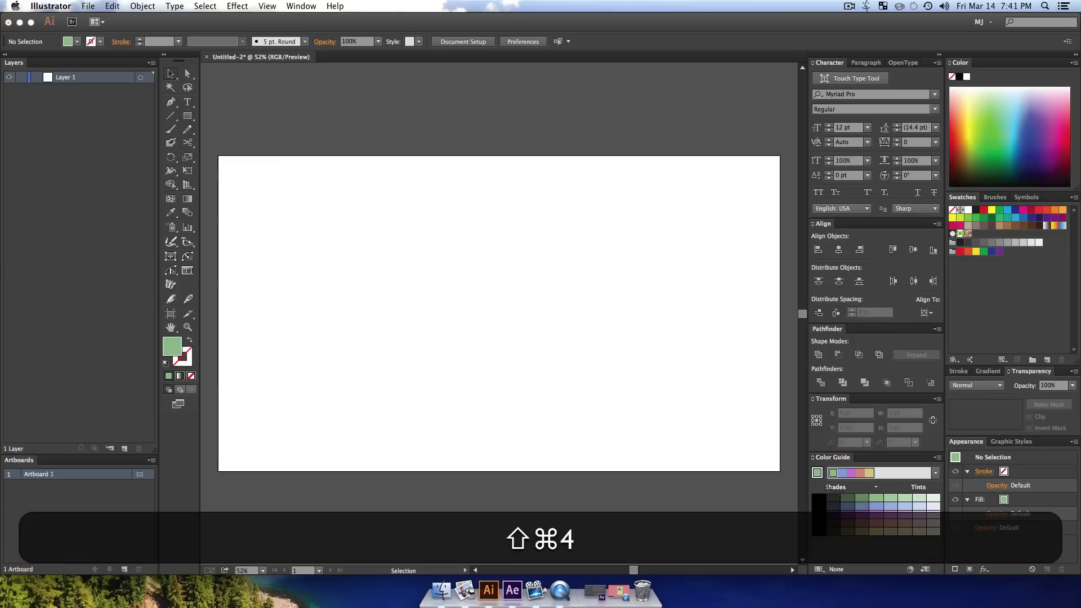
drag(807, 488, 952, 544)
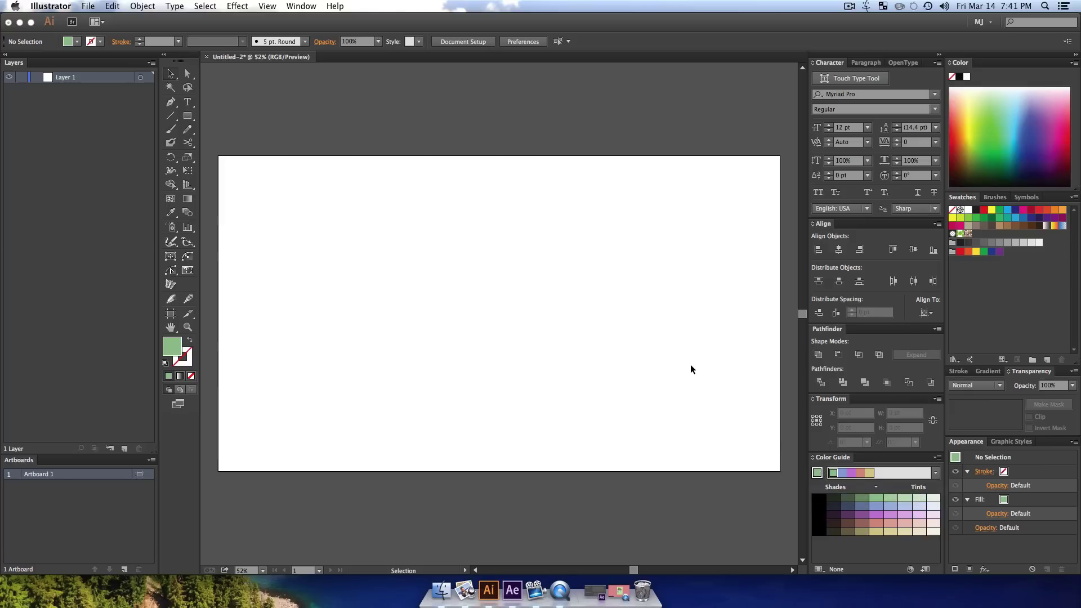
drag(644, 31, 509, 48)
drag(1046, 129, 275, 278)
drag(489, 51, 796, 108)
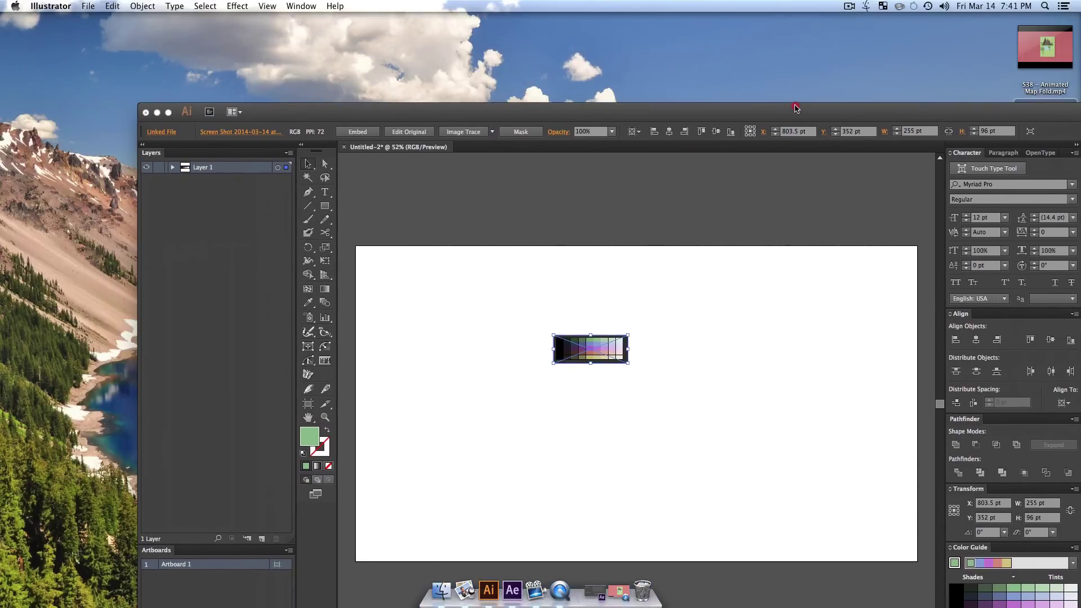
click(169, 112)
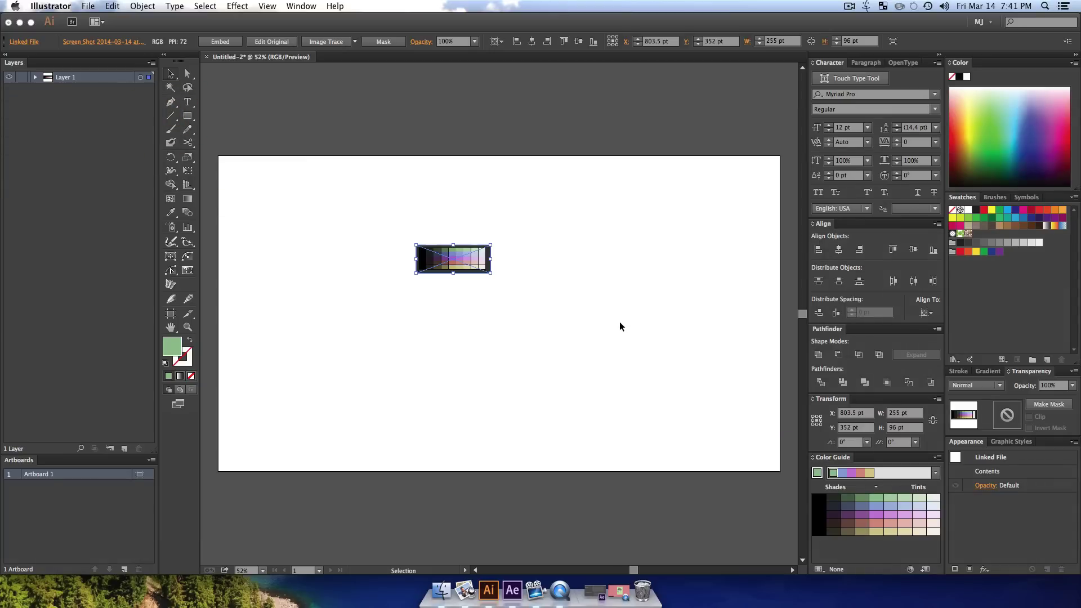
- Deselect the palette image and rename its layer as Color
click(620, 322)
key(v)
double_click(55, 80)
text(Color)
key(Return)
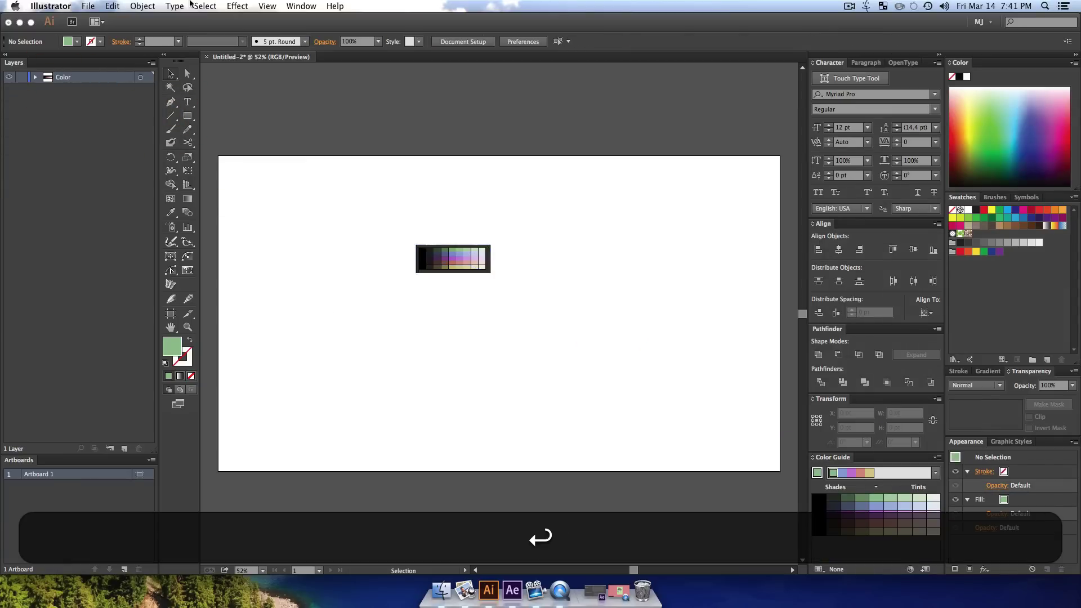
- Move the palette image just above the artboard's upper-left corner and enlarge it proportionally to about twice its size
key(v)
drag(431, 254, 233, 134)
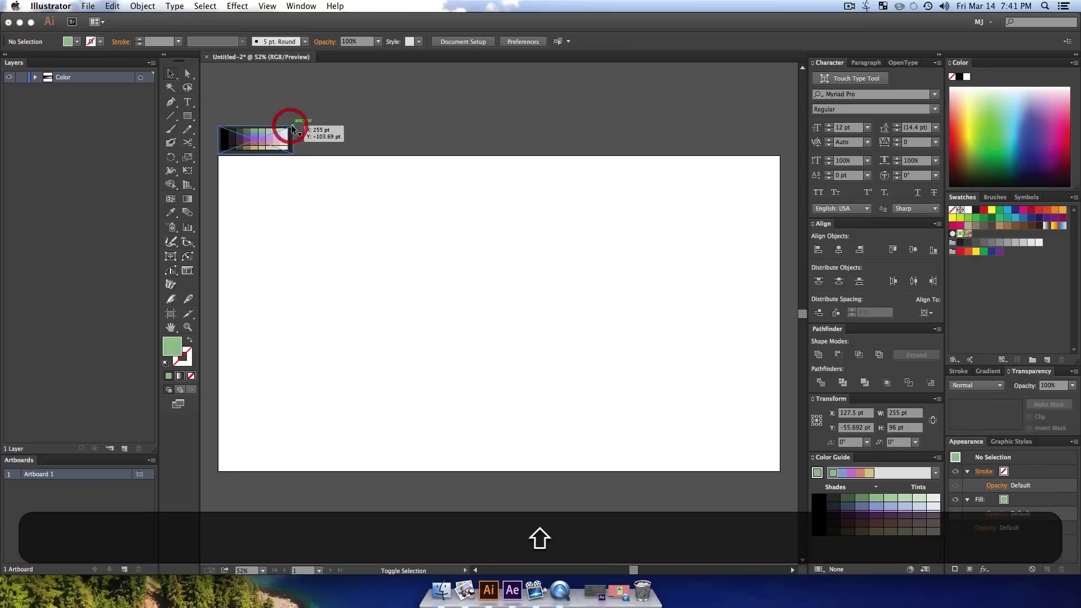
click(293, 127)
drag(293, 128, 378, 93)
click(465, 121)
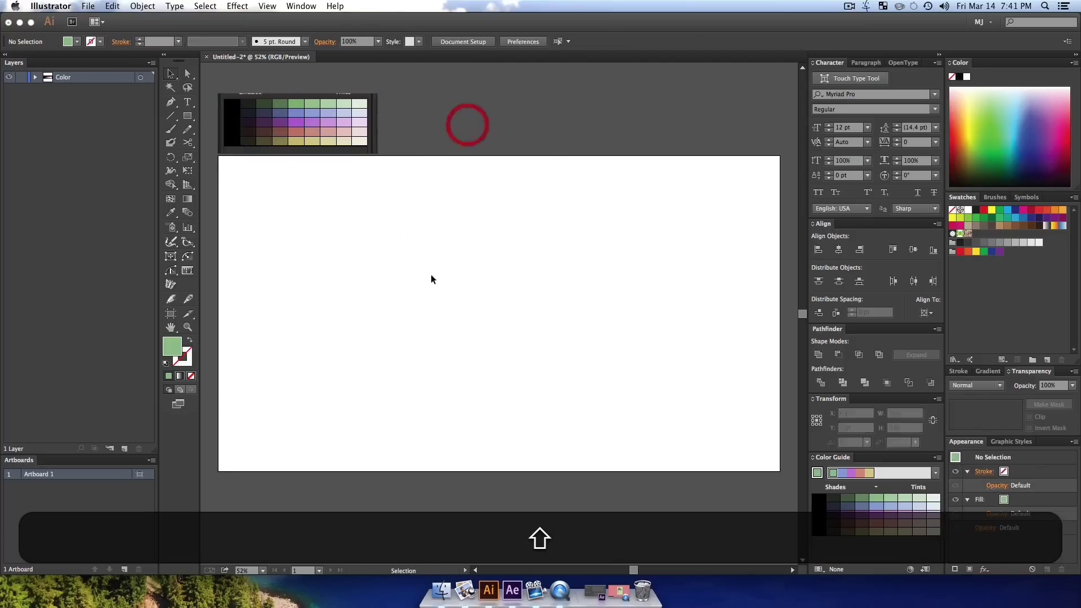
- Add a new layer beneath the Color layer and lock the Color layer
click(124, 449)
drag(58, 84, 43, 177)
drag(326, 172, 326, 145)
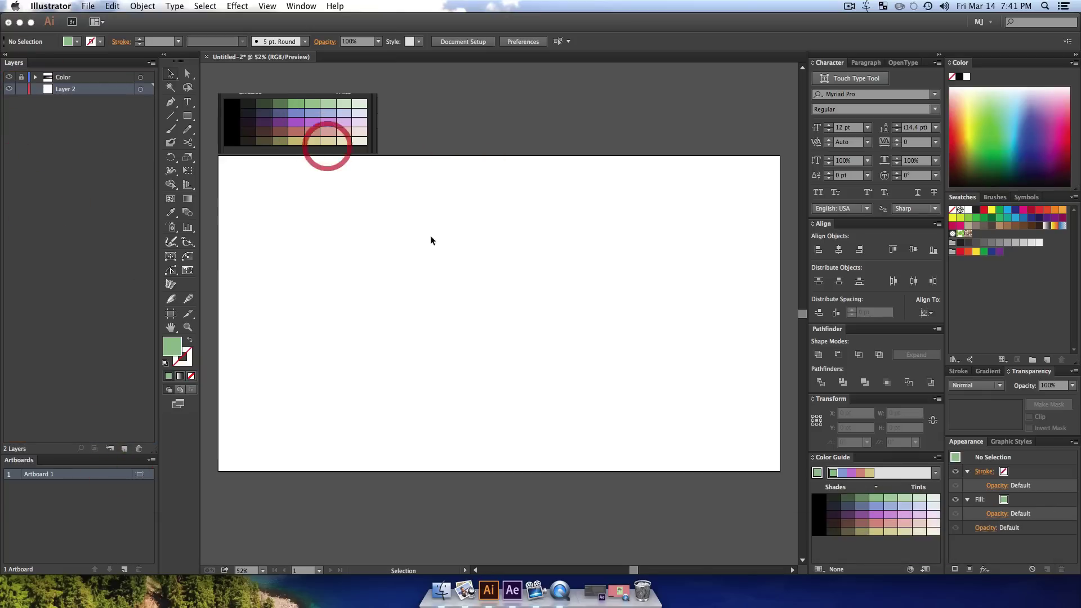
- Draw a rectangle about 1357 x 742 pt on the new layer and fill it with the light beige sampled from the palette image
click(188, 116)
key(shift)
drag(298, 198, 695, 415)
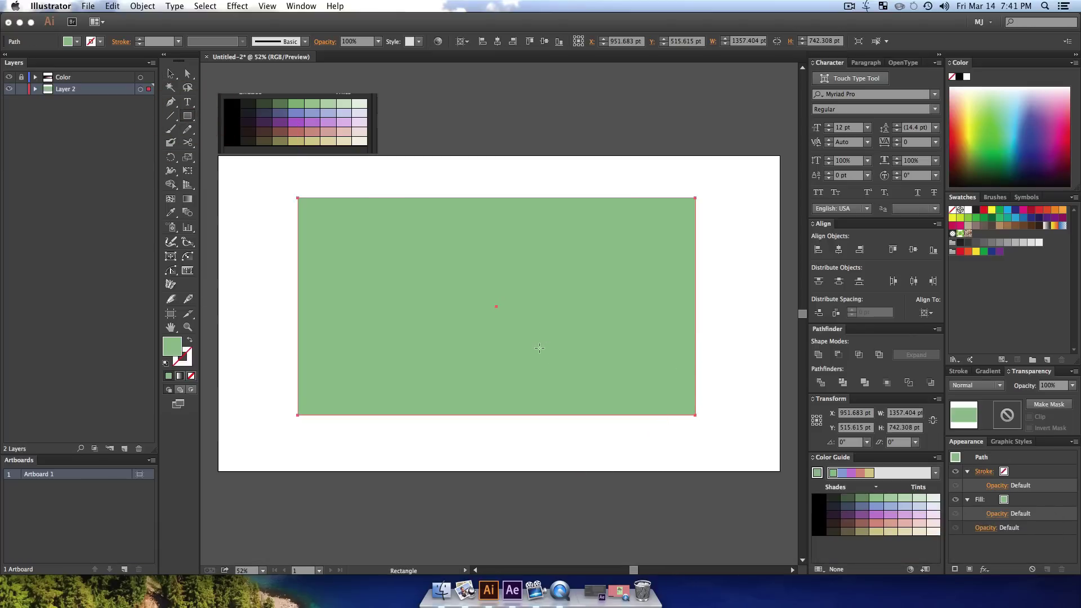
key(i)
click(359, 140)
click(345, 140)
key(v)
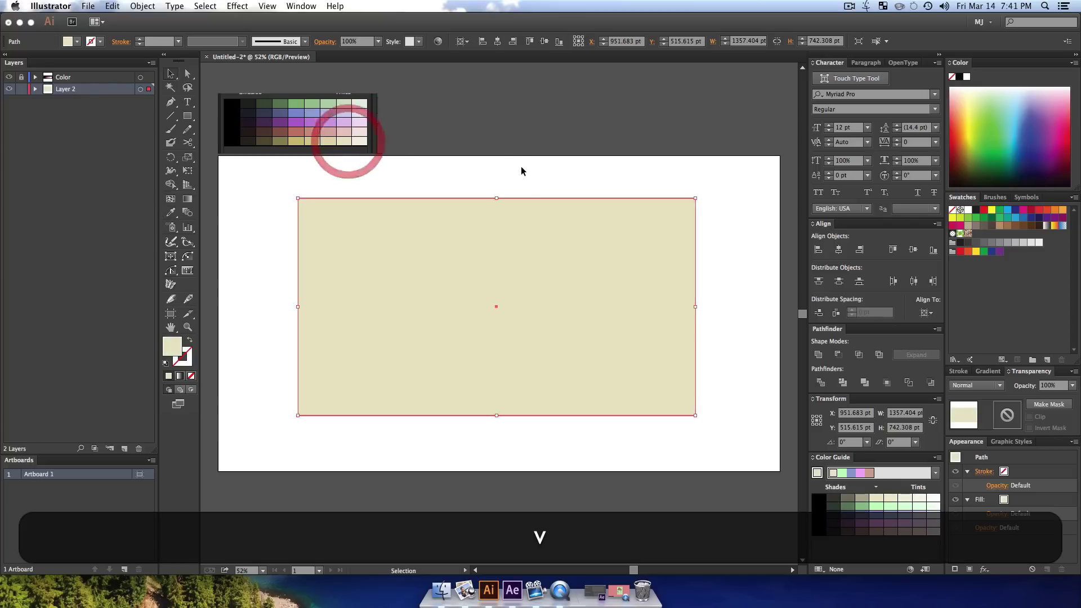
click(520, 164)
- Center the beige rectangle horizontally and vertically on the artboard
click(468, 310)
click(838, 250)
click(909, 251)
click(634, 171)
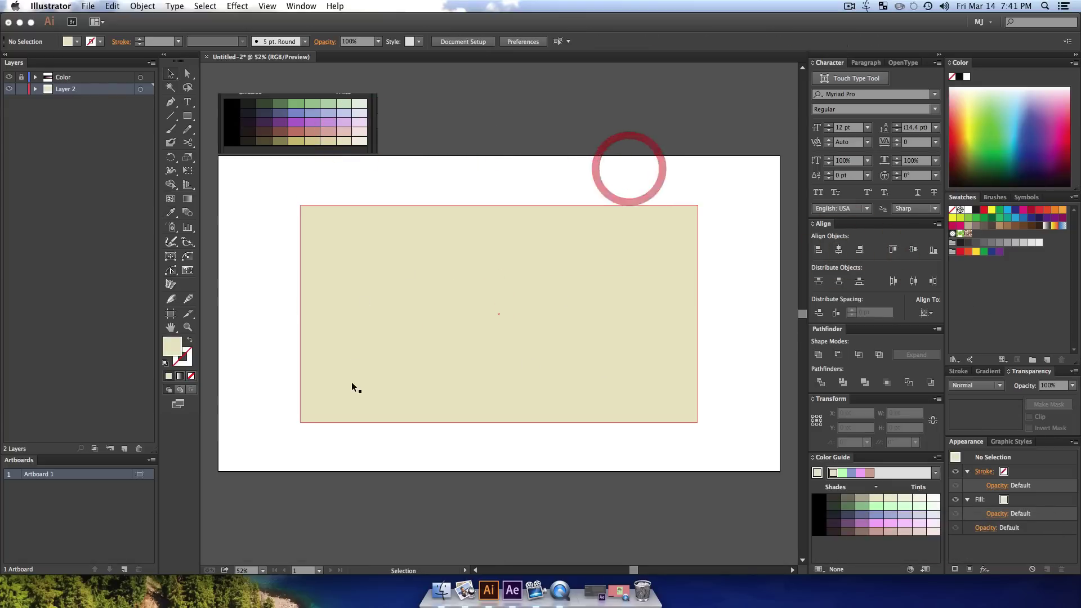
- Rename the beige rectangle's layer as Map BG
double_click(77, 90)
text(Map BG)
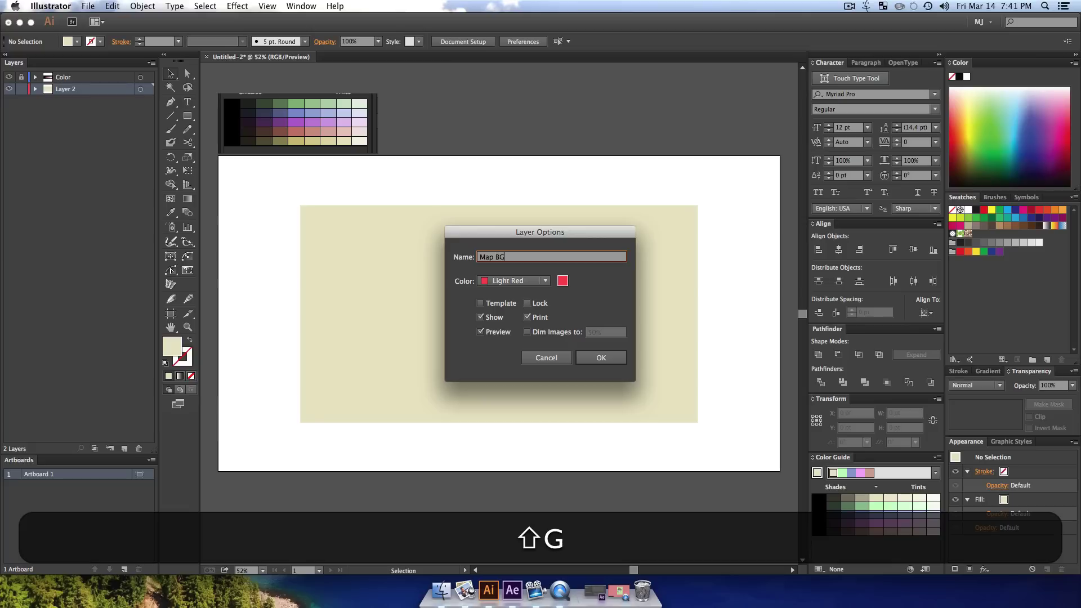
key(shift+Return)
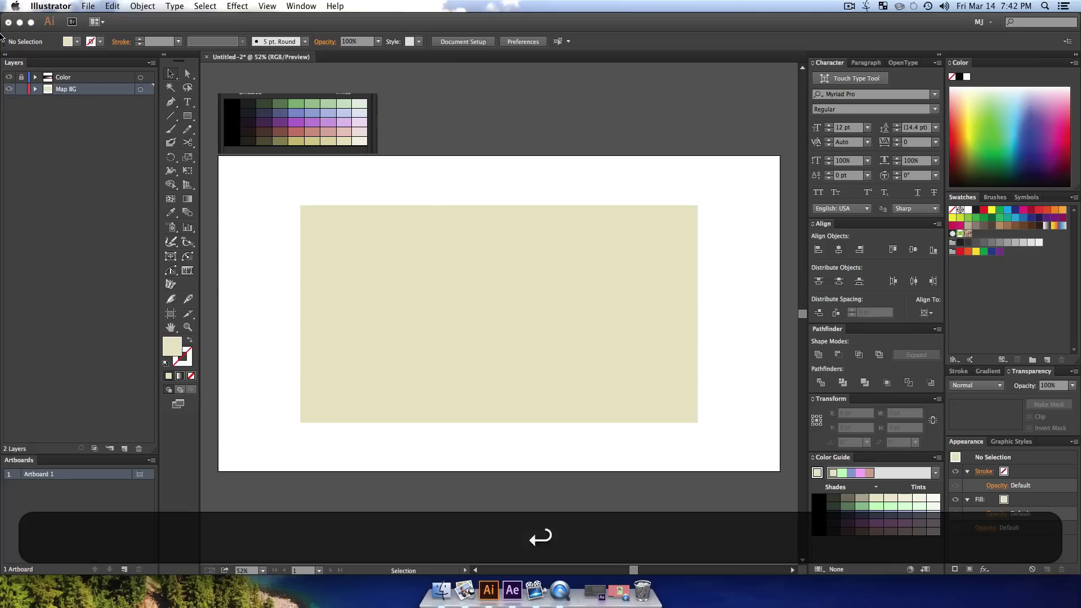
- Lock the Map BG layer and paste an in-place copy of its beige rectangle onto a new layer directly above it
click(22, 89)
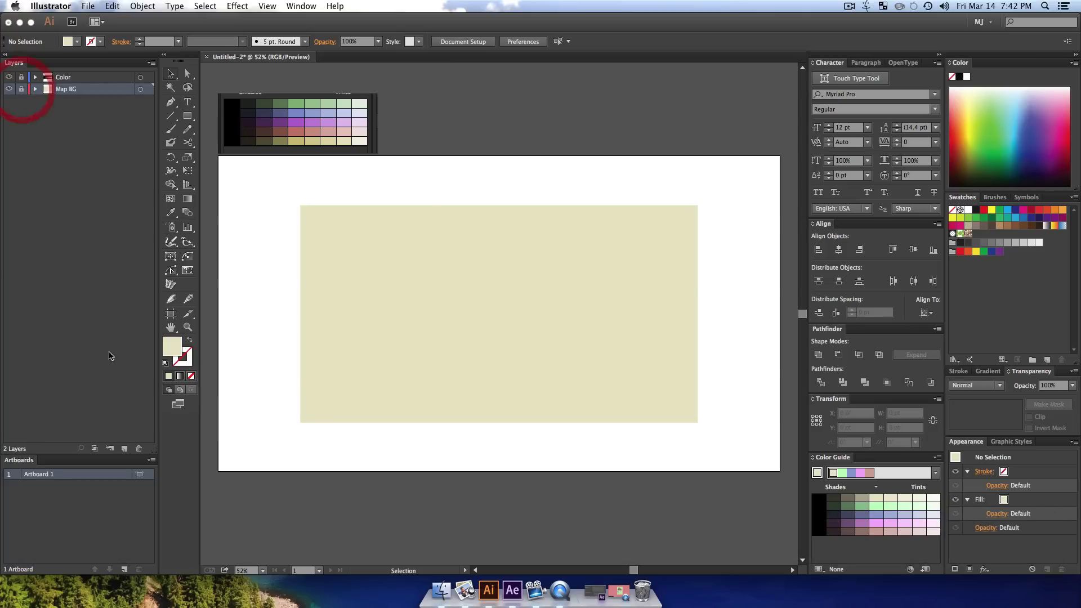
click(125, 450)
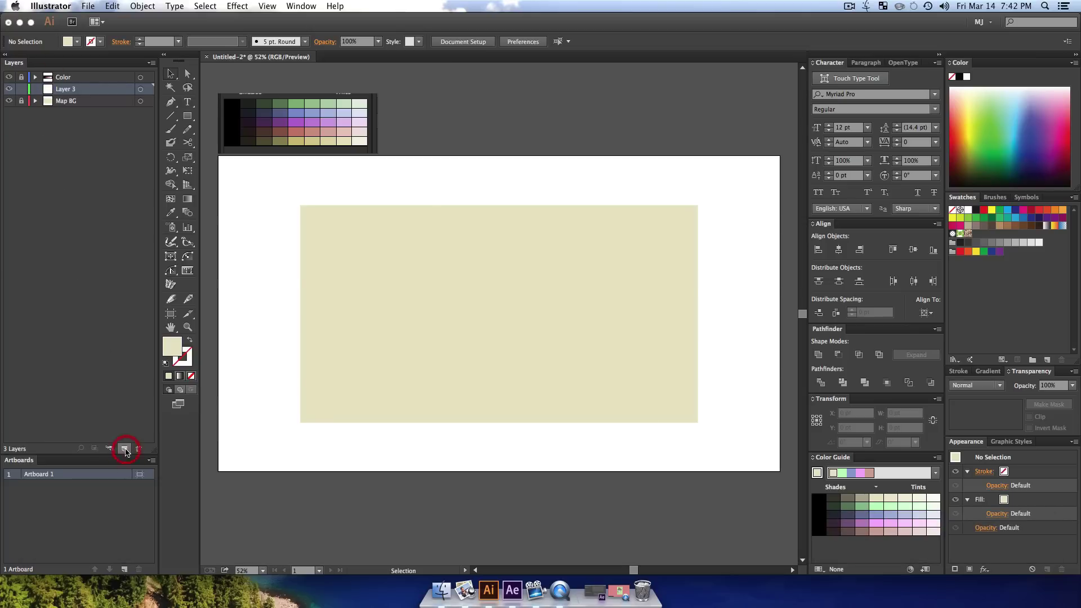
click(21, 103)
click(512, 278)
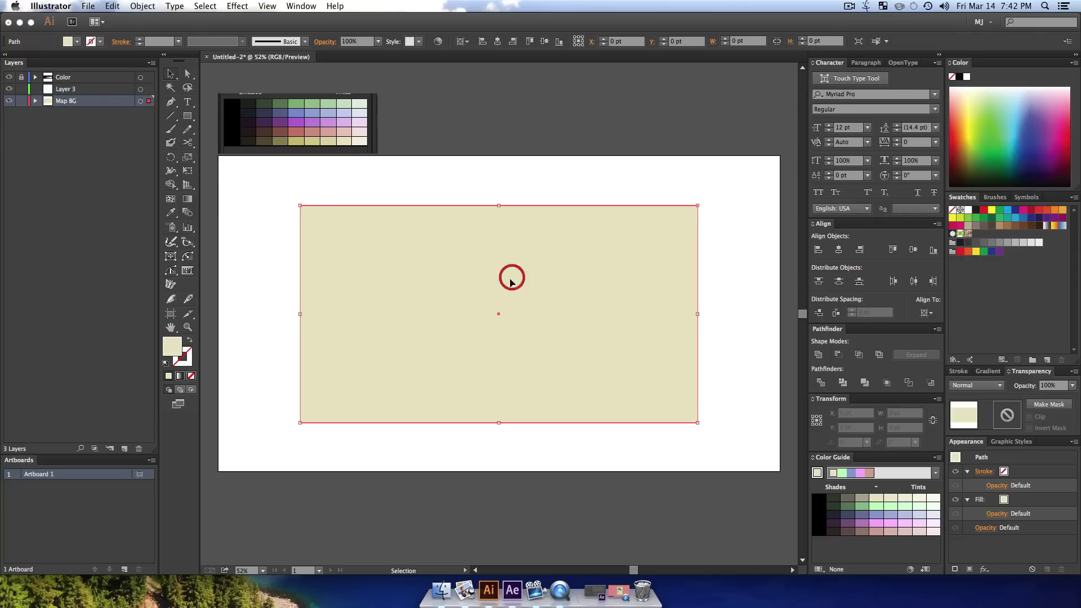
key(super+c)
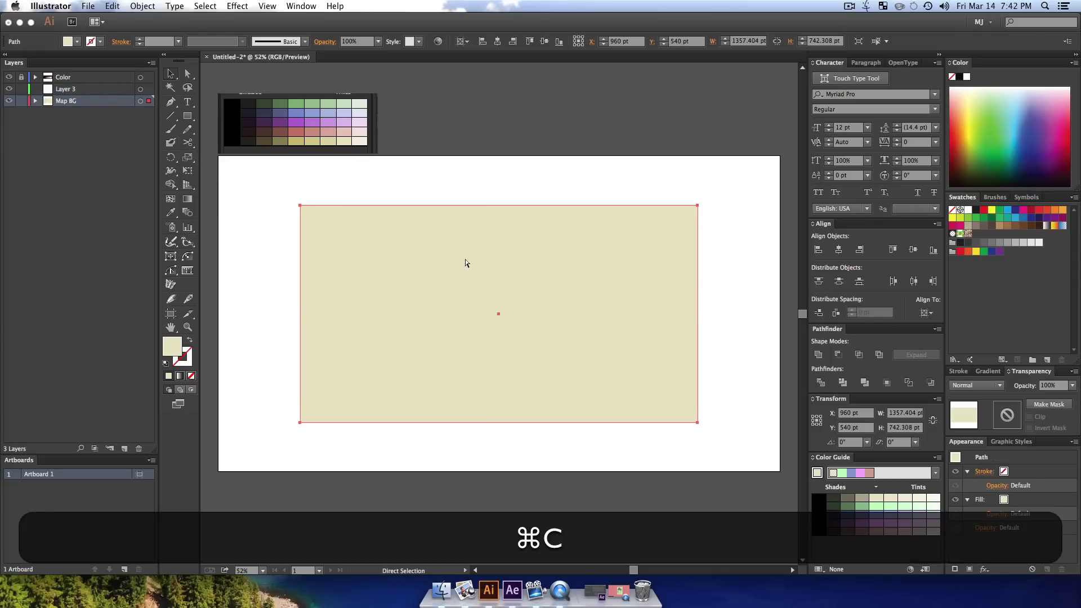
click(22, 102)
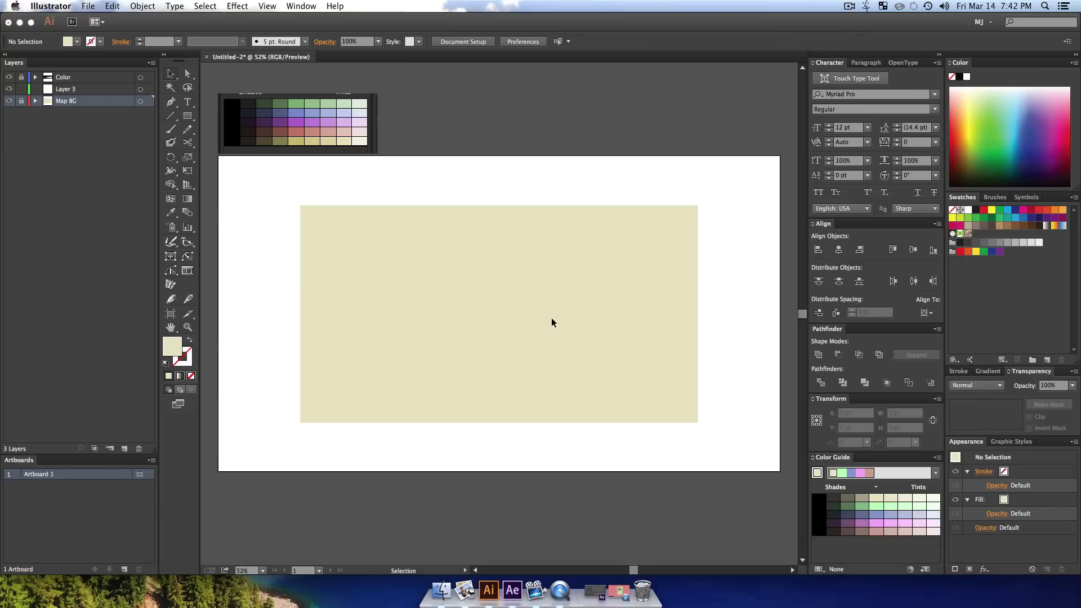
key(super+f)
click(598, 317)
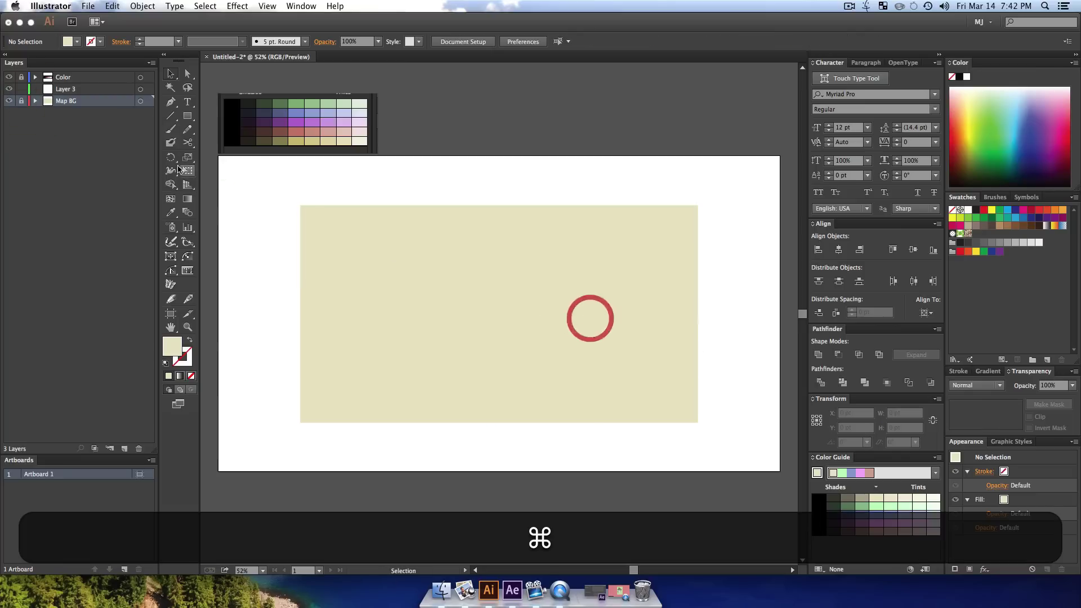
click(66, 88)
key(super+f)
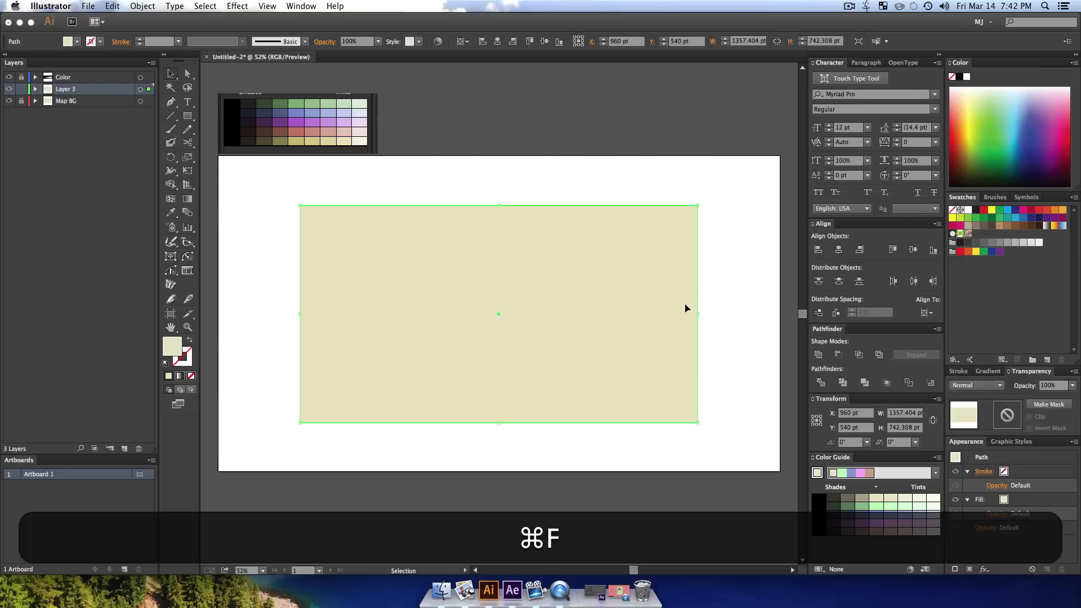
- Paste a second copy, shrink it about its center to about 1314 x 699 pt, and subtract it from the larger rectangle to form a frame
key(super+f)
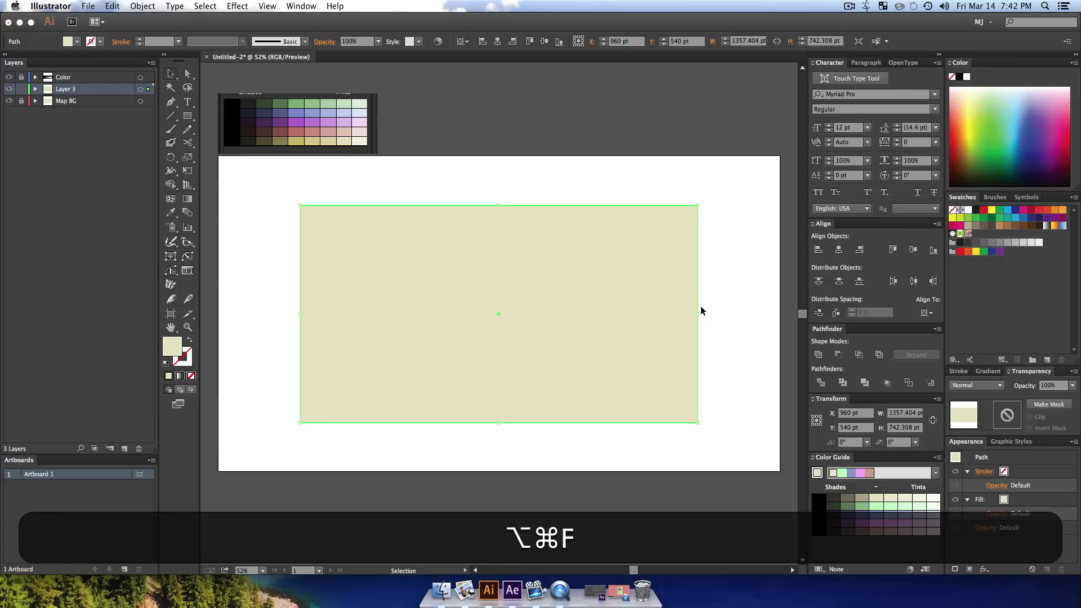
drag(699, 315, 692, 314)
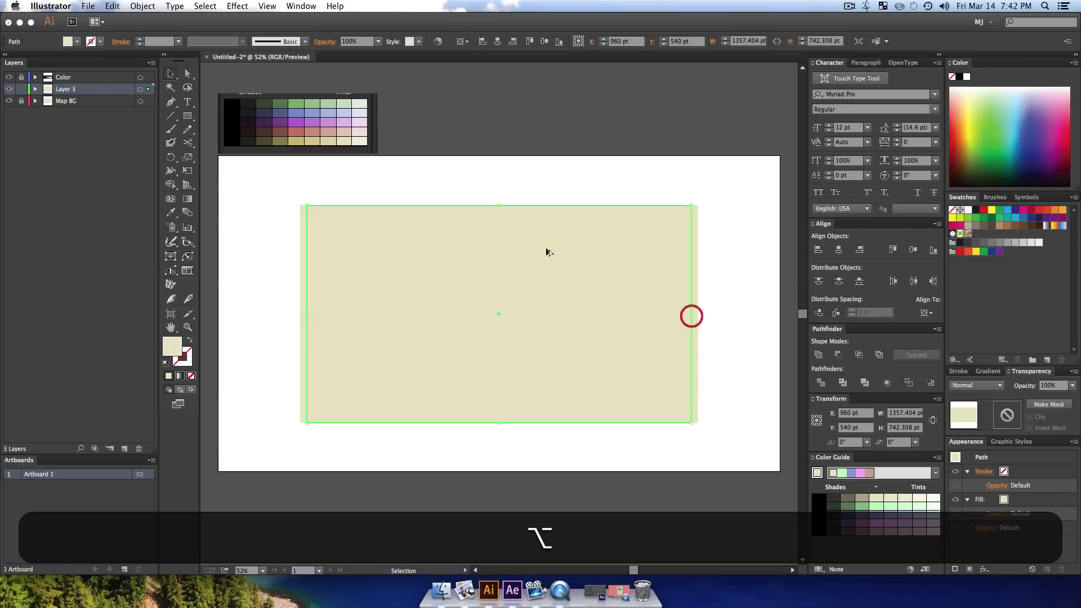
drag(494, 205, 743, 299)
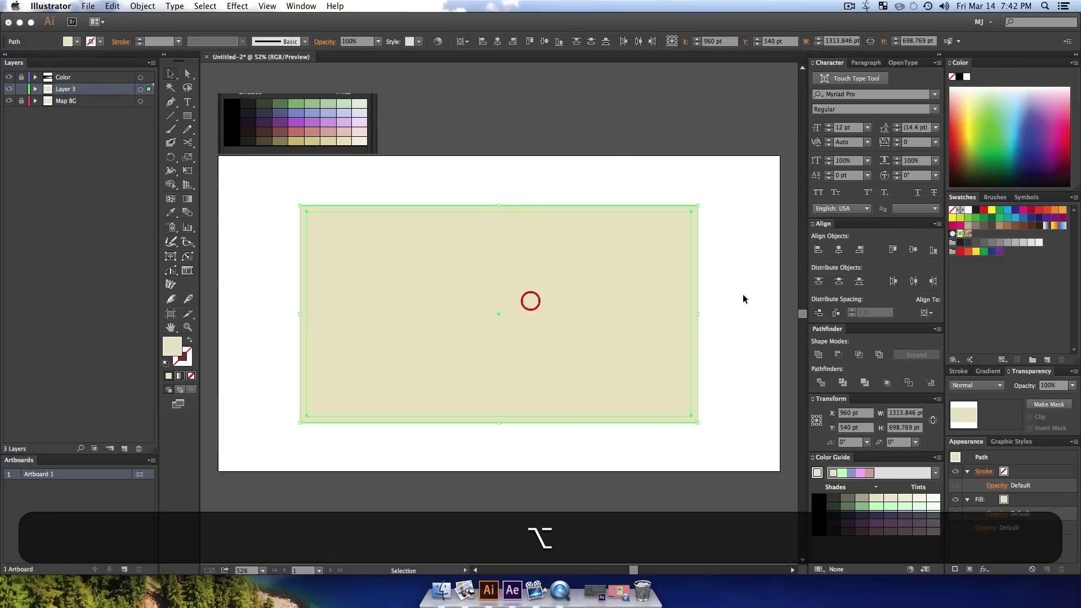
click(838, 356)
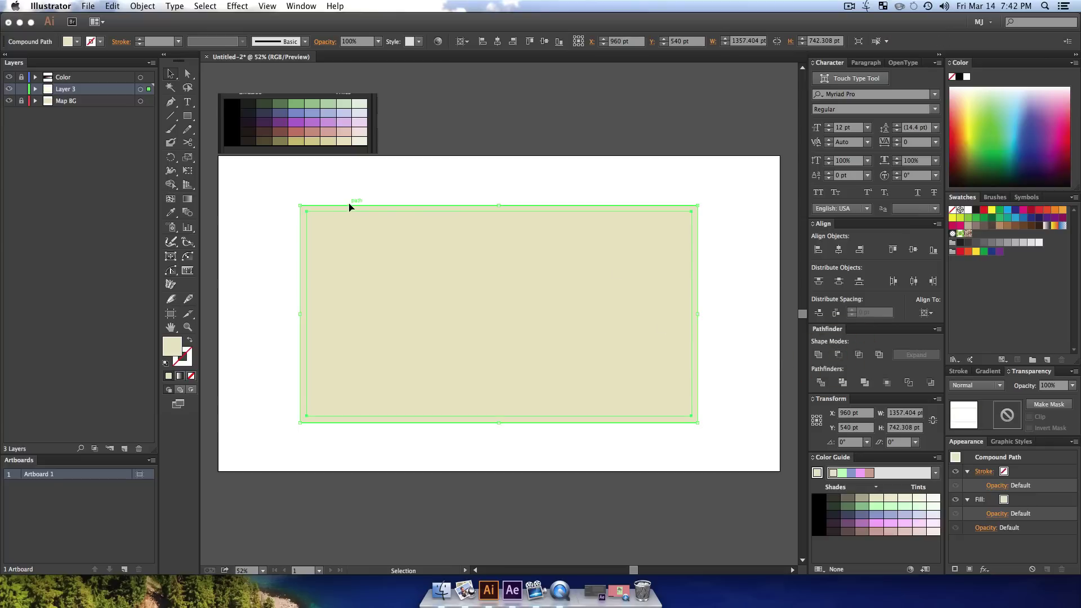
- Fill the frame with the darker khaki beige sampled from the palette image, then rename its layer as Border and lock it
key(i)
click(311, 141)
key(v)
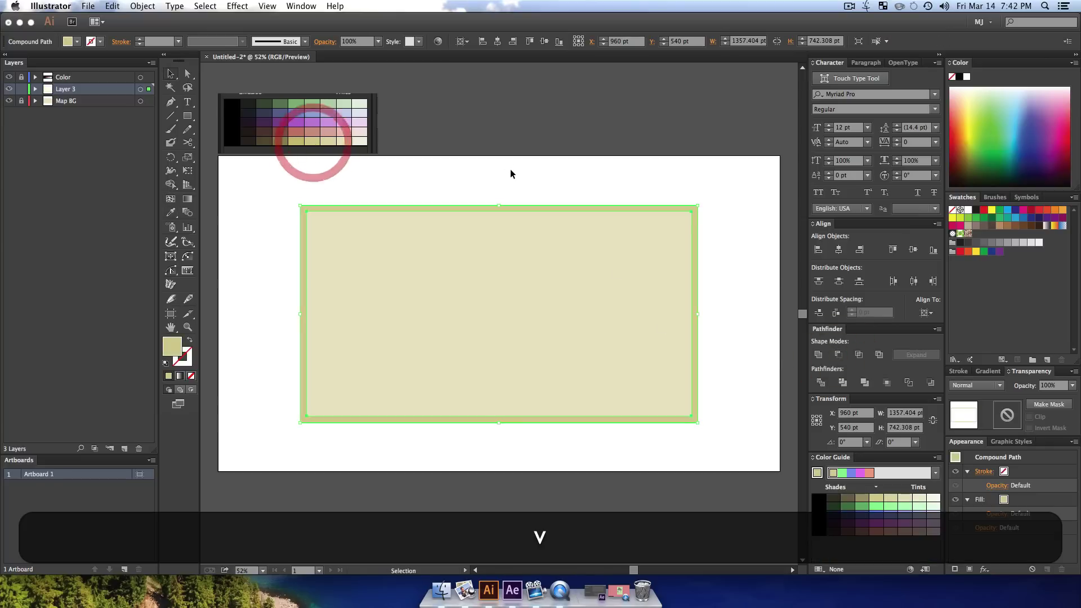
click(509, 169)
double_click(68, 90)
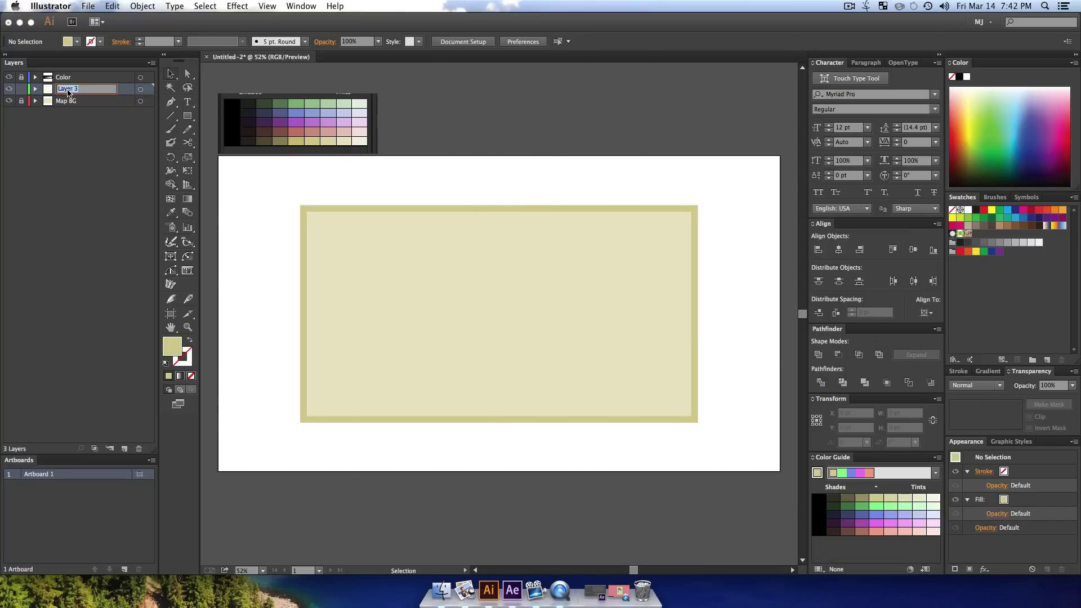
key(Return)
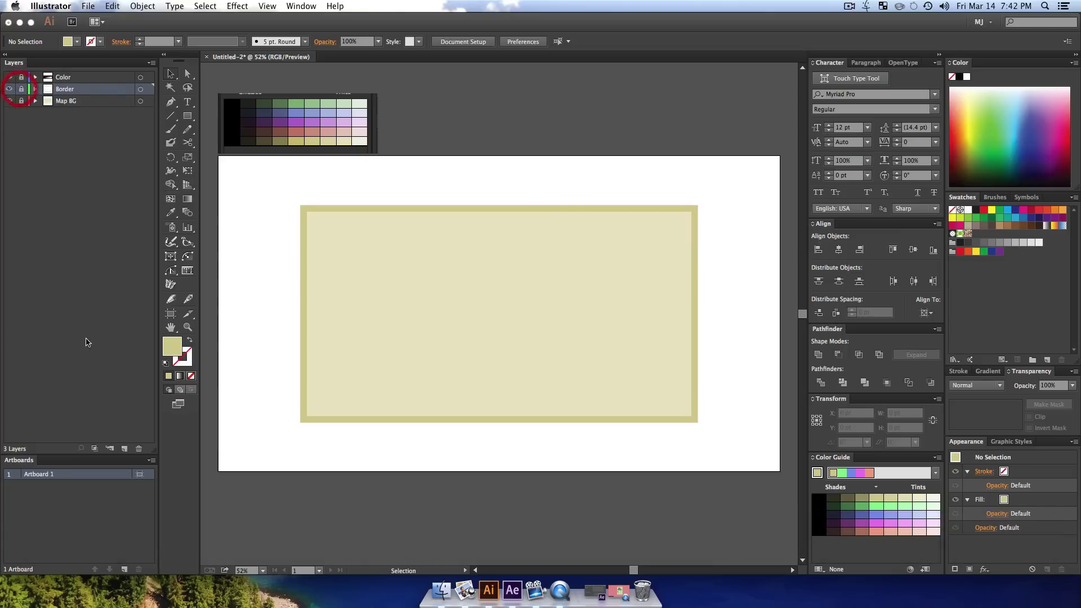
- Add a new layer between Border and Map BG and draw a rectangle about 1333 x 719 pt on it, covering the map's interior
click(124, 449)
drag(76, 91, 69, 109)
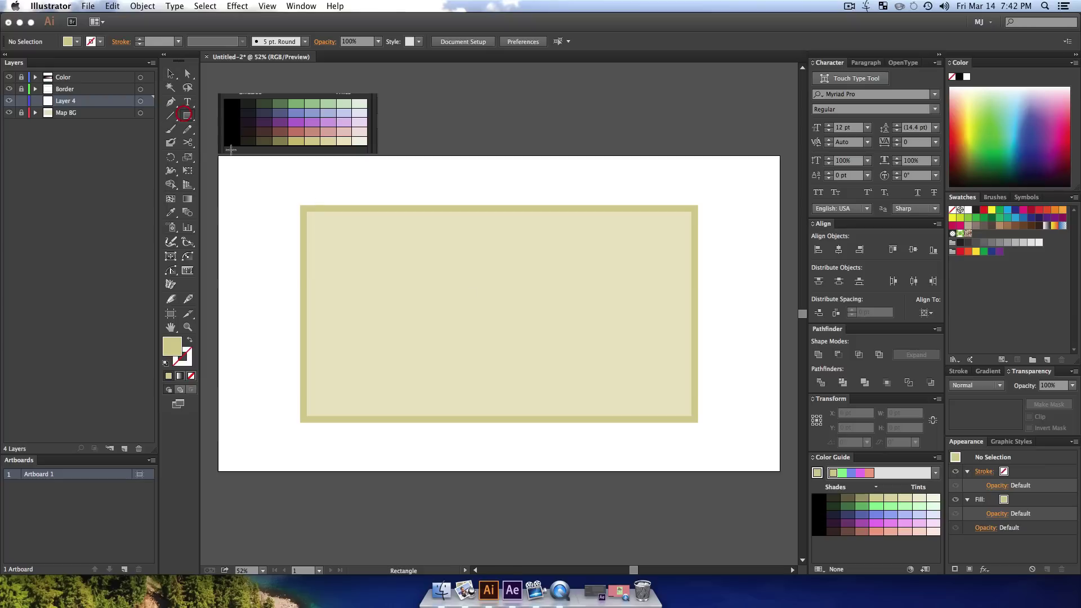
drag(302, 210, 692, 419)
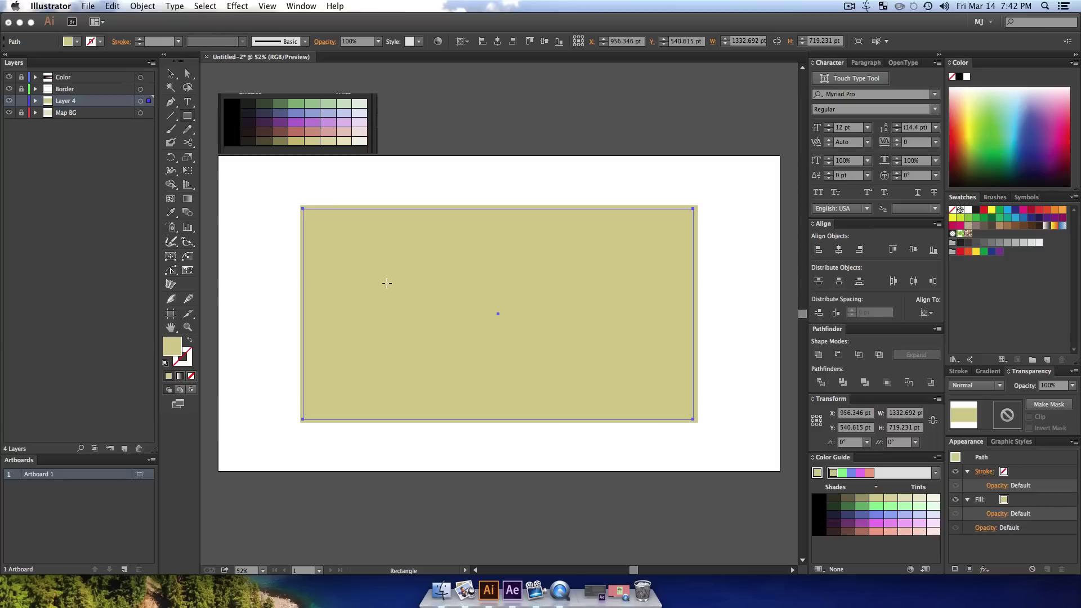
- Try filling the new rectangle with the pale blue sampled from the palette image
key(i)
click(345, 111)
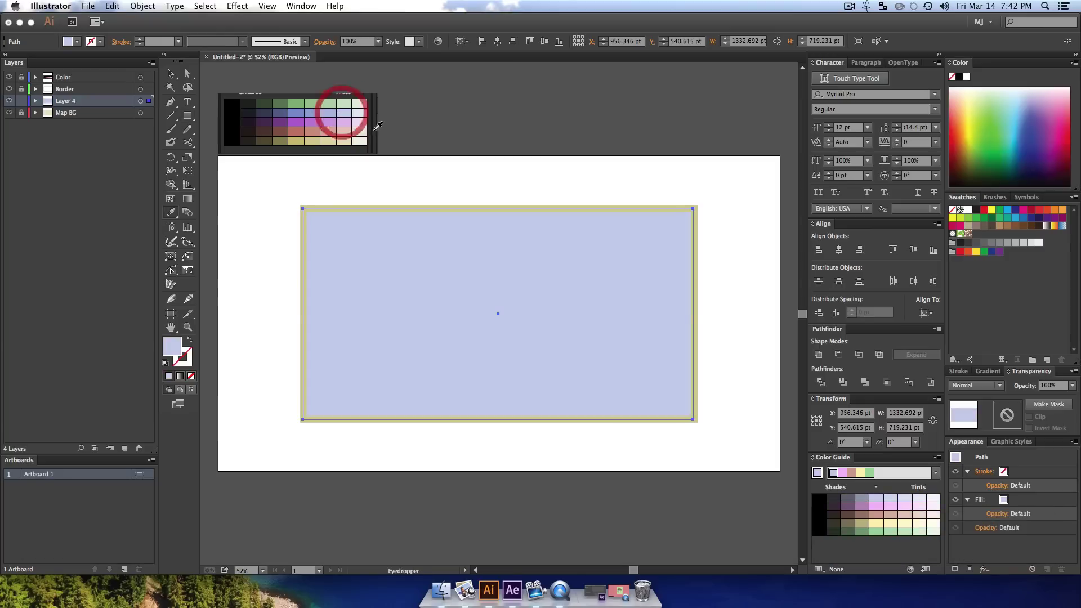
key(v)
click(507, 169)
- Fill the map's interior rectangle with the medium blue sampled from the palette image, then lock its layer and rename it as Water
click(465, 322)
key(i)
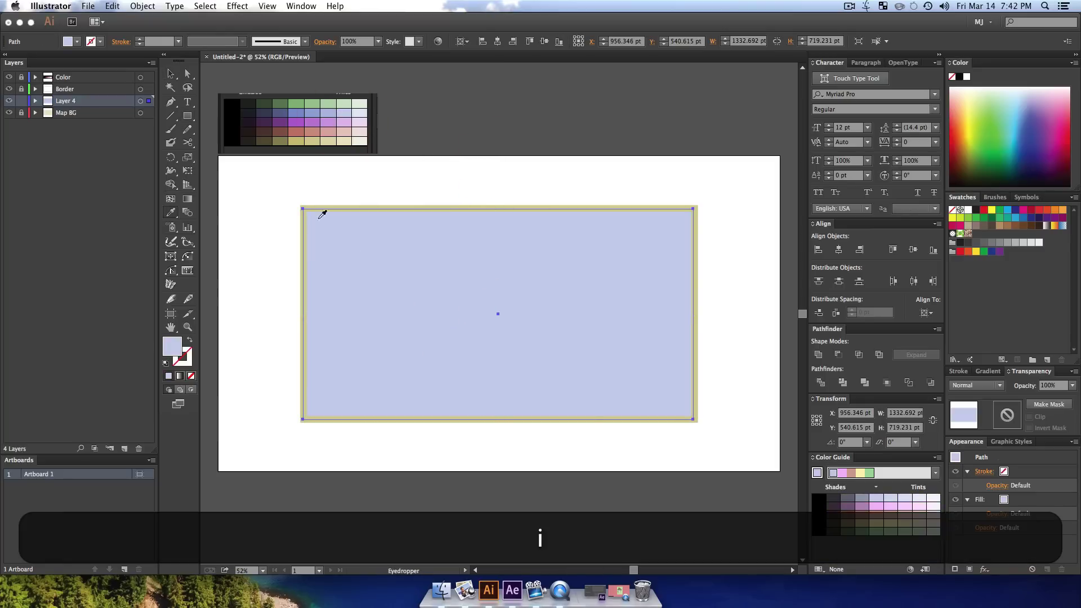
click(308, 113)
key(v)
click(512, 169)
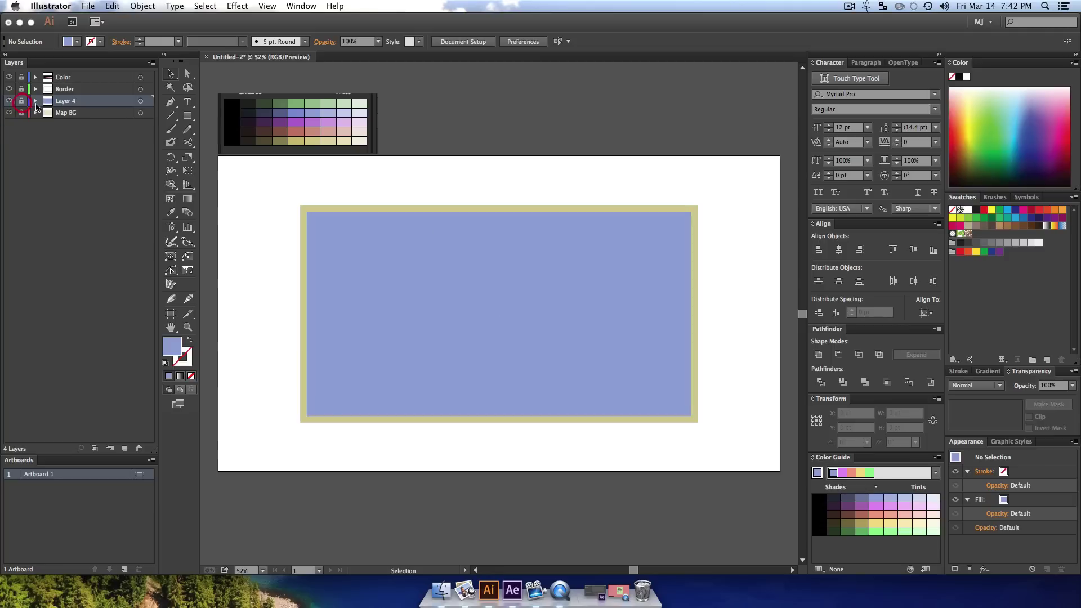
double_click(63, 100)
text(Water)
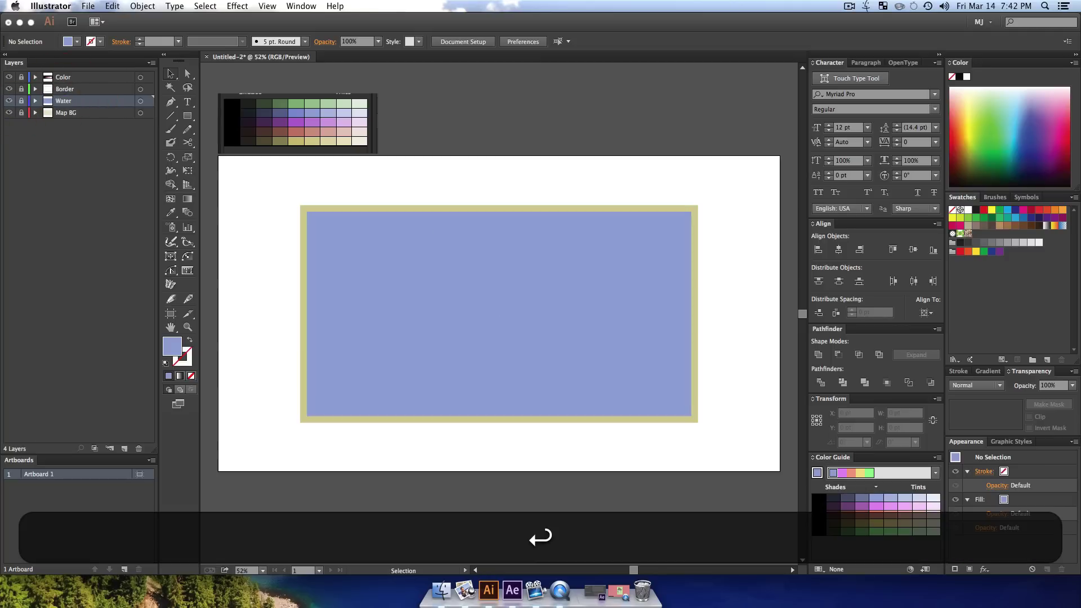
- Add a new layer above Water and set the fill to the light green sampled from the palette image for drawing rounded rectangles
click(124, 448)
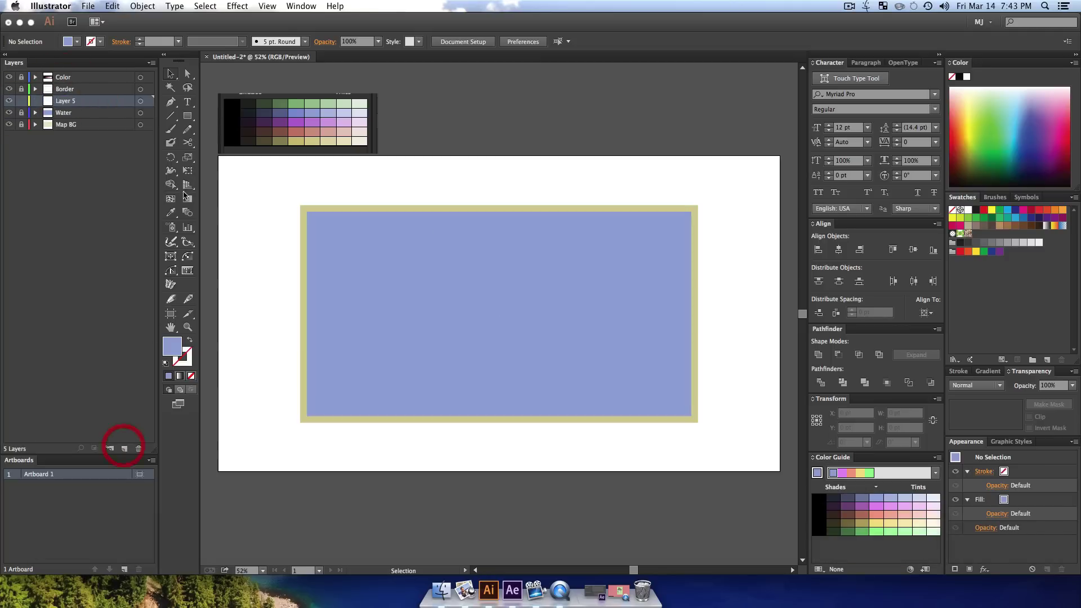
drag(188, 116, 256, 129)
key(i)
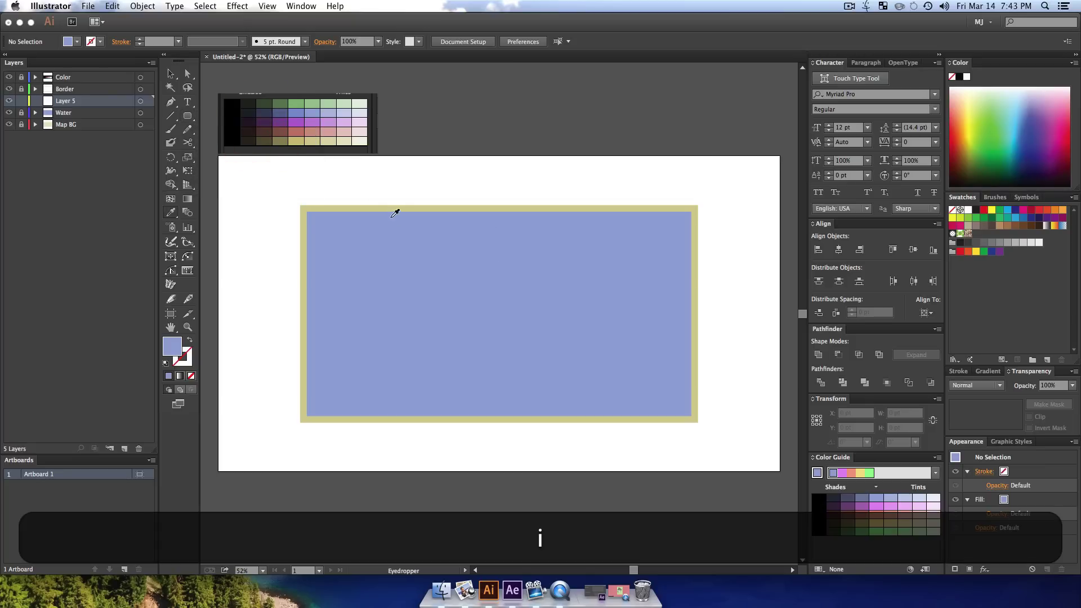
click(314, 103)
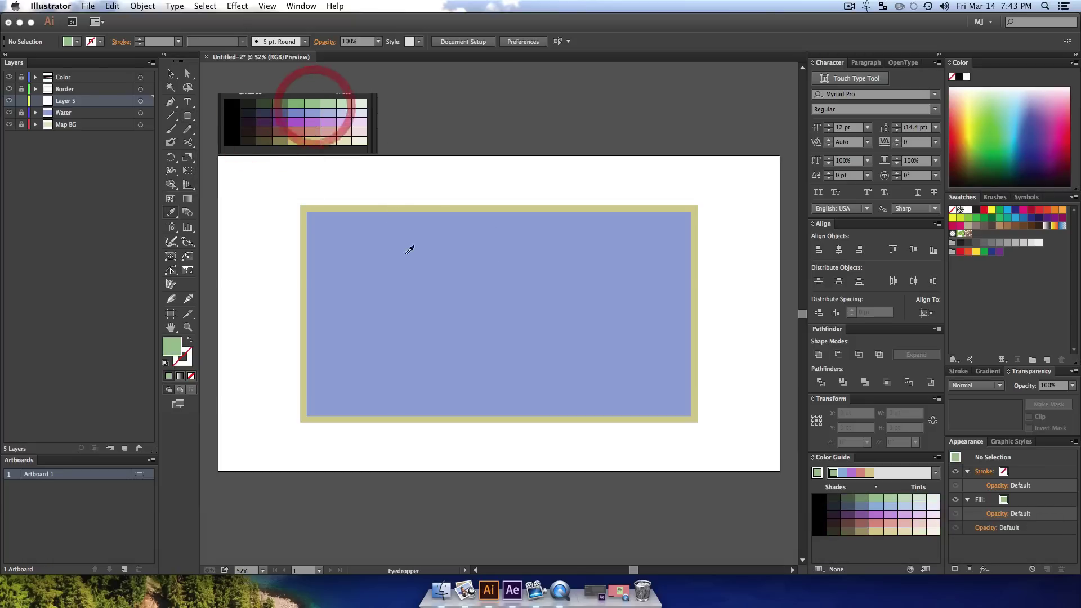
click(188, 117)
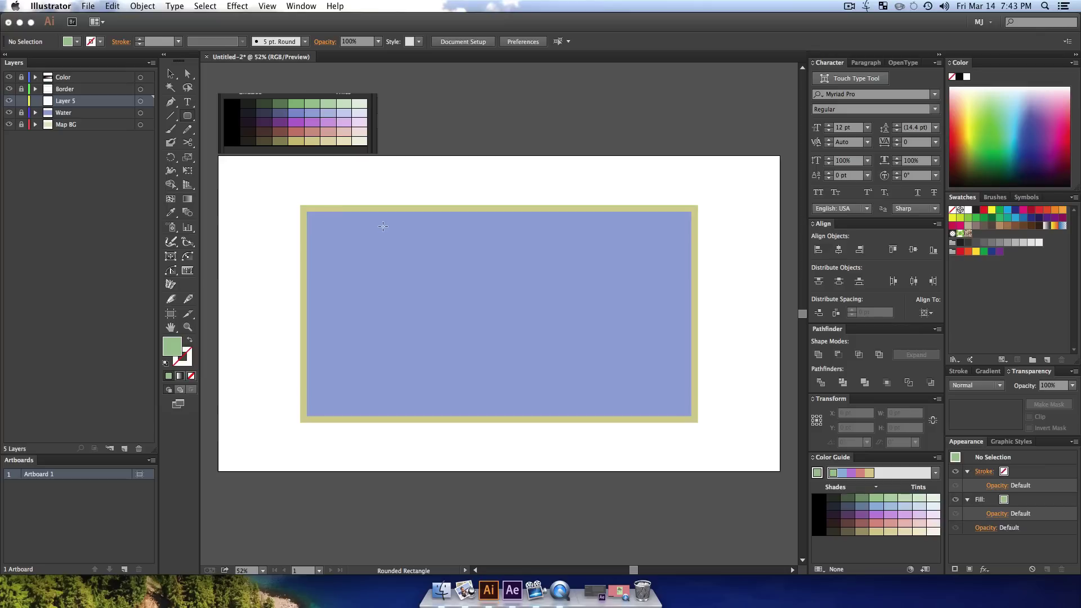
- Draw ten overlapping rounded rectangles over the water, forming a large stepped landmass and a small island near its lower right
drag(383, 226, 543, 247)
mouse_move(354, 241)
mouse_down()
mouse_move(506, 302)
mouse_move(387, 274)
mouse_up()
mouse_move(466, 342)
mouse_down()
mouse_move(356, 303)
mouse_move(367, 307)
mouse_up()
drag(494, 367, 528, 386)
drag(517, 344, 552, 369)
drag(596, 389, 507, 369)
drag(591, 331, 610, 342)
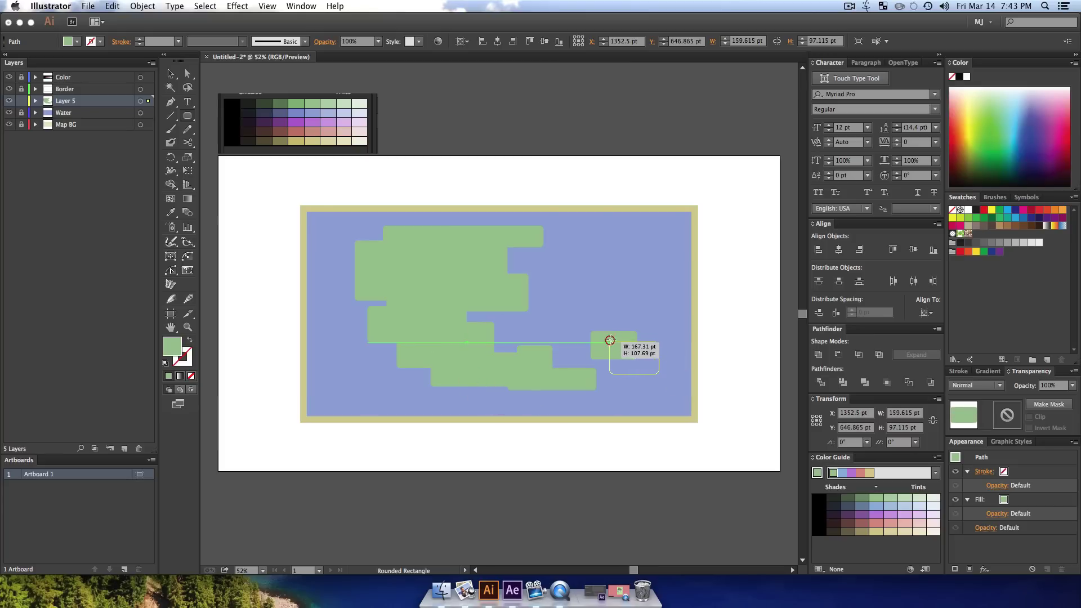
- Unite all the green rounded rectangles into merged land shapes
key(v)
click(635, 276)
click(357, 237)
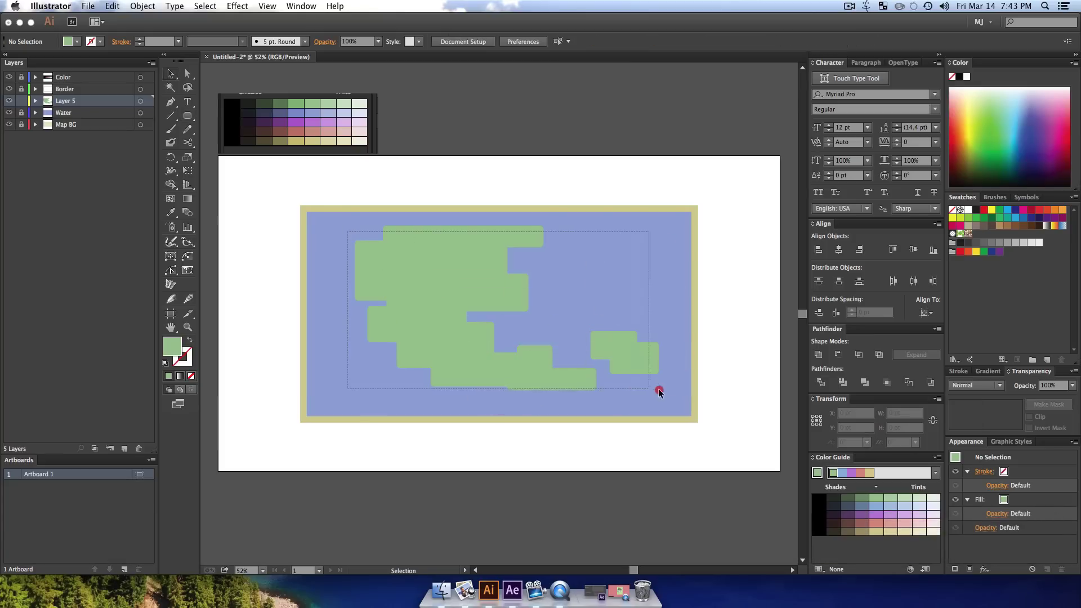
drag(660, 393, 660, 393)
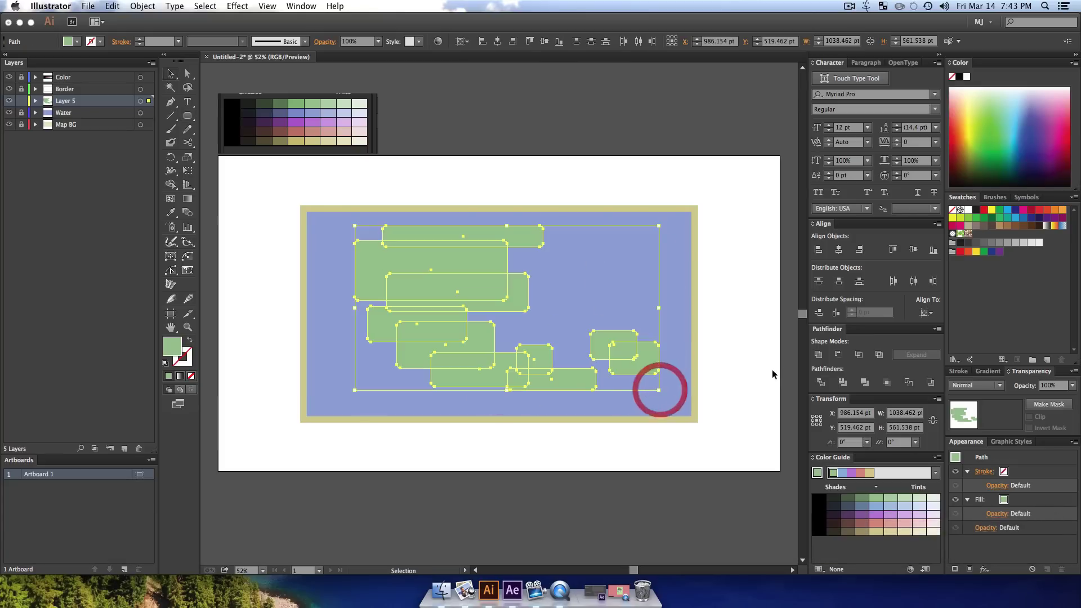
click(819, 356)
- Paste a copy of the land shapes in front and nudge it 5 pt up and 4 pt left
key(super+c)
key(super+f)
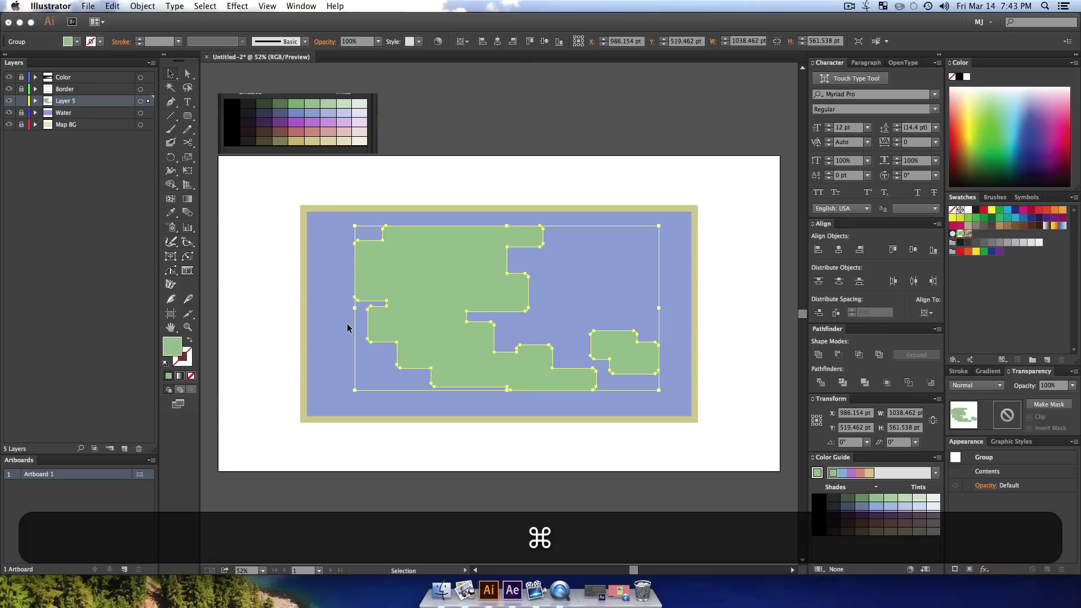
key(Up)
key(Up)
key(Up)
key(Up)
key(Up)
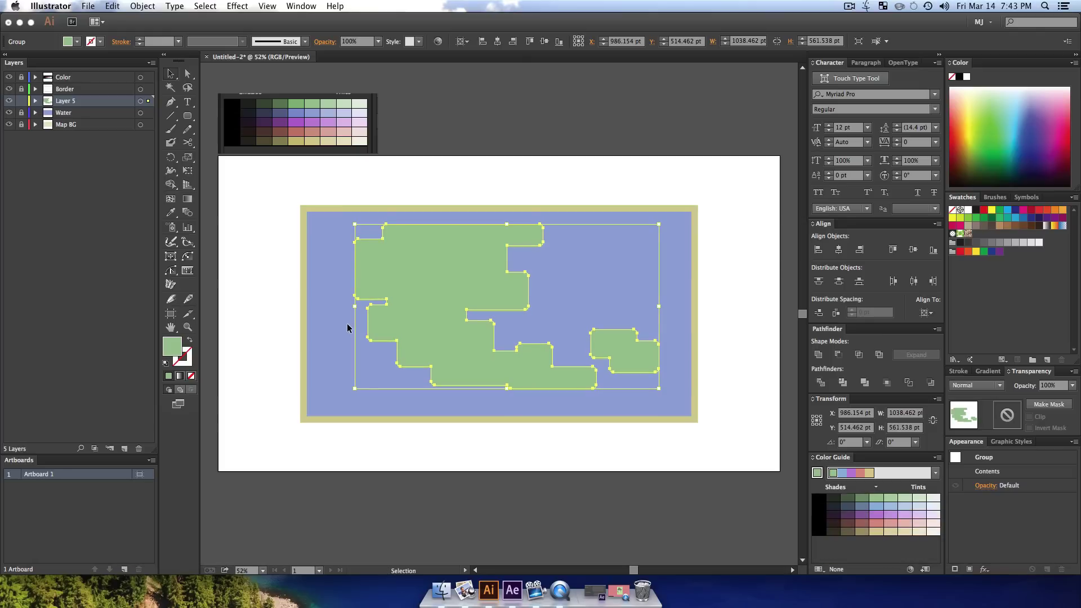
key(Left)
key(Left)
key(Left)
key(Left)
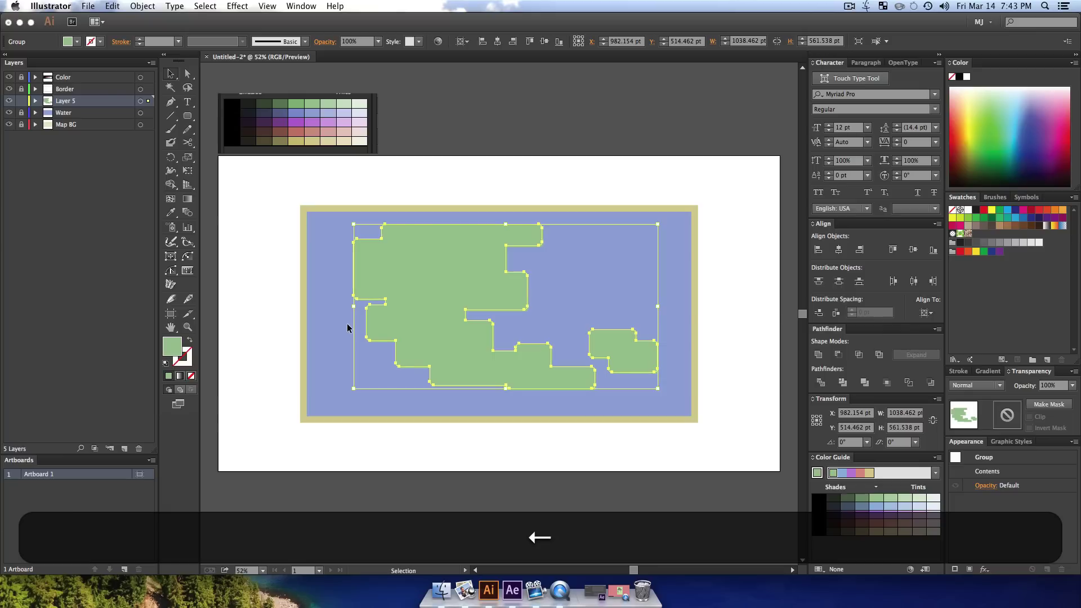
- Fill the rear copy of the land with the dark green sampled from the palette image as a shadow, and rename its layer as Island
drag(540, 246, 543, 248)
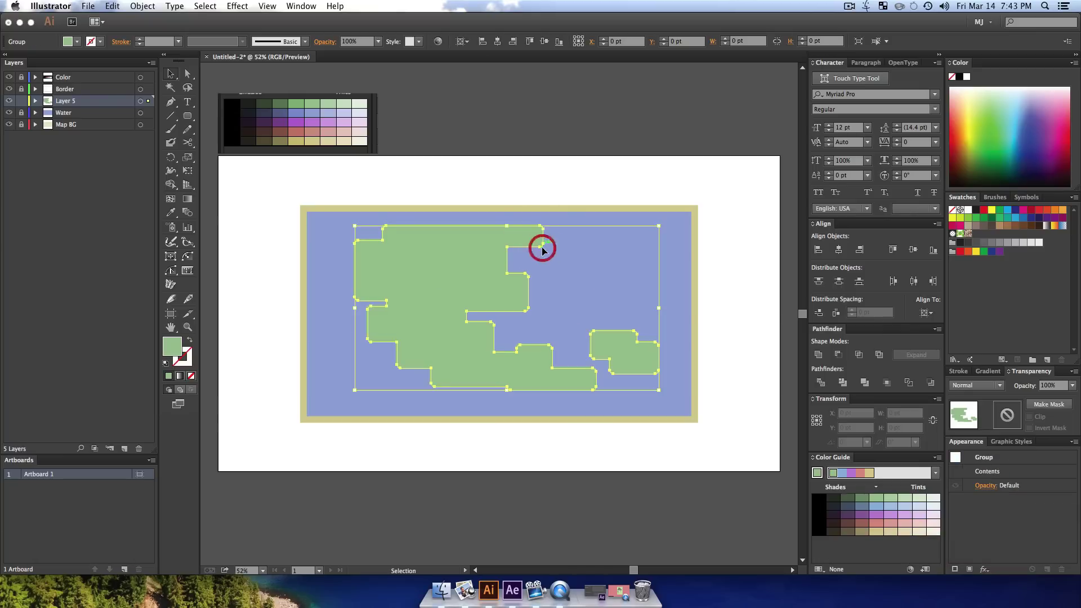
key(i)
click(283, 104)
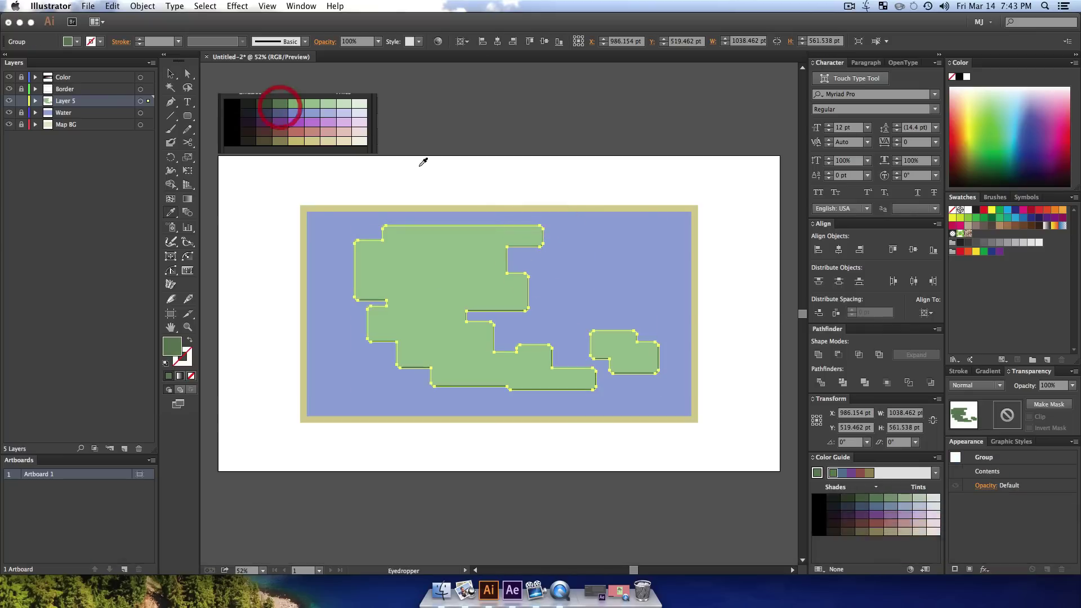
key(v)
click(643, 301)
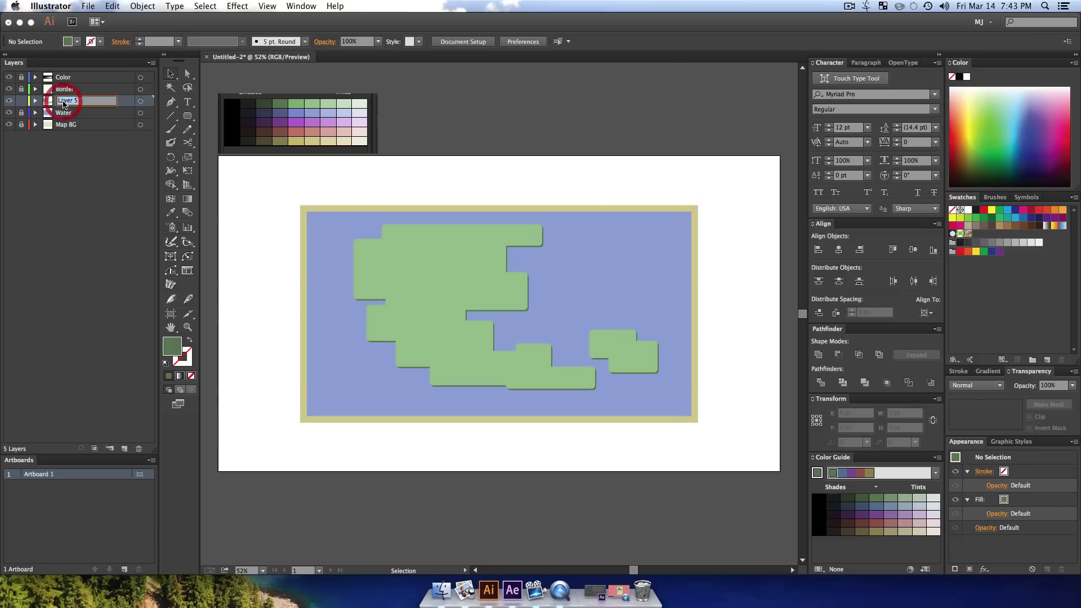
key(shift)
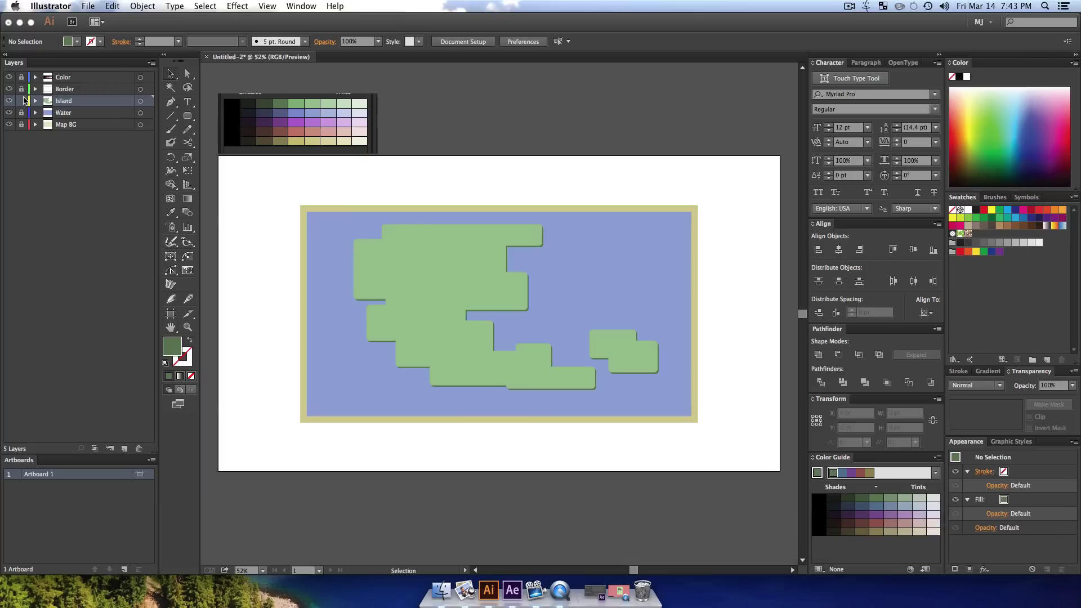
- Add a new layer above Island and draw an ellipse about 163 x 60 pt on the upper part of the large landmass
key(z)
click(471, 284)
click(438, 254)
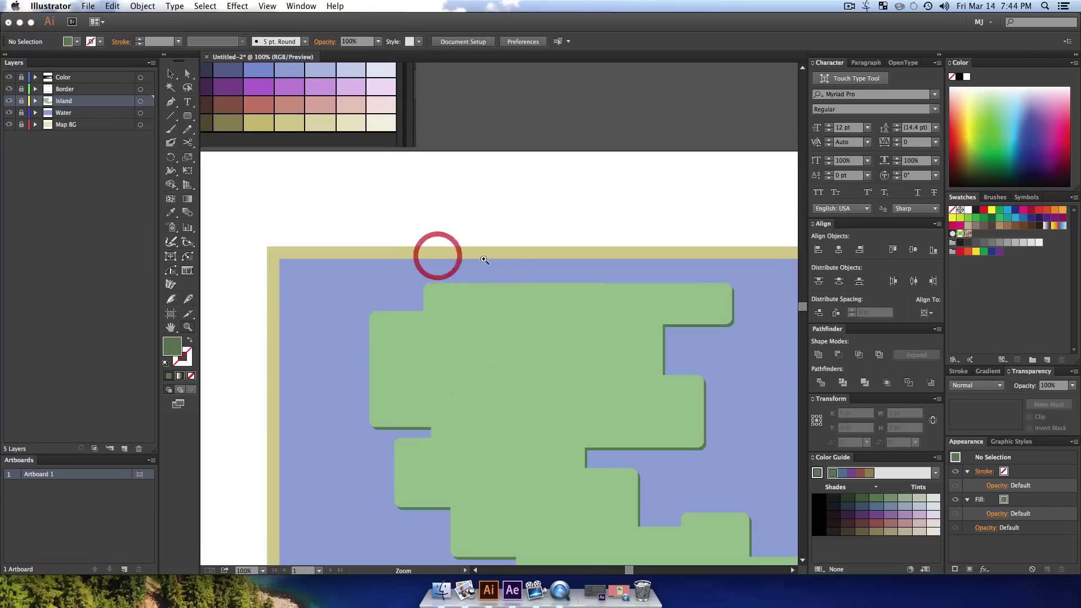
key(z)
alt+click(509, 290)
key(v)
drag(190, 116, 239, 148)
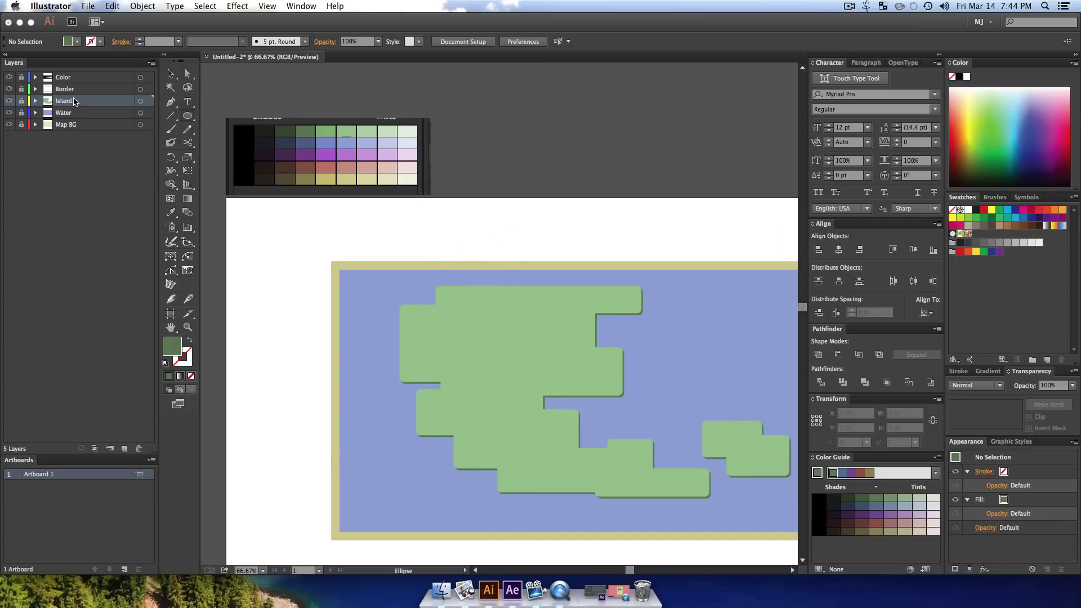
click(124, 445)
drag(500, 311, 561, 334)
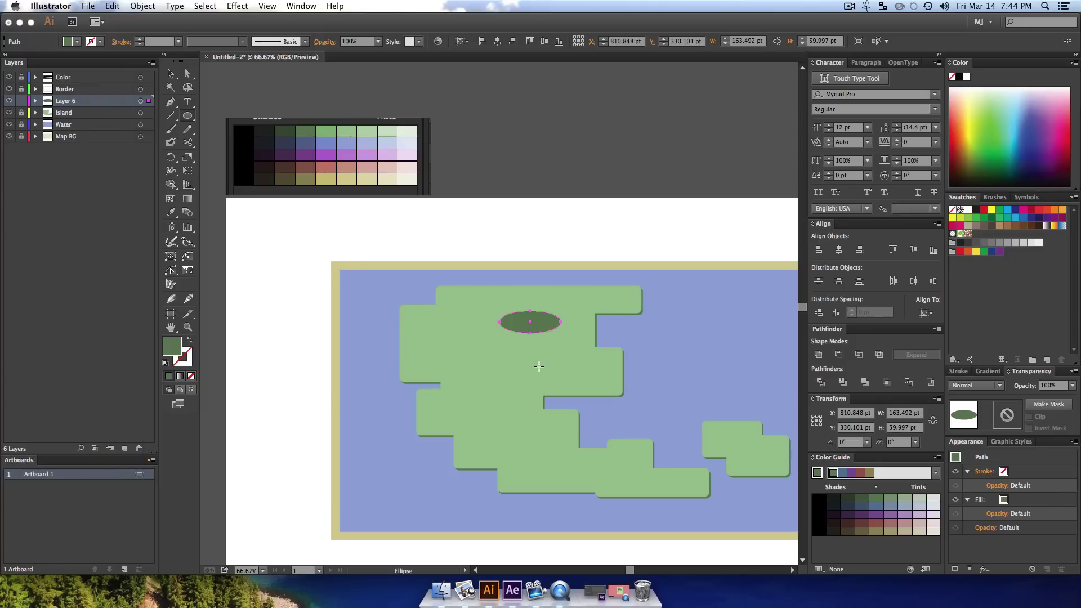
- Fill the ellipse with the medium blue sampled from the palette image
key(i)
click(354, 143)
key(v)
key(i)
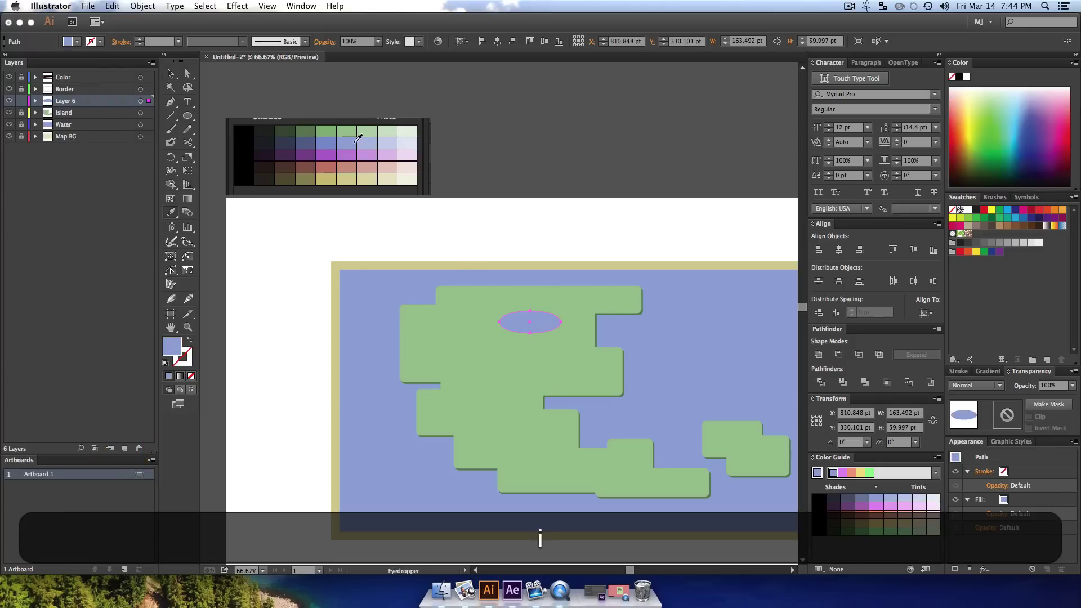
click(345, 142)
key(v)
click(504, 377)
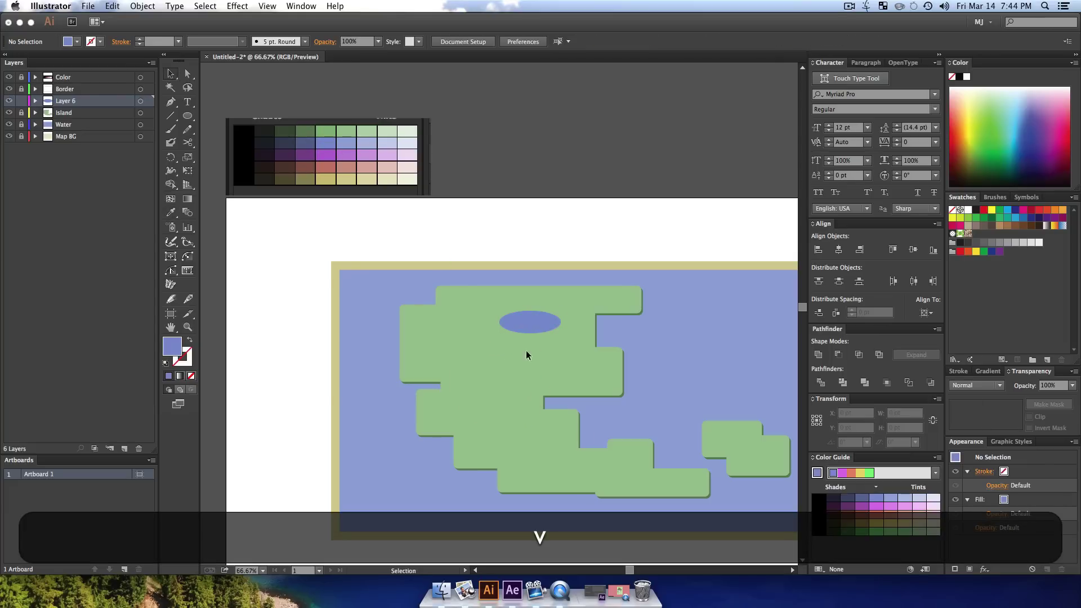
- Paste a copy of the blue ellipse in front and offset it 18 pt right and 7.5 pt down
click(528, 319)
key(super+c)
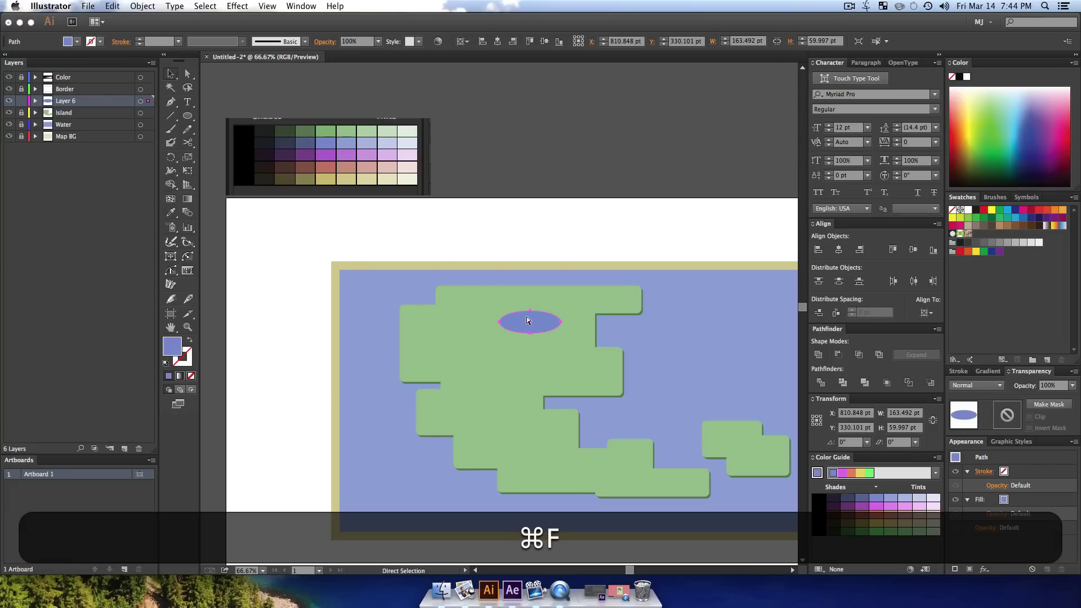
drag(536, 324, 542, 325)
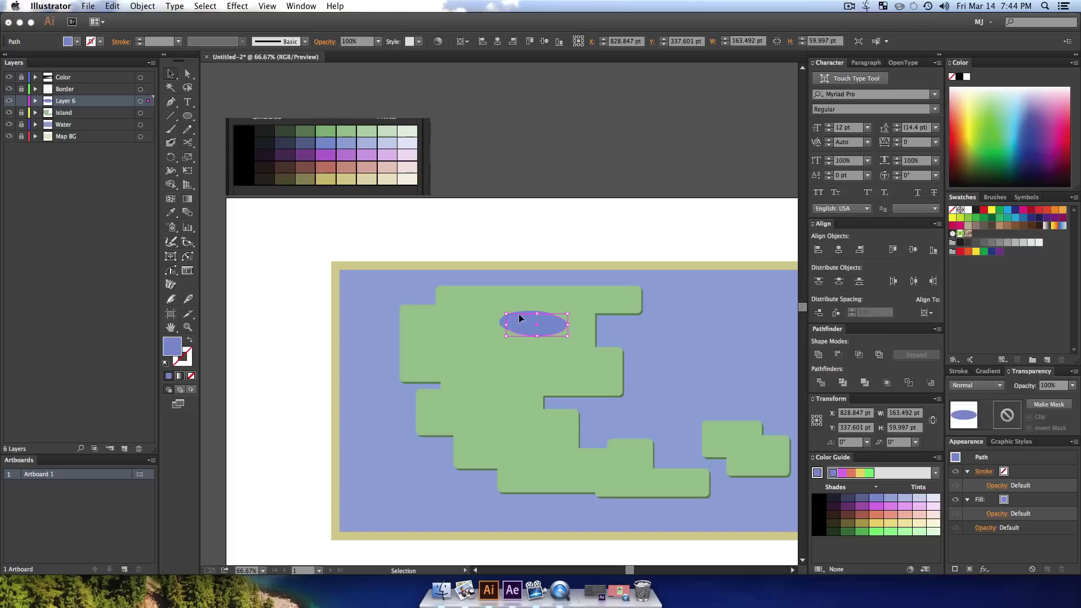
key(shift)
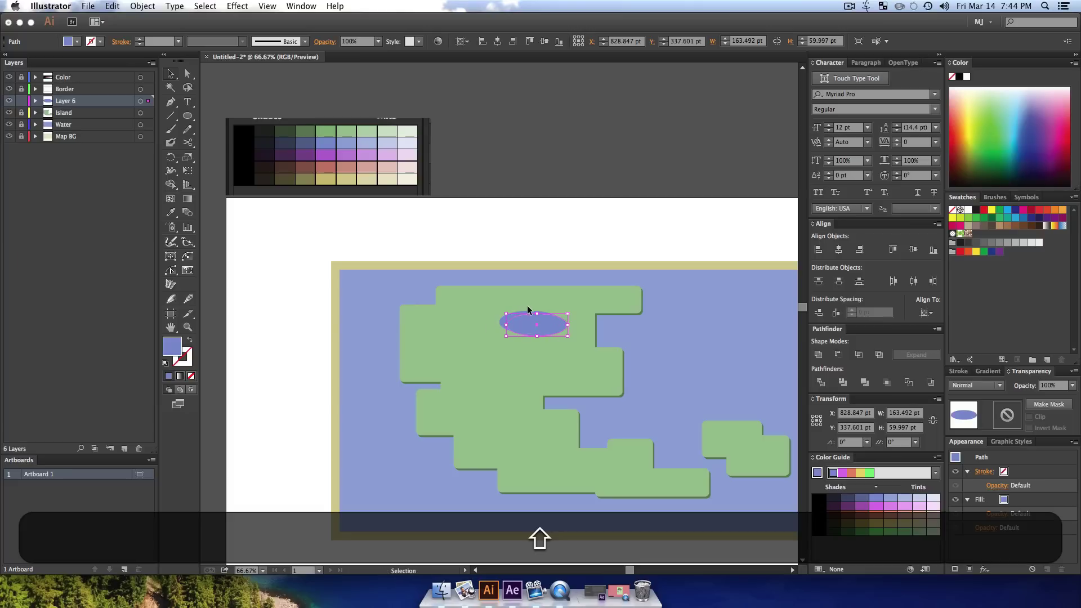
- Subtract the offset ellipse from the original one with Minus Front, leaving a crescent along the pond's upper left edge
click(481, 343)
click(506, 316)
drag(550, 328, 551, 331)
shift+click(551, 331)
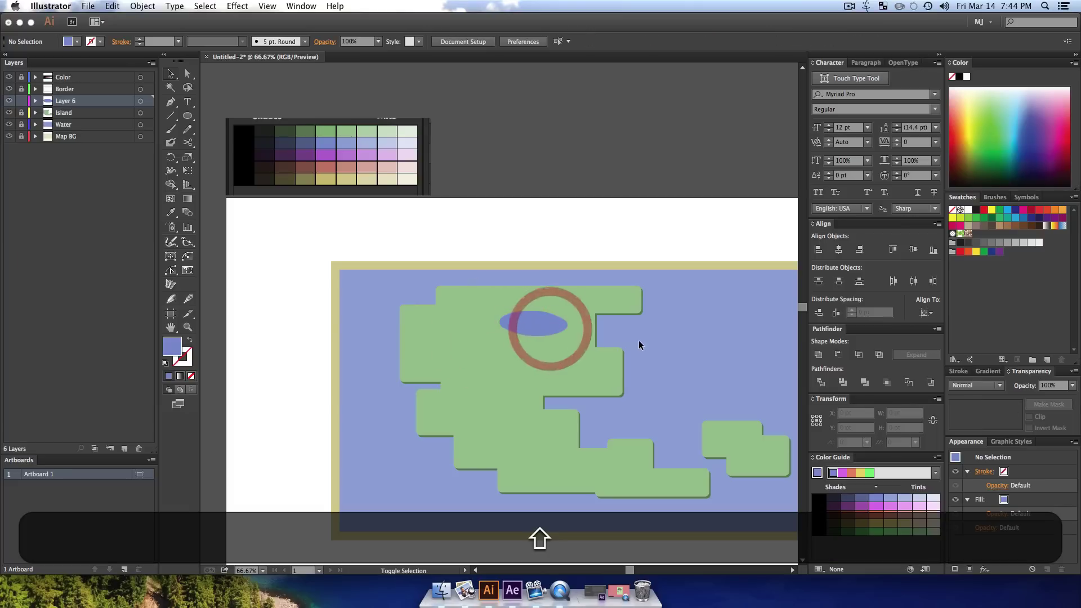
shift+click(529, 324)
key(shift+z)
click(473, 308)
key(v)
shift+click(587, 346)
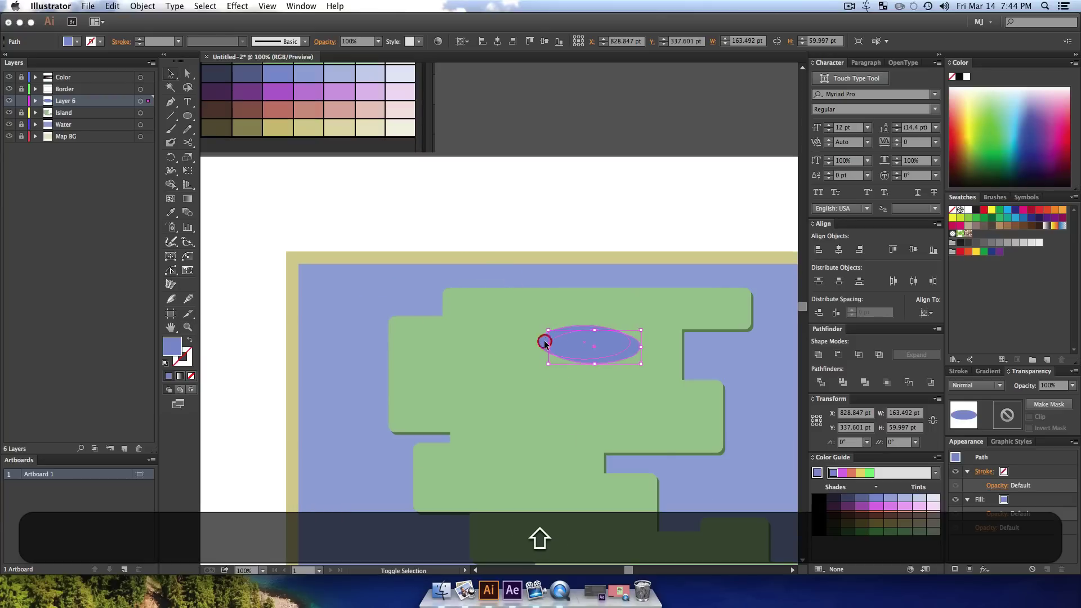
shift+click(545, 344)
click(838, 357)
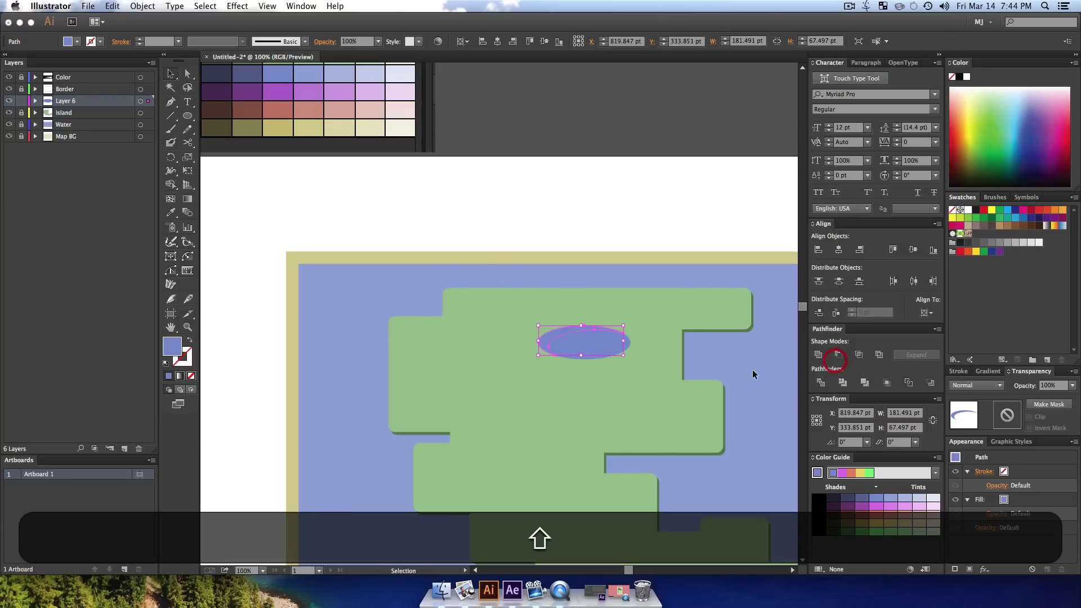
- Fill the crescent with the dark blue sampled from the palette image as the pond's inner shadow
key(i)
click(309, 76)
key(v)
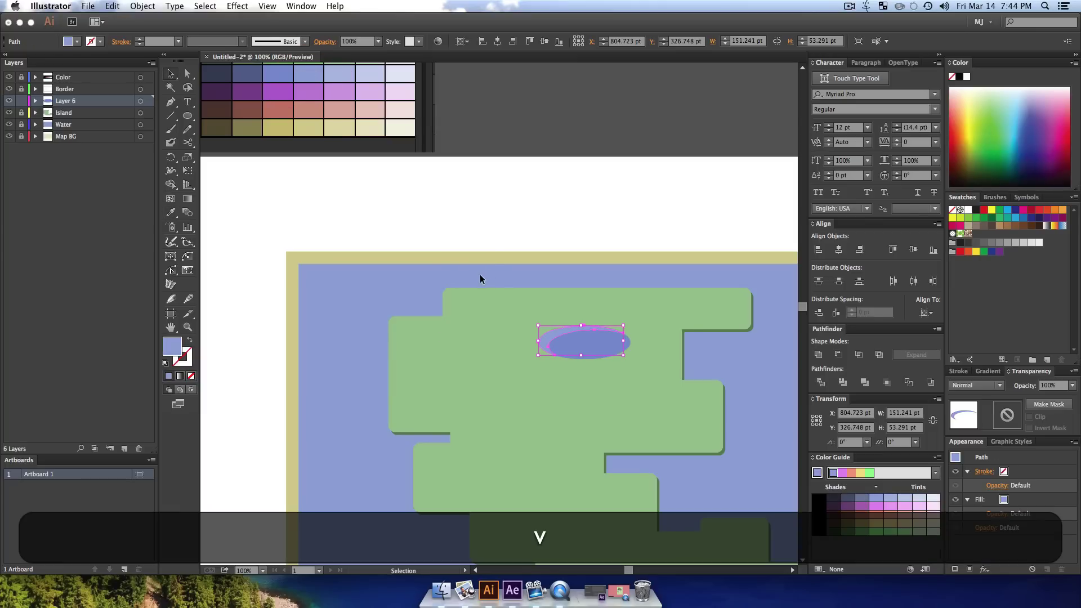
click(480, 275)
click(546, 340)
drag(386, 316, 491, 384)
key(i)
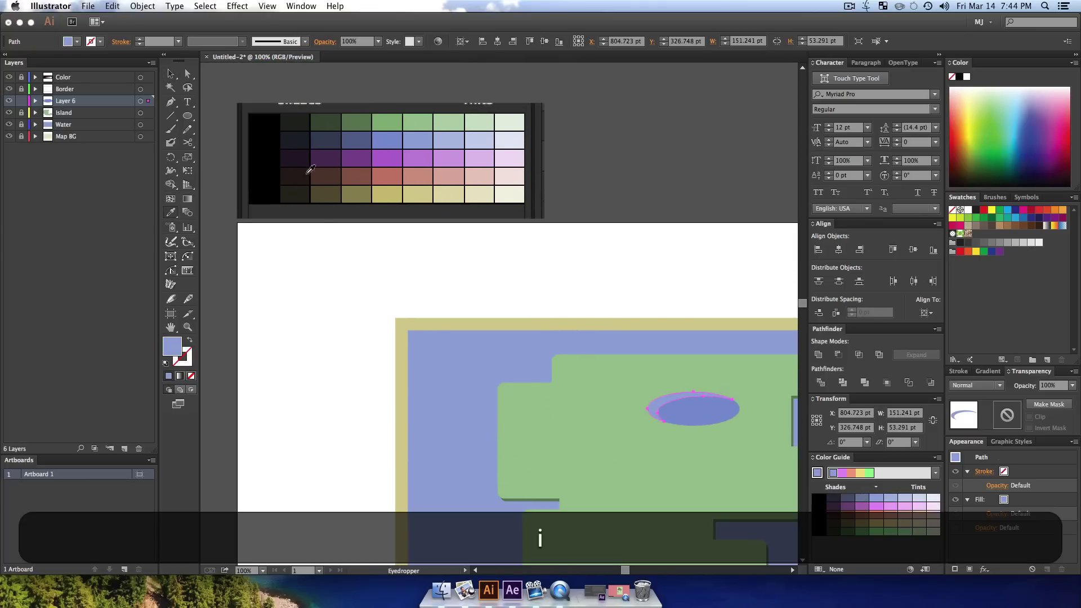
click(361, 135)
key(v)
click(552, 319)
- Draw a square near the landmass's upper left corner and rotate it 45° into a diamond about 172 pt wide
drag(586, 436, 463, 391)
key(v)
drag(185, 120, 233, 119)
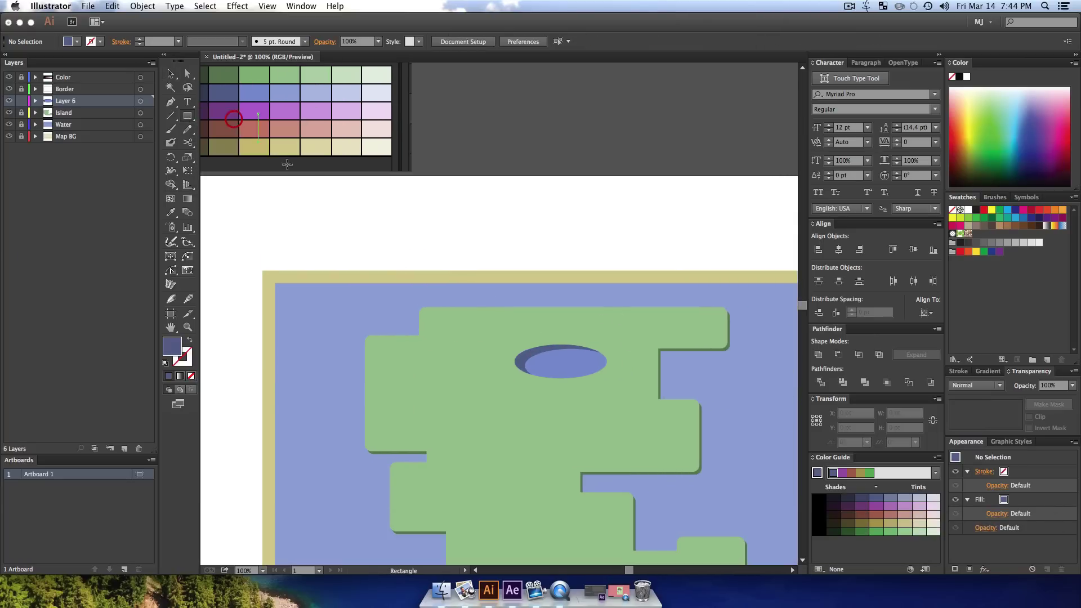
drag(391, 341, 426, 378)
key(shift+v)
drag(428, 309, 451, 355)
- Delete the diamond's lowest anchor point to leave a triangle
key(shift+a)
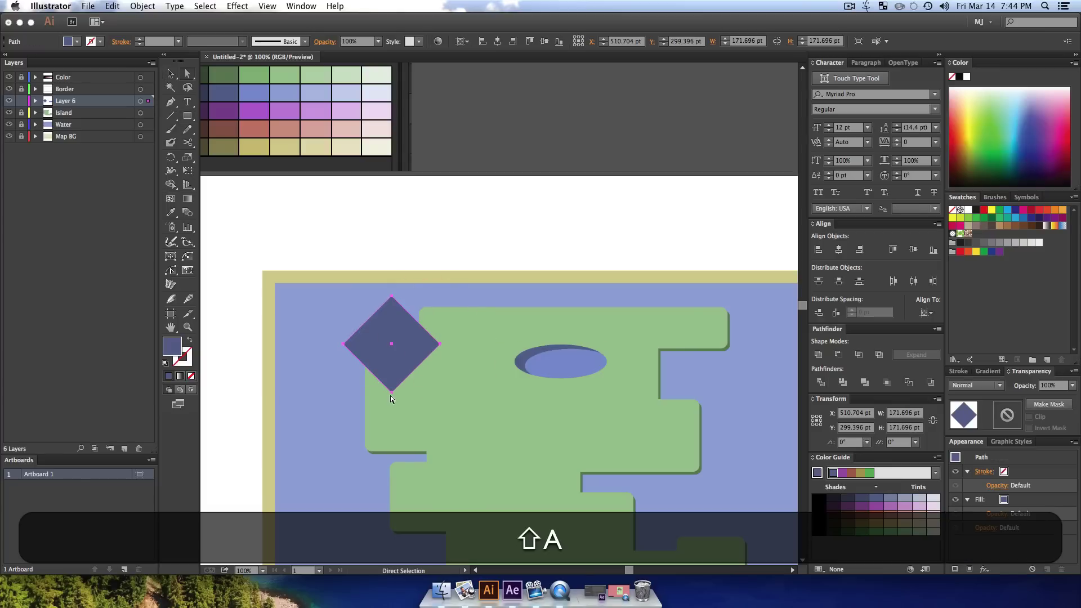
click(393, 394)
key(Delete)
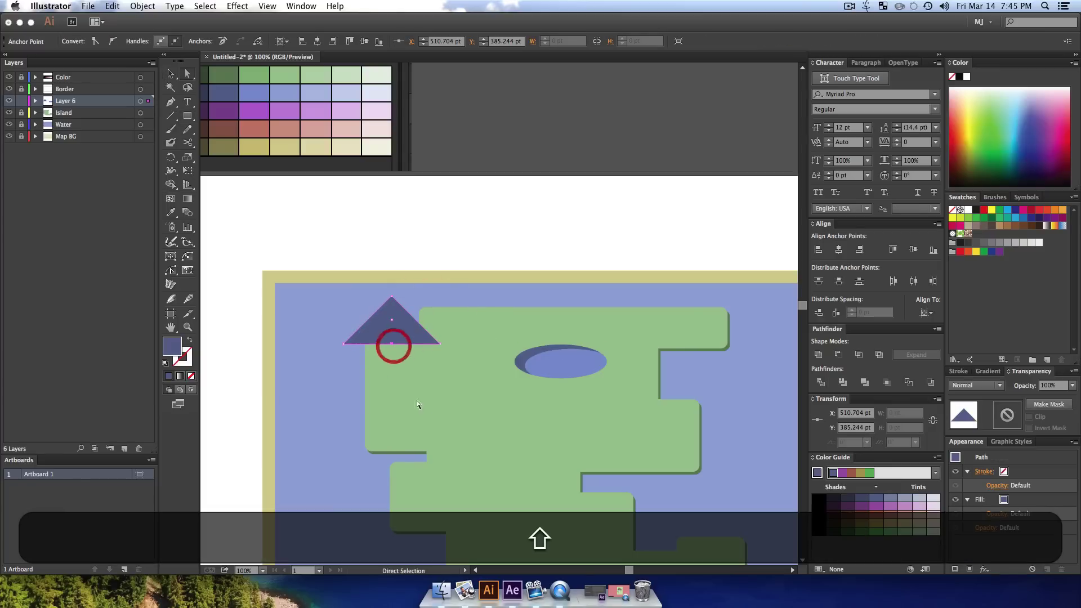
- Move the triangle onto the land's upper left part and fill it with the reddish brown from the palette
key(shift+v)
click(416, 401)
drag(388, 333, 407, 363)
key(i)
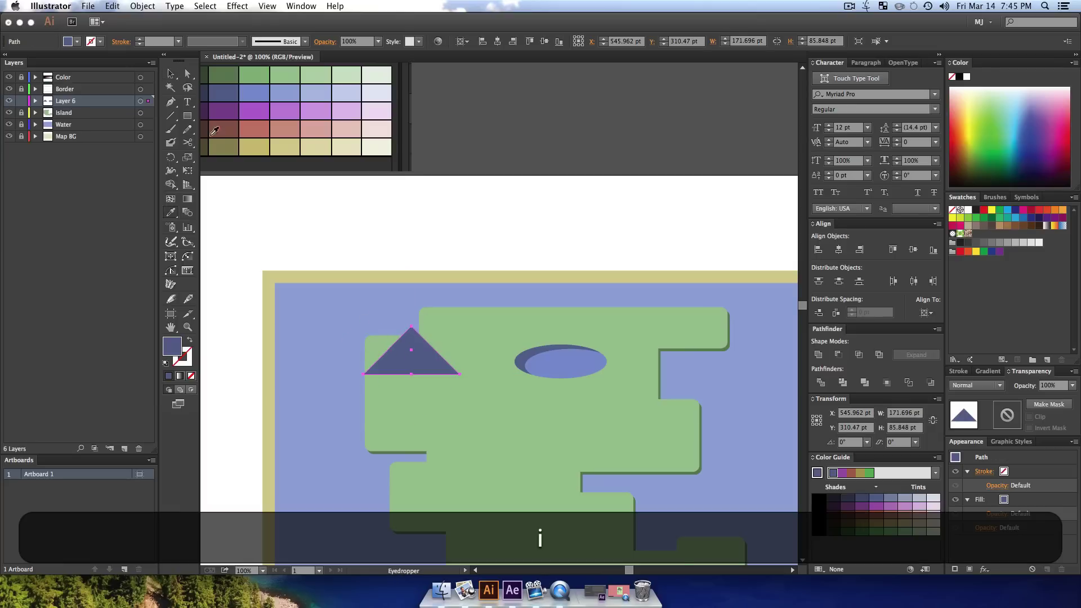
click(227, 120)
key(v)
click(394, 288)
- Duplicate the brown triangle to its left and right, and fill the right copy with the palette's near-black brown
drag(311, 314, 413, 321)
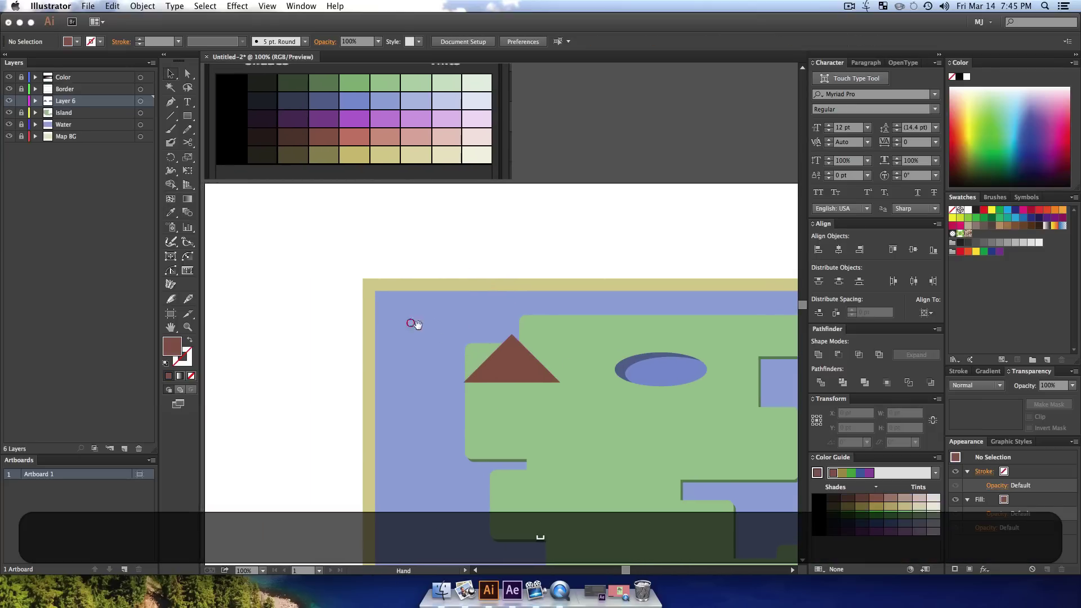
drag(502, 366, 429, 376)
key(i)
click(266, 143)
key(v)
click(500, 267)
key(i)
click(318, 134)
key(v)
click(449, 265)
- Fill the leftmost triangle with the dark brown sampled from the palette image
click(418, 367)
key(i)
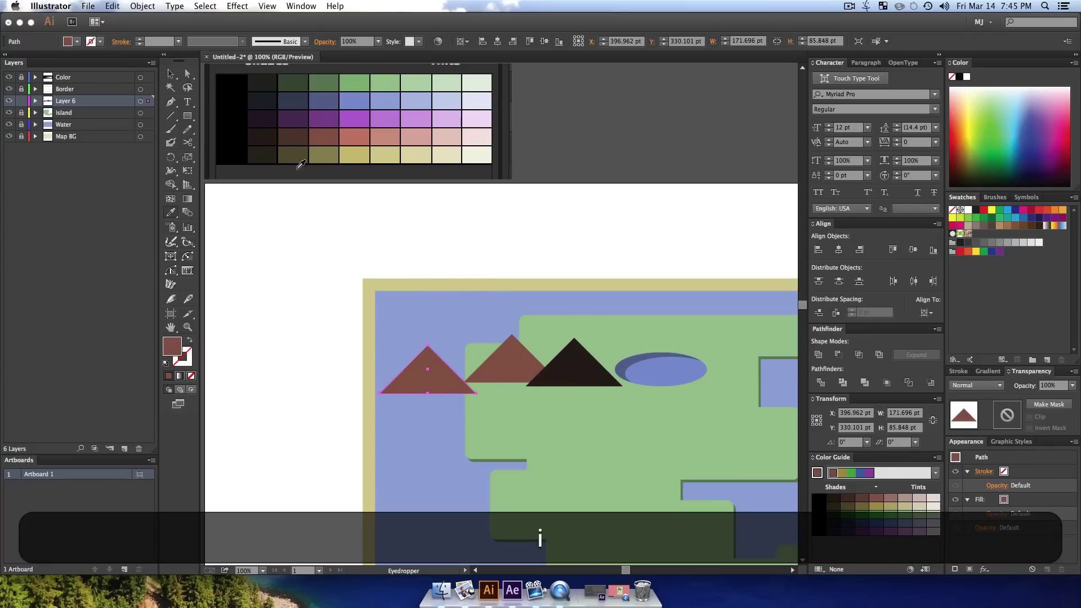
click(300, 129)
key(v)
click(463, 302)
- Duplicate a triangle just below the others and fill the copy with the palette's salmon red
drag(442, 379, 497, 403)
key(i)
click(358, 135)
key(v)
click(548, 246)
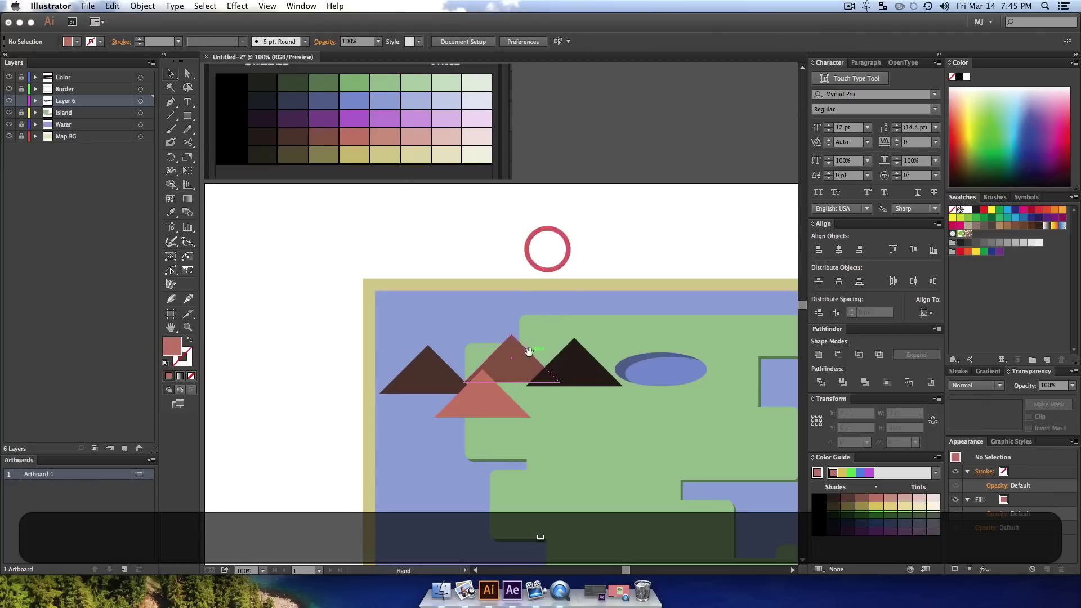
- Move the near-black triangle toward the pond, then group the pond shapes and shift them down to make room for mountains
scroll(548, 246, right, 10)
drag(388, 353, 500, 278)
key(a)
key(v)
drag(411, 361, 455, 398)
key(super+g)
click(527, 403)
drag(494, 303, 495, 344)
- Scale the near-black triangle down to about 111 pt wide and place it above the pond's right side
key(a)
key(v)
drag(547, 369, 516, 371)
key(v)
click(545, 411)
- Move the reddish-brown triangle beside the near-black one and reshape it into a taller, narrower peak
drag(335, 360, 481, 363)
key(a)
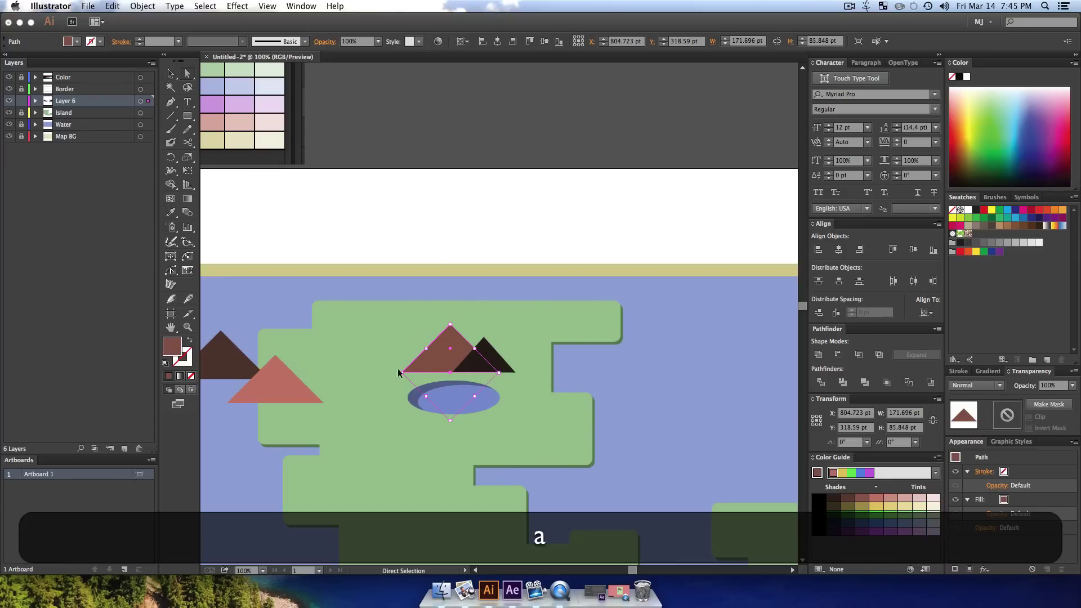
drag(401, 372, 466, 309)
click(376, 371)
- Move the salmon triangle against the left side of the tall brown peak and send it to the back
drag(291, 397, 453, 366)
key(shift+super+bracketleft)
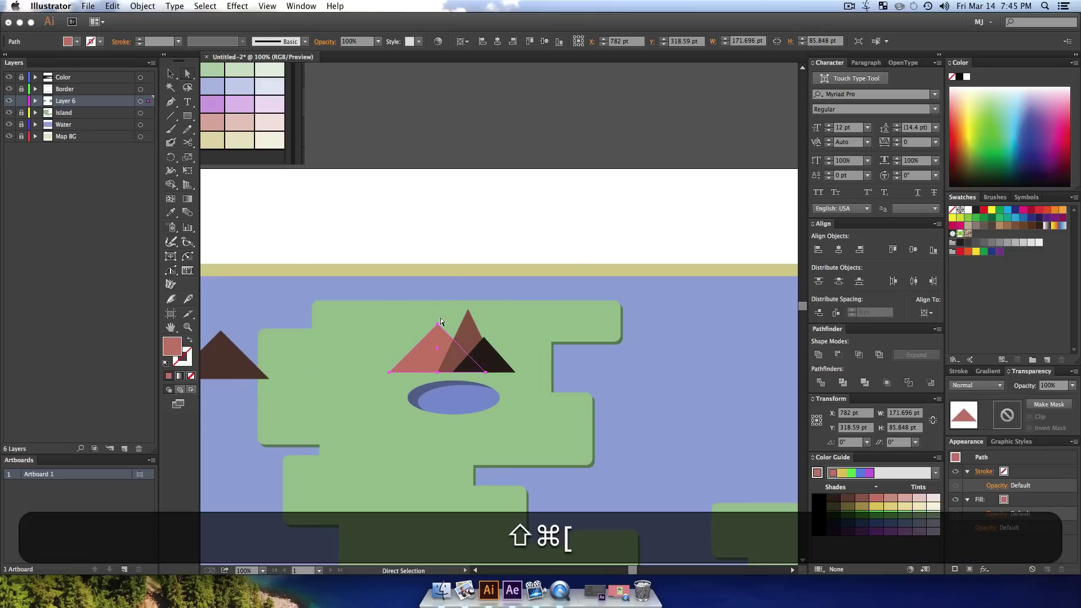
click(377, 415)
- Shrink the dark brown triangle and place it at the left end of the mountain range
drag(248, 370, 424, 364)
key(a)
drag(353, 371, 386, 362)
key(v)
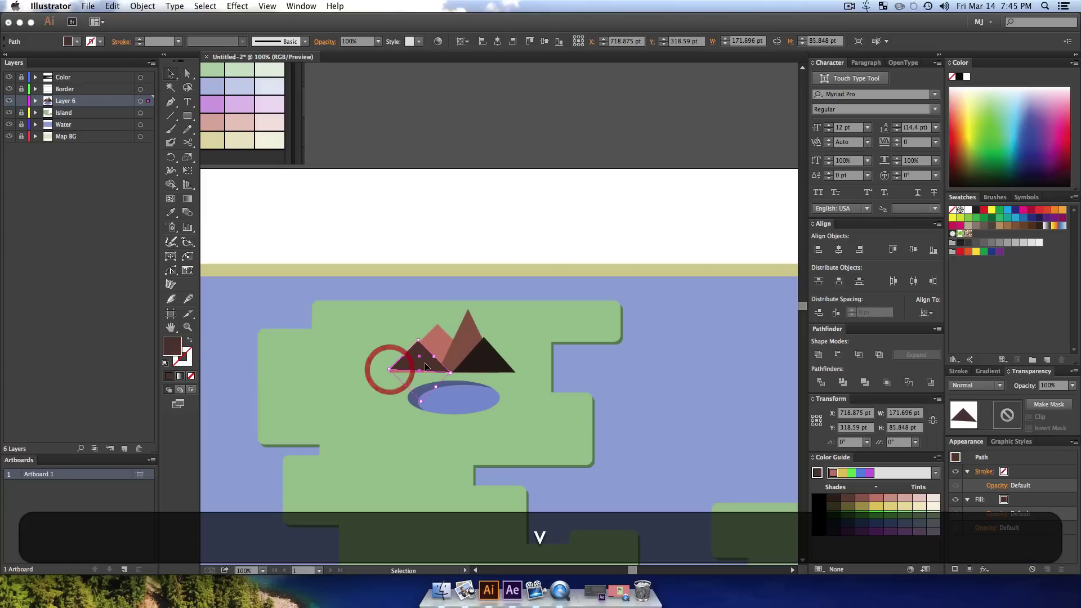
click(401, 366)
- Duplicate the near-black triangle so one sits beside the dark brown mountain and one at the range's right end
click(501, 346)
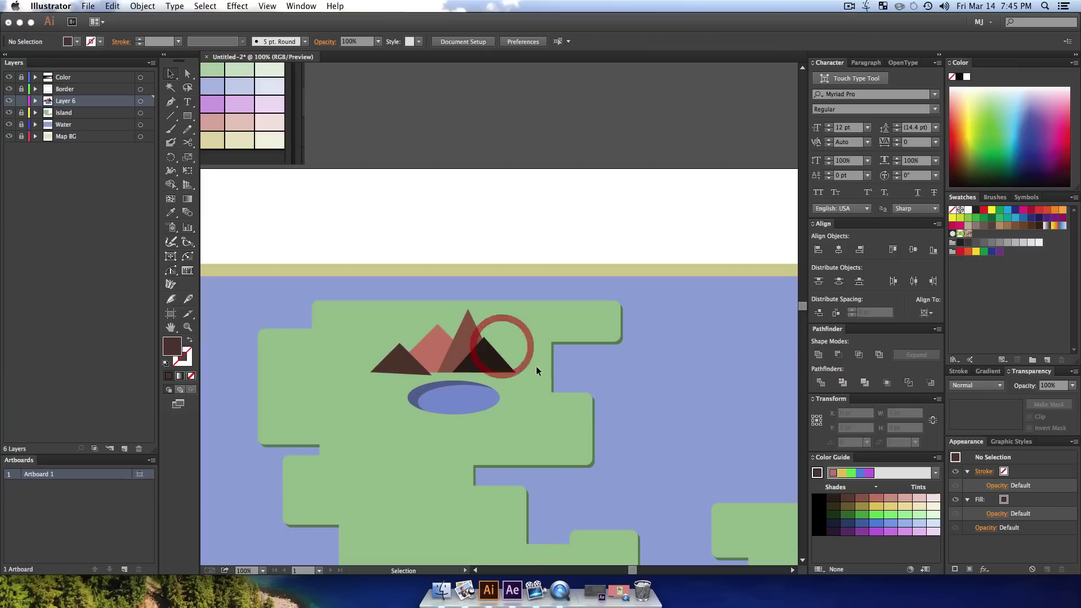
key(cmd+c)
drag(487, 369, 421, 360)
key(cmd+v)
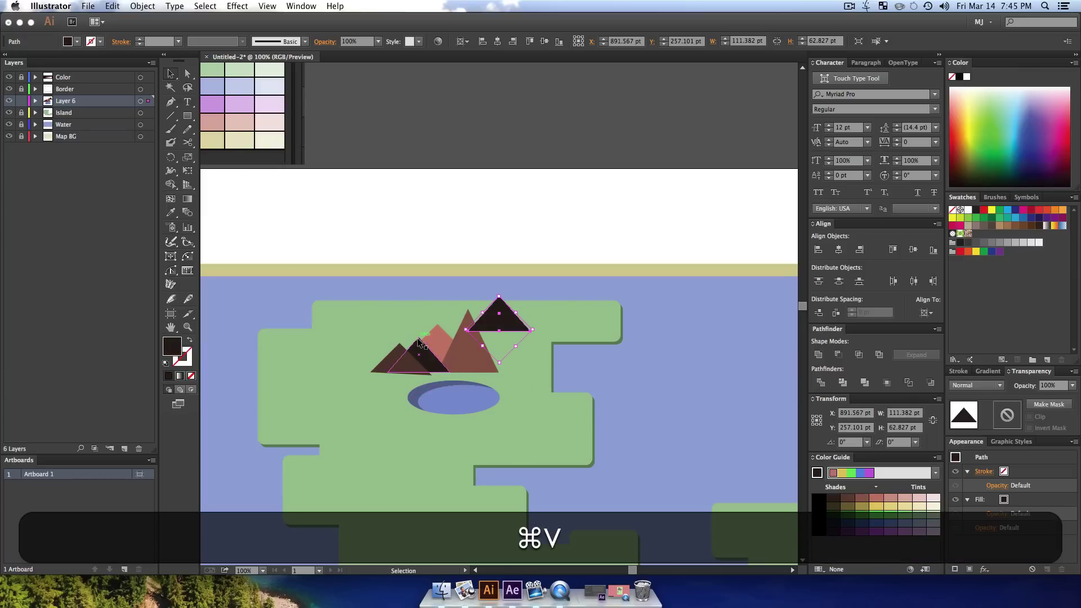
key(super+z)
drag(433, 346, 519, 374)
click(537, 414)
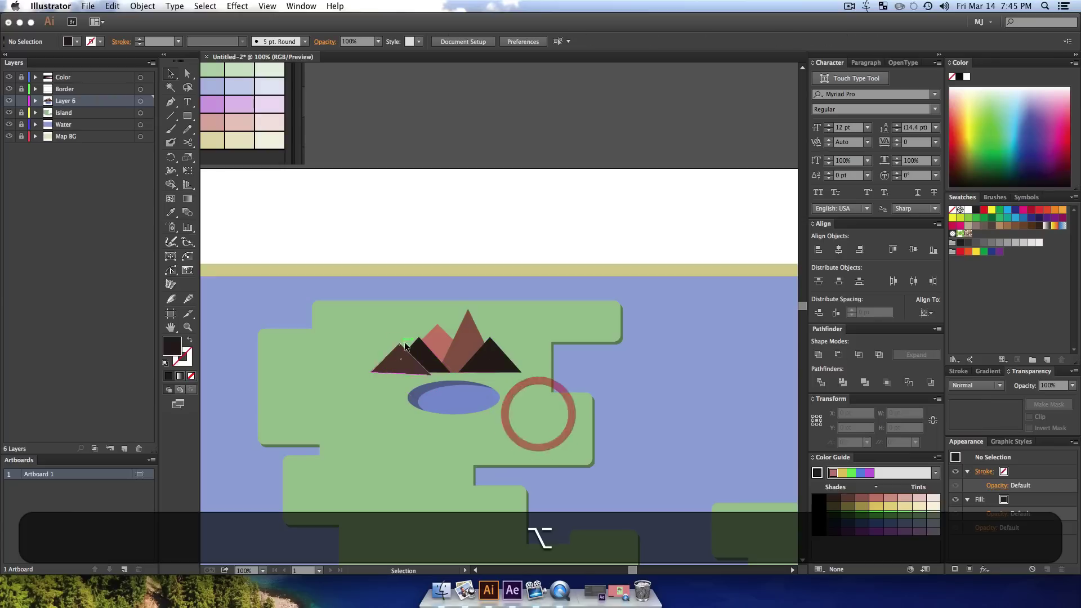
- Raise the left near-black triangle's peak to Y 258 pt and send that triangle to the back
key(a)
drag(418, 334, 416, 313)
key(shift+super+bracketleft)
key(shift+super+v)
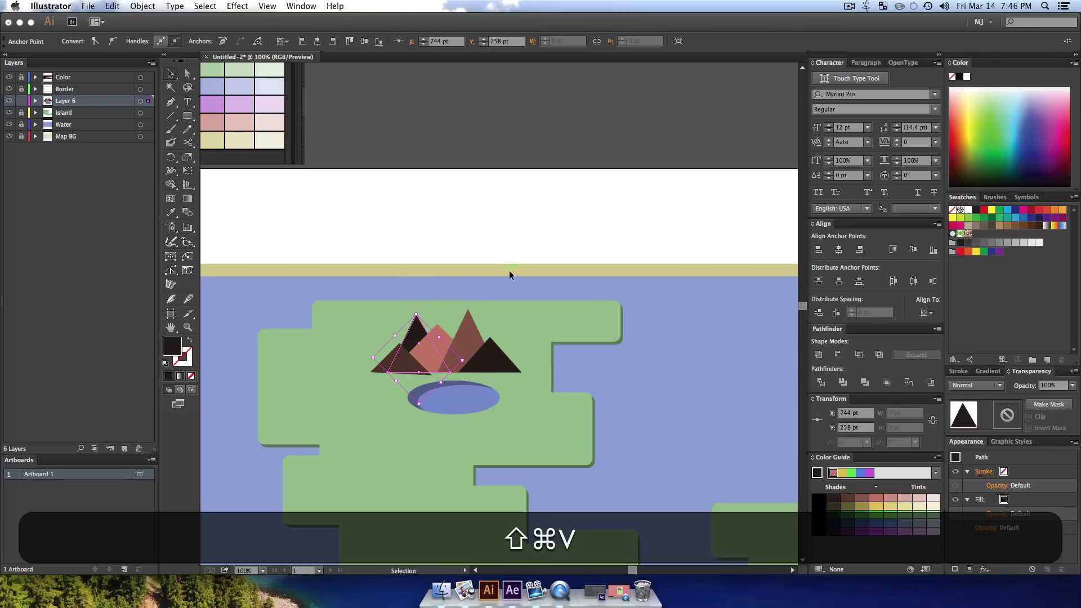
click(555, 331)
- Move the dark brown mountain's lower right corner up to the baseline of the neighbouring mountains
key(z)
click(422, 355)
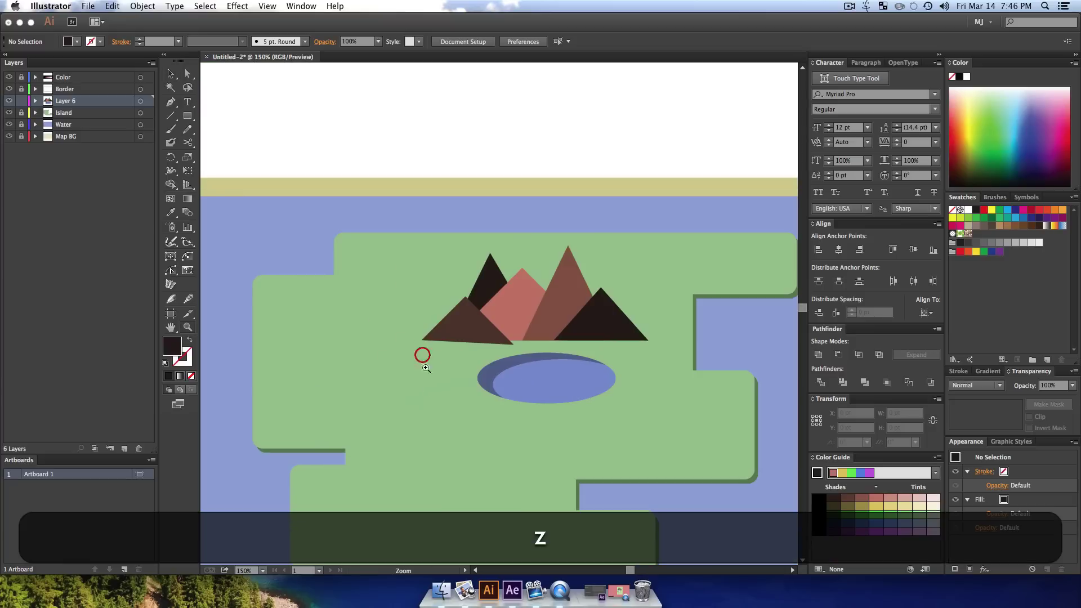
click(456, 355)
scroll(506, 425, right, 3)
scroll(507, 424, up, 2)
key(v)
key(a)
drag(478, 362, 480, 360)
click(492, 371)
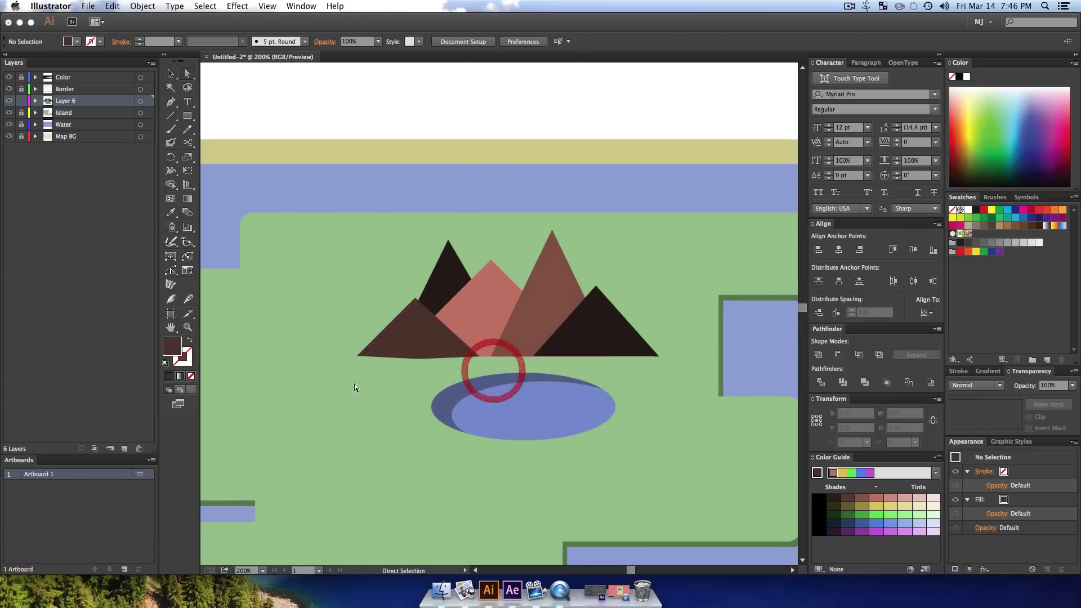
- Try to adjust the dark brown mountain's lower left corner, then undo the move
key(a)
click(391, 333)
drag(357, 359, 357, 358)
key(super+z)
click(372, 395)
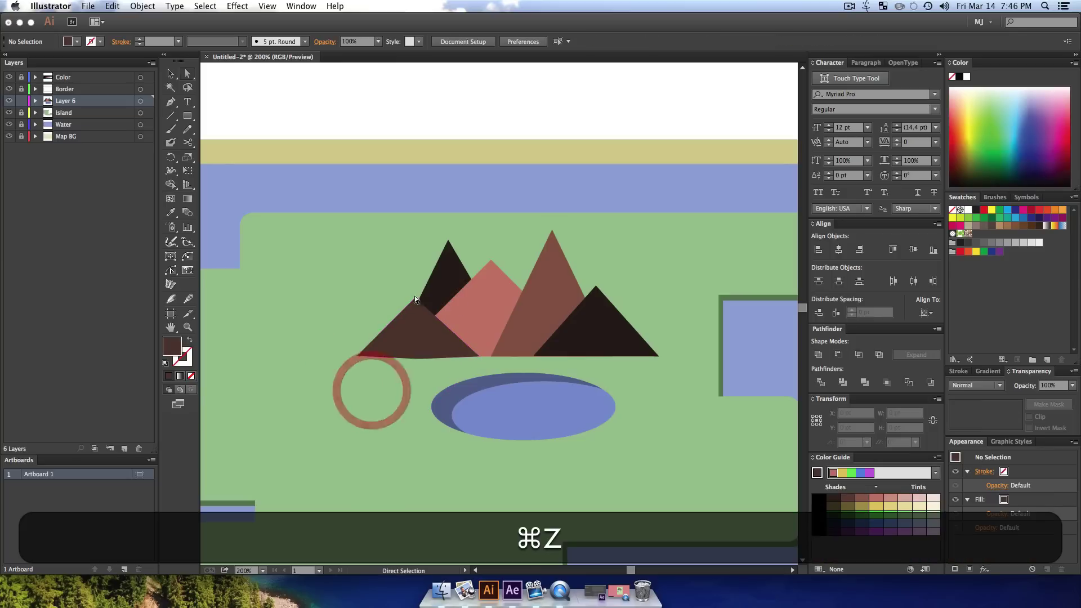
- Shift the dark brown mountain's peak about 12 pt to the left at the same height
key(a)
click(414, 305)
click(415, 298)
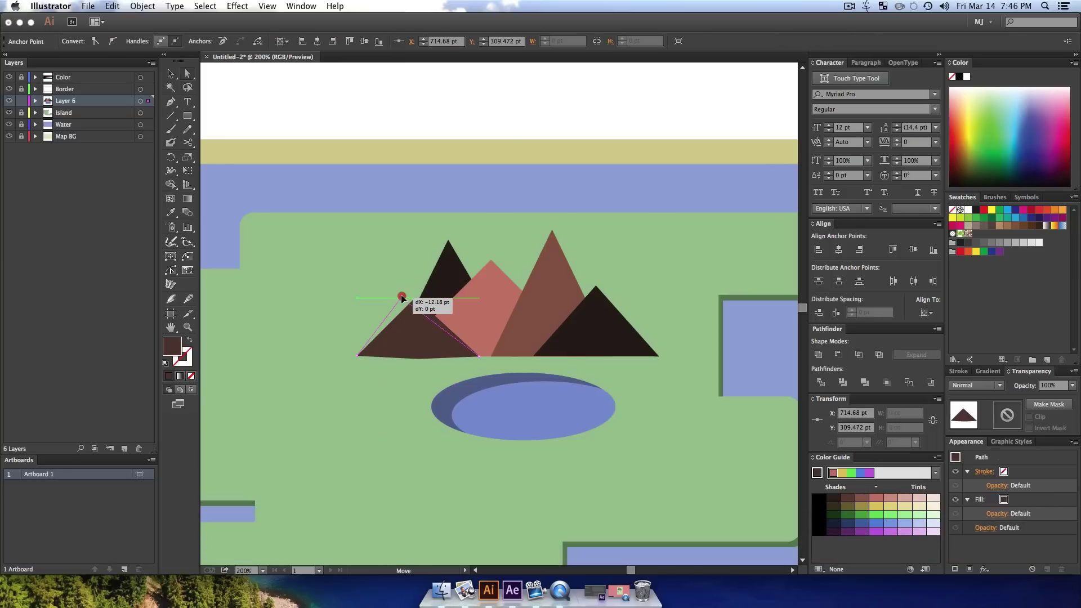
key(v)
click(400, 395)
- Copy the dark brown mountain and paste the duplicate in front of it
key(z)
alt+click(441, 372)
drag(441, 372, 381, 422)
key(v)
key(z)
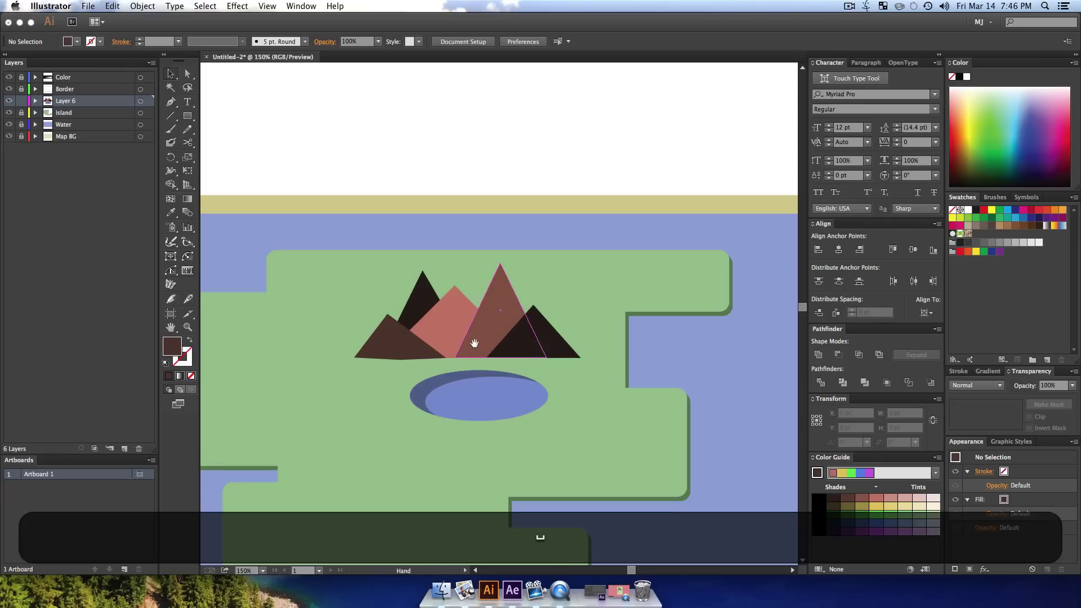
click(459, 357)
key(space)
drag(460, 283, 390, 325)
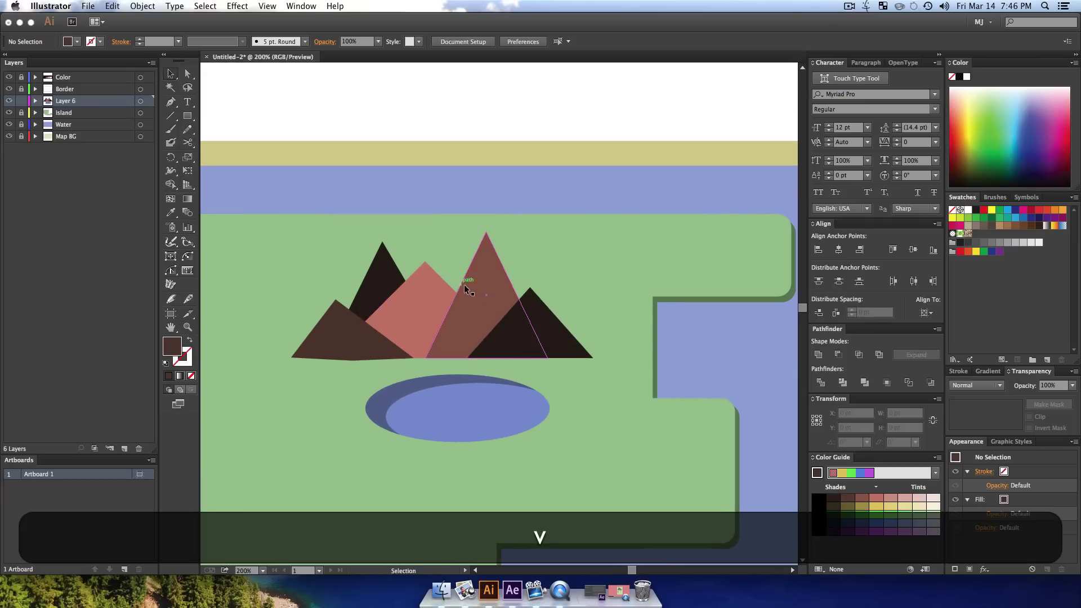
click(354, 338)
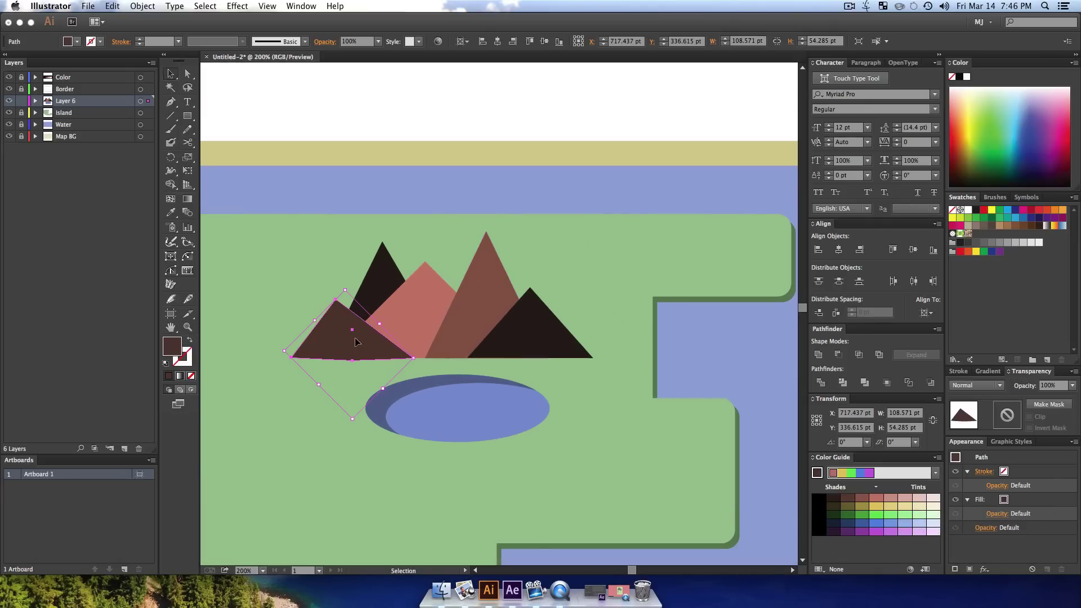
key(cmd+c)
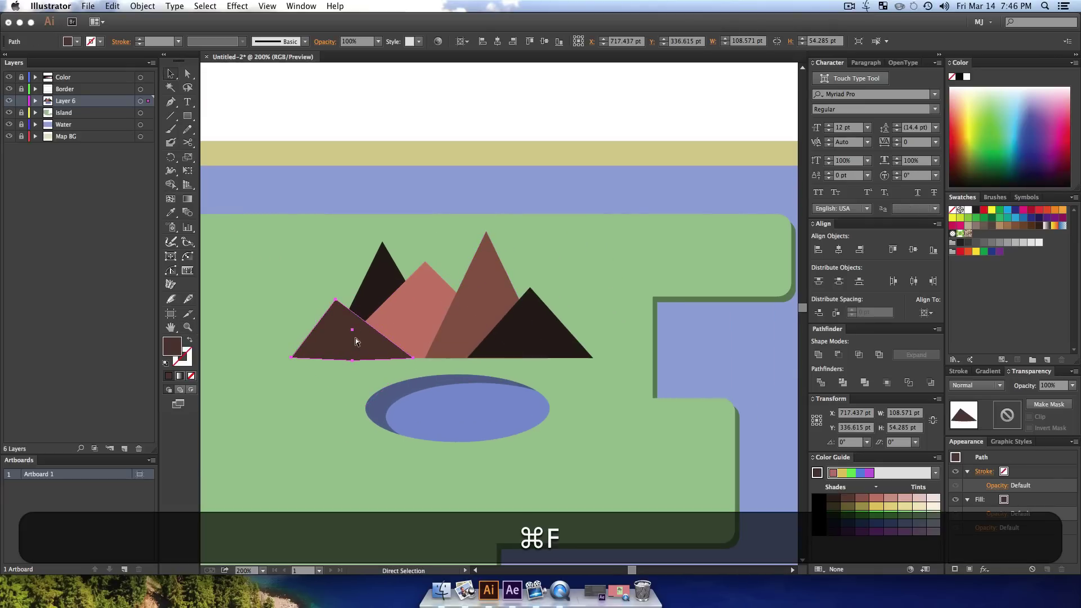
- Offset the dark brown mountain's duplicate about 12 pt right and 4.5 pt down, and subtract it to leave a sliver along the left slope
mouse_move(335, 342)
mouse_down()
mouse_move(347, 346)
mouse_move(347, 332)
mouse_up()
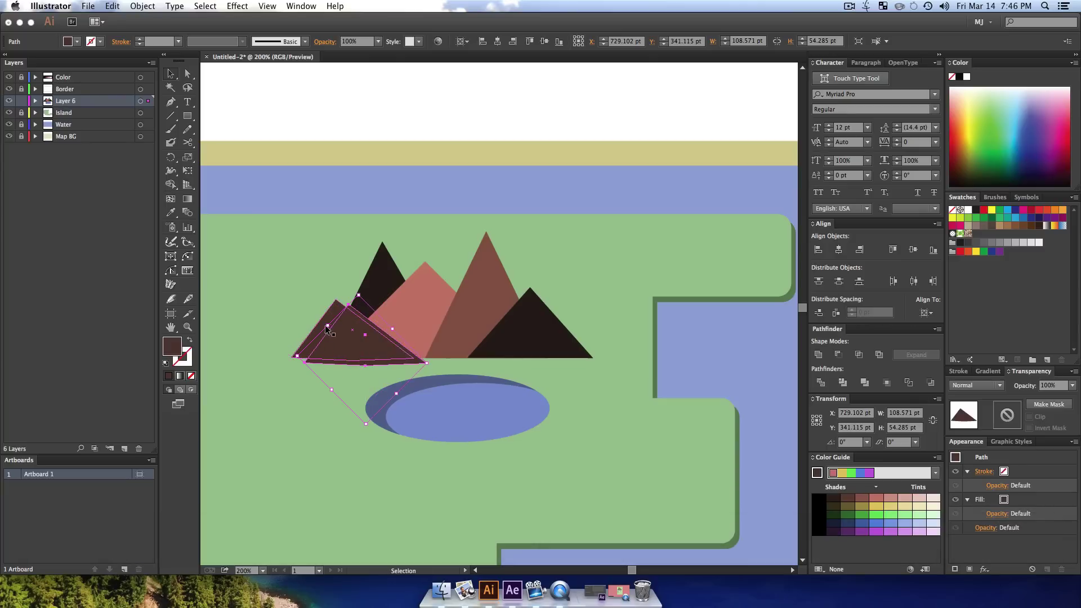
shift+click(347, 329)
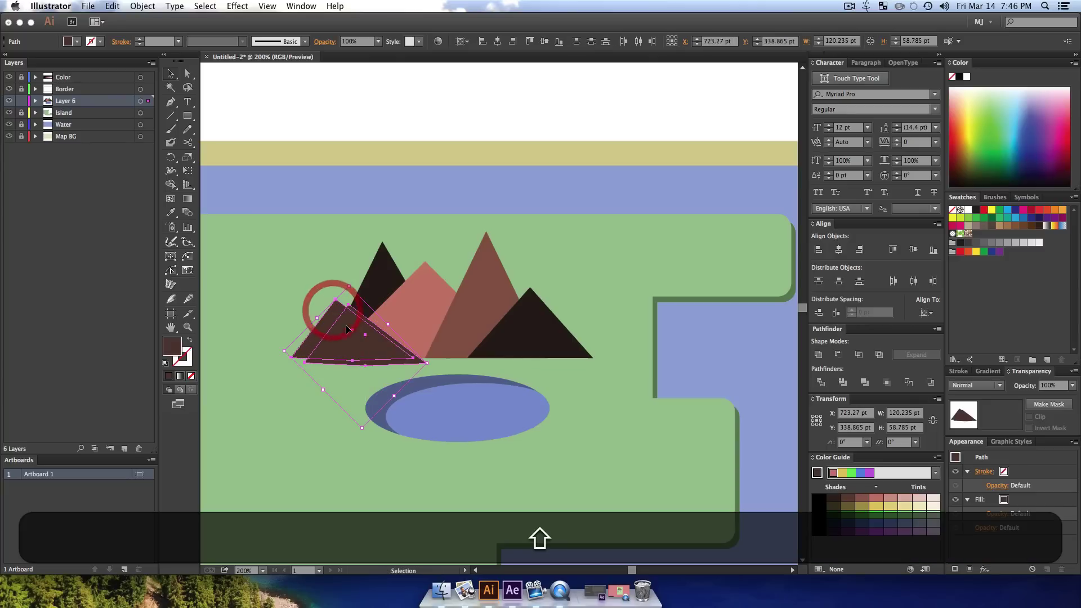
click(836, 355)
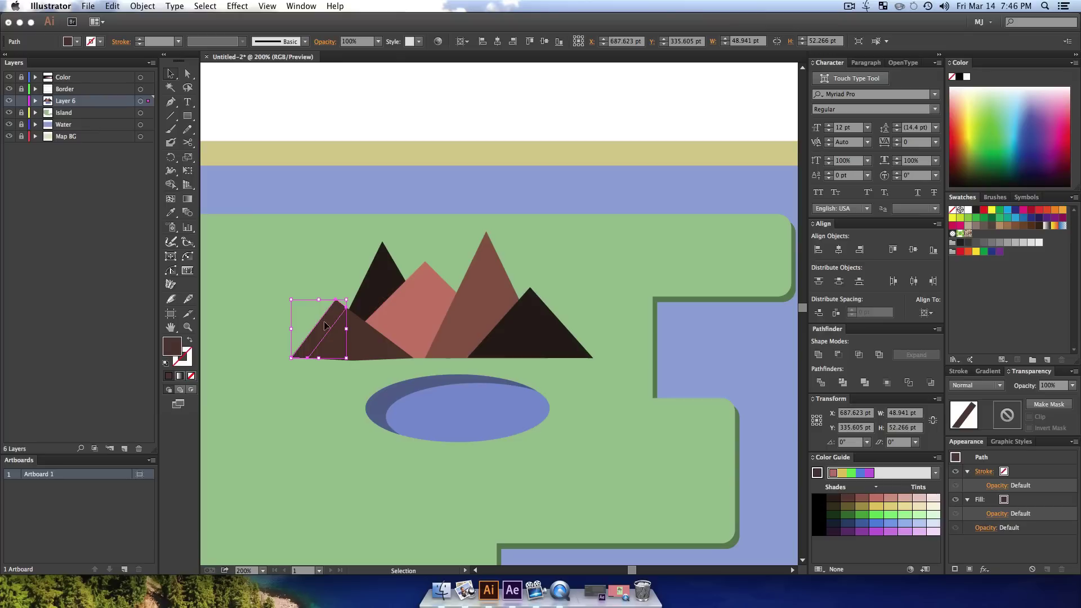
- Fill the dark brown mountain's sliver with the palest pink tint and set it to Lighten blending at 12% opacity
click(931, 500)
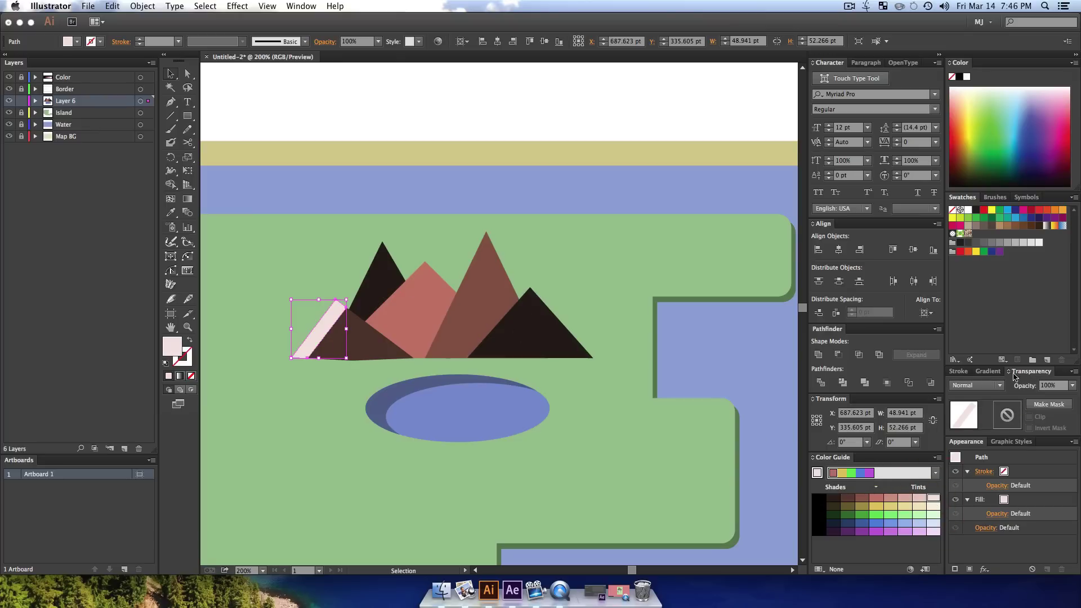
click(981, 385)
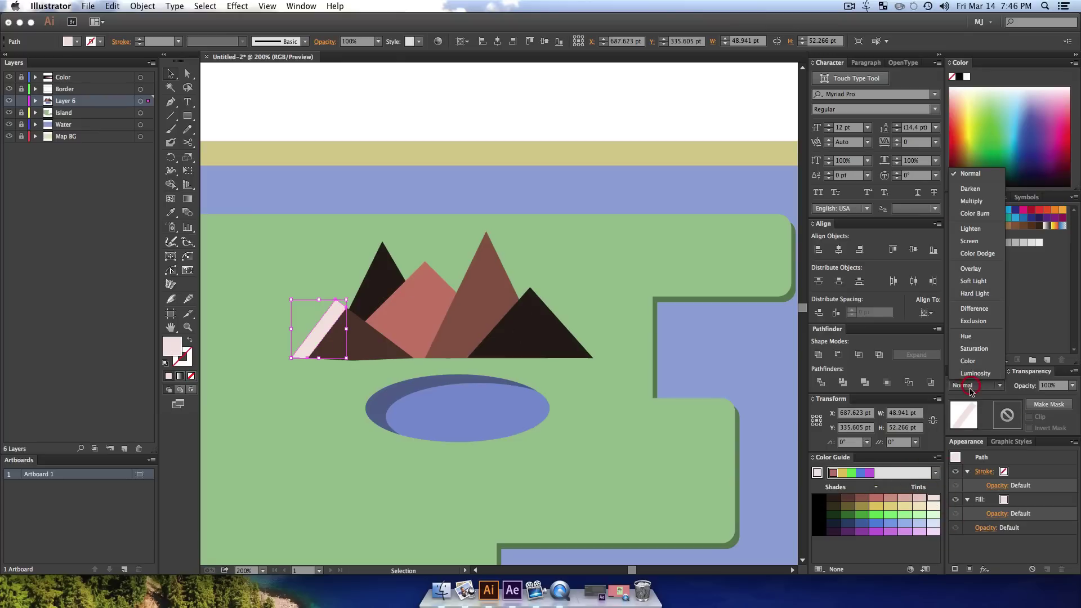
click(982, 228)
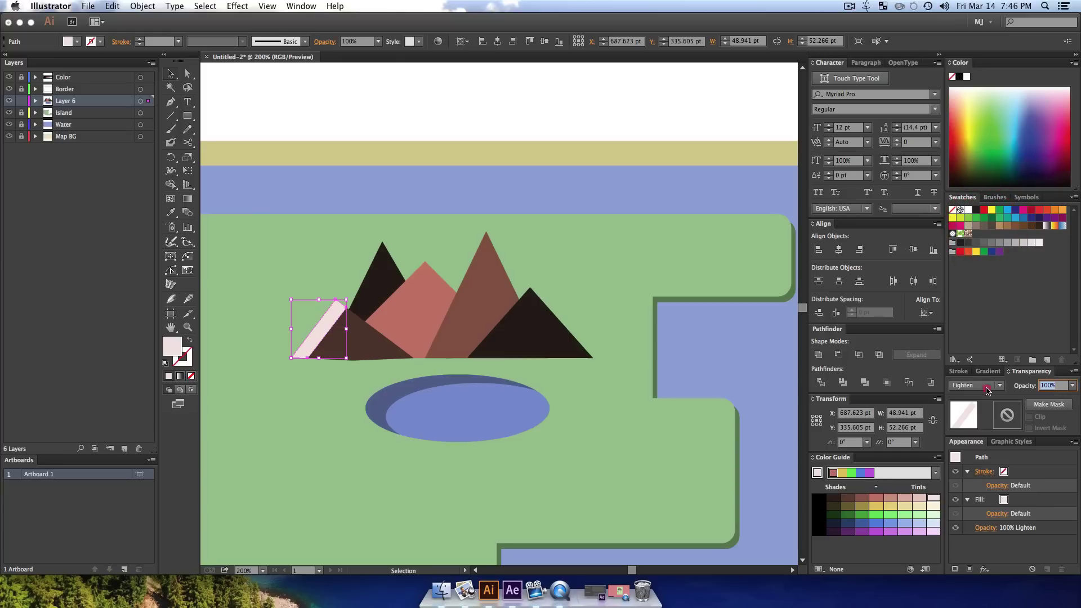
text(12)
key(Return)
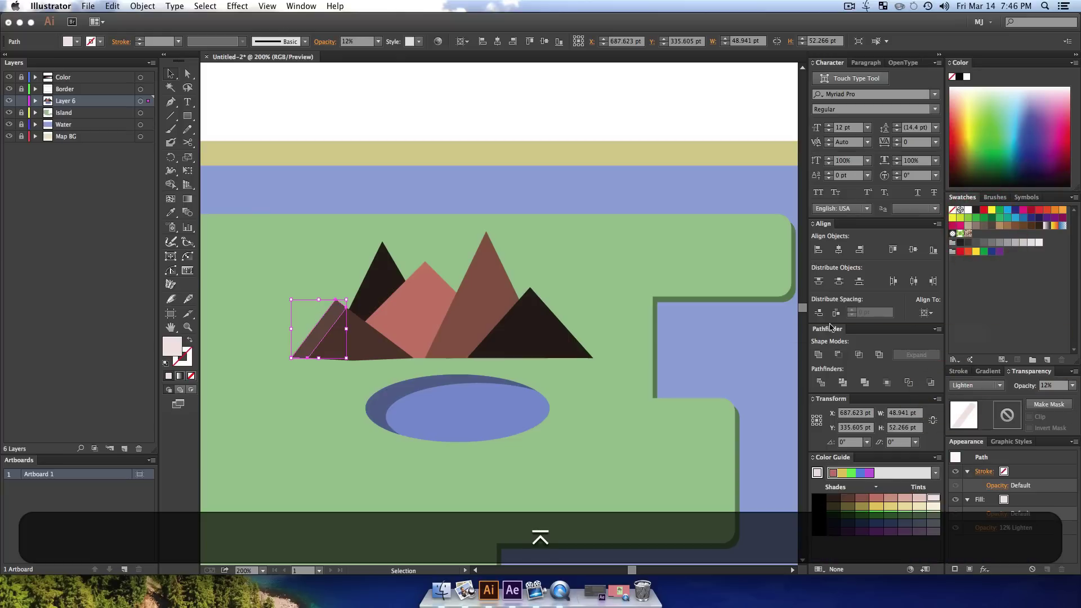
click(638, 265)
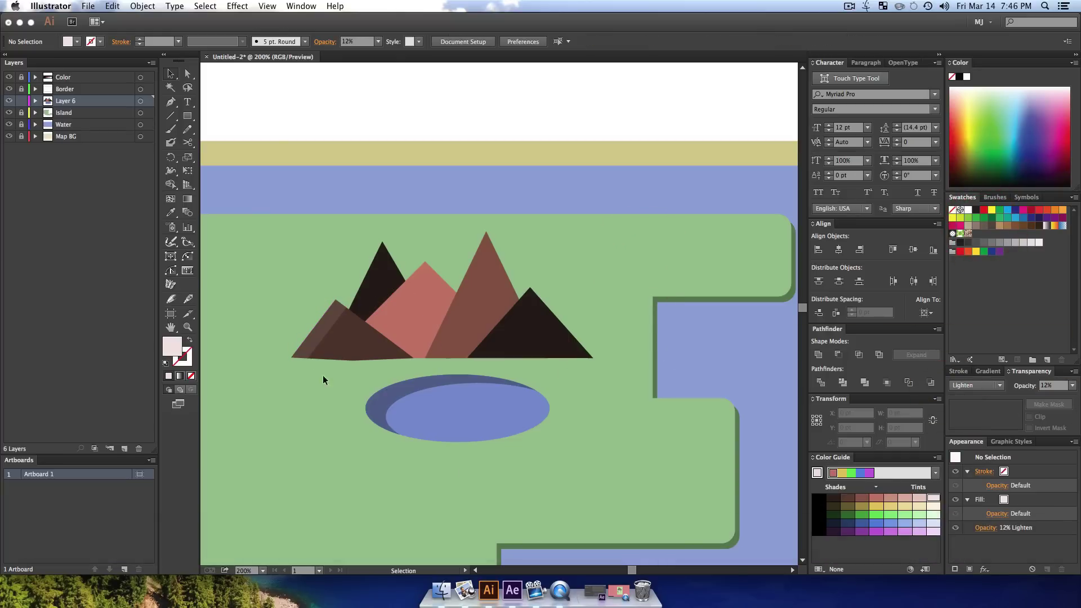
- Duplicate the rear black mountain in front, offset a copy about 19 pt right and 9 pt down, and subtract it to leave a left-slope sliver
click(393, 284)
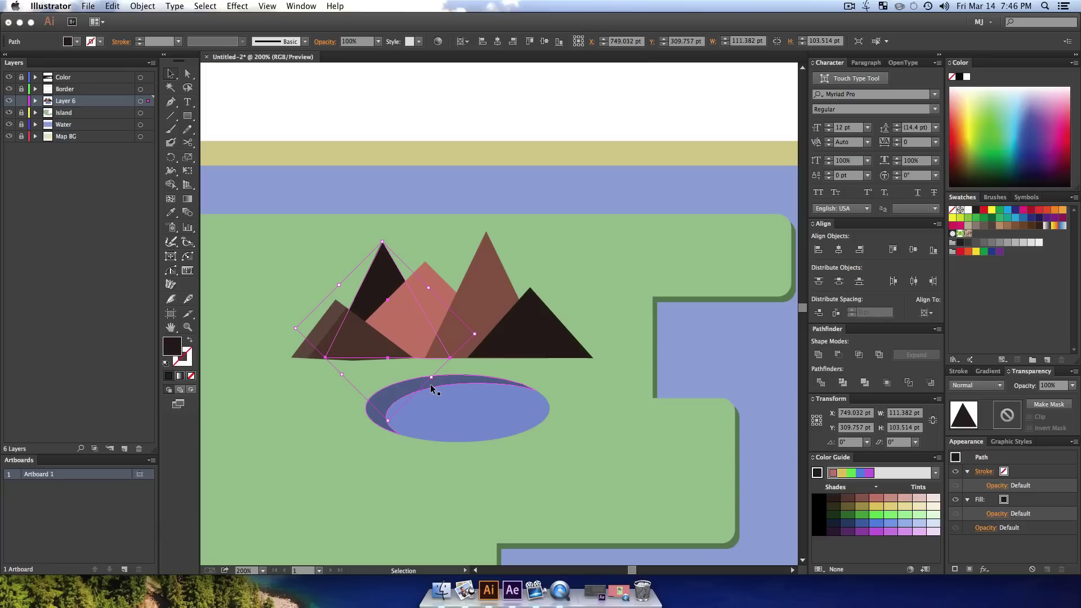
key(super)
key(super+f)
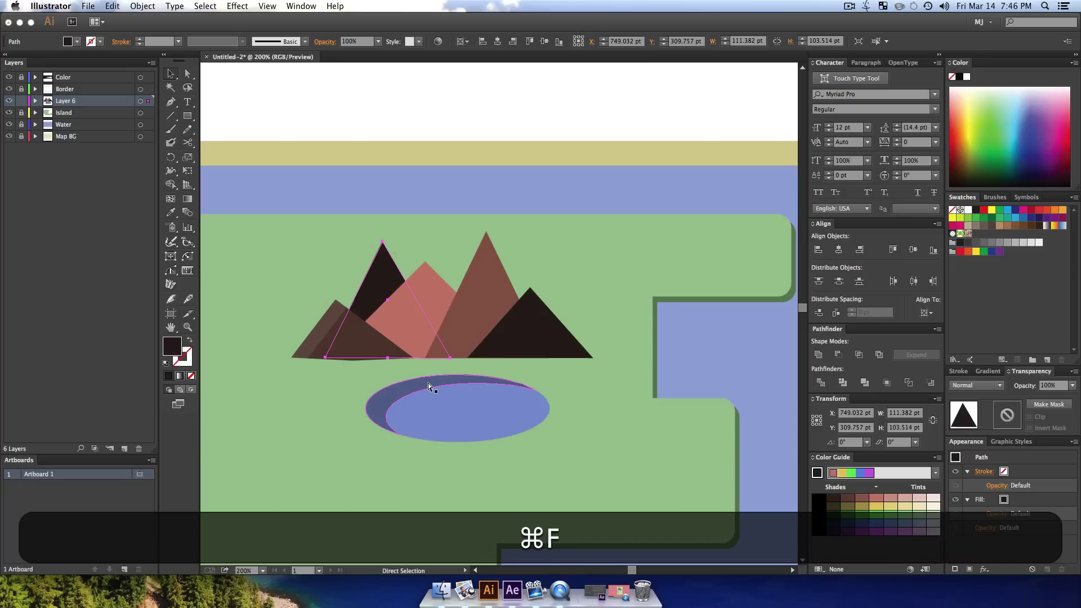
drag(378, 283, 398, 293)
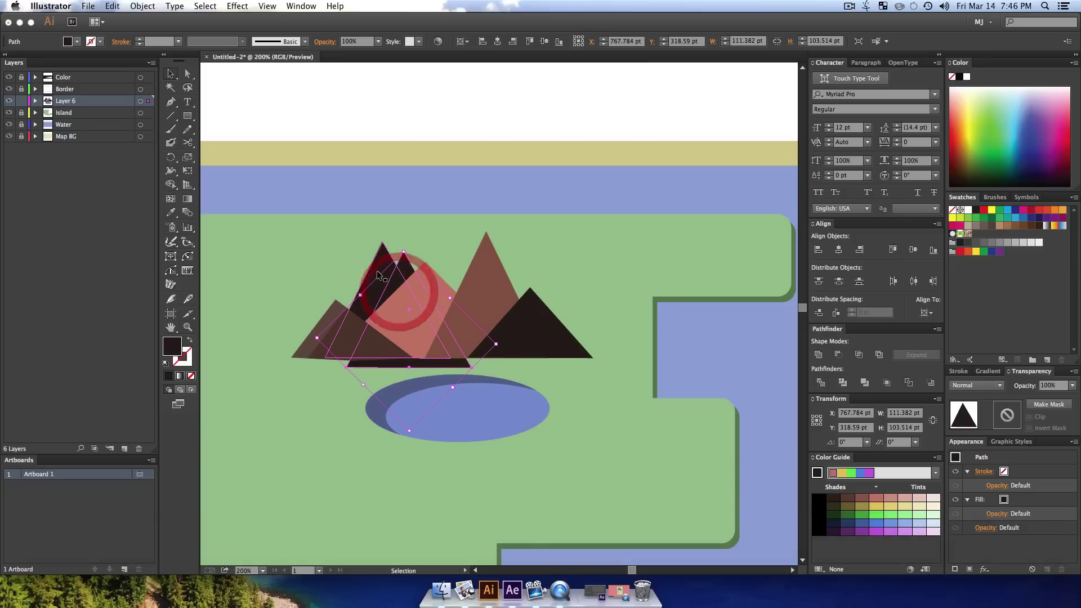
shift+click(376, 271)
click(837, 355)
- Apply the dark brown mountain's highlight appearance to the rear black mountain's sliver by sampling it with the Eyedropper
key(i)
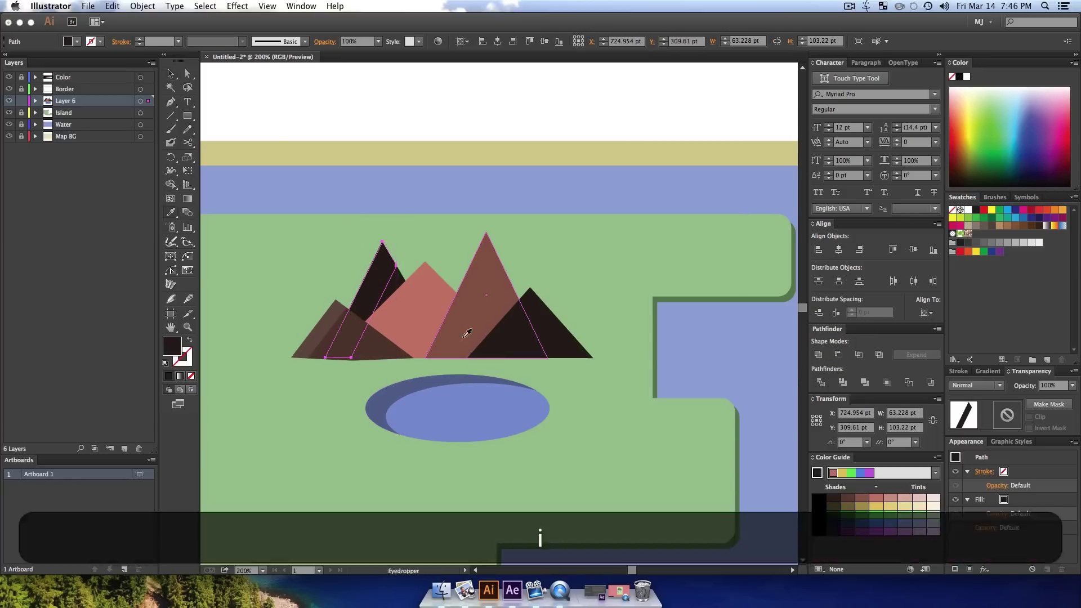
click(328, 320)
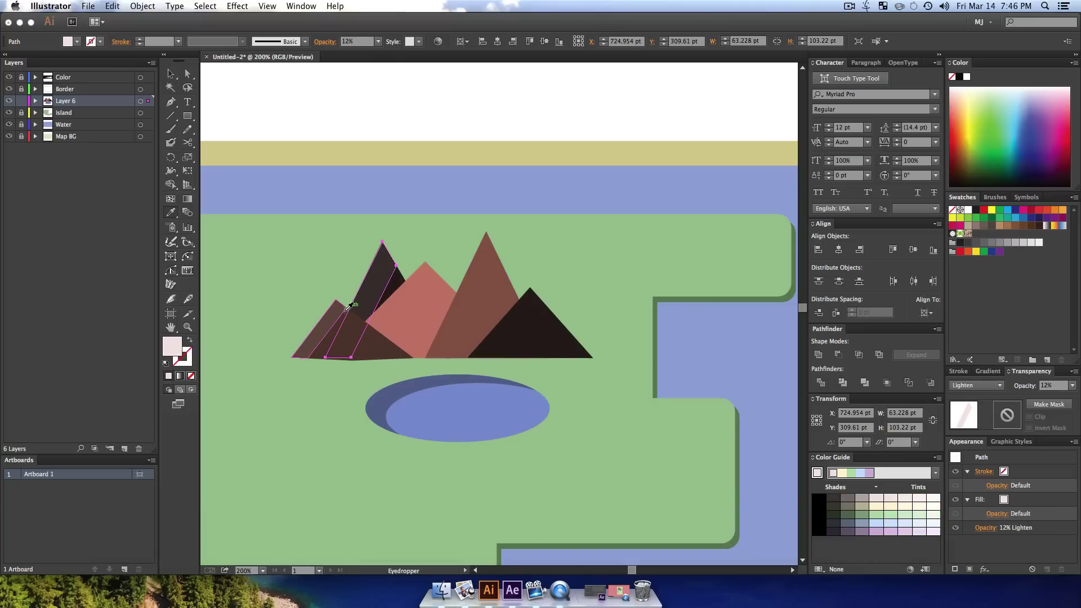
key(v)
click(514, 430)
- Duplicate the pink mountain in front, offset a copy about 4 pt right and 14 pt down, and subtract it to leave slivers along both slopes
click(432, 294)
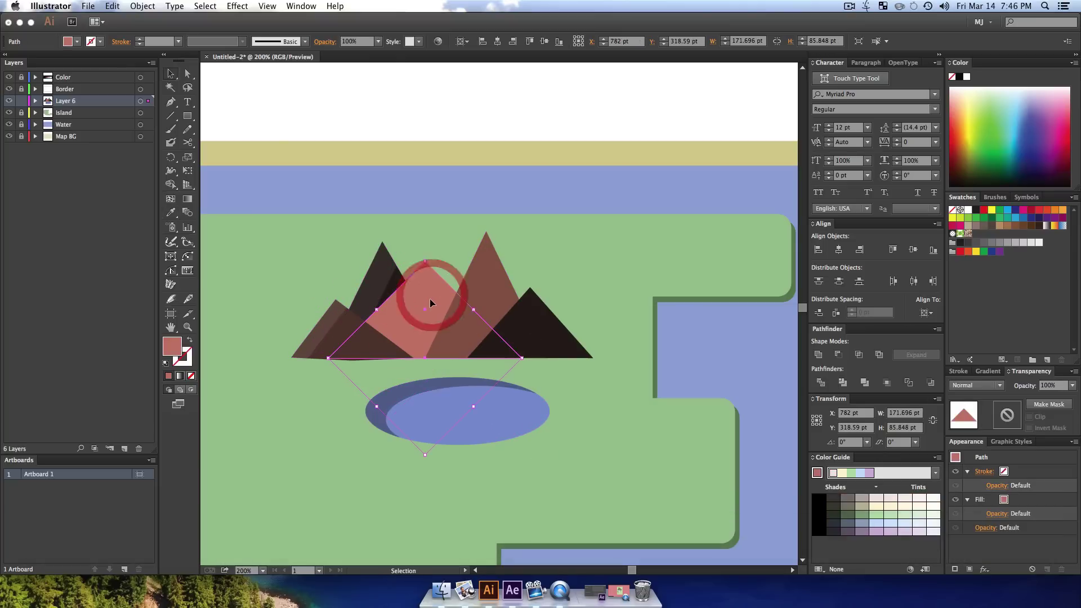
key(super+c)
key(super+f)
drag(430, 302, 448, 312)
drag(442, 352, 426, 266)
click(838, 354)
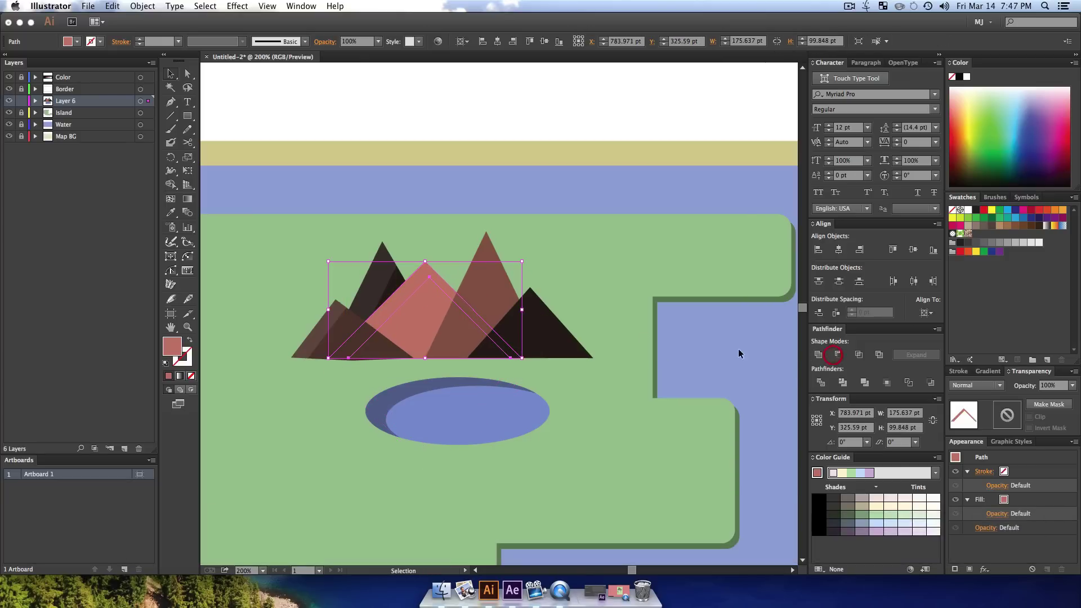
- Sample the dark brown mountain's highlight with the Eyedropper to style the pink mountain's slivers
key(i)
click(323, 319)
key(v)
click(584, 415)
- Duplicate the tall brown mountain in front, offset a copy down and to the left, and subtract it to leave a sliver along the right slope
click(478, 285)
key(cmd+f)
drag(486, 285, 465, 294)
drag(493, 258, 495, 253)
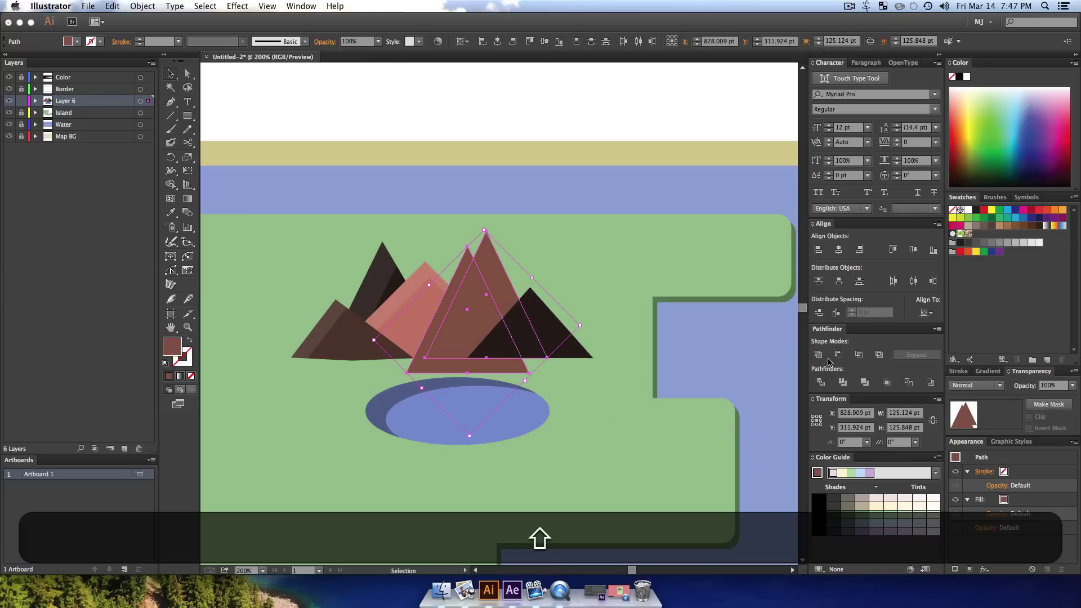
click(838, 355)
- Sample the pink mountain's highlight with the Eyedropper to style the tall brown mountain's sliver
key(i)
click(403, 296)
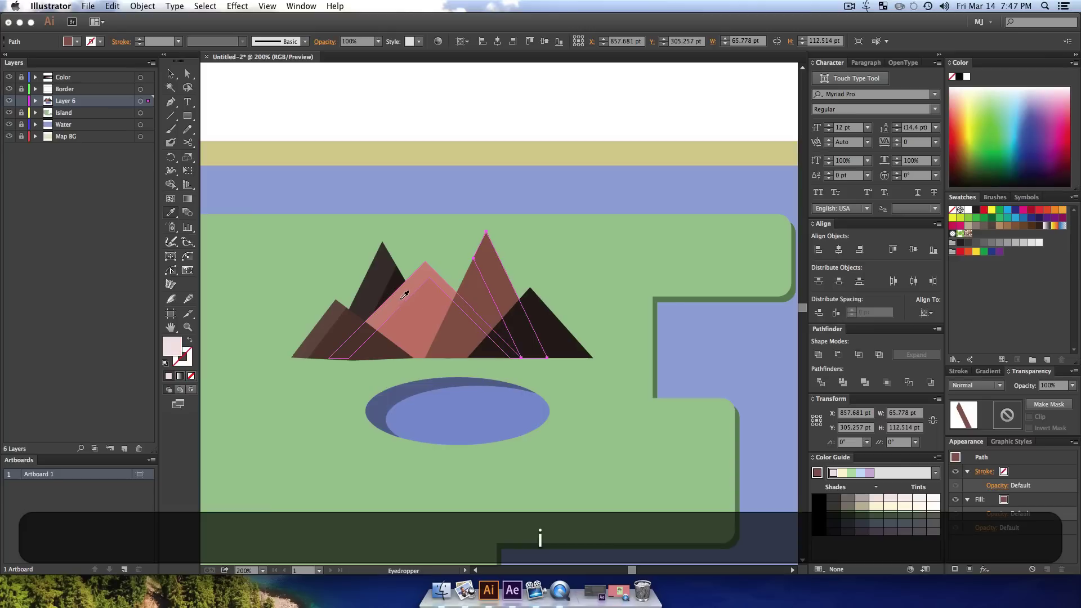
key(v)
click(622, 465)
- Duplicate the front black mountain, offset a copy 12 pt left and about 6.5 pt down, and subtract it to leave a right-slope sliver
click(551, 315)
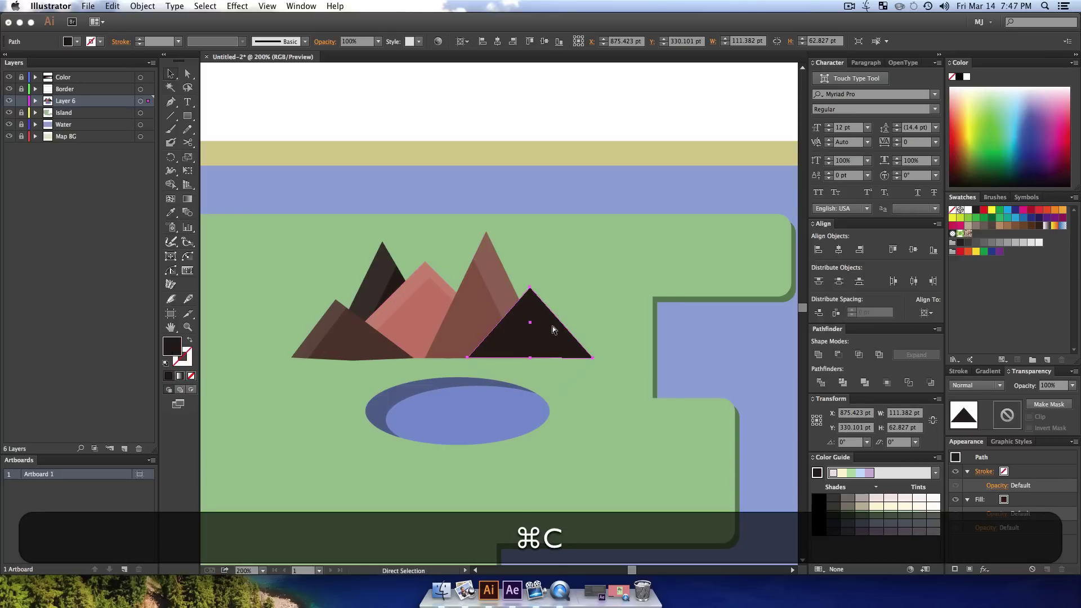
drag(541, 348, 534, 351)
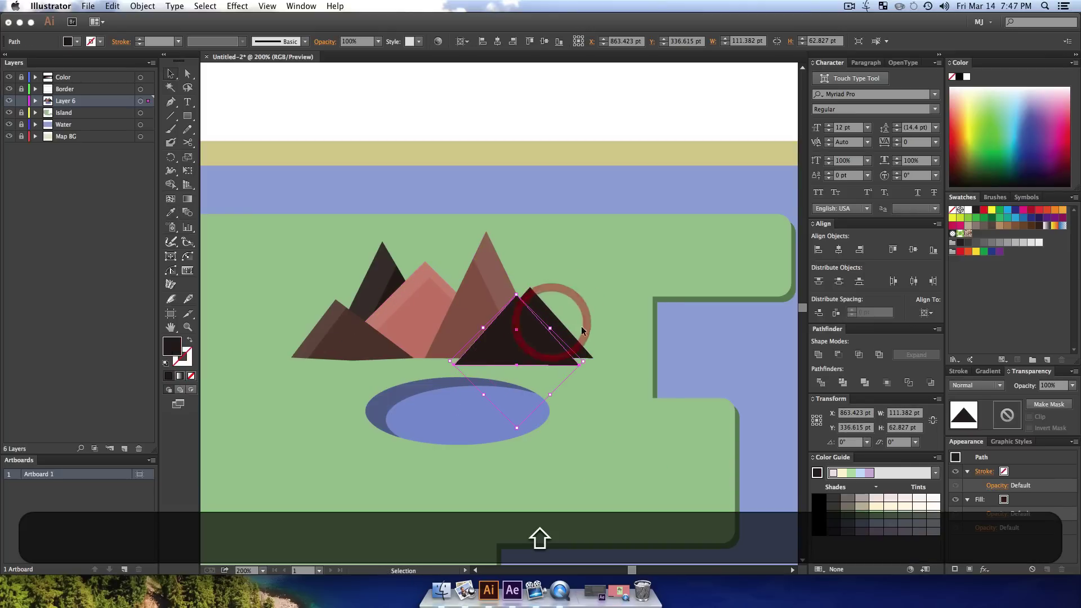
shift+click(536, 298)
click(838, 355)
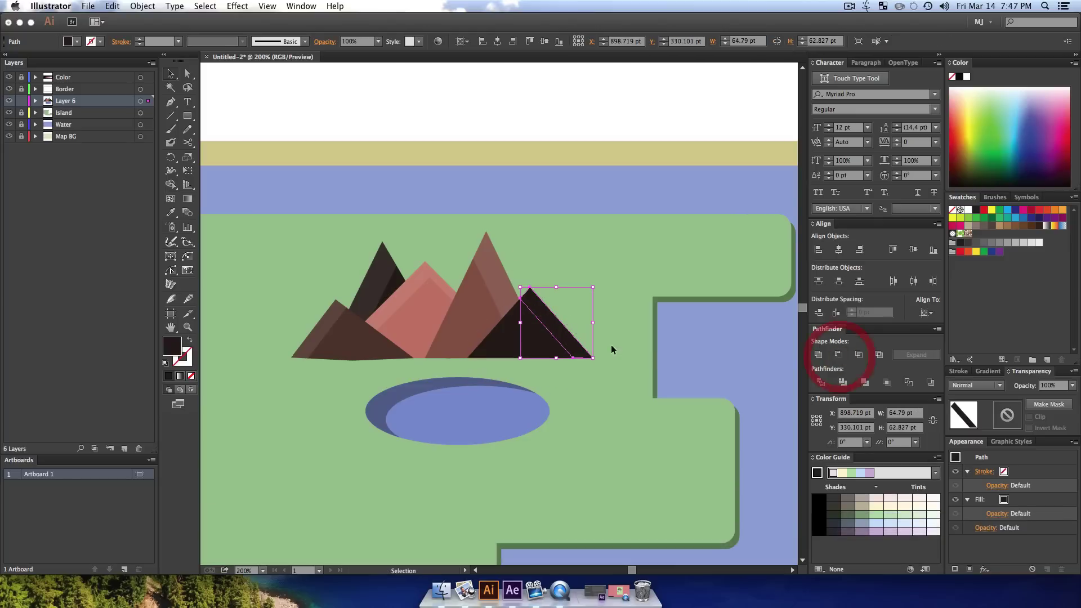
- Sample the tall brown mountain's highlight with the Eyedropper to style the front black mountain's sliver
key(i)
click(495, 257)
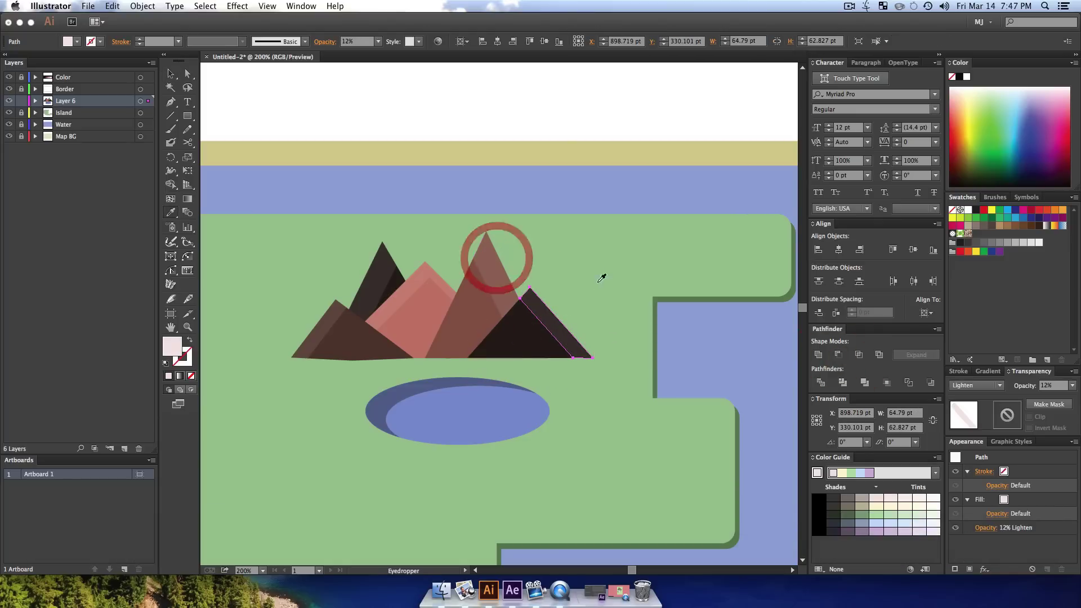
key(v)
click(604, 283)
- Rename the mountains' layer, Layer 6, as Content 1
key(z)
alt+click(446, 393)
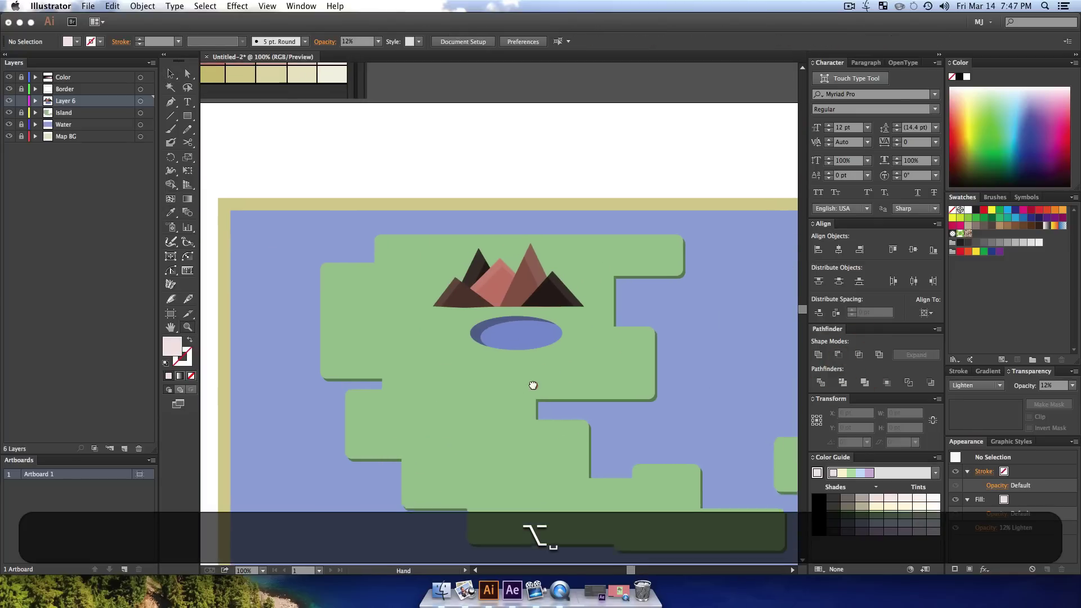
key(v)
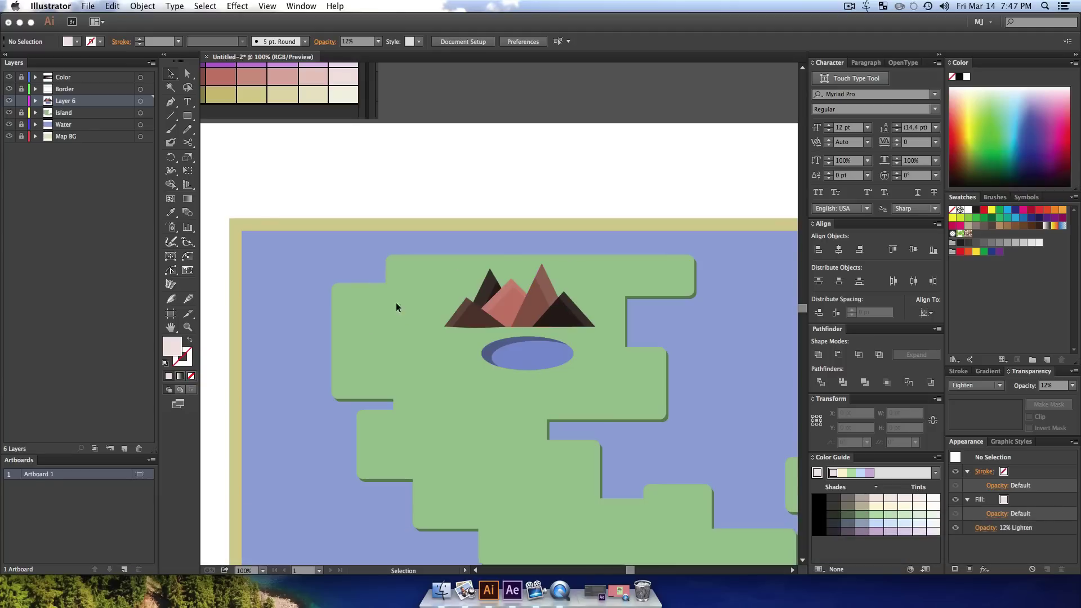
double_click(61, 102)
text(COon)
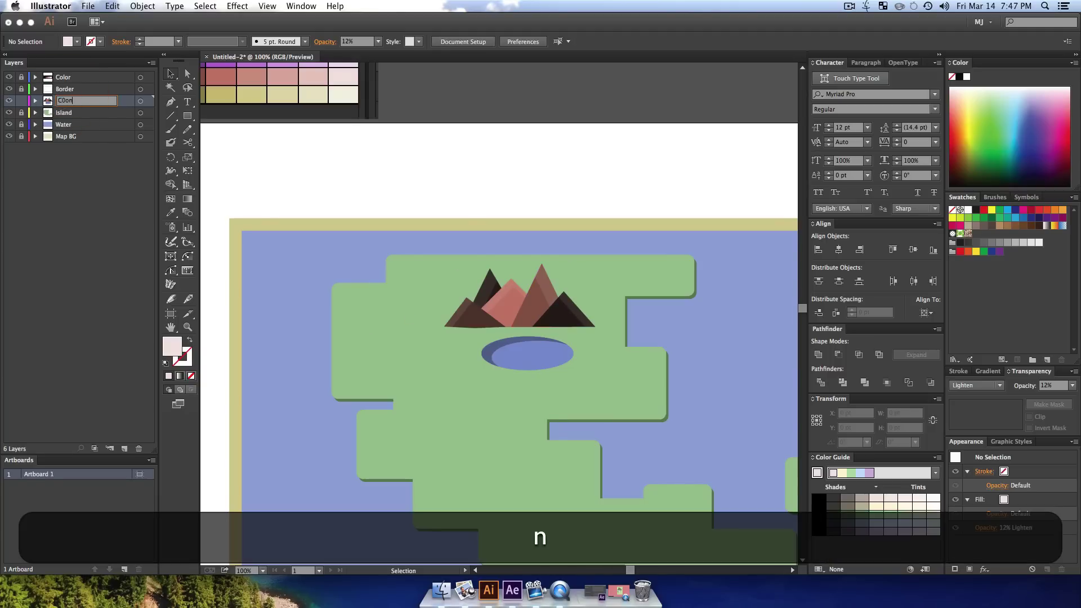
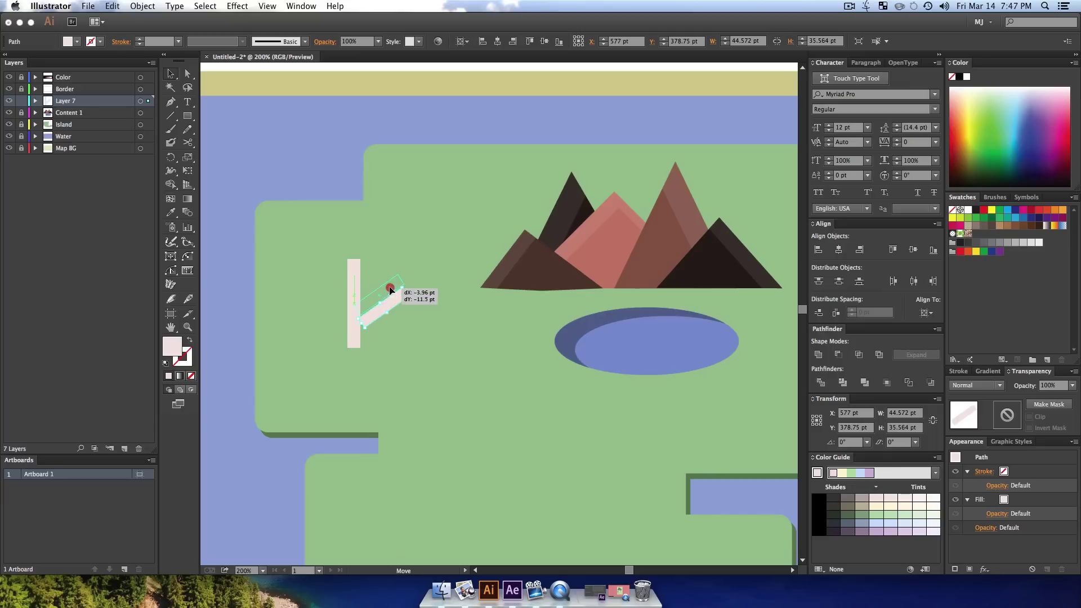
- Position the angled branch against the upright trunk and unite both into one tree shape
click(420, 321)
drag(386, 288, 428, 338)
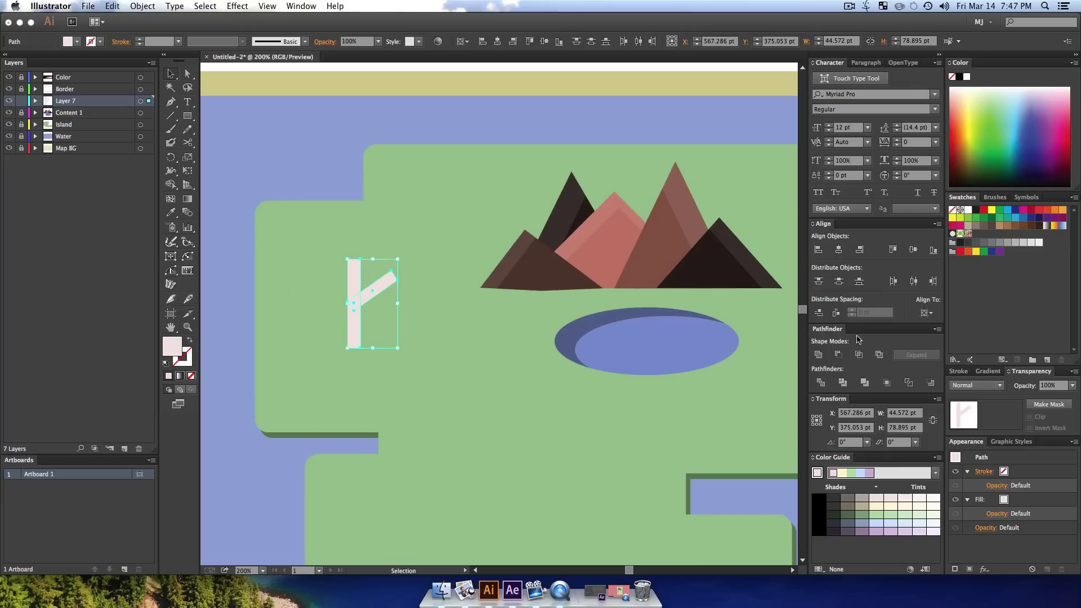
click(820, 356)
click(519, 385)
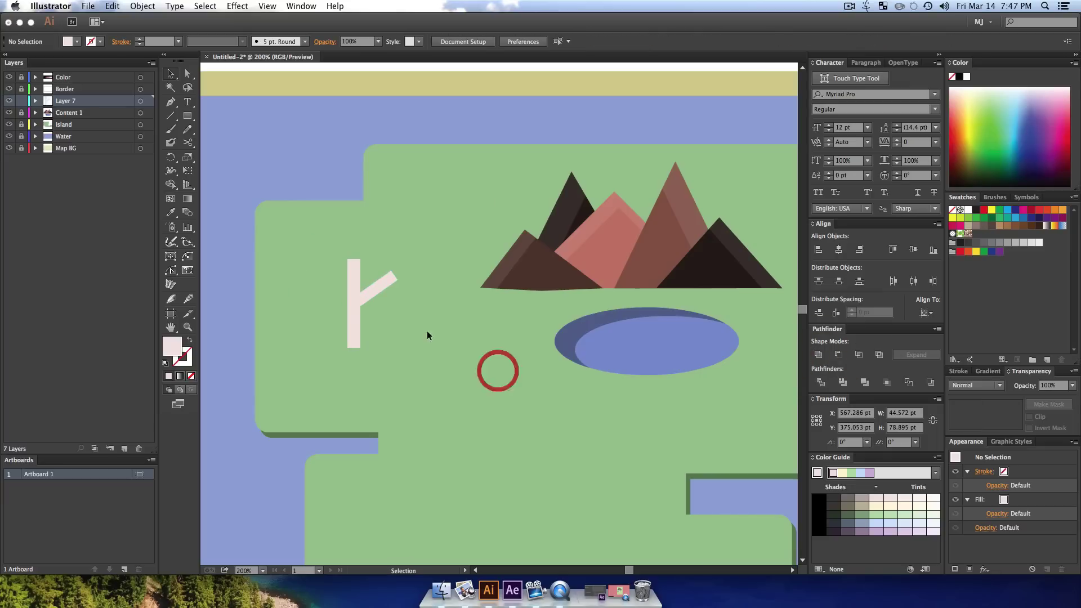
- Duplicate the tree shape in front, subtract a copy offset 4 pt left and 3 pt up, and fill the remaining sliver pale blue
super+click(372, 299)
key(super+f)
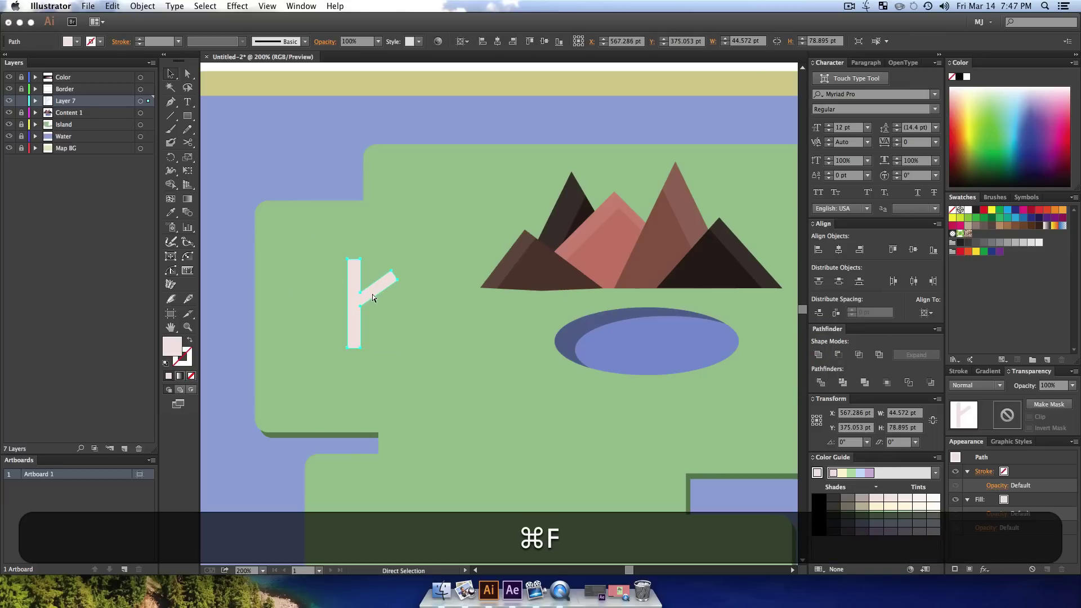
drag(374, 288, 370, 285)
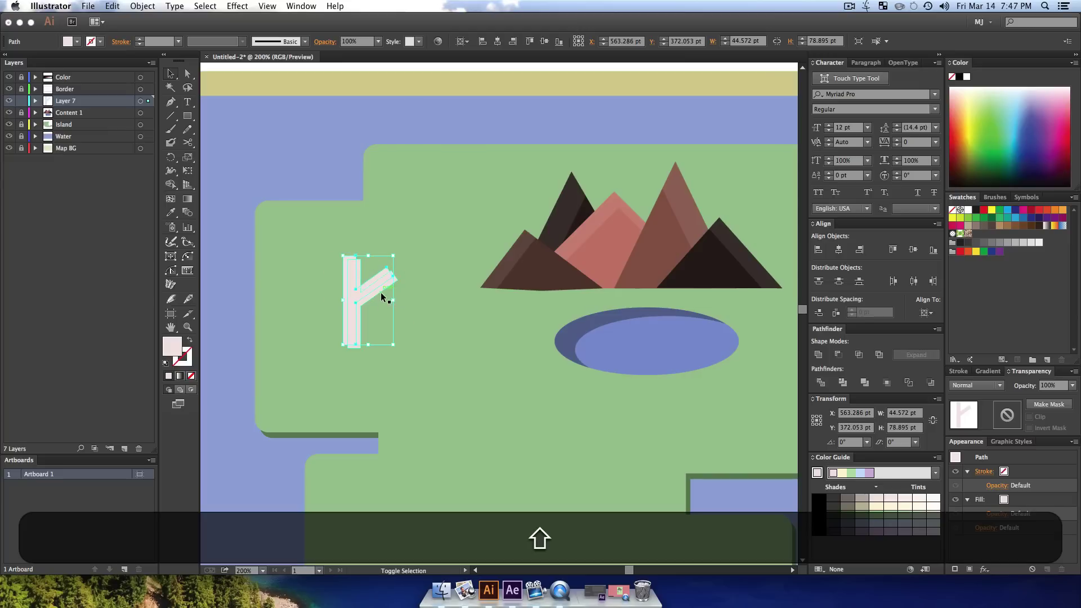
shift+click(379, 289)
click(838, 356)
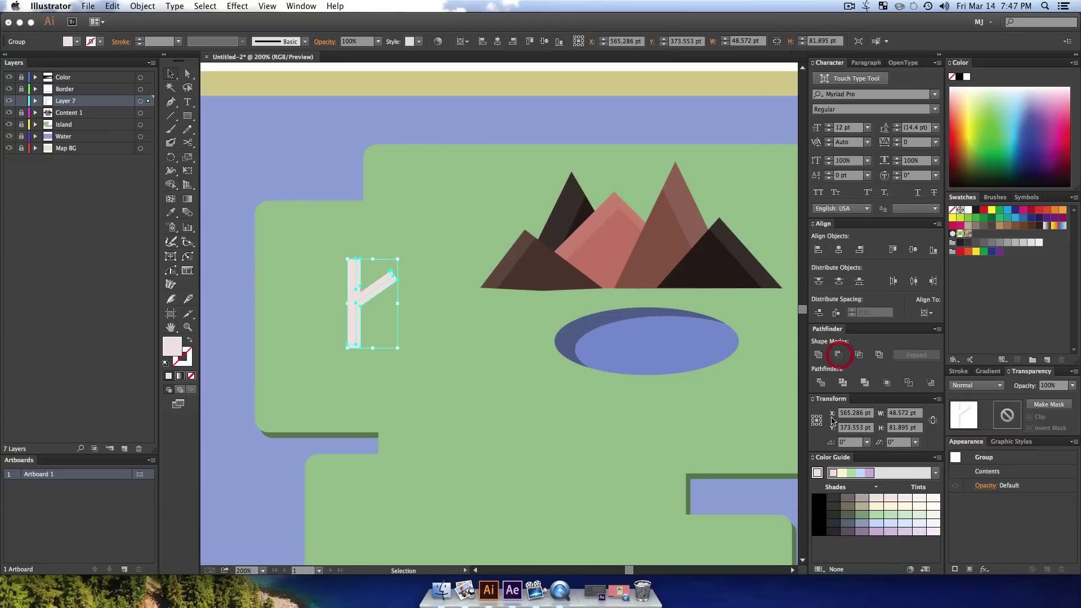
key(v)
click(515, 359)
- Move the tree shape and its sliver about 200 pt left and 285 pt up, onto the blank area above the map
scroll(515, 358, down, 3)
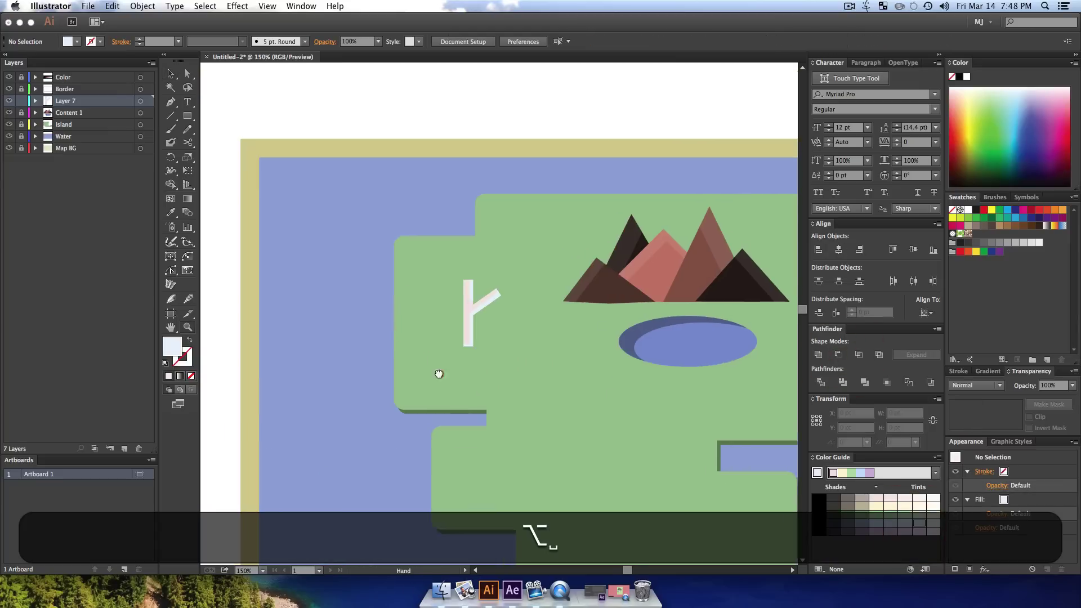
key(v)
drag(600, 495, 432, 248)
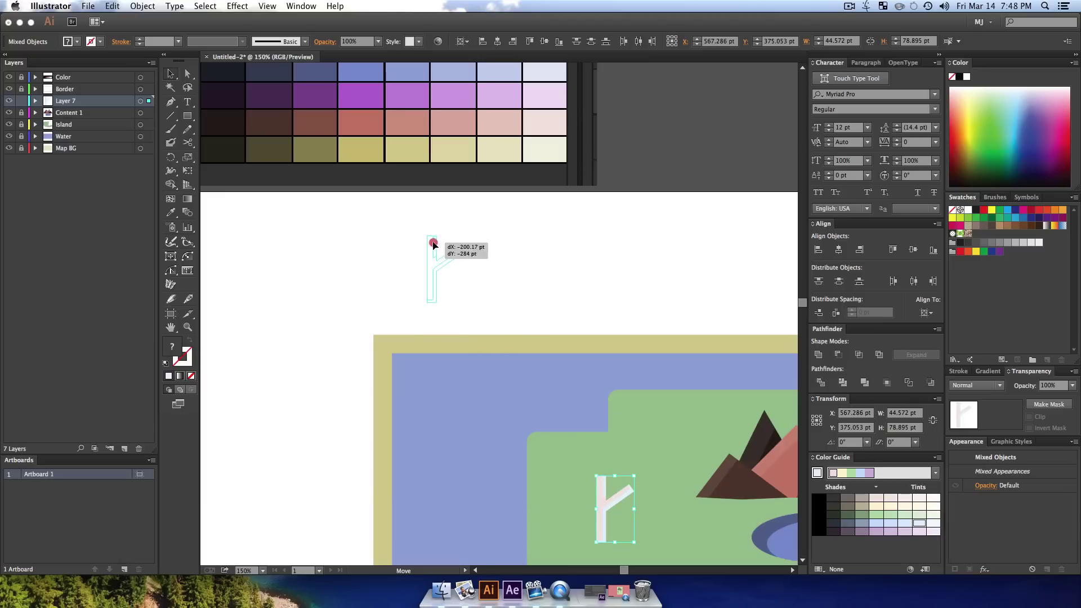
- Fill the main tree shape with the medium brown sampled from the palette reference
key(space)
drag(577, 327, 664, 413)
key(v)
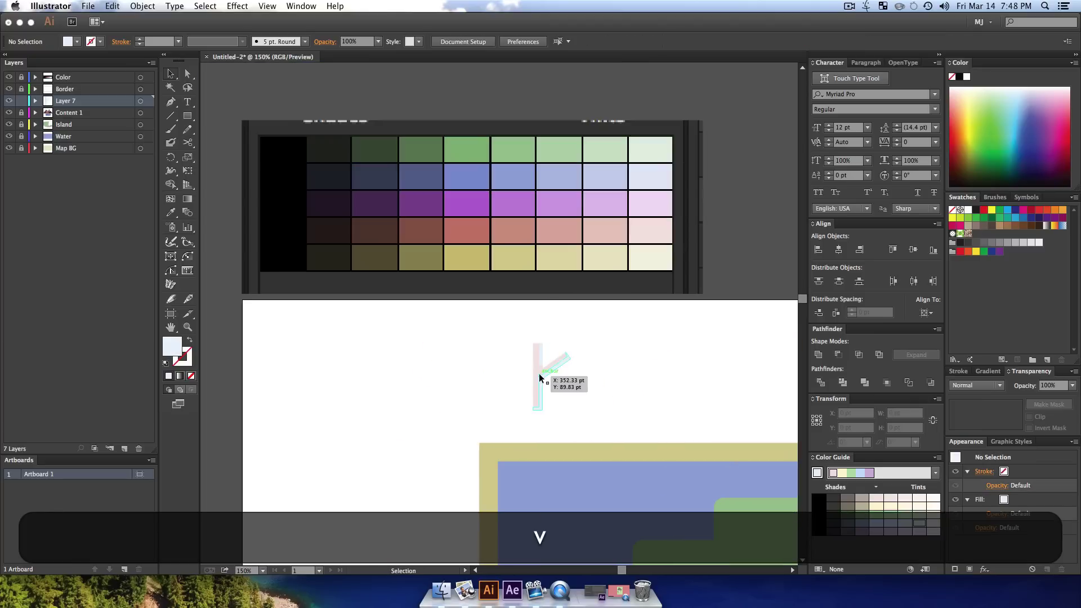
click(537, 372)
key(i)
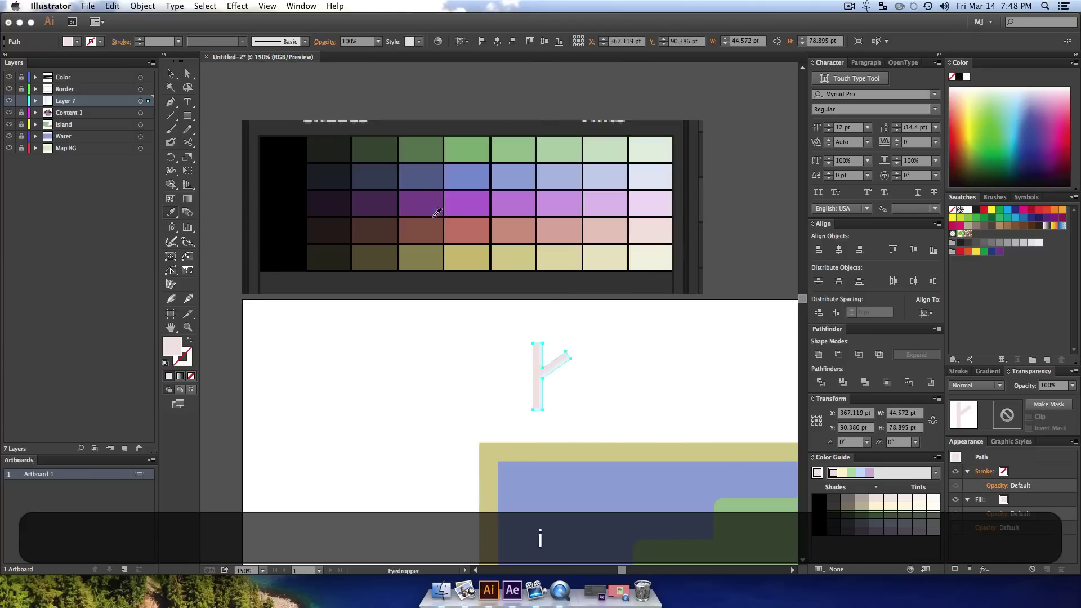
click(430, 231)
key(v)
click(645, 367)
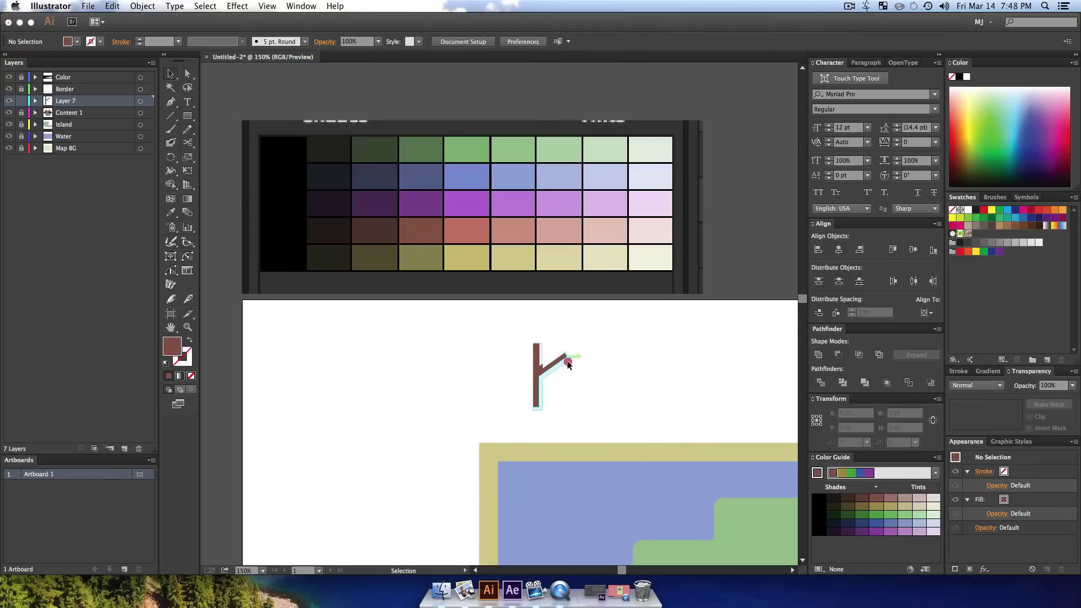
- Try the darkest brown and the medium brown from the palette on the tree shape's sliver
click(567, 362)
key(i)
click(338, 224)
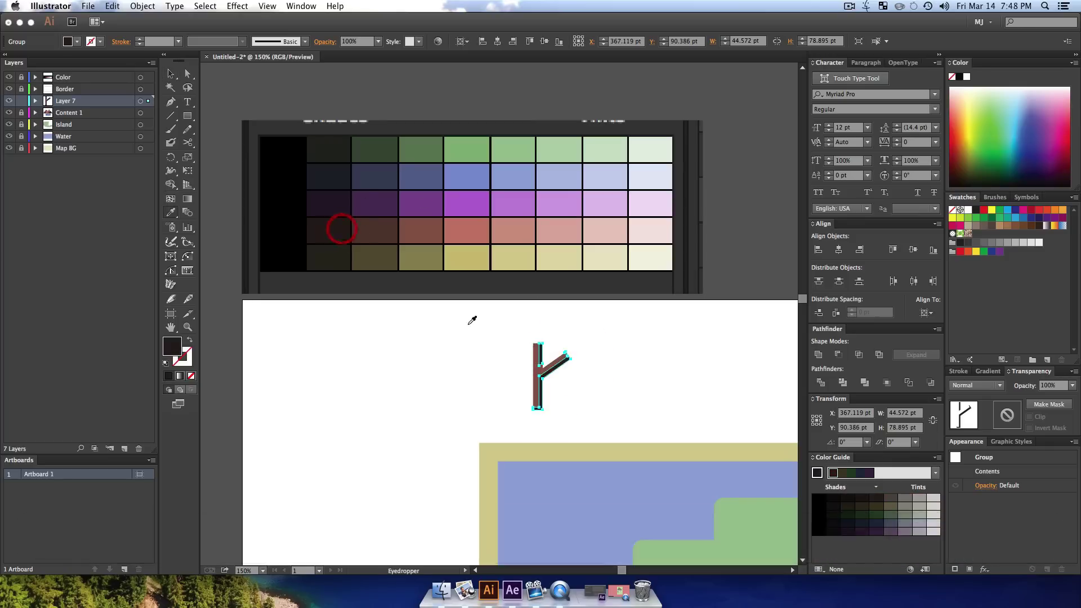
key(v)
click(614, 372)
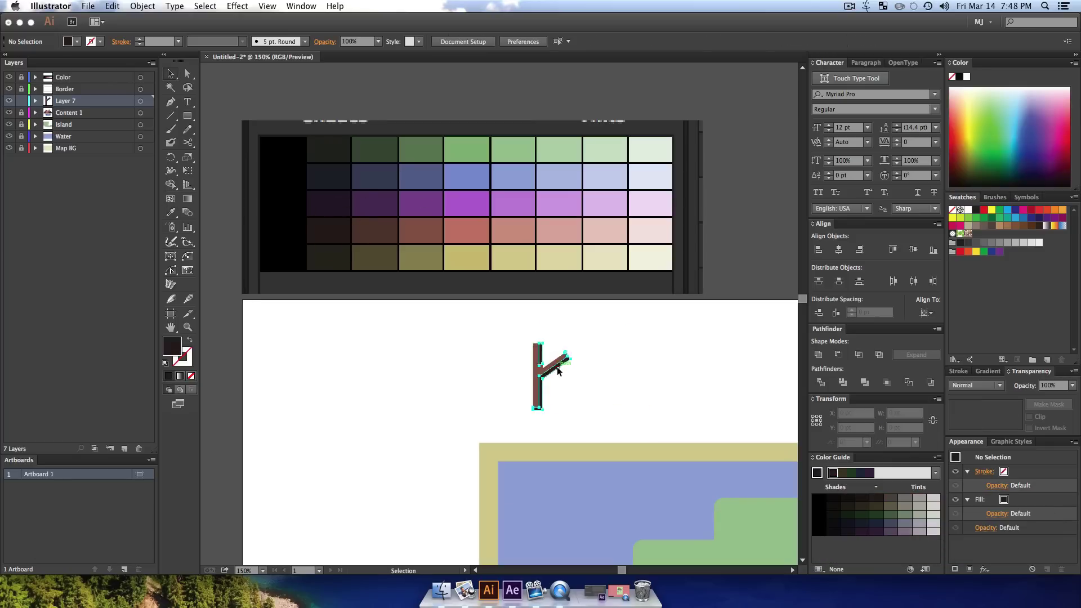
click(558, 370)
key(i)
click(435, 225)
key(v)
click(670, 415)
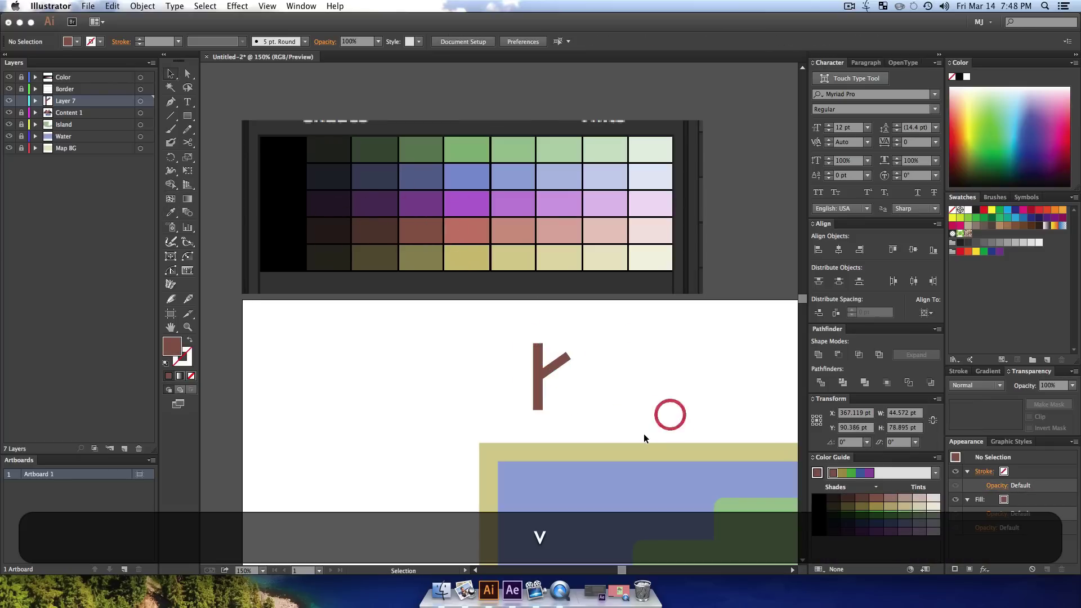
- Fill the tree shape's sliver with the brighter reddish brown sampled from the palette reference
click(559, 363)
key(i)
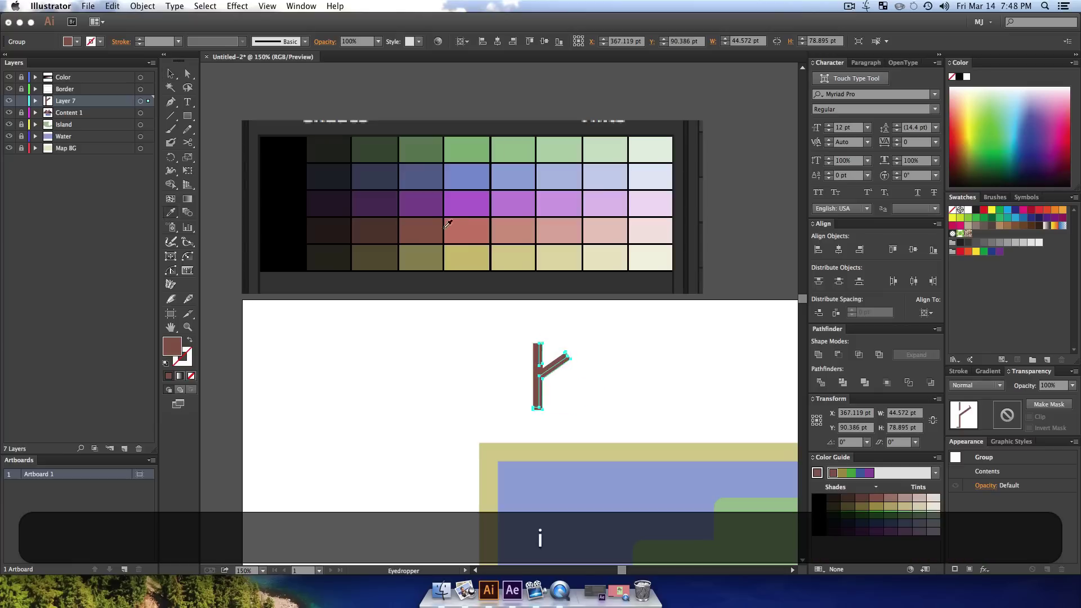
click(472, 225)
key(v)
click(626, 411)
- Move the trunk and its sliver together about 178 pt right and 143 pt down, onto the map's upper water area
drag(625, 414, 500, 342)
drag(548, 375, 699, 495)
key(v)
scroll(711, 502, down, 1)
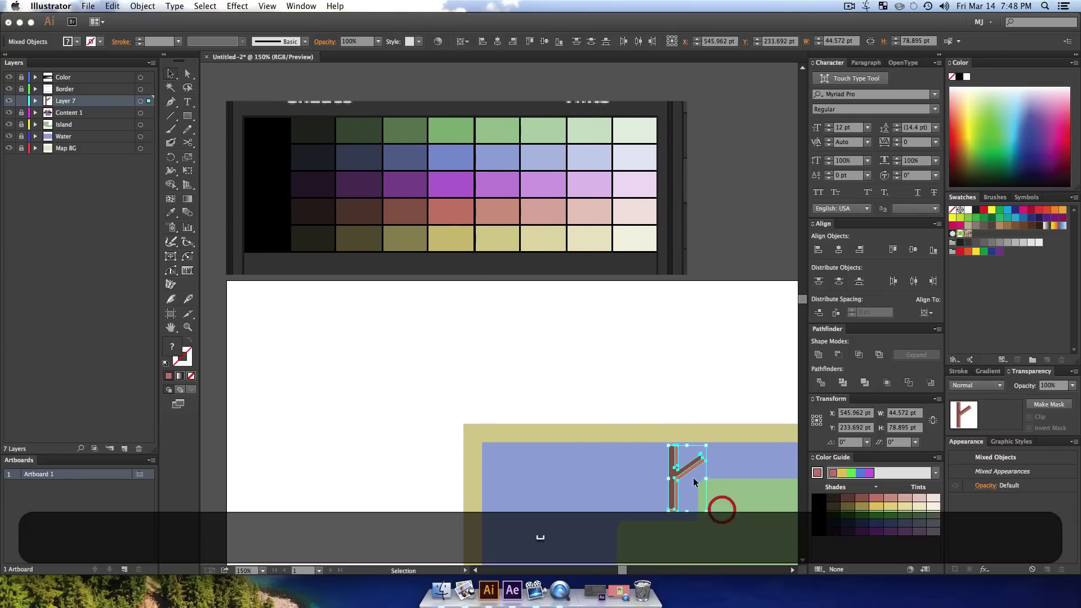
click(675, 367)
- Draw a foliage circle about 77 pt wide on top of the trunk and fill it with the palette's medium green
drag(188, 115, 257, 146)
mouse_move(601, 370)
mouse_down()
mouse_move(664, 432)
mouse_move(661, 422)
mouse_up()
key(shift+v)
key(i)
click(498, 131)
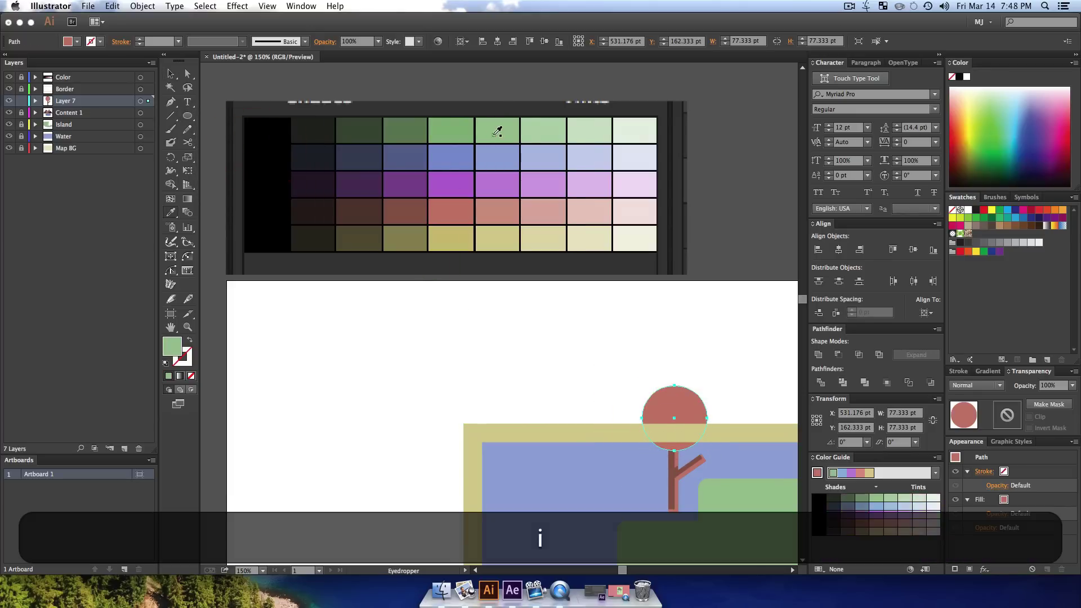
key(v)
- Copy the foliage circle, shrink the copy to about 31 pt at the branch tip, and fill it pale green
alt+click(670, 401)
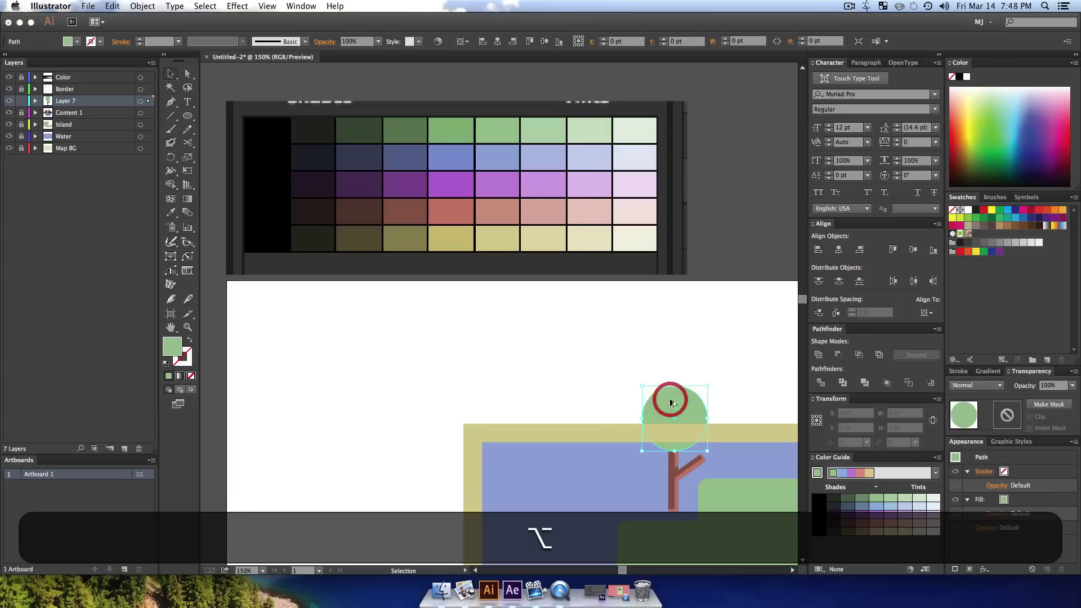
drag(671, 401, 623, 497)
drag(716, 467, 707, 458)
key(i)
click(585, 129)
key(v)
click(748, 317)
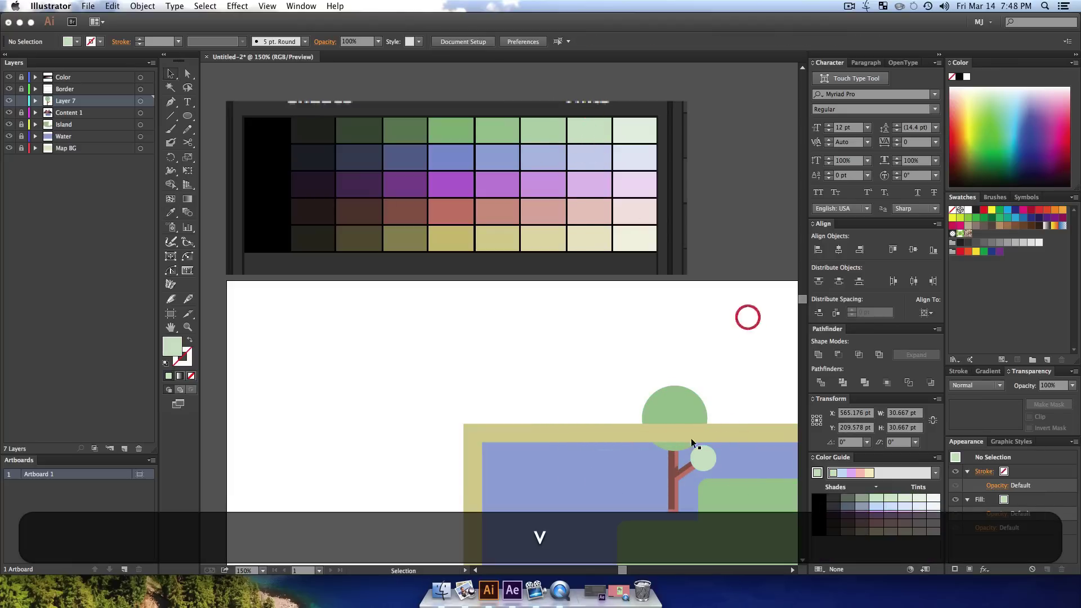
- Group the trunk and foliage, and place the tree on the main island's western part at about 49 by 83 pt
drag(632, 376, 726, 462)
key(super+g)
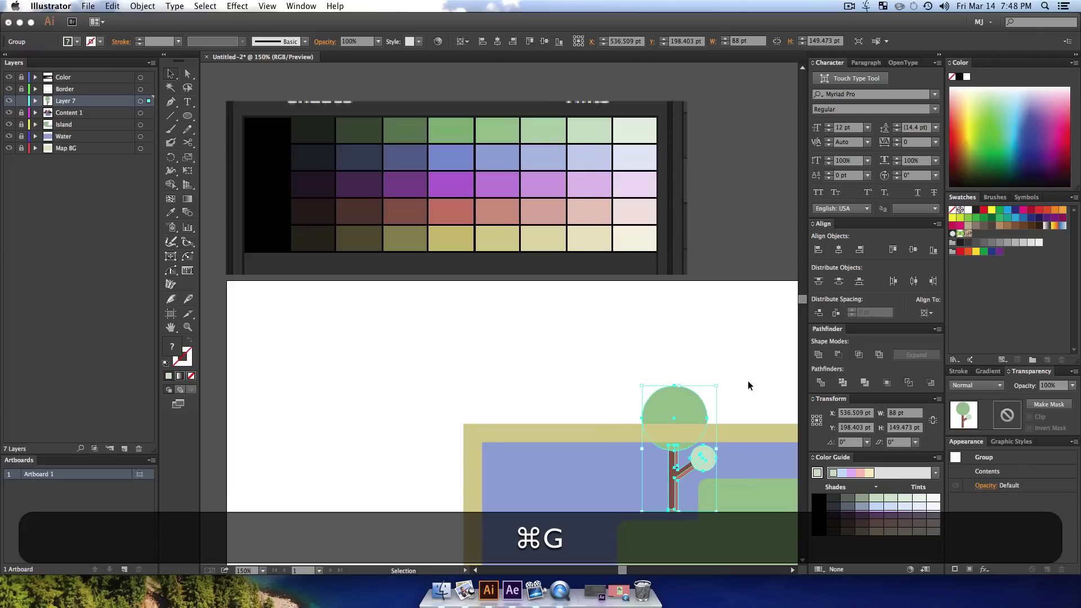
key(z)
alt+click(758, 362)
alt+click(676, 451)
click(501, 374)
key(v)
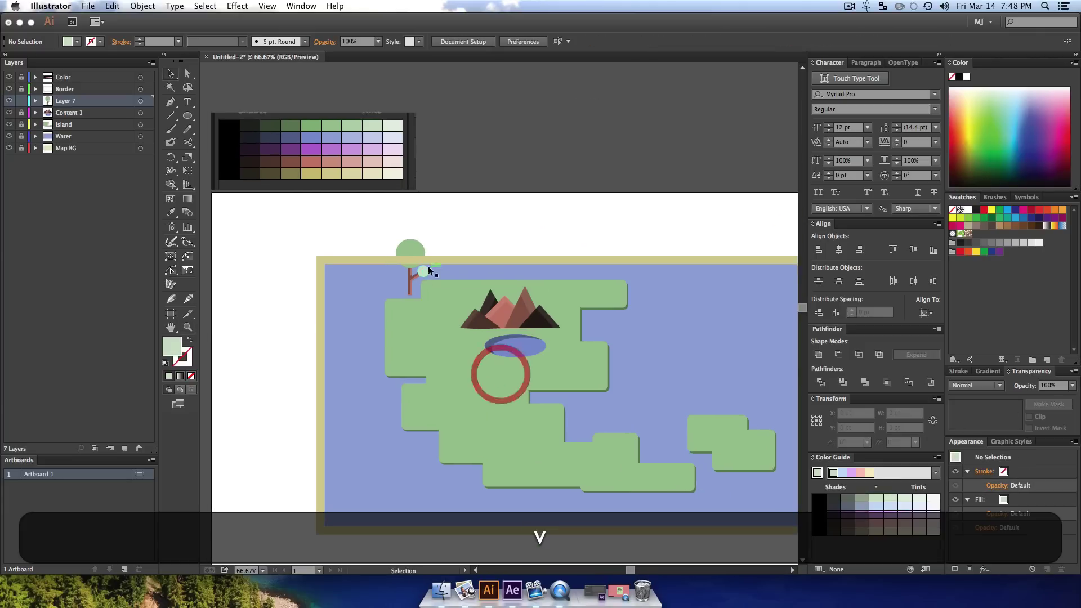
drag(412, 251, 420, 324)
click(451, 357)
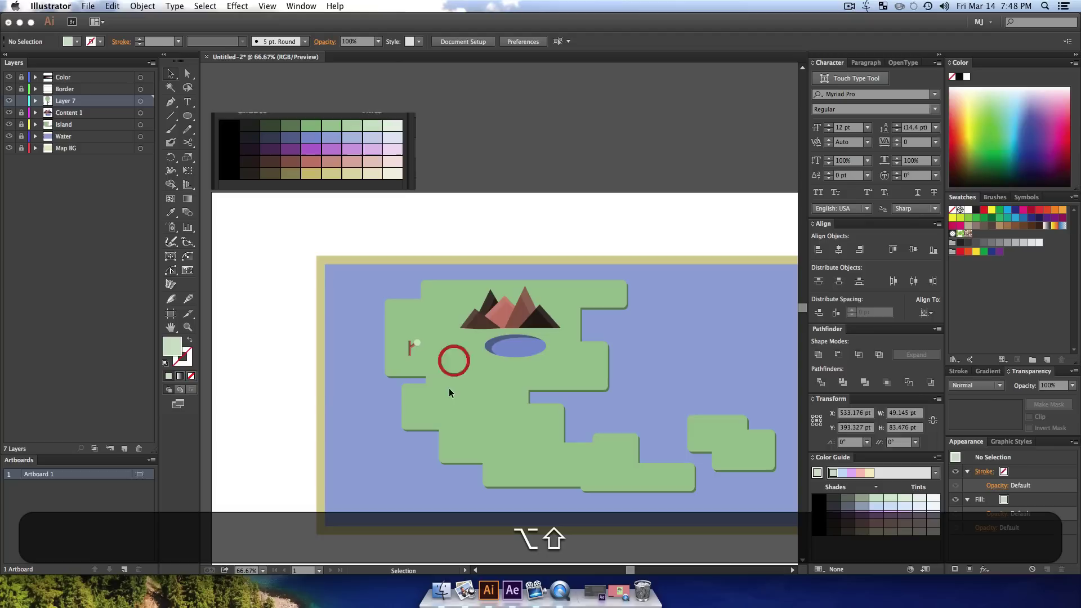
- Ungroup the tree and fill its large foliage circle with the pale green sampled from the palette reference
shift+click(413, 334)
key(shift+super+g)
click(473, 363)
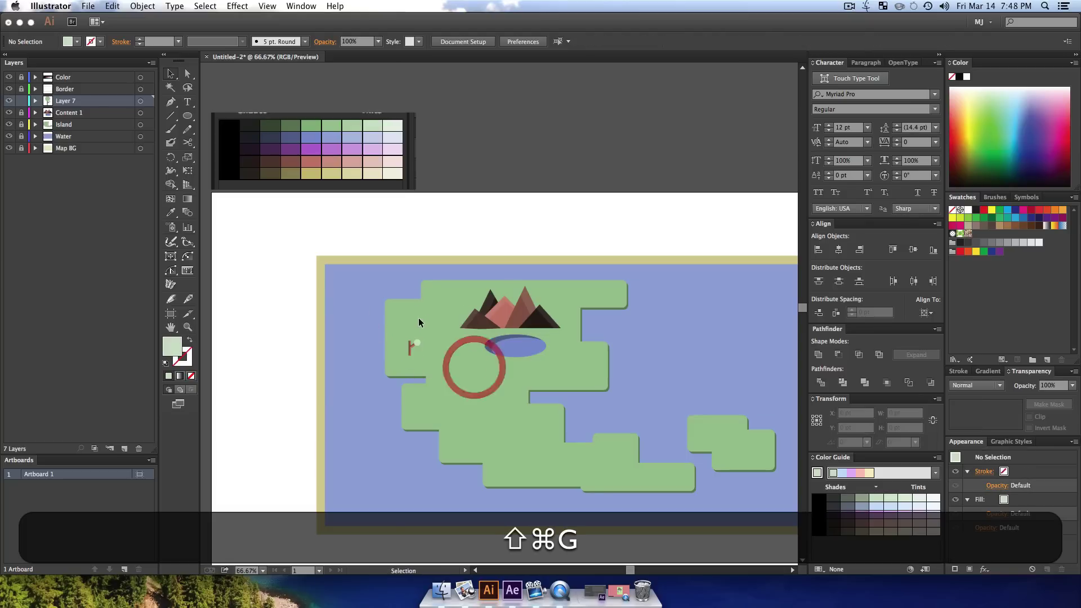
click(412, 332)
key(i)
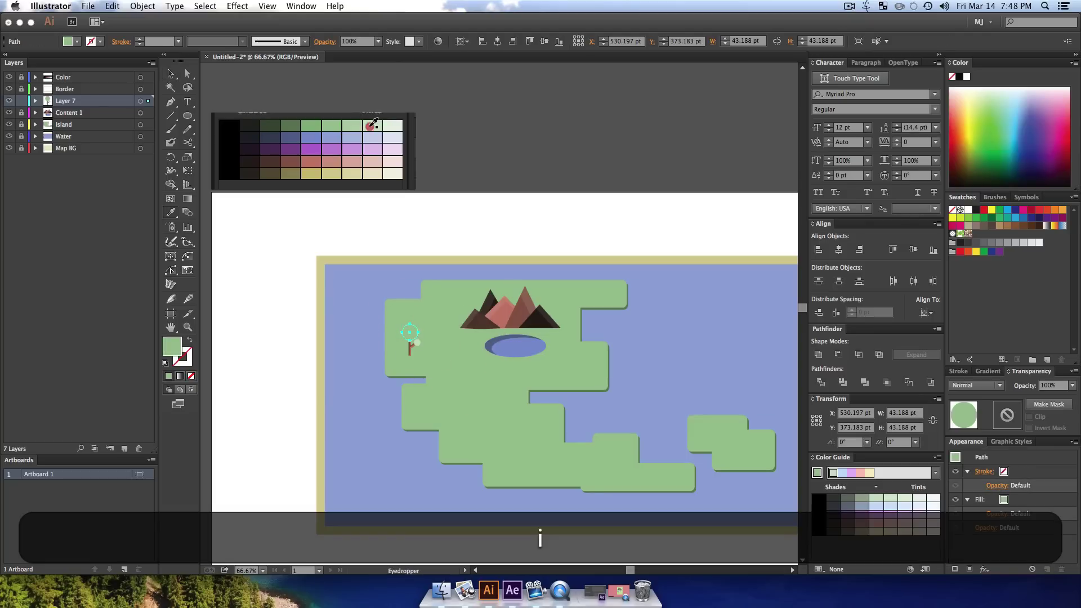
click(372, 125)
key(v)
click(485, 330)
- Select all parts of the tree and group them again
key(super+a)
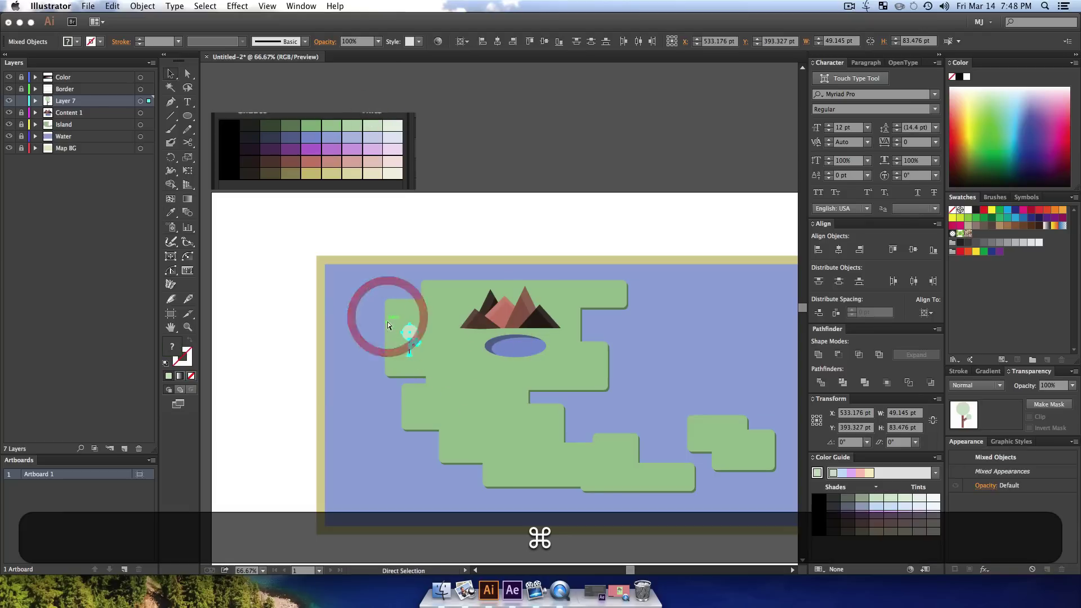
key(super+g)
click(441, 377)
- Scatter copies of the grouped tree across the main island and the small eastern island, keeping the mountains and pond clear
drag(410, 333, 456, 367)
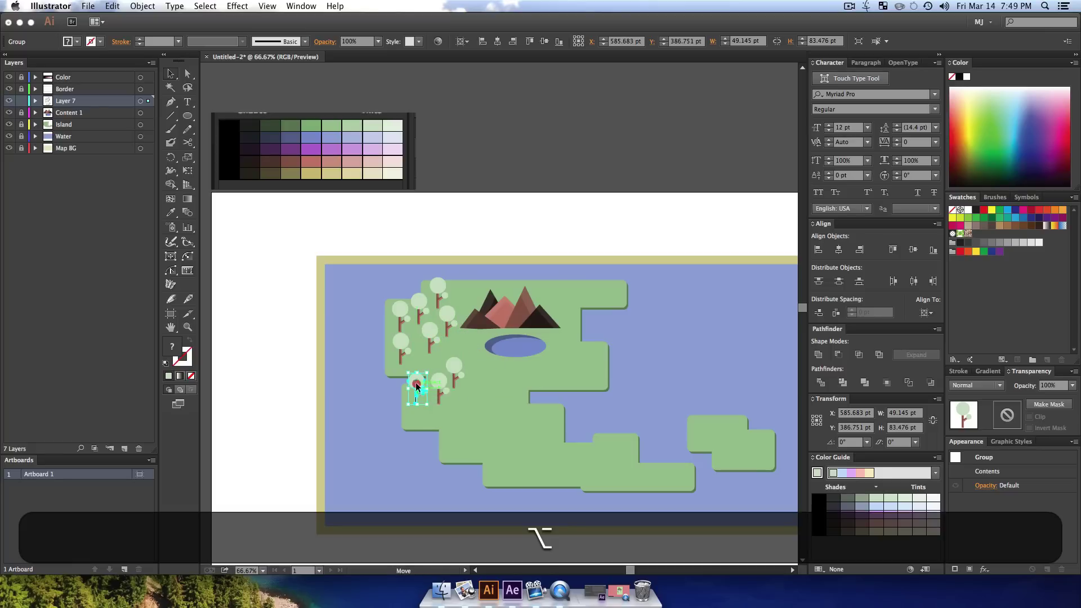
drag(456, 416, 456, 417)
drag(456, 415, 479, 394)
drag(479, 394, 477, 344)
drag(476, 345, 518, 361)
drag(518, 361, 498, 418)
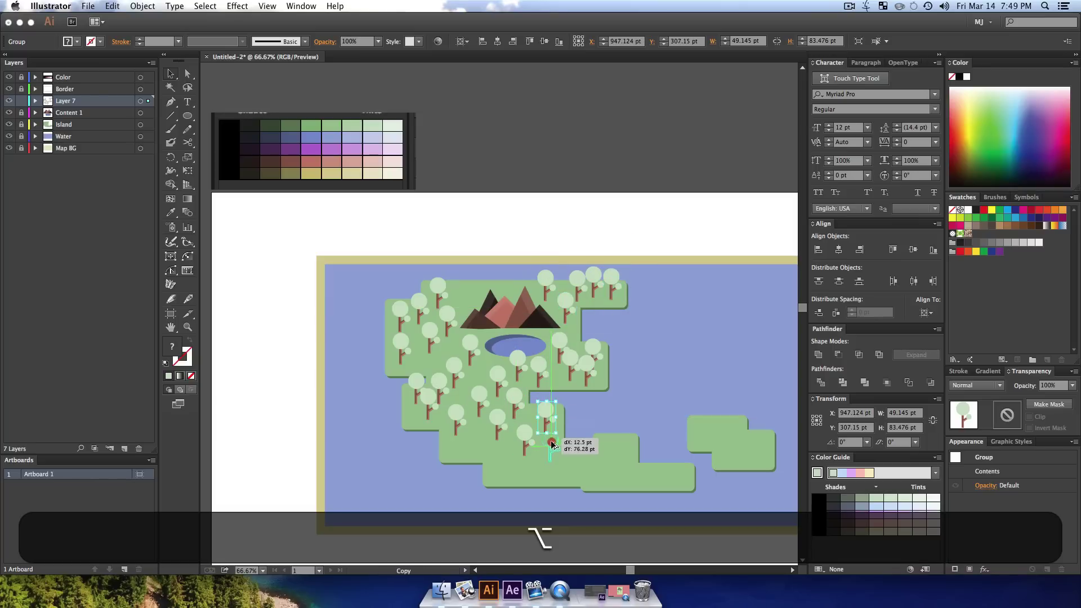
drag(552, 443, 630, 460)
drag(630, 460, 692, 461)
drag(692, 461, 744, 435)
click(681, 366)
- Rename Layer 7 to Trees, lock it, and add a new layer above it
key(z)
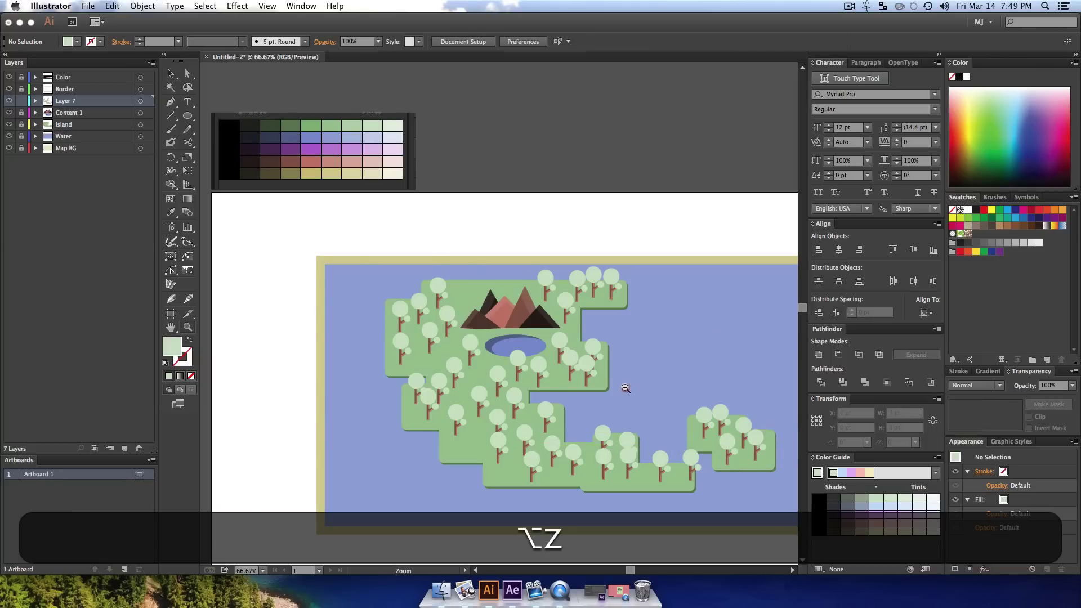
alt+click(627, 389)
key(v)
key(z)
click(623, 326)
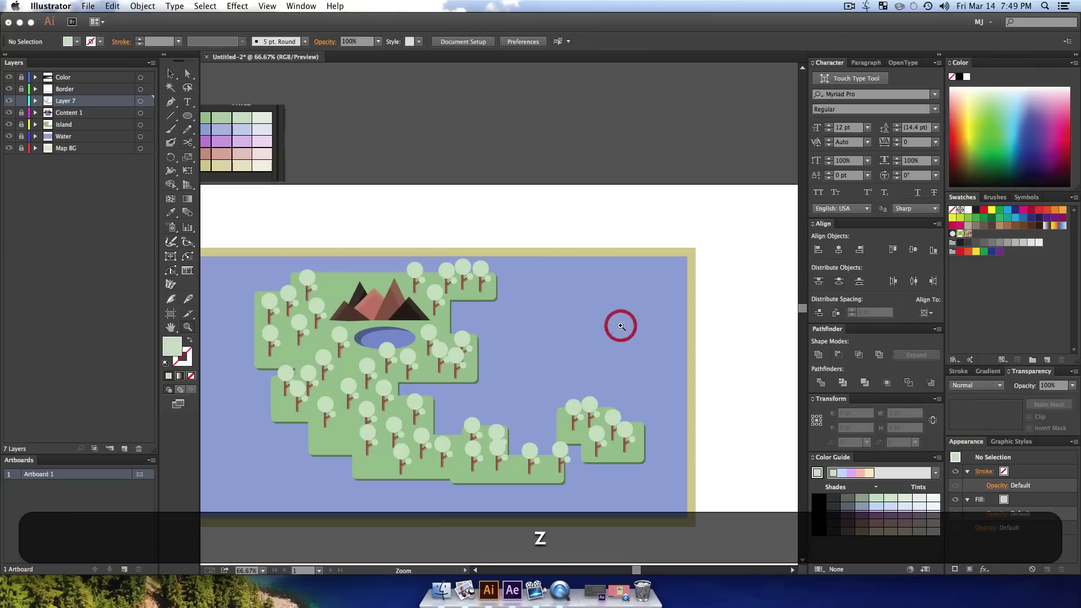
drag(449, 334, 570, 357)
key(z)
key(v)
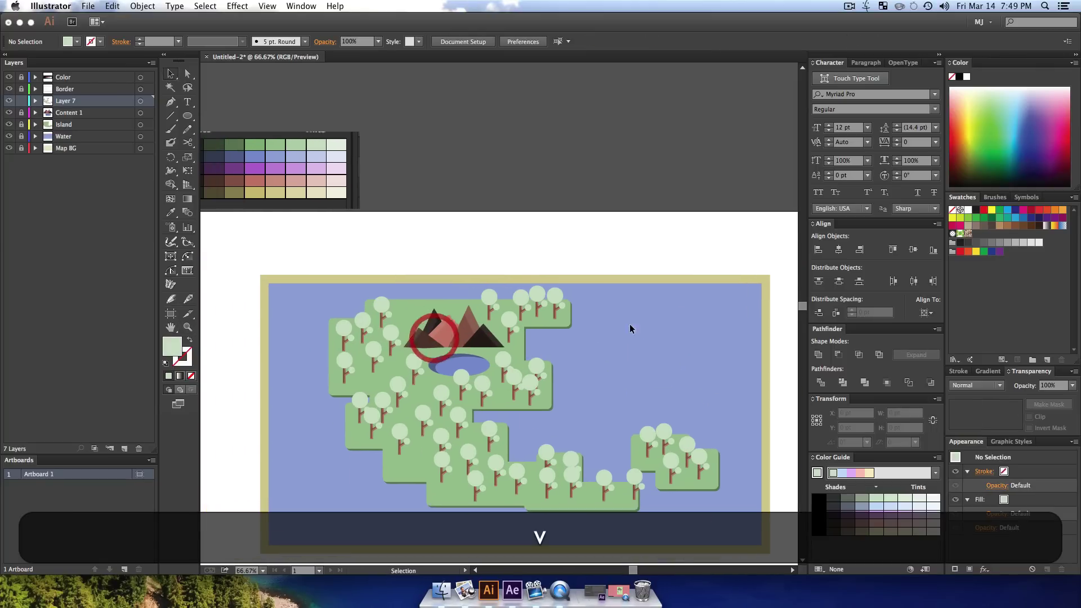
double_click(63, 101)
text(Trees)
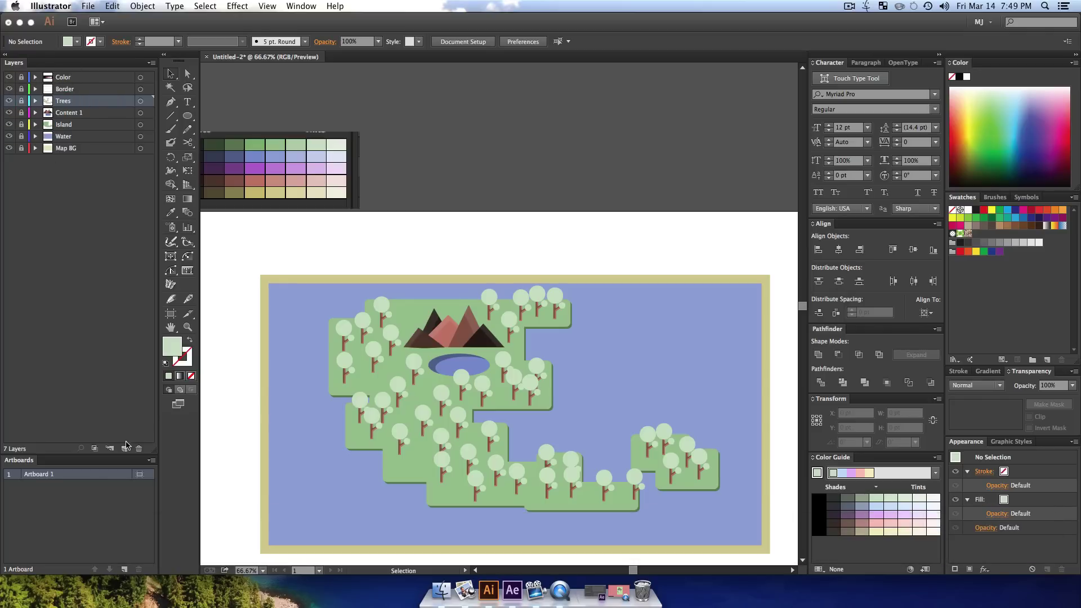
click(125, 448)
- Draw a rectangle about 205 by 79 pt in the northeastern water and reshape it into a boat hull about 39 pt tall
drag(188, 116, 223, 117)
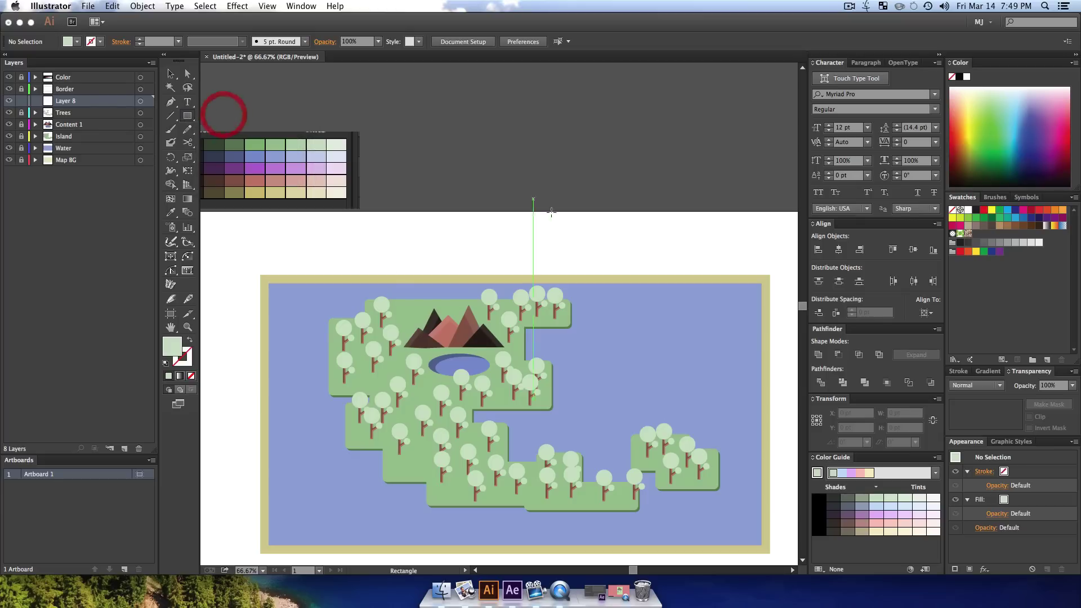
drag(605, 303, 681, 333)
key(a)
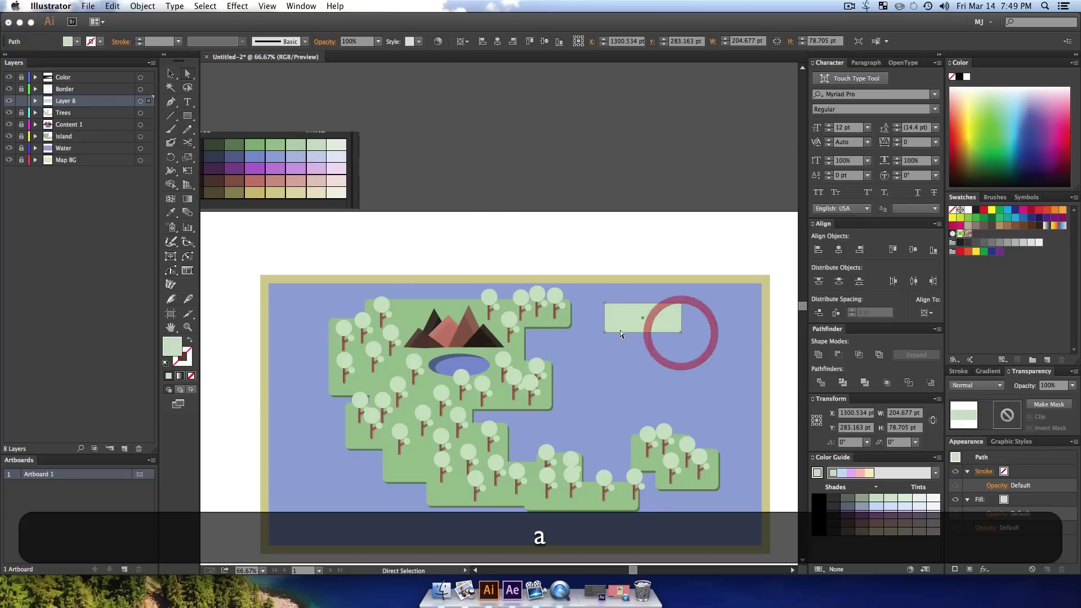
drag(605, 333, 645, 318)
key(v)
- Fill the boat hull with the reddish brown sampled from the palette reference
click(653, 316)
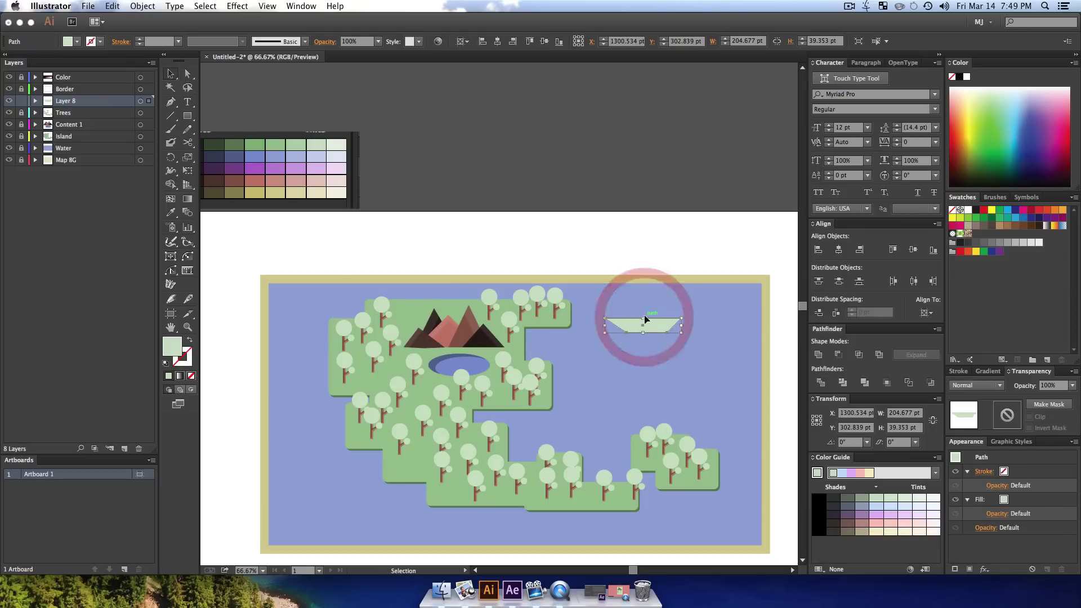
key(i)
click(260, 179)
key(v)
click(608, 342)
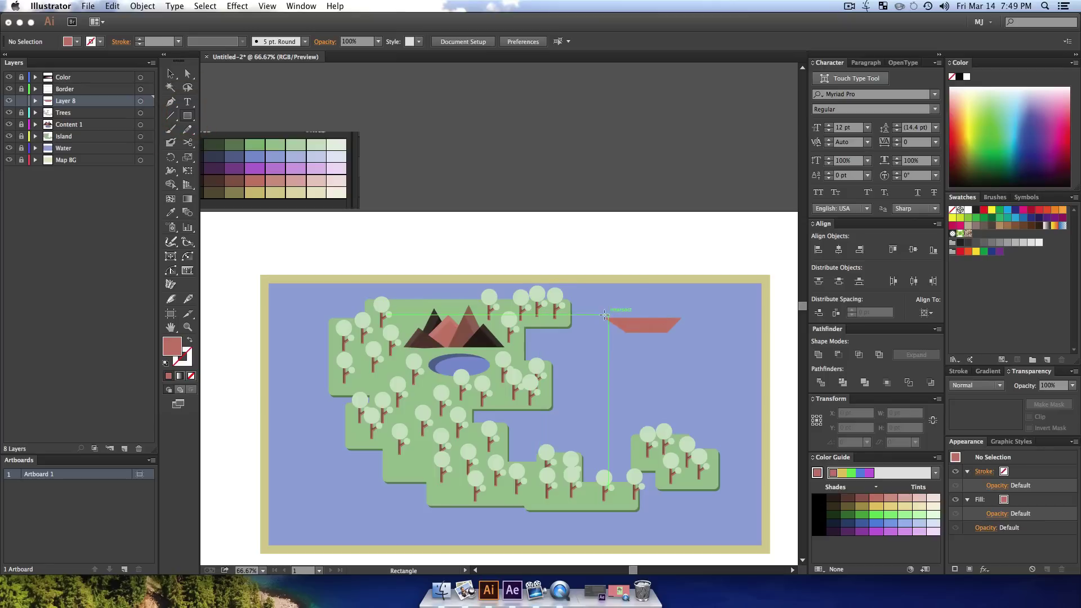
- Draw a deck strip about 205 by 10 pt along the hull's top edge and fill it with the palette's dark purple
drag(604, 318, 682, 315)
key(i)
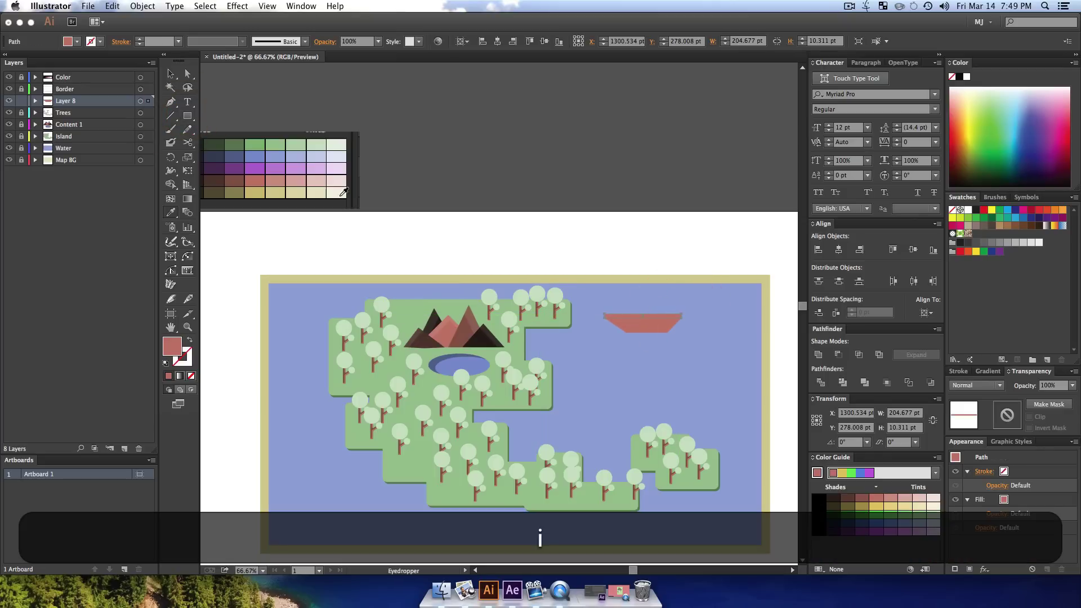
click(247, 170)
click(222, 168)
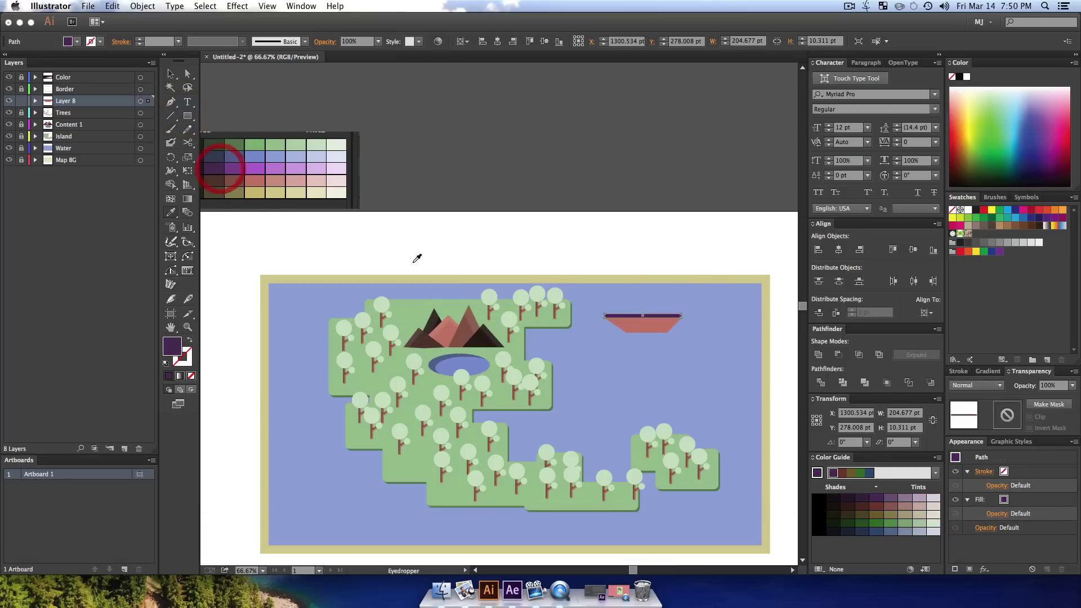
key(v)
click(612, 345)
- Fill the boat hull with the bright purple sampled from the palette reference
click(633, 322)
key(i)
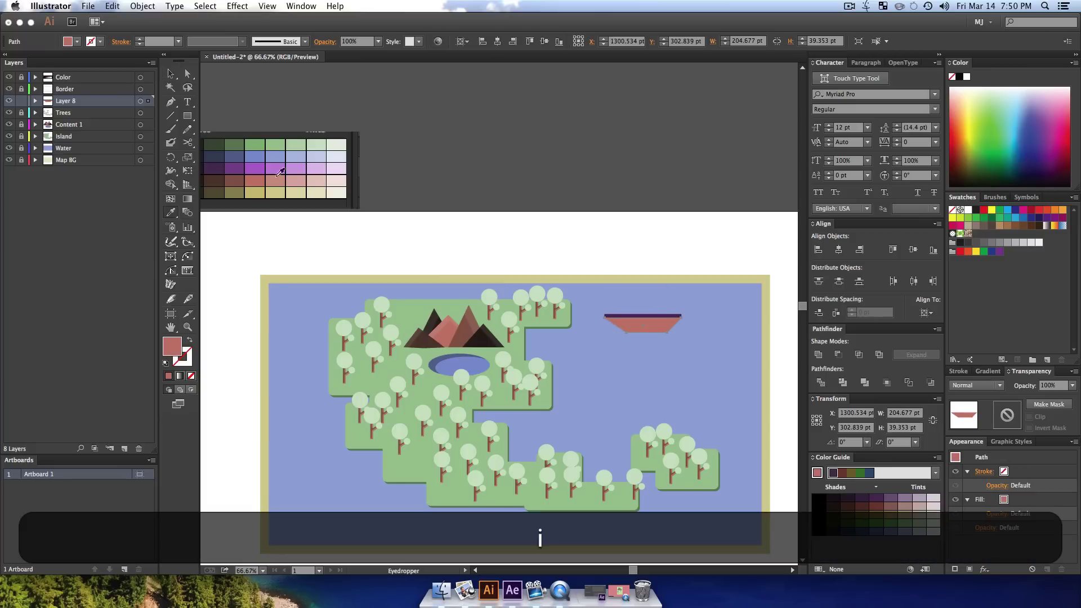
click(279, 172)
key(v)
click(633, 350)
- Draw a porthole circle about 35 pt wide in the water southwest of the boat and fill it with the palette's pale green
key(z)
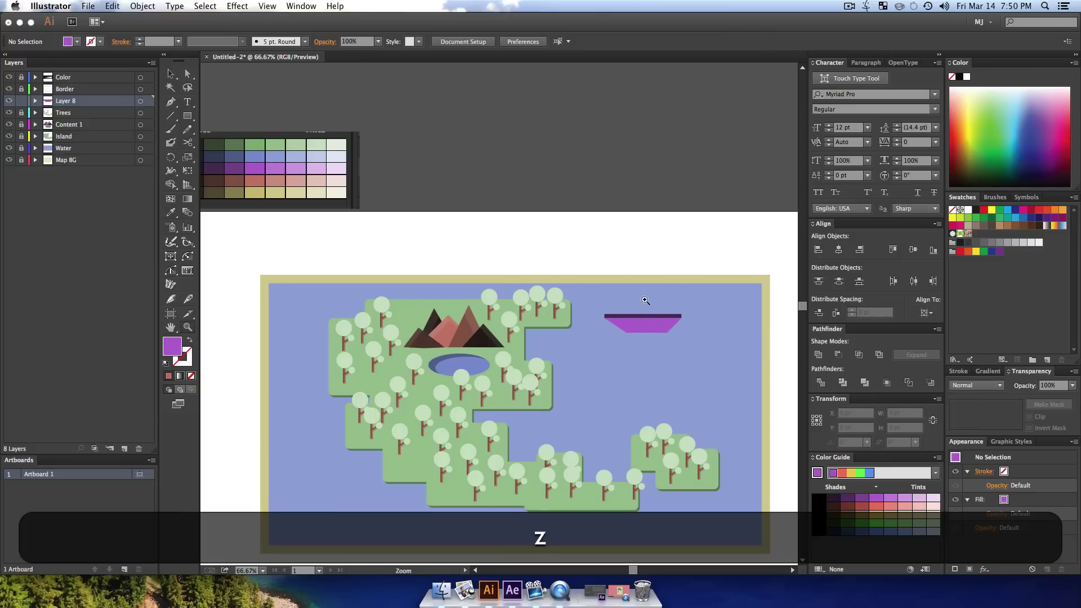
drag(187, 116, 243, 141)
drag(570, 357, 581, 364)
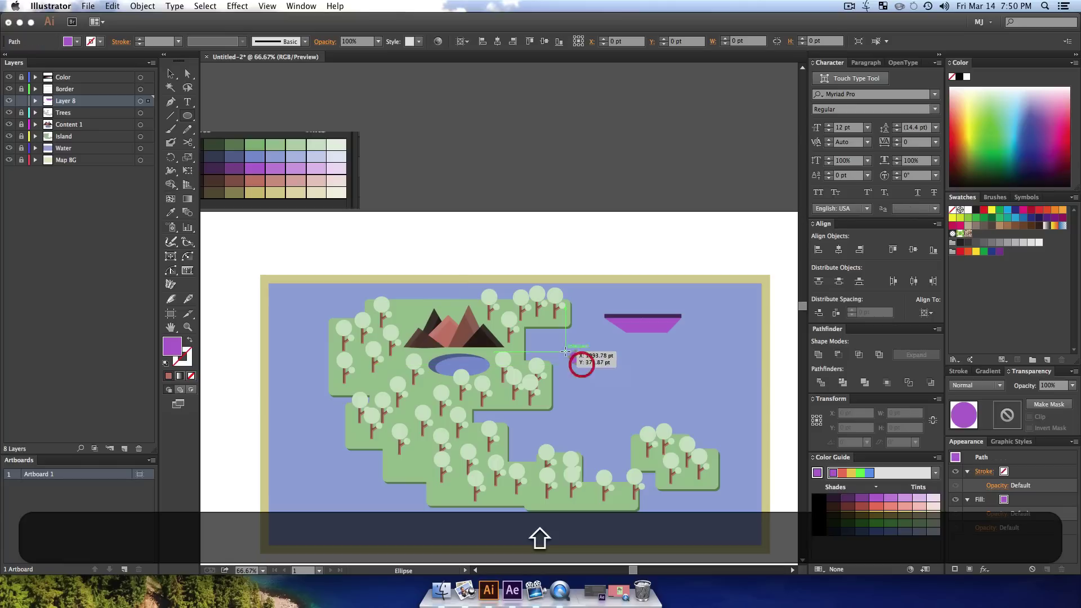
click(323, 166)
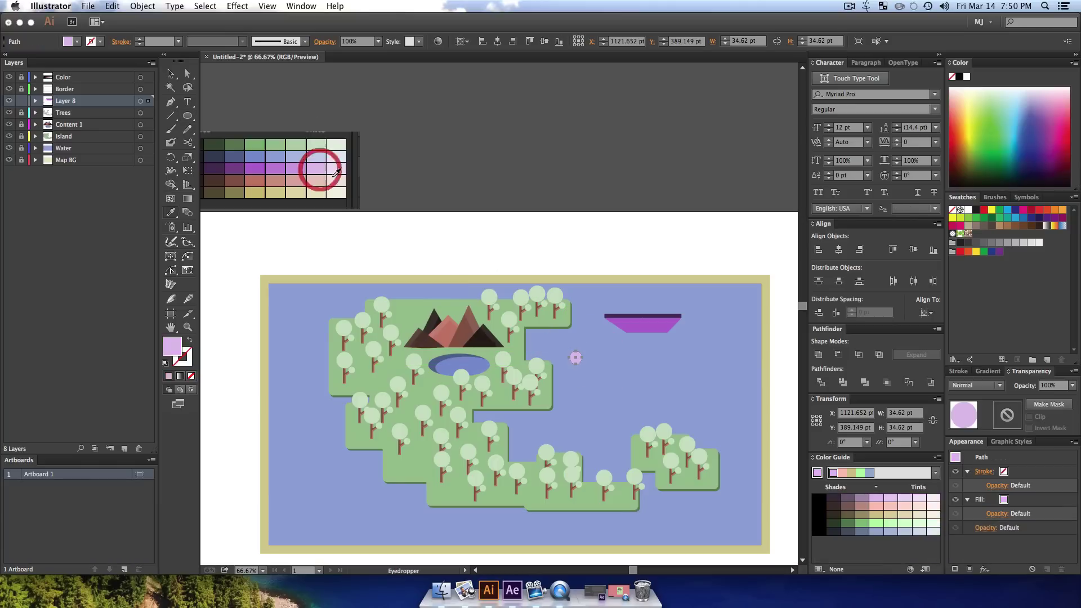
click(315, 144)
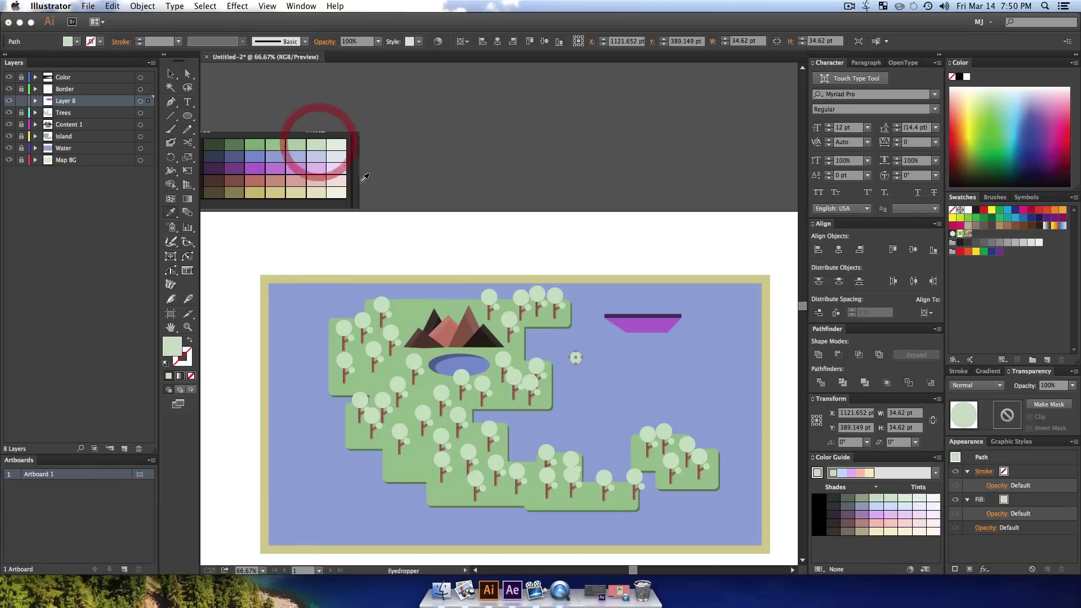
- Move the porthole circle onto the boat hull and copy it to form a horizontal row of three
key(v)
click(603, 338)
drag(618, 335, 664, 323)
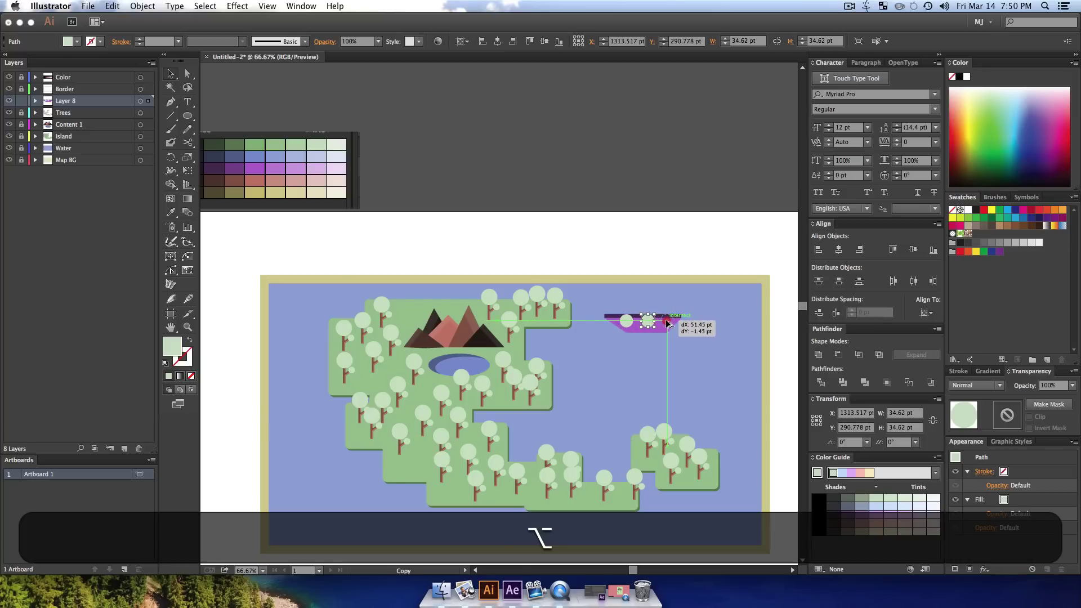
click(695, 338)
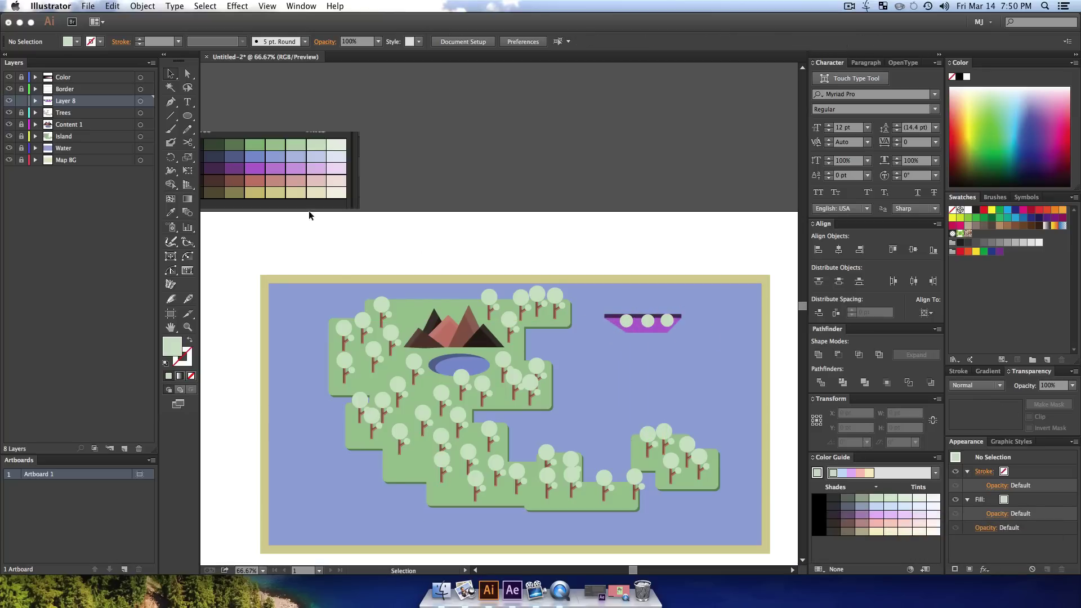
- Draw a cabin rectangle about 120 by 27 pt on top of the boat's deck and fill it with the palette's darkest purple
drag(191, 117, 248, 114)
drag(632, 314, 676, 304)
key(i)
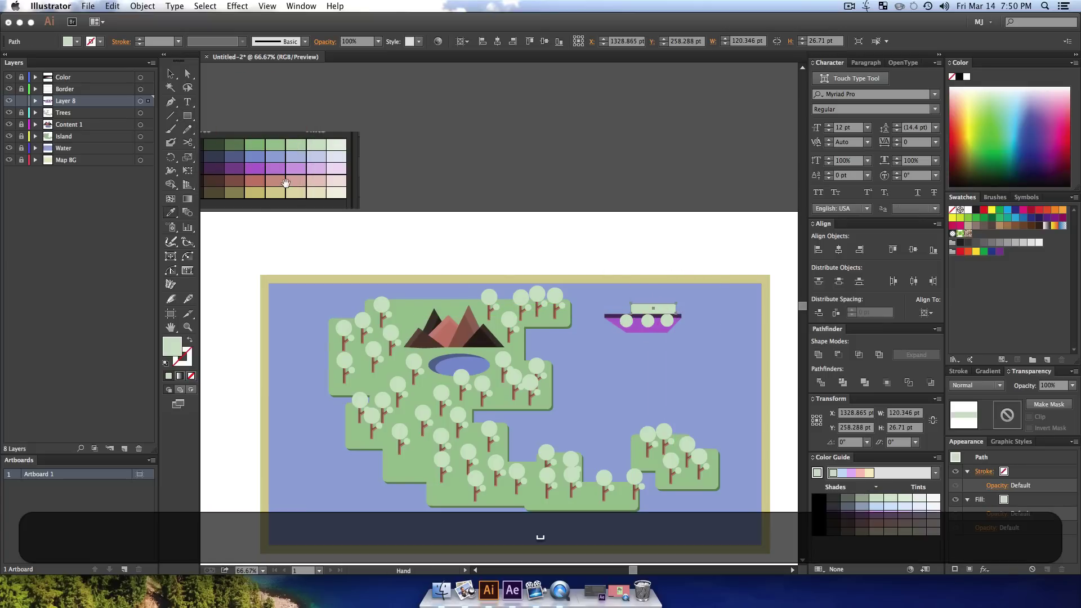
scroll(394, 338, left, 2)
click(327, 180)
click(239, 169)
key(v)
click(775, 362)
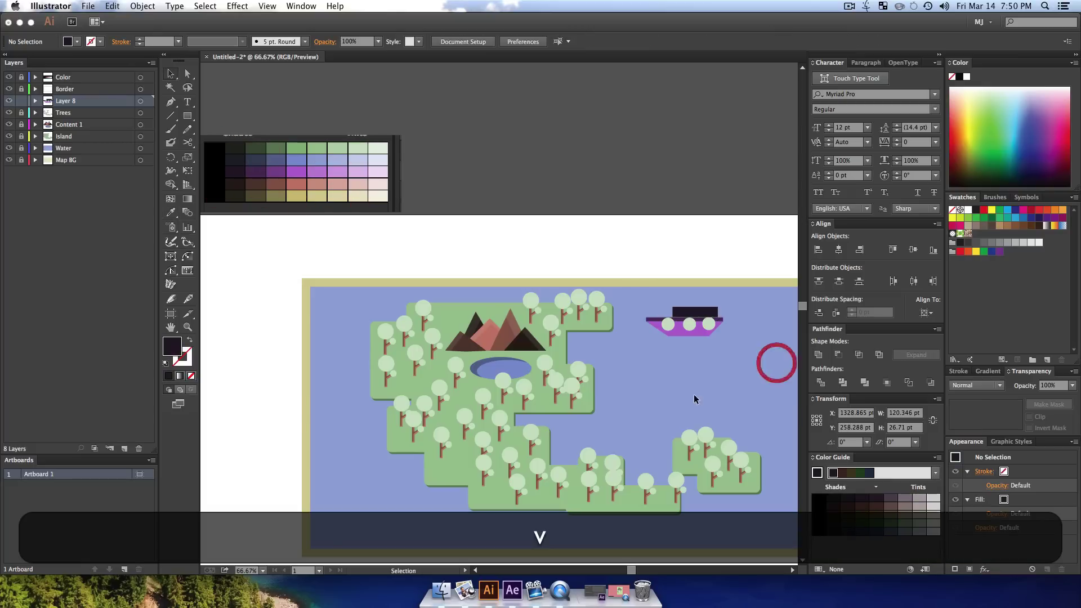
- Draw a funnel rectangle about 30 by 25 pt on top of the boat's cabin and fill it with the palette's dark purple
click(191, 118)
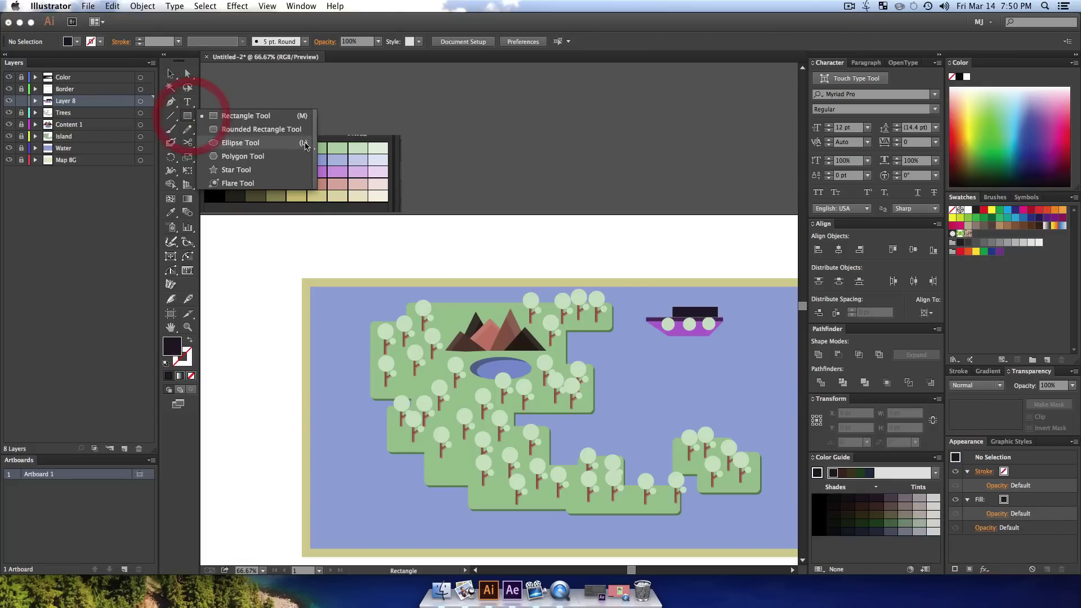
click(265, 116)
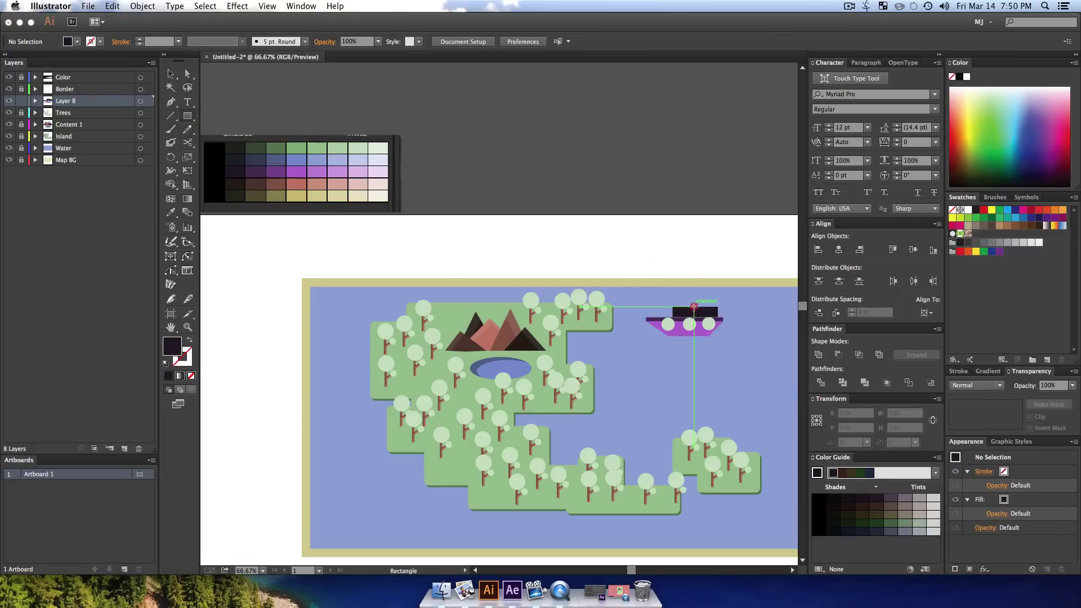
drag(694, 307, 705, 296)
key(i)
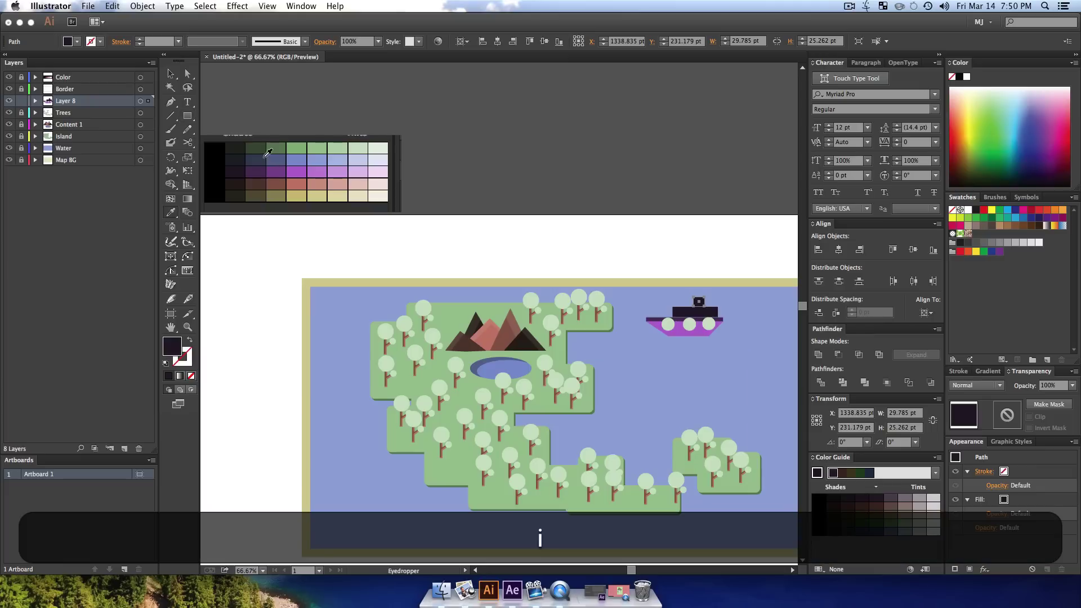
click(258, 174)
key(v)
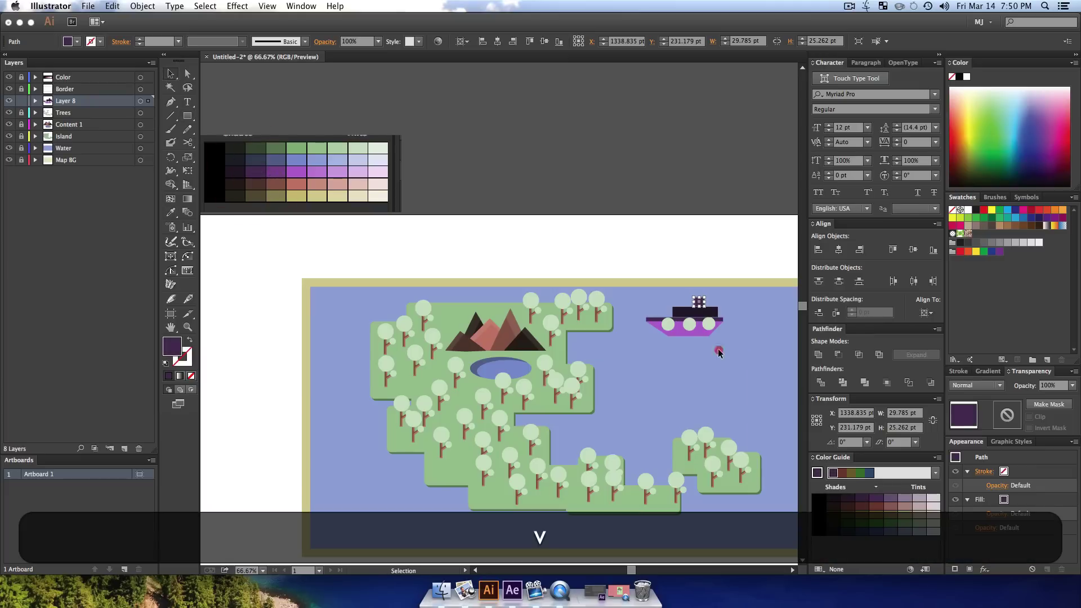
- Group all the boat's parts and move the boat down into the open water between the two islands
click(718, 350)
drag(644, 297, 742, 376)
key(ctrl+g)
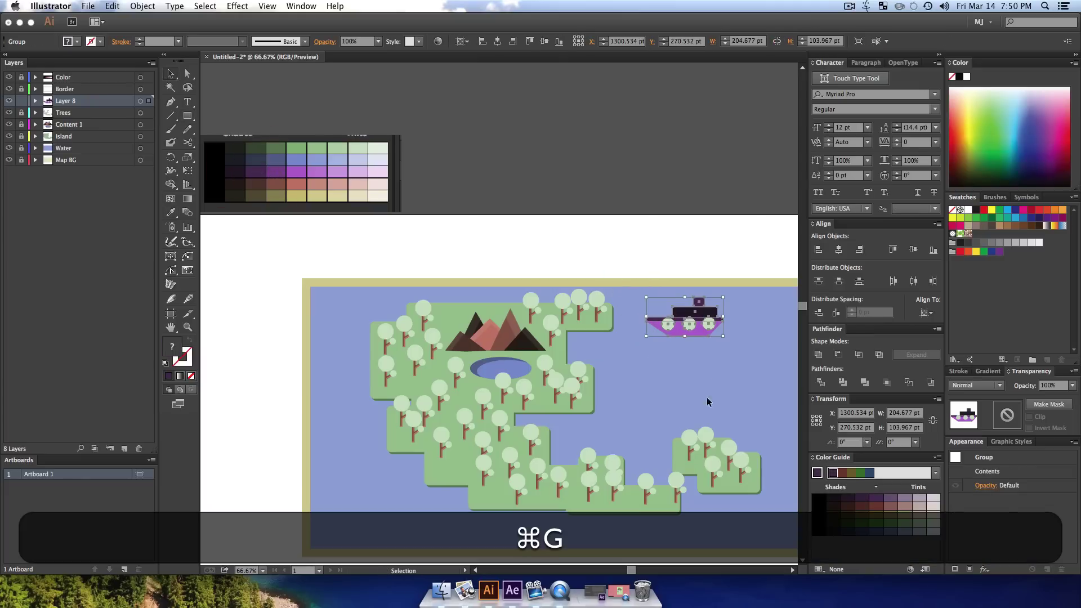
click(717, 405)
drag(704, 337, 687, 401)
click(422, 266)
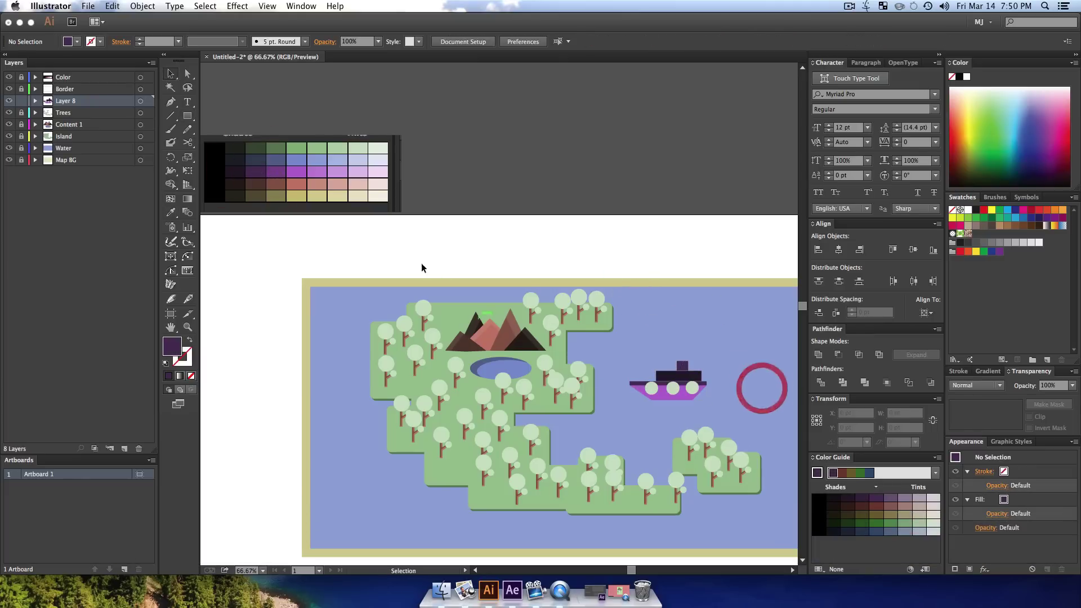
- Rename the boat's layer as Boat and save the document to the Desktop as Map Graphic 1.ai
double_click(72, 103)
text(Boat)
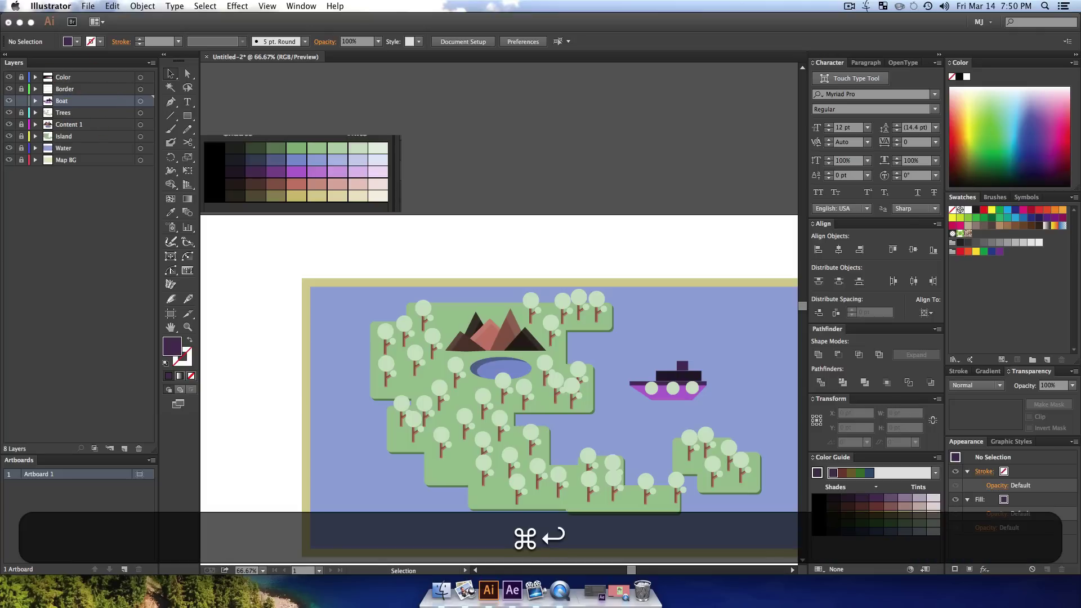
key(ctrl+s)
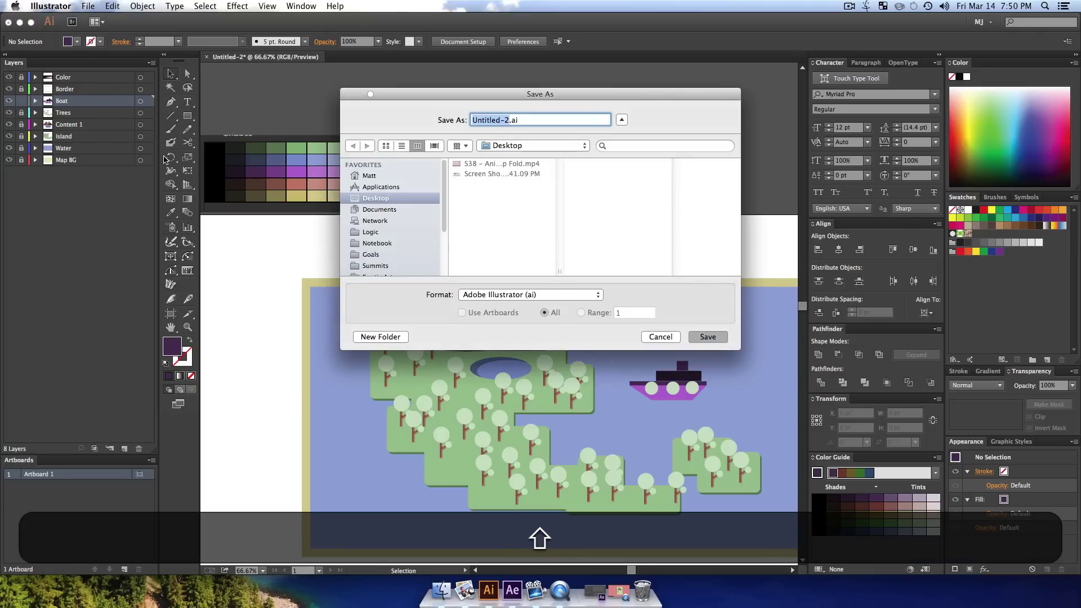
key(BackSpace)
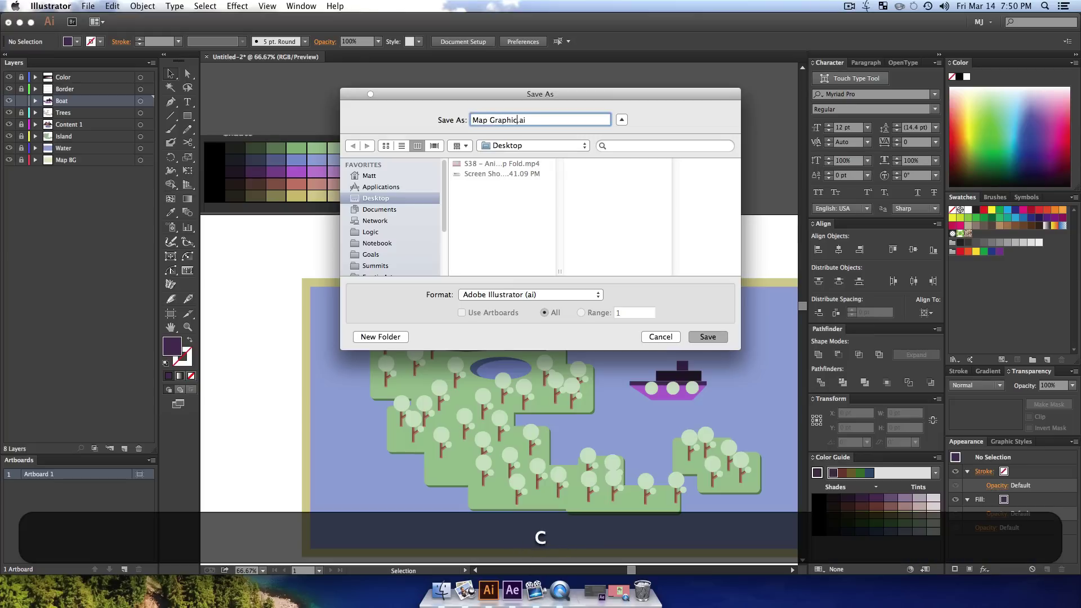
key(Return)
key(Return)
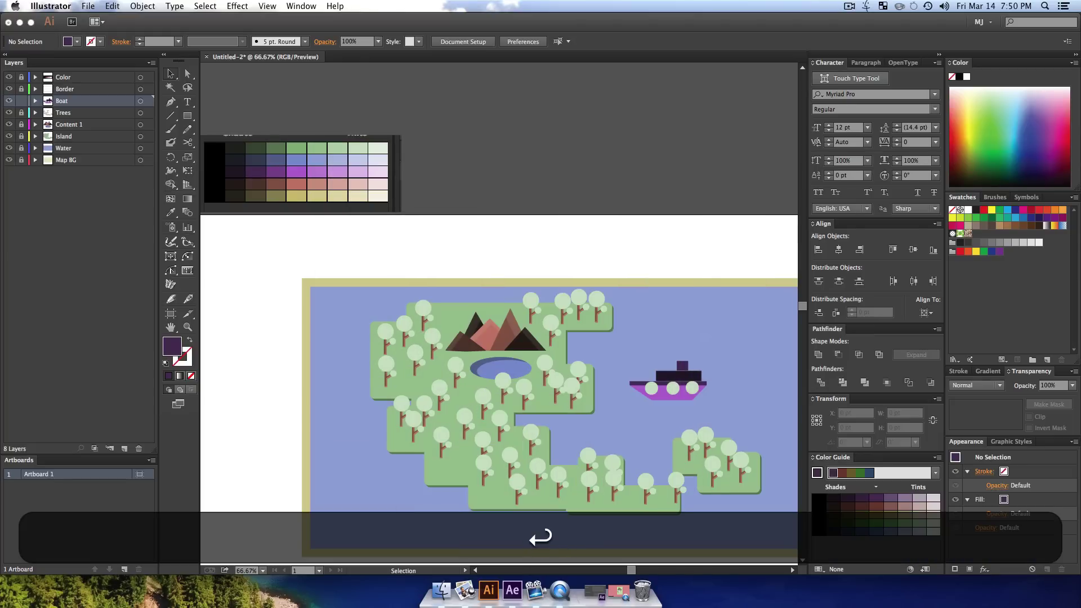
- Unlock the layers from Border to Water and save the document under the new name Map Cuts.ai with the default Illustrator options
key(z)
alt+click(538, 338)
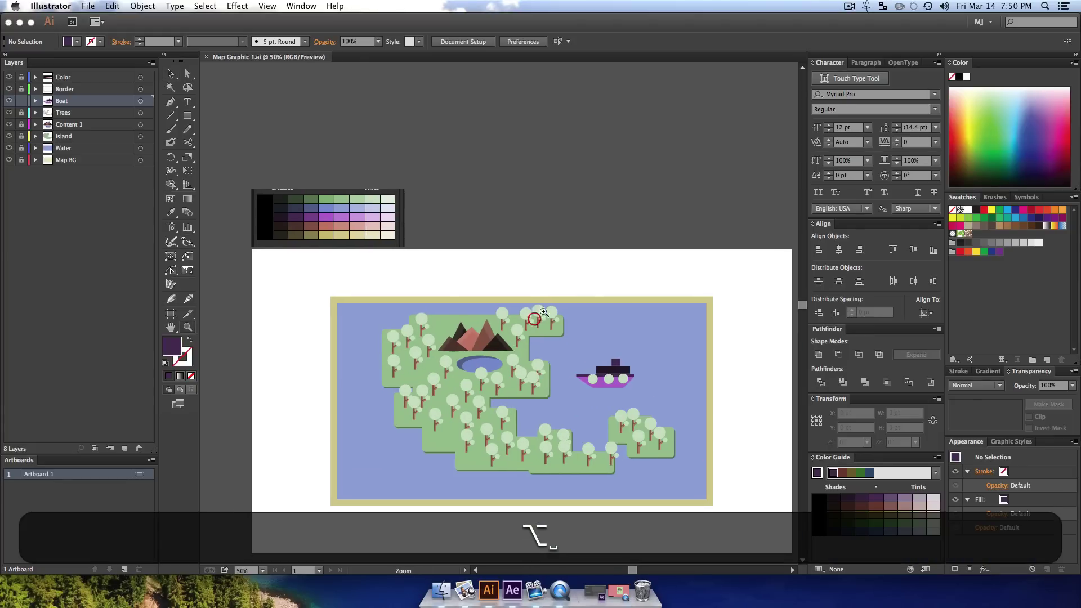
key(space)
drag(544, 367, 560, 356)
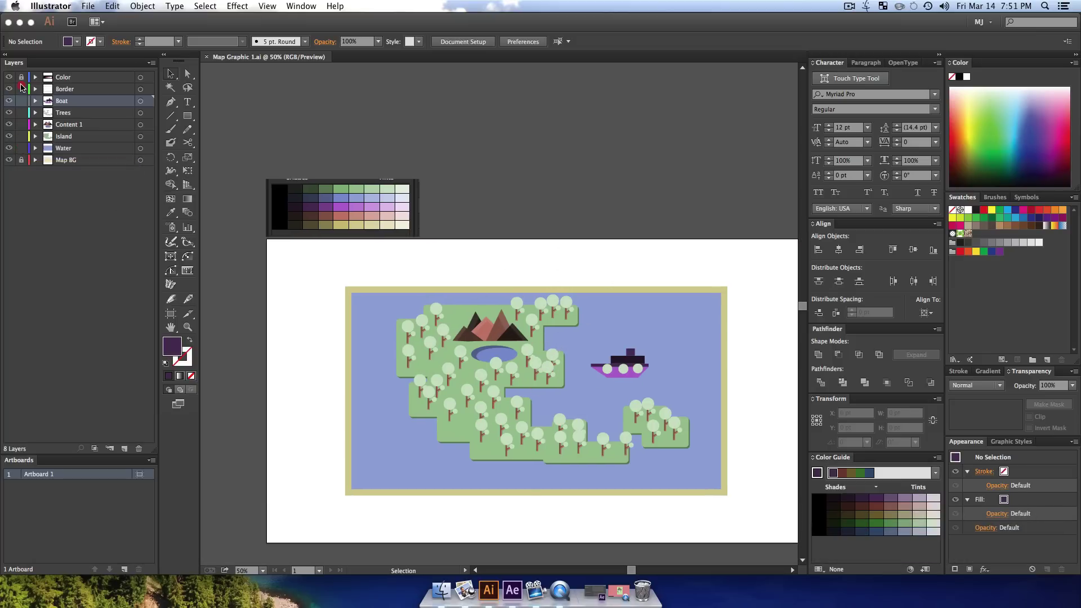
click(20, 77)
key(shift+super+s)
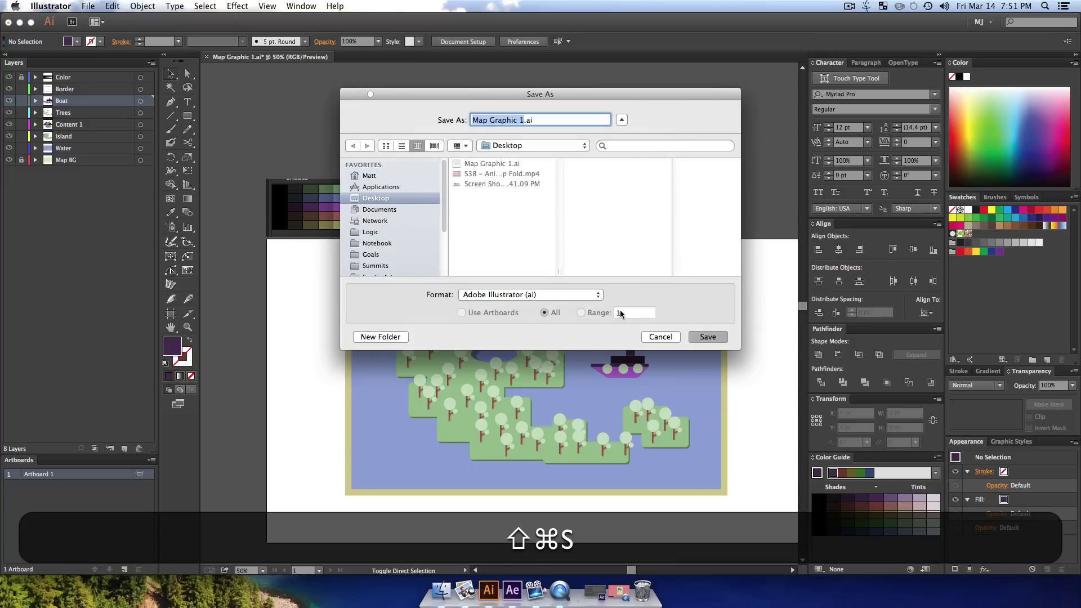
key(Right)
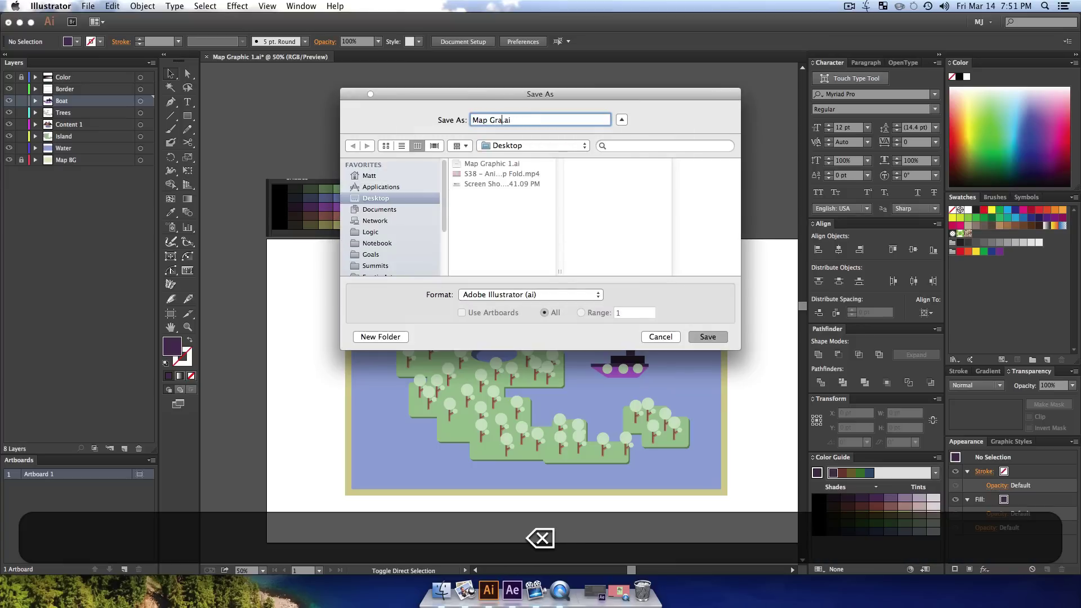
key(Return)
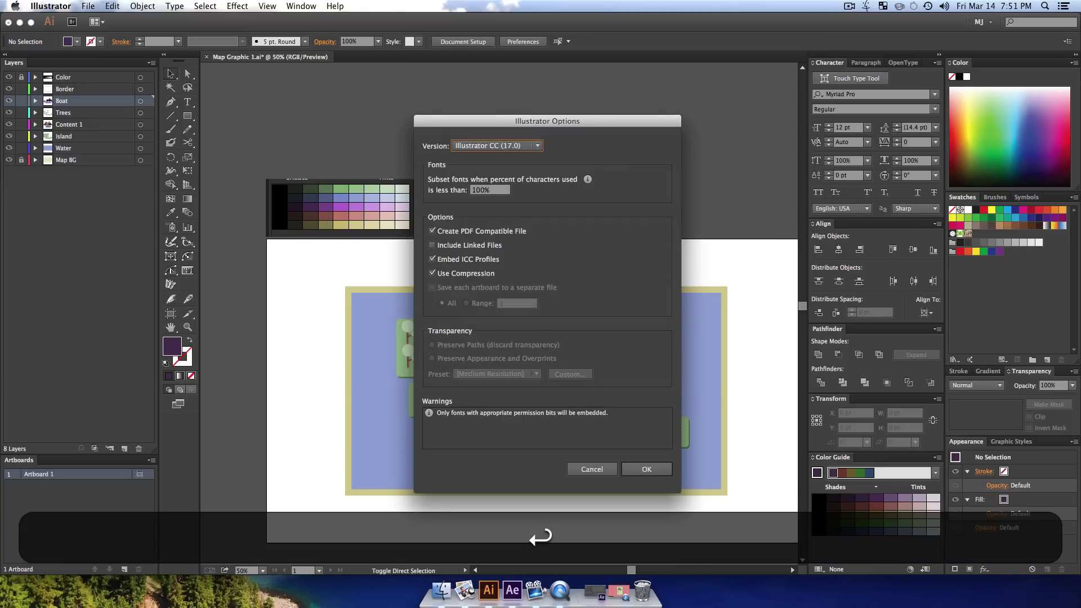
key(Return)
- Delete all the map artwork above the beige background rectangle and unlock the Map BG layer
key(v)
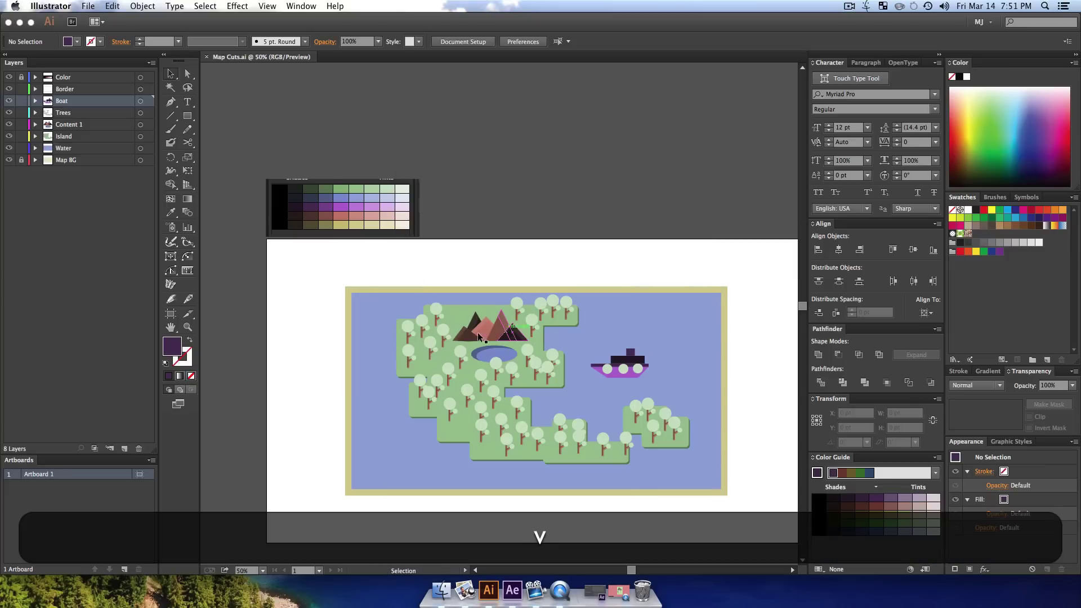
drag(319, 276, 743, 494)
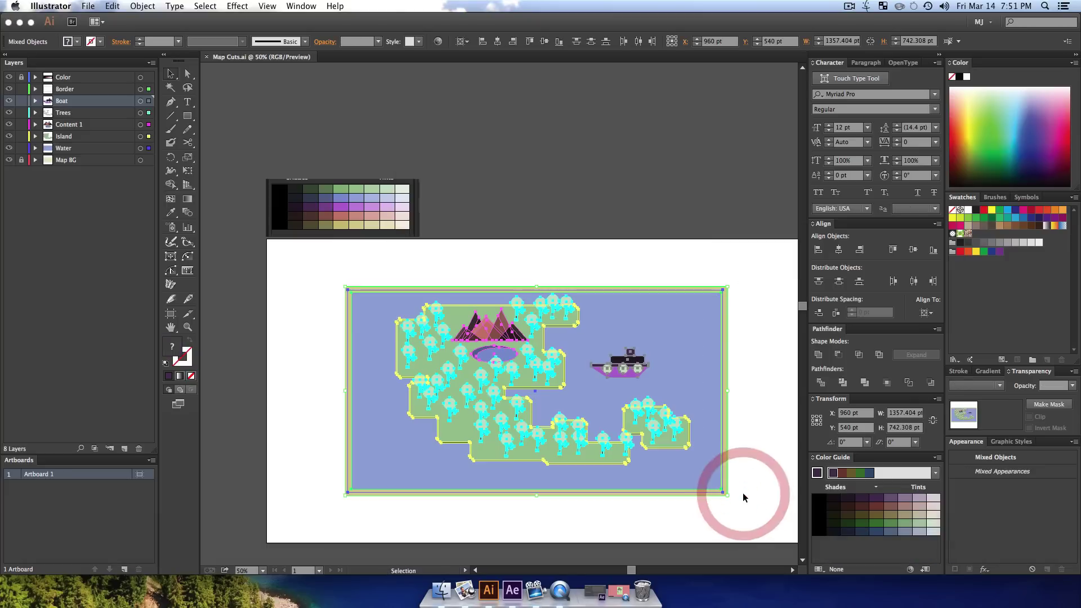
key(Delete)
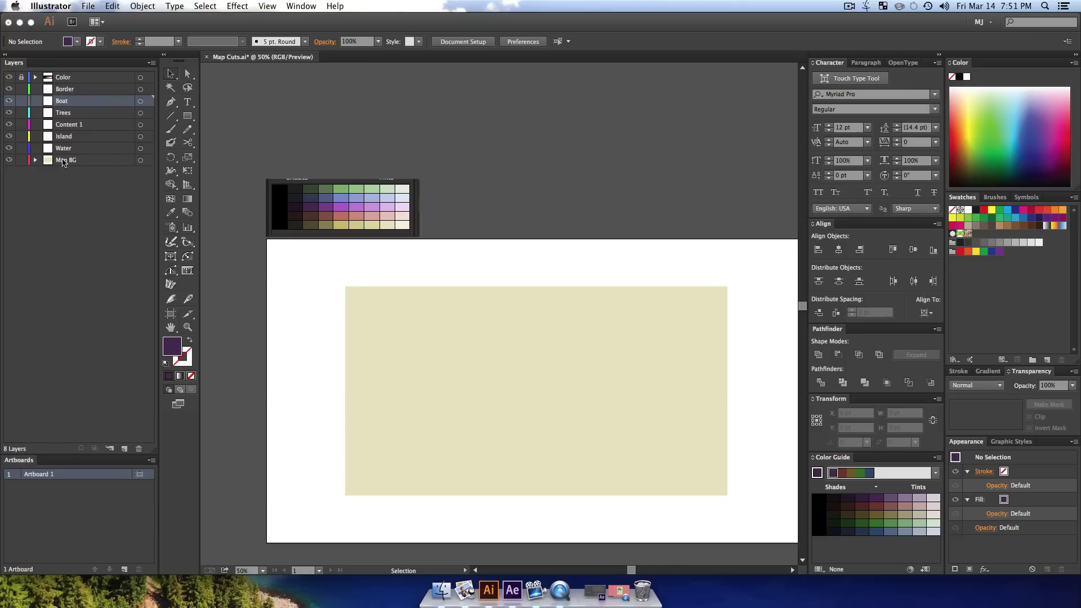
- Split the beige background rectangle into a grid of 1 row and 5 columns with a 0 pt gutter
click(456, 345)
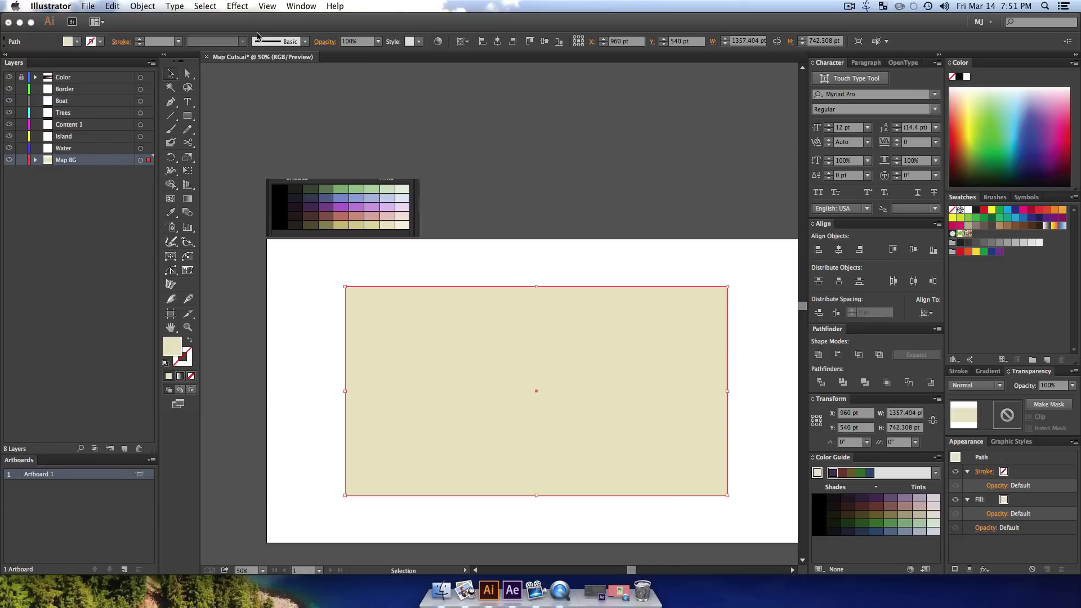
click(151, 5)
mouse_move(163, 236)
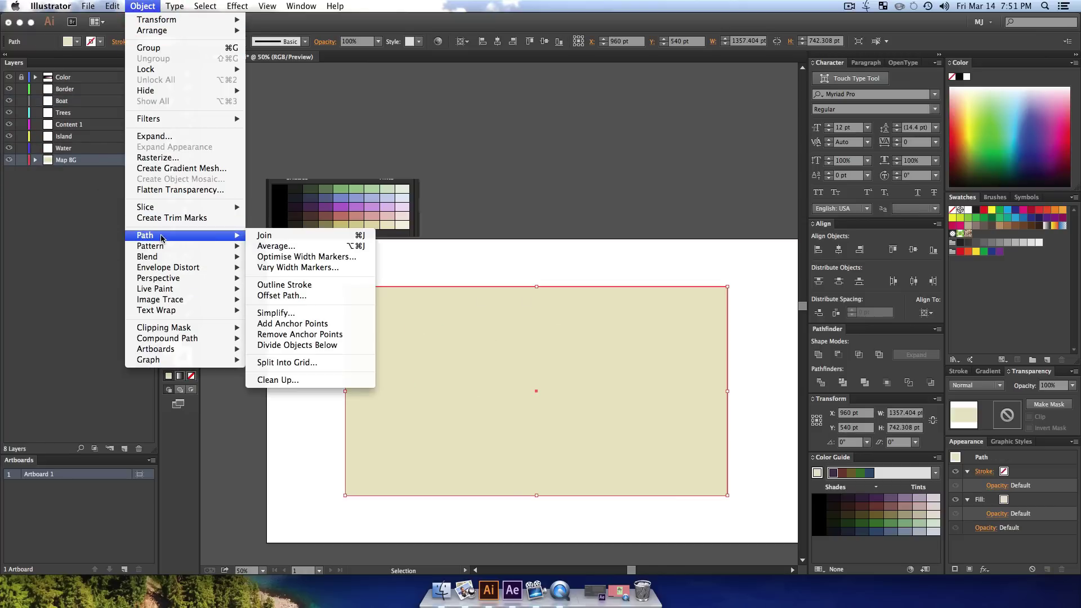
click(275, 364)
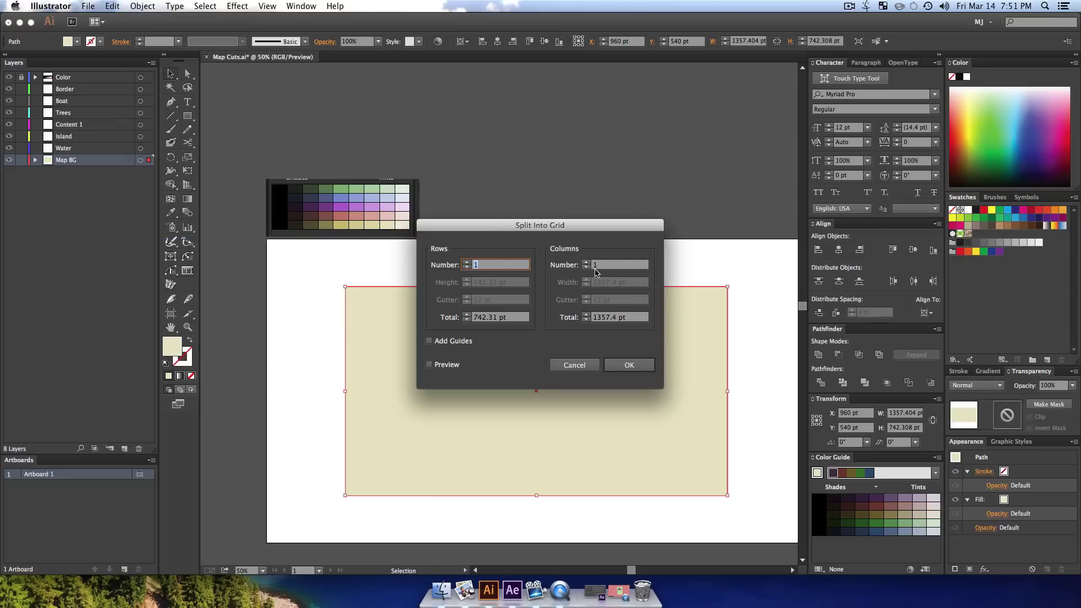
text(5)
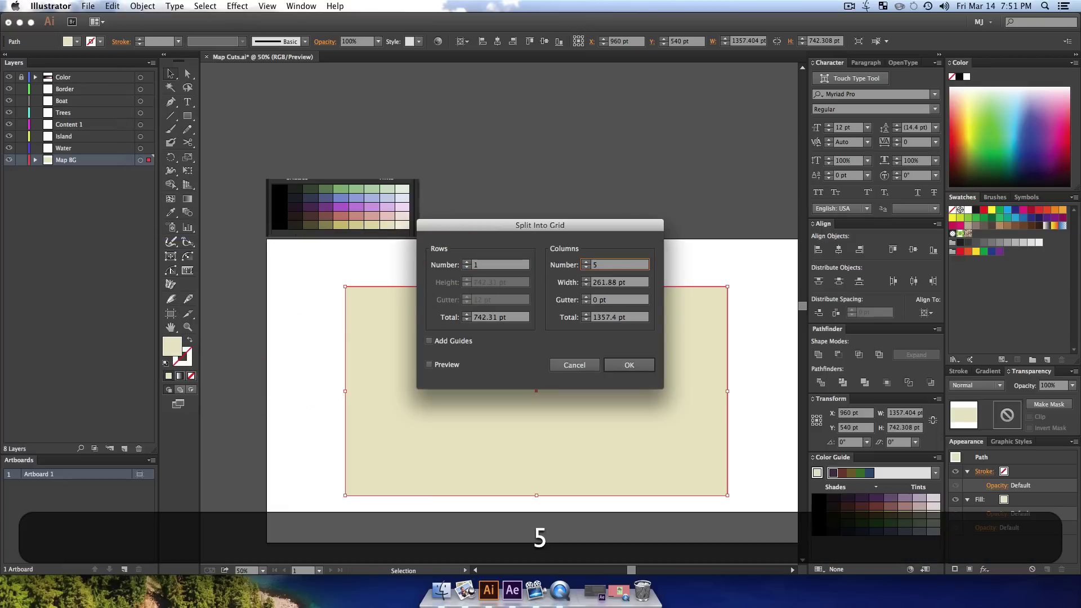
key(Return)
click(561, 271)
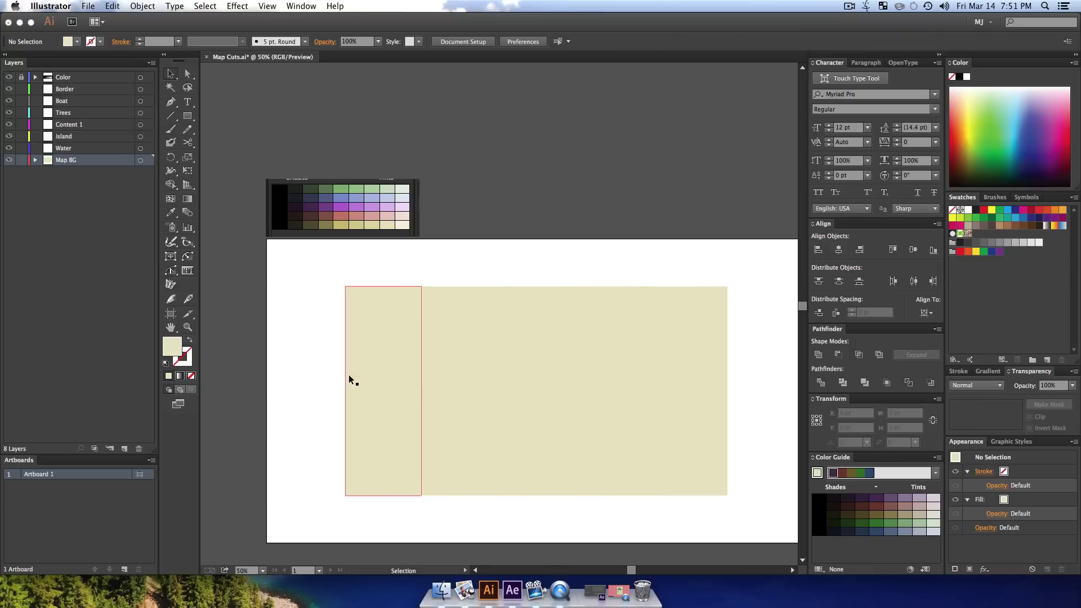
- Release the Map BG objects to layers in sequence and move the five resulting sublayers out to the top level
click(151, 64)
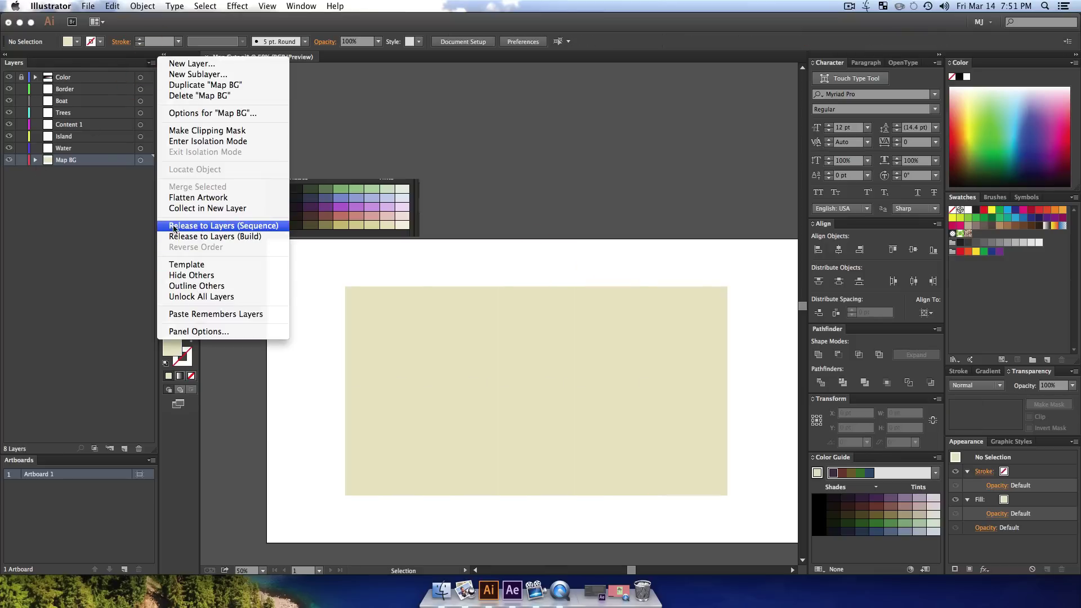
click(189, 225)
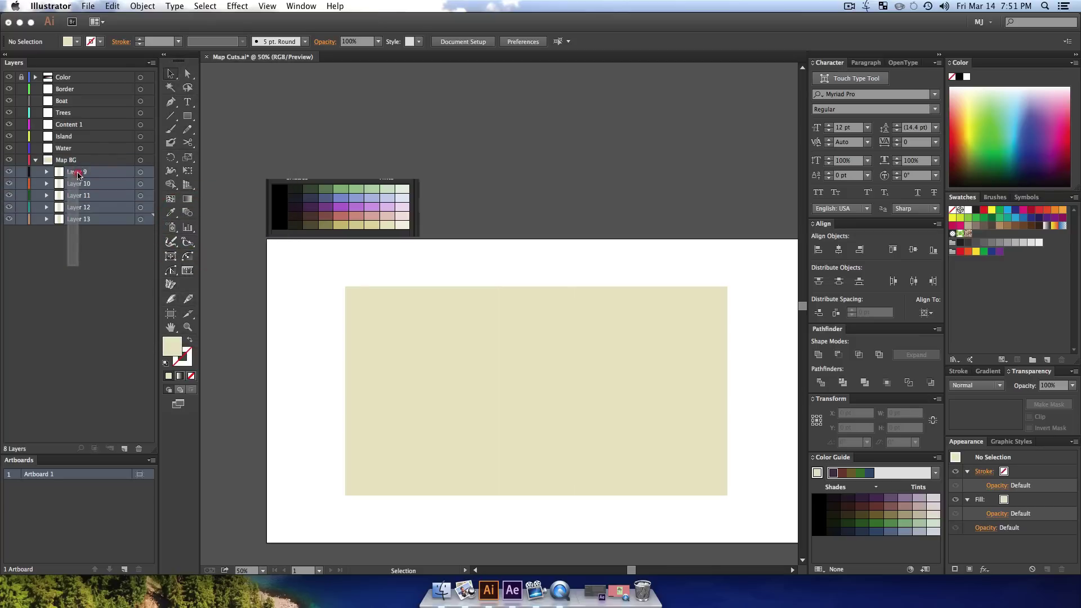
click(79, 345)
- Delete the empty layers from Border down to Map BG
click(66, 160)
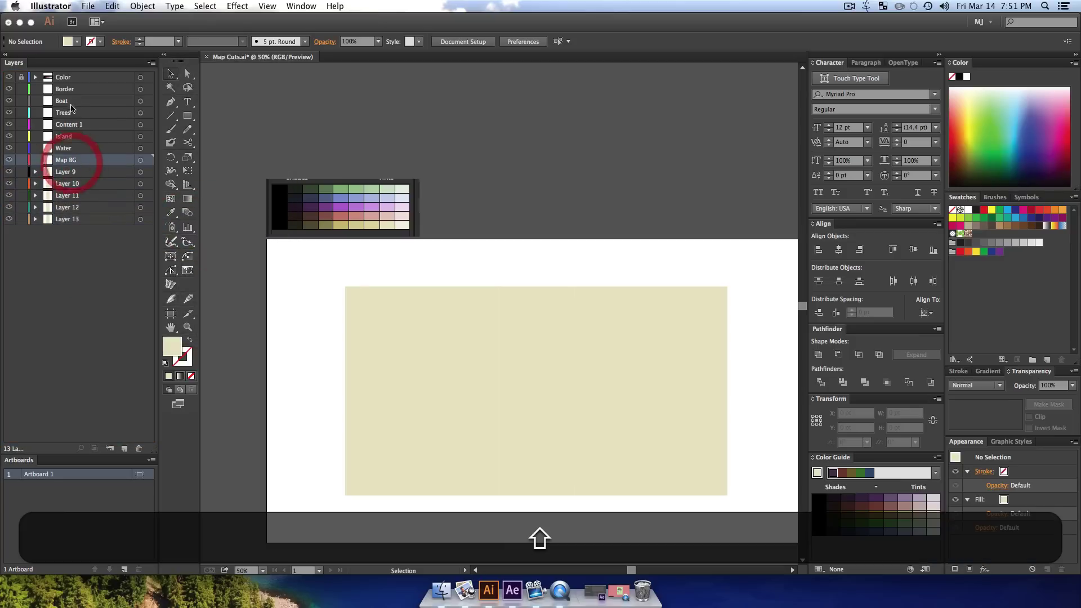
shift+click(77, 90)
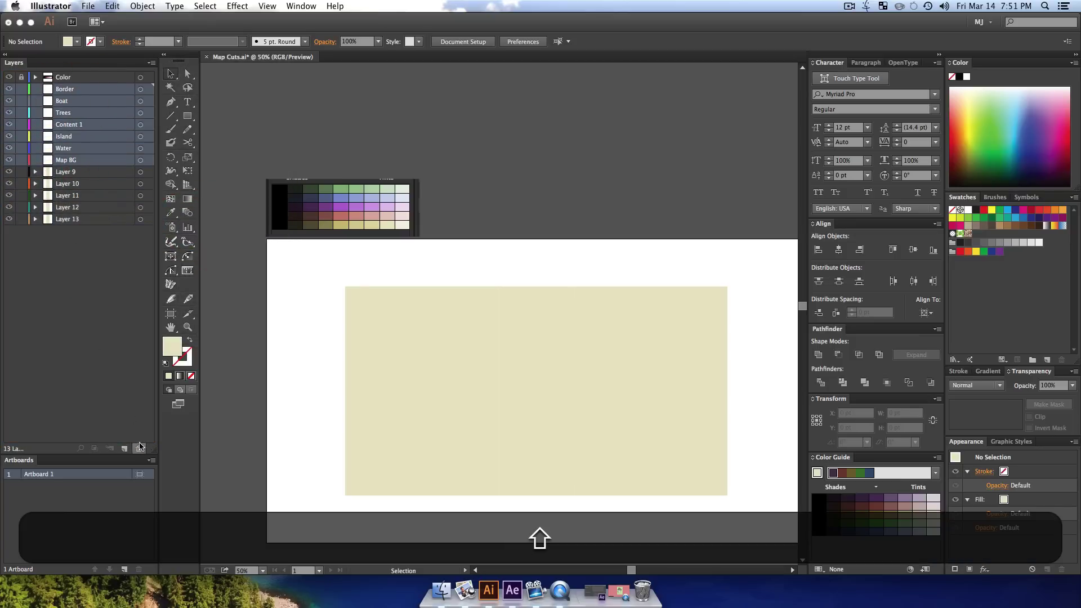
click(141, 447)
click(49, 273)
- Rename the five strip layers 1 to 5 from bottom to top and check layer 5 by hiding and showing it
double_click(67, 136)
text(1)
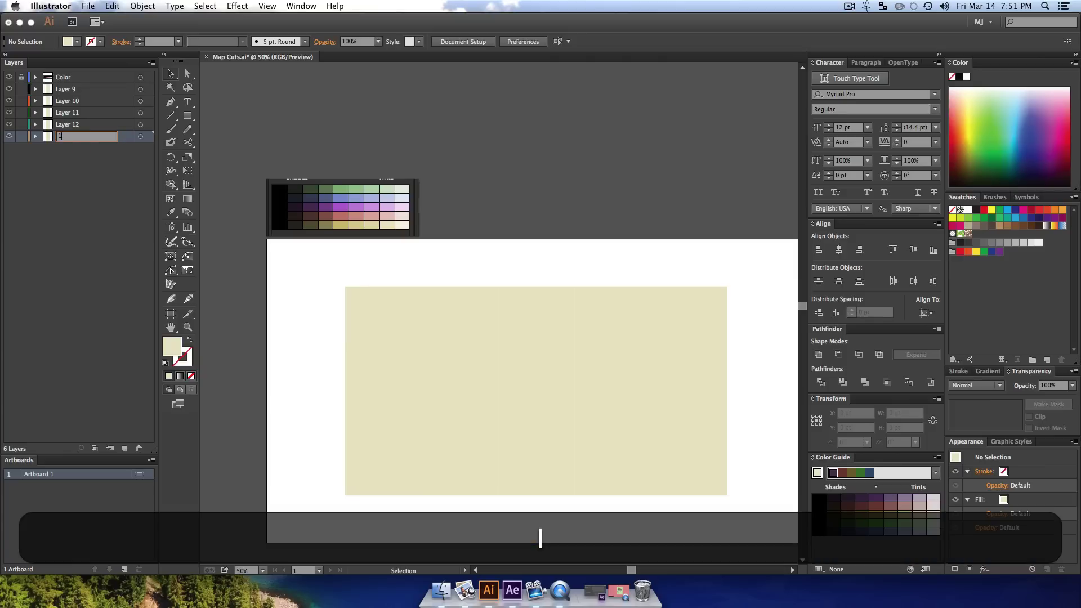
key(Return)
double_click(67, 124)
text(2)
double_click(66, 113)
text(3)
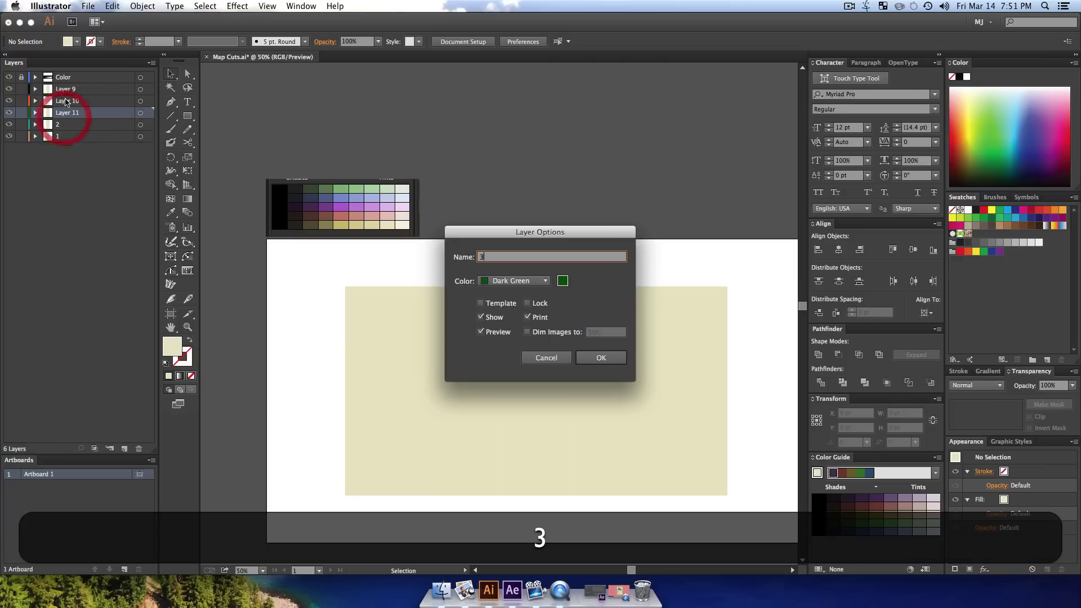
click(601, 358)
double_click(77, 105)
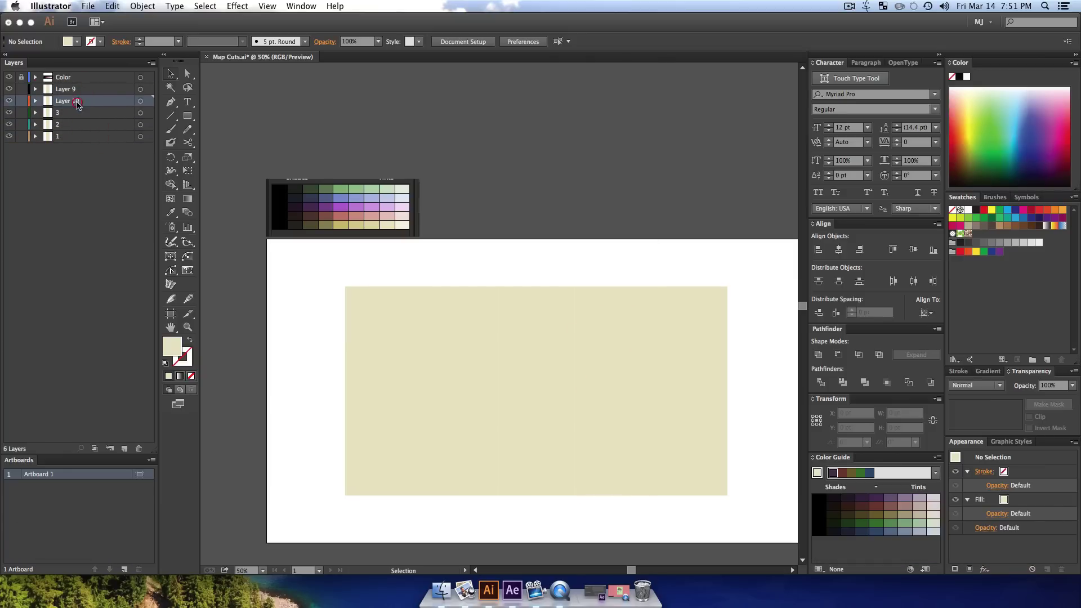
text(4)
double_click(66, 88)
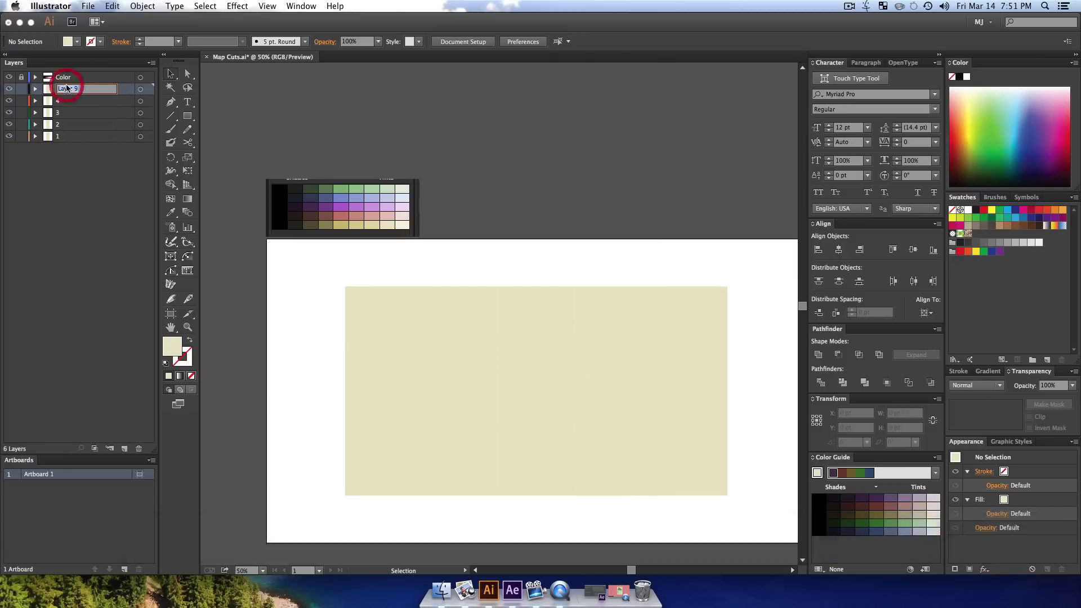
text(5)
click(103, 222)
click(8, 88)
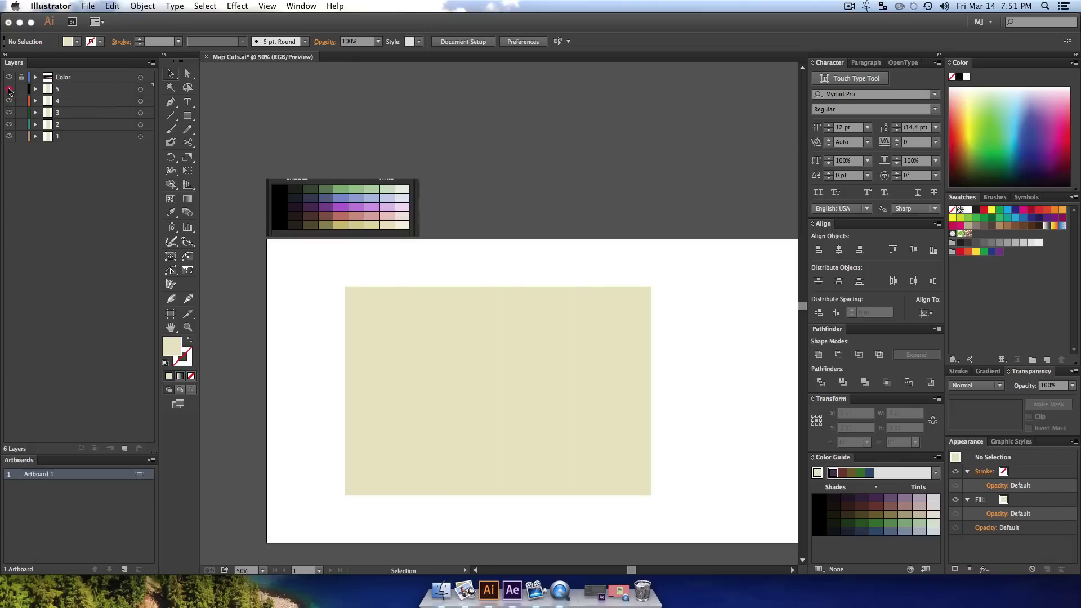
click(8, 88)
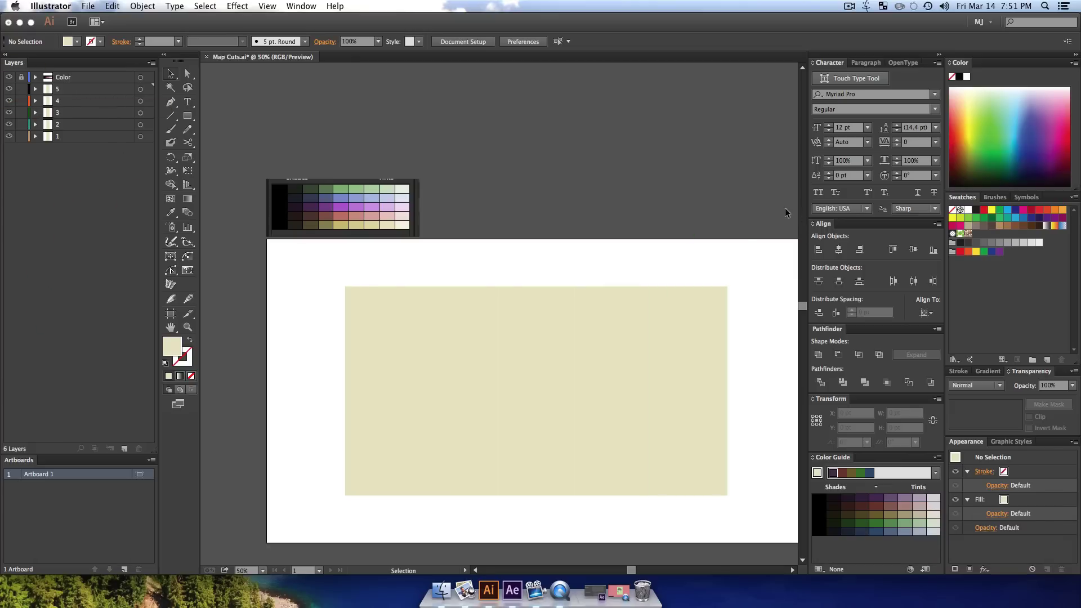
- Save the strip file, then save a copy on the Desktop as Map Graphics 2.ai in Adobe Illustrator format
key(super+s)
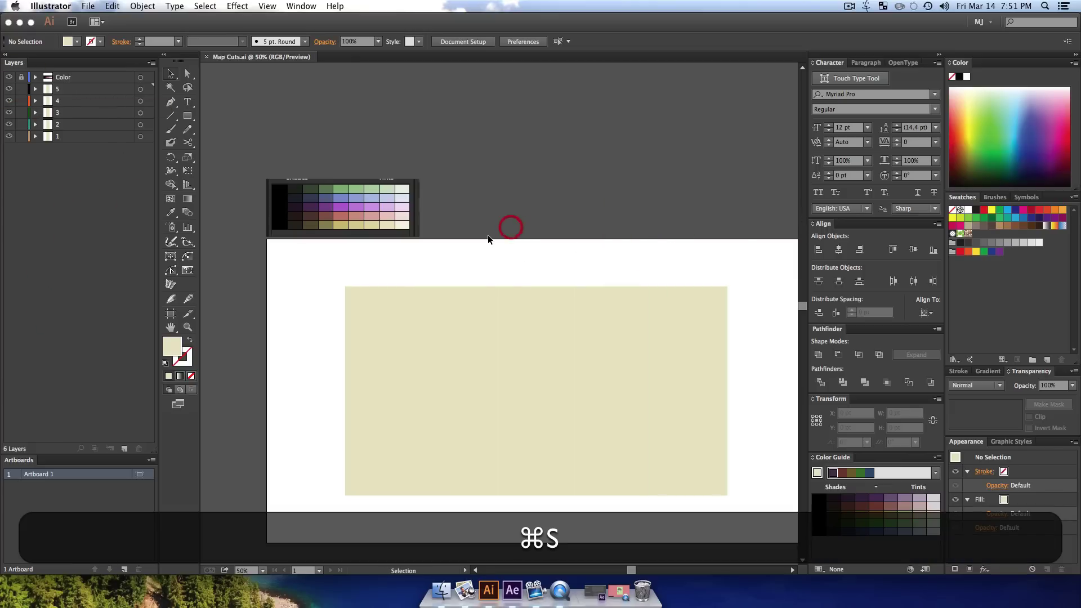
key(shift+super+s)
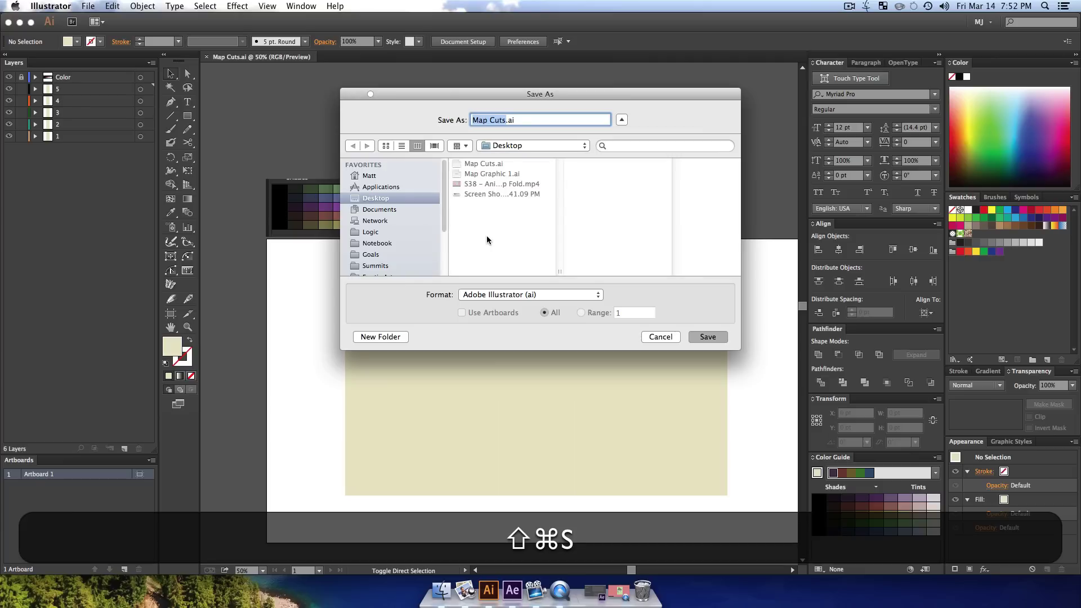
key(Right)
key(BackSpace)
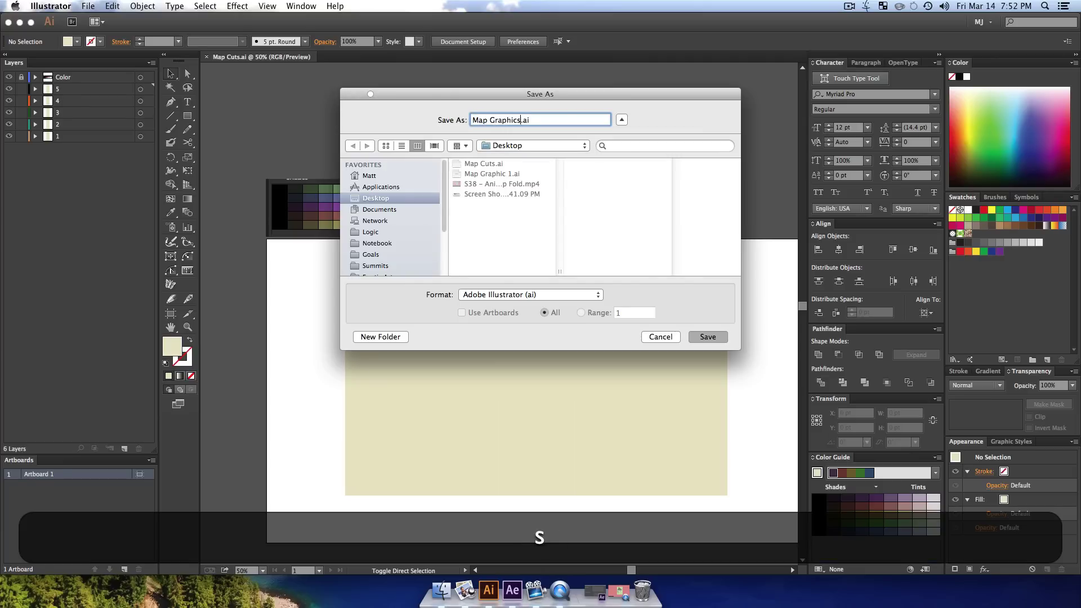
key(Return)
key(Return)
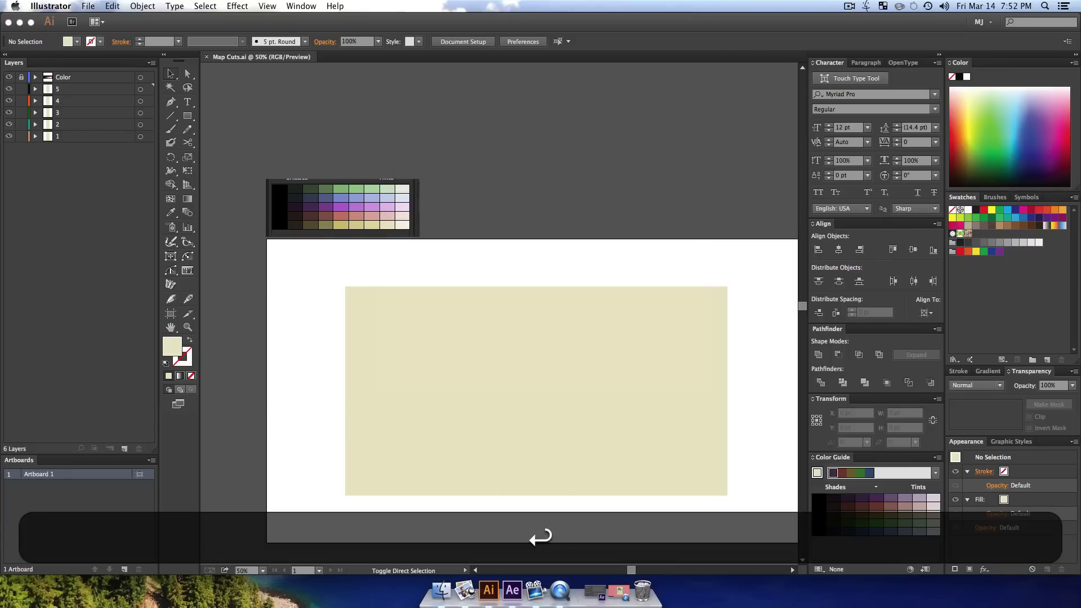
- Delete the two leftmost strips and the rightmost strip, keeping only the strips on layers 3 and 4
drag(345, 270, 457, 391)
key(BackSpace)
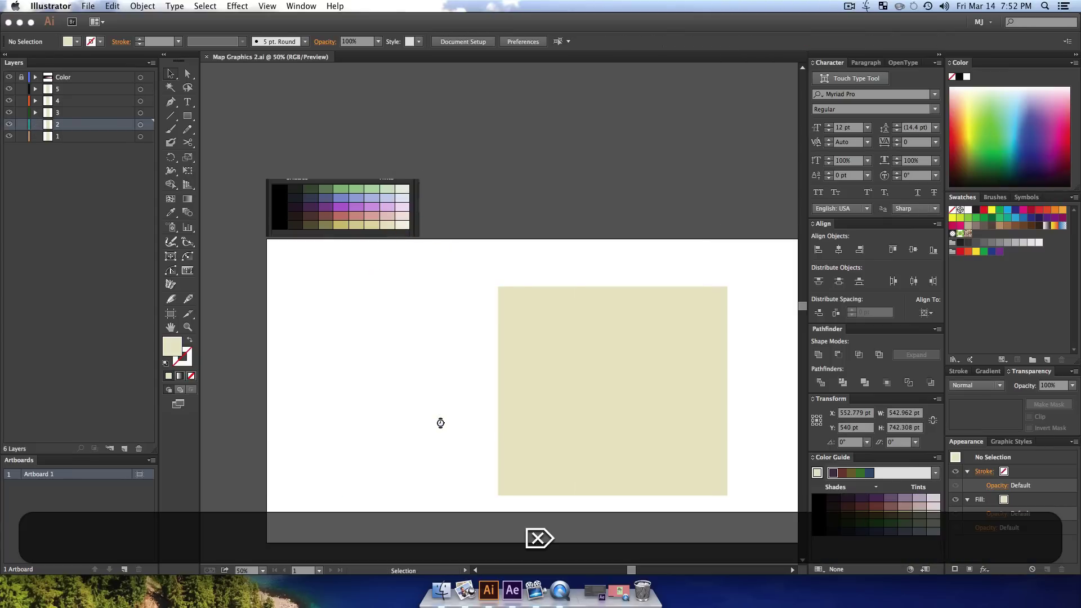
click(697, 374)
key(BackSpace)
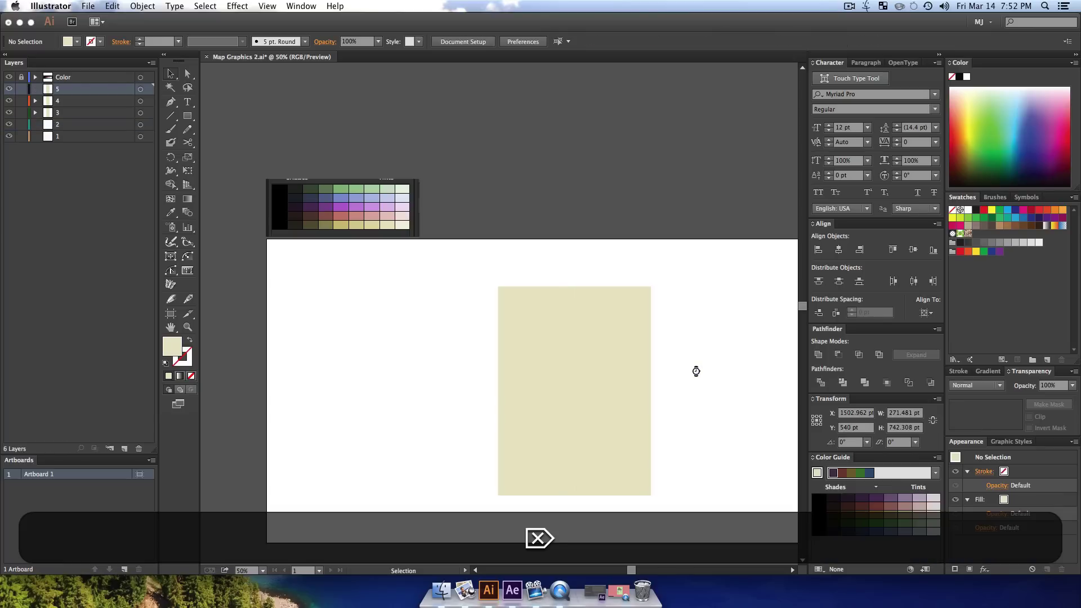
key(v)
click(450, 381)
- Open the recent file Map Graphic 1.ai
click(91, 6)
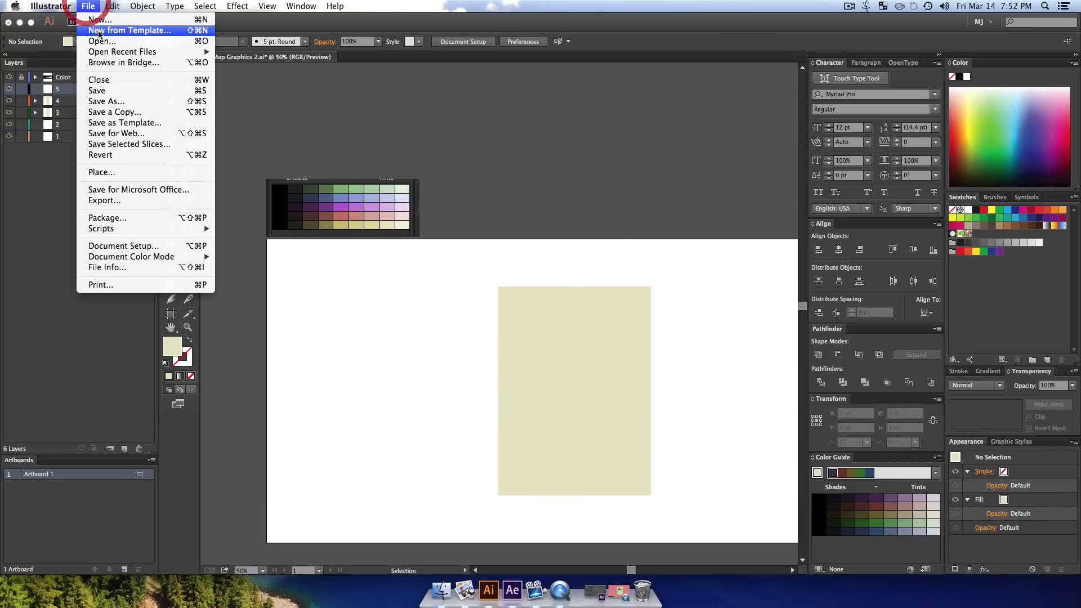
mouse_move(186, 51)
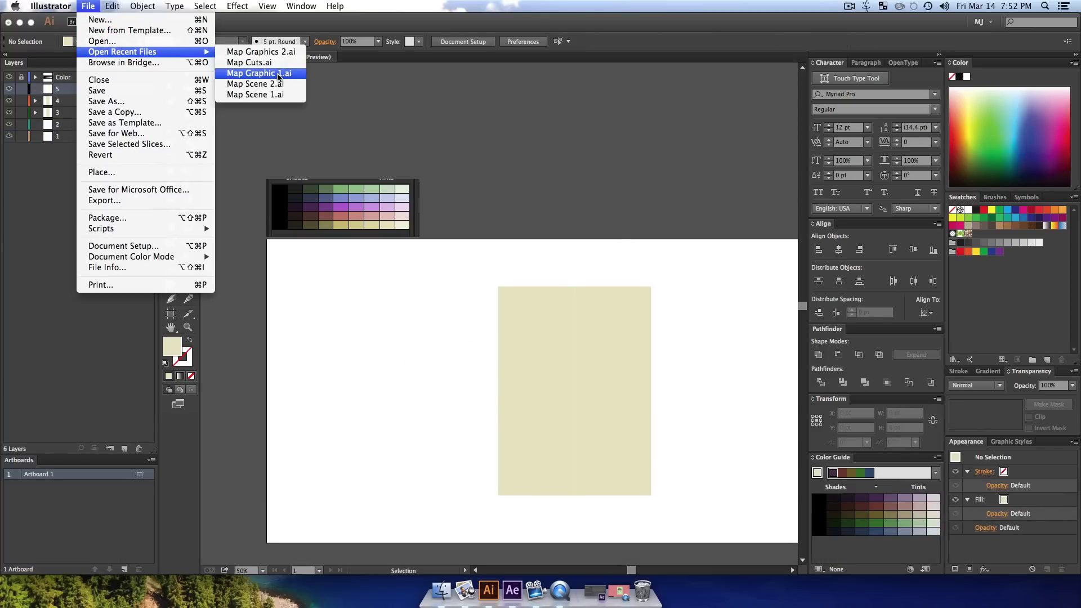
click(277, 76)
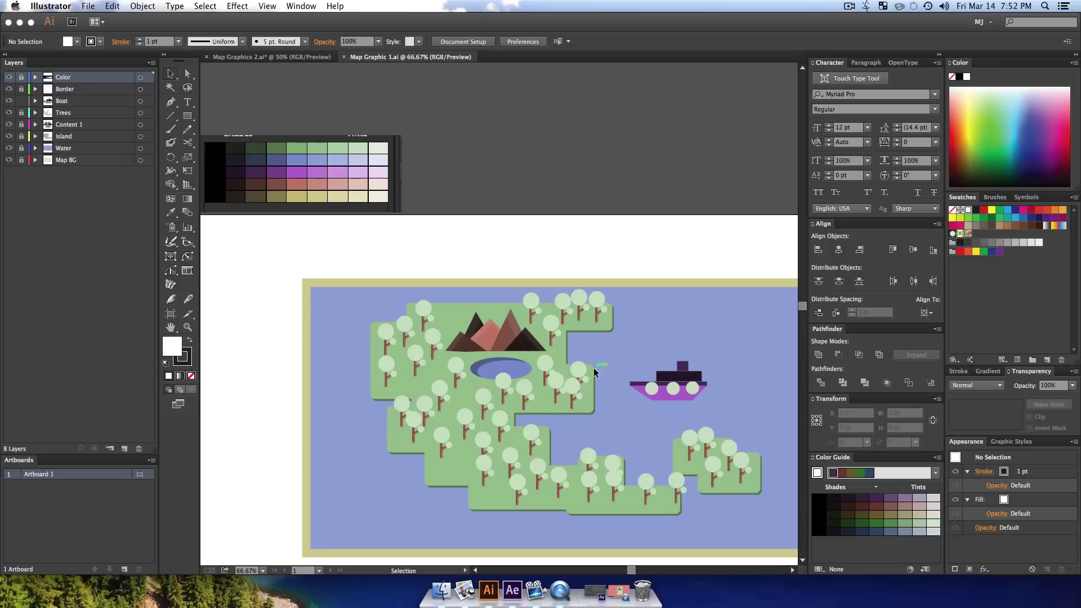
key(v)
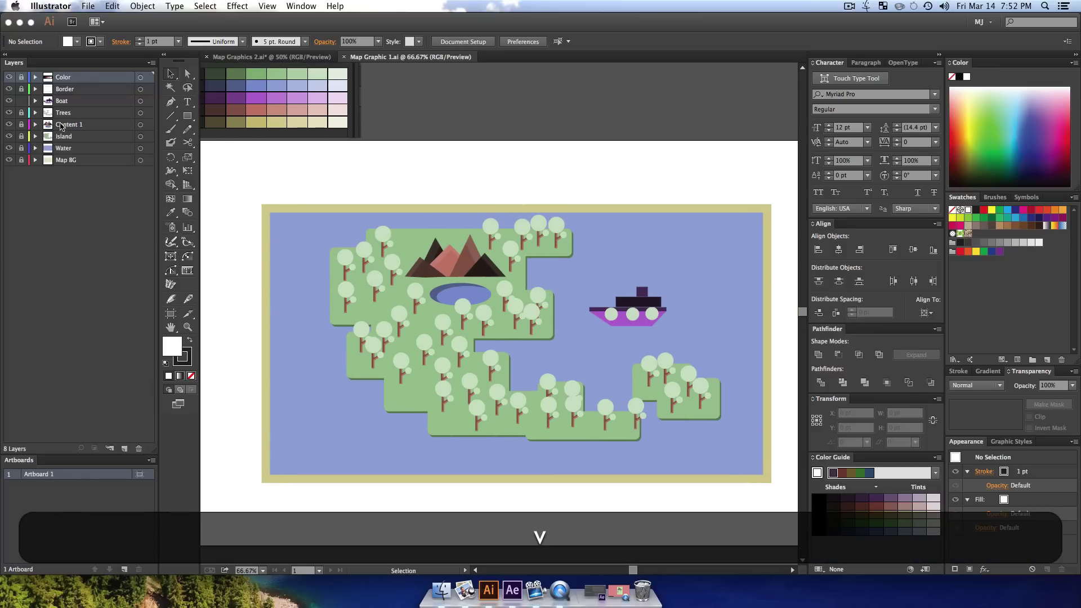
- Lock the Boat layer, unlock Content 1, and copy the mountains and lake
click(22, 101)
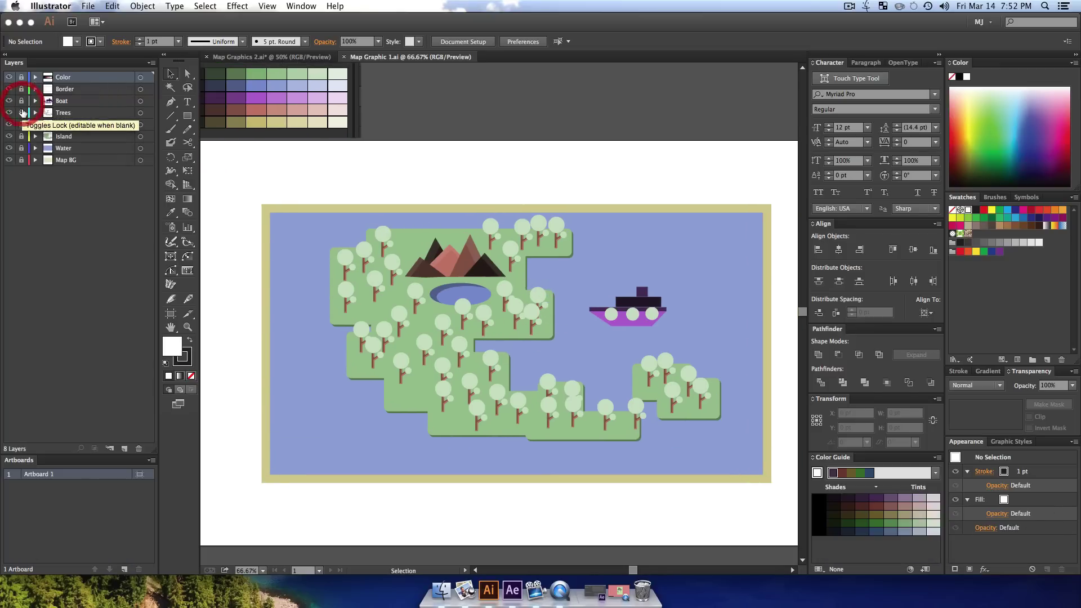
click(21, 124)
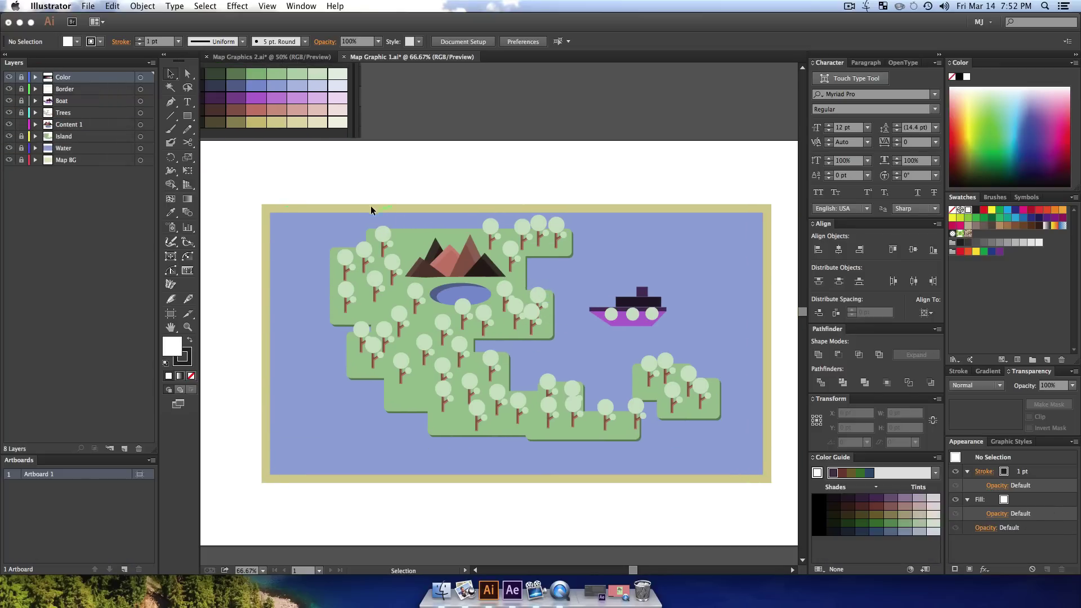
drag(544, 353, 545, 350)
key(super+c)
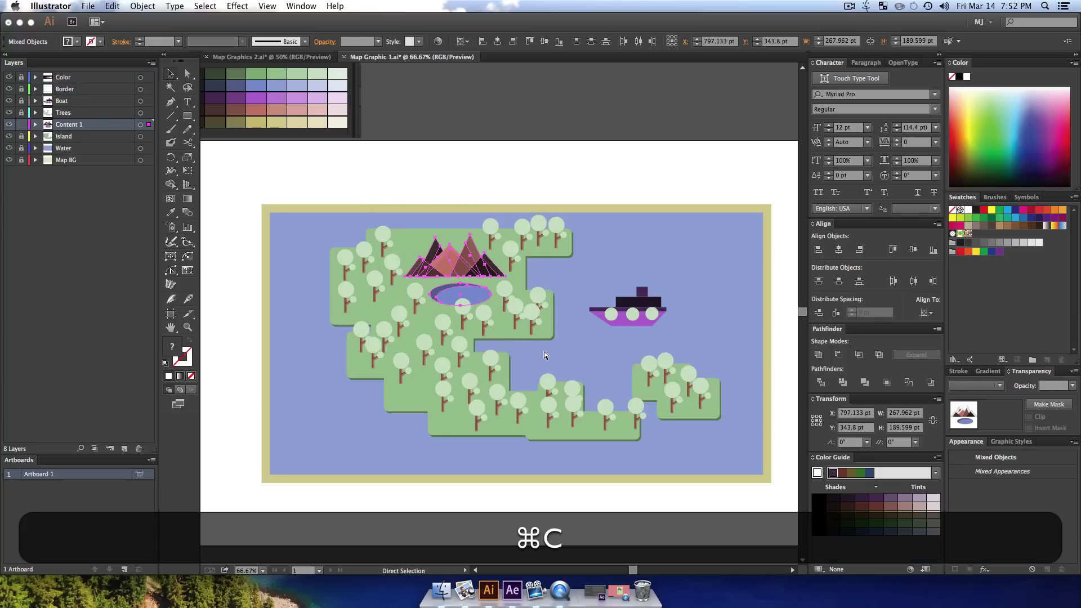
- Paste the mountains and lake into Map Graphics 2.ai and place them across the upper half of the two remaining strips
click(247, 57)
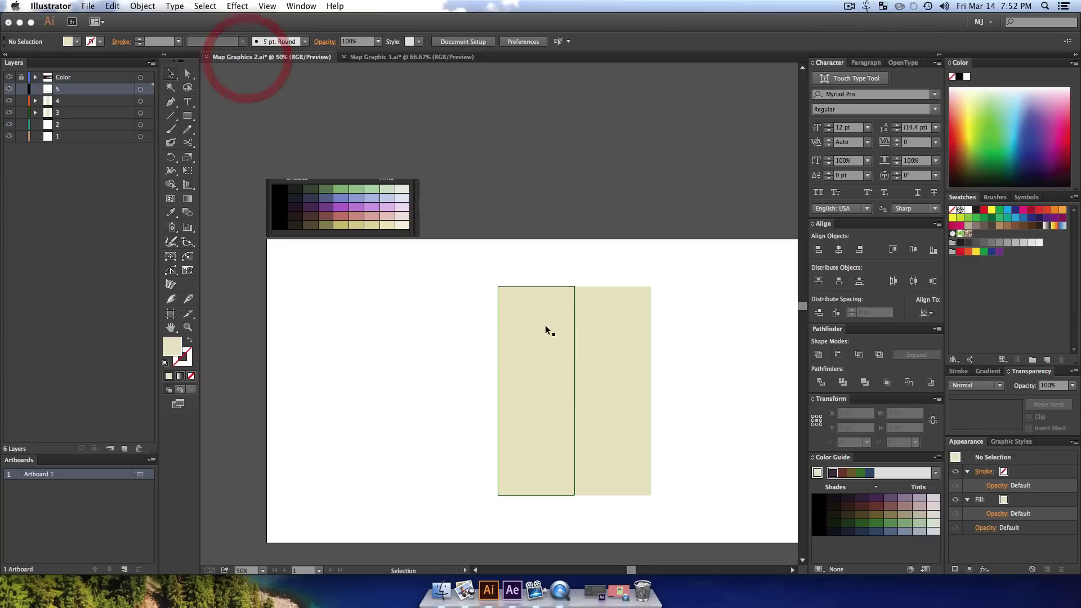
click(454, 307)
key(super+v)
drag(509, 311, 621, 318)
shift+click(574, 352)
mouse_move(583, 363)
mouse_down()
mouse_move(616, 363)
mouse_move(595, 359)
mouse_up()
click(747, 354)
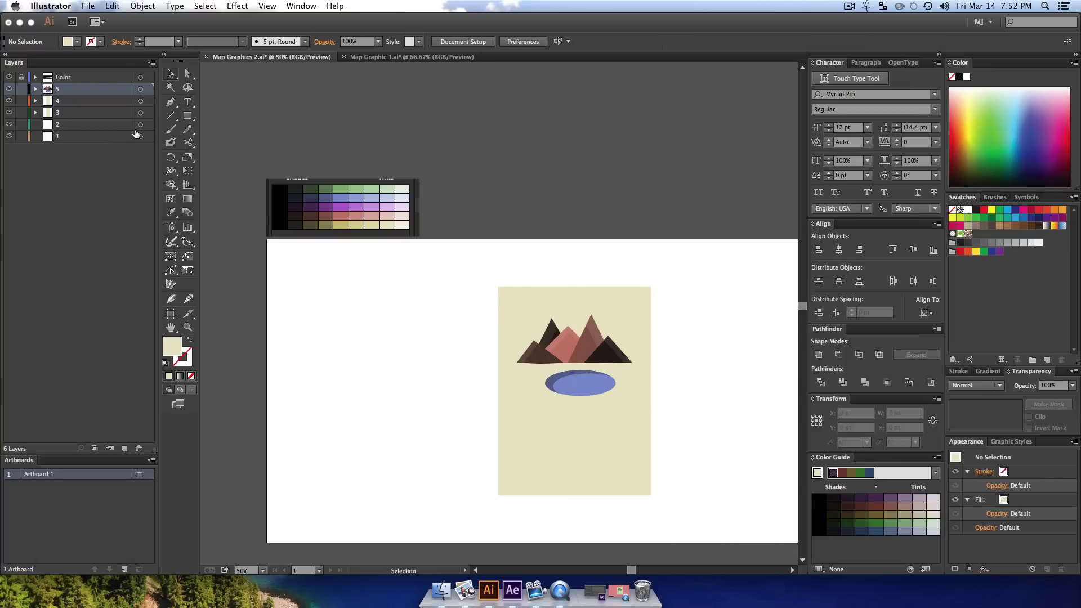
- In Map Graphic 1.ai, lock Content 1, unlock the Trees layer, and copy one tree from the island's west edge
click(383, 56)
click(269, 317)
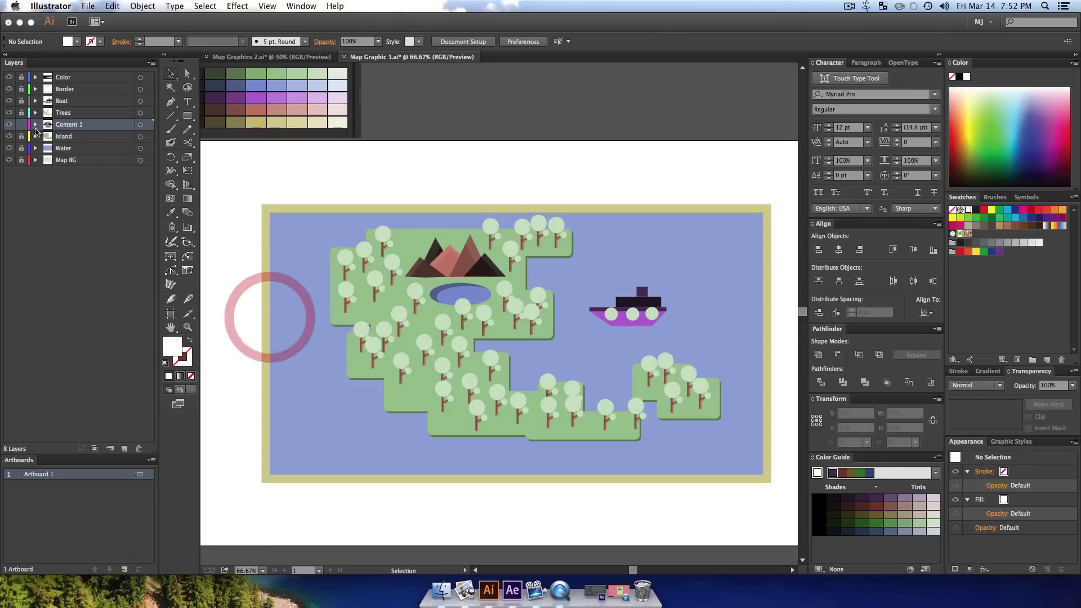
click(24, 125)
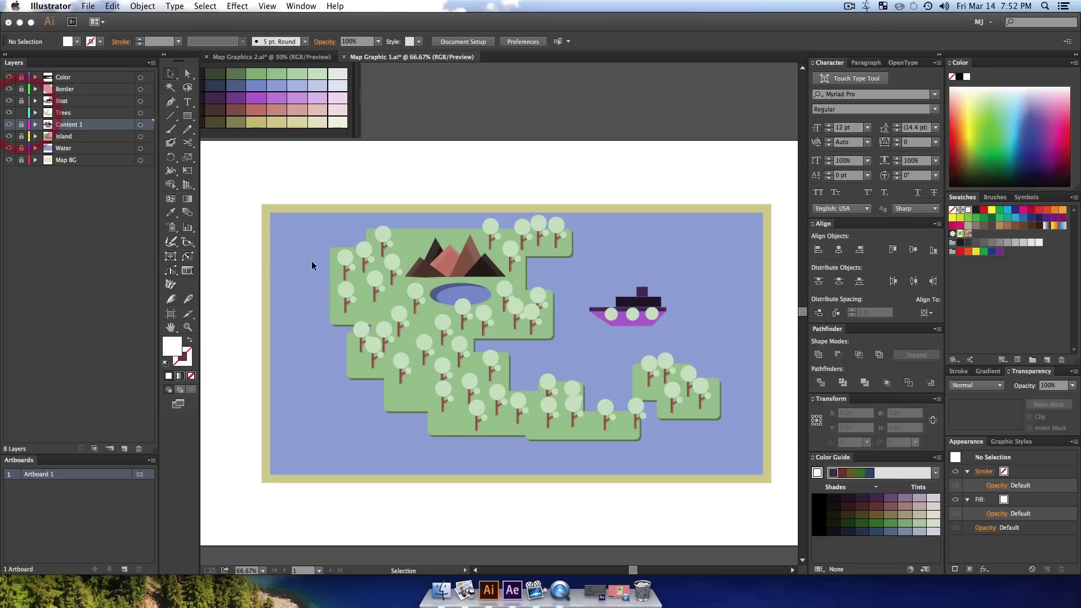
drag(350, 305, 352, 307)
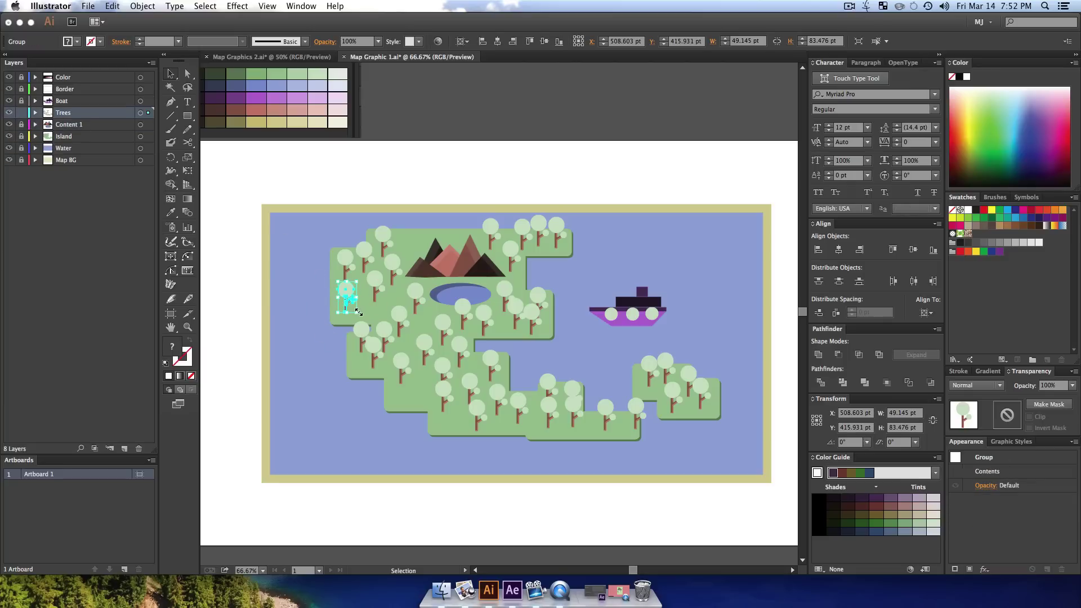
key(super+c)
- Paste the tree into Map Graphics 2.ai and arrange five copies in small, medium and large sizes around the mountains and lake
click(279, 57)
click(458, 379)
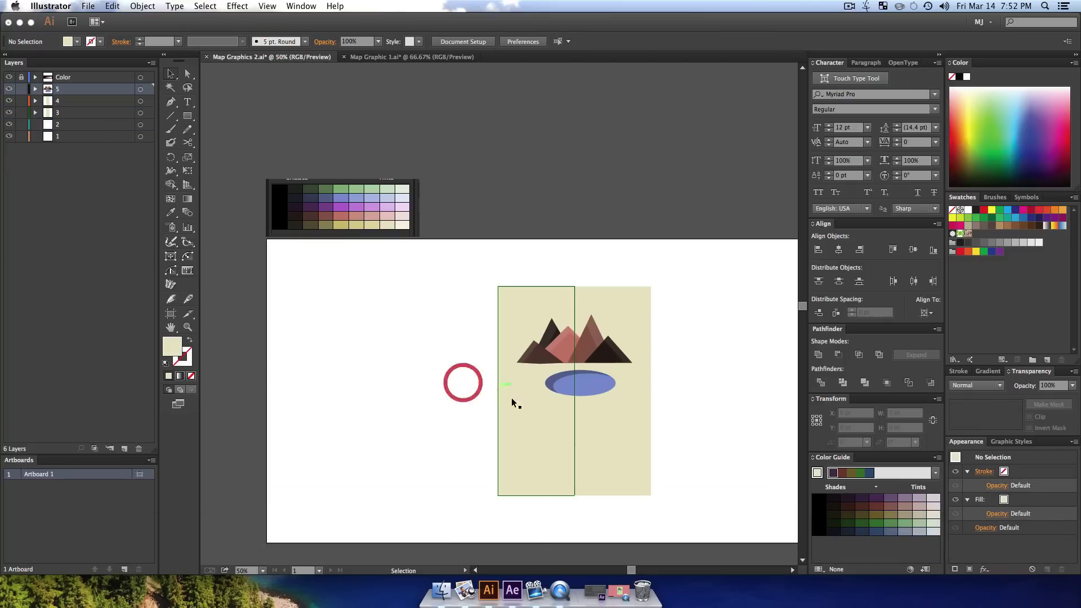
key(super+v)
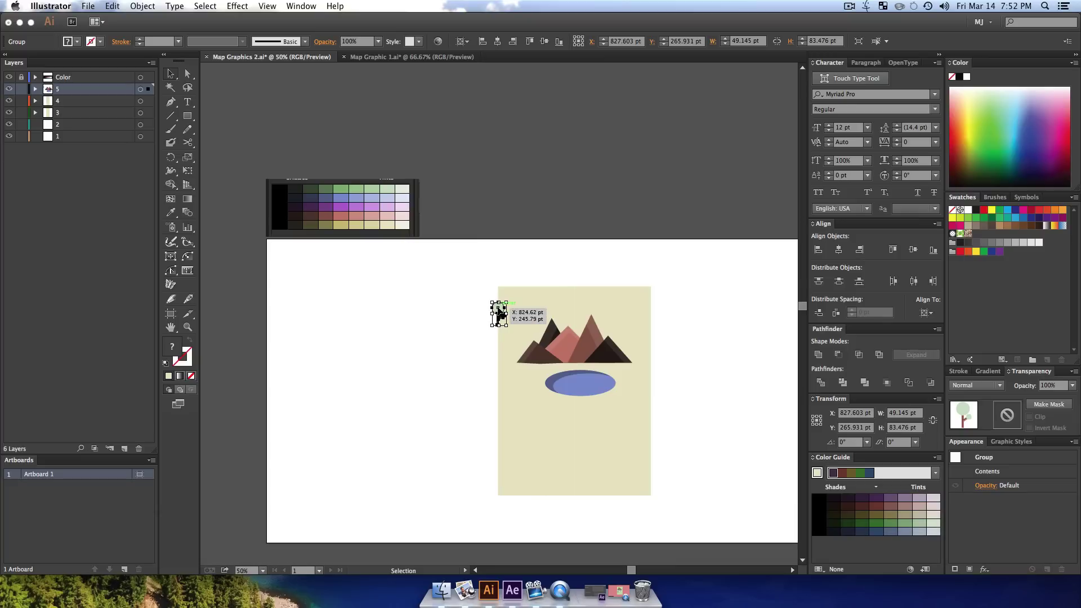
drag(499, 313, 510, 361)
drag(540, 392, 643, 365)
drag(643, 365, 615, 387)
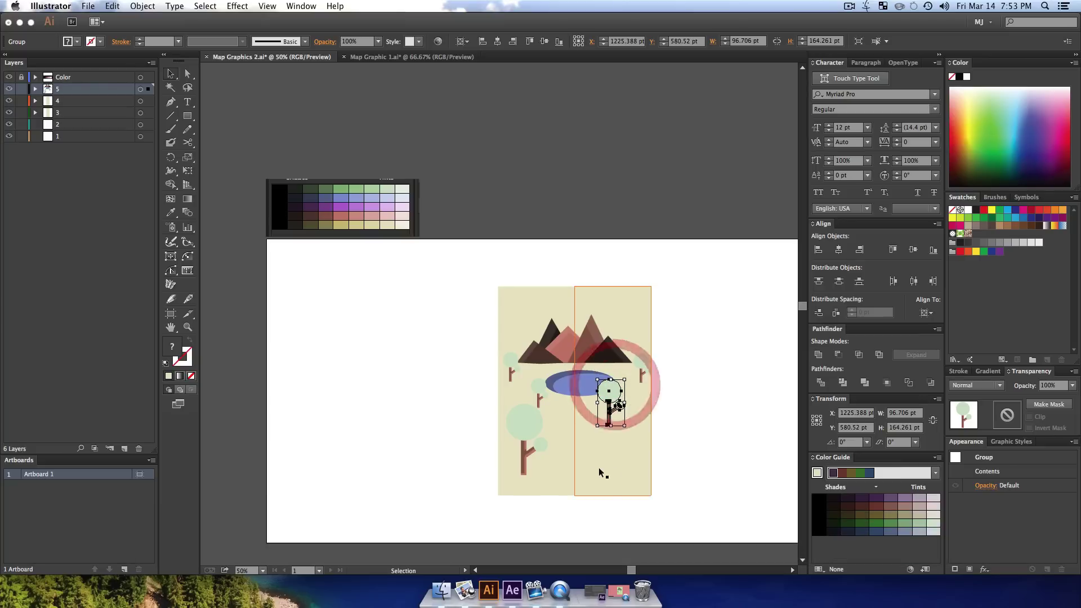
click(755, 453)
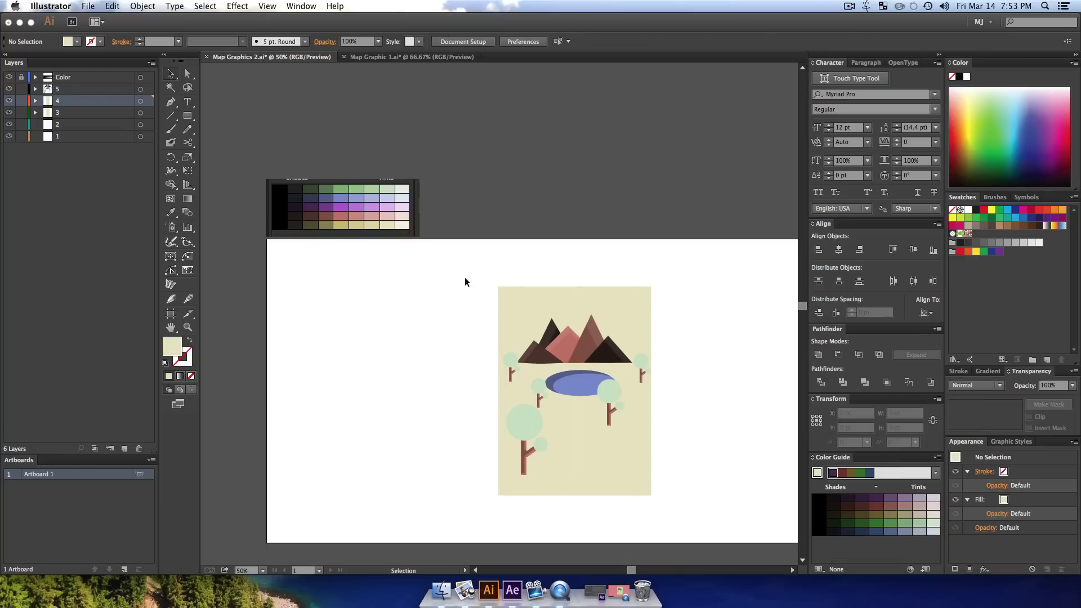
- Recolor both beige strips with a mid green sampled from the palette and unite them into one shape
drag(654, 299, 653, 298)
key(i)
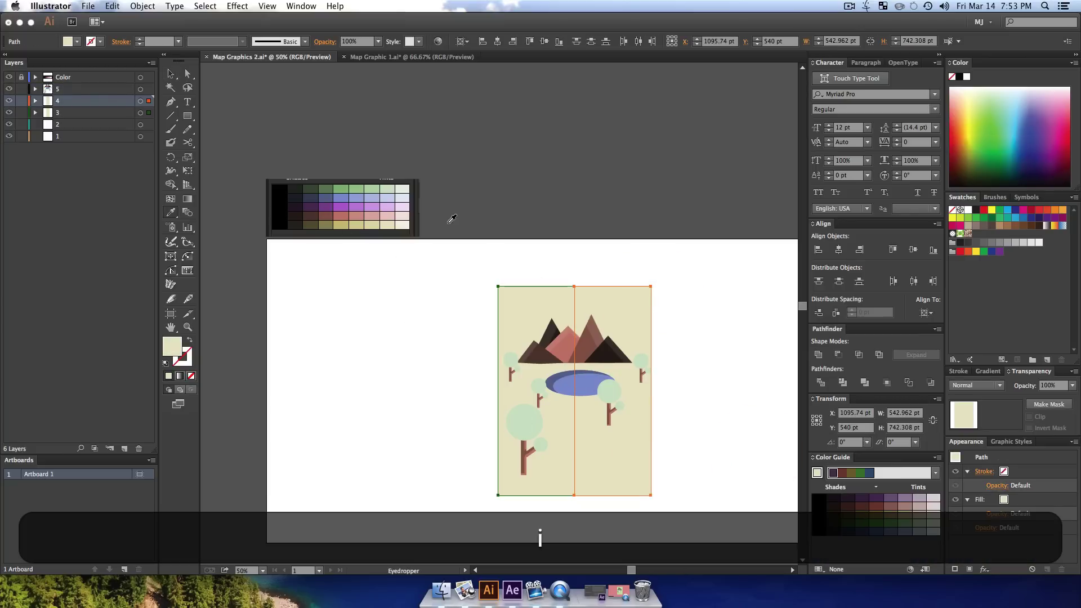
click(356, 185)
key(v)
click(428, 306)
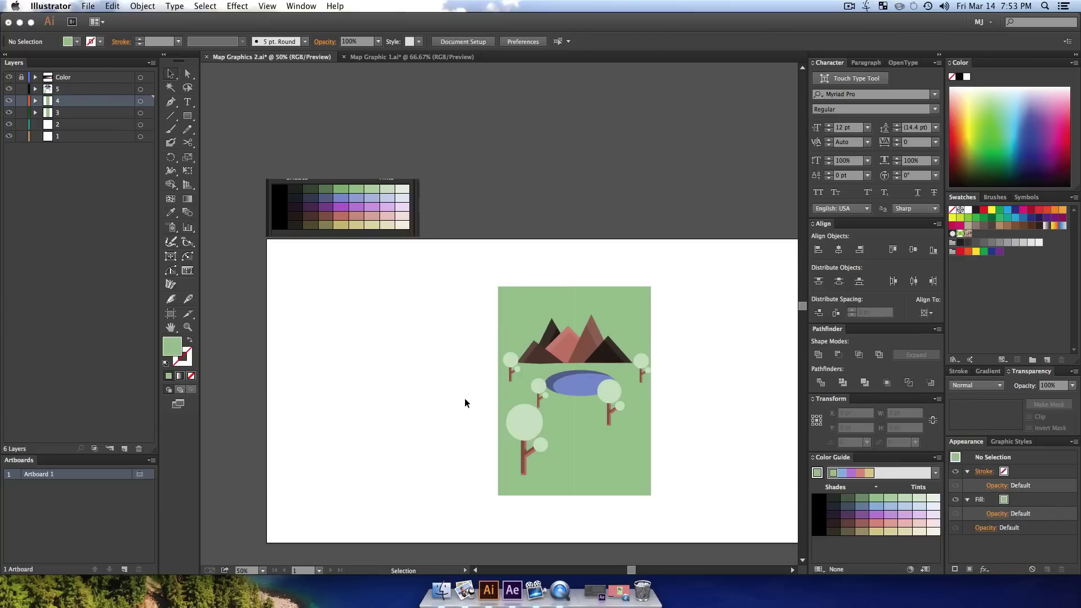
drag(641, 305, 641, 304)
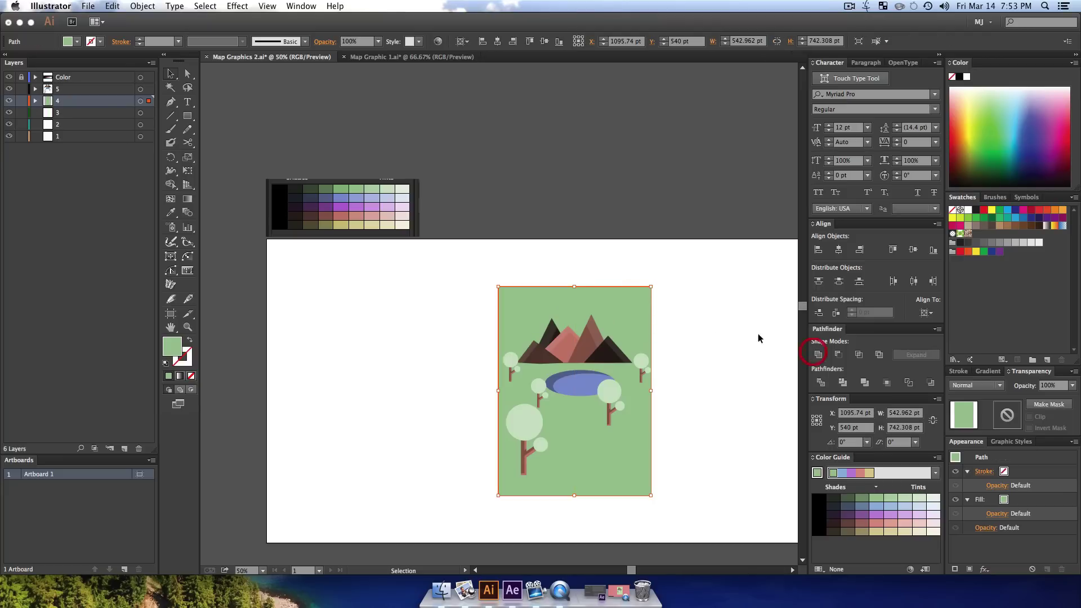
click(754, 314)
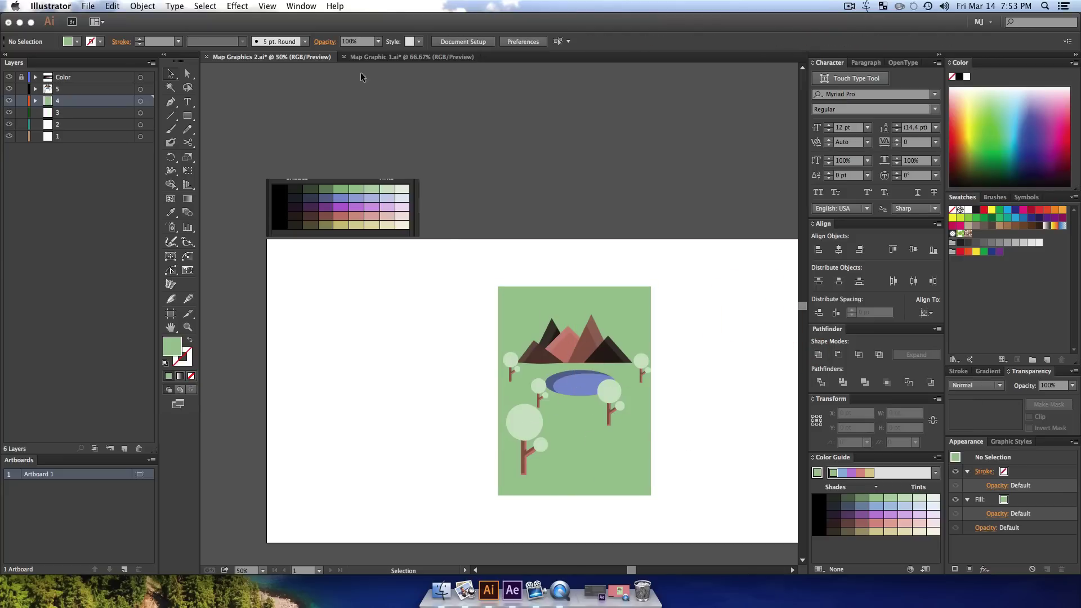
click(397, 59)
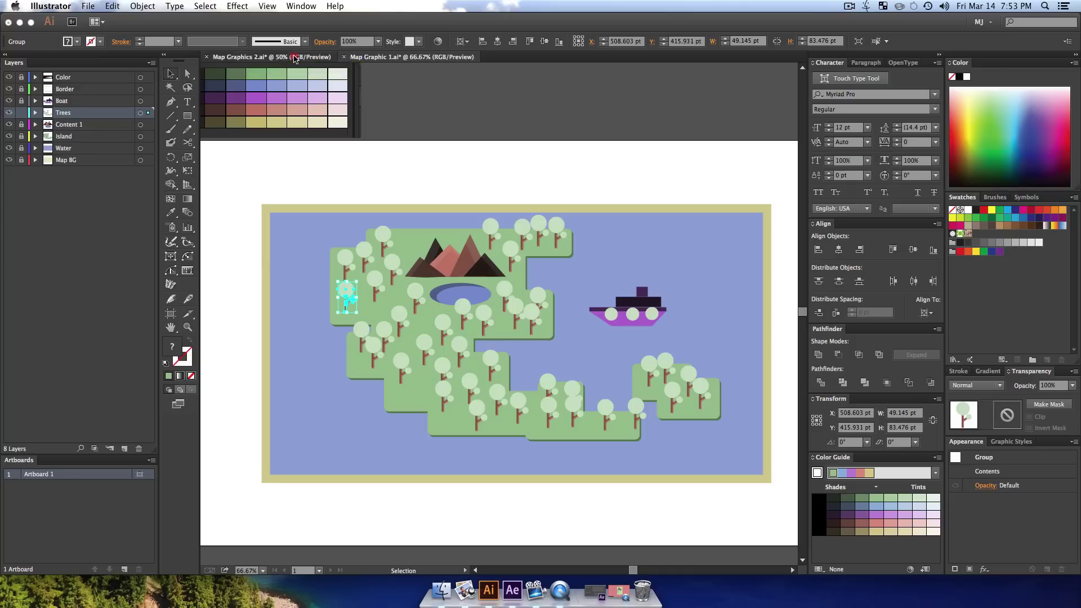
click(293, 57)
click(389, 349)
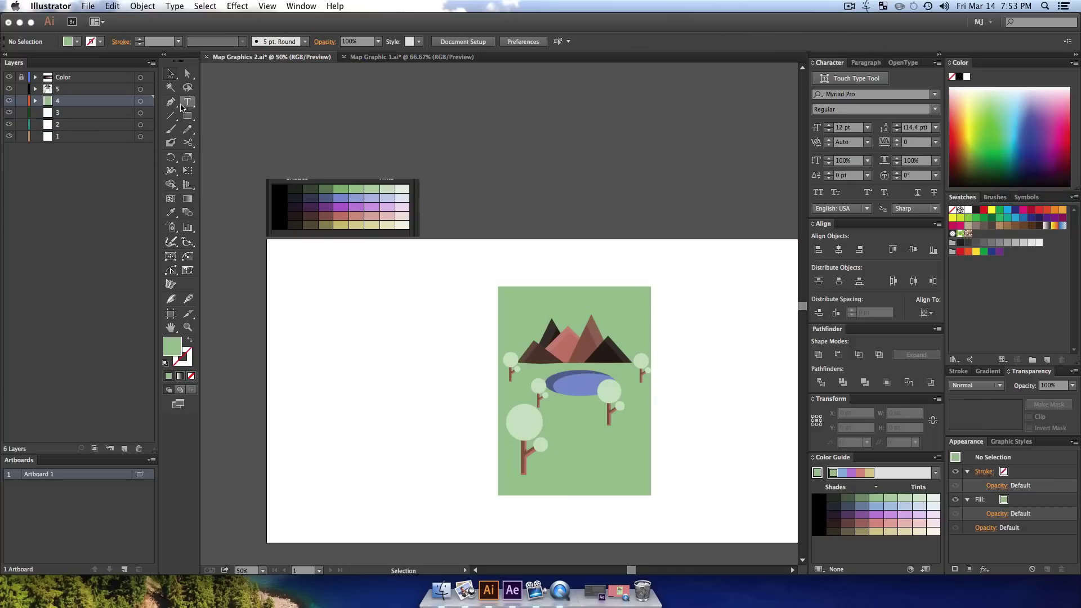
- Draw a text area about 558 by 206 pt below the lake, enter "WElcome to oarty Land" and set the font size to 50 pt
click(188, 101)
drag(551, 424, 708, 482)
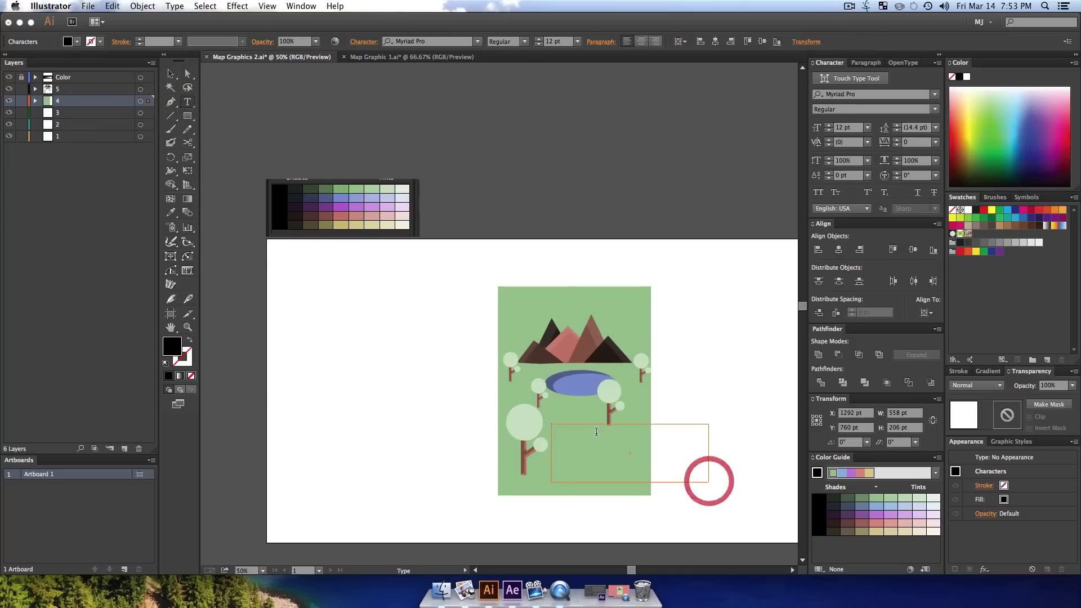
key(shift)
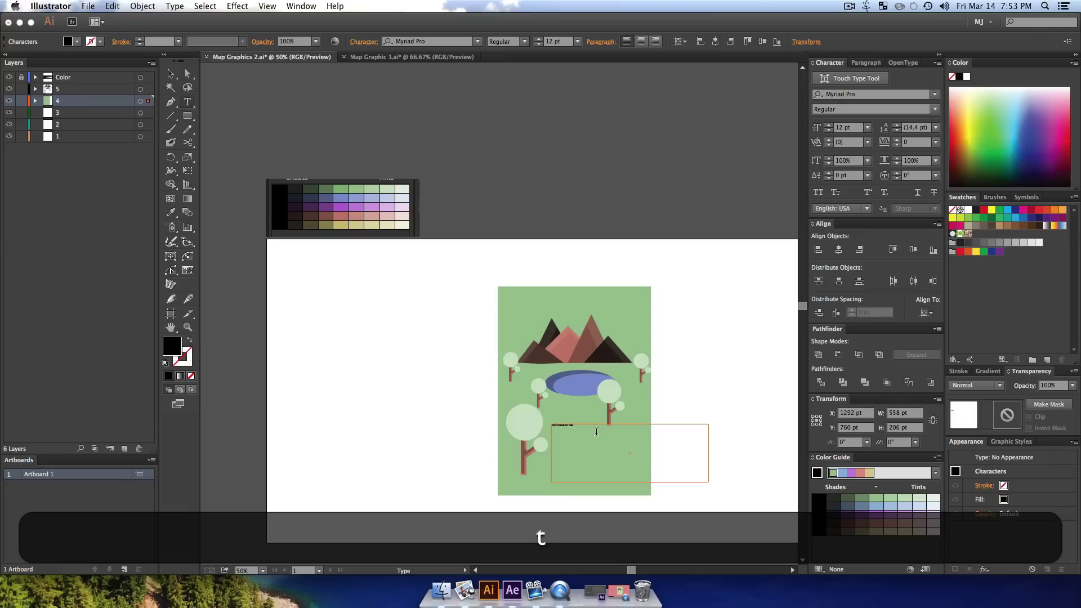
text(d)
key(super+a)
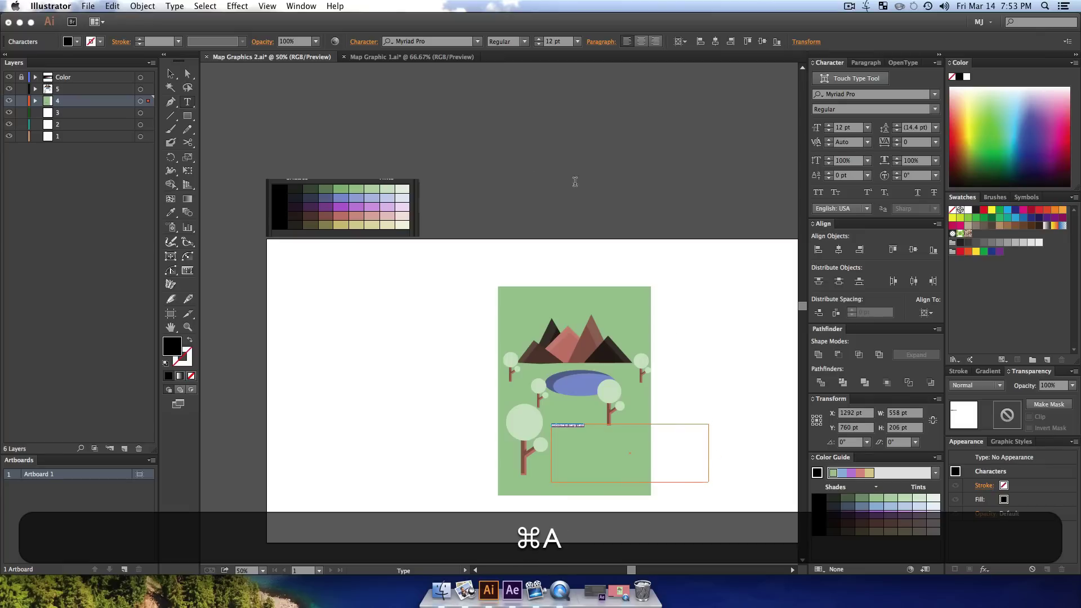
click(554, 41)
key(shift+Up)
key(shift+Up)
key(shift+Up)
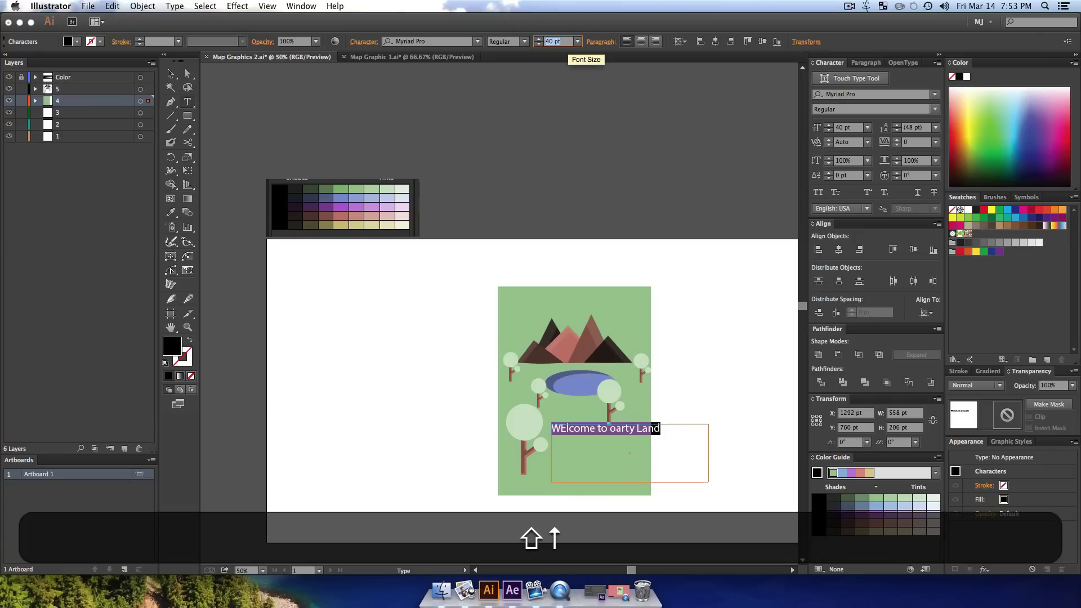
key(shift+Up)
- Replace the text with "Welcome" and "to Party Land" on two lines, and select all of it
click(688, 441)
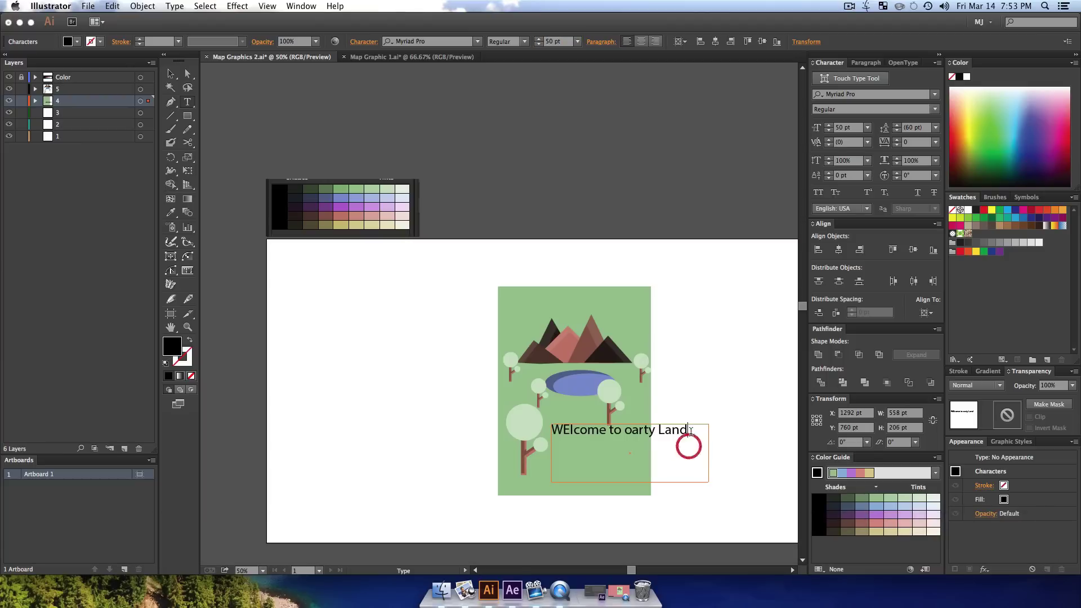
key(super+a)
text(We)
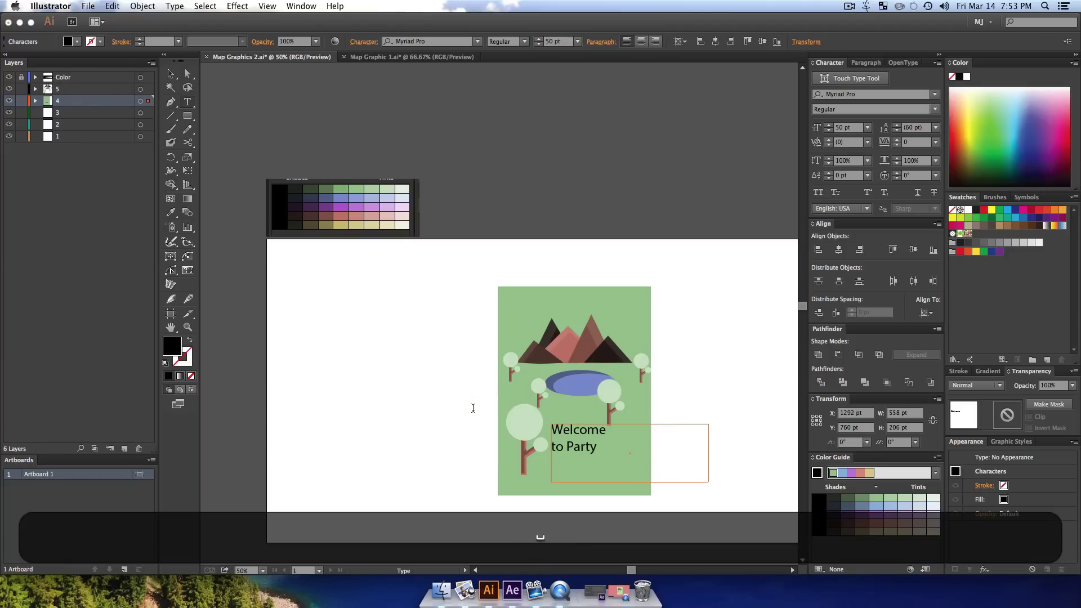
text(lcome)
key(Return)
text(to Party Land)
key(super+a)
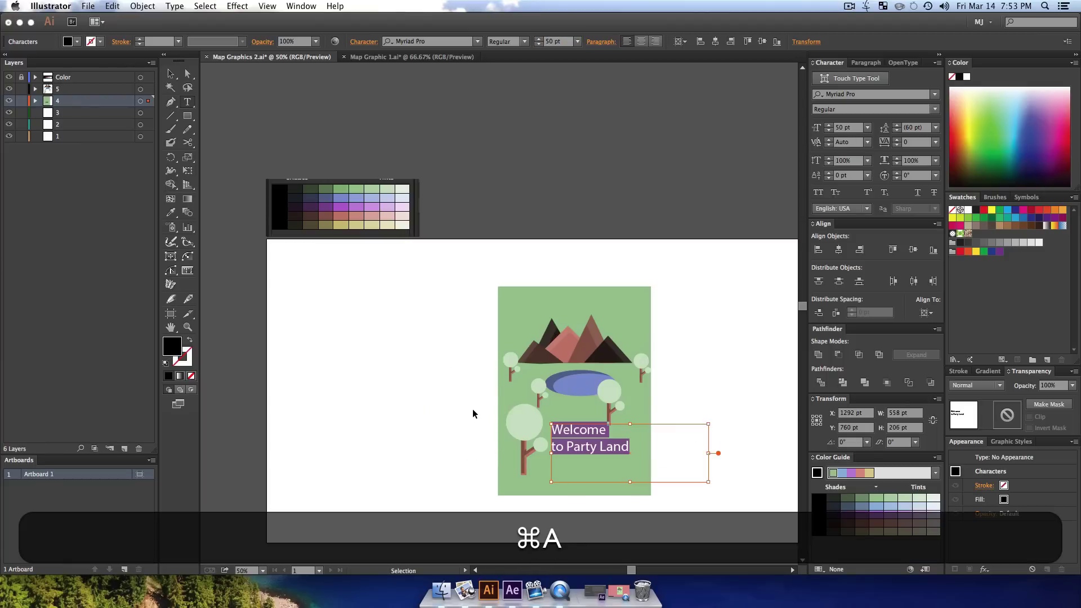
- Set the selected title text to the Blanch Caps font at 80 pt
click(436, 43)
text(blan)
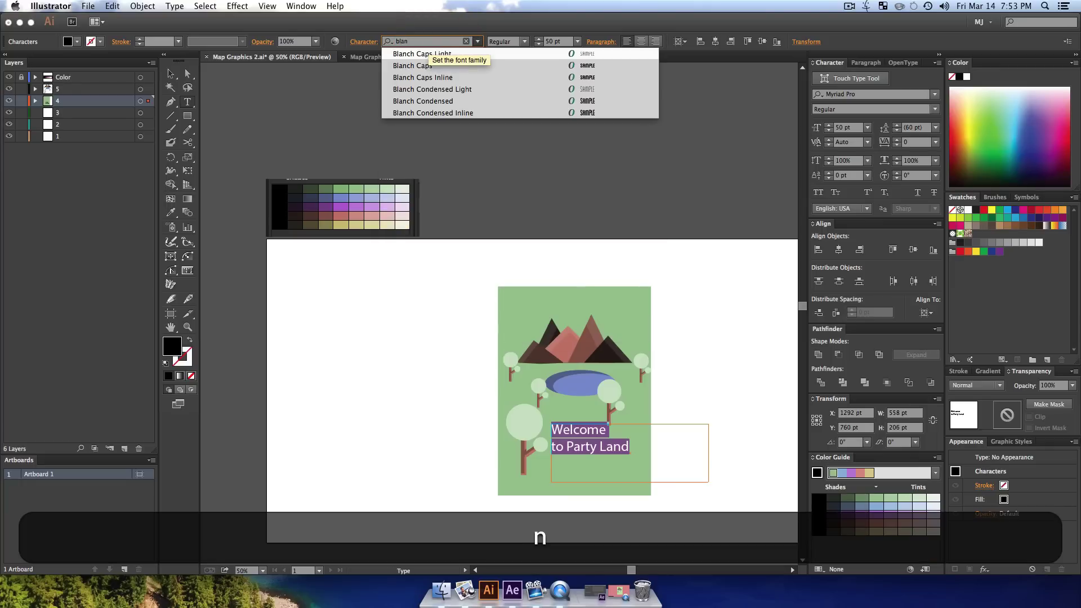
key(Down)
key(Return)
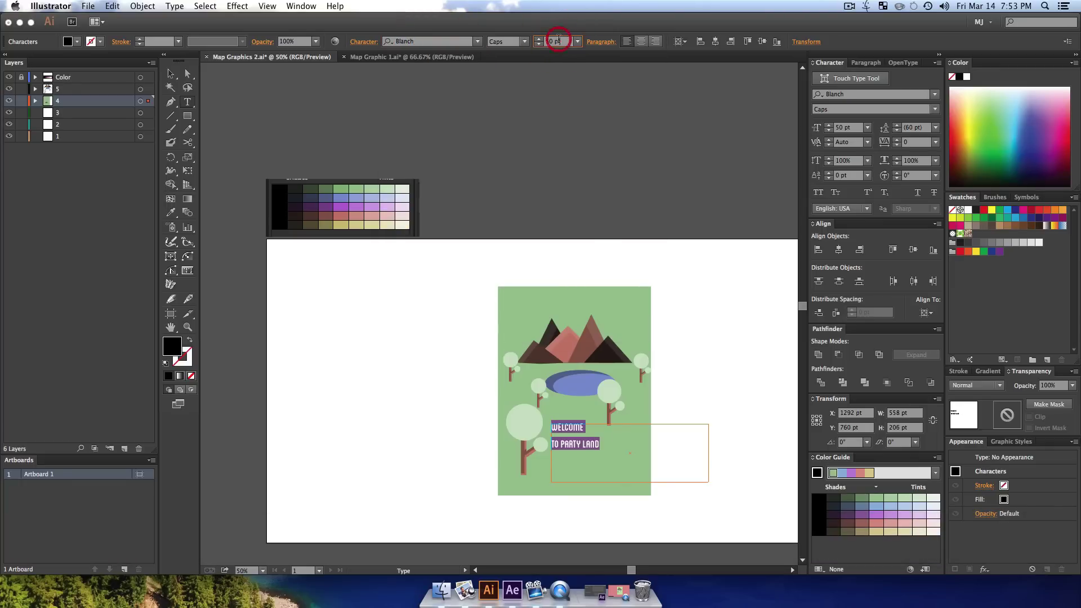
key(shift+Up)
key(shift+Up)
key(shift+Up)
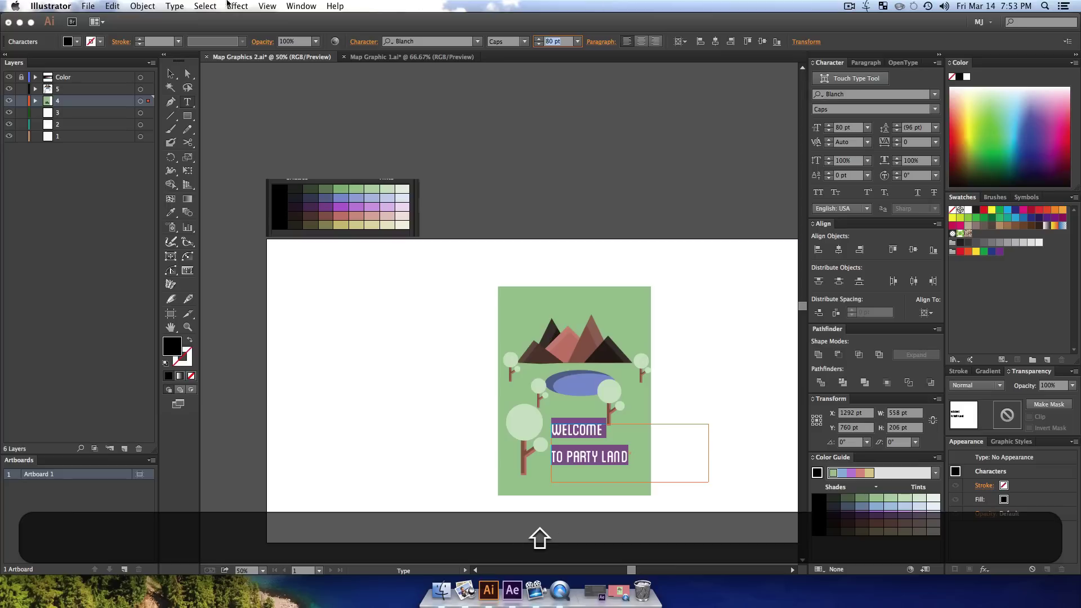
- Finish editing the title text and convert it to outlines
click(142, 6)
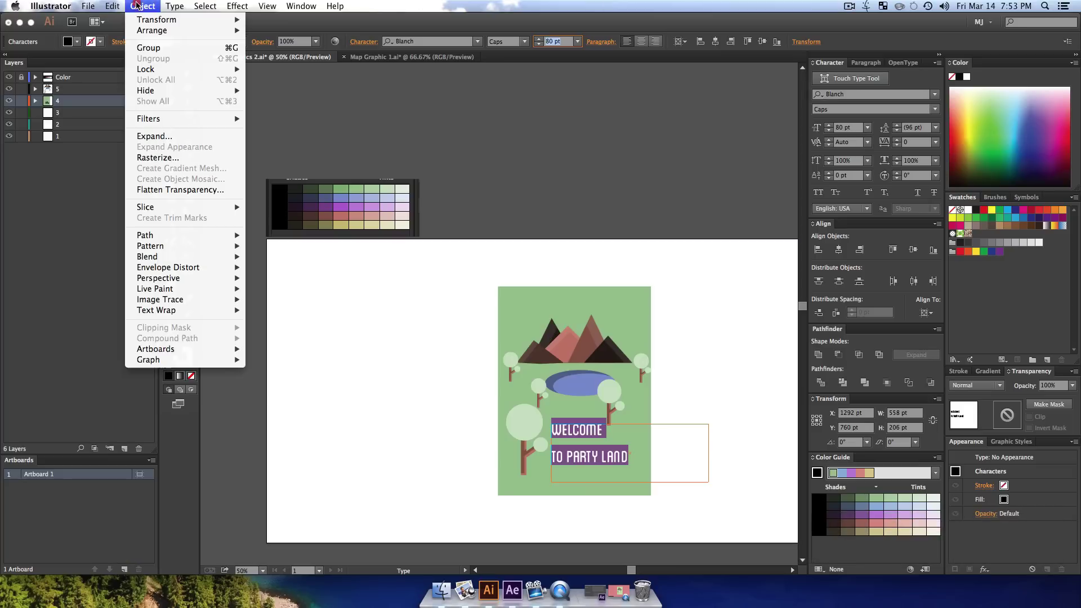
click(409, 424)
key(Escape)
click(328, 304)
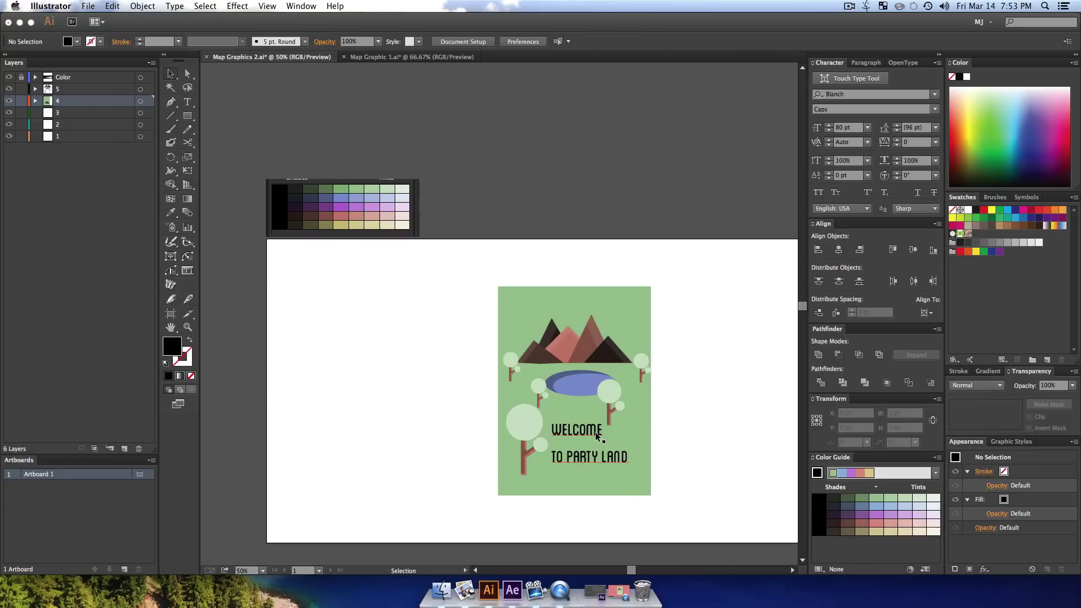
click(598, 437)
click(174, 5)
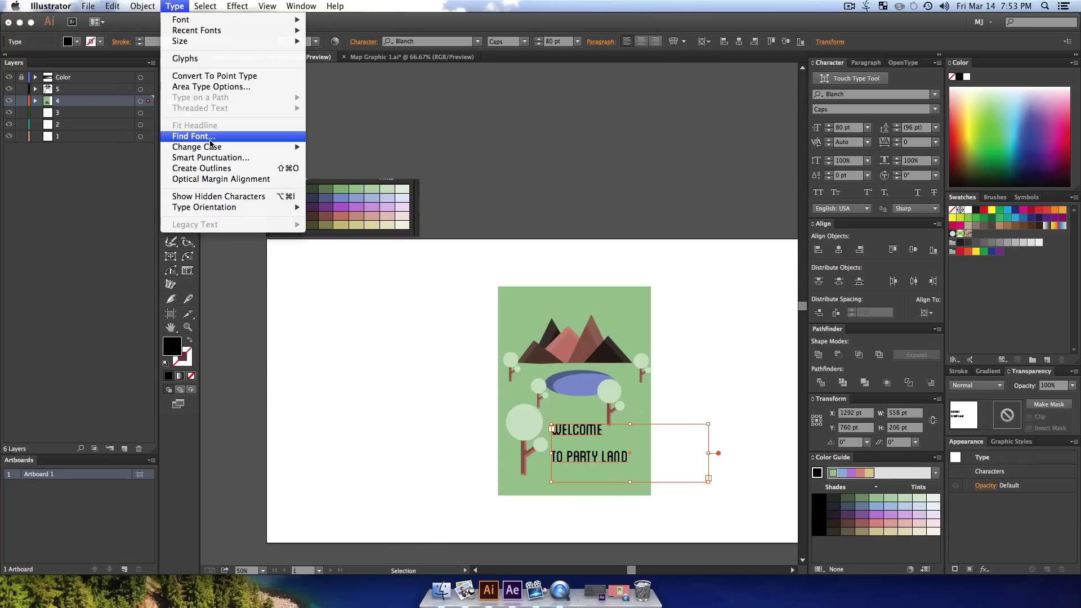
click(213, 167)
click(487, 452)
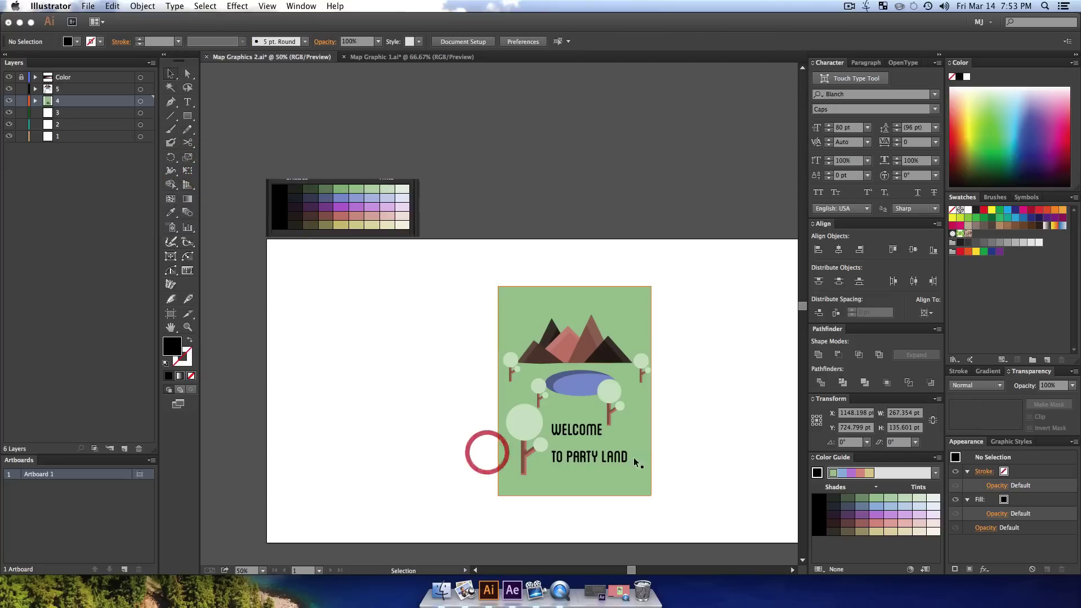
- Ungroup the title outlines, enlarge WELCOME to match the width of TO PARTY LAND, and group both lines again
click(601, 442)
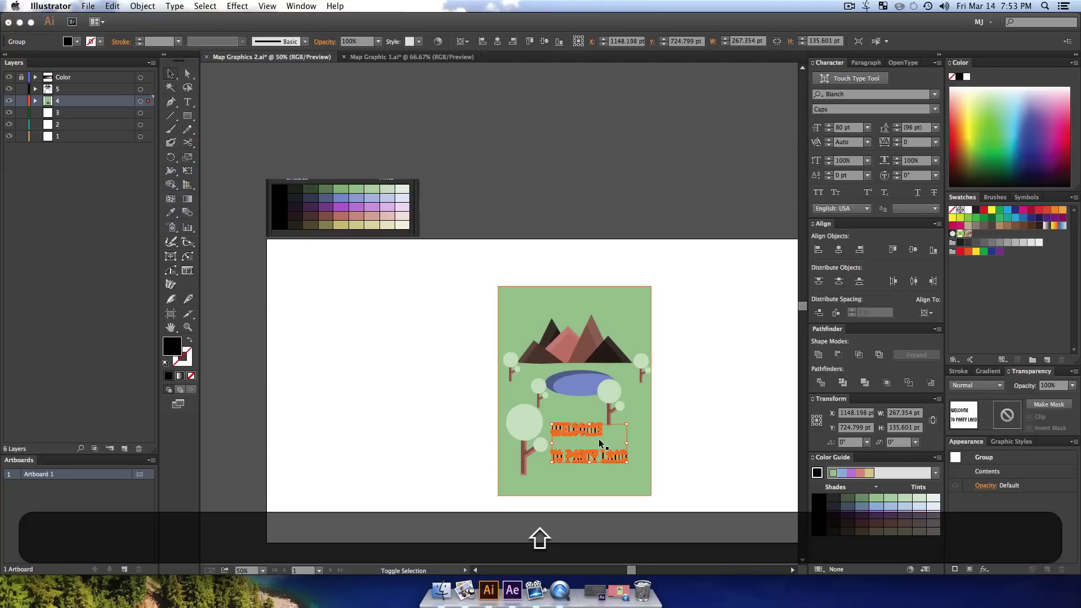
key(super+shift+g)
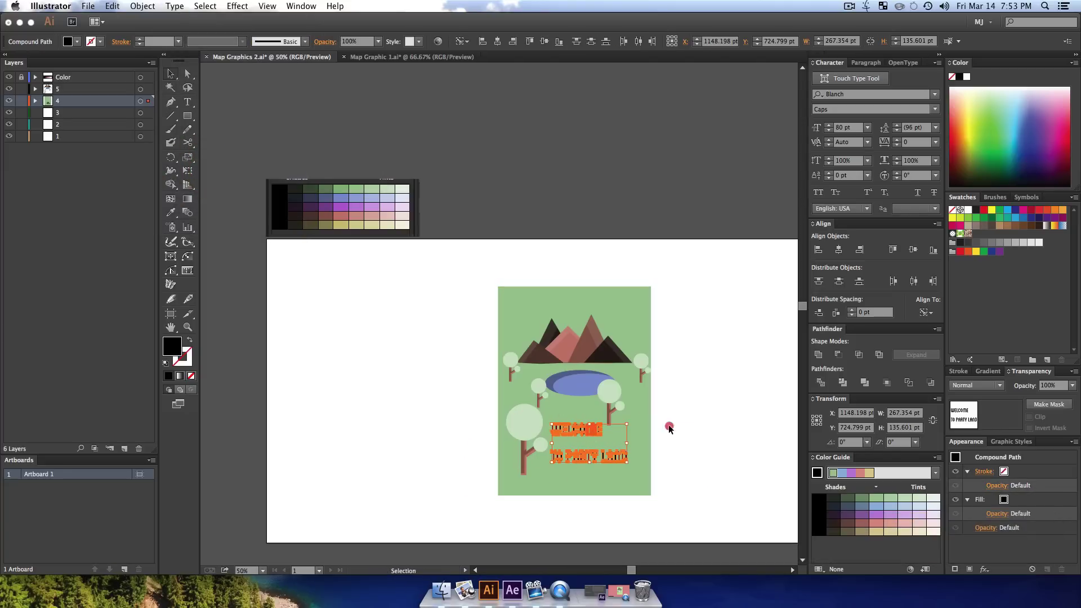
click(669, 428)
click(563, 430)
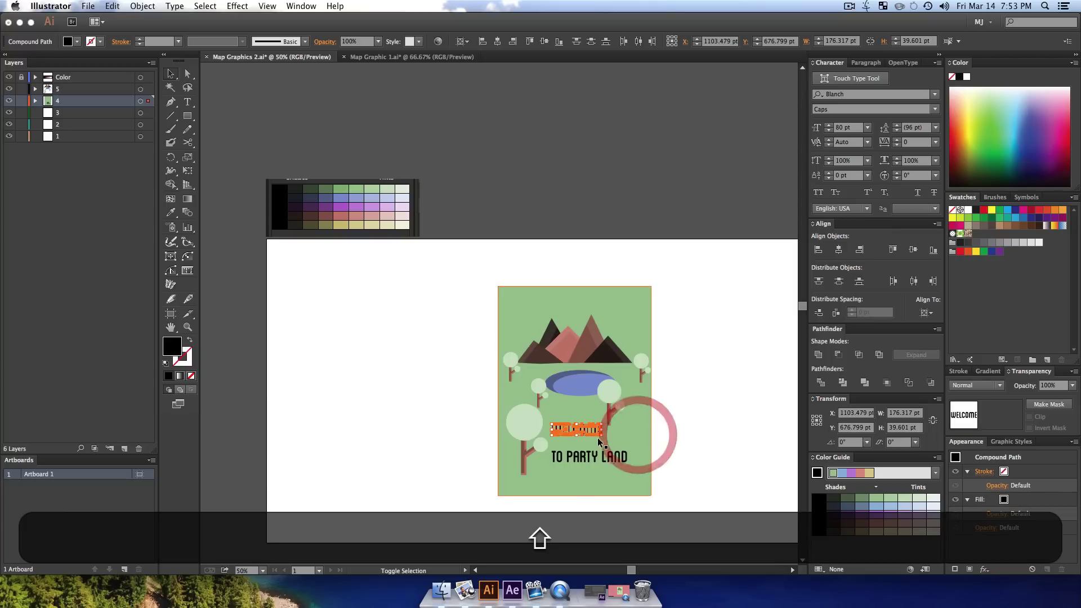
drag(600, 438, 554, 432)
key(cmd+g)
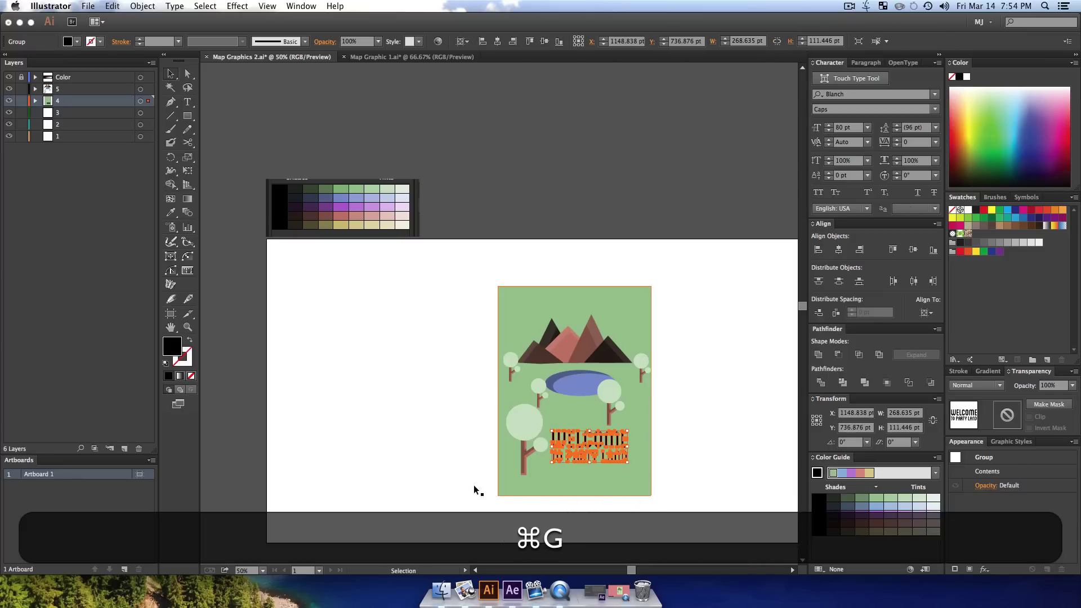
- Recolor the title group with a pale cream sampled from the palette and move it to the cover's lower-right corner
key(cmd+i)
key(i)
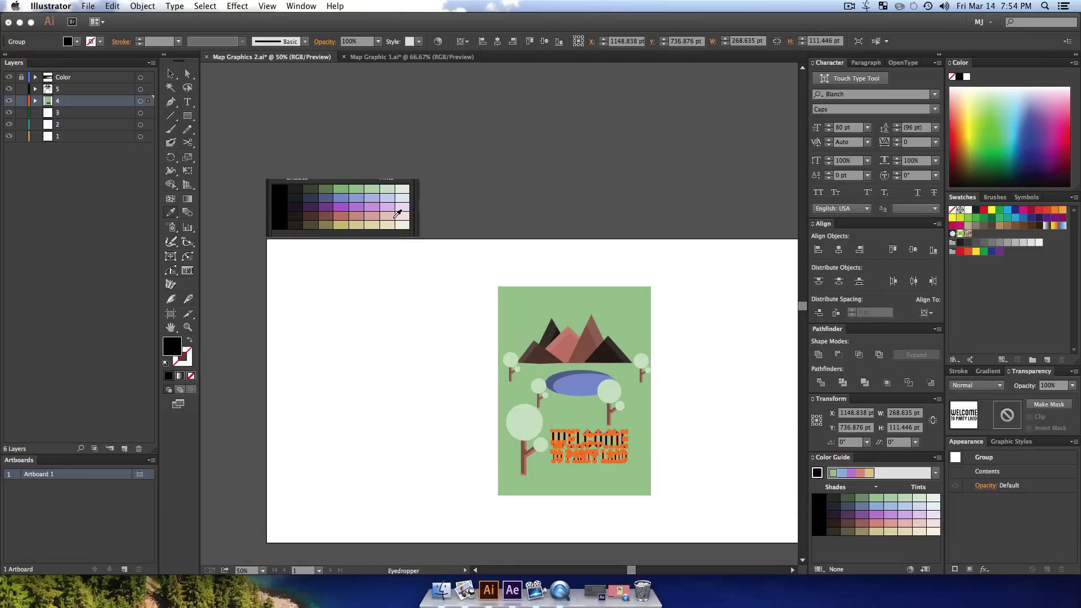
click(403, 221)
key(v)
click(388, 374)
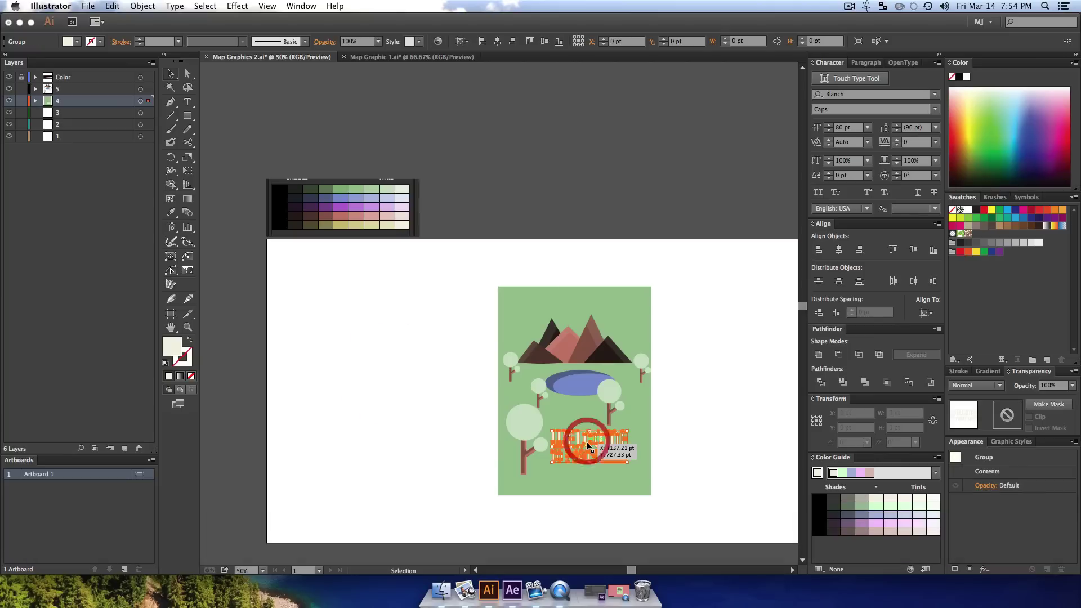
drag(586, 442, 598, 460)
click(755, 437)
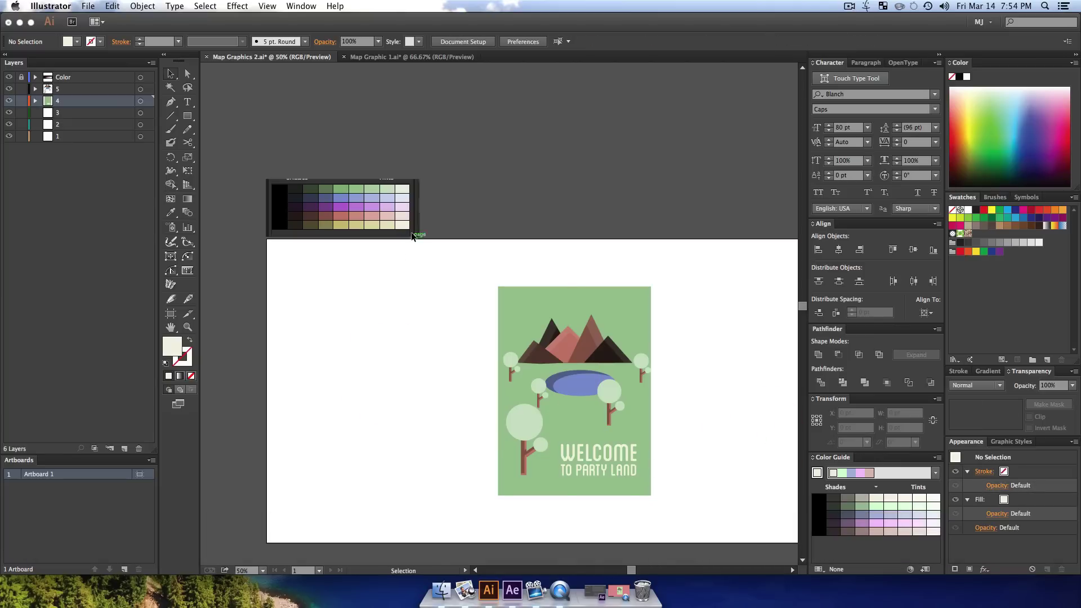
- Delete the Color layer with its palette artwork and save Map Graphics 2.ai
key(super+s)
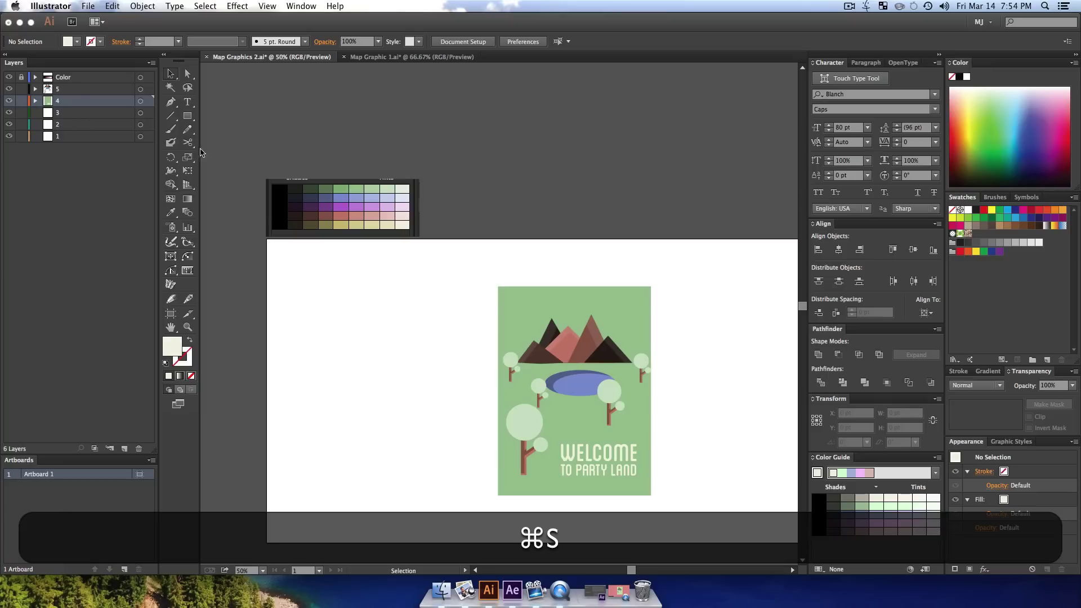
click(48, 76)
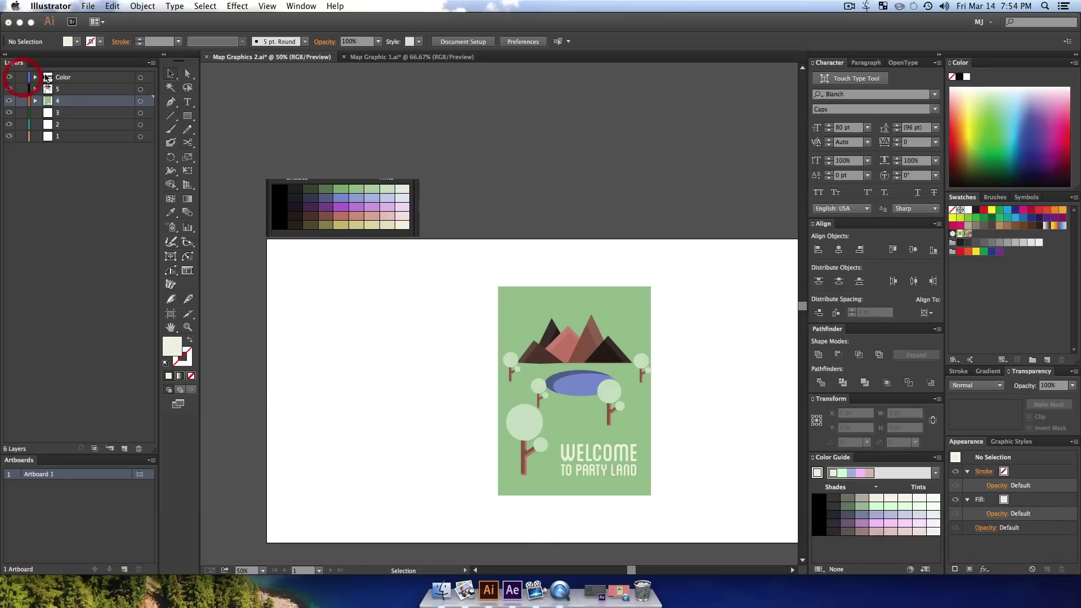
click(138, 449)
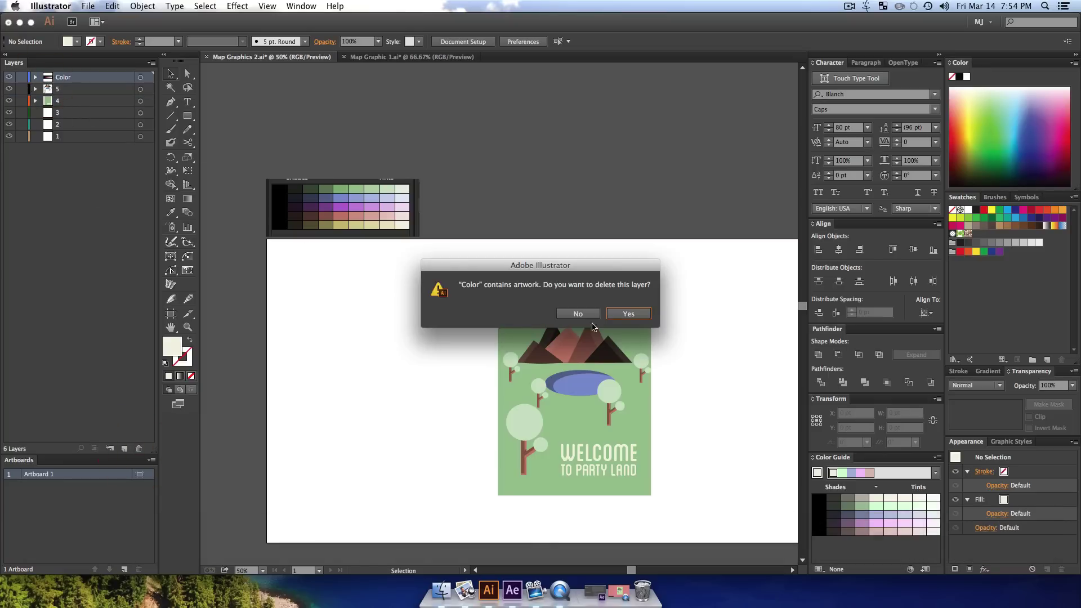
click(628, 313)
click(339, 301)
key(super+s)
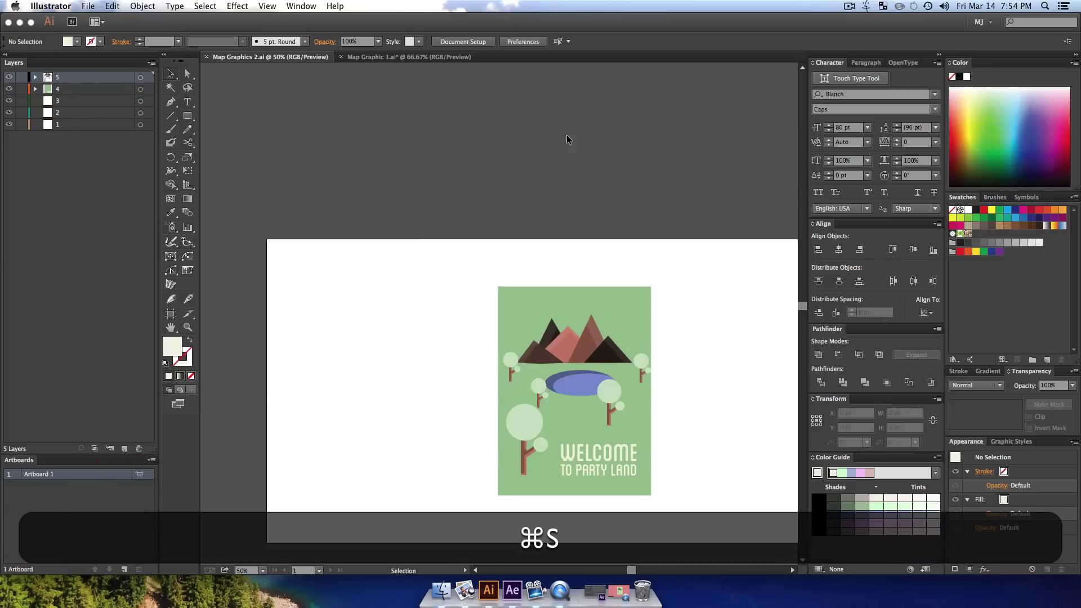
- Minimize the document and preview Map Graphics 2.ai and Map Graphic 1.ai on the desktop to compare the finished artwork
key(super+m)
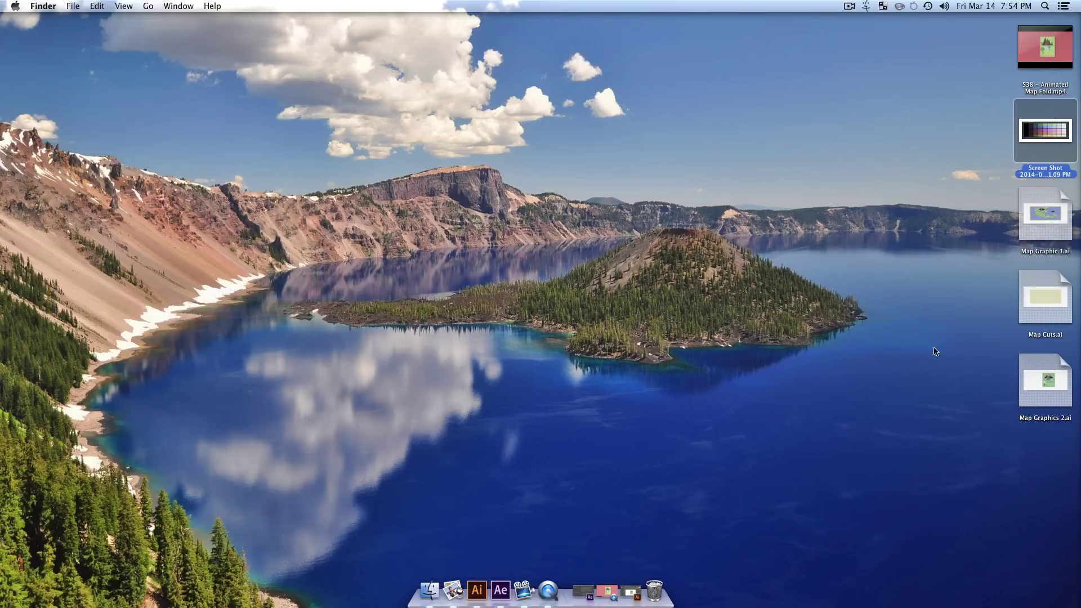
click(1032, 402)
key(space)
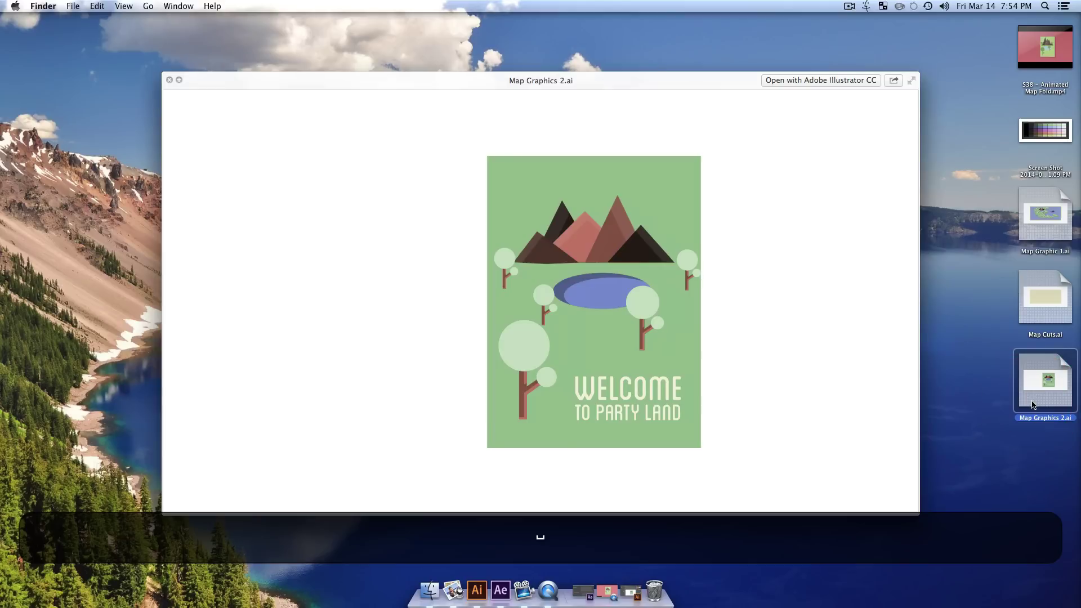
key(Up)
key(Up)
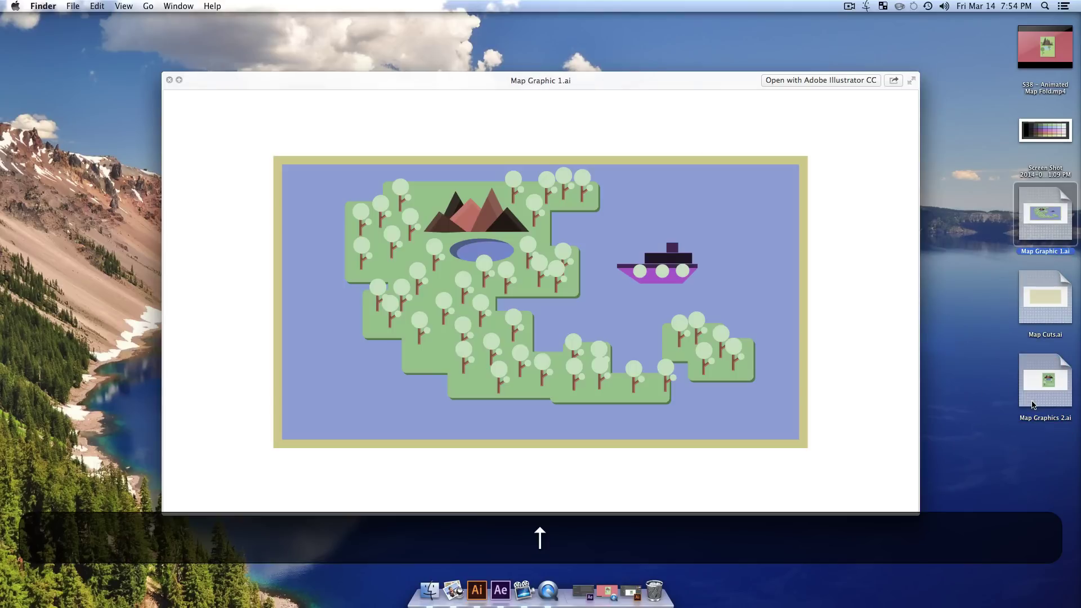
key(Down)
key(Down)
key(space)
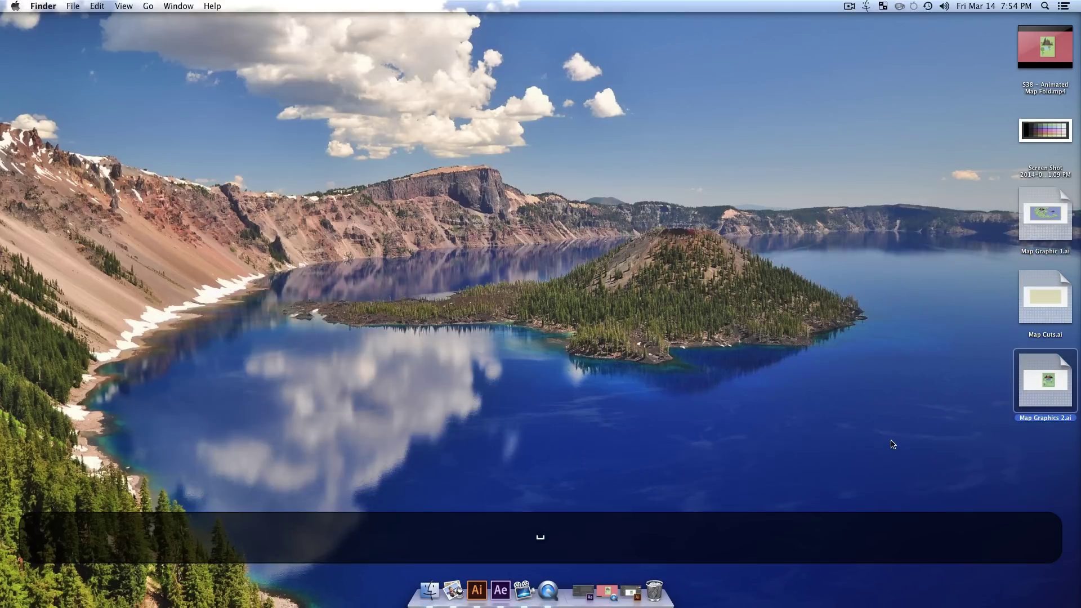
click(623, 381)
- Switch to After Effects and import Map Cuts.ai as Composition - Retain Layer Sizes
click(499, 591)
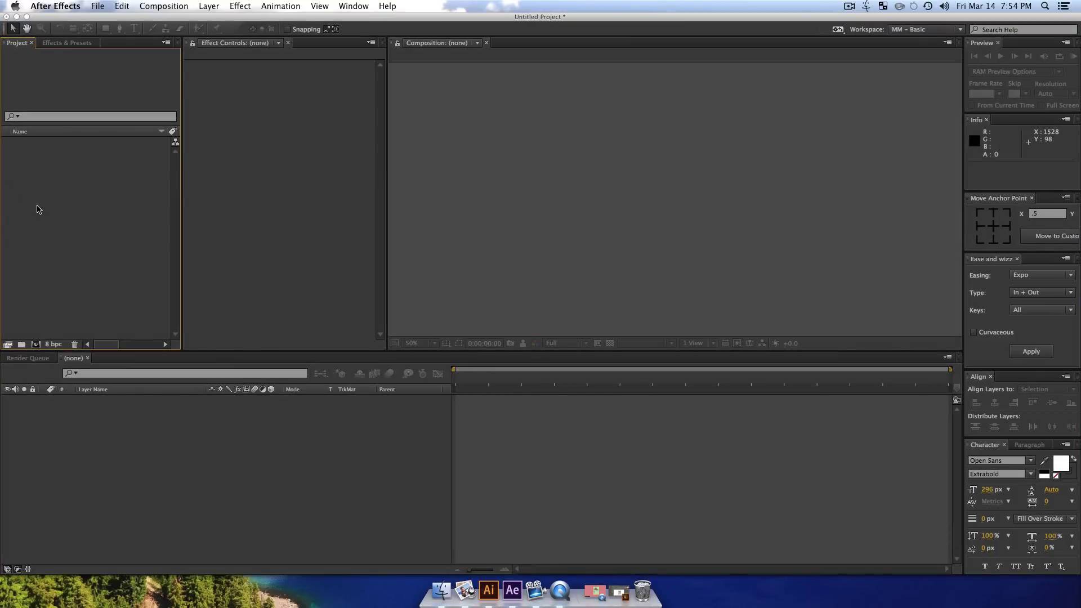
key(super+i)
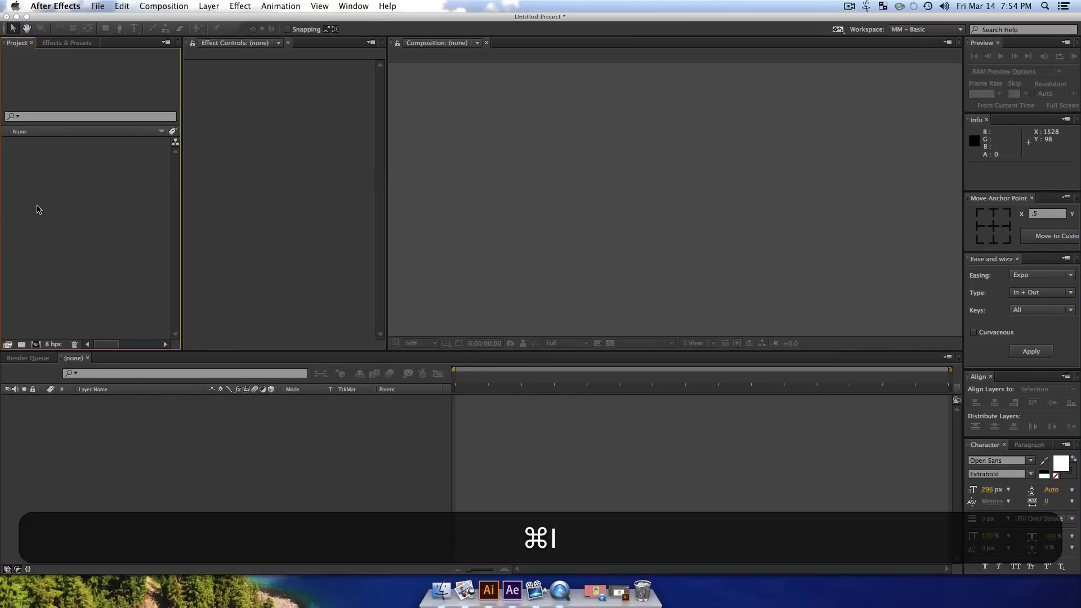
click(494, 123)
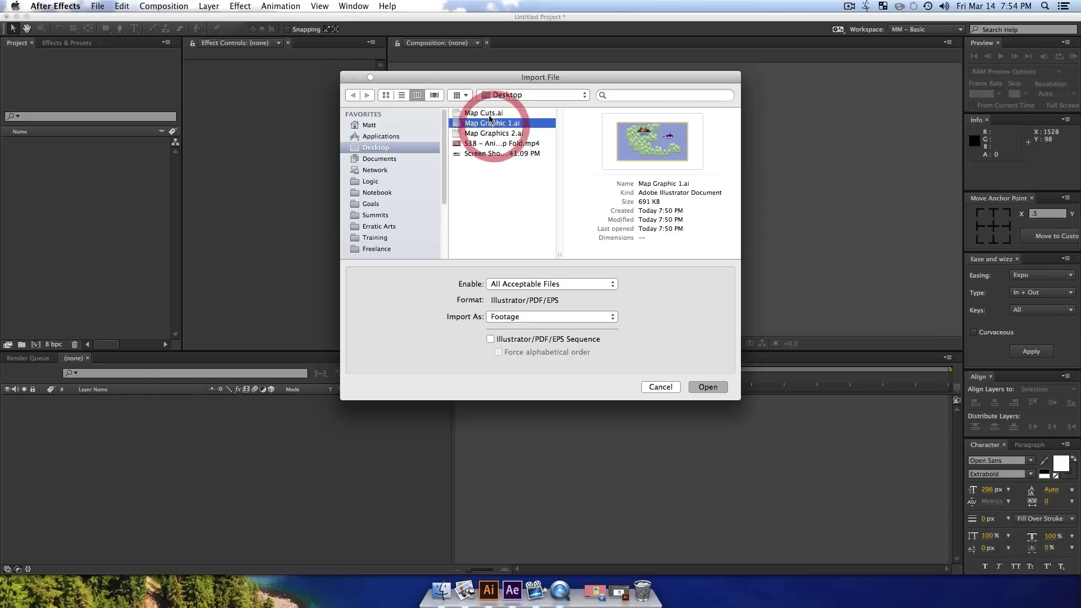
click(488, 113)
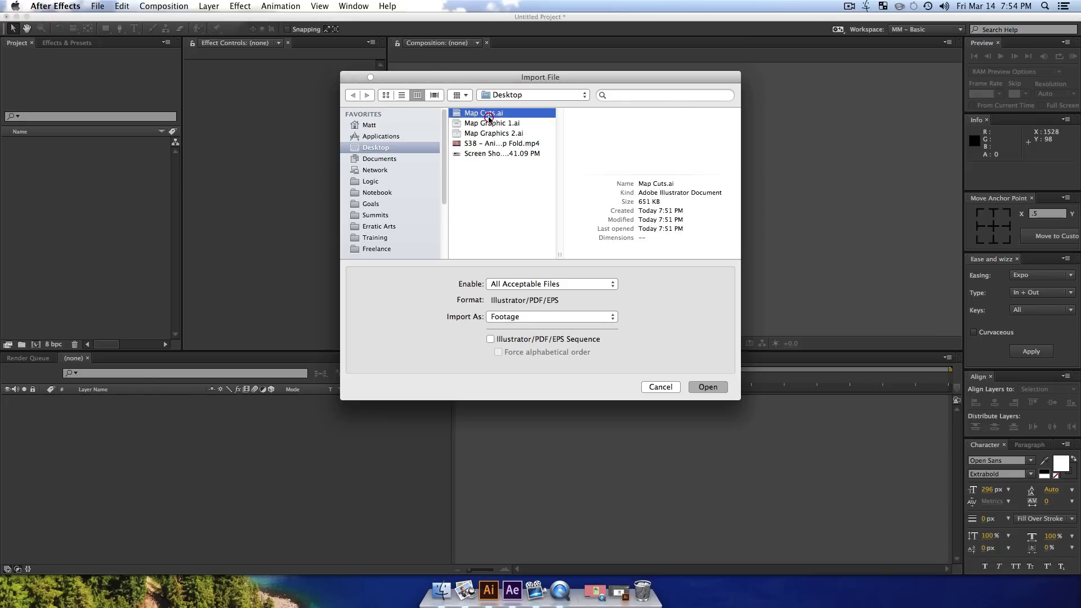
click(519, 319)
click(522, 341)
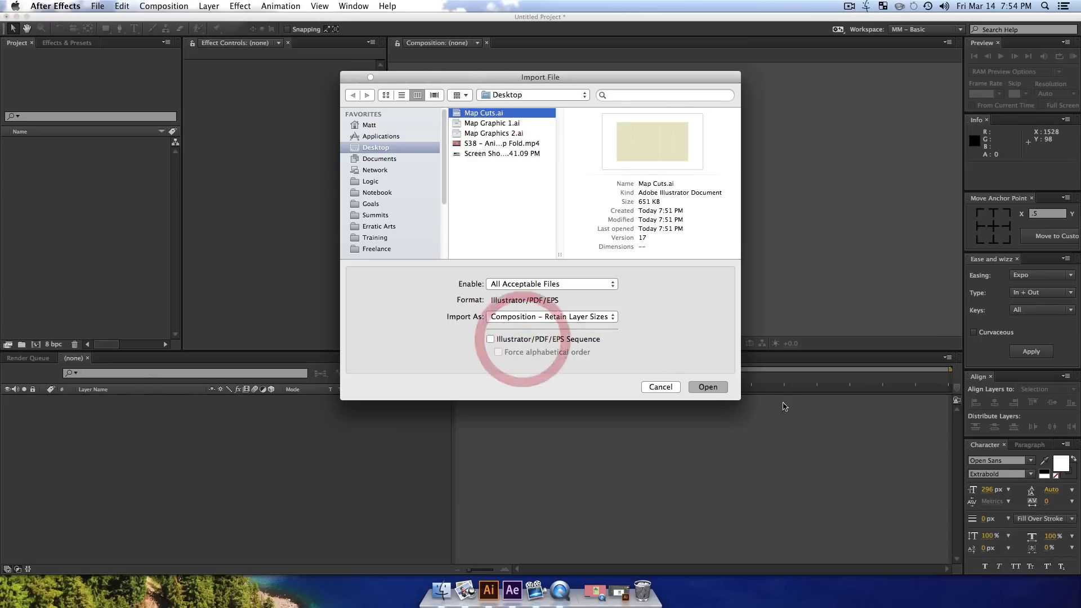
click(692, 385)
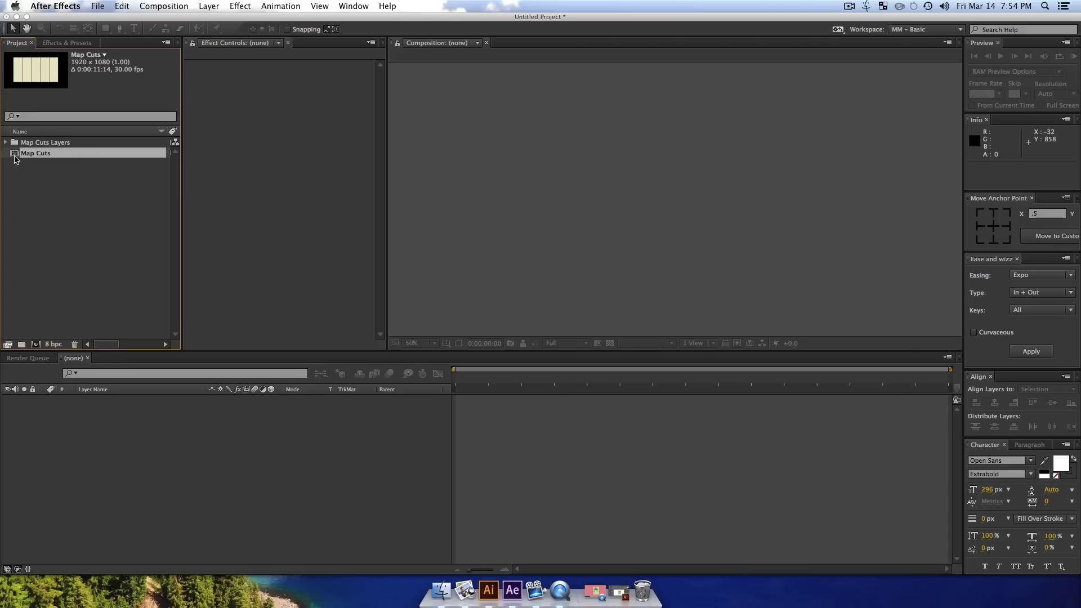
- Open the Map Cuts composition and add a medium red 1920 x 1080 px solid named BG
double_click(15, 157)
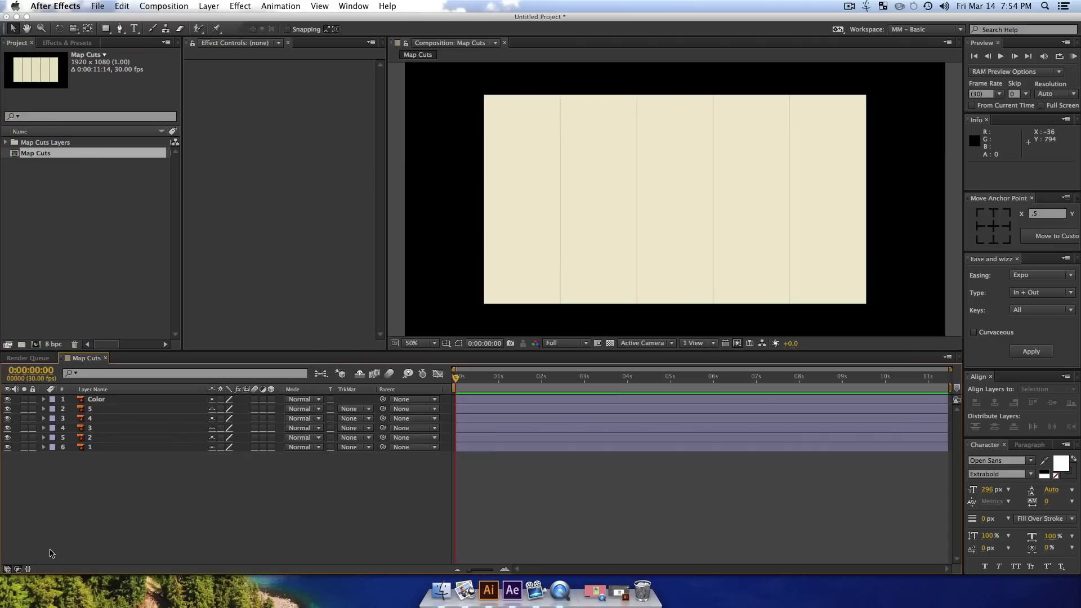
key(super+y)
key(shift)
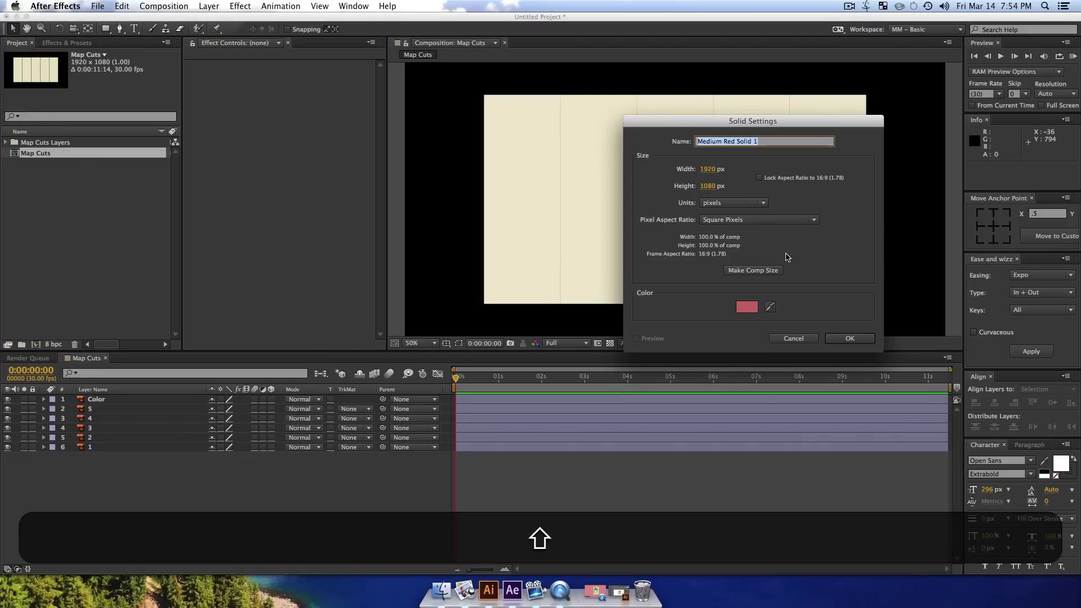
text(BG)
key(Return)
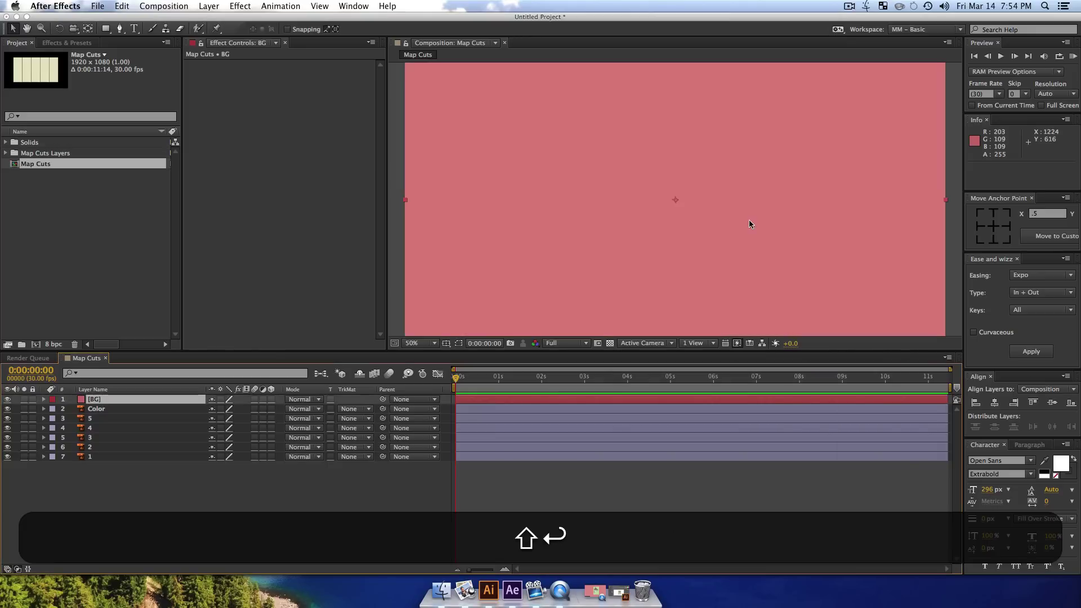
- Place the BG solid beneath all the map layers and lock it
drag(101, 409, 107, 484)
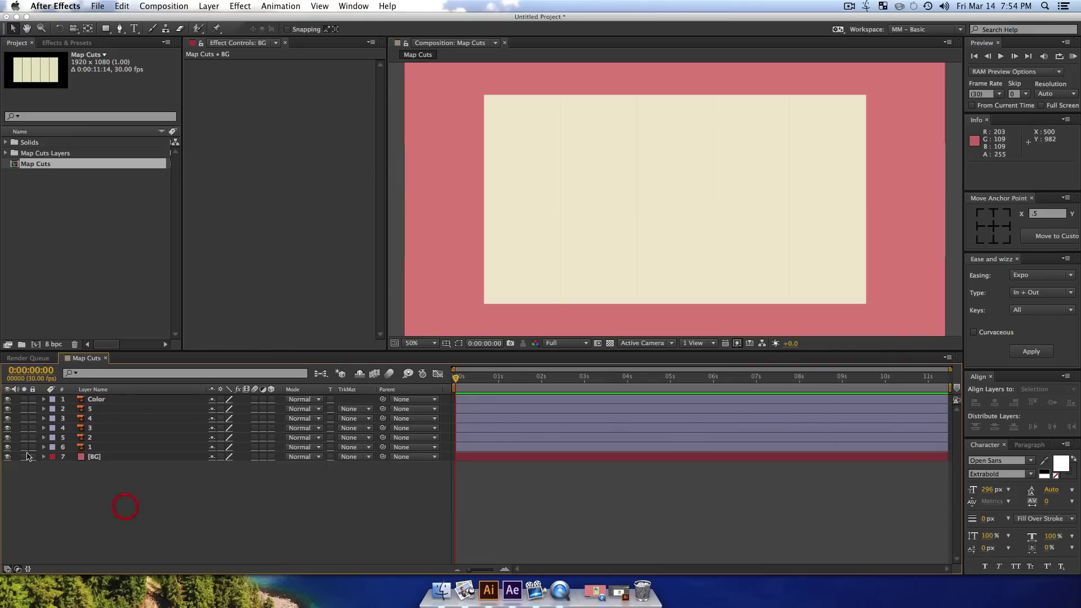
click(32, 457)
click(437, 231)
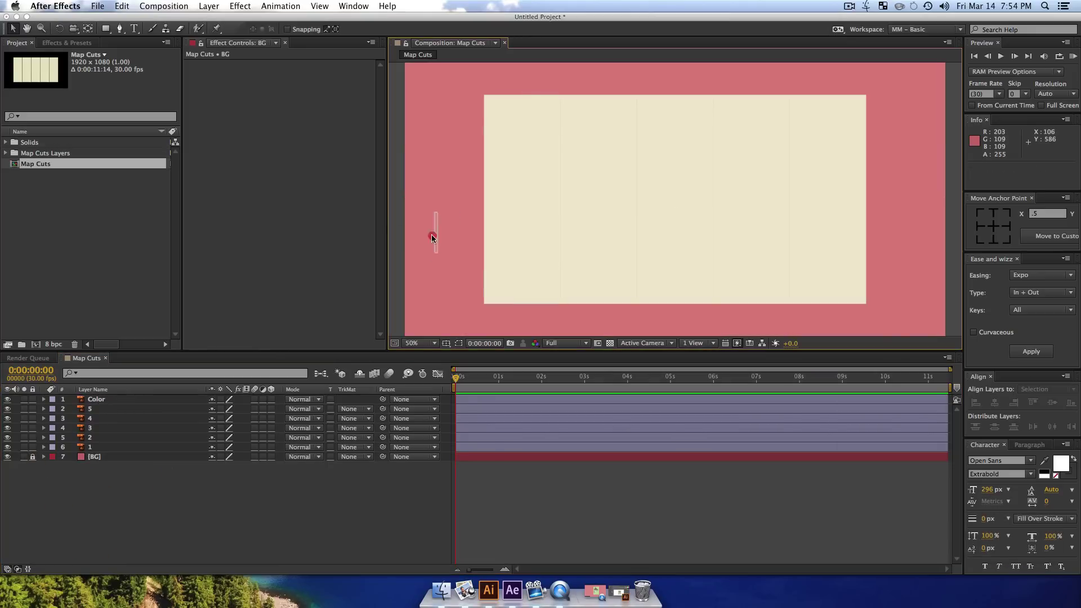
- Try moving fold strip 2 out of the row in the composition, and undo the move
key(super+space)
click(546, 243)
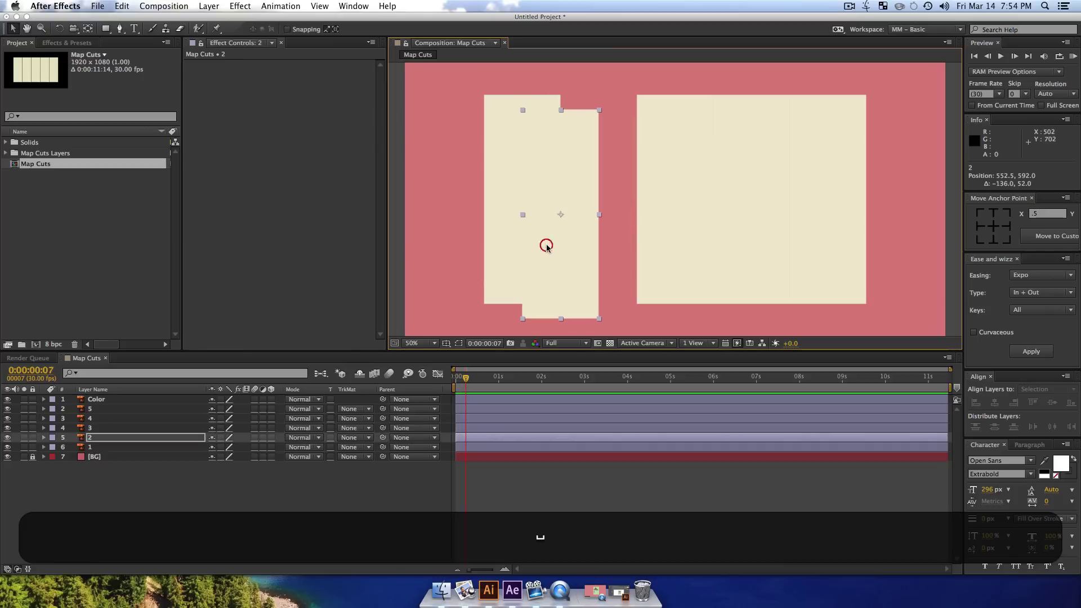
key(super+z)
key(super+z)
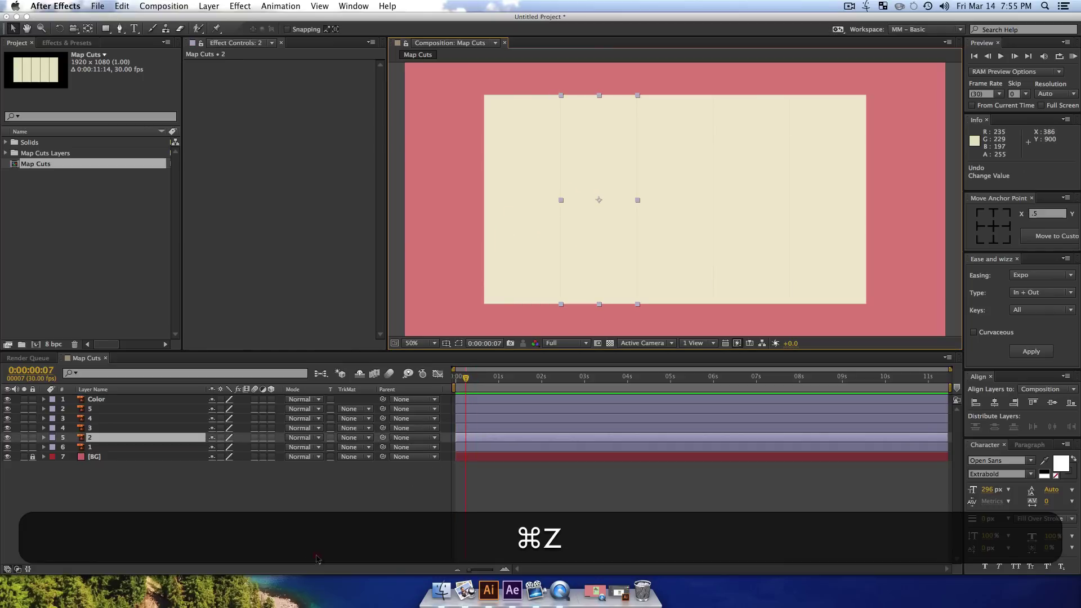
- Delete the Color layer from the Map Cuts composition
click(456, 463)
click(105, 400)
key(alt+z)
alt+click(494, 215)
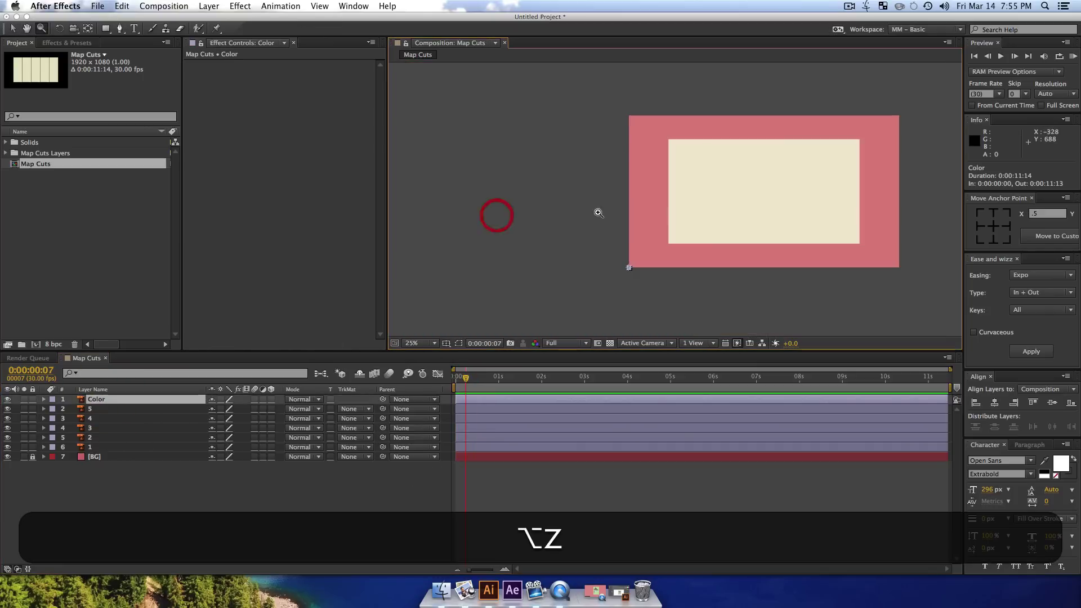
drag(598, 212, 466, 239)
key(v)
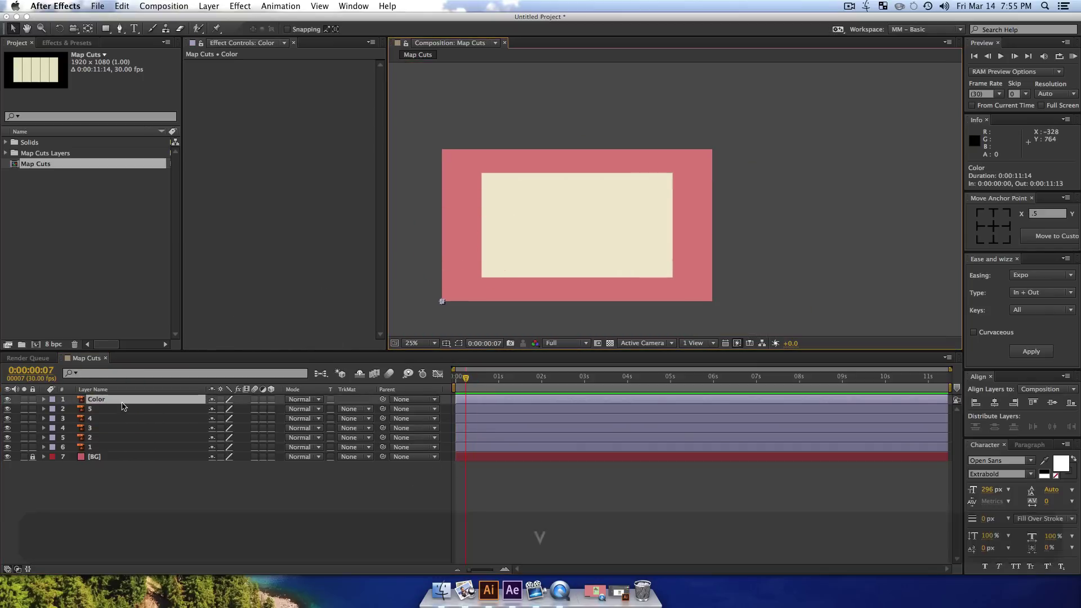
key(Delete)
key(z)
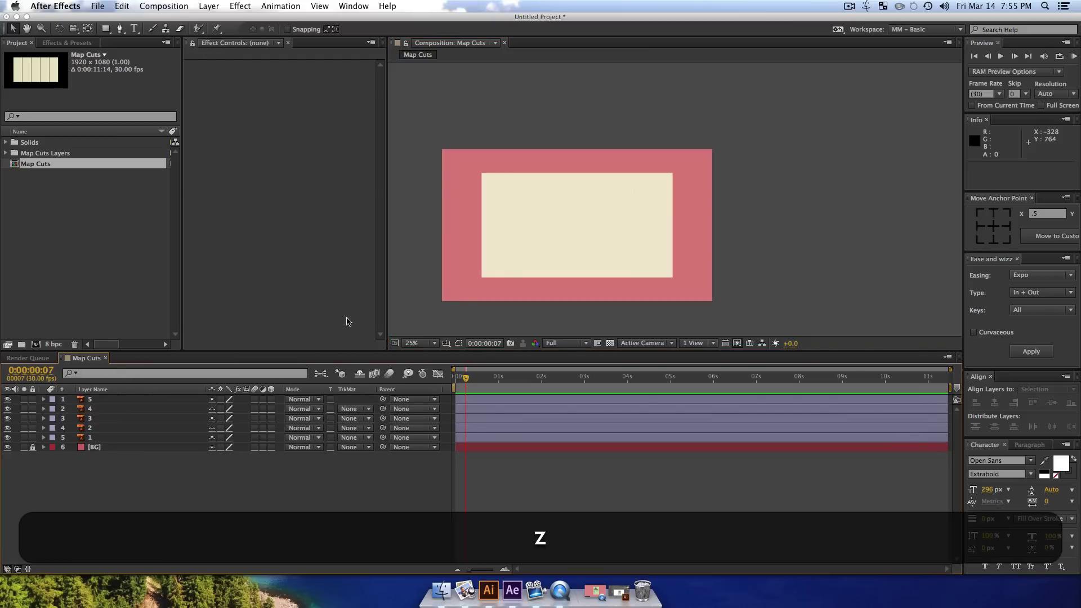
click(500, 271)
drag(499, 270, 522, 310)
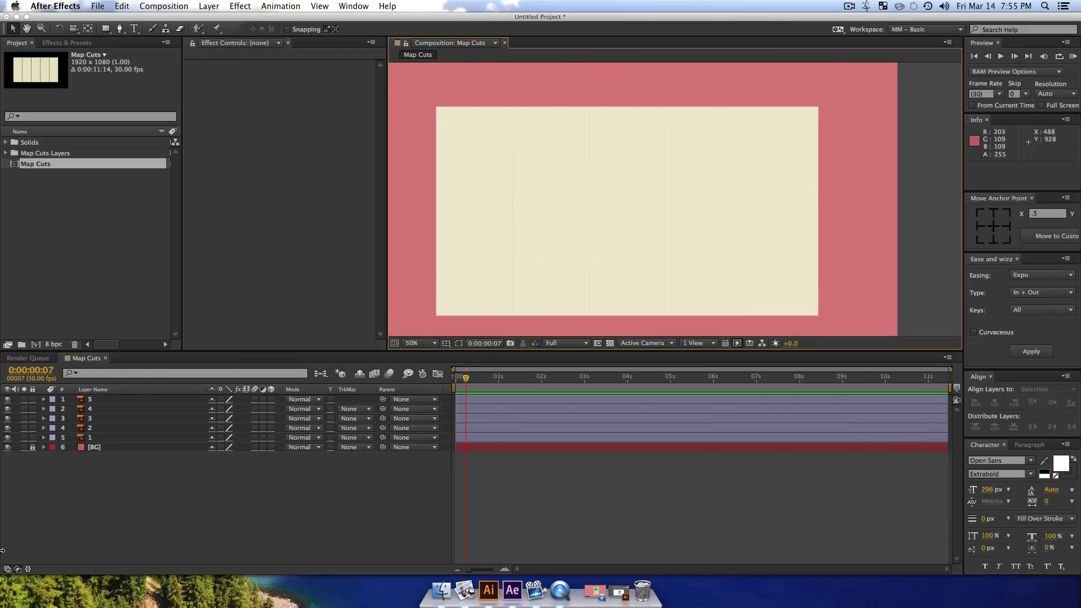
- Try moving fold strip 1's anchor point freehand with the Pan Behind tool, about 18 px left and 98 px down
click(90, 400)
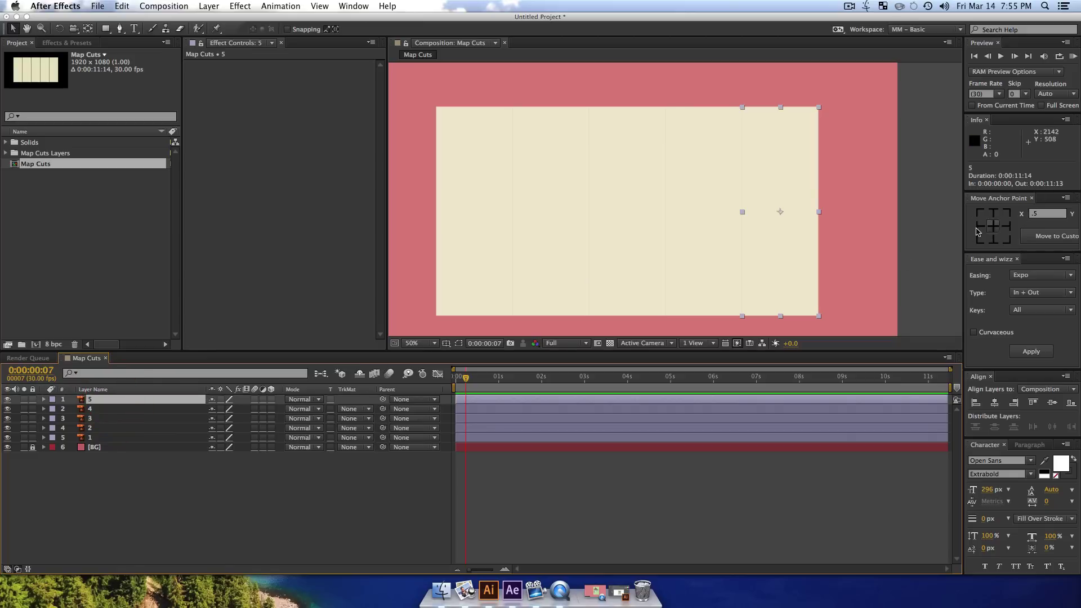
click(104, 439)
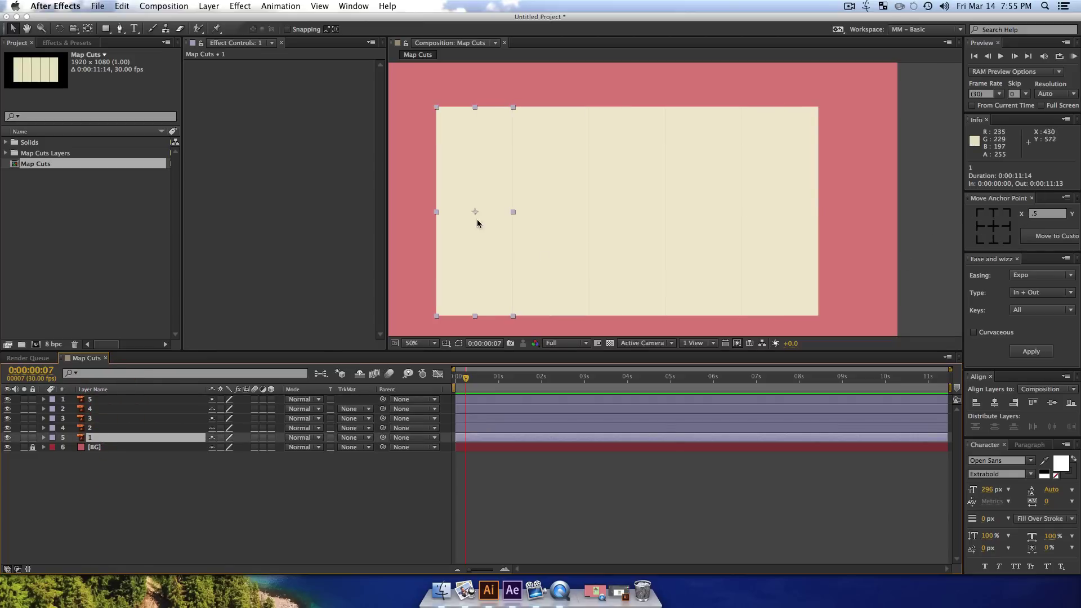
key(y)
drag(476, 217, 471, 239)
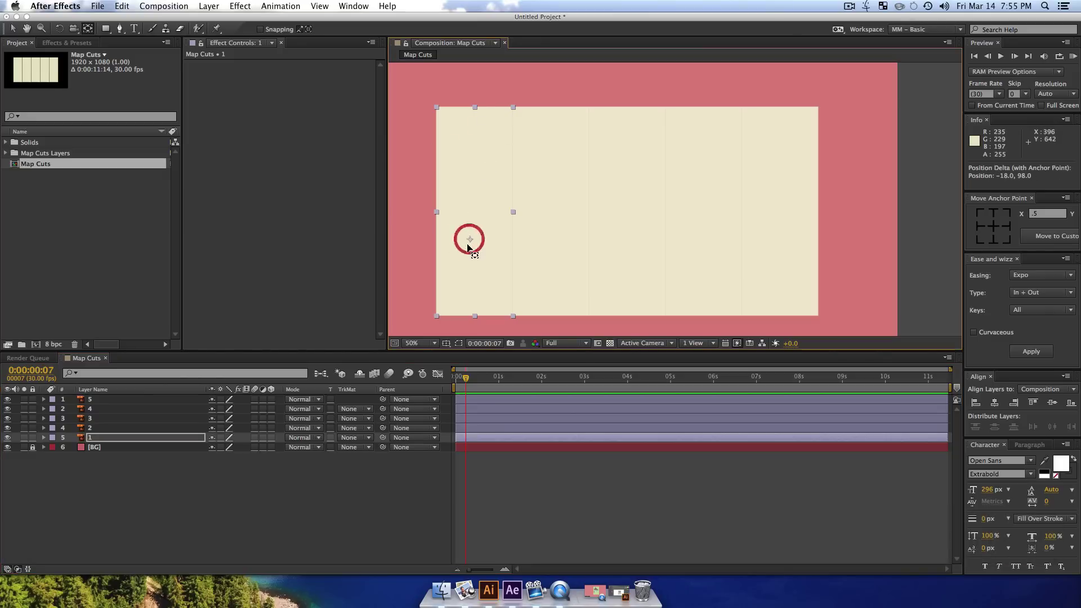
click(148, 439)
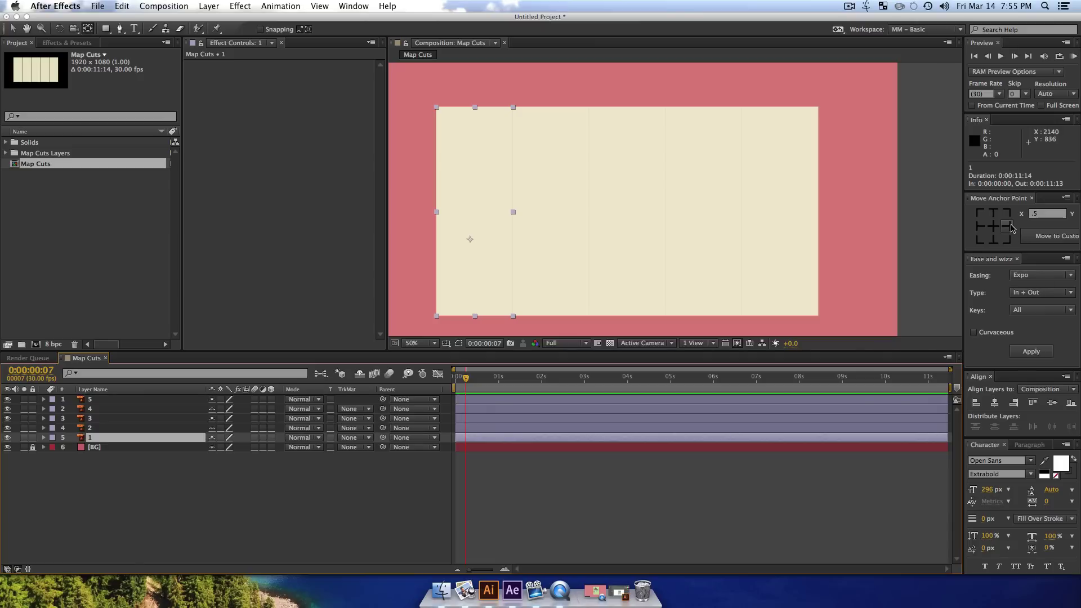
key(v)
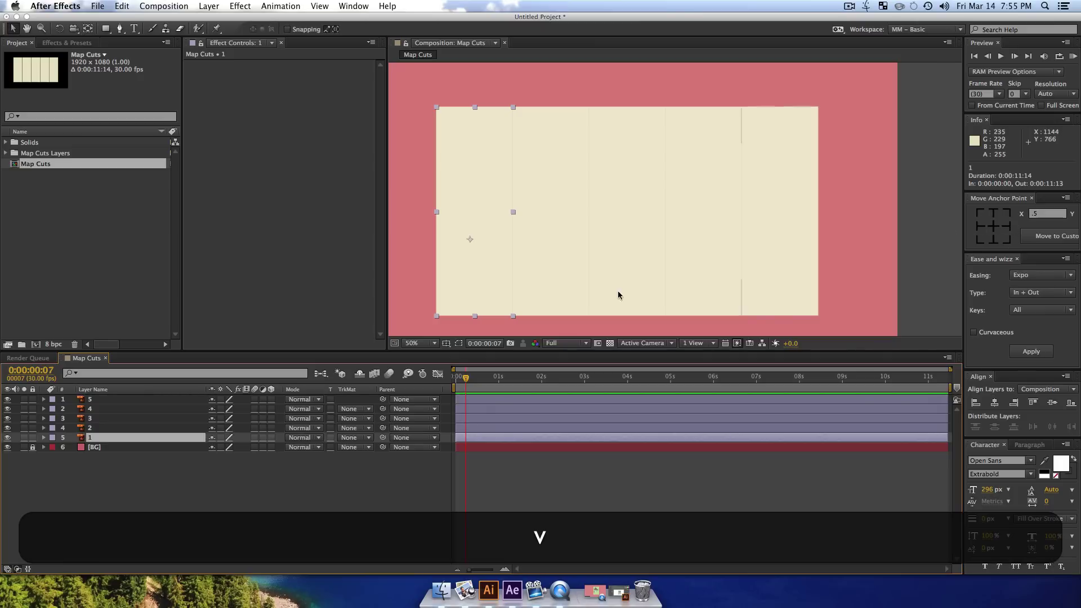
- Set fold strip 1's anchor point to the middle of its right edge and parent the strip to strip 2
click(121, 438)
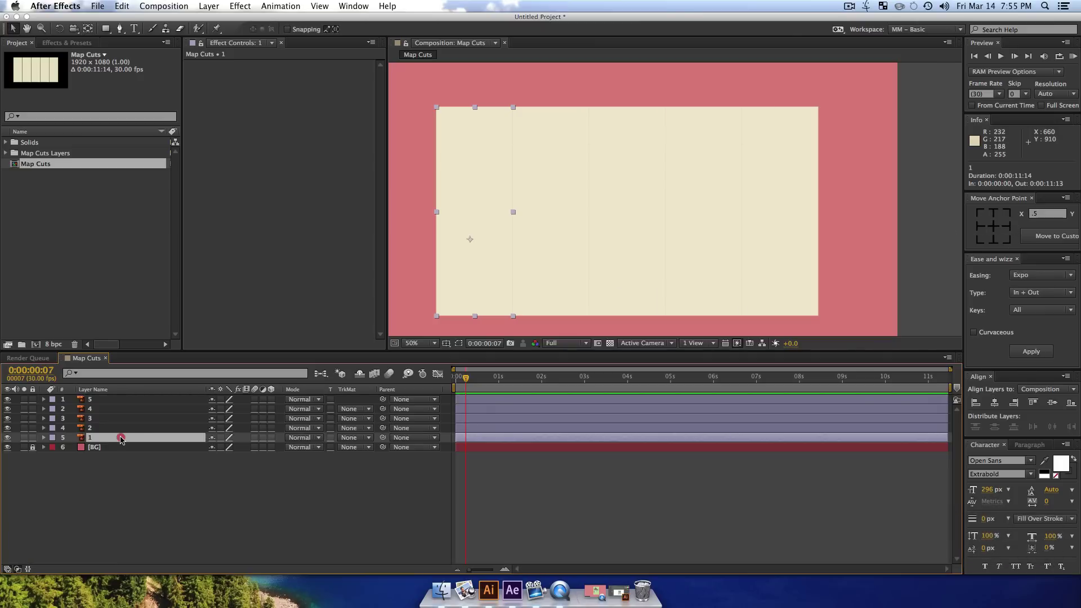
click(1008, 227)
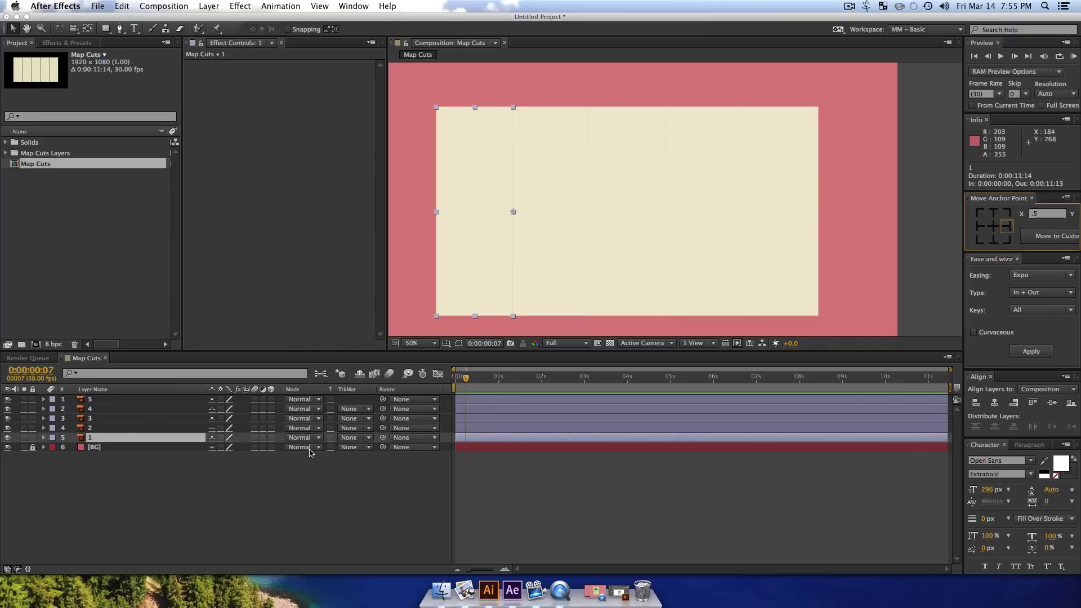
drag(383, 438, 136, 428)
- Try rotating fold strip 2 about its center, and undo the rotation
click(549, 255)
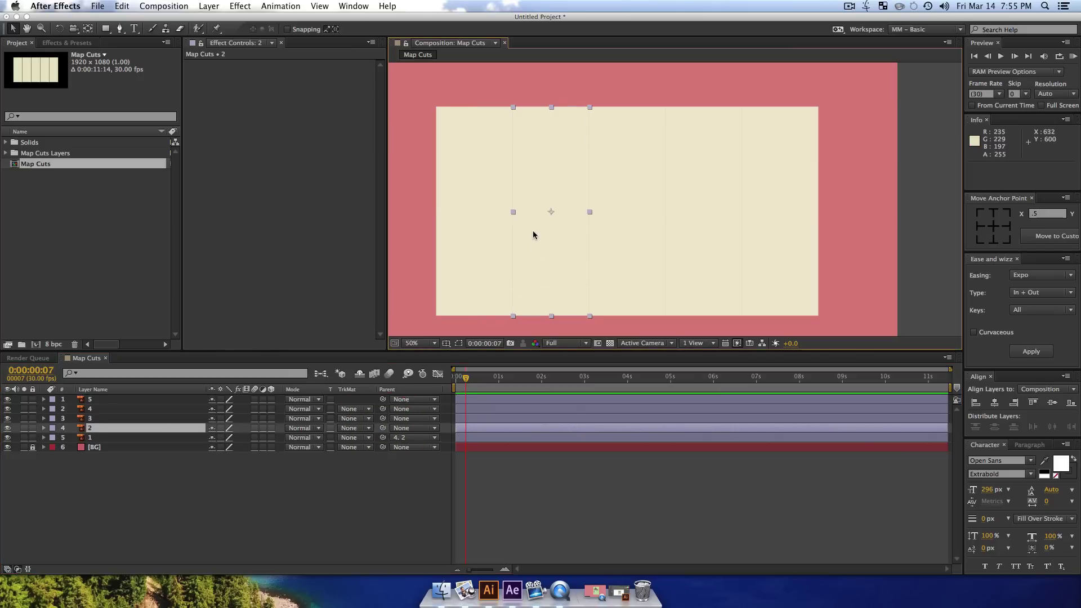
key(r)
key(w)
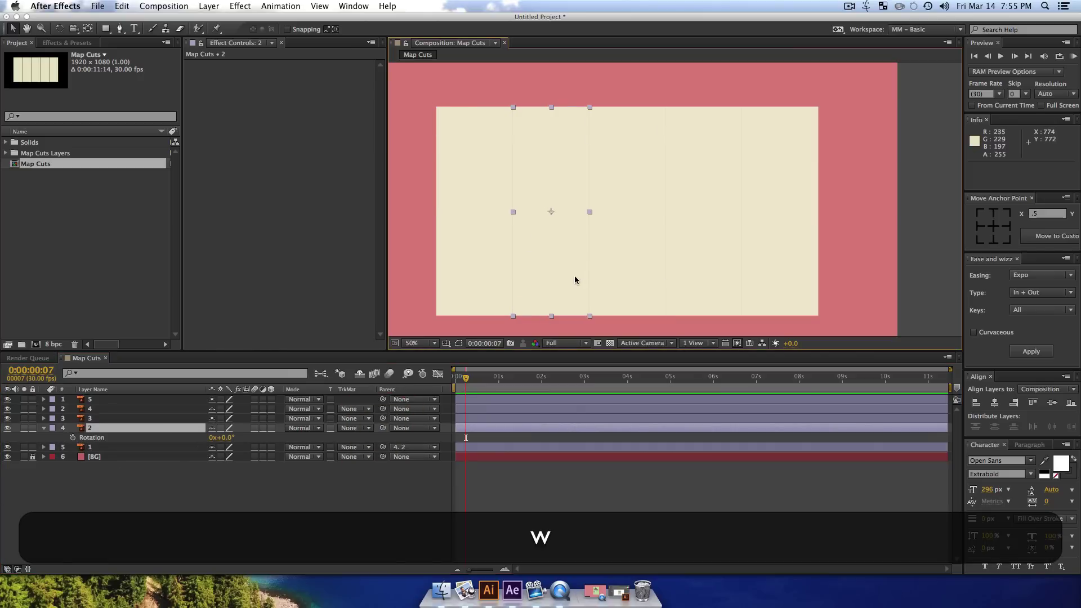
mouse_move(575, 276)
mouse_down()
mouse_move(564, 293)
mouse_move(591, 231)
mouse_move(572, 292)
mouse_move(598, 236)
mouse_move(584, 294)
mouse_up()
key(super+z)
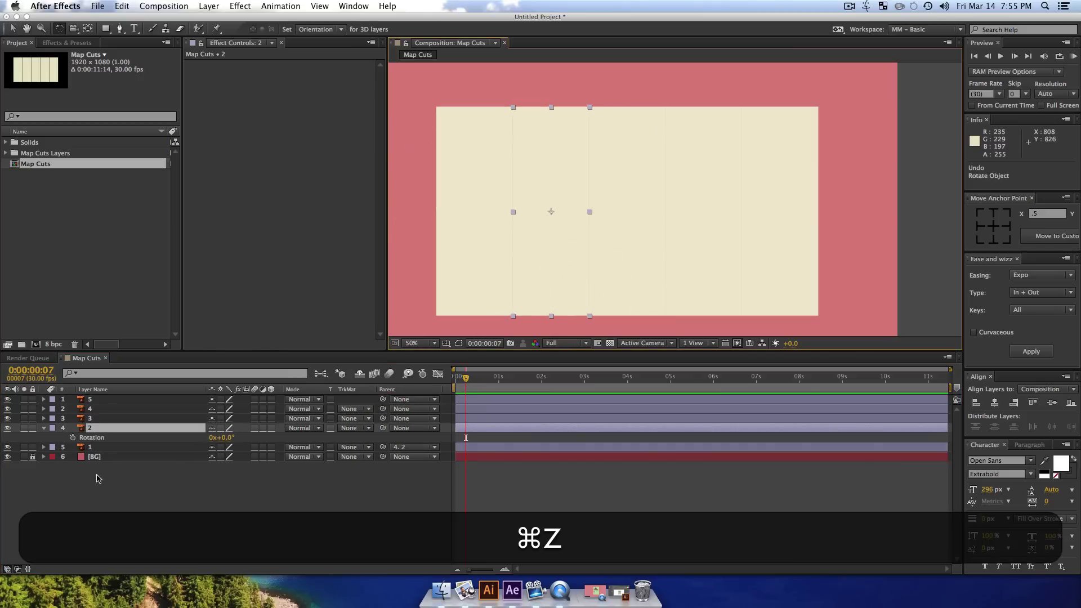
- Set fold strip 2's anchor point to the middle of its right edge
click(108, 433)
key(v)
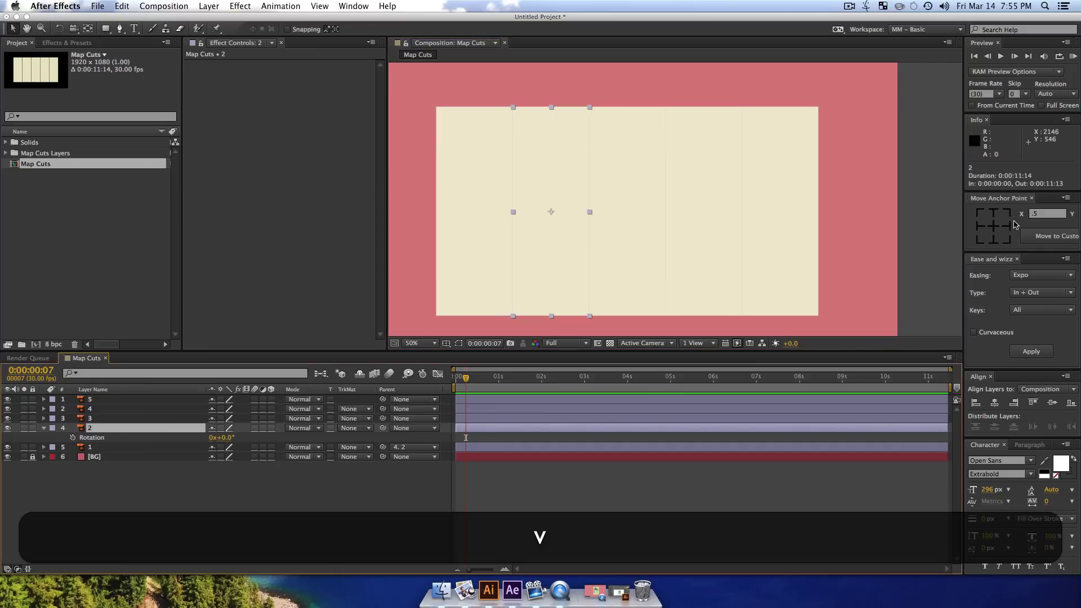
click(1006, 226)
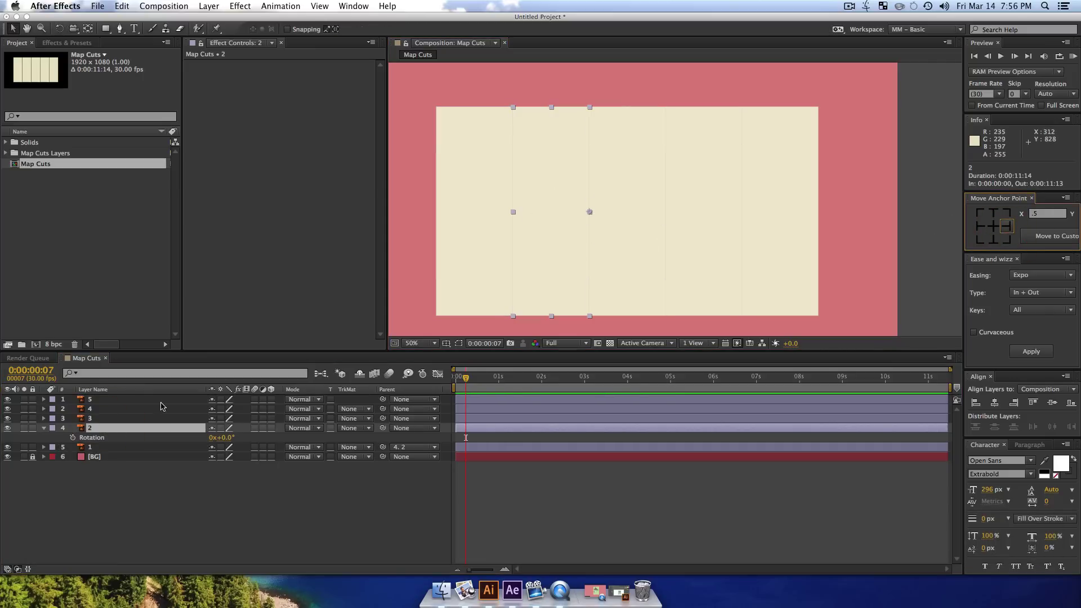
- Set fold strip 5's anchor point to the middle of its left edge and parent the strip to strip 4
click(99, 400)
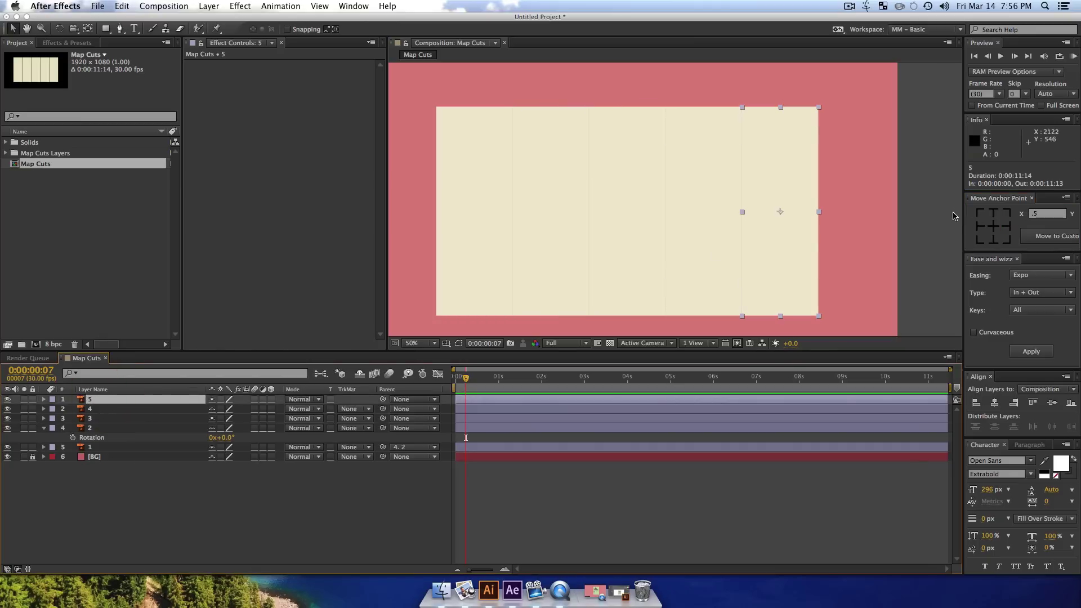
click(977, 228)
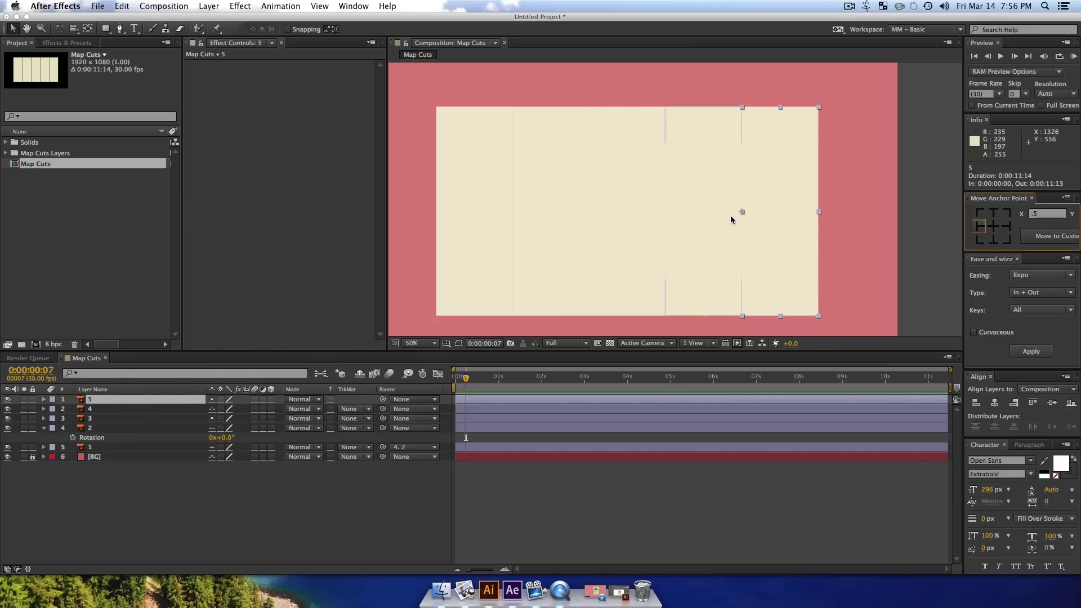
drag(383, 401, 113, 409)
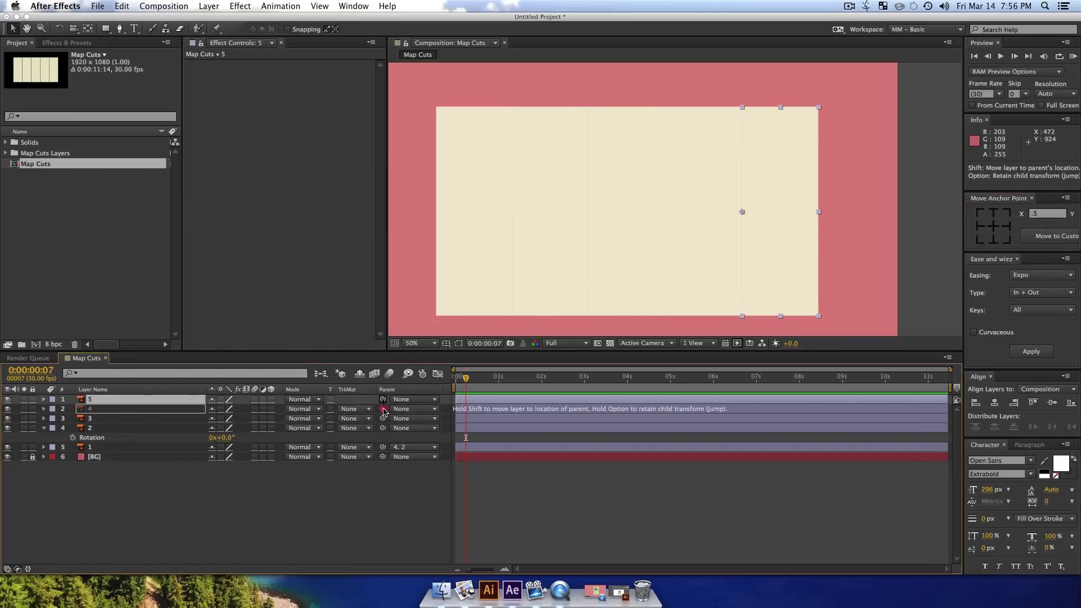
- Set fold strip 4's anchor point to the middle of its left edge and parent the strip to strip 3
click(665, 235)
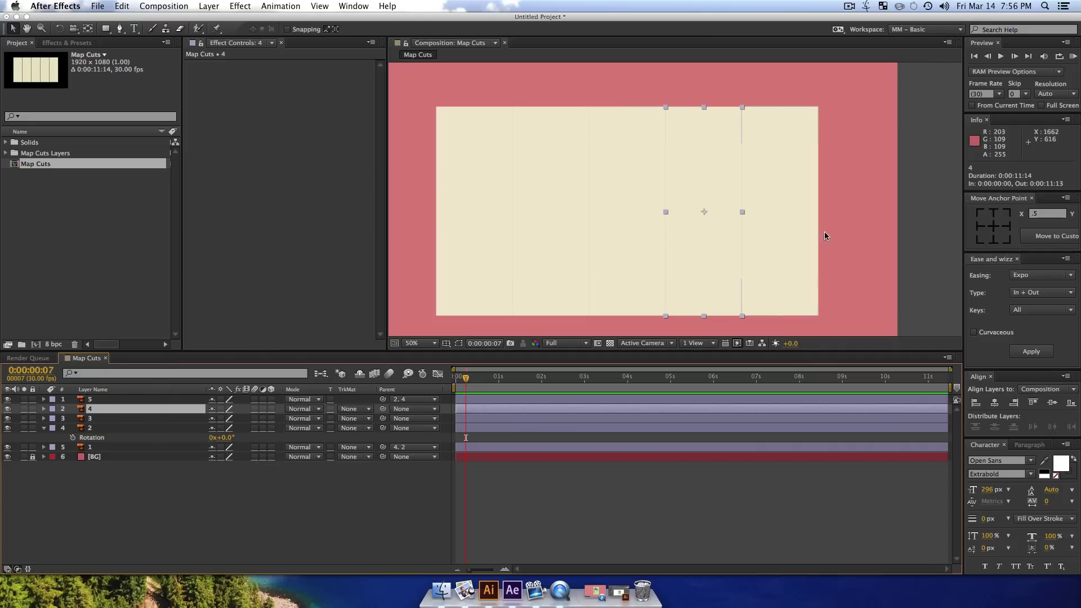
click(978, 228)
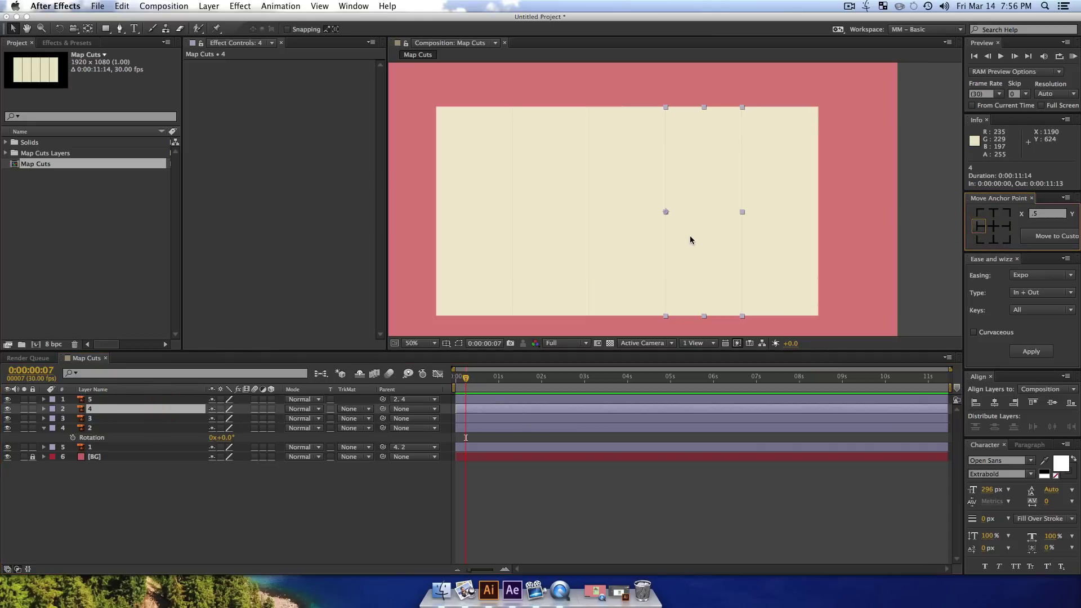
drag(382, 418, 382, 419)
- Set fold strip 3's anchor point to the middle of its left edge, where it meets strip 2
click(158, 419)
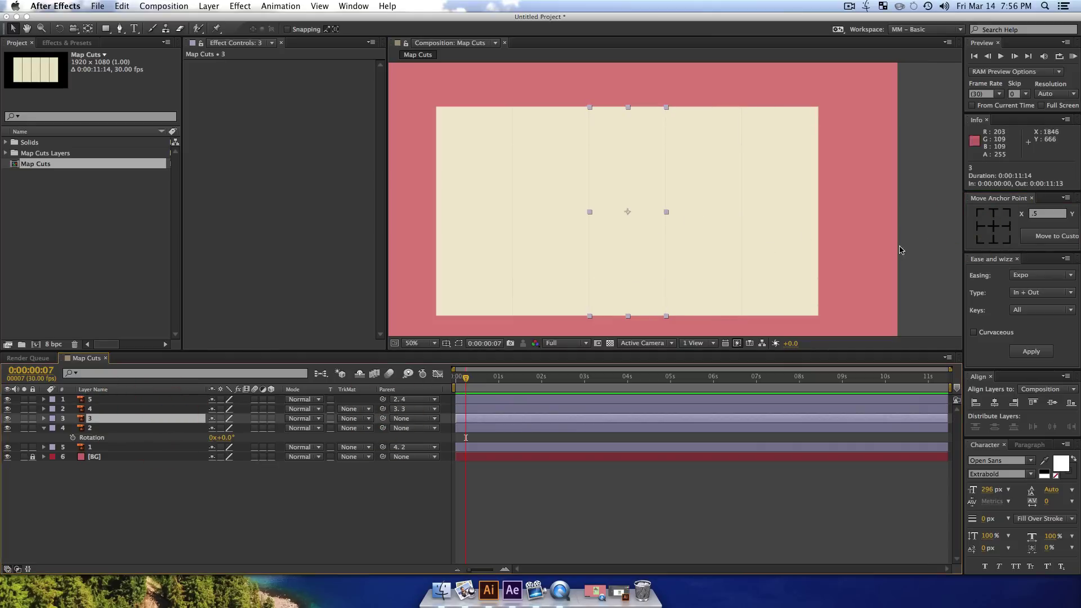
click(978, 225)
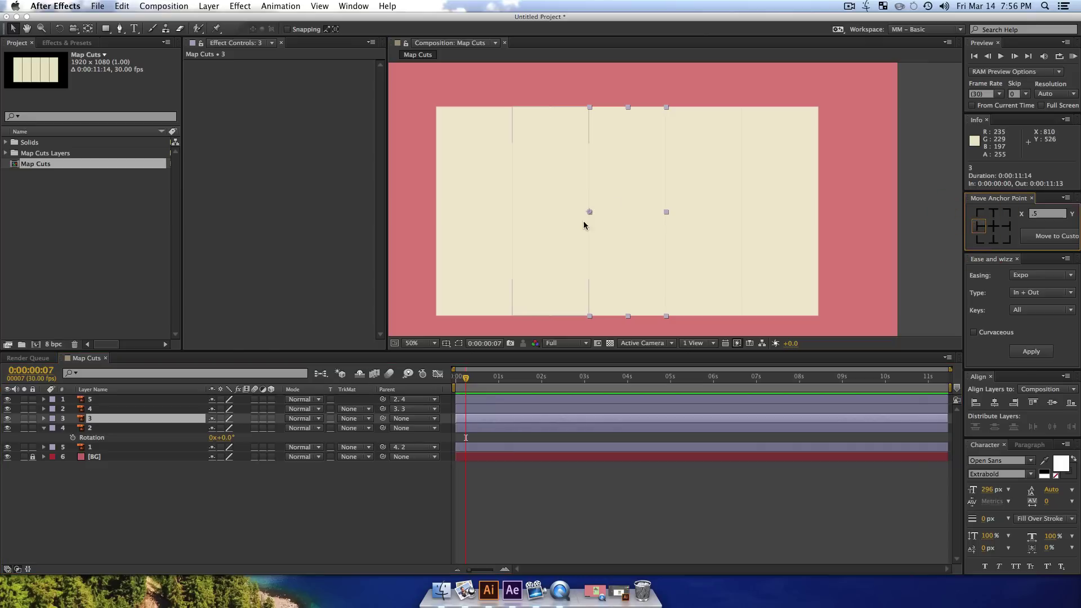
click(977, 225)
click(97, 430)
click(93, 419)
- Add a null object to the composition and center its anchor point
click(232, 544)
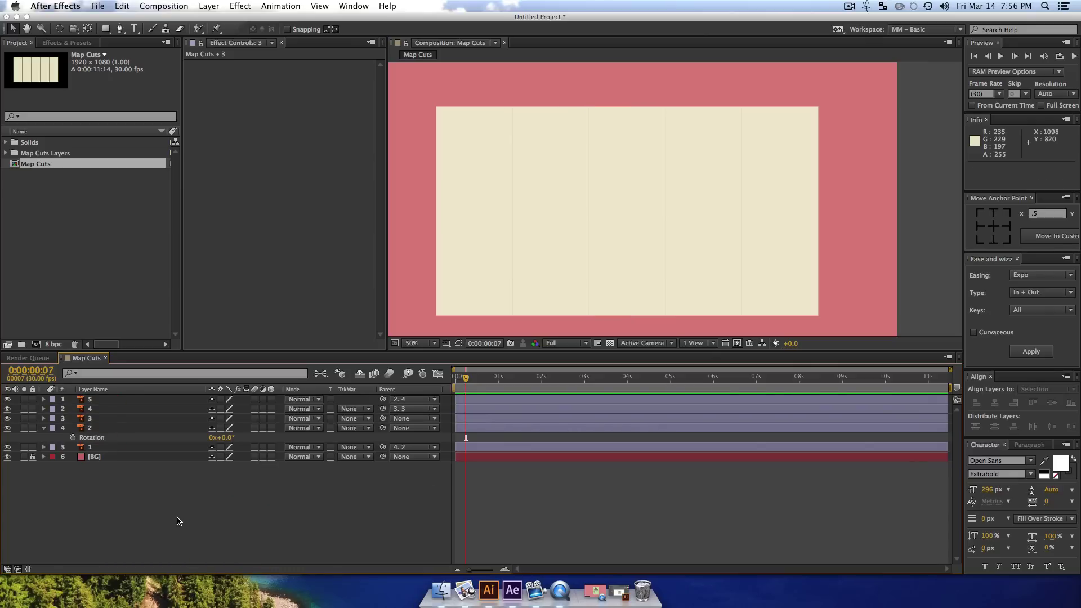
key(alt+shift+super+y)
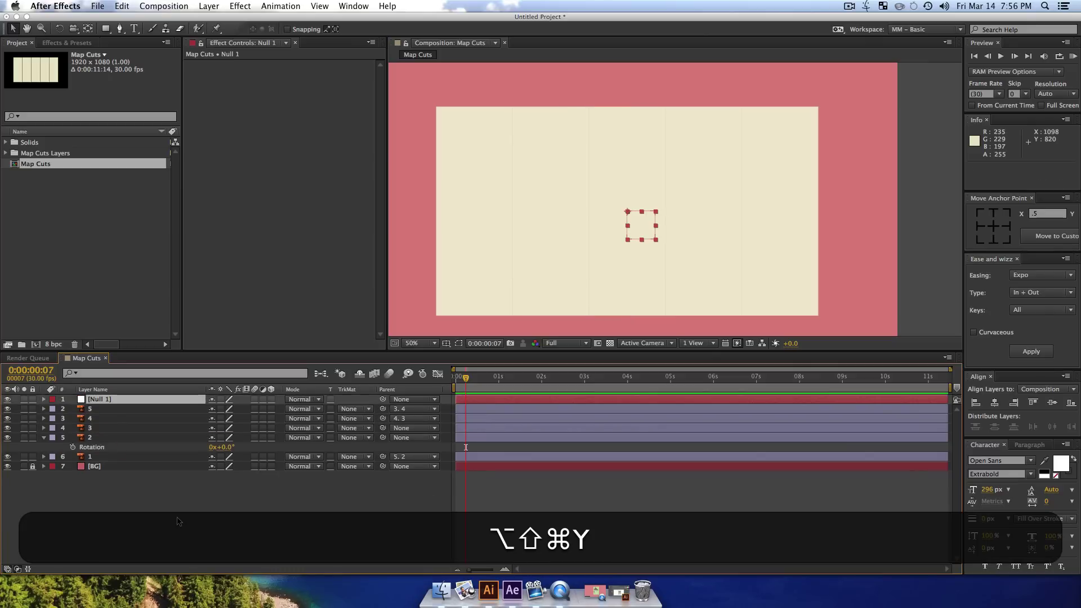
click(992, 226)
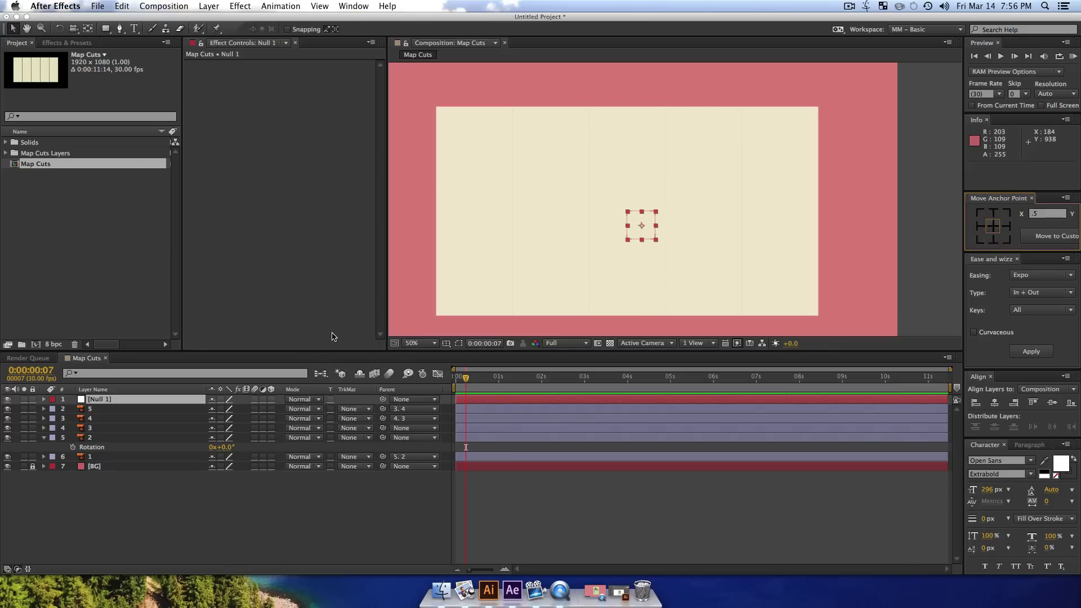
- Copy fold strip 3's Position value and paste it onto the null's Position
click(95, 429)
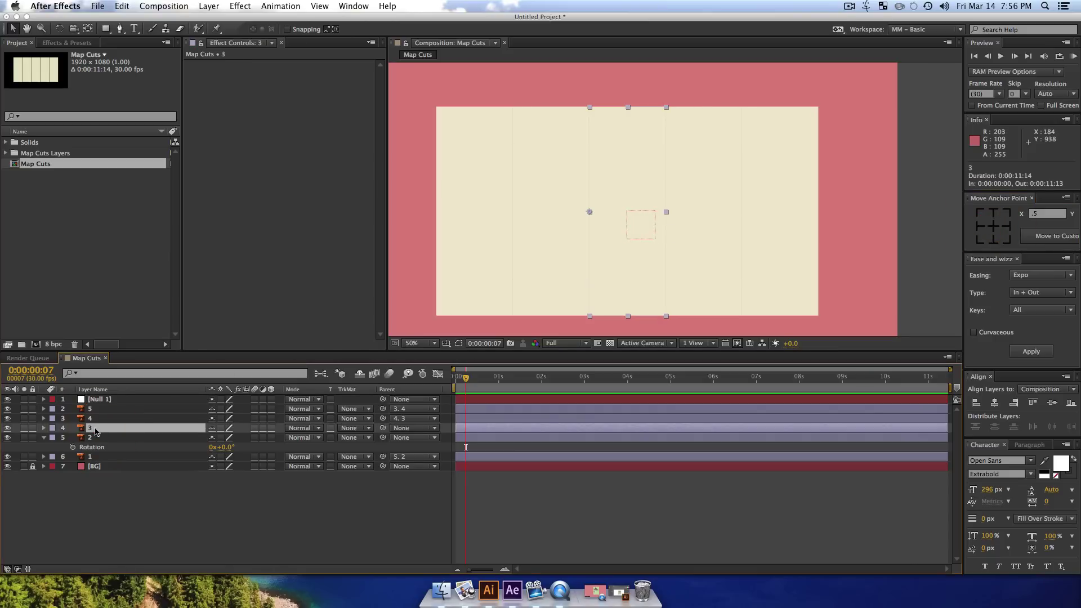
key(p)
click(98, 439)
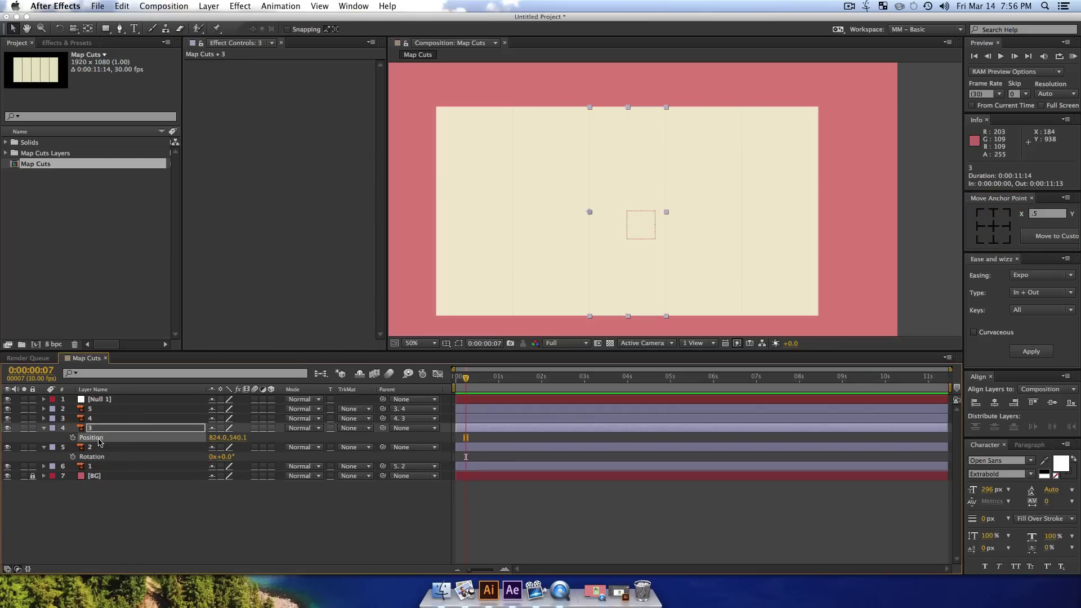
key(super+c)
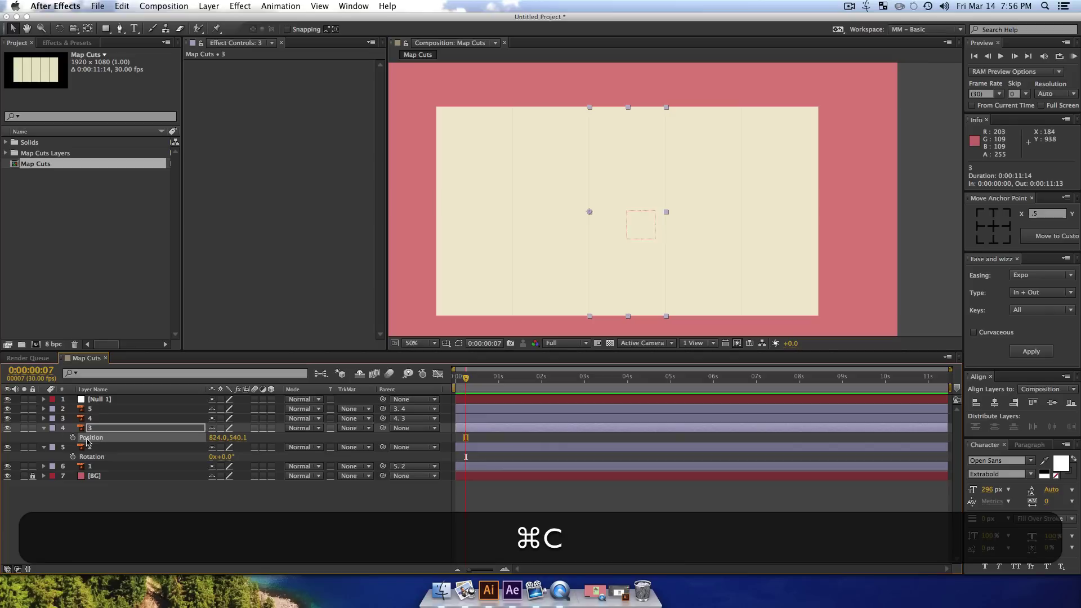
click(108, 399)
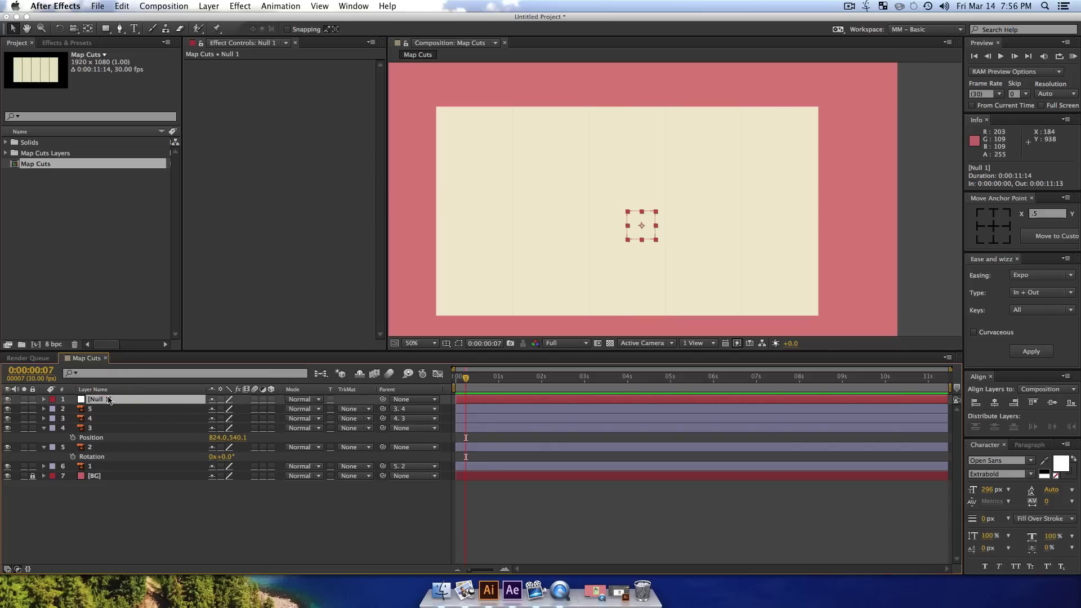
key(p)
click(101, 412)
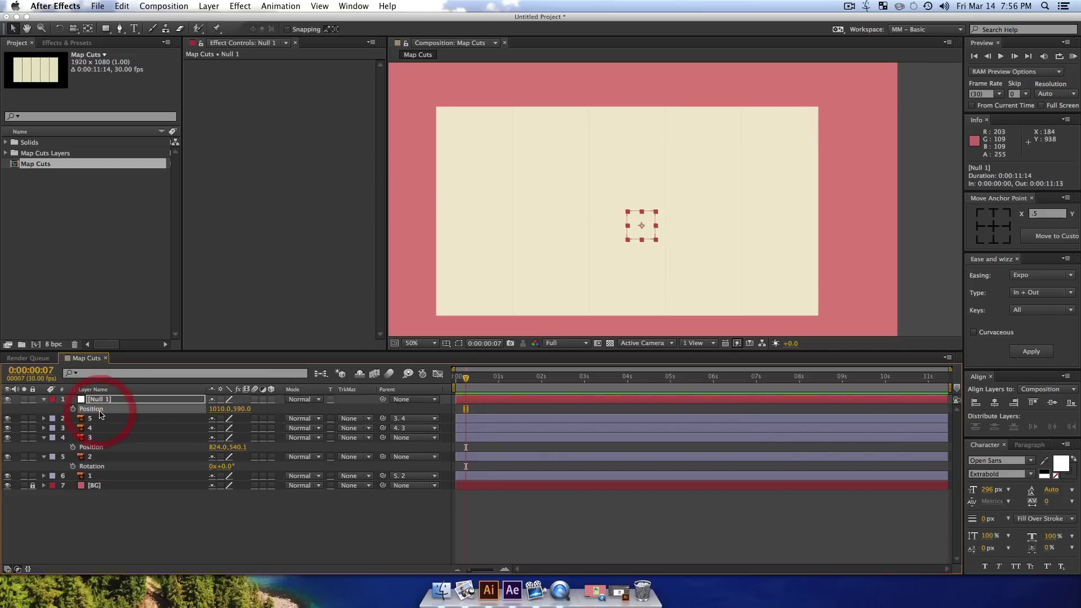
key(super+v)
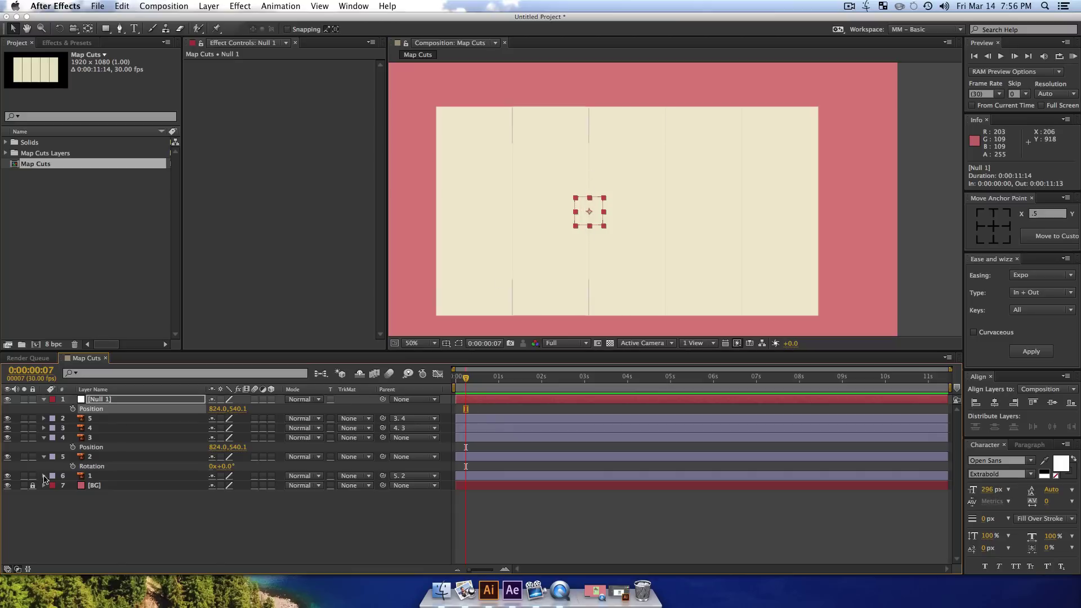
- Rename the null layer as Layer Control
click(113, 438)
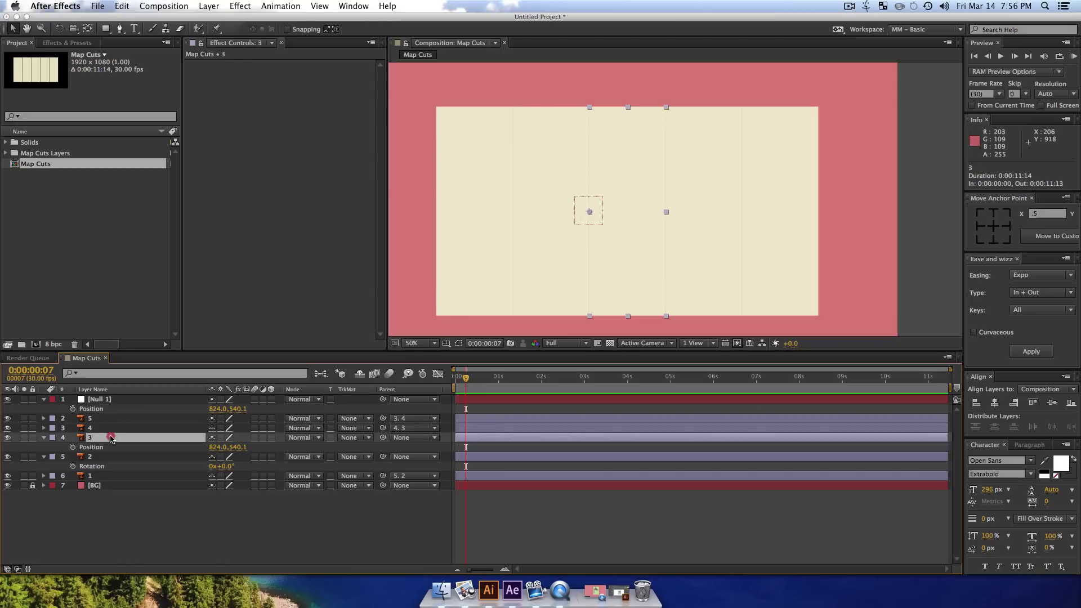
click(118, 399)
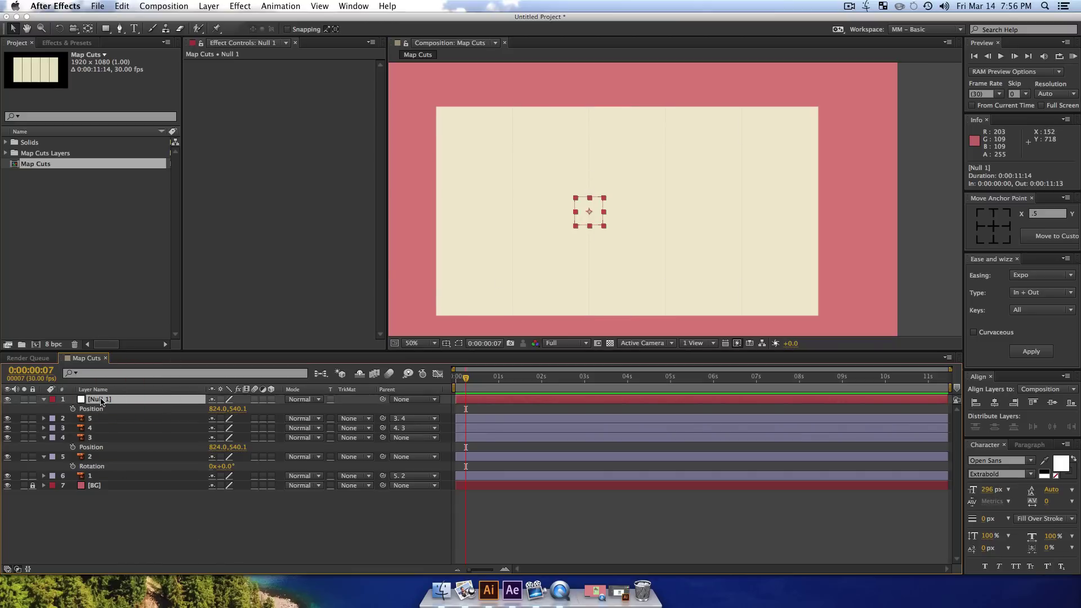
key(Return)
text(Layer)
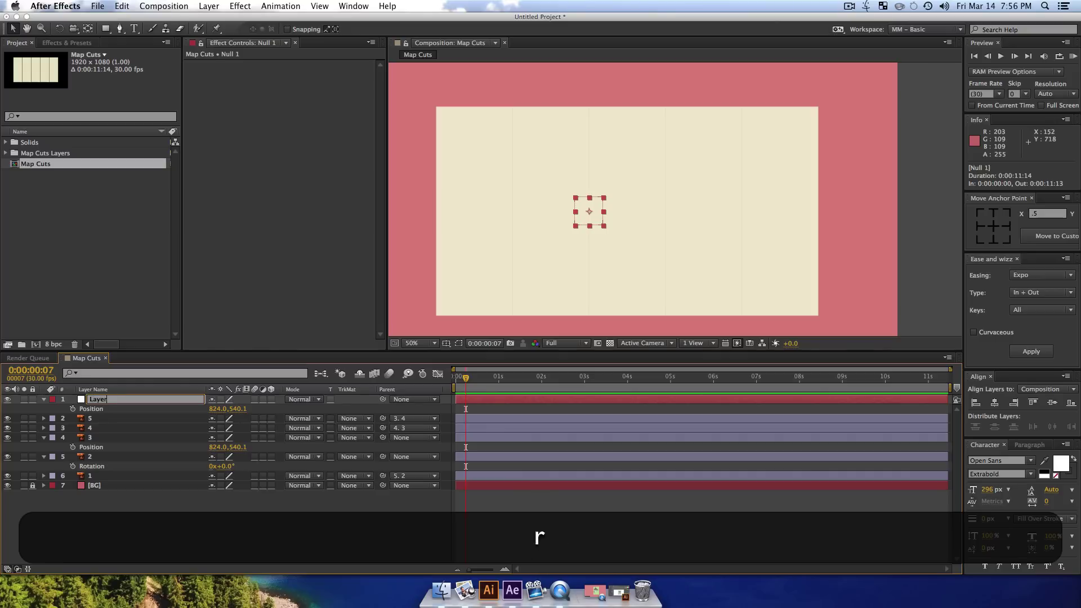
text( Control)
key(Return)
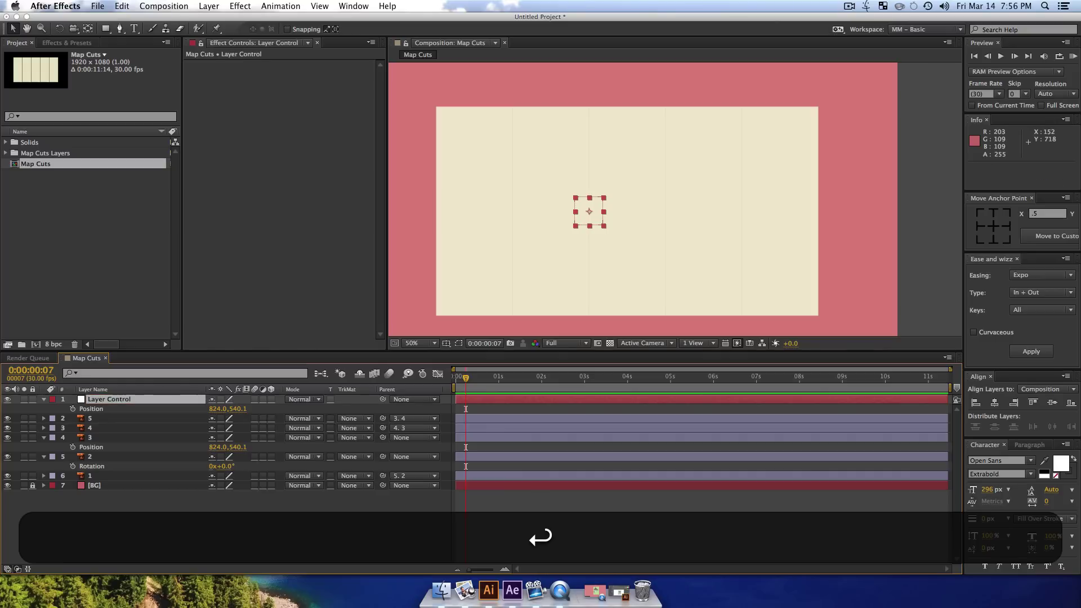
click(103, 525)
- Parent fold strips 2 and 3 to the Layer Control null and collapse all open layer properties
click(90, 457)
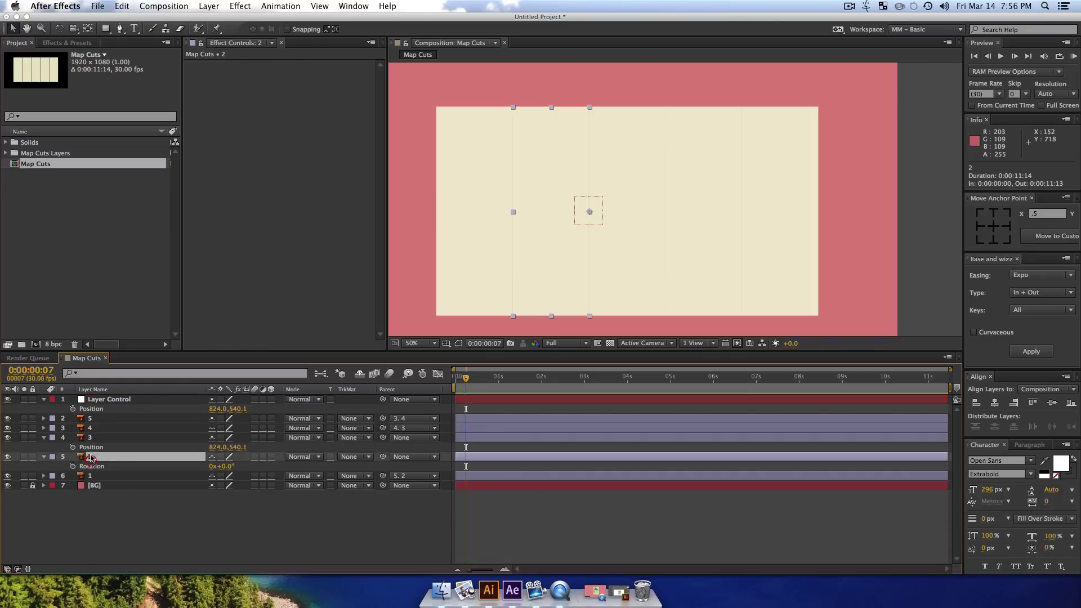
shift+click(90, 437)
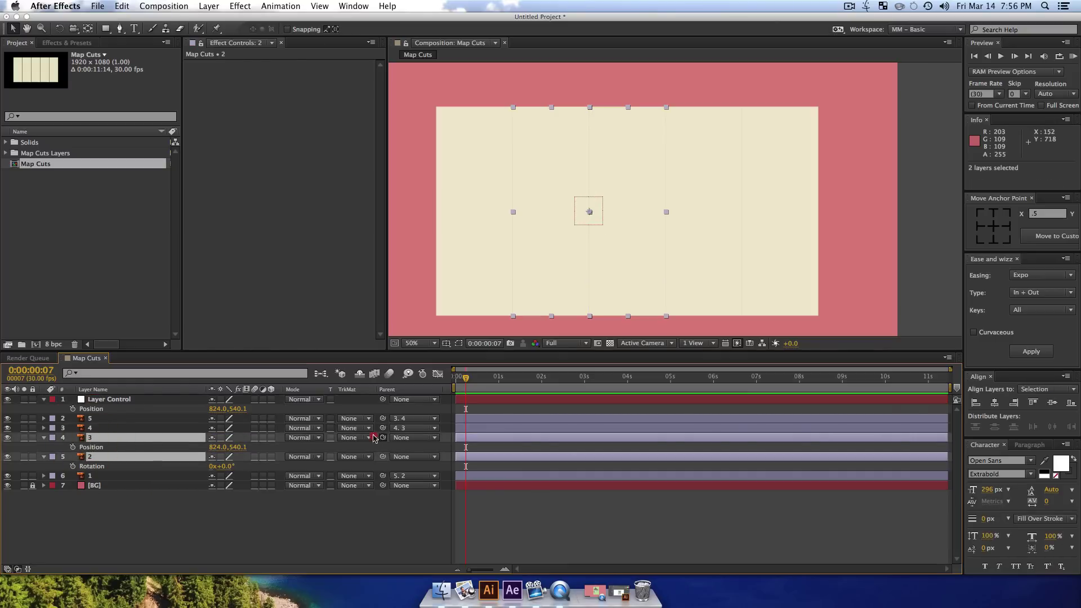
drag(383, 438, 123, 401)
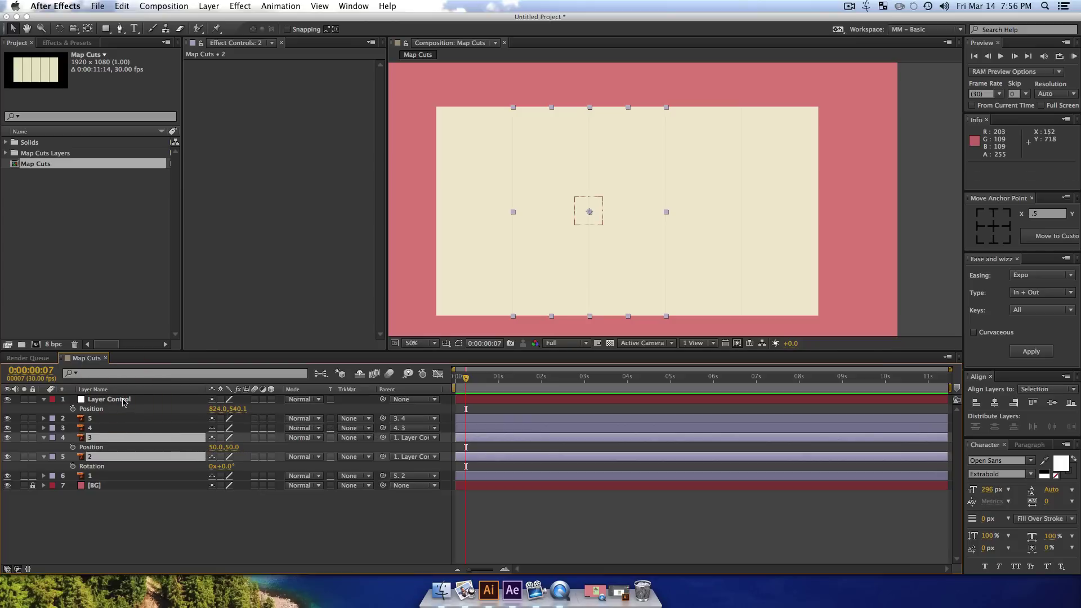
click(357, 545)
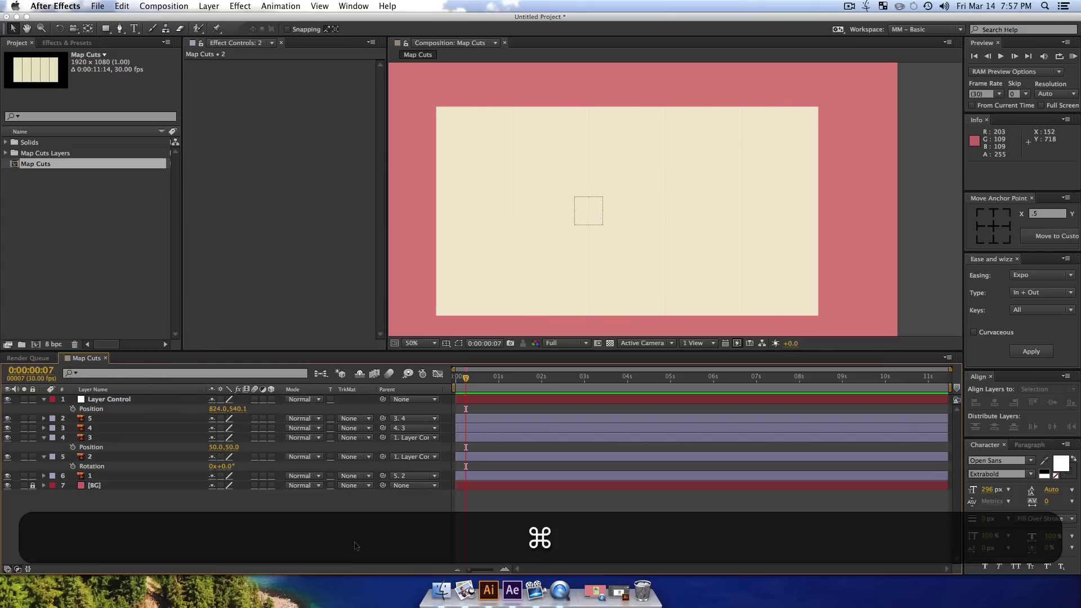
key(super+a)
key(super+u)
click(348, 546)
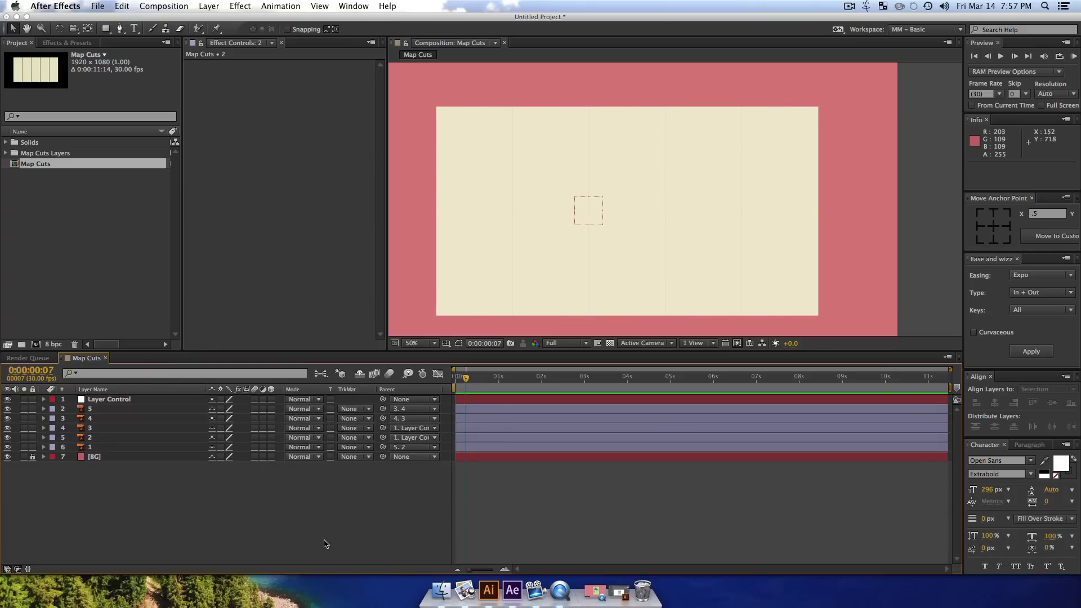
- Make Layer Control and all five fold strips 3D layers and keyframe their Y Rotation at 0:00:00:29
drag(470, 383, 488, 383)
click(111, 447)
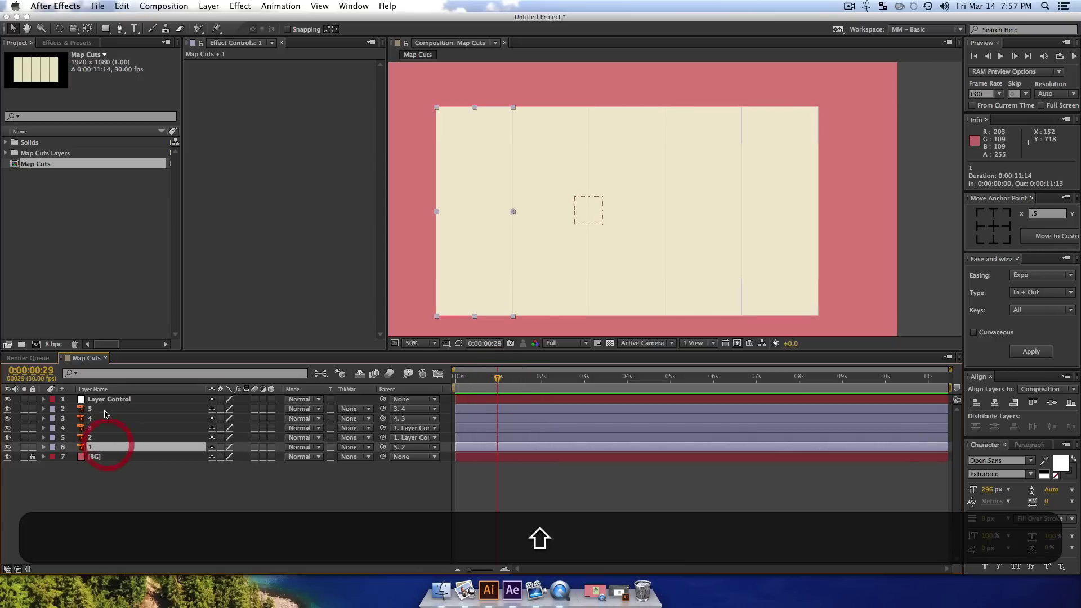
shift+click(103, 399)
key(r)
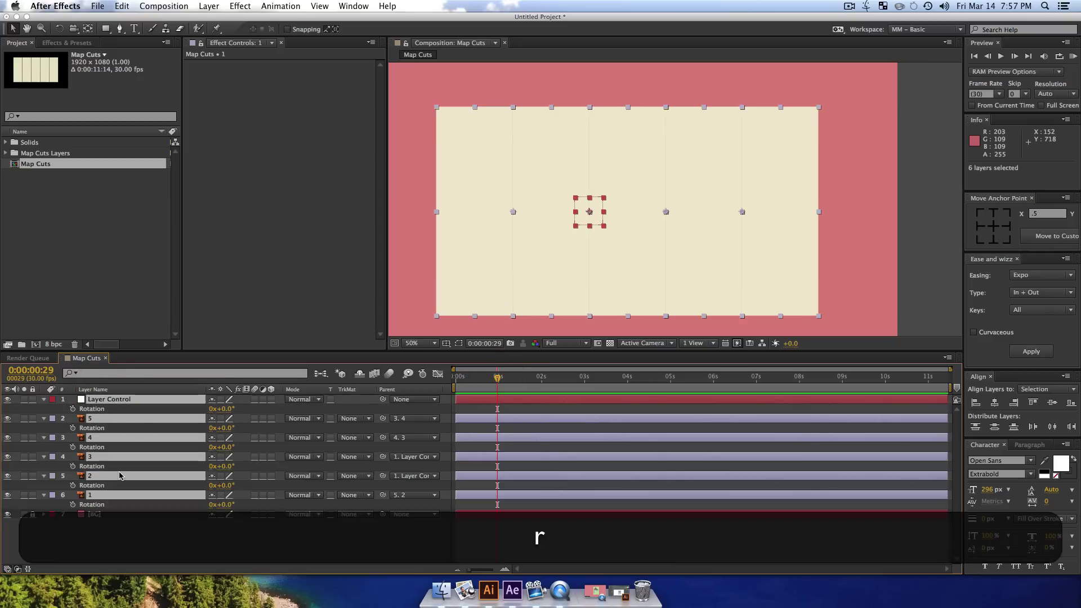
click(271, 399)
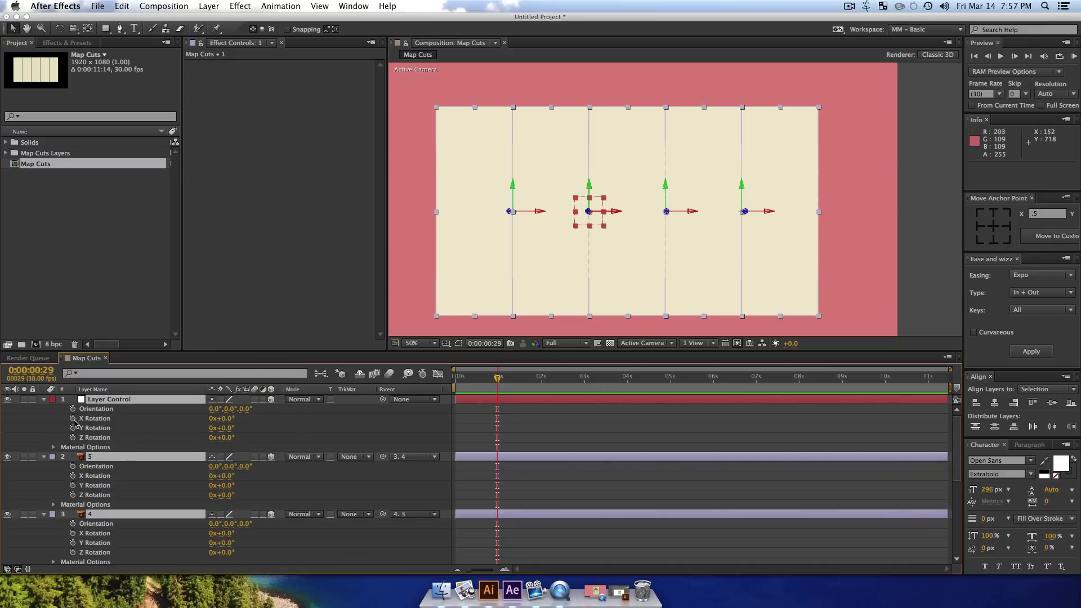
click(72, 428)
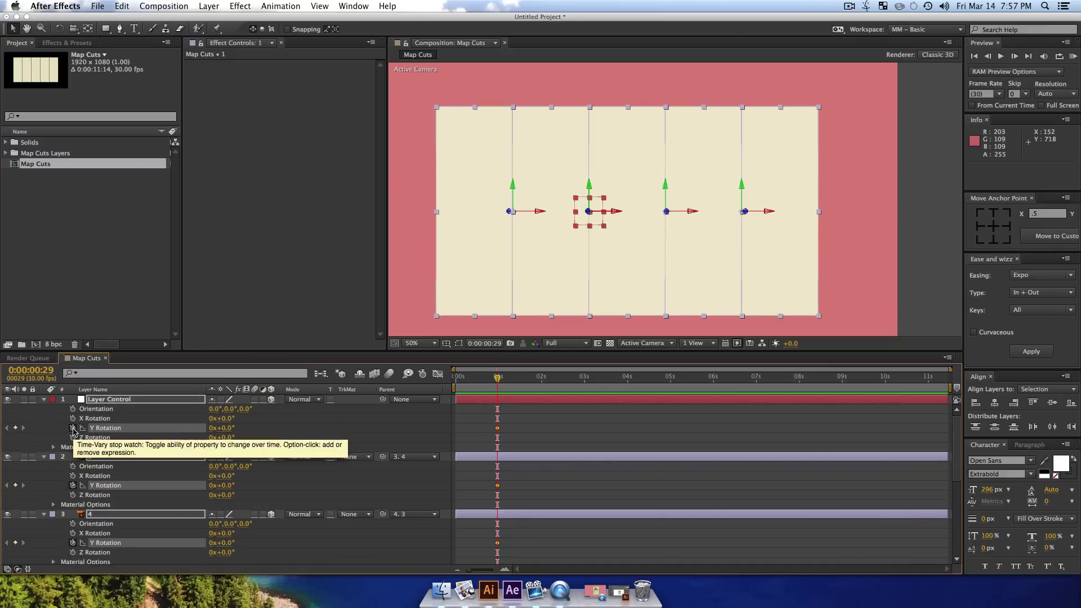
key(u)
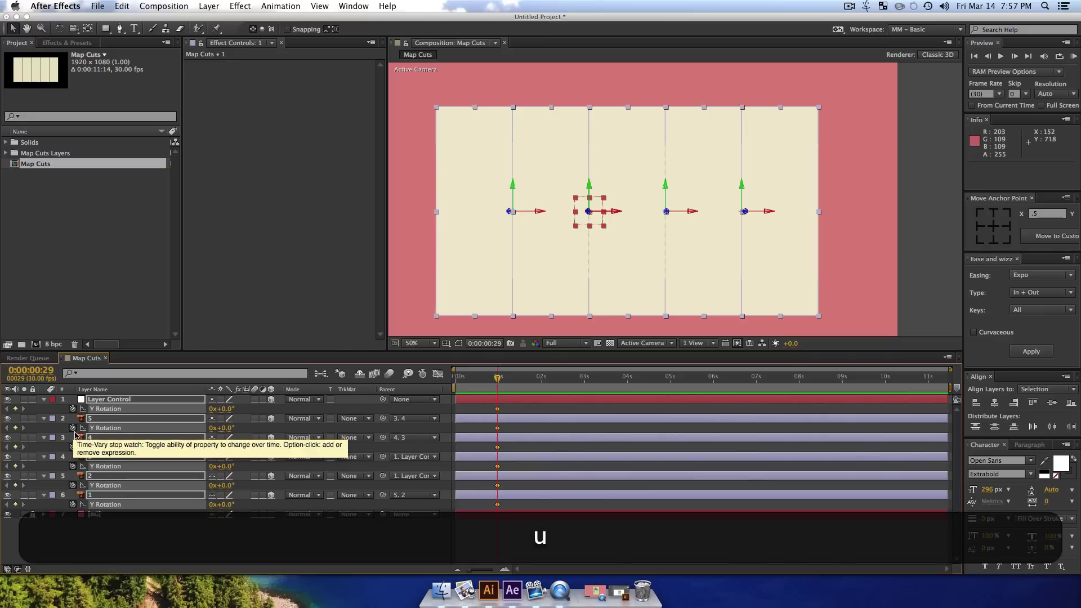
click(176, 543)
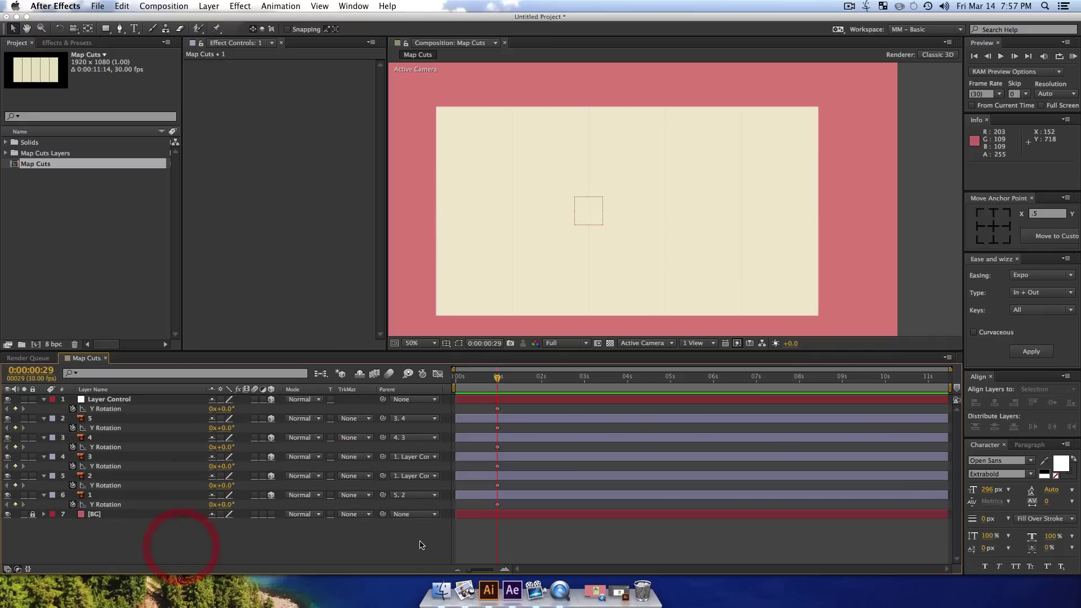
- Reveal Layer Control's Position alongside its Y Rotation and keyframe it at 0:00:00:29
click(104, 400)
key(shift+p)
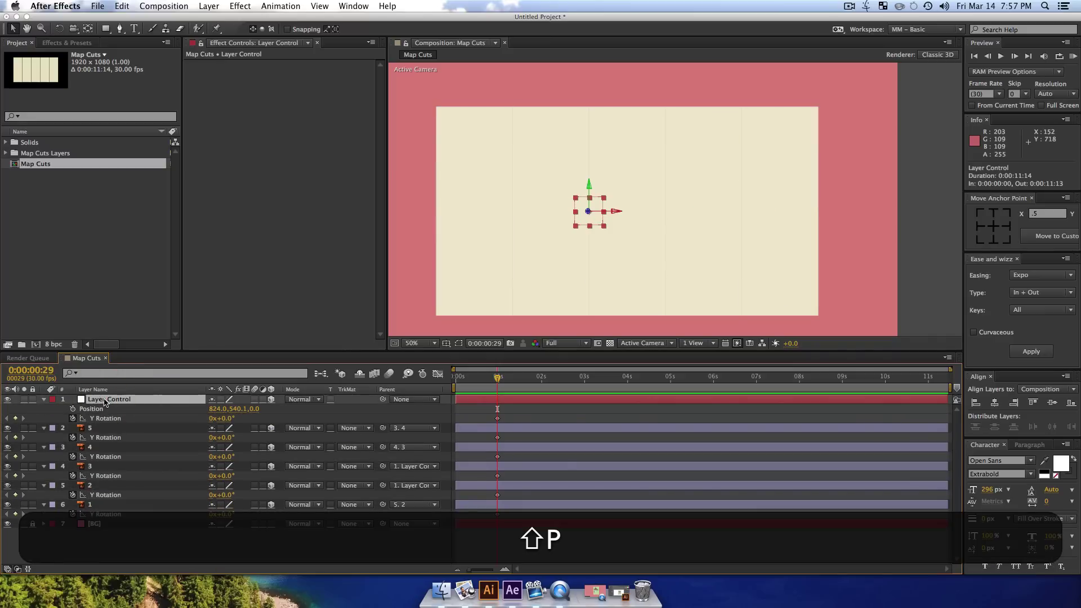
click(72, 408)
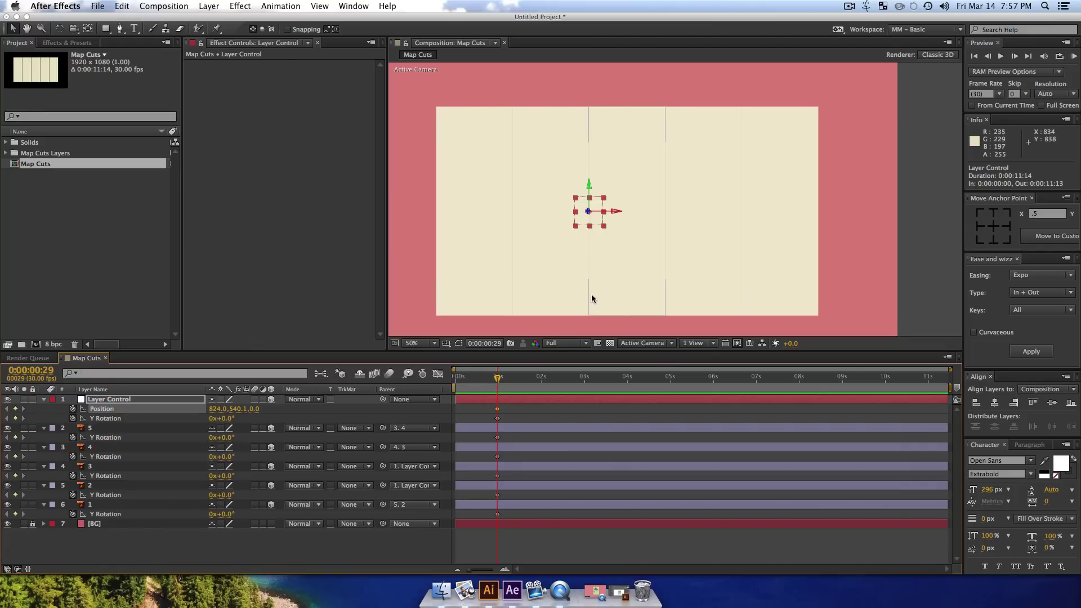
- Fit the composition in the viewer and switch from the Active Camera to the Top view
key(shift+slash)
key(shift+v)
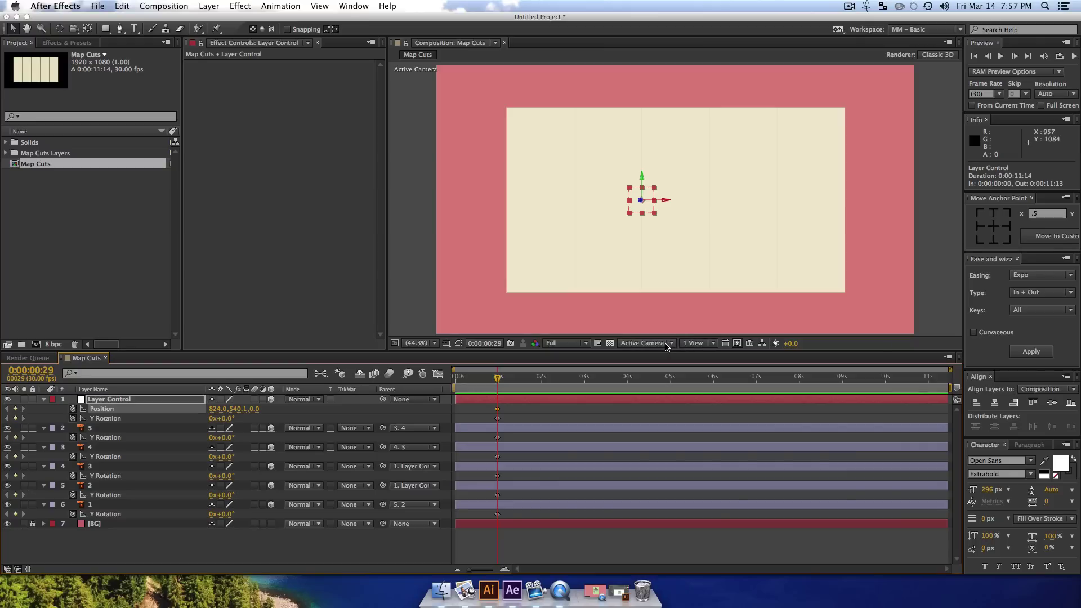
click(666, 346)
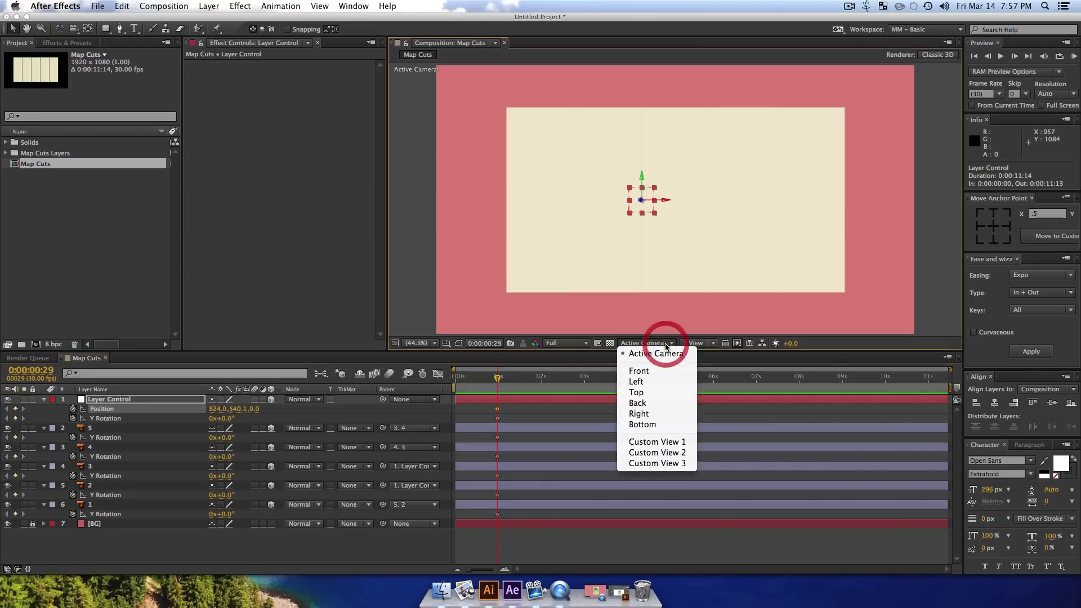
click(655, 393)
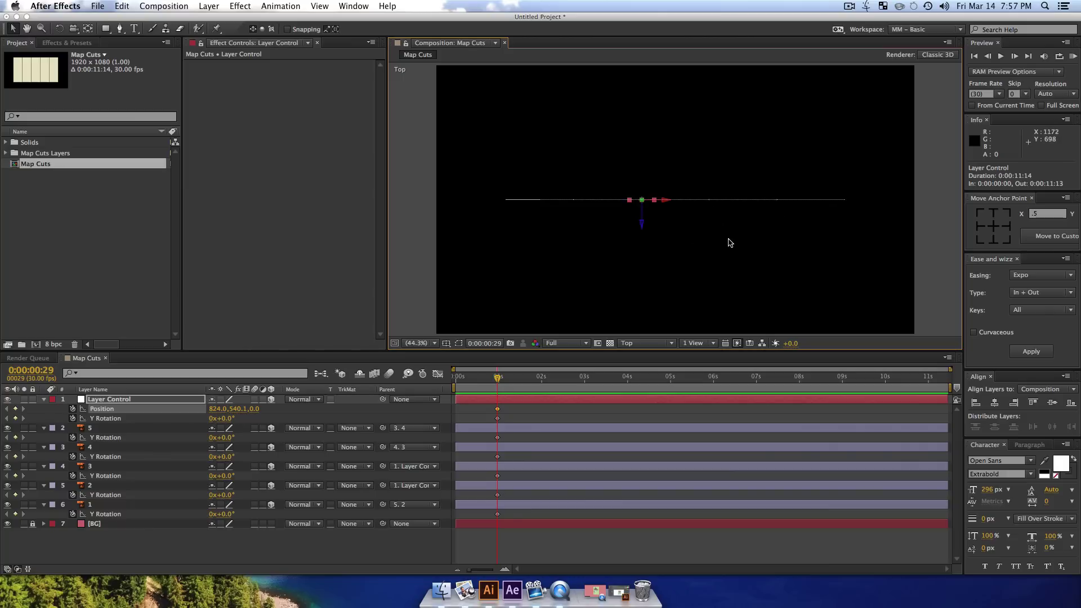
drag(729, 244, 715, 240)
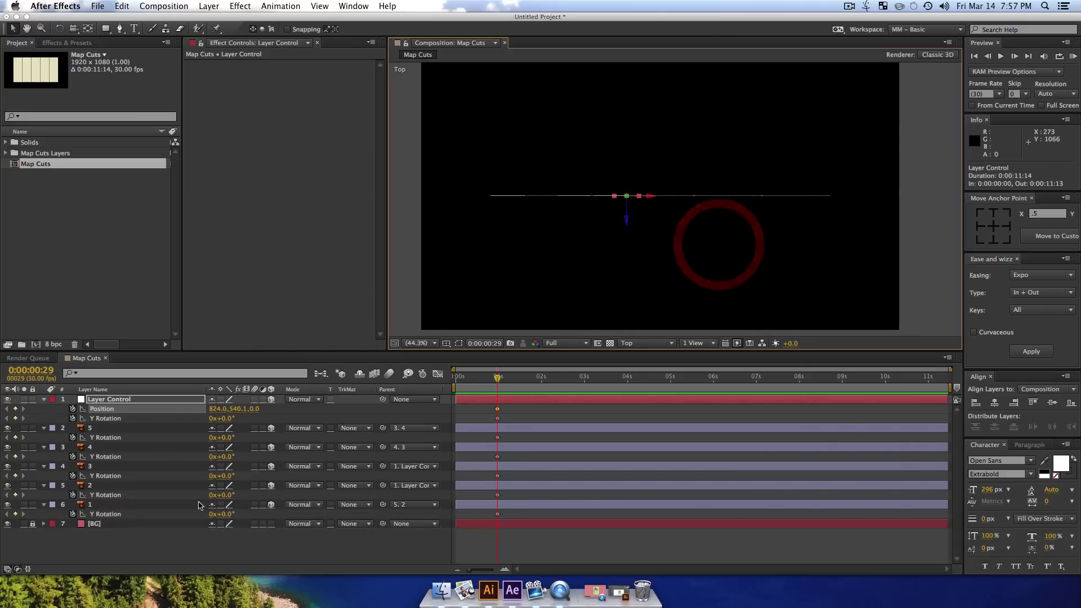
- At 0:00:04:01, add Y Rotation keyframes to Layer Control and all five strips, plus a Position keyframe to Layer Control
click(546, 378)
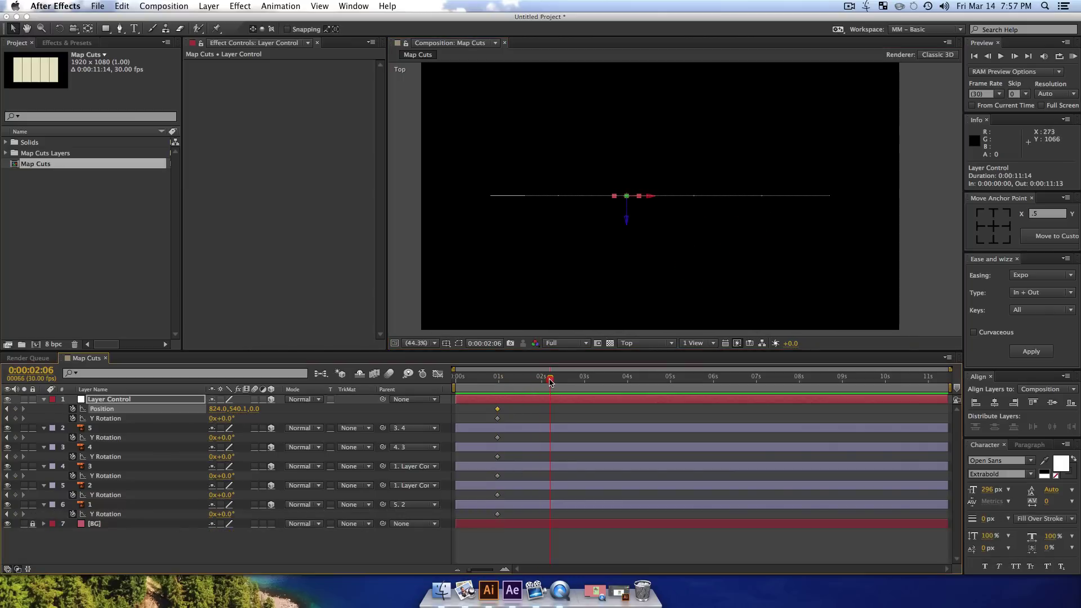
drag(536, 381, 543, 382)
click(630, 382)
click(113, 411)
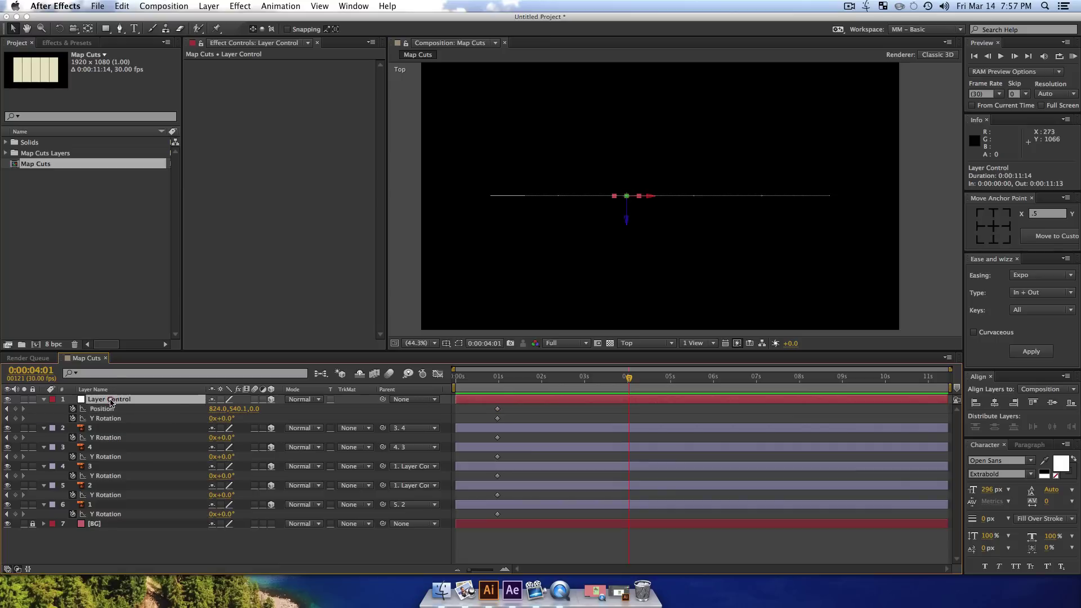
key(shift)
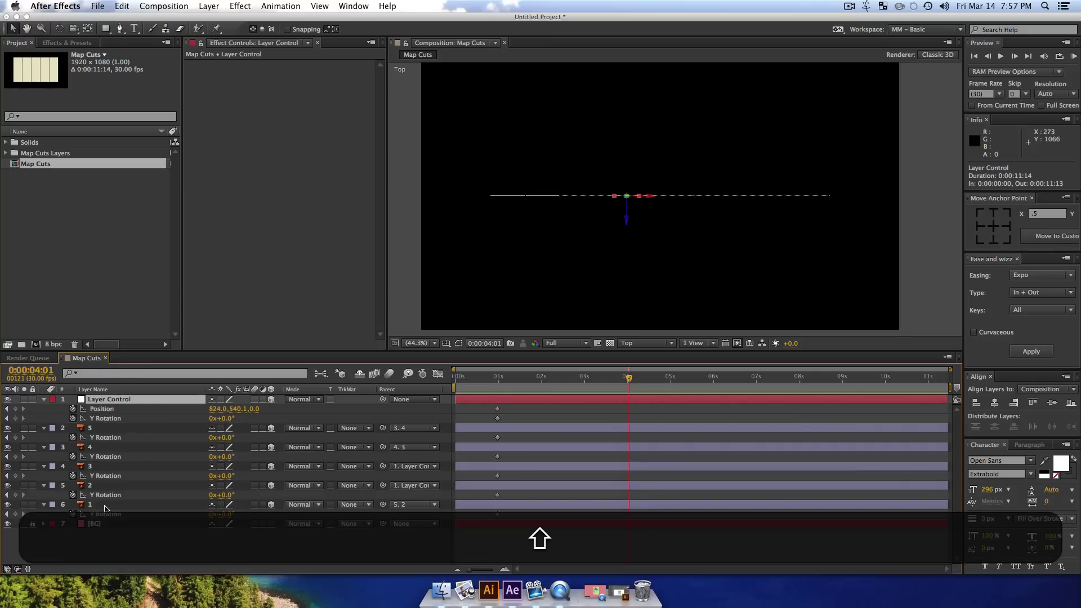
shift+click(100, 505)
click(15, 514)
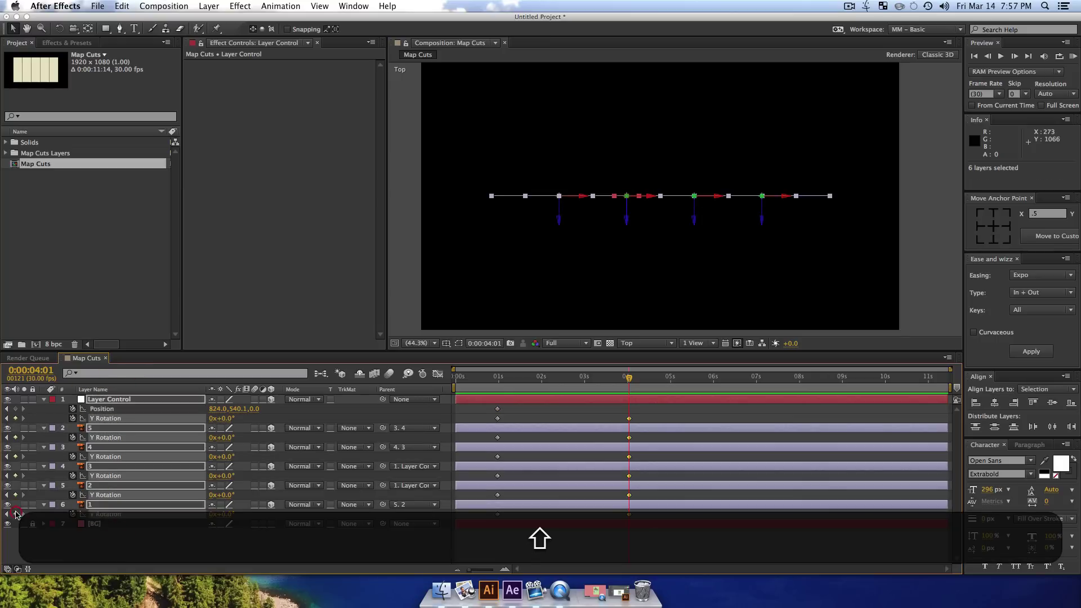
click(15, 409)
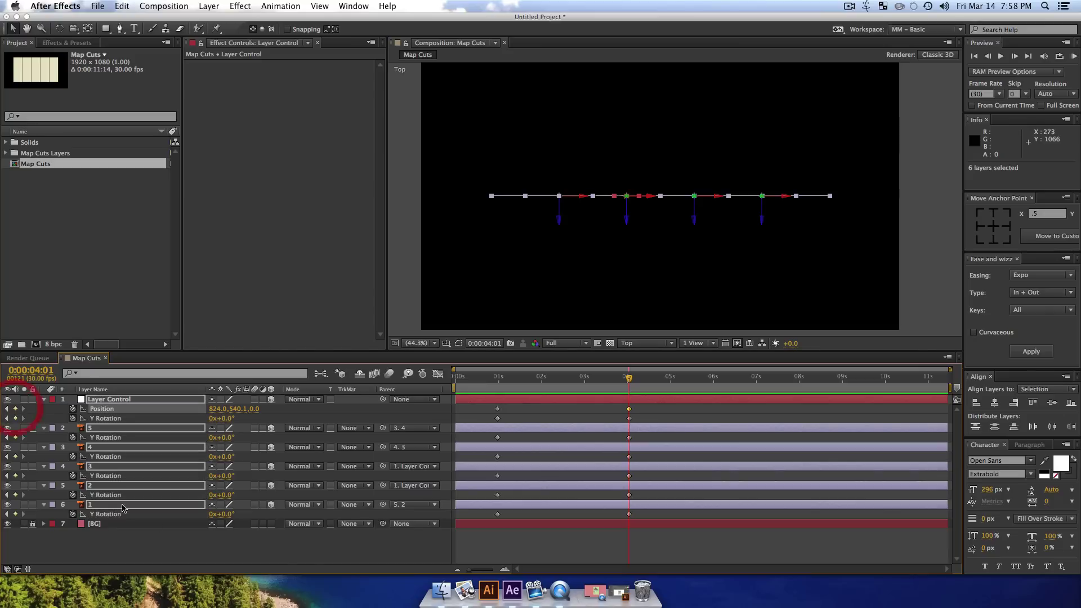
click(306, 560)
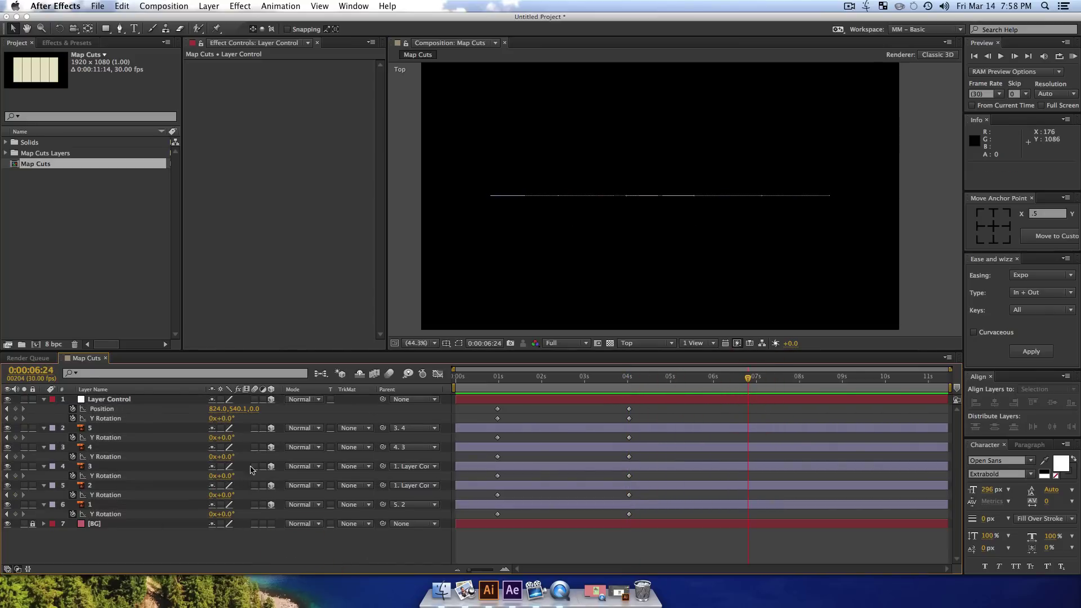
- At 0:00:06:24, set Y Rotation to 87° on fold strip 3 and -90° on fold strip 2
click(109, 476)
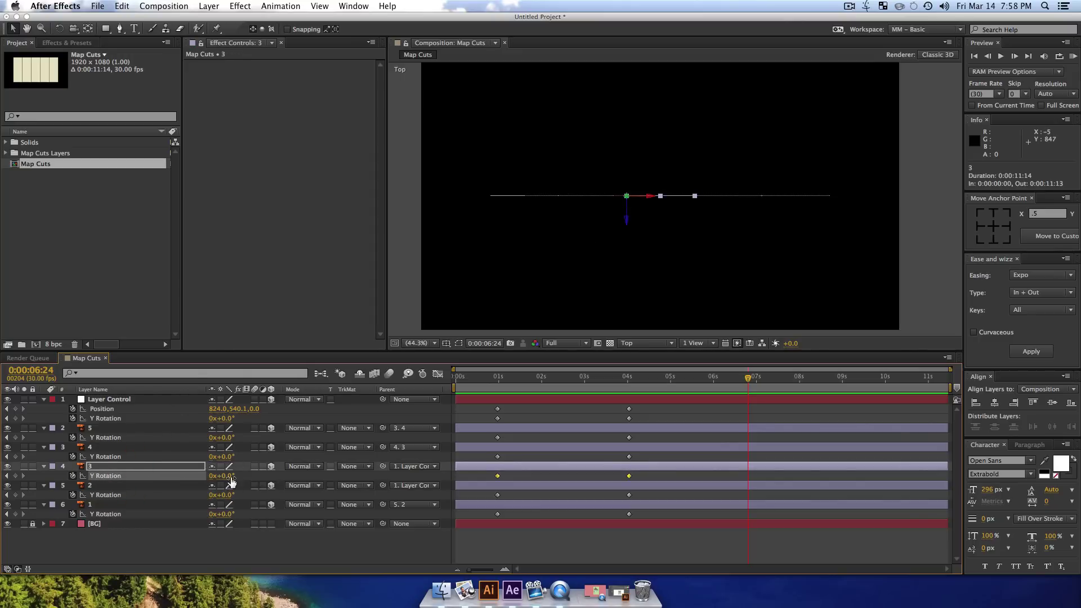
drag(232, 477, 278, 478)
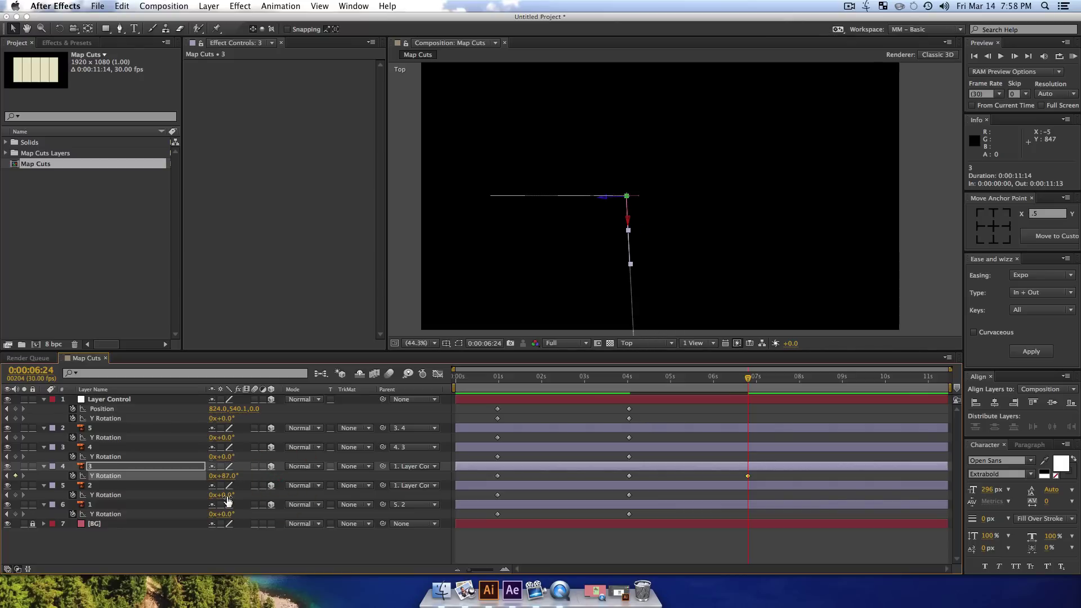
drag(228, 495, 180, 501)
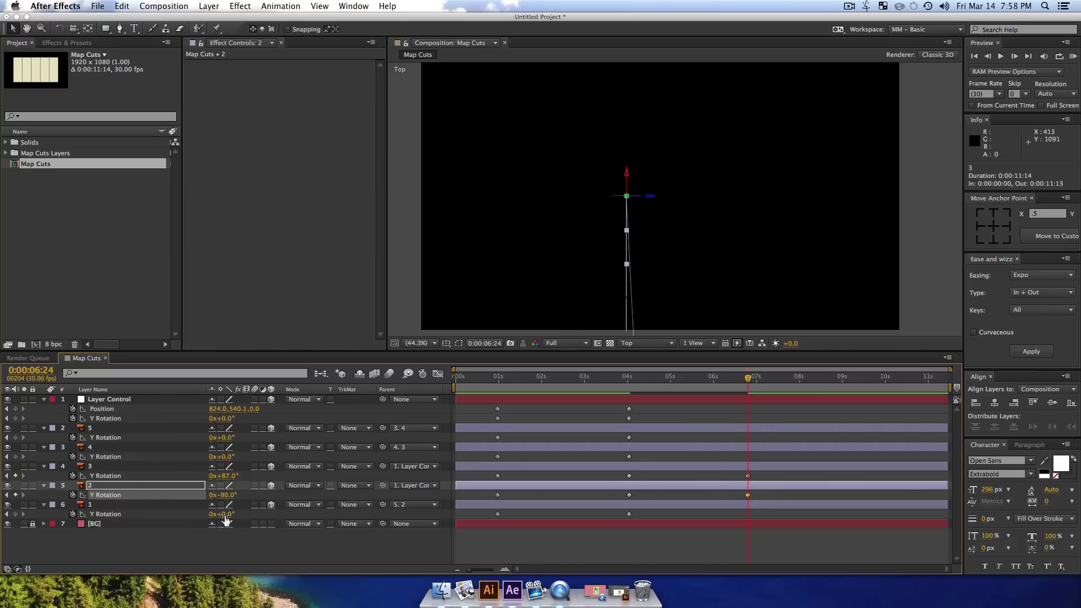
- At 0:00:06:24, set Y Rotation to 177° on fold strip 1 and -177° on fold strip 4
drag(224, 514, 316, 509)
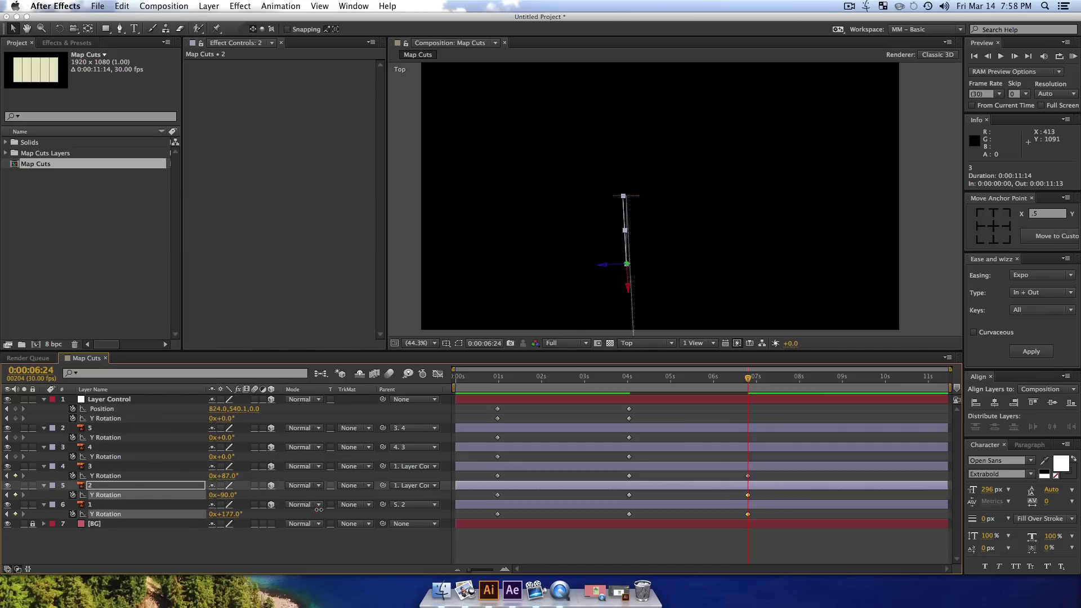
click(317, 507)
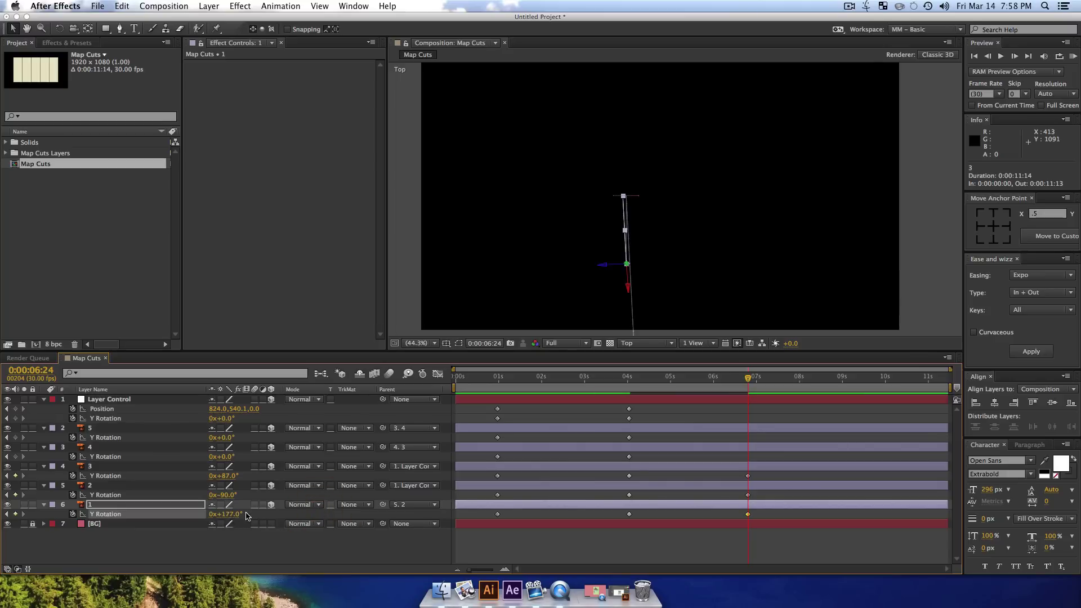
drag(228, 462, 129, 457)
click(121, 449)
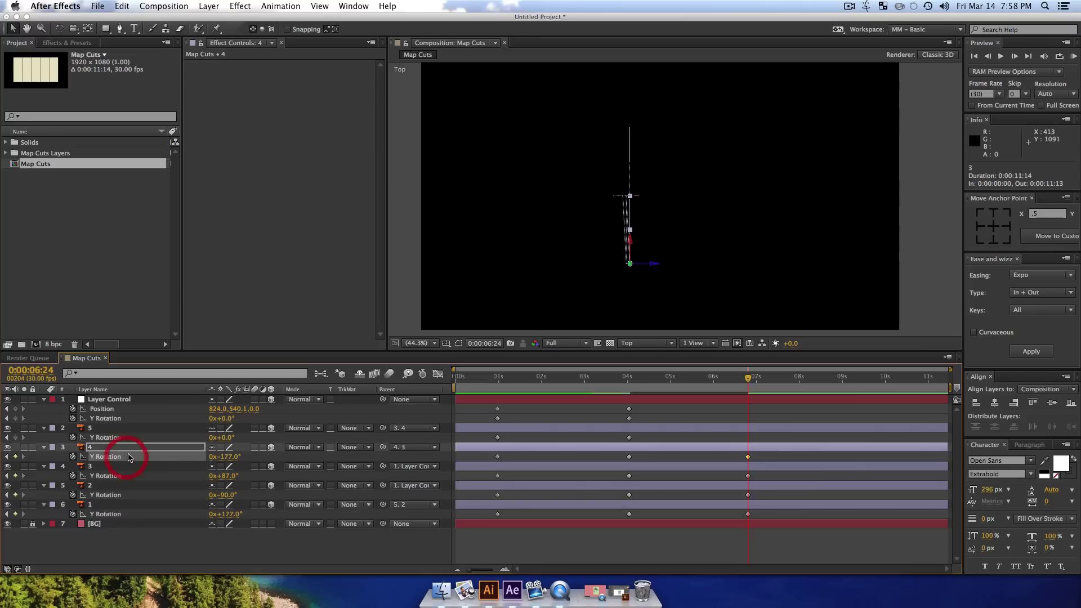
- Set layer 5's Y Rotation to 176° at 0:00:06:24 and return the composition view to Active Camera
drag(225, 438, 339, 454)
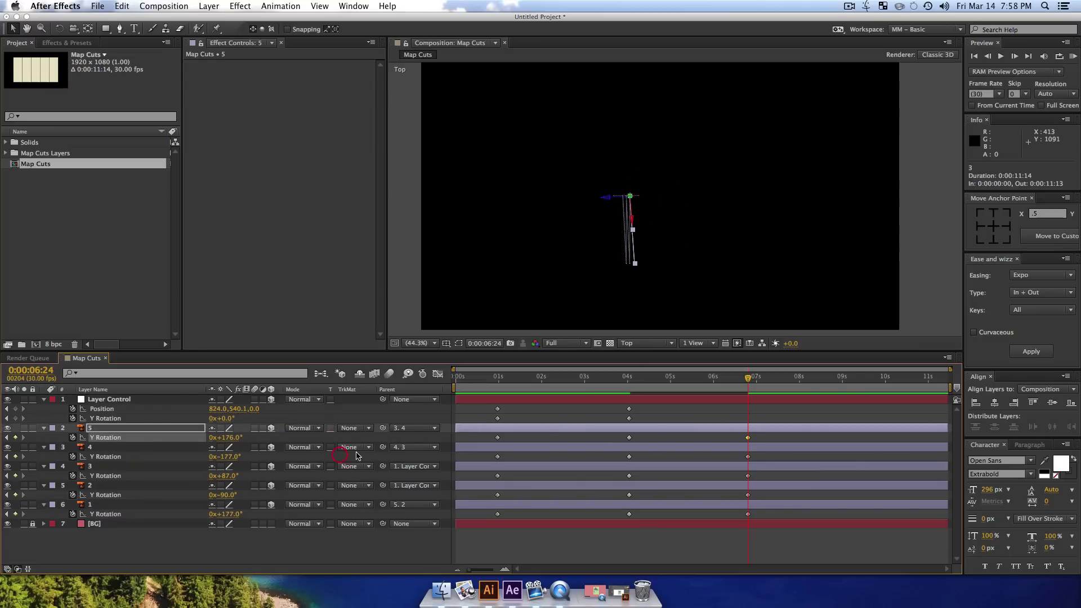
click(647, 343)
click(653, 354)
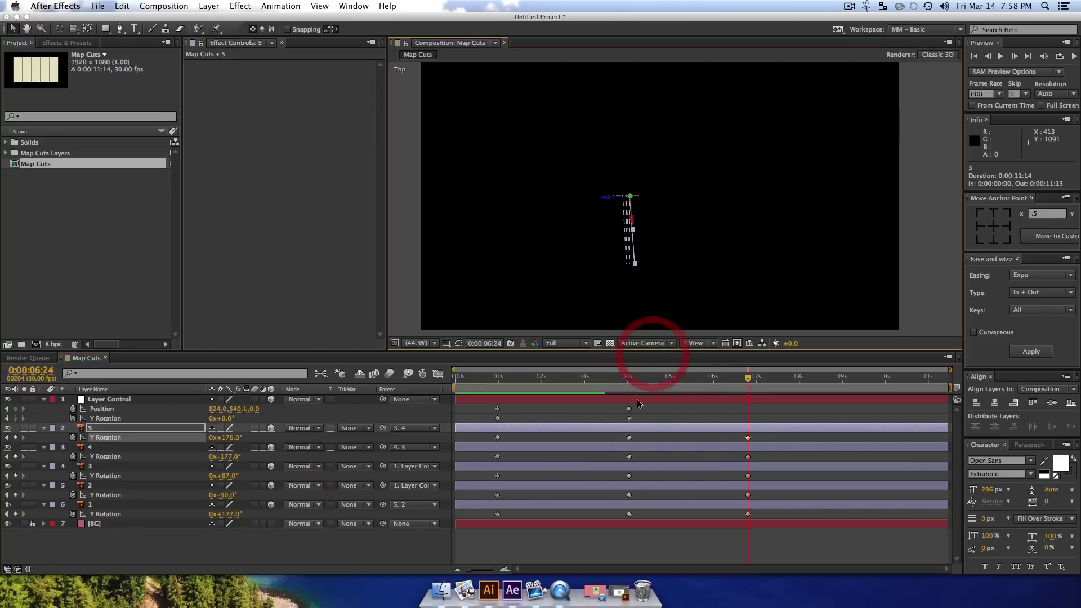
- Preview the map's folding animation from 0:00:03:23
drag(750, 379, 620, 388)
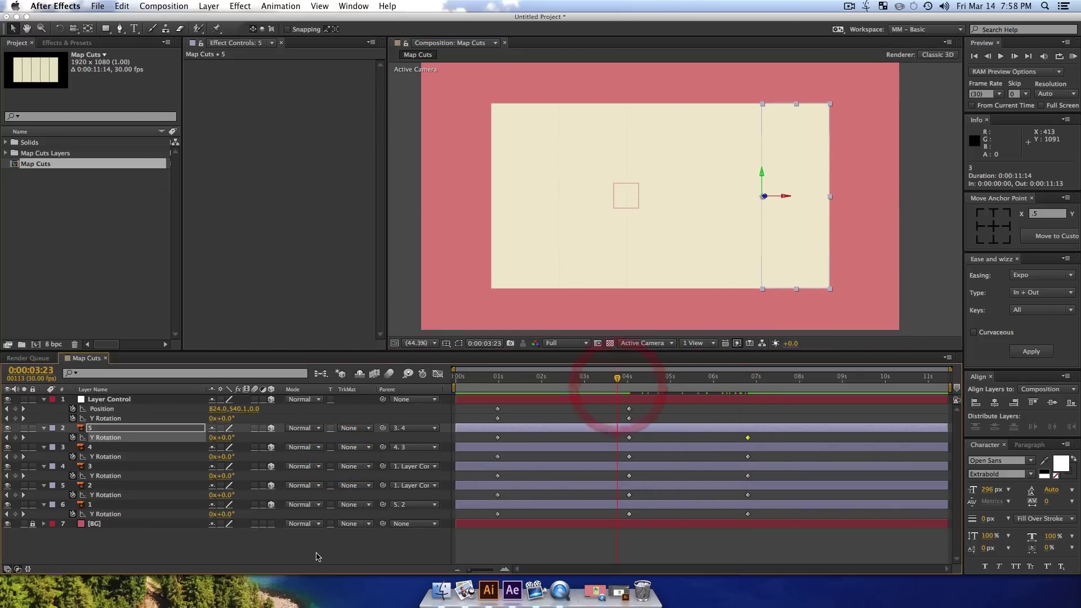
key(KP_0)
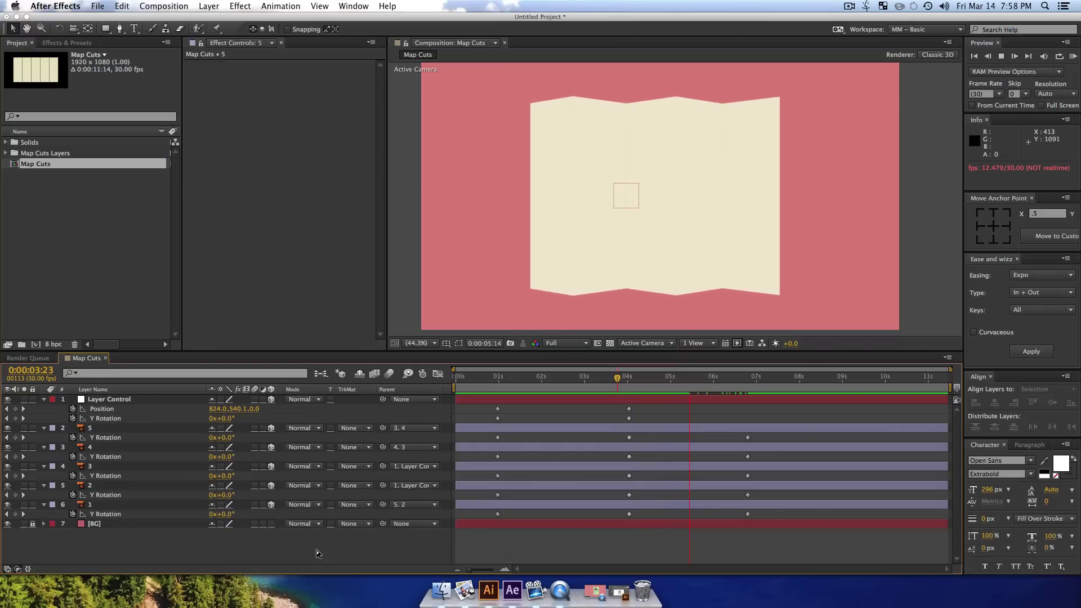
key(space)
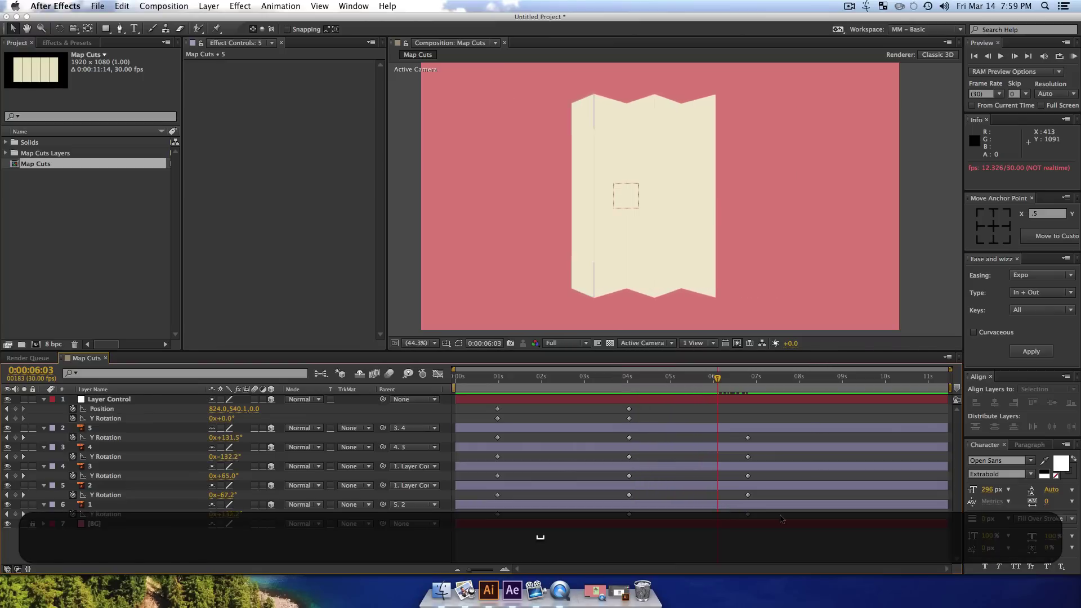
- Apply Quad easing with Ease and Wizz to all Position and Y Rotation keyframes of Layer Control and layers 1 to 5
drag(778, 518, 846, 544)
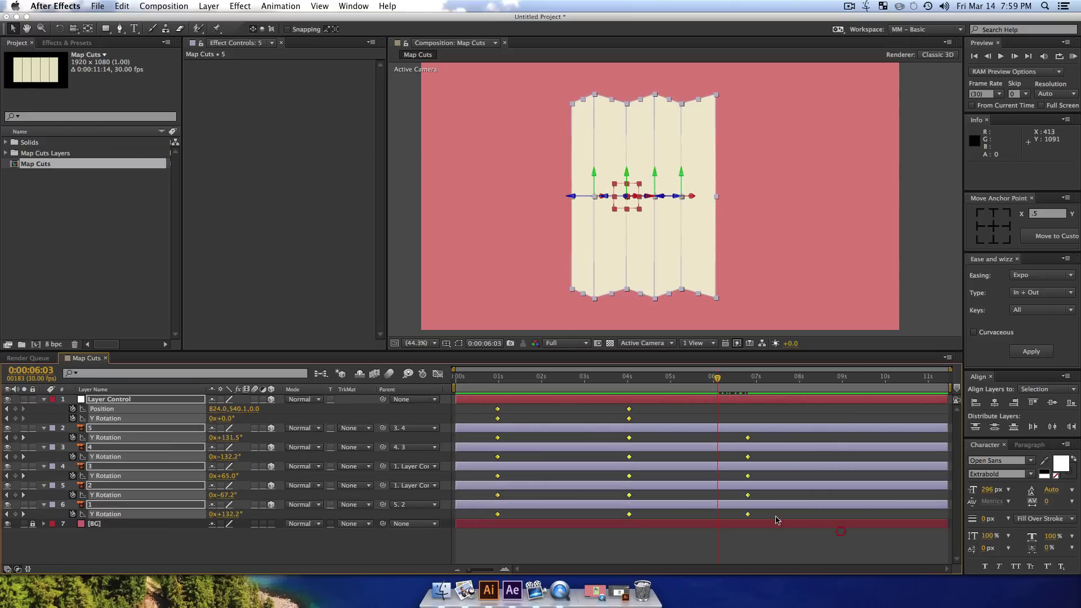
click(1024, 275)
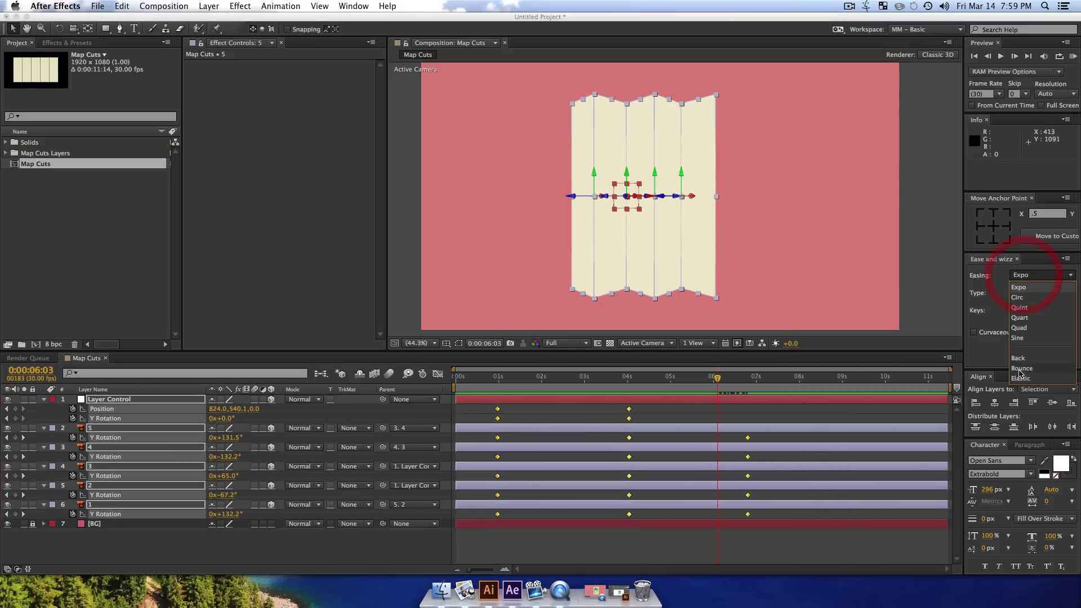
click(1017, 337)
click(1029, 274)
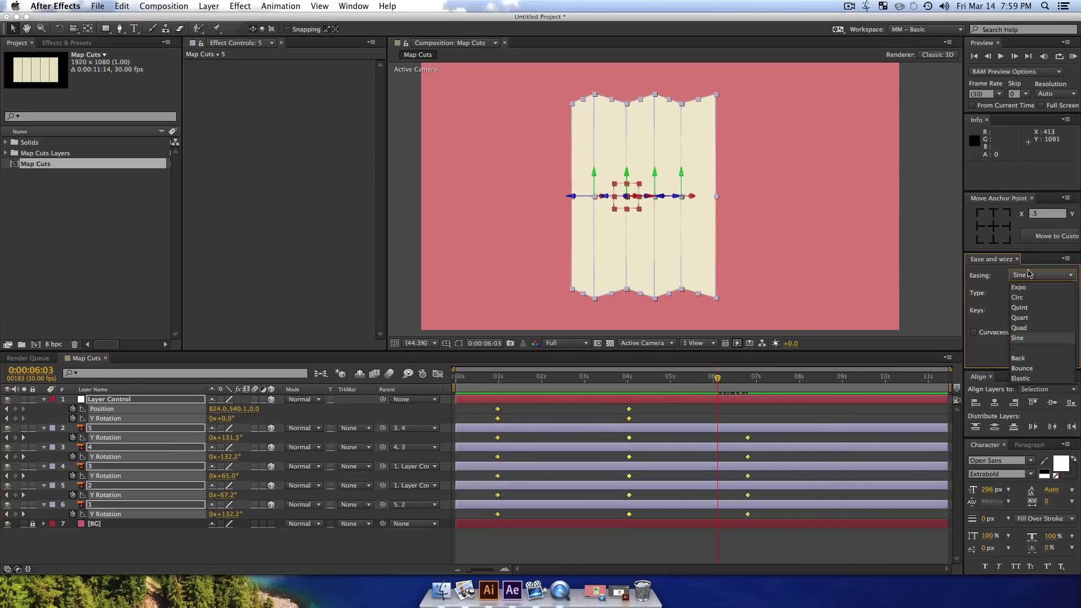
click(1022, 328)
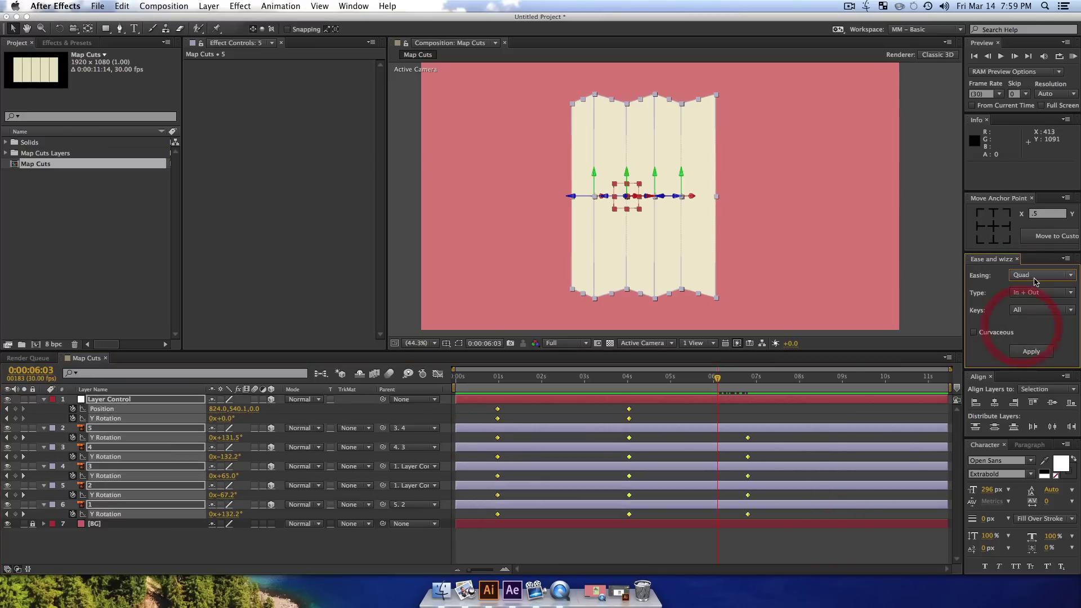
click(1029, 352)
click(426, 541)
- Preview the eased folding animation from 0:00:04:00
click(627, 376)
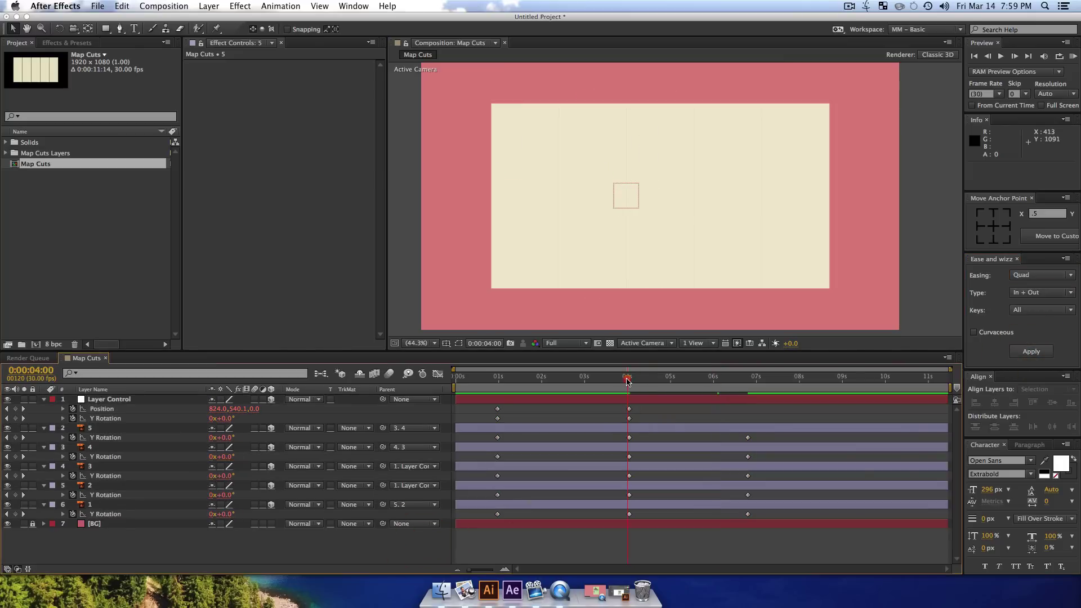
key(space)
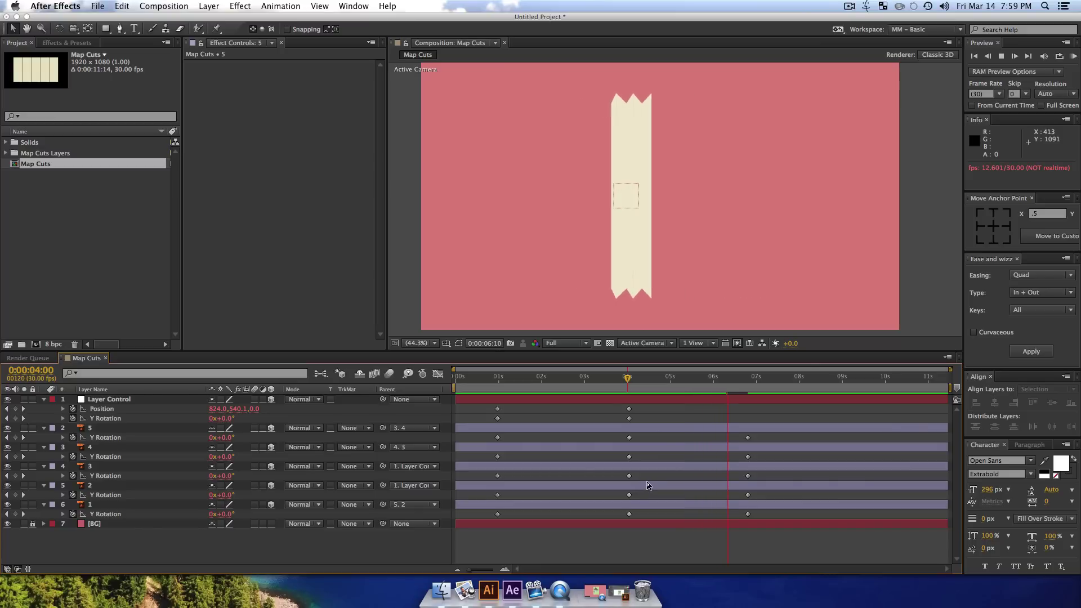
key(space)
- Move Layer Control's second Y Rotation keyframe to 0:00:05:10
click(683, 385)
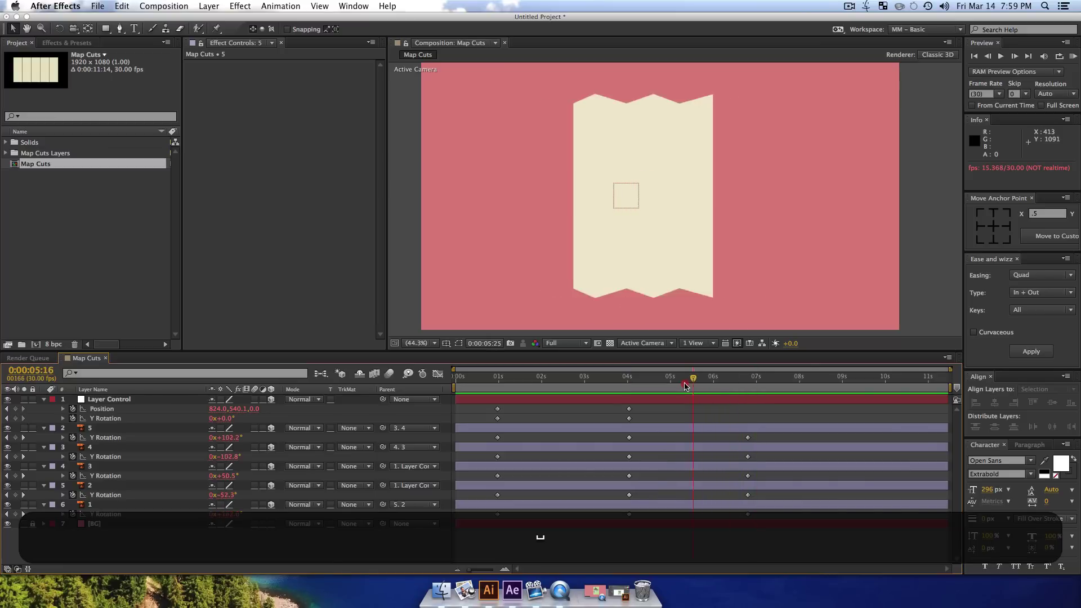
click(682, 386)
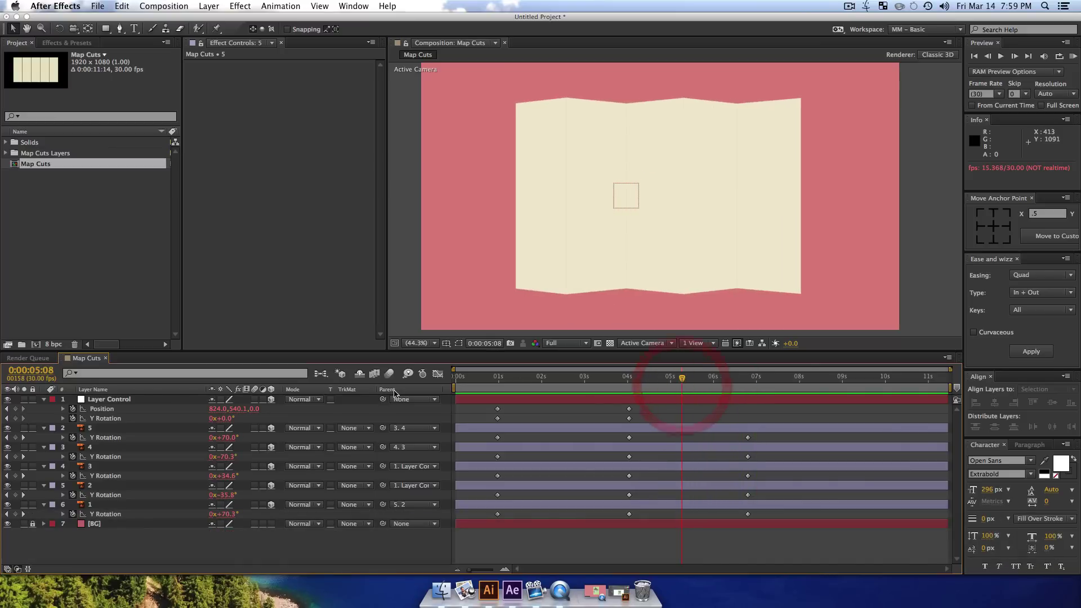
click(630, 419)
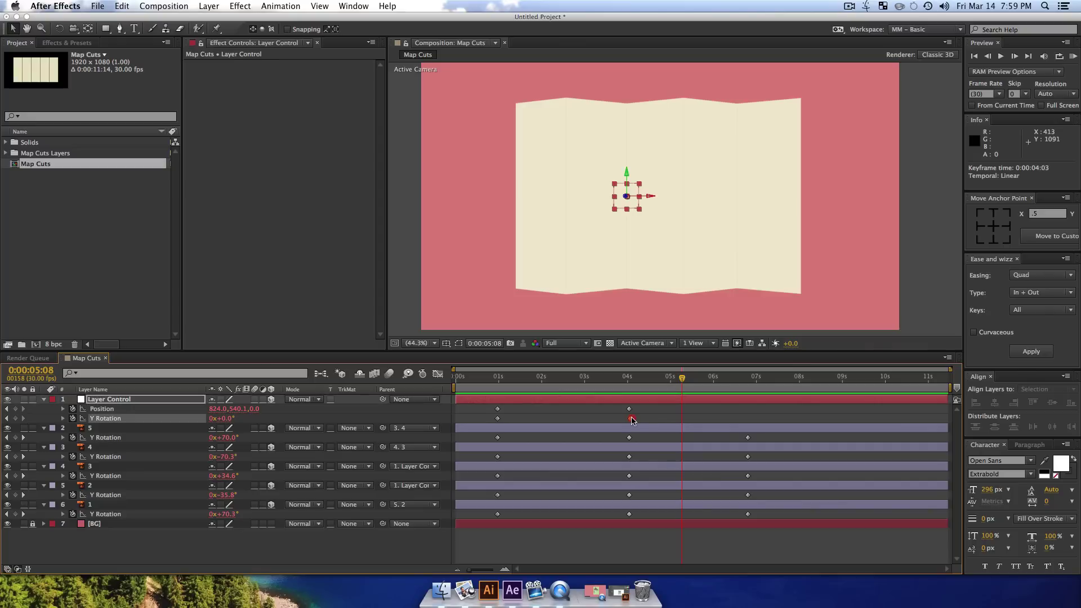
drag(691, 422, 683, 420)
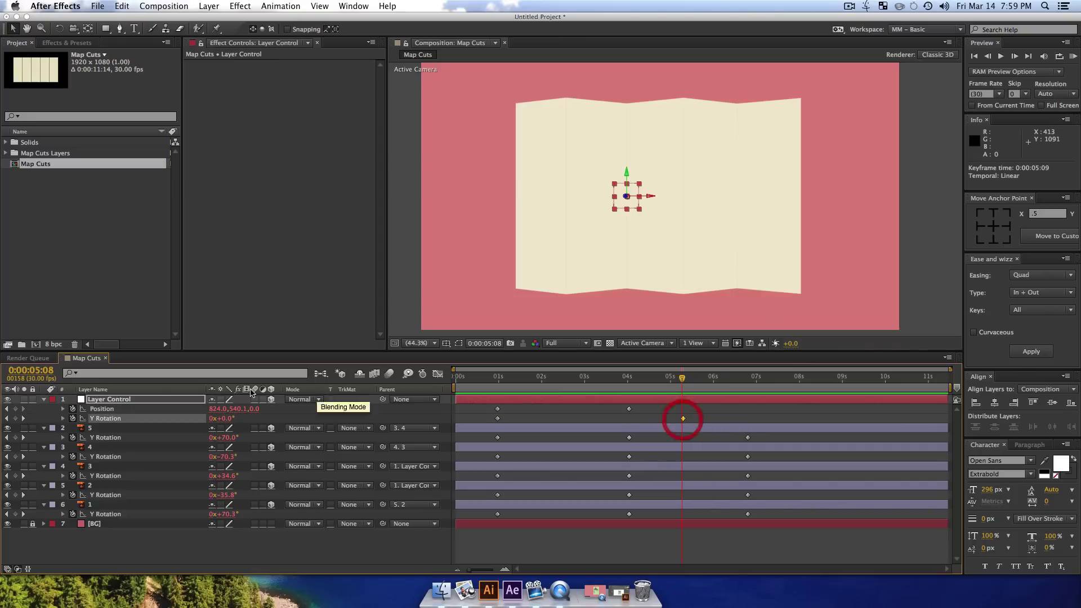
click(684, 419)
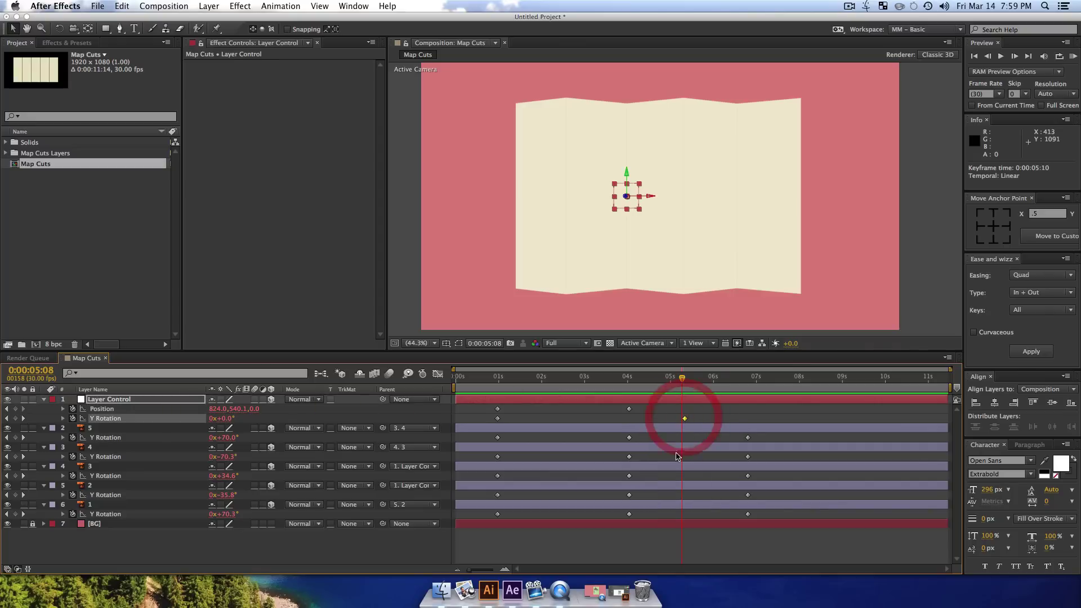
- Add a Y Rotation keyframe of -82° to Layer Control at 0:00:06:24
click(749, 386)
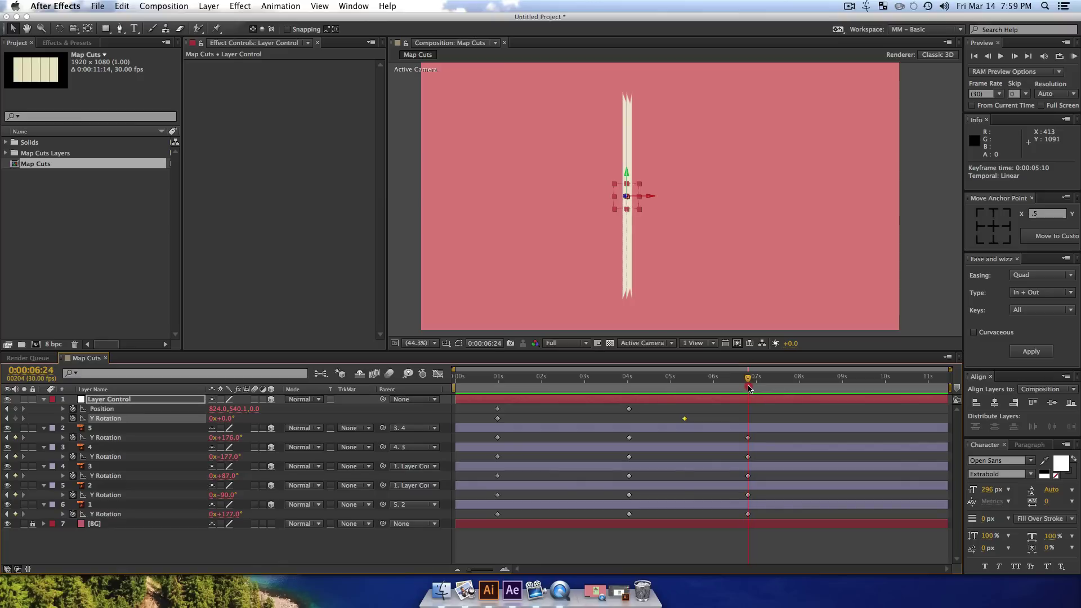
click(749, 388)
drag(227, 418, 187, 421)
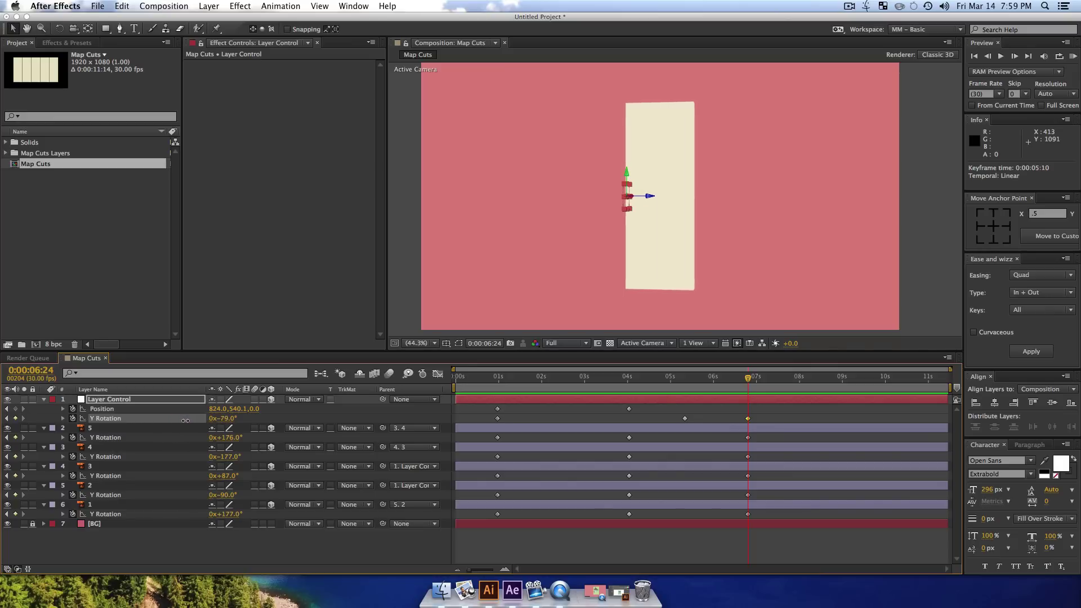
click(181, 418)
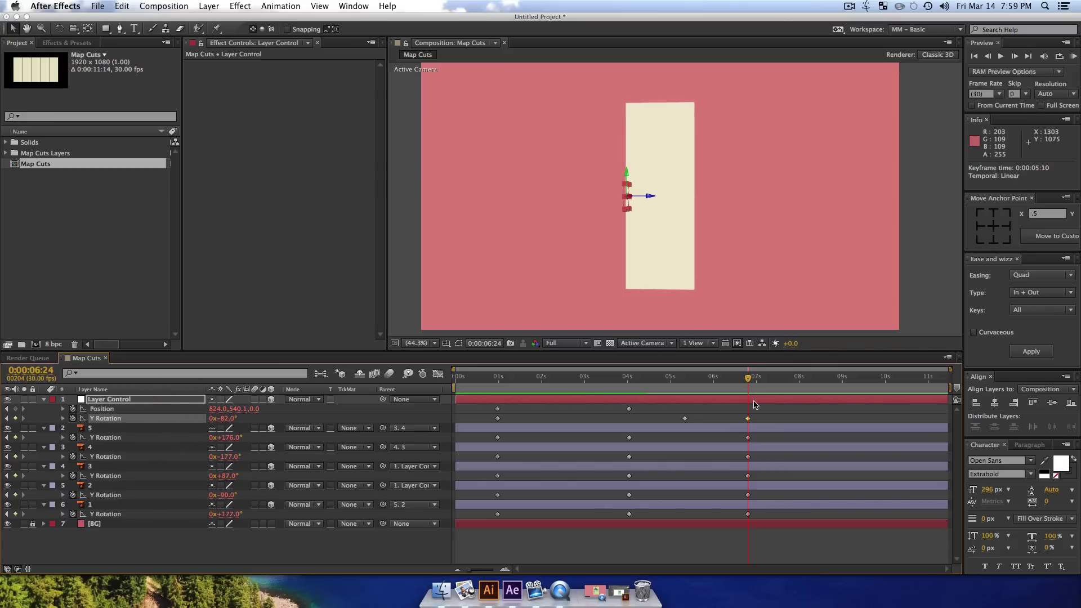
- Preview the fold with the added Layer Control rotation, then scrub back to 0:00:03:21
drag(749, 382, 692, 389)
key(space)
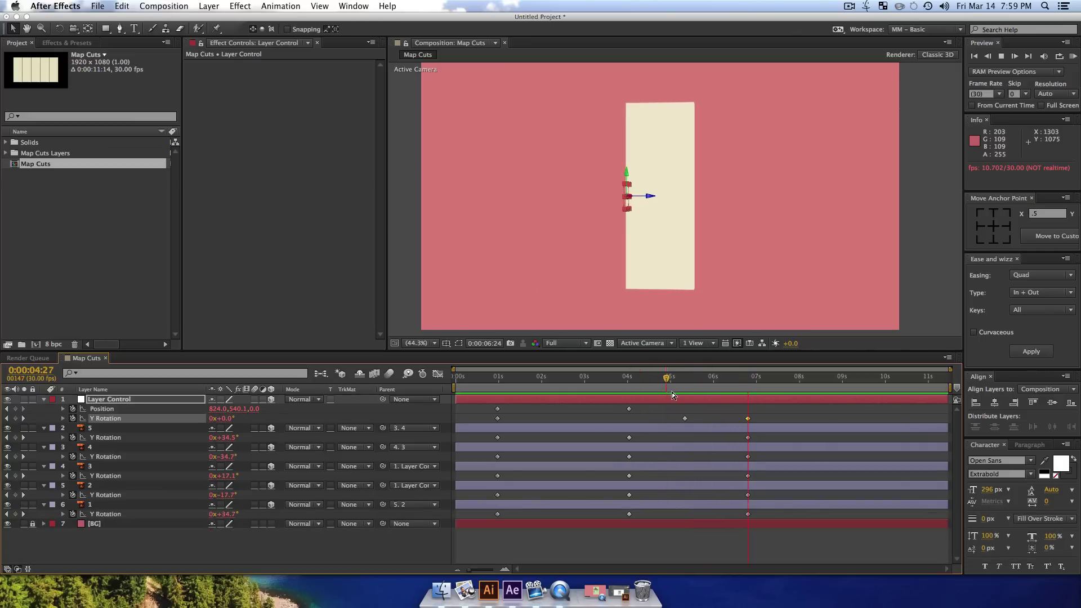
key(space)
drag(751, 385, 614, 425)
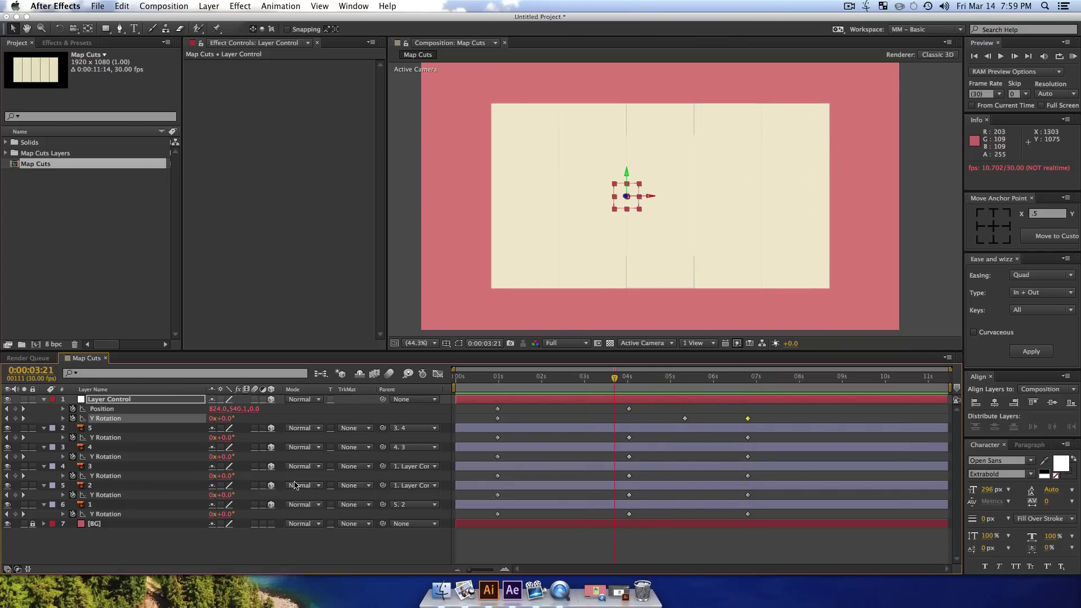
- Add a Parallel light named Light 1 to the Map Cuts composition
click(362, 545)
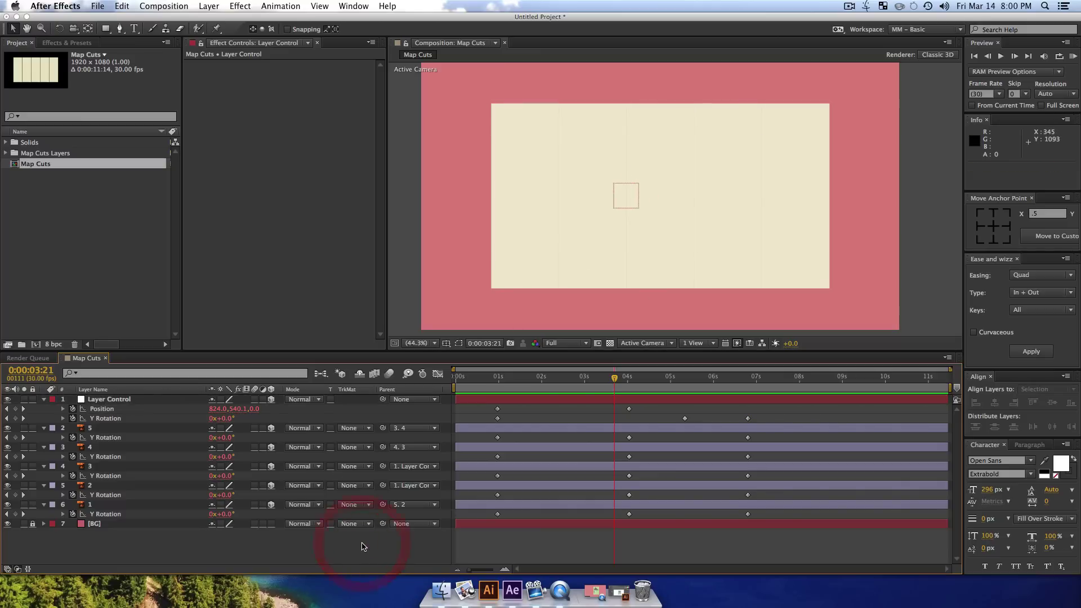
right_click(362, 545)
mouse_move(394, 458)
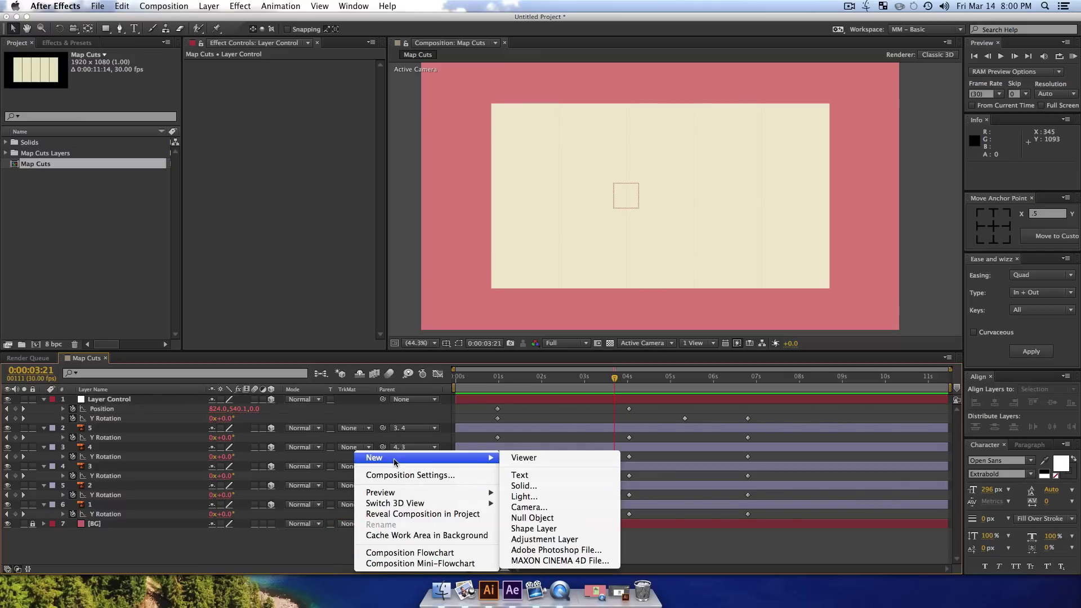
click(552, 498)
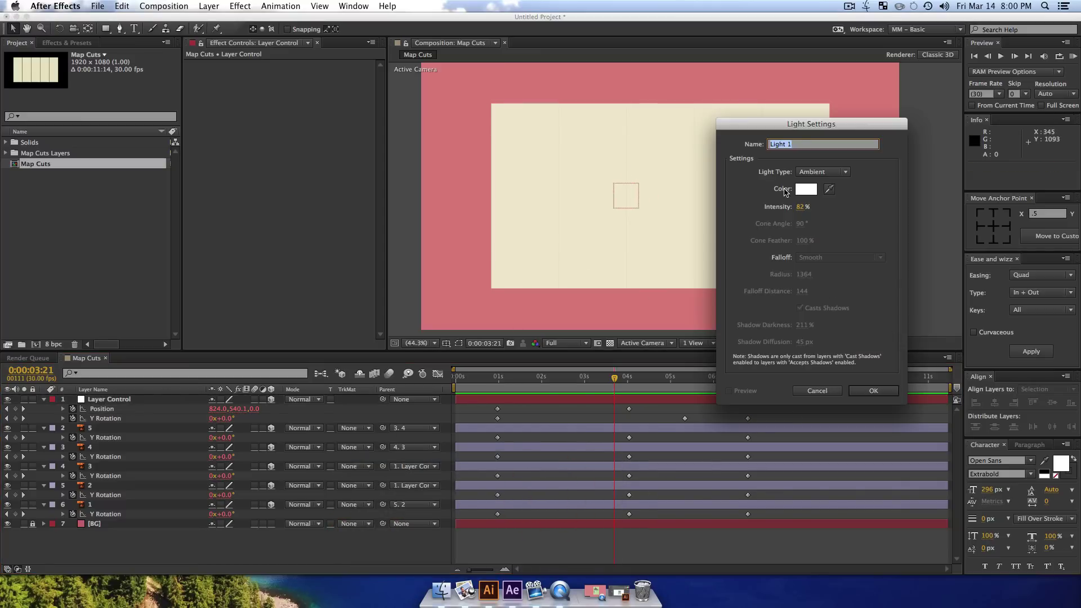
click(810, 177)
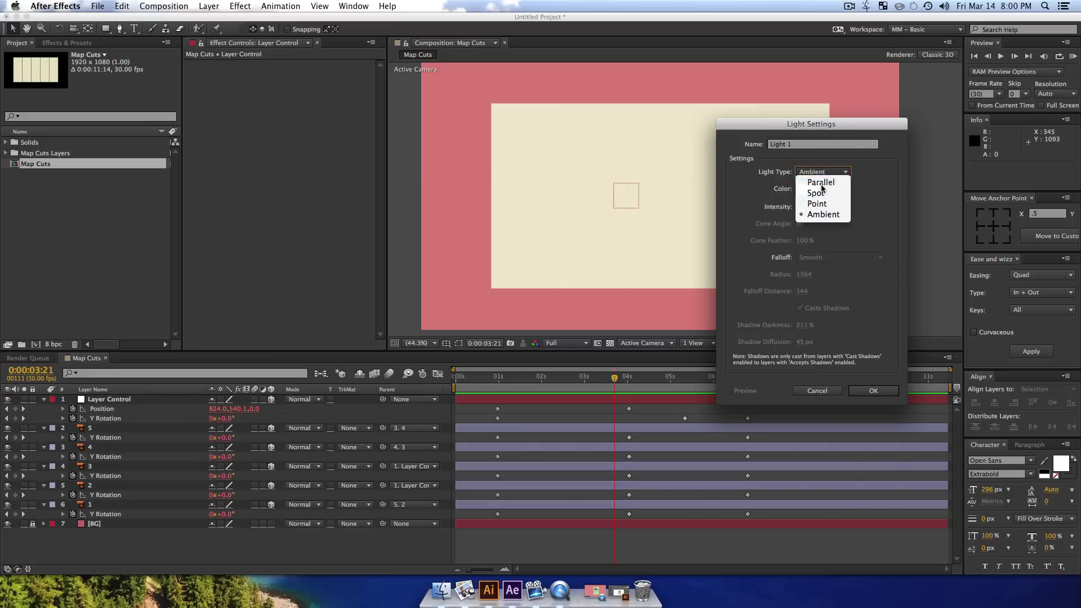
click(814, 171)
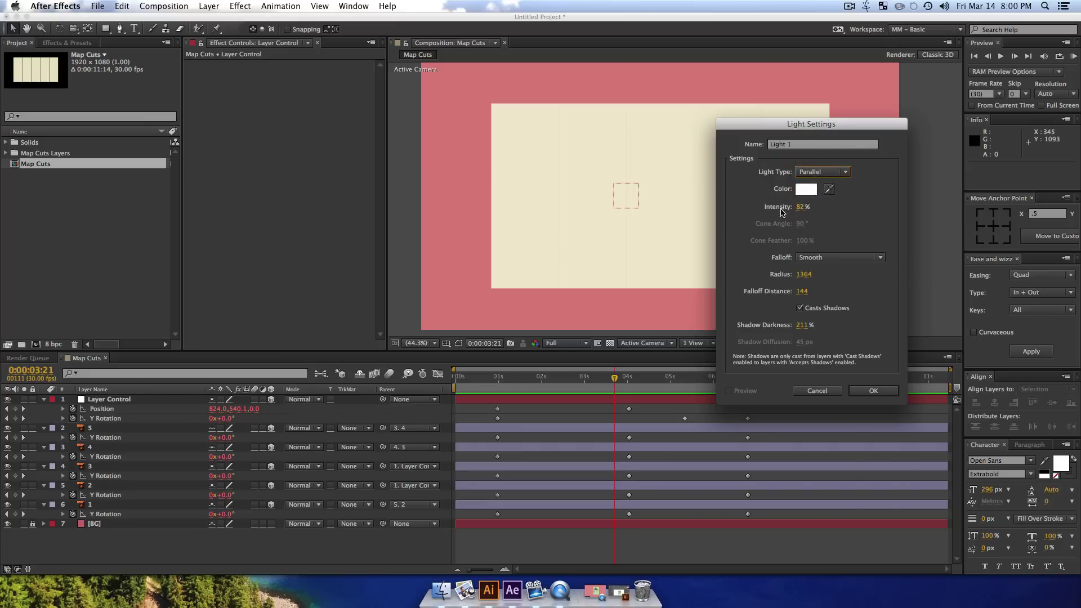
click(826, 173)
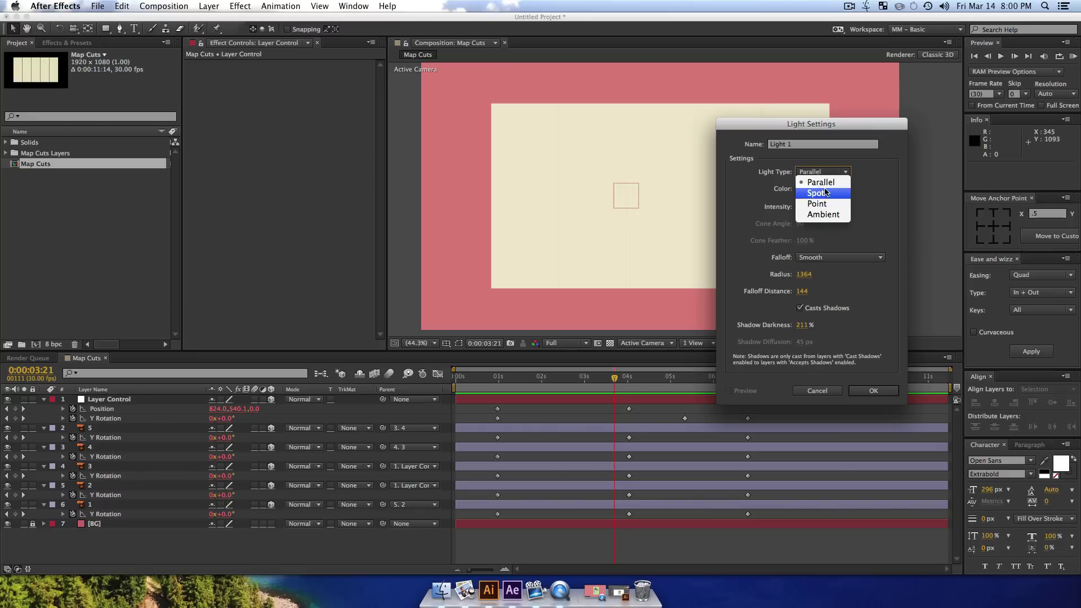
click(825, 192)
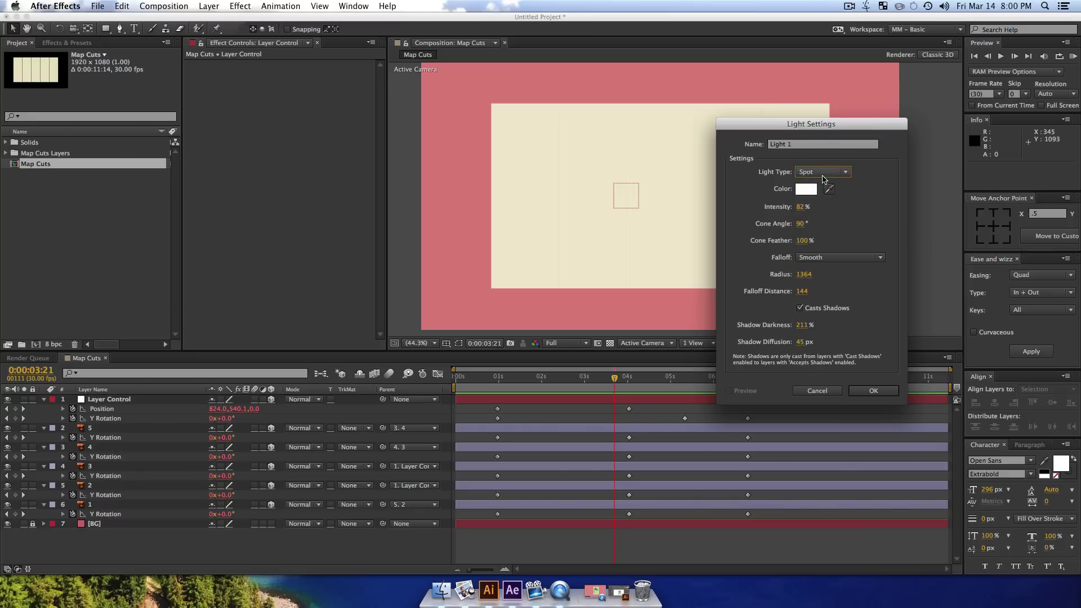
click(823, 178)
click(823, 174)
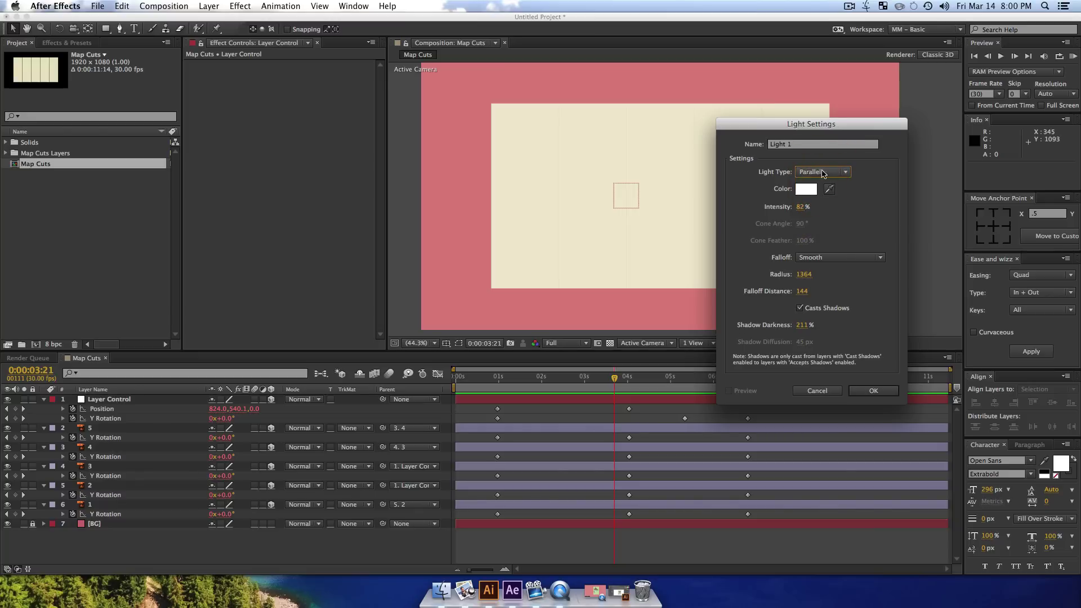
click(875, 390)
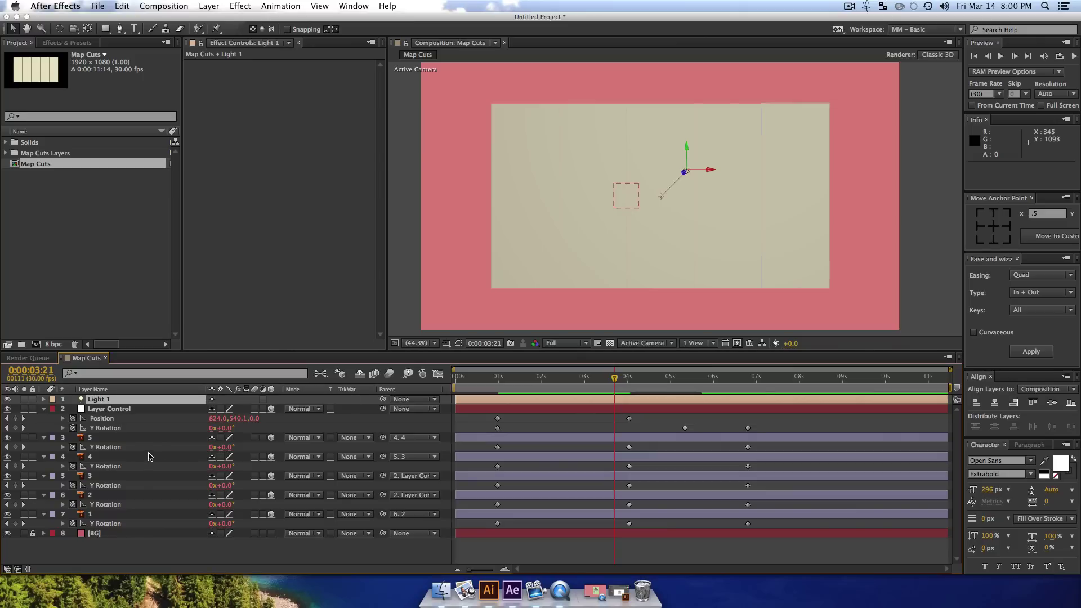
- Switch the composition to Custom View 1 and examine the light's position relative to the map
click(658, 344)
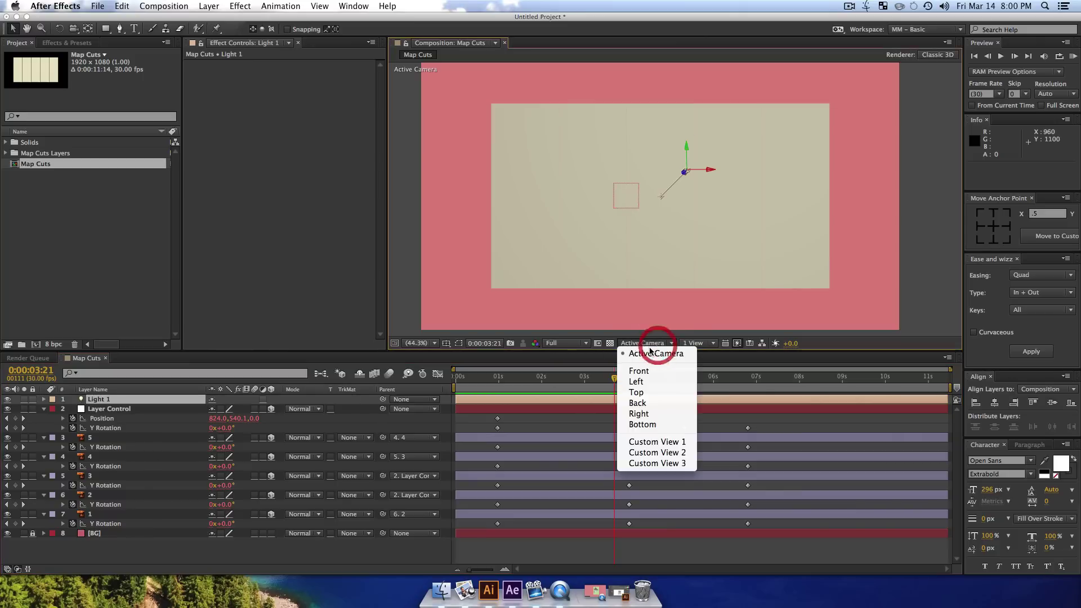
click(648, 442)
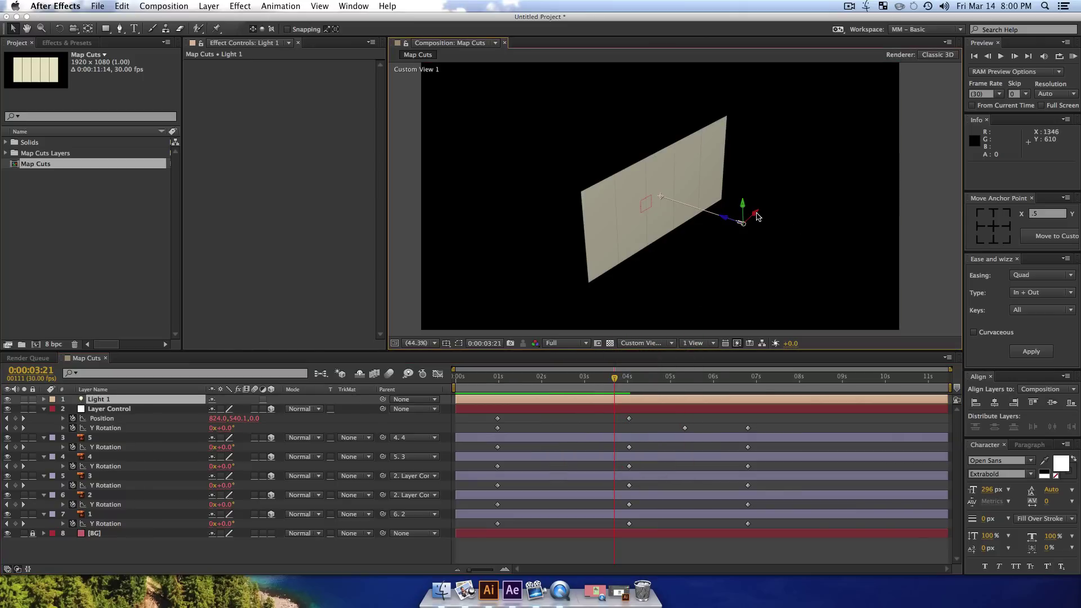
click(757, 217)
click(744, 221)
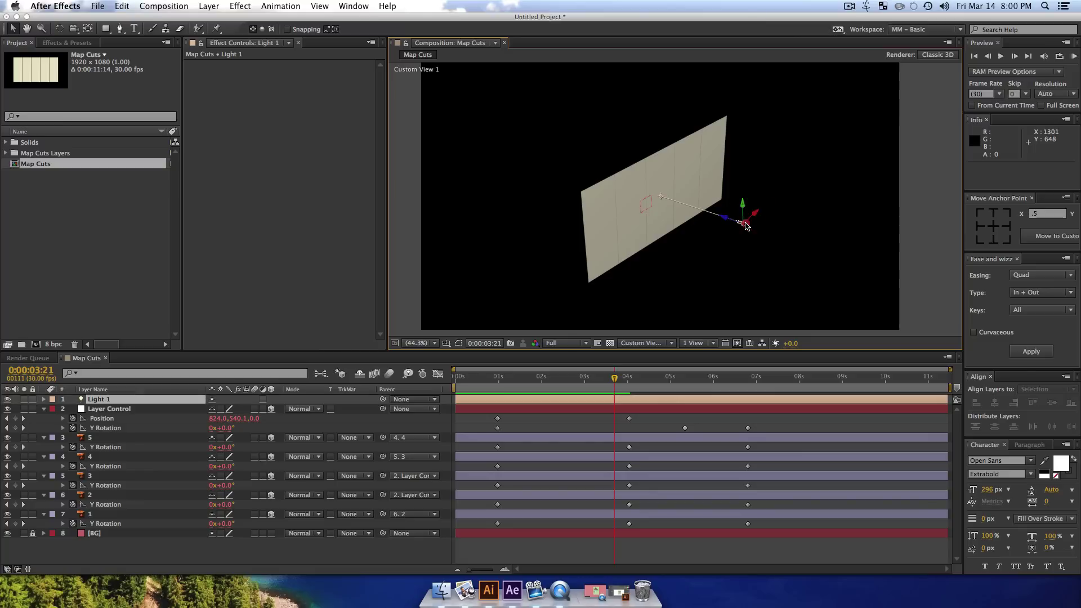
- Change Light 1's light type to Spot
click(105, 402)
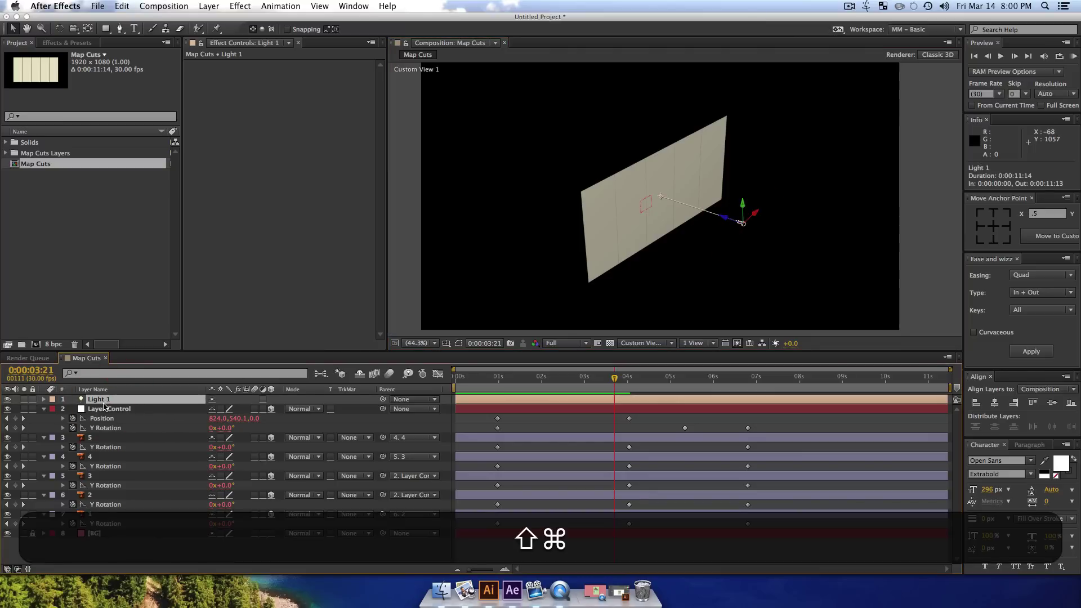
key(super+shift+y)
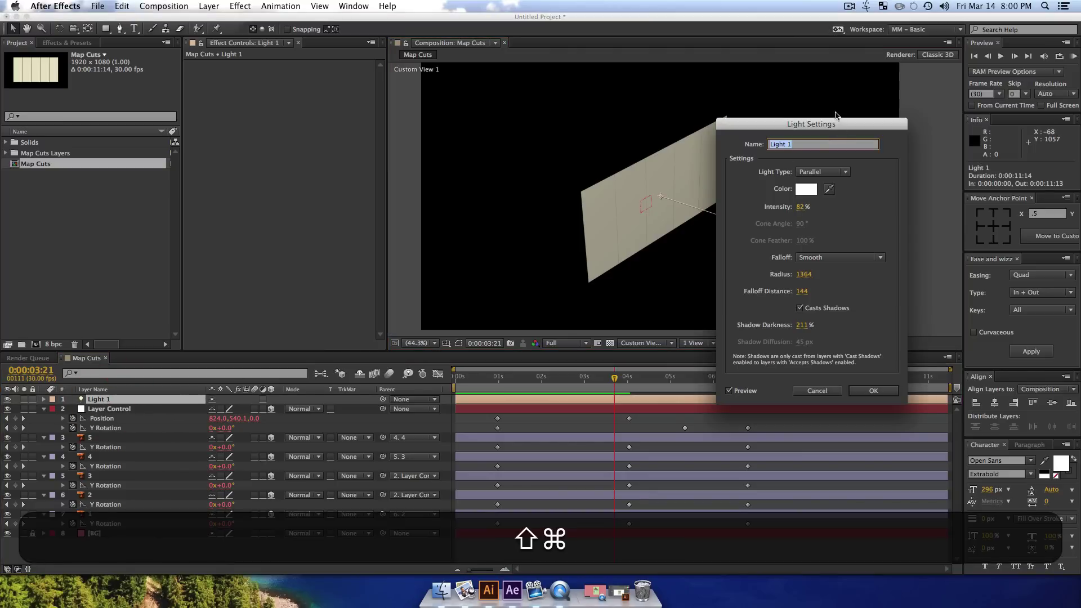
click(810, 173)
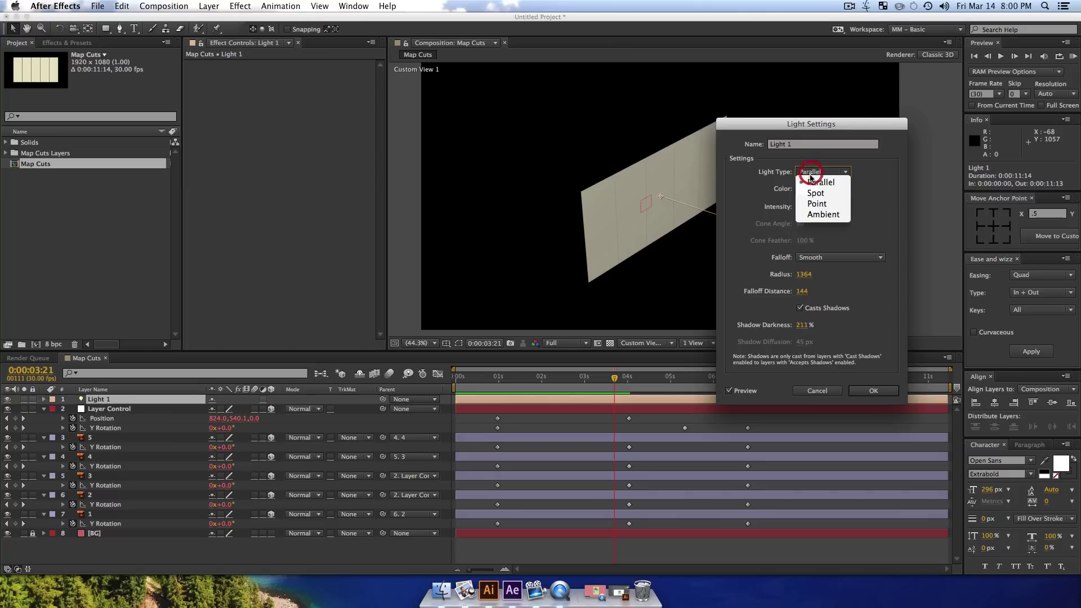
click(824, 193)
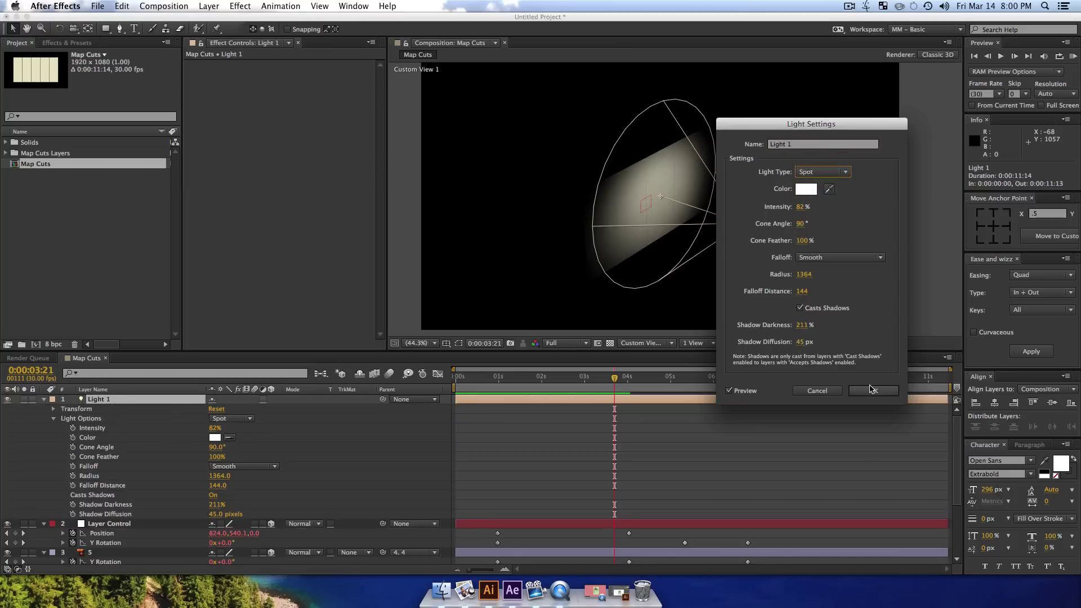
click(873, 391)
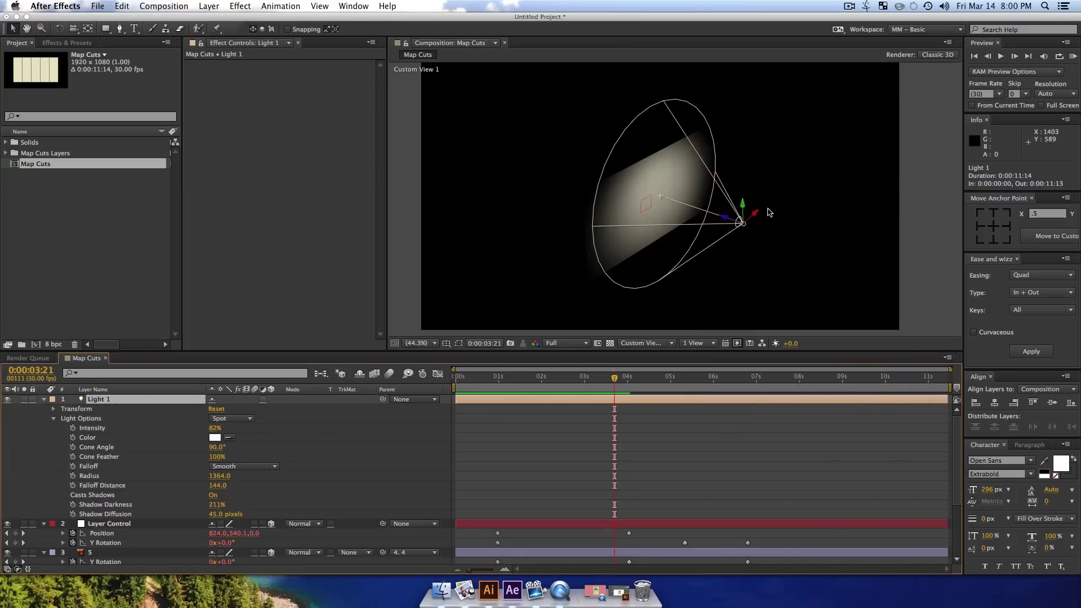
- Move Light 1 to about 318, 458, -748 and aim its point of interest at about 642, 336, -291 on the map
drag(752, 215, 593, 304)
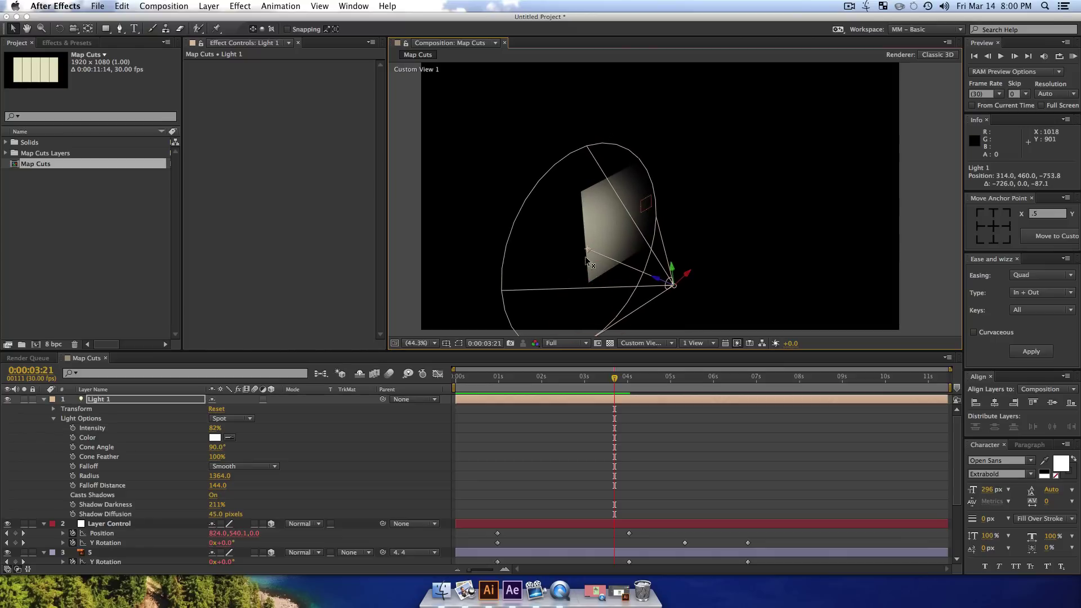
drag(590, 251, 658, 210)
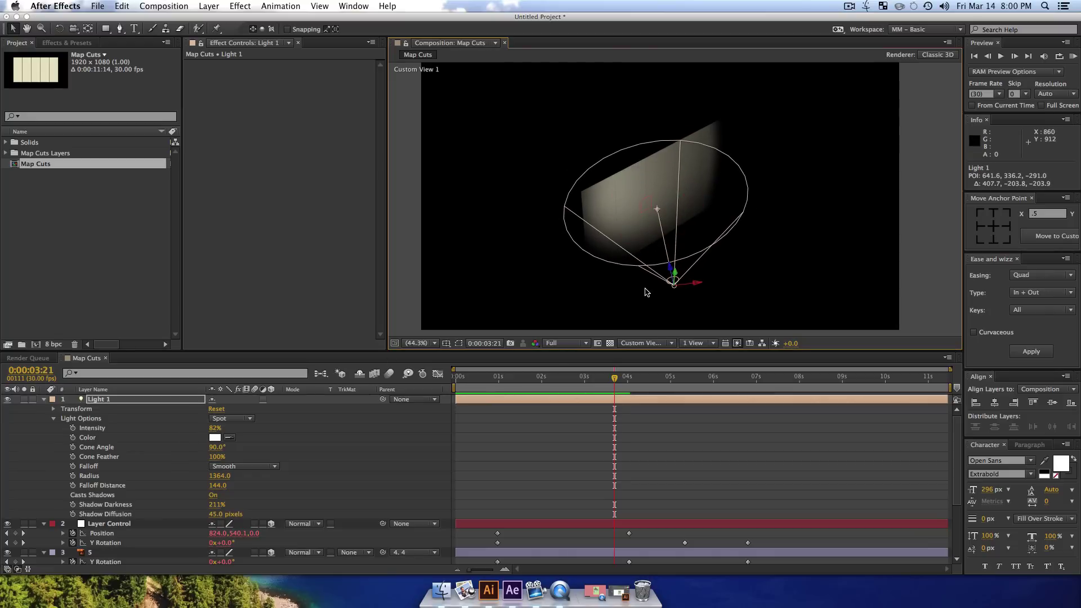
mouse_move(673, 272)
mouse_down()
mouse_move(681, 293)
mouse_move(660, 255)
mouse_move(652, 272)
mouse_up()
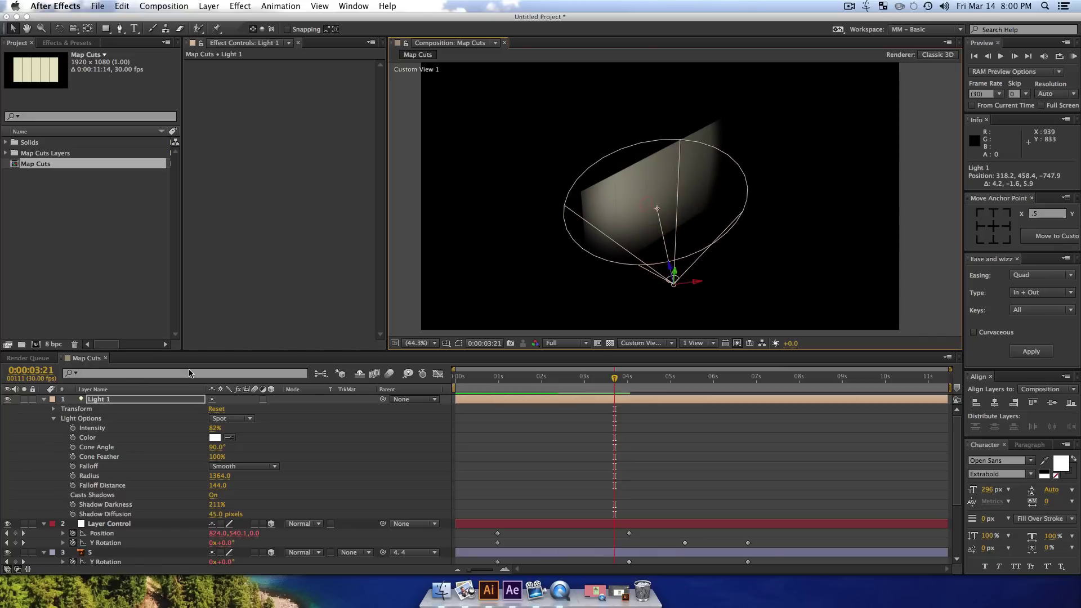
- Scrub to 0:00:04:29 and view the lit, partly folded map through the Active Camera
click(115, 402)
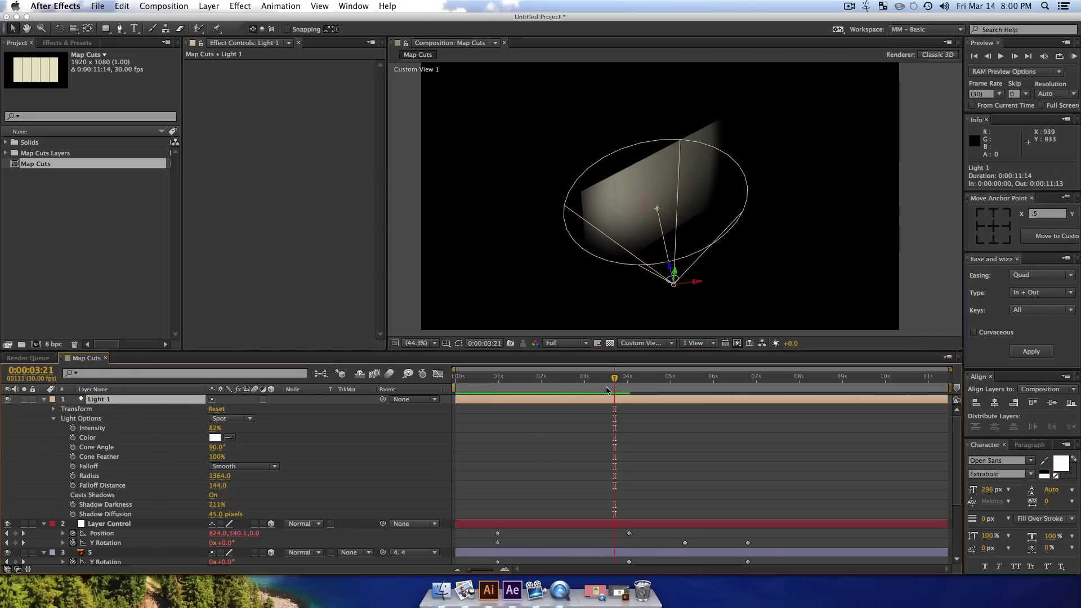
mouse_move(633, 382)
mouse_down()
mouse_move(704, 383)
mouse_move(651, 383)
mouse_move(668, 382)
mouse_up()
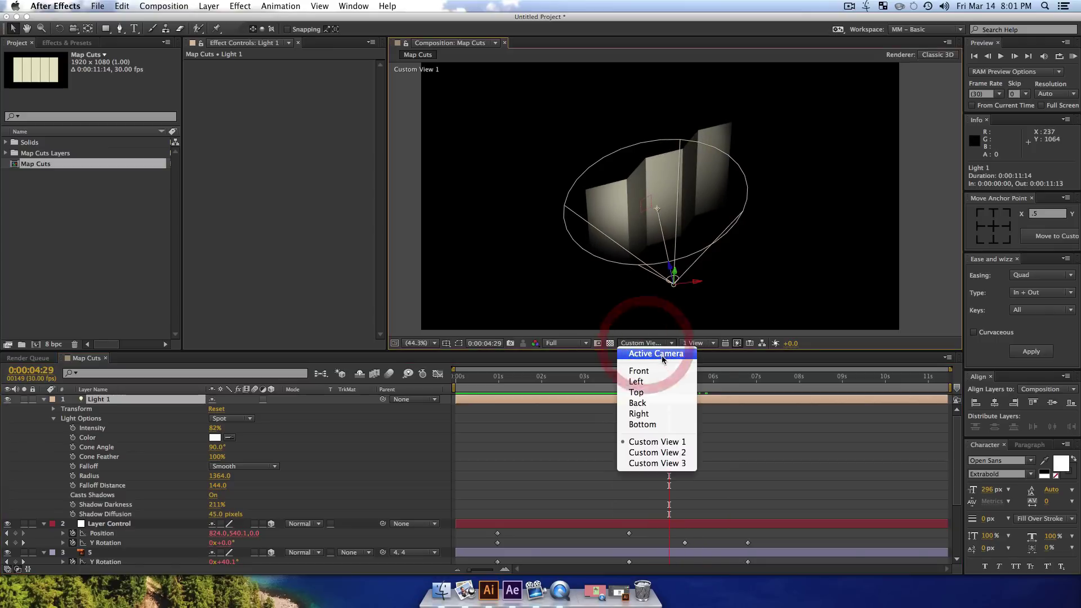
click(647, 353)
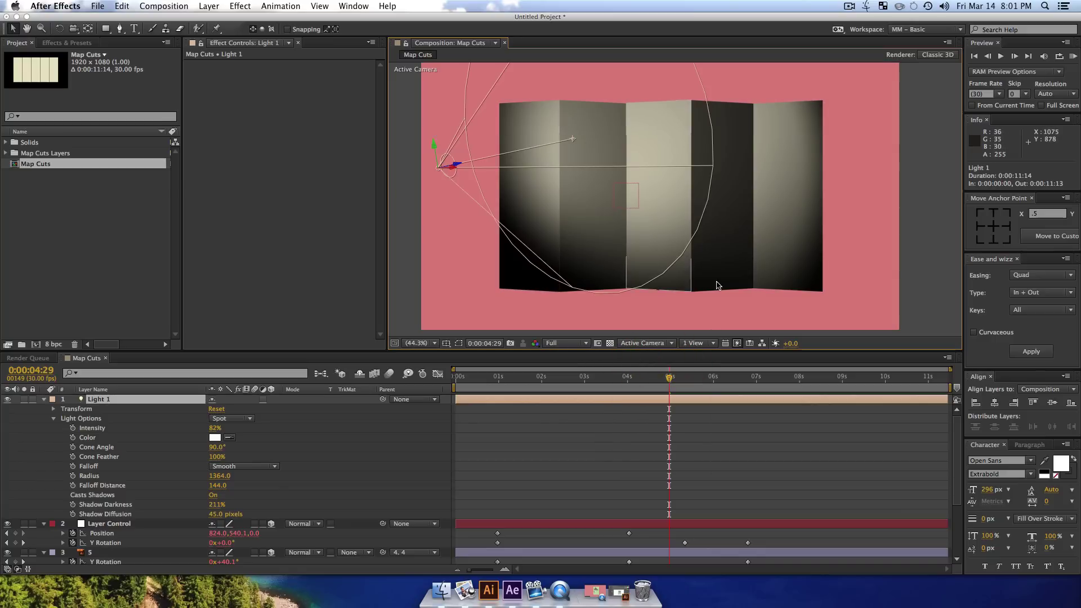
- Collapse the expanded properties of all layers and clear the layer selection
key(super+a)
key(super+u)
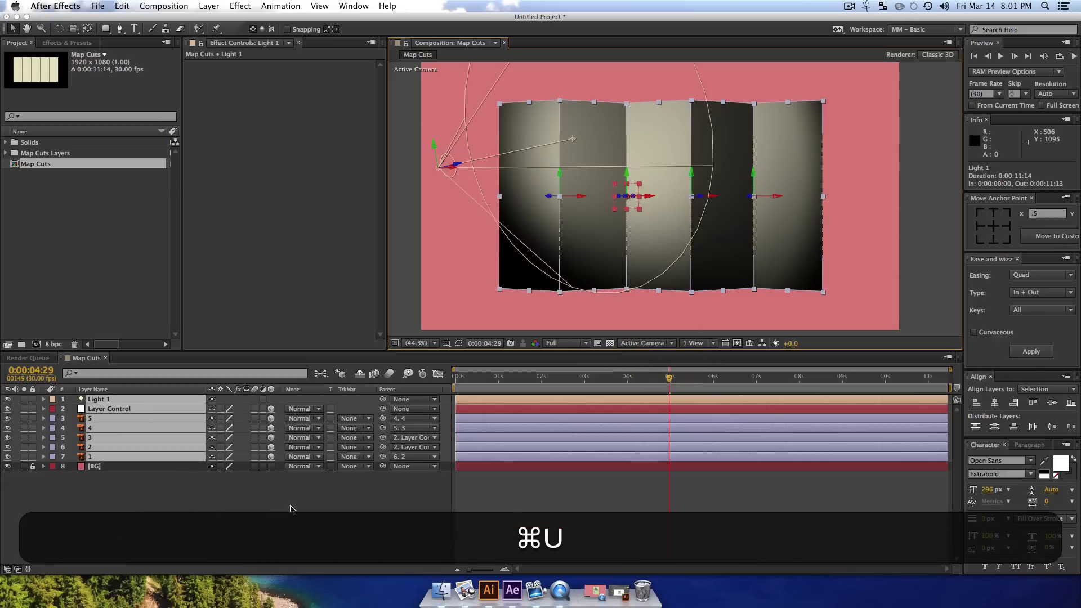
key(u)
click(245, 537)
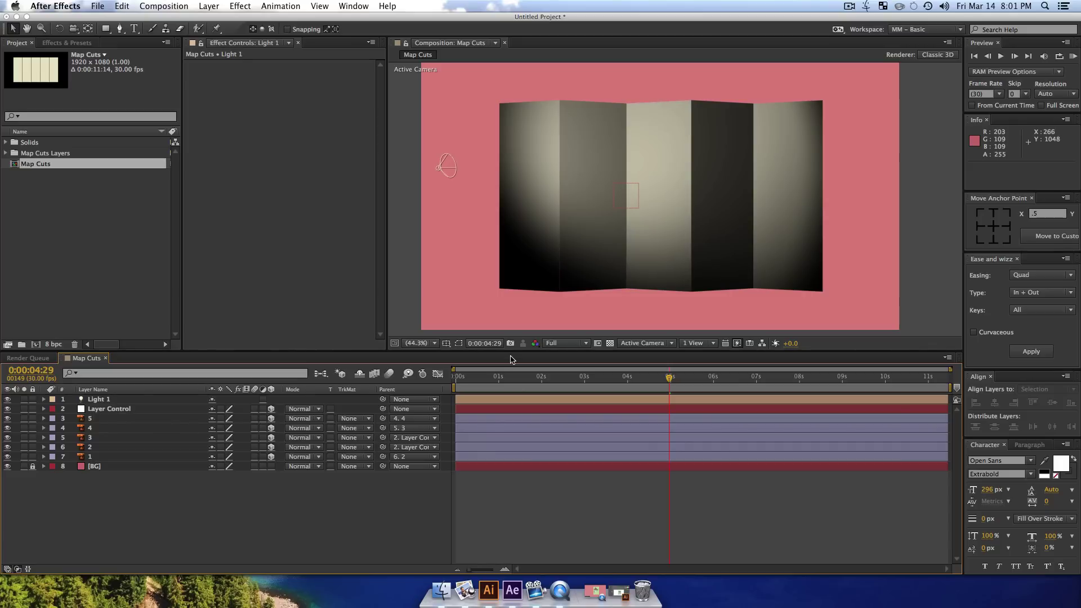
- Add an Ambient light named Light 2 to the Map Cuts composition
right_click(200, 505)
mouse_move(254, 462)
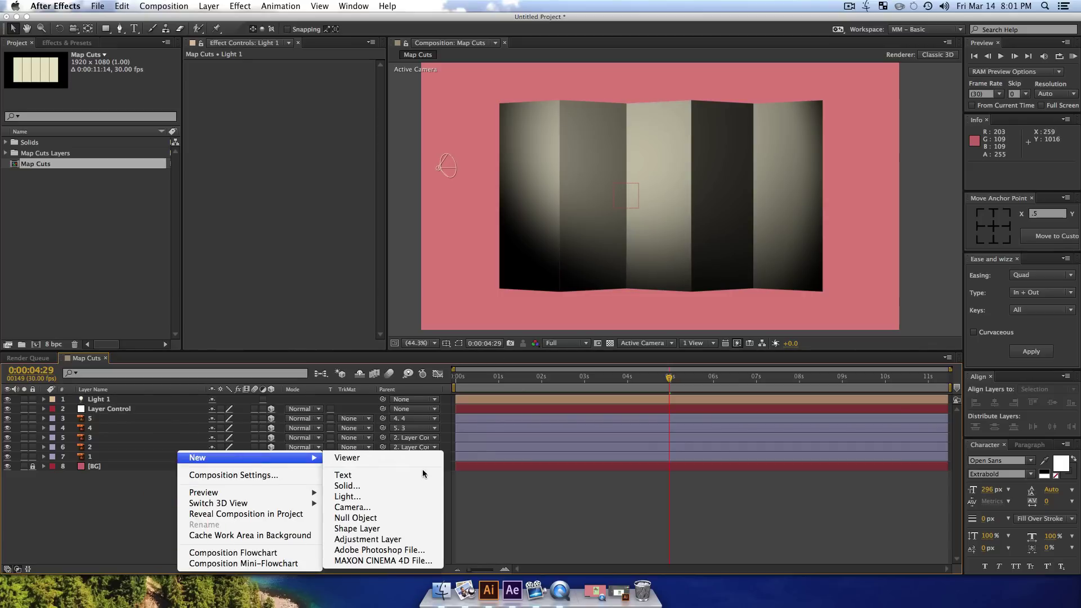
click(360, 496)
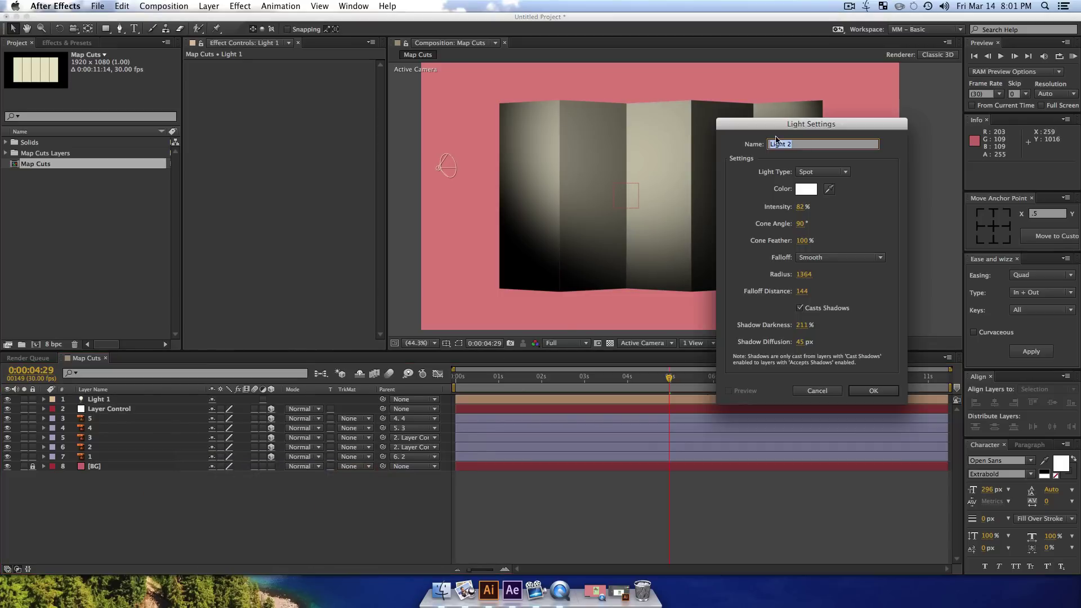
click(821, 169)
click(819, 217)
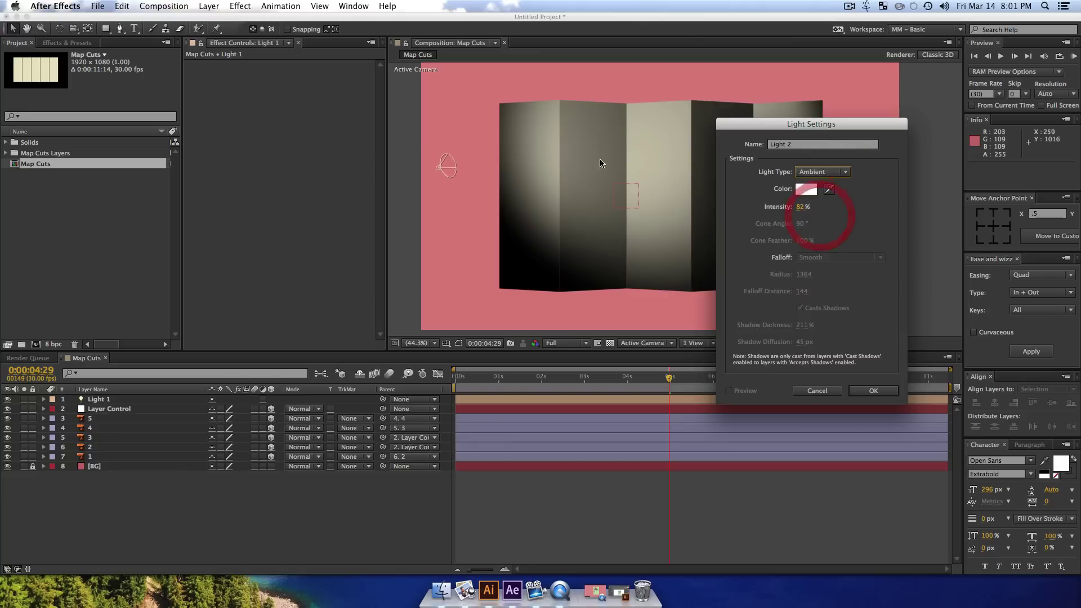
drag(787, 131, 910, 151)
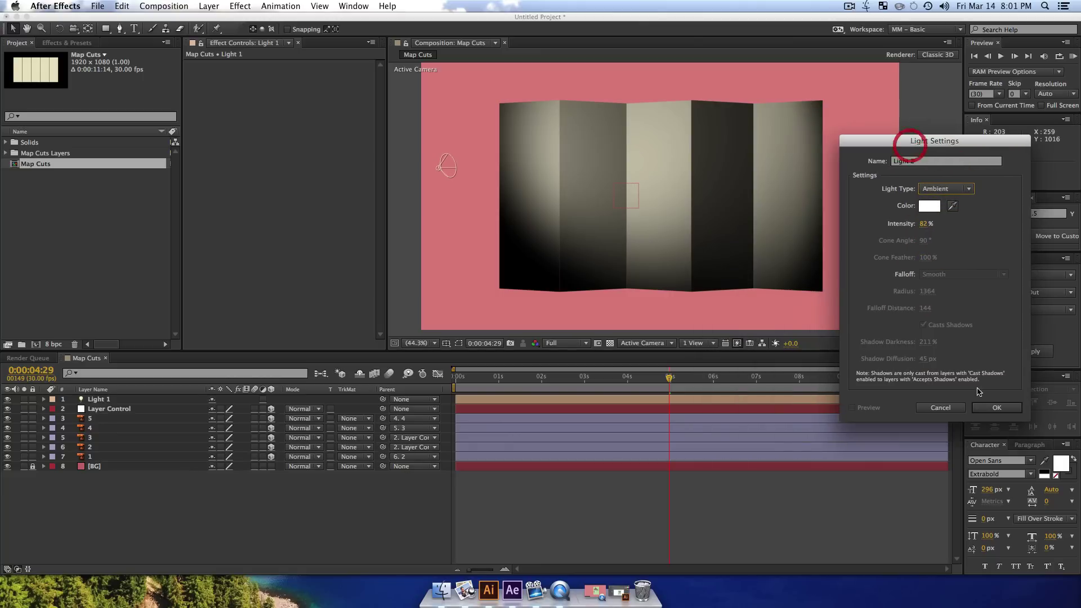
click(997, 412)
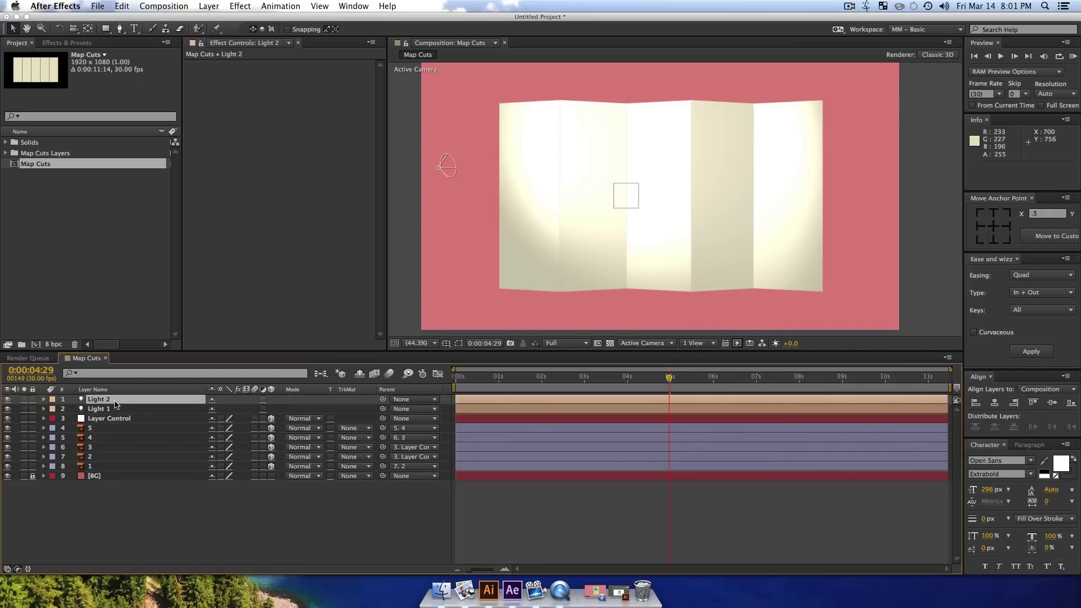
- Rename the Light 1 layer as Shadow Caster
click(110, 408)
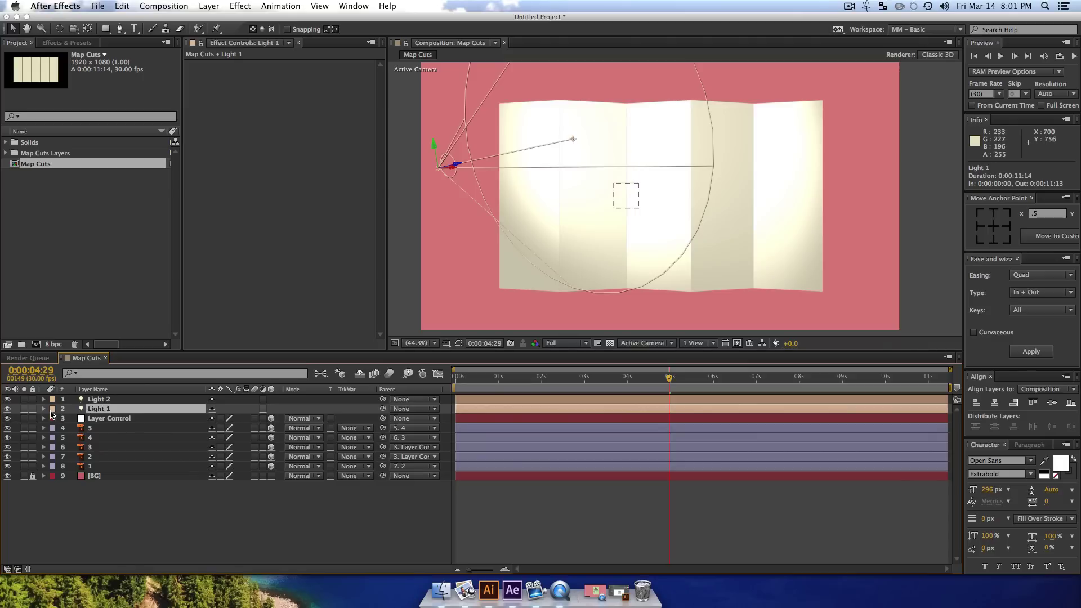
key(backslash)
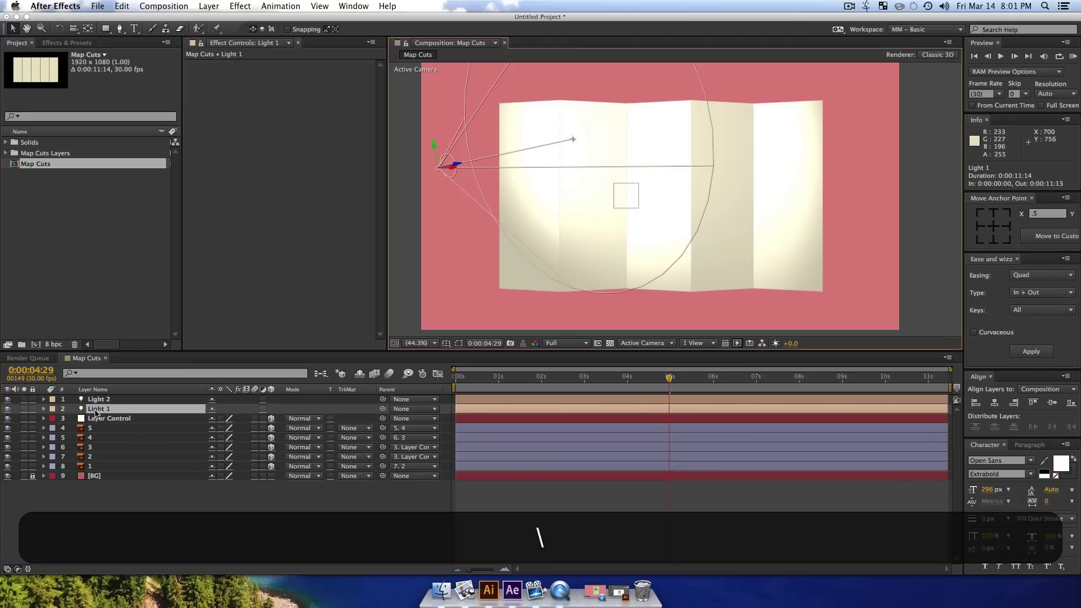
key(shift+Return)
click(90, 410)
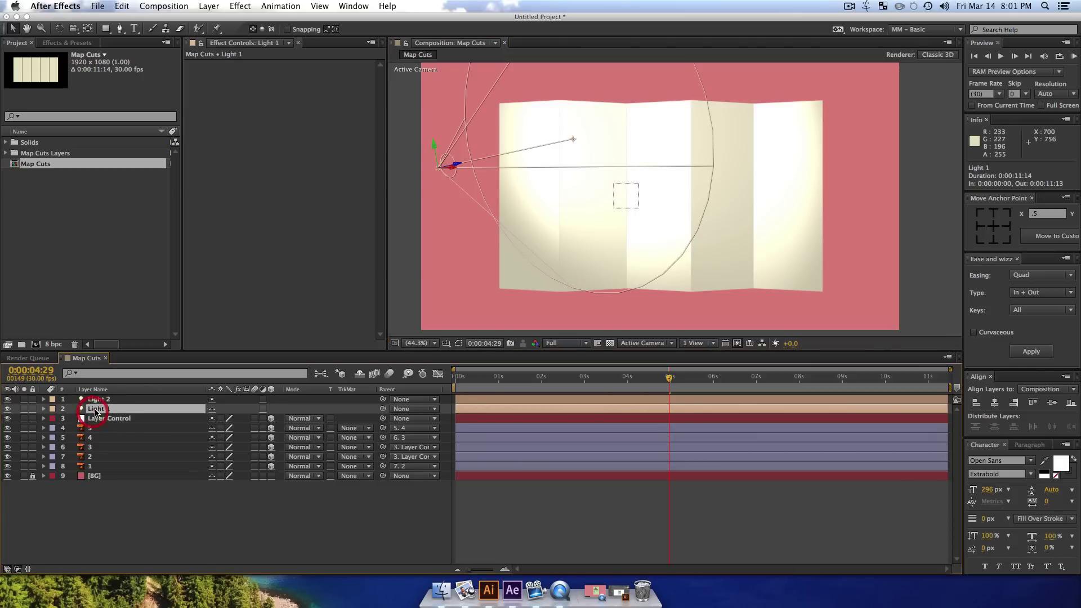
key(Return)
text(Shadow Caster)
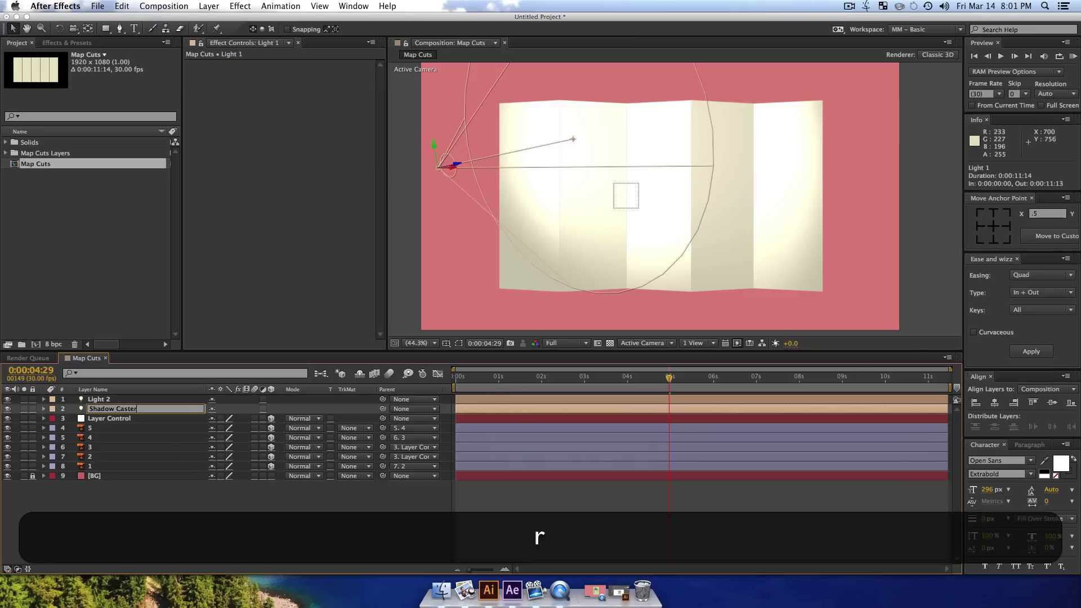
key(Return)
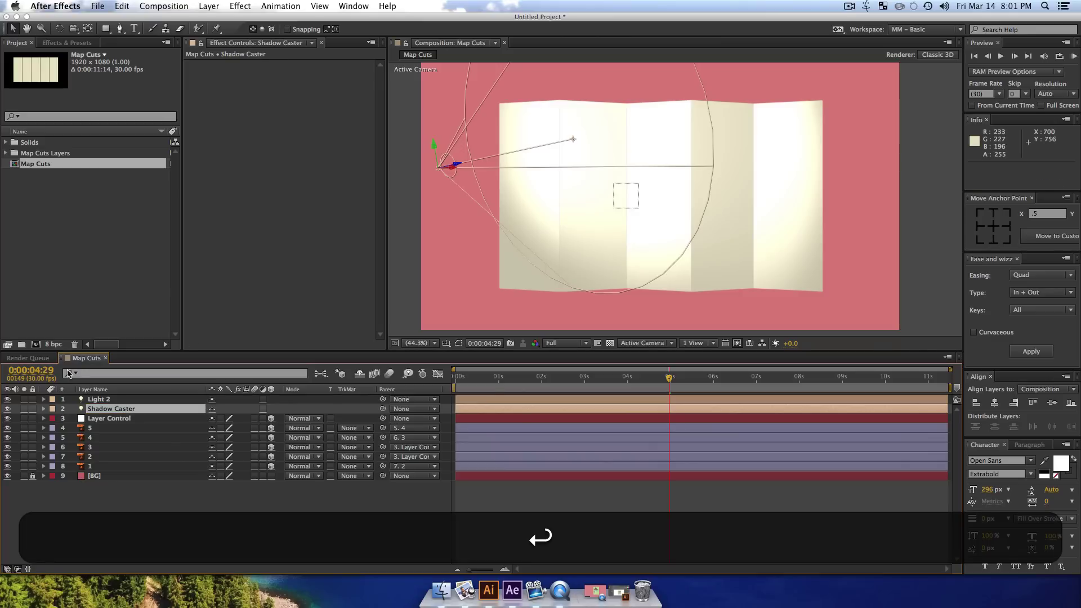
- Set the Shadow Caster light's intensity to 30%
click(44, 409)
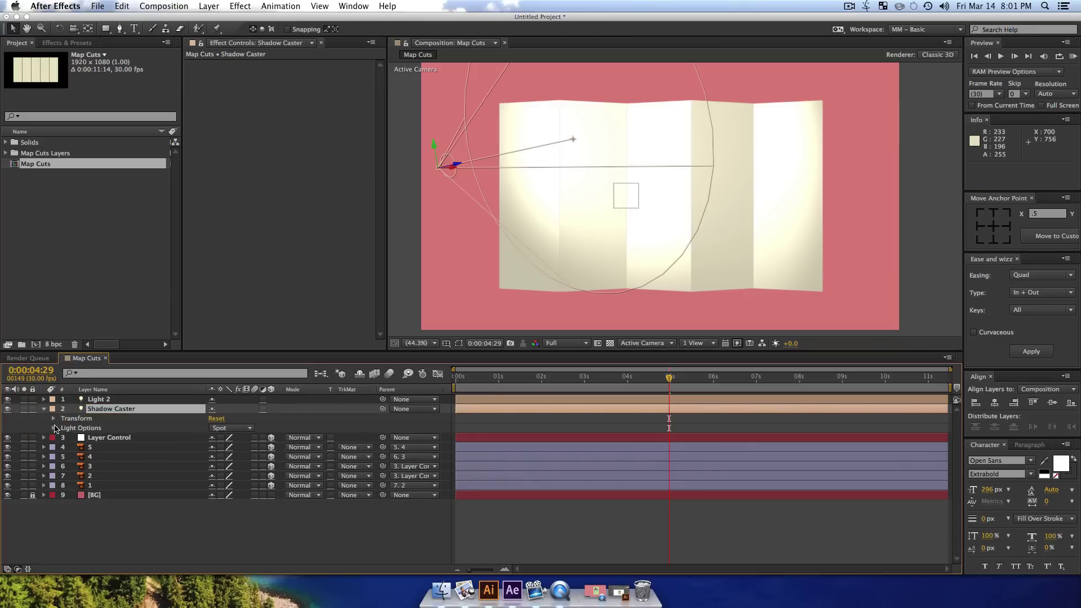
click(54, 428)
drag(213, 439, 186, 440)
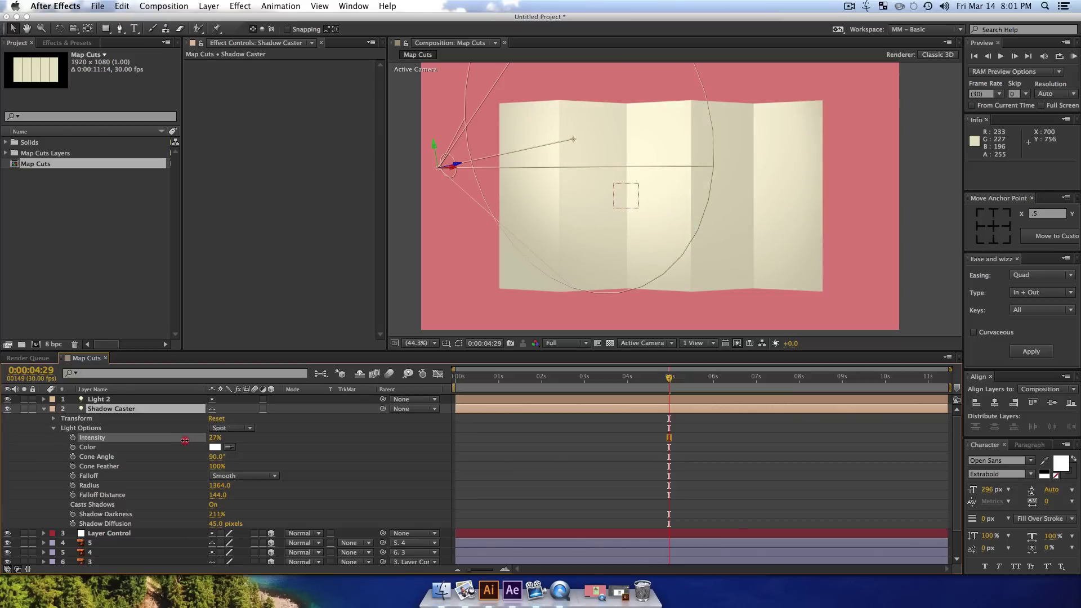
- Set the intensity of the ambient Light 2 to 52%
click(107, 400)
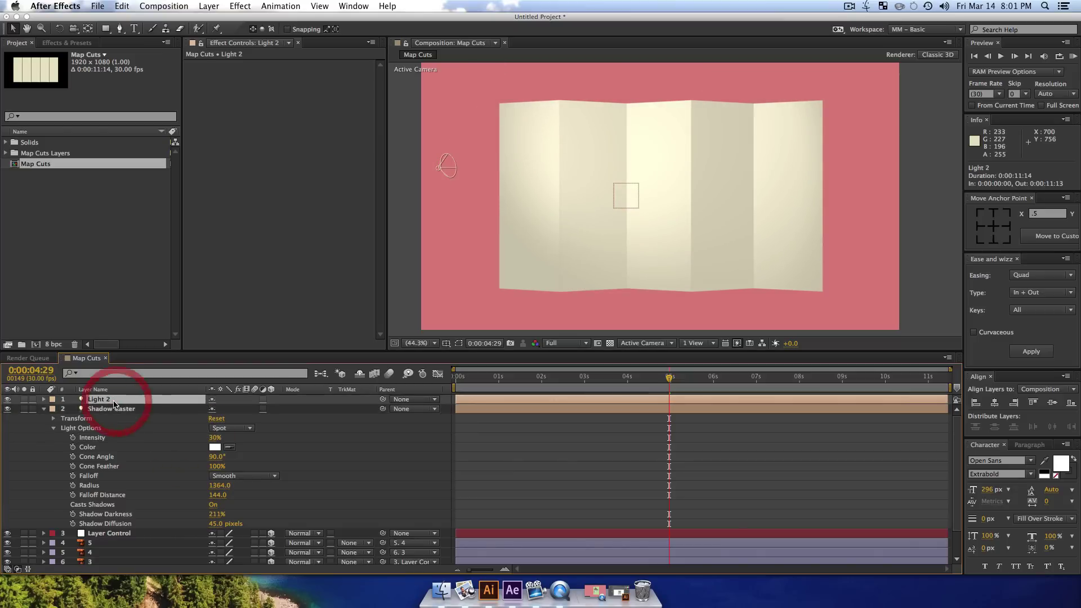
click(44, 399)
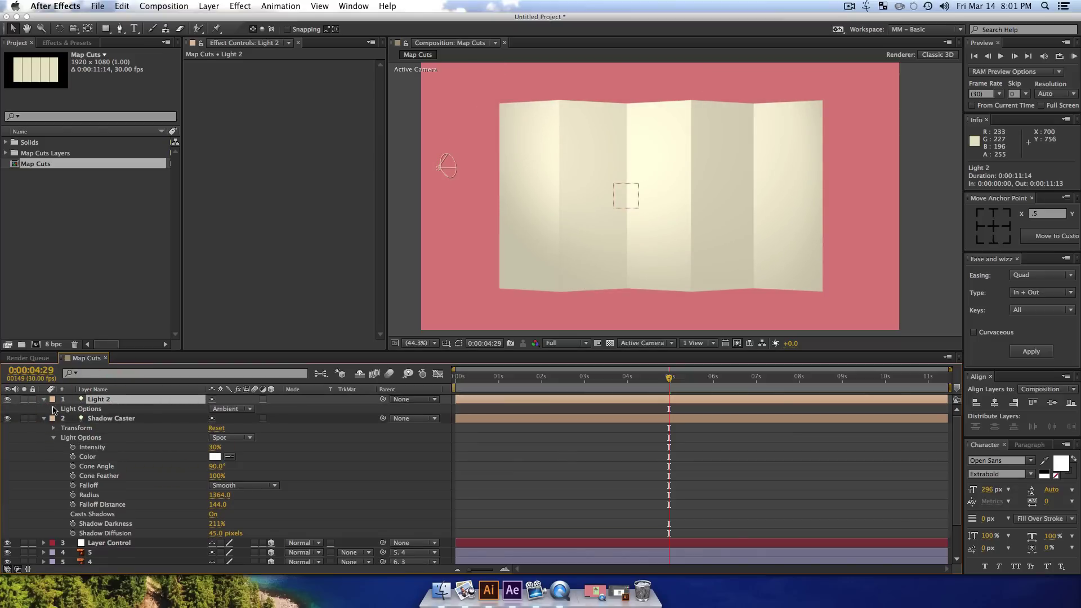
click(54, 409)
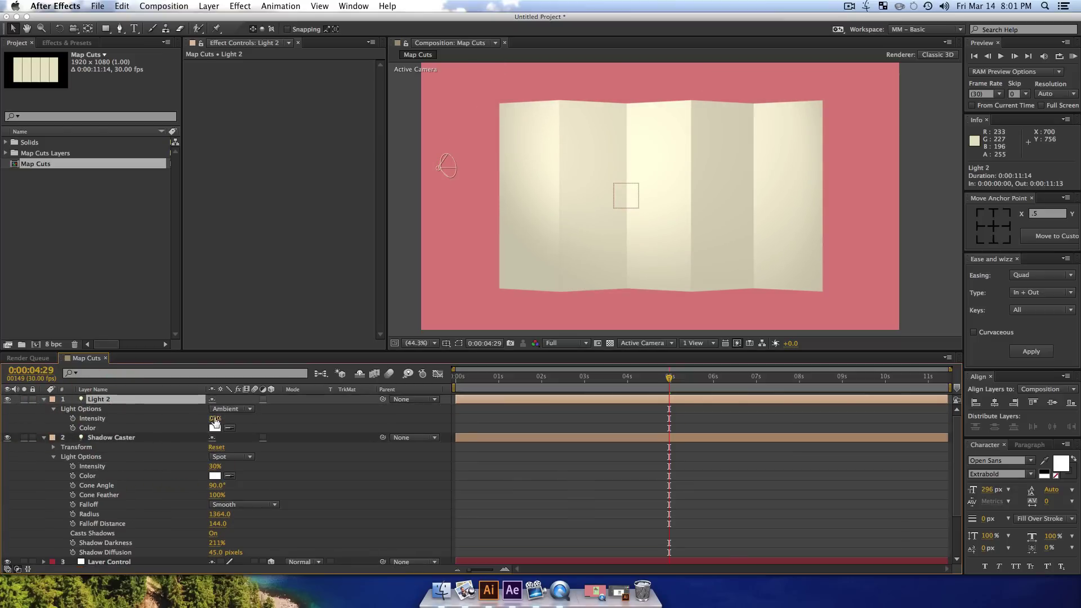
drag(215, 420, 193, 418)
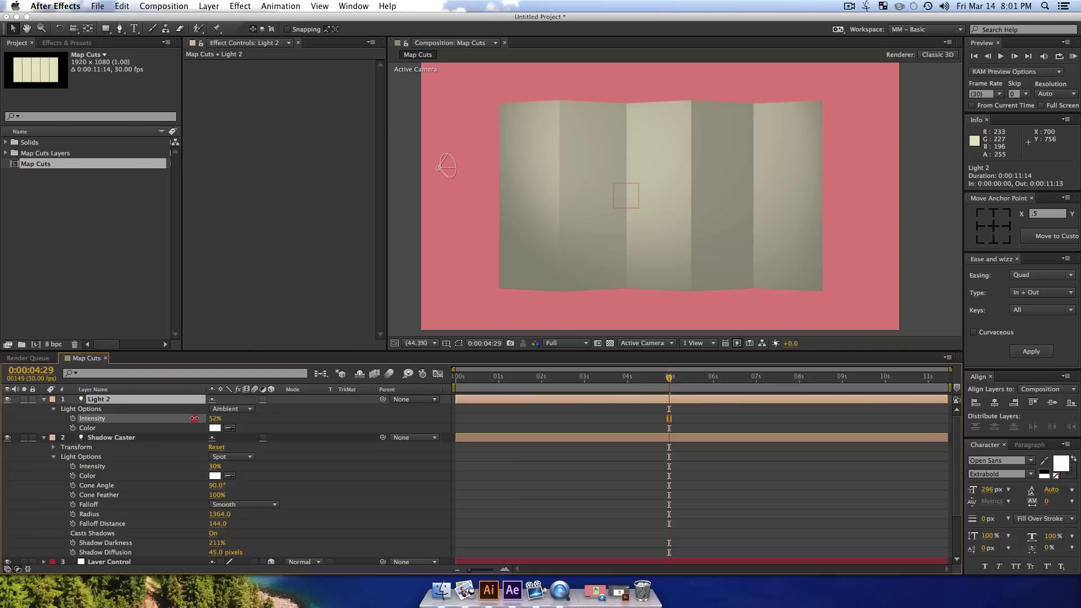
- Change the Shadow Caster's light type to Parallel
click(111, 438)
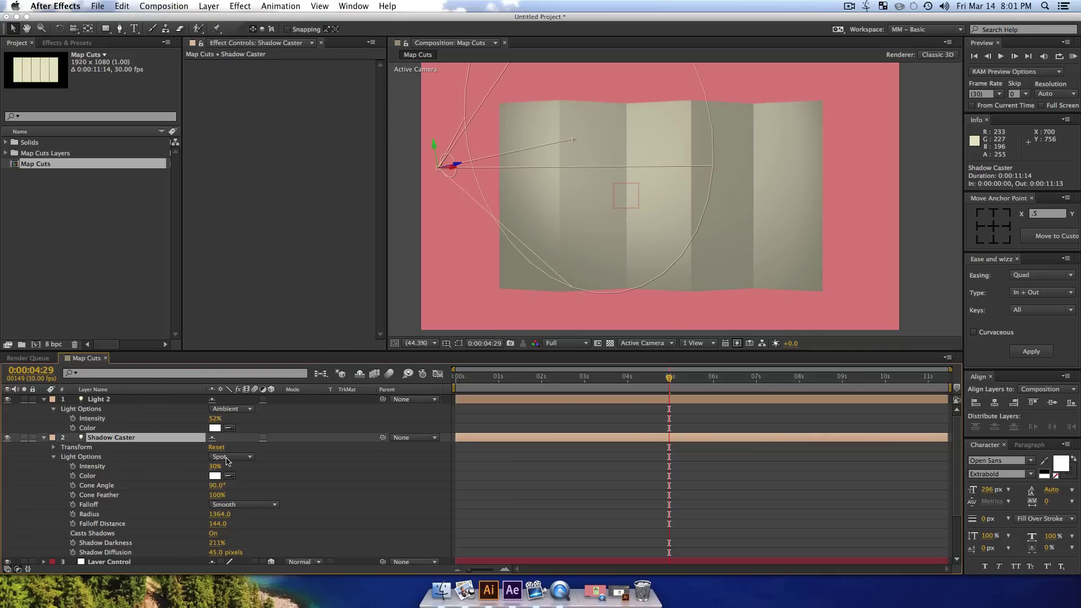
click(228, 459)
click(225, 448)
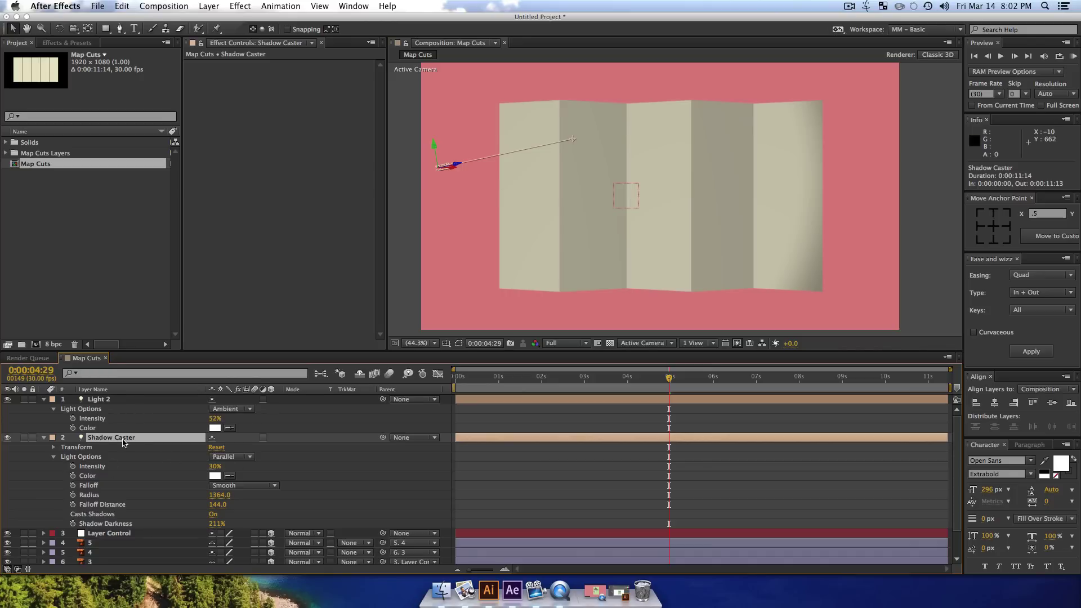
- Set Light 2's intensity to 66% and rename the layer as Fill Light
drag(213, 419, 218, 421)
click(99, 399)
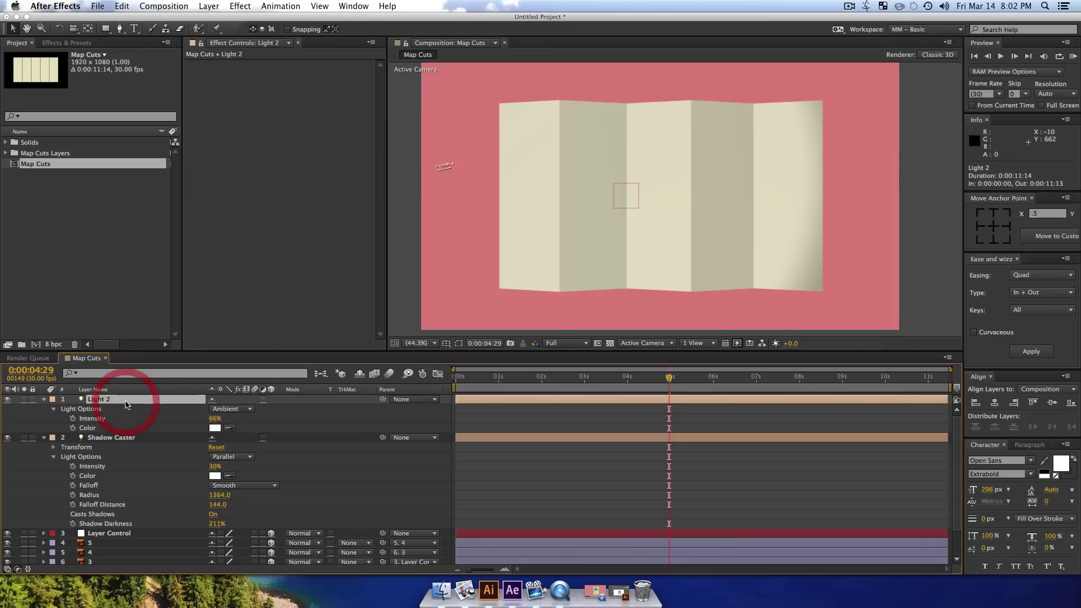
key(Return)
text(Fill Light)
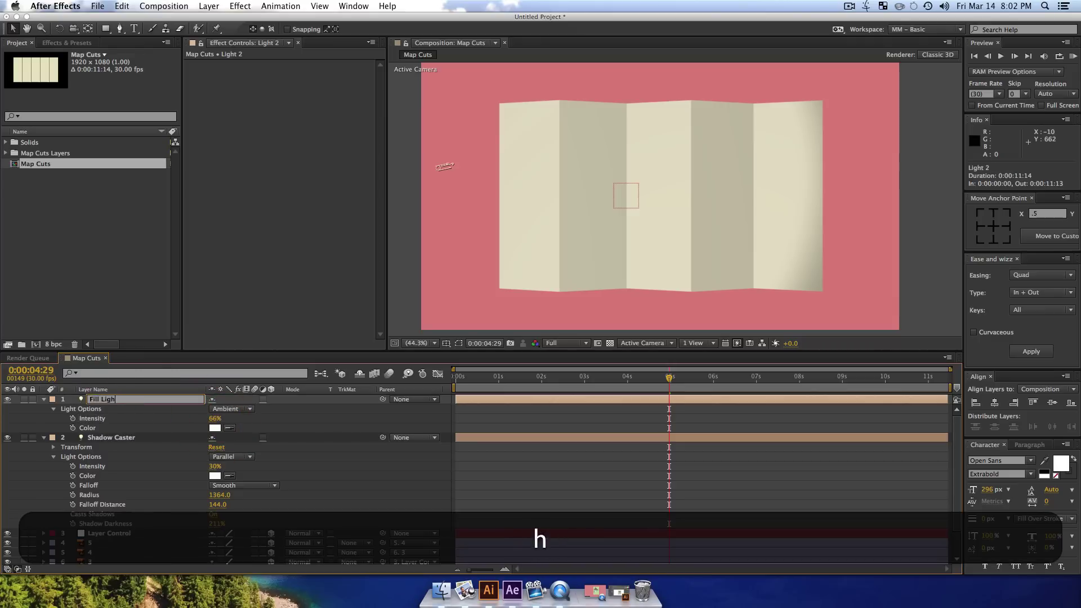
key(Return)
- Reveal only the keyframed properties of all layers and clear the layer selection
key(super+a)
key(super+u)
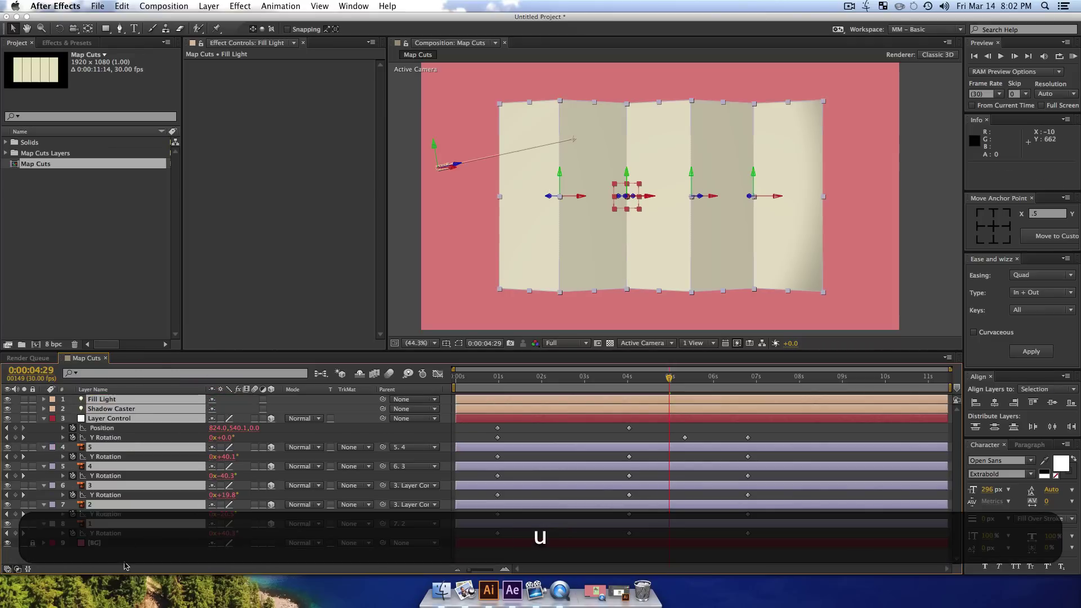
click(252, 553)
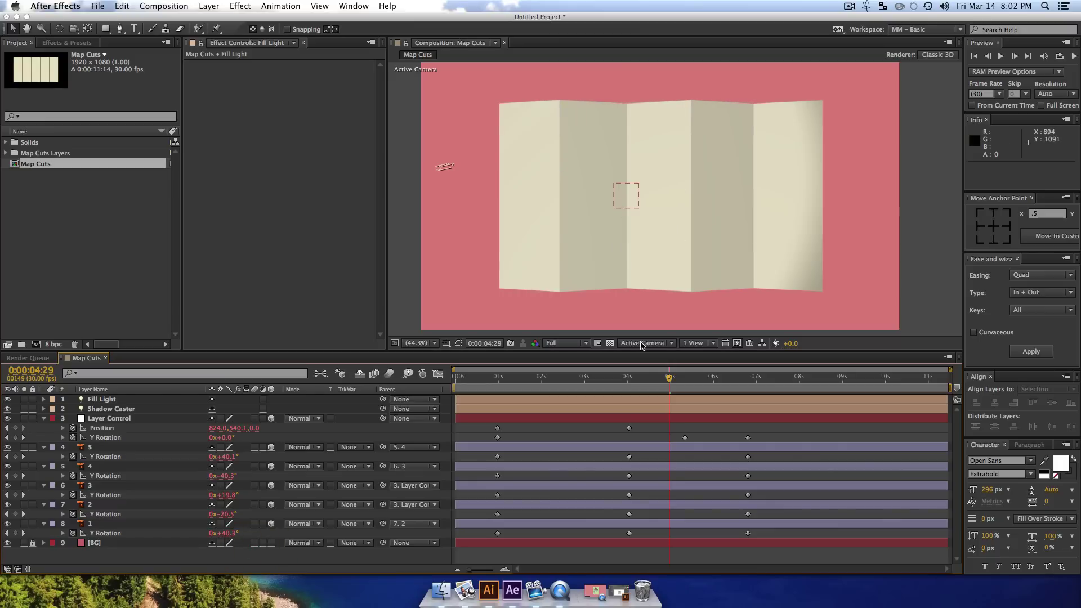
- At 0:00:00:00, switch to the Top view and set layer 3's Y Rotation to -15°
drag(668, 381, 493, 439)
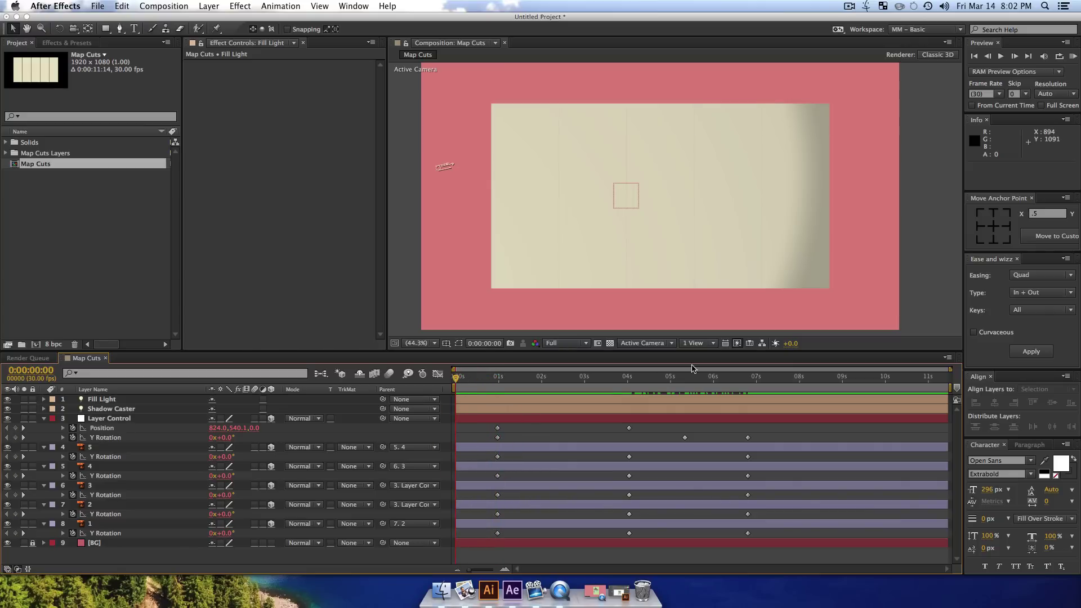
click(652, 344)
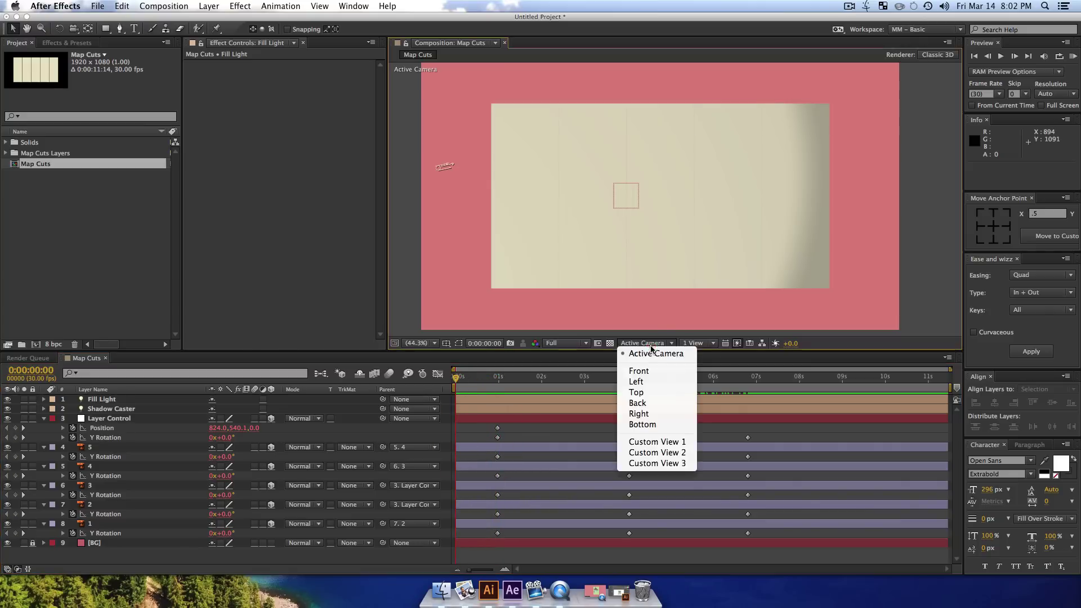
click(647, 395)
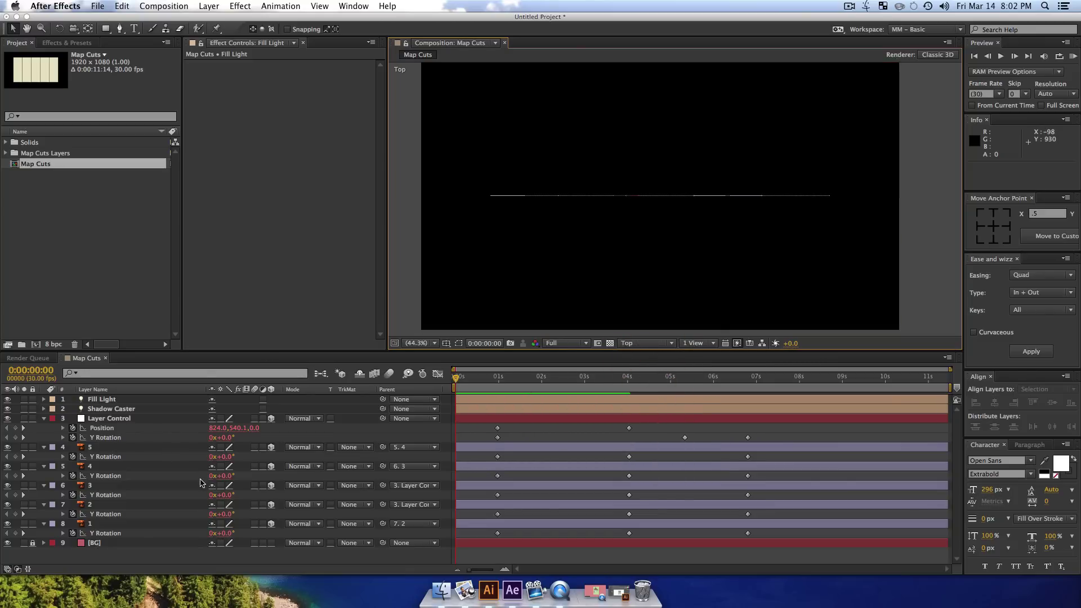
drag(223, 495, 224, 495)
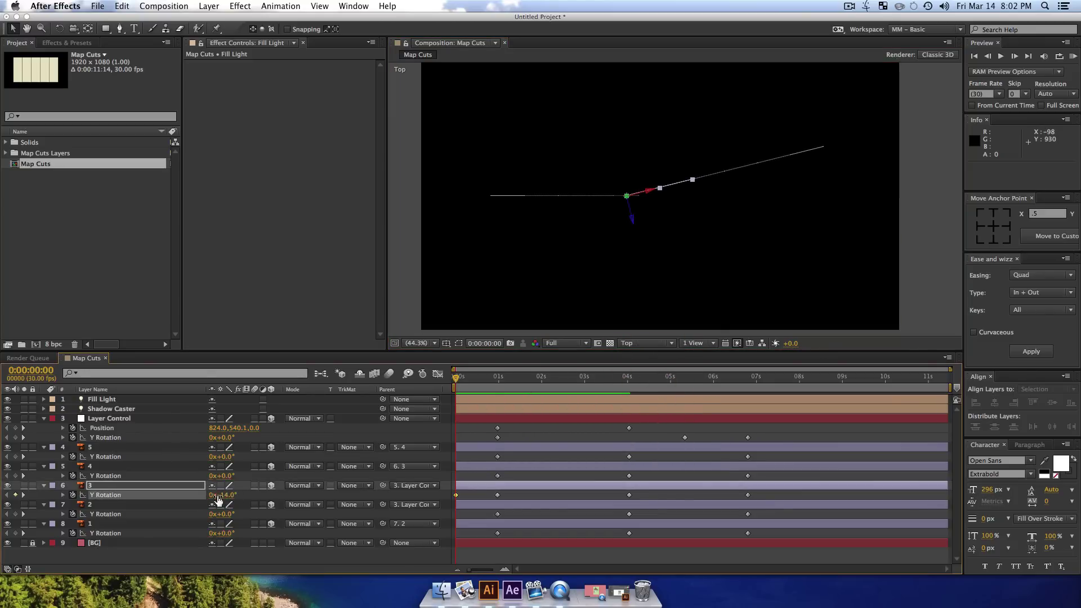
click(227, 495)
text(-15)
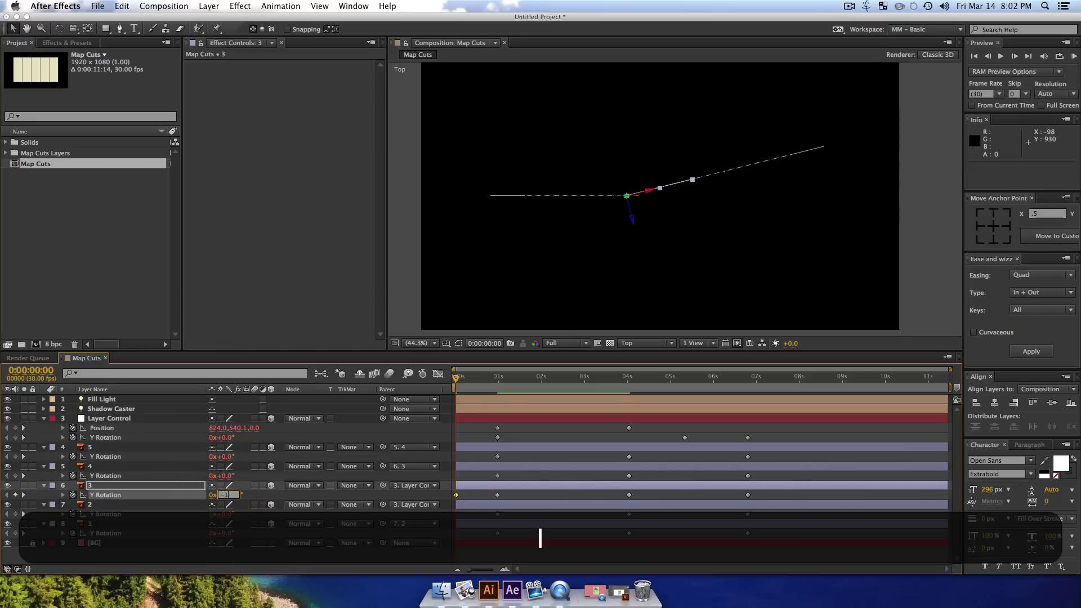
key(Return)
- Set the Y Rotation at the first frame to 30° for layer 4 and -30° for layer 5
click(222, 476)
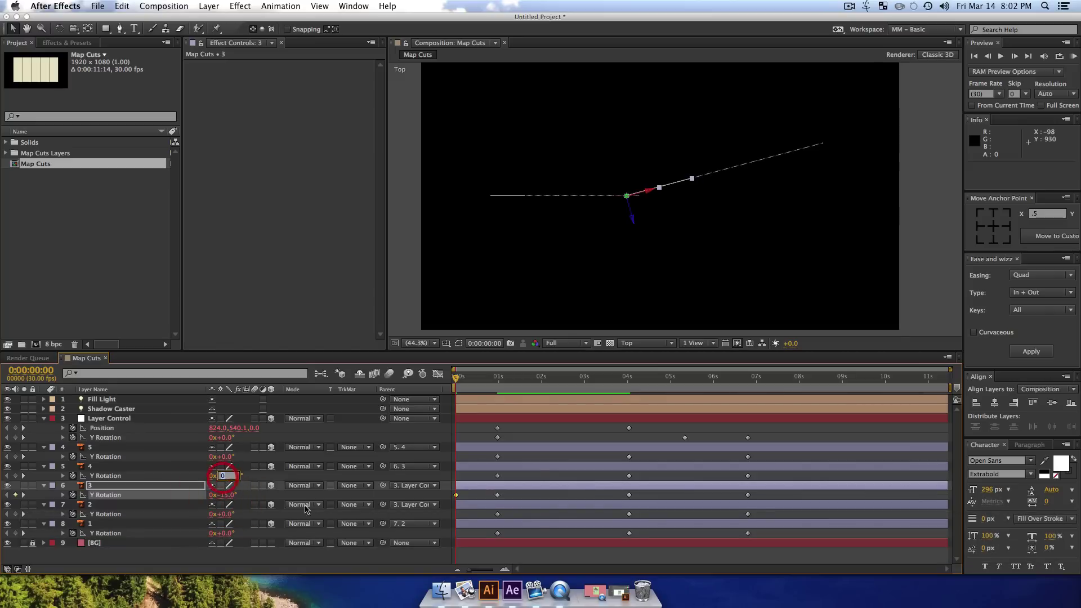
text(15)
key(Return)
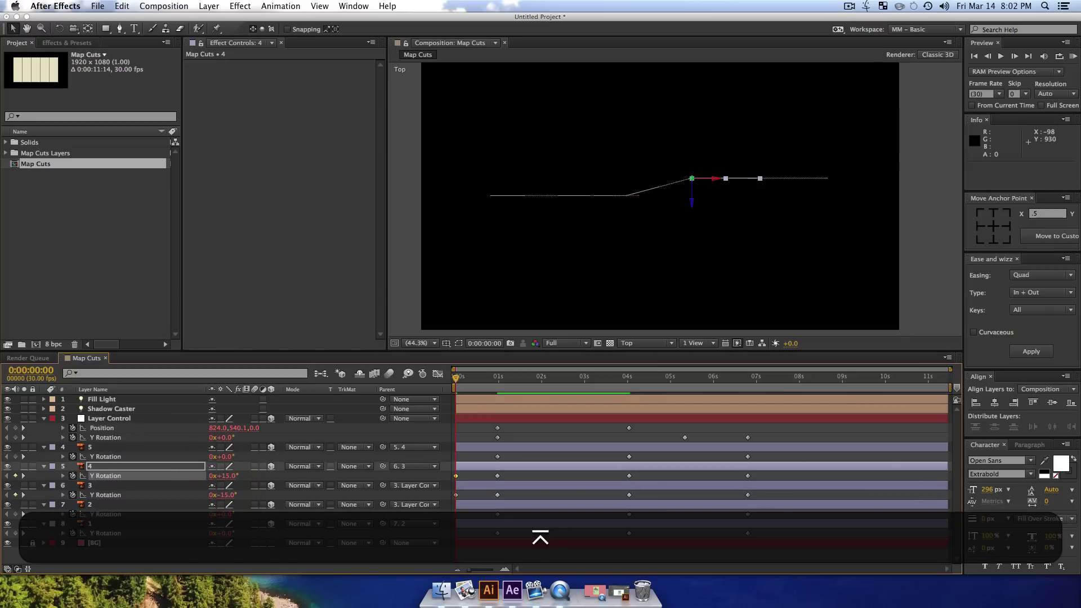
click(226, 476)
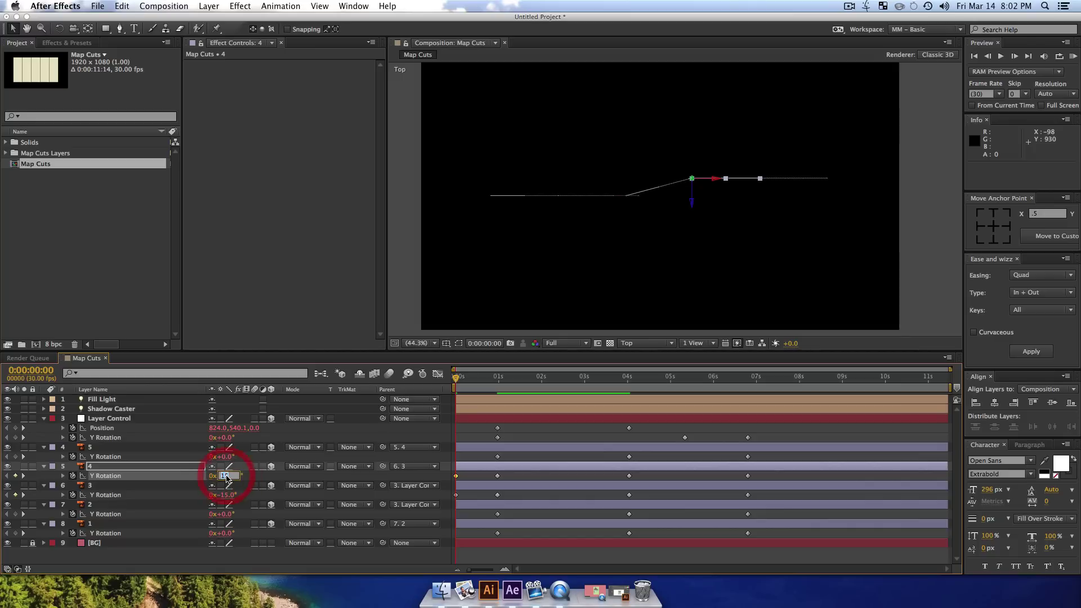
text(30)
key(Return)
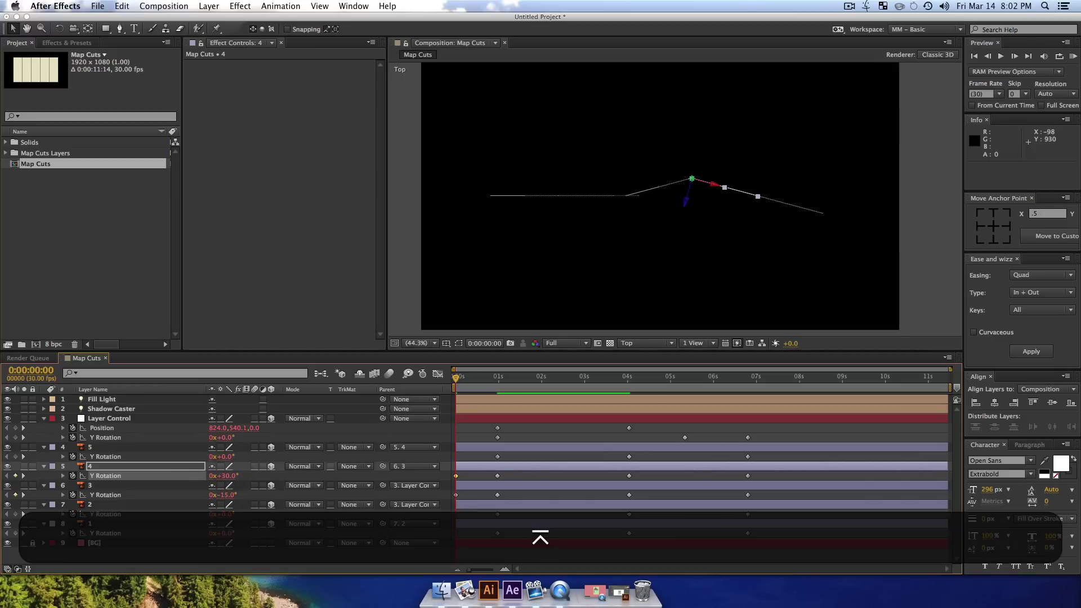
click(228, 456)
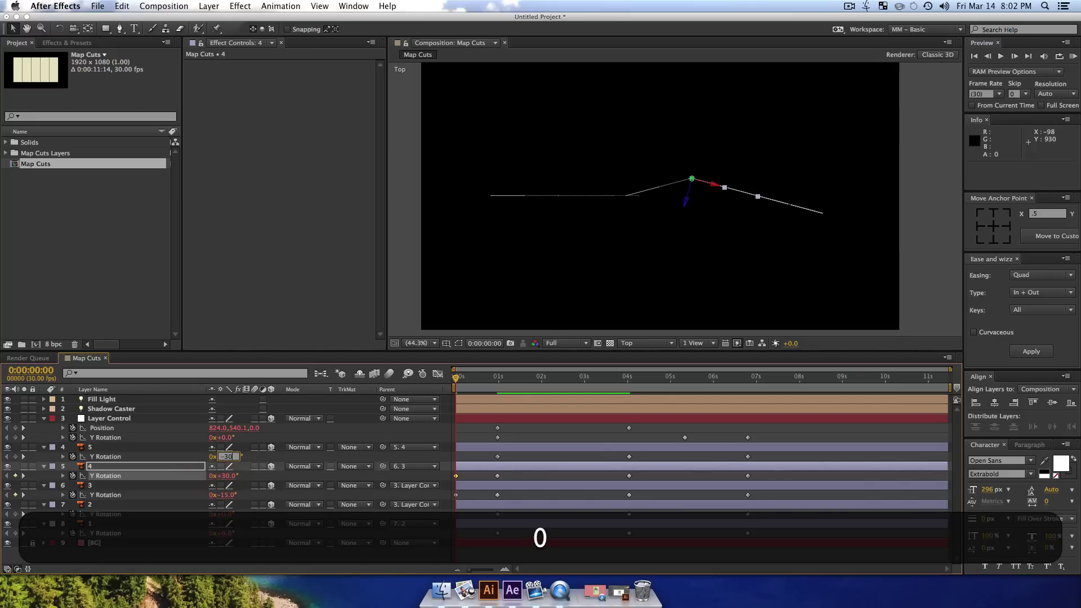
text(-30)
key(Return)
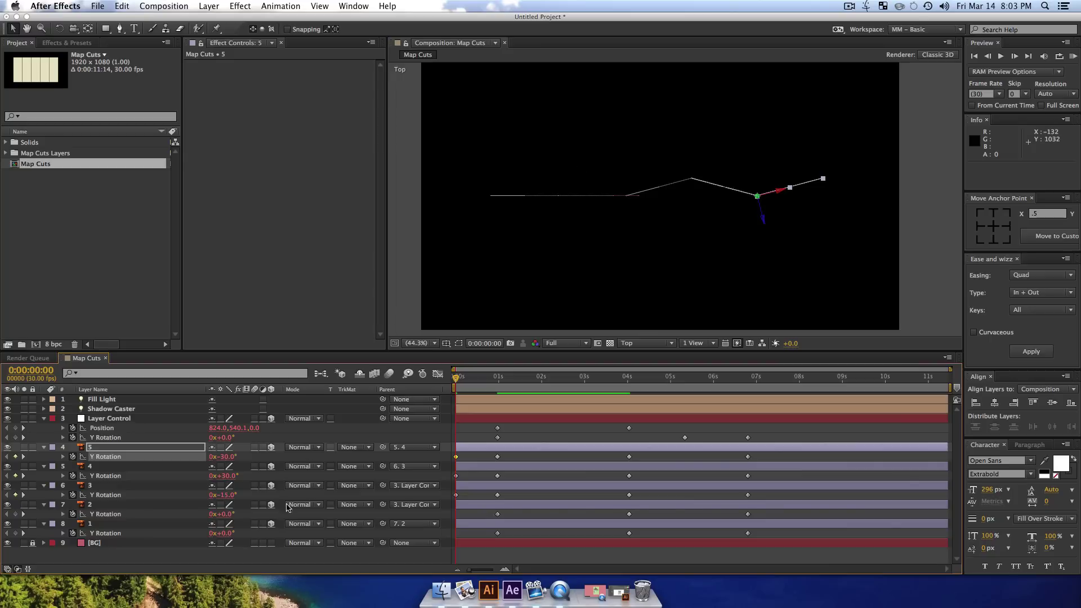
- Set the Y Rotation at the first frame to 15° for layer 2 and -30° for layer 1
click(225, 512)
key(Return)
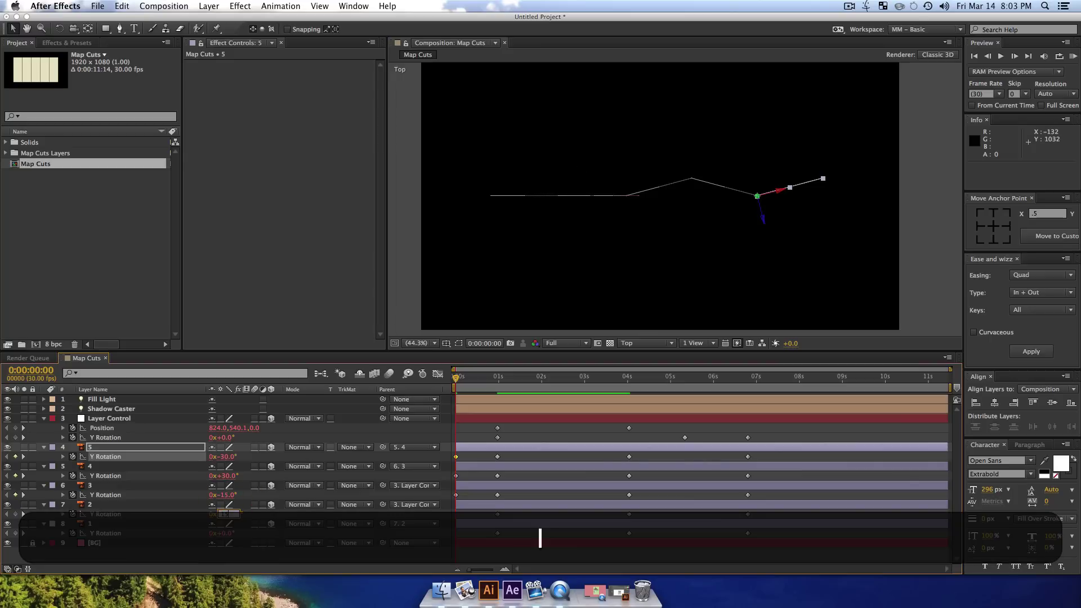
click(224, 533)
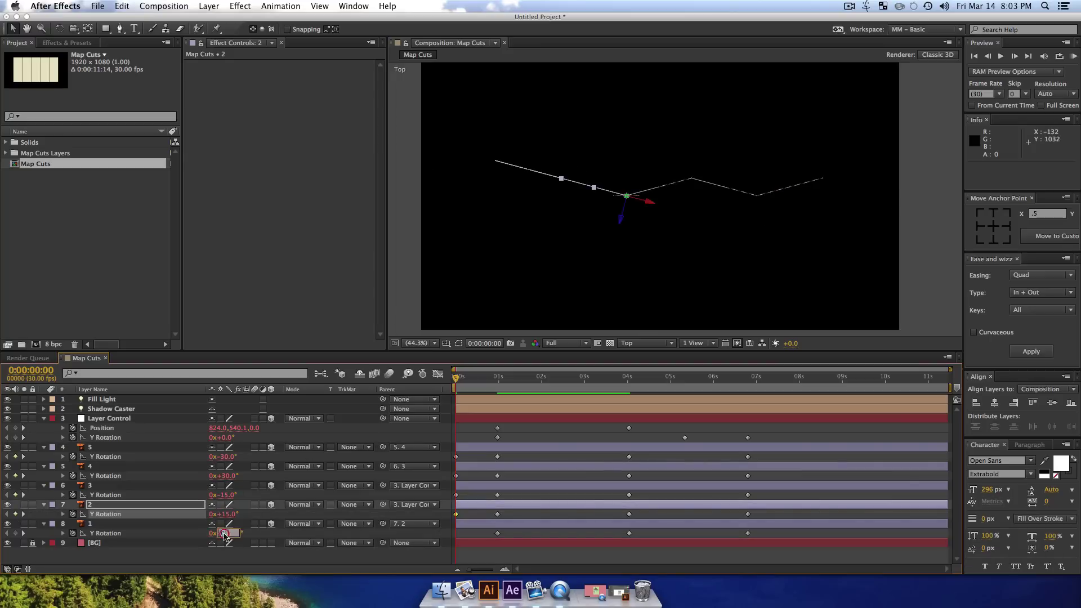
text(-30)
key(Return)
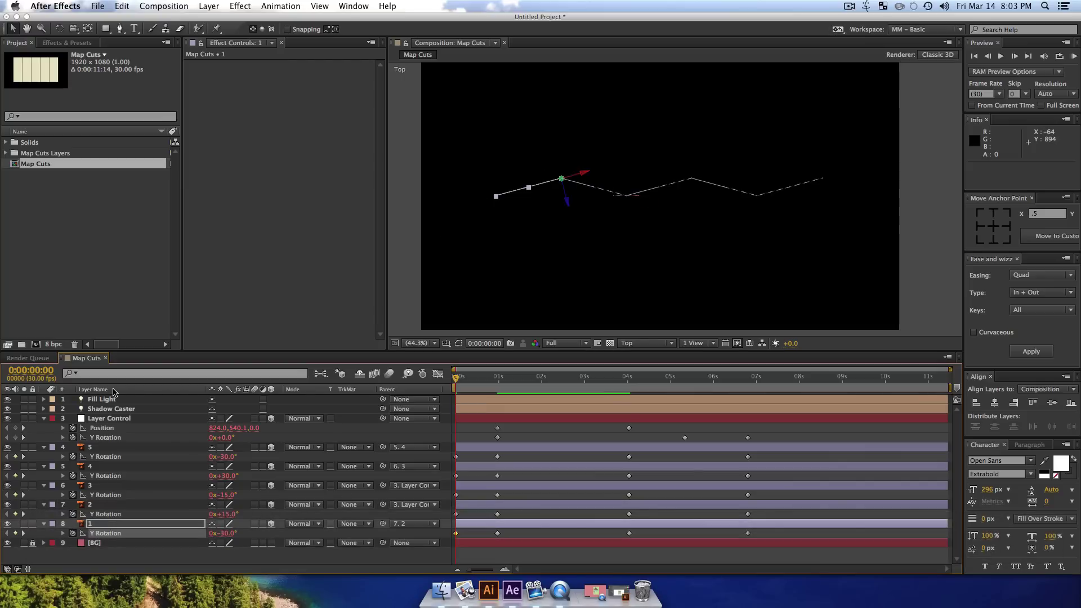
- Mark the Fill Light, Shadow Caster and BG layers as shy and hide shy layers in the timeline
click(112, 408)
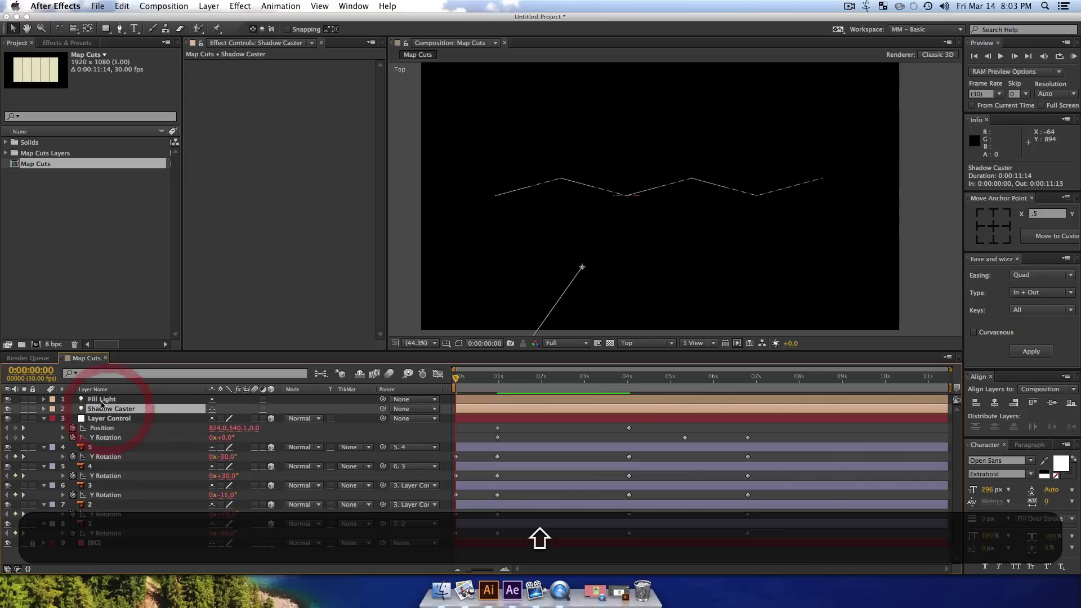
shift+click(104, 399)
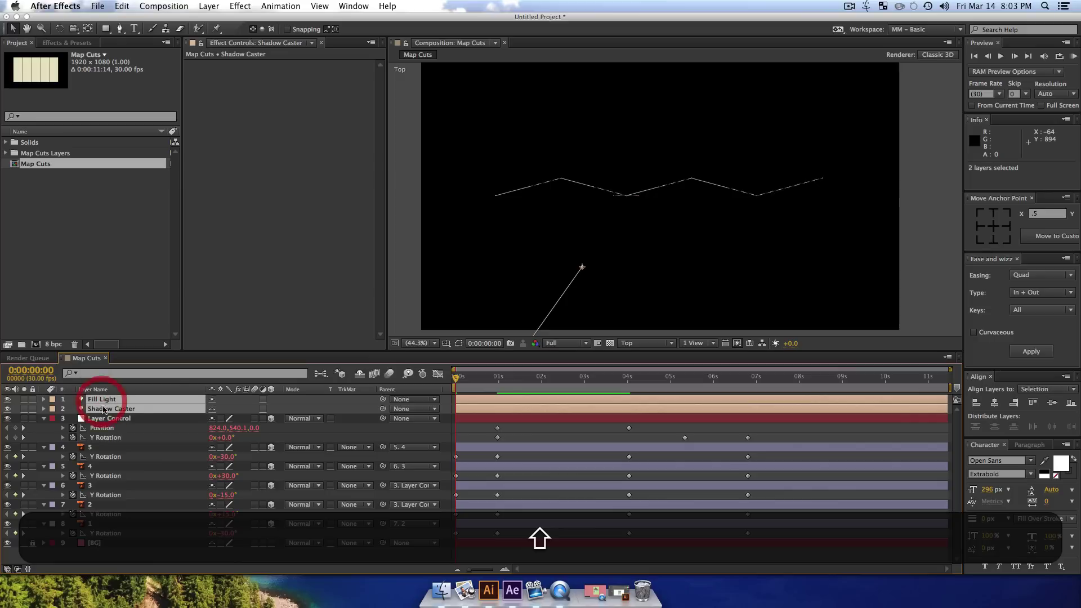
click(212, 402)
click(360, 374)
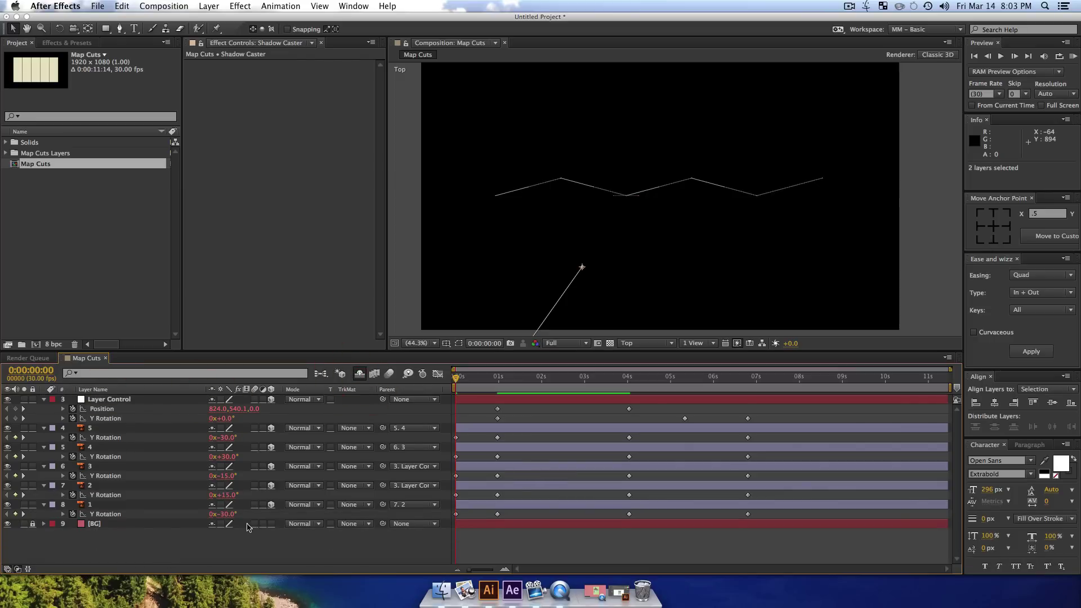
click(213, 524)
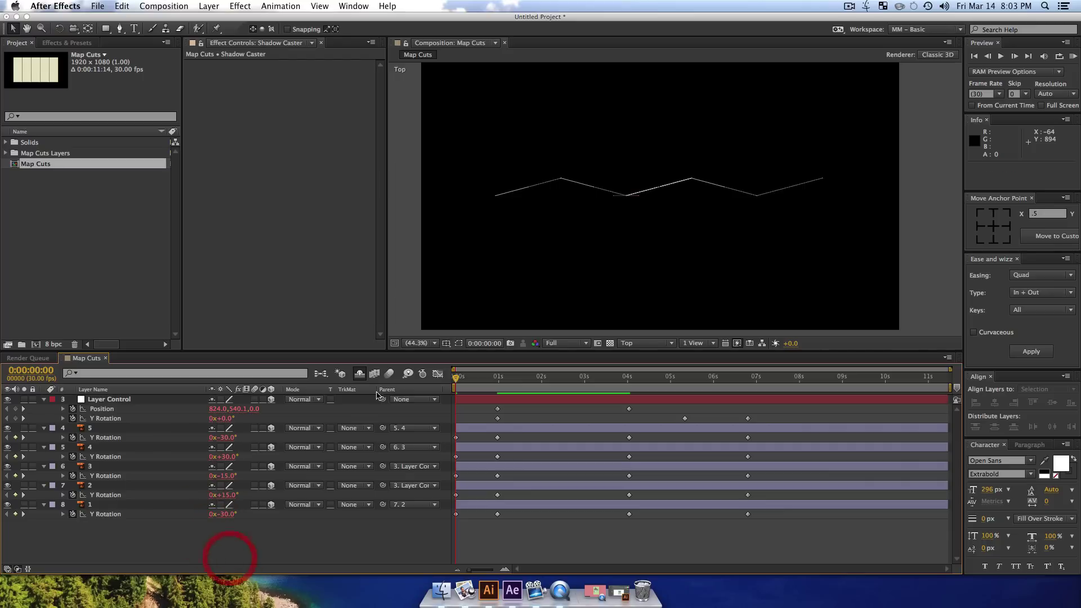
- Return to the Active Camera view at 25% magnification and scrub through the map's opening unfold
click(654, 344)
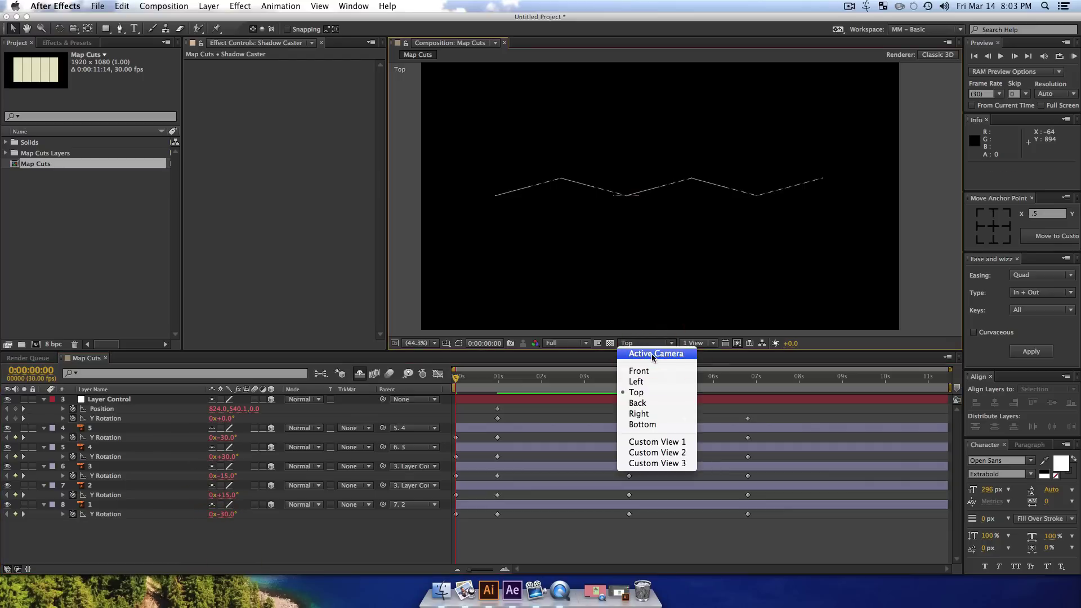
click(648, 354)
key(alt+z)
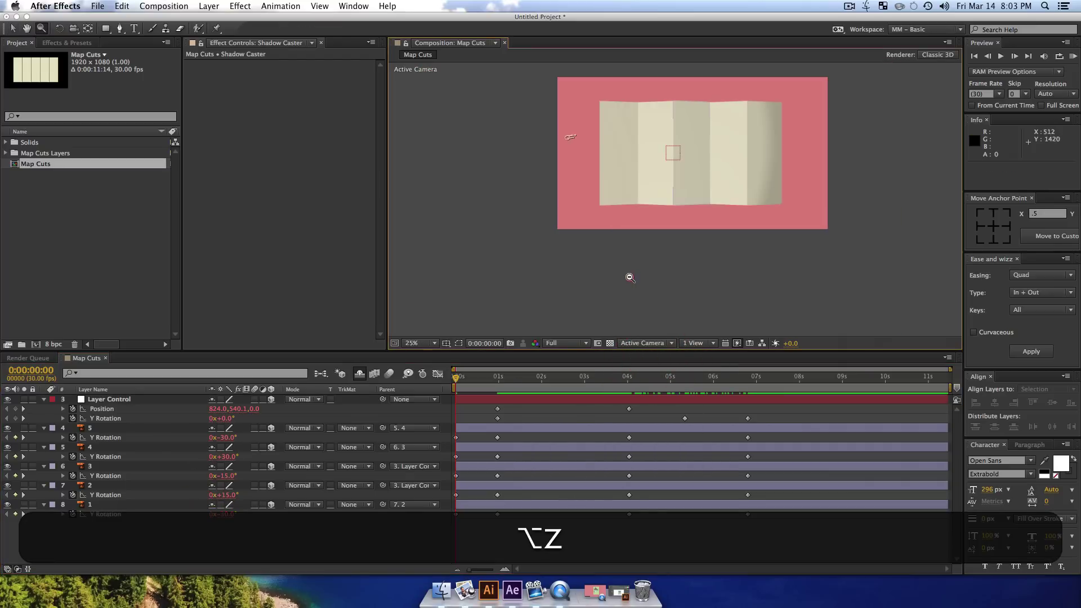
key(alt+space)
drag(641, 248, 640, 249)
key(v)
click(462, 378)
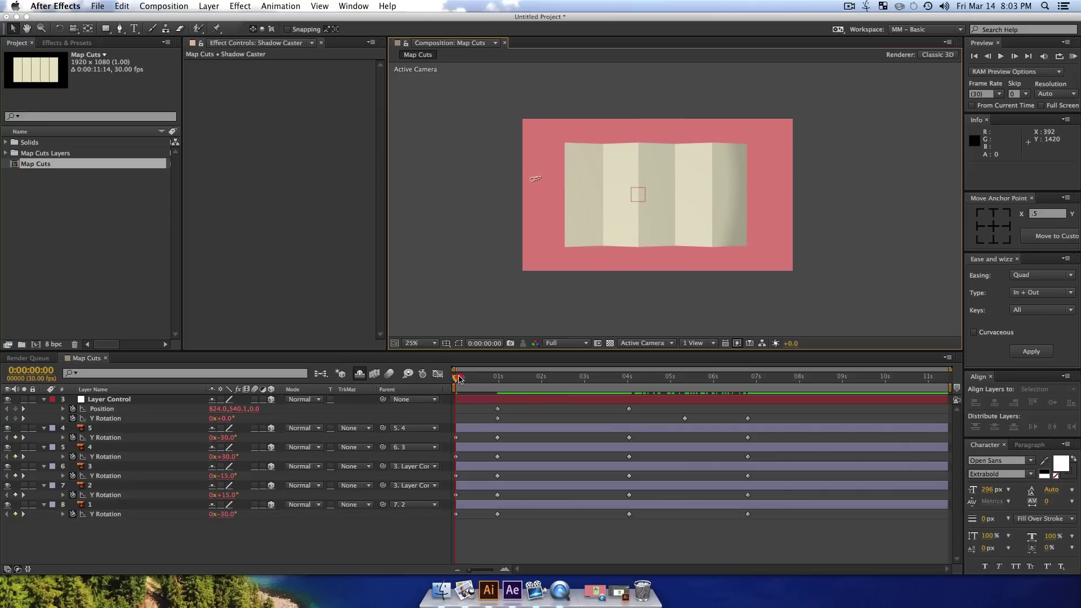
drag(462, 379, 440, 382)
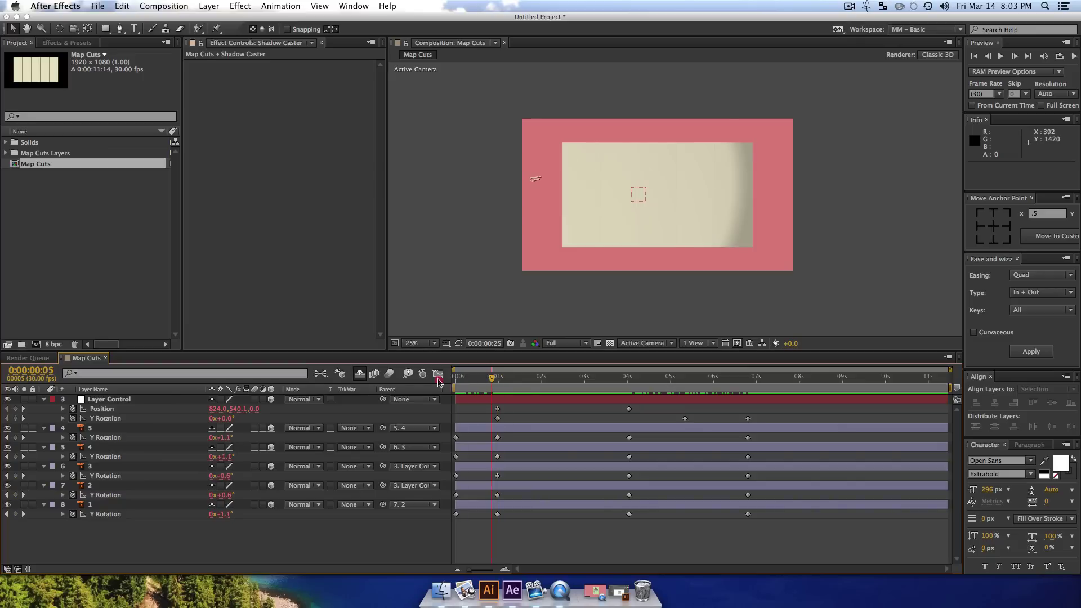
- Keyframe Layer Control's X position at -844 on the first frame so the map starts off-screen beside the background
click(117, 398)
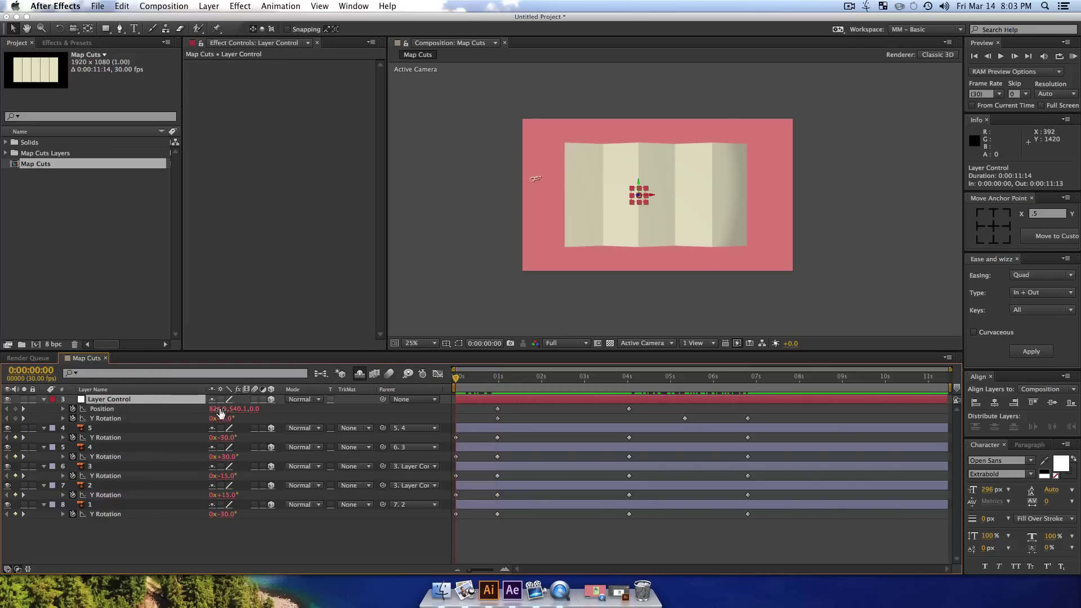
drag(214, 408, 9, 435)
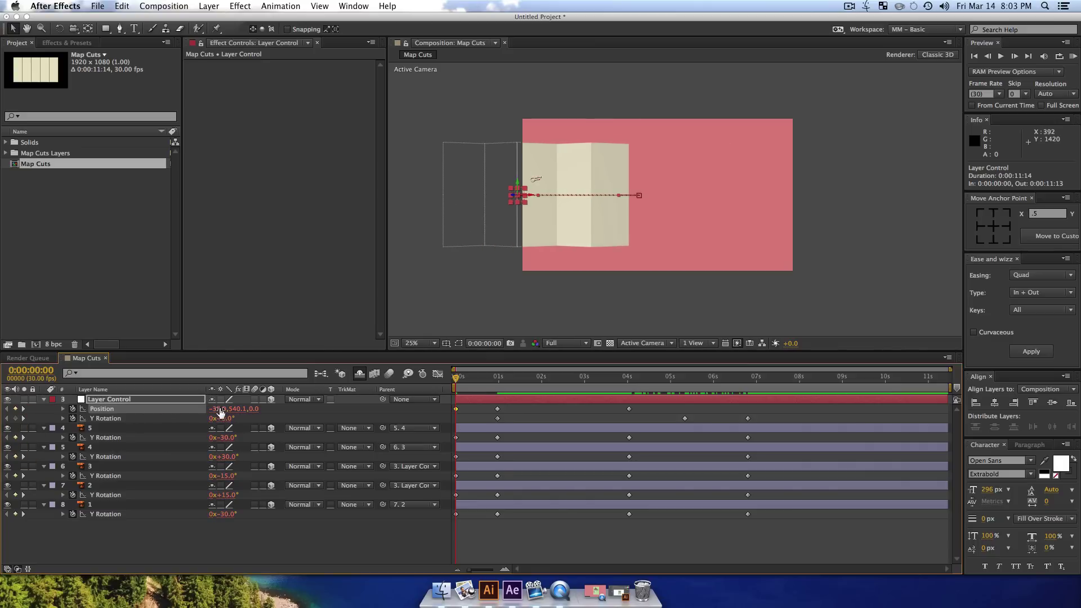
drag(219, 412, 17, 422)
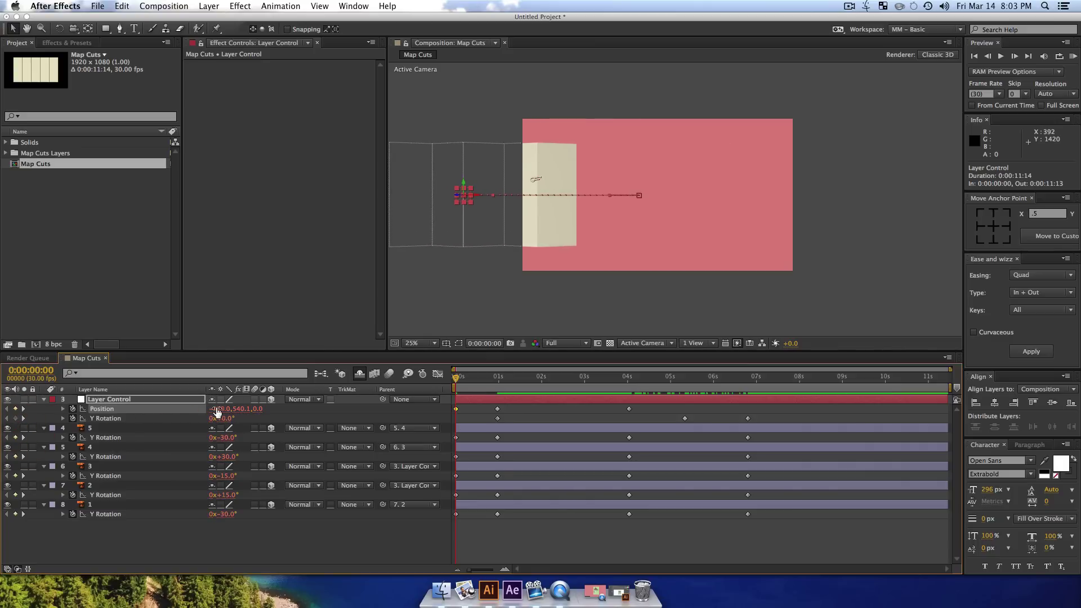
drag(217, 412, 20, 376)
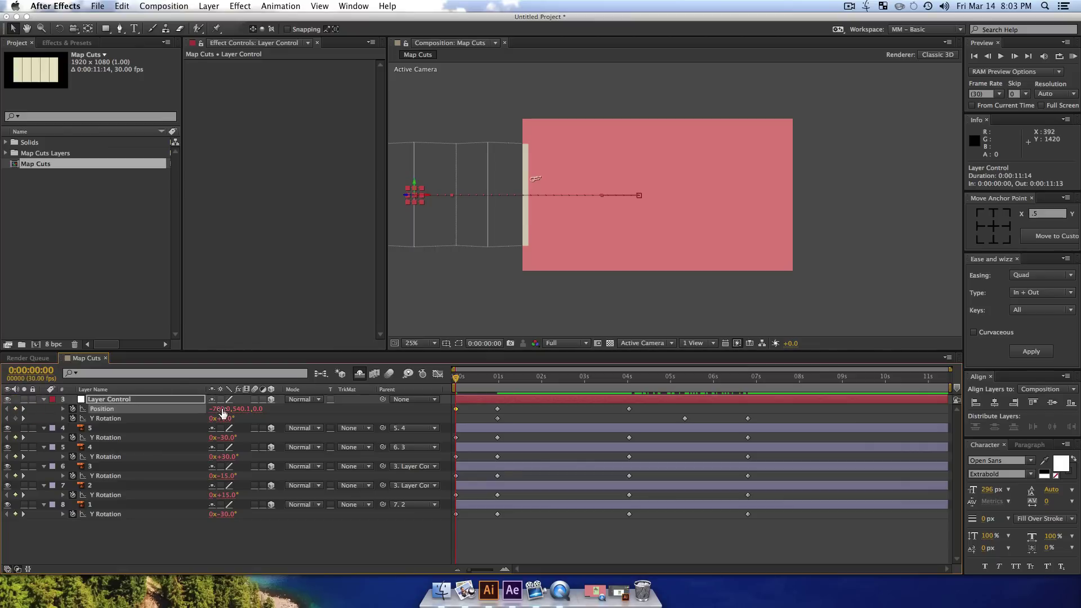
drag(223, 414, 170, 404)
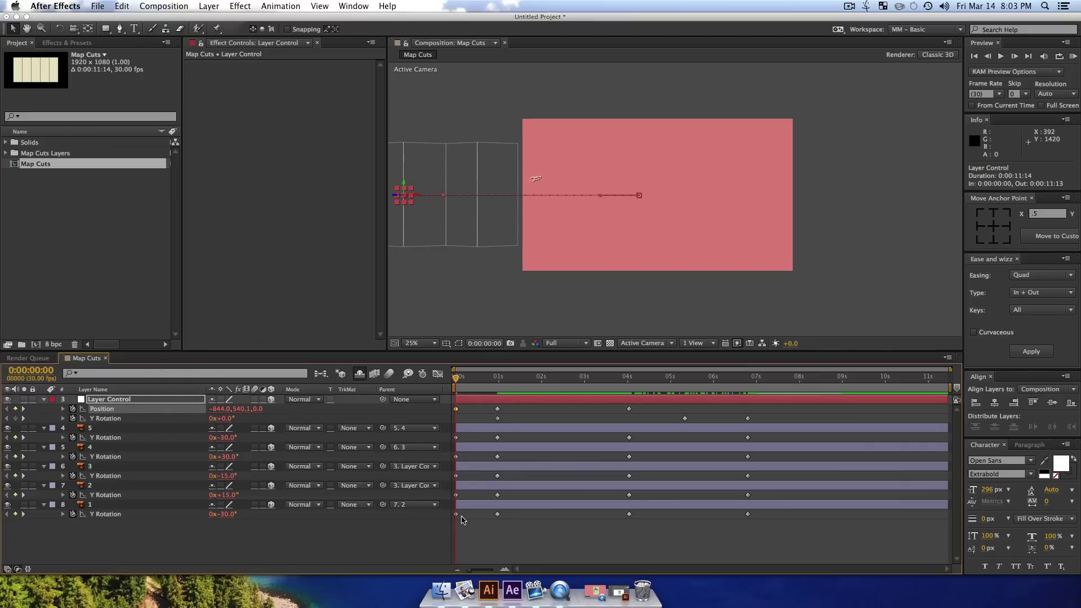
- Delay the first Y Rotation keyframes of all five panels to about 0.4 seconds and play back the entrance
drag(451, 521, 457, 441)
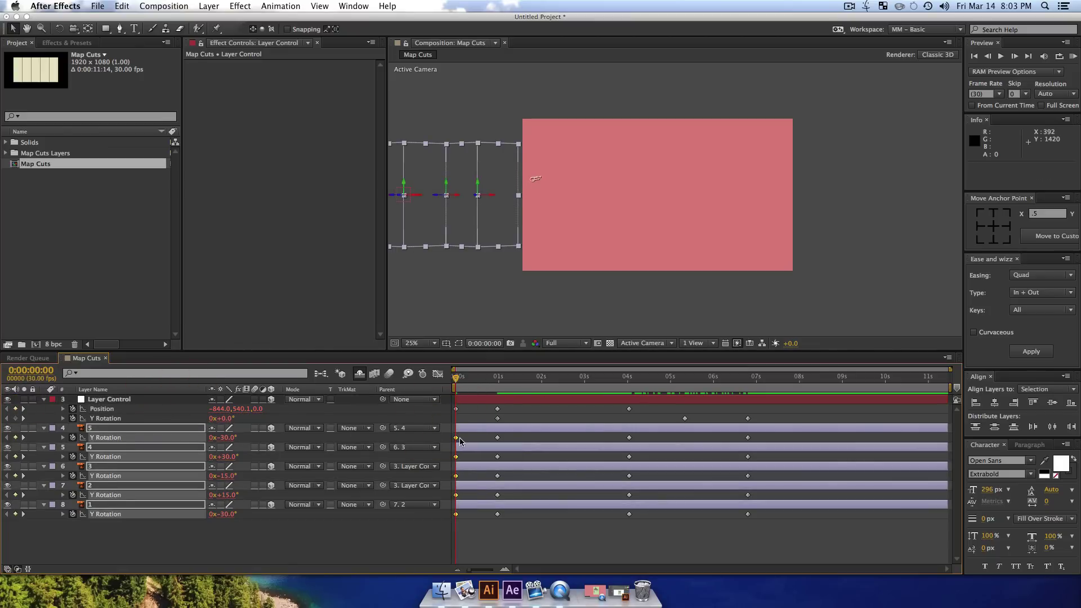
drag(456, 436, 472, 438)
key(space)
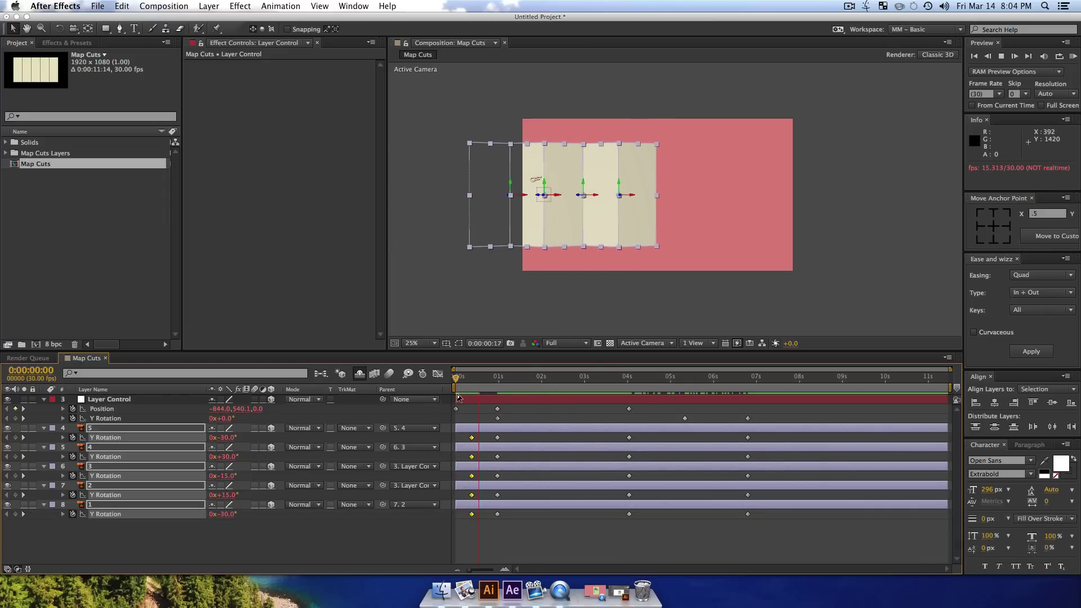
key(space)
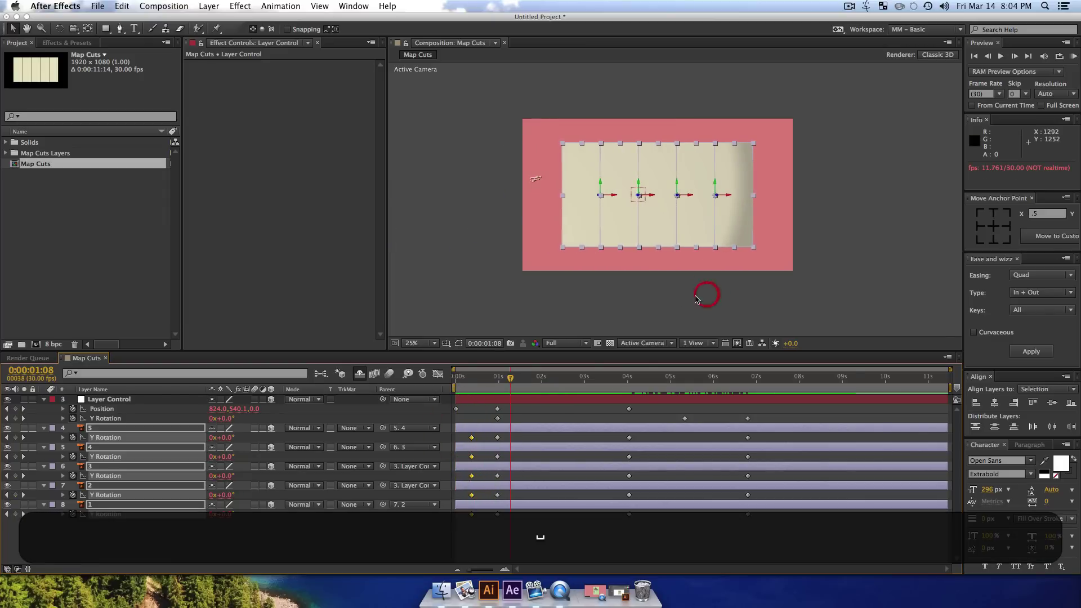
- Deselect all layers, fit the composition in the viewer and RAM preview the whole map animation
click(696, 299)
key(z)
click(644, 189)
alt+click(596, 224)
alt+click(616, 224)
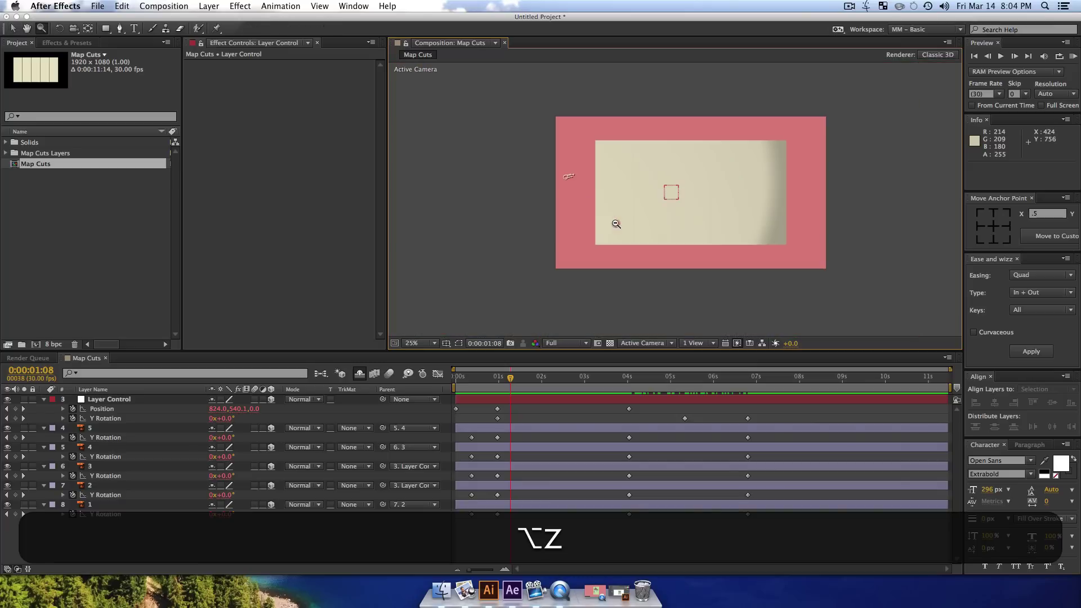
alt+click(583, 230)
key(shift+slash)
key(v)
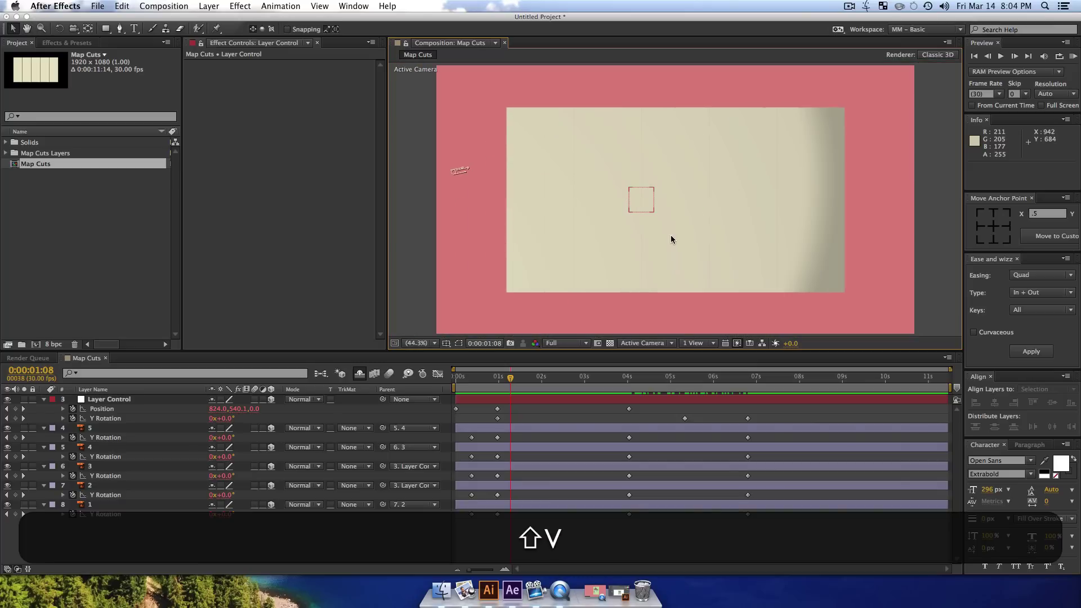
key(F2)
key(0)
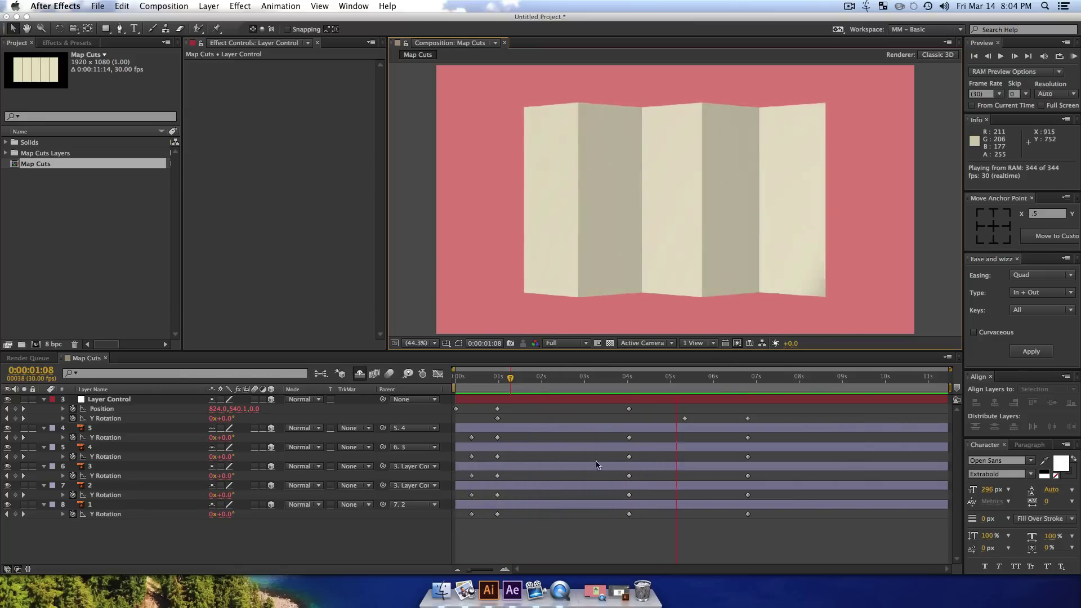
key(space)
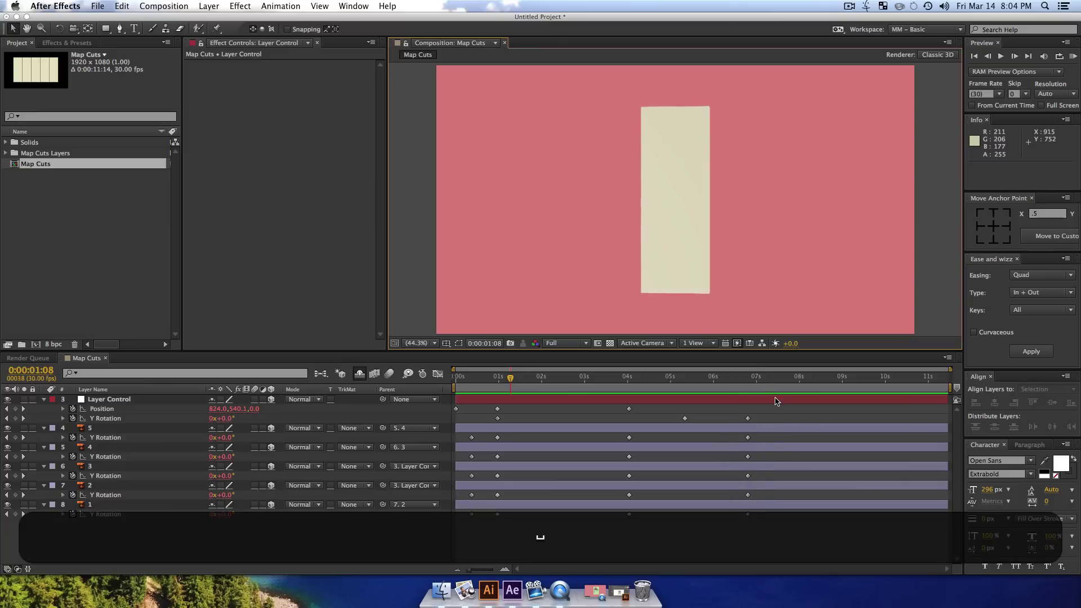
- End the work area at 0:00:07:25, just after the map has folded up
drag(783, 382, 792, 380)
key(n)
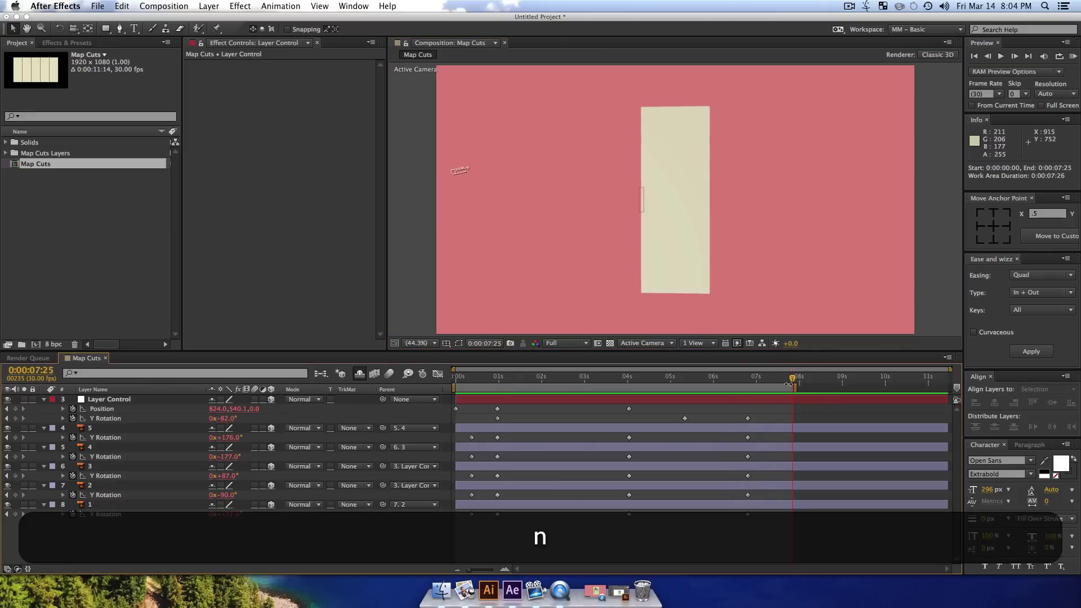
- Import Map Graphic 1.ai from the Desktop as a composition
click(229, 535)
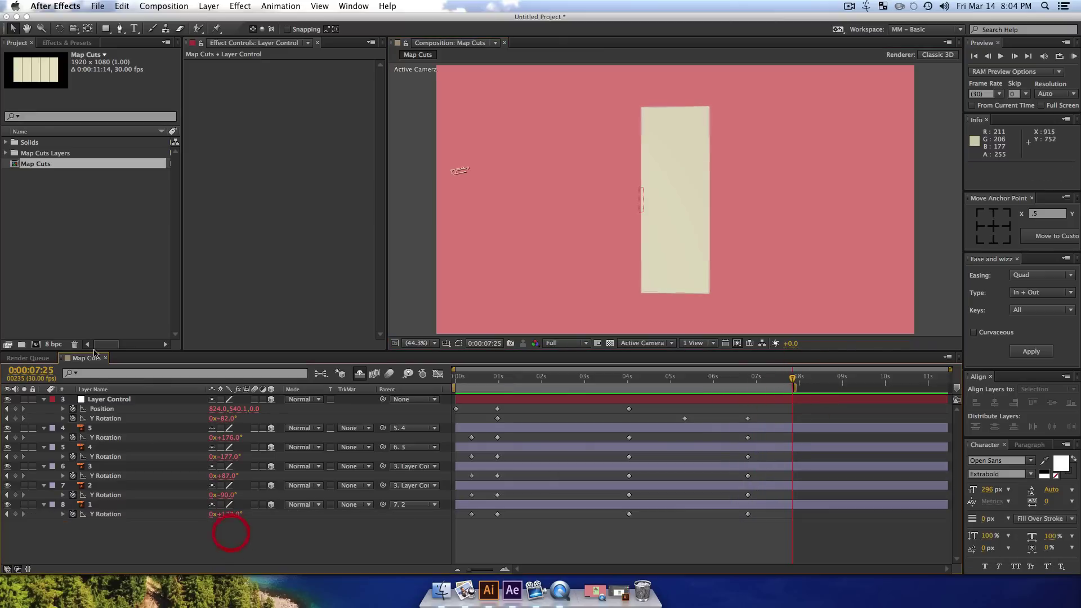
click(37, 232)
key(super+i)
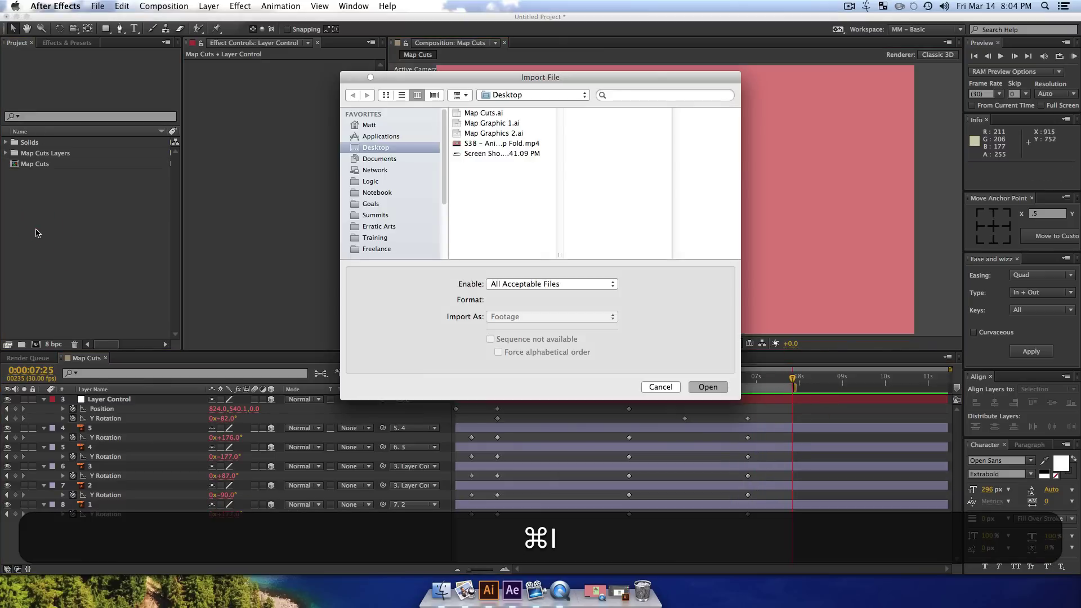
click(486, 124)
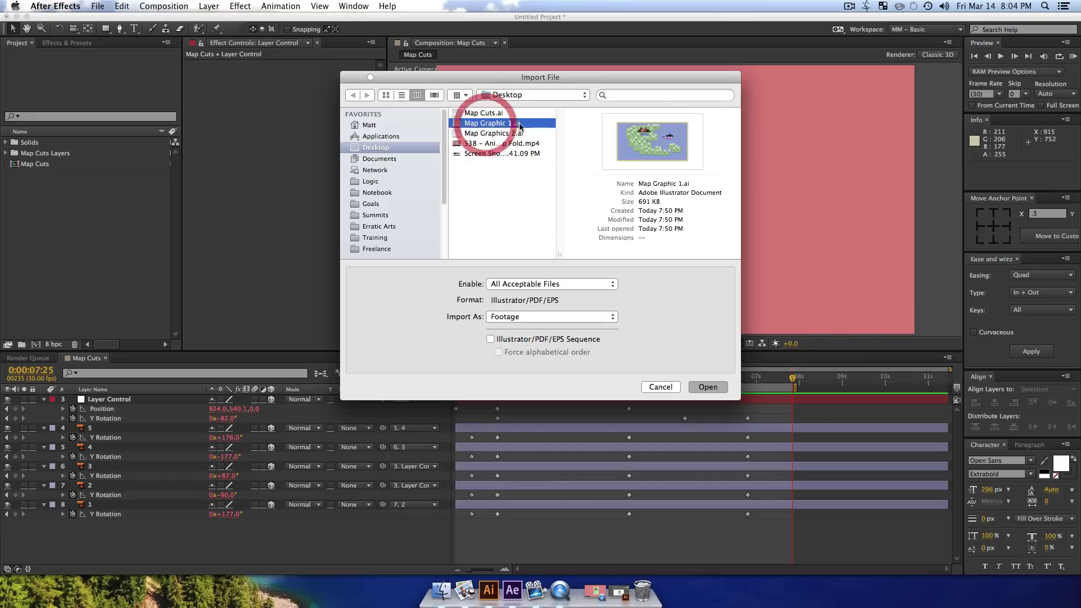
click(532, 317)
click(543, 338)
click(708, 387)
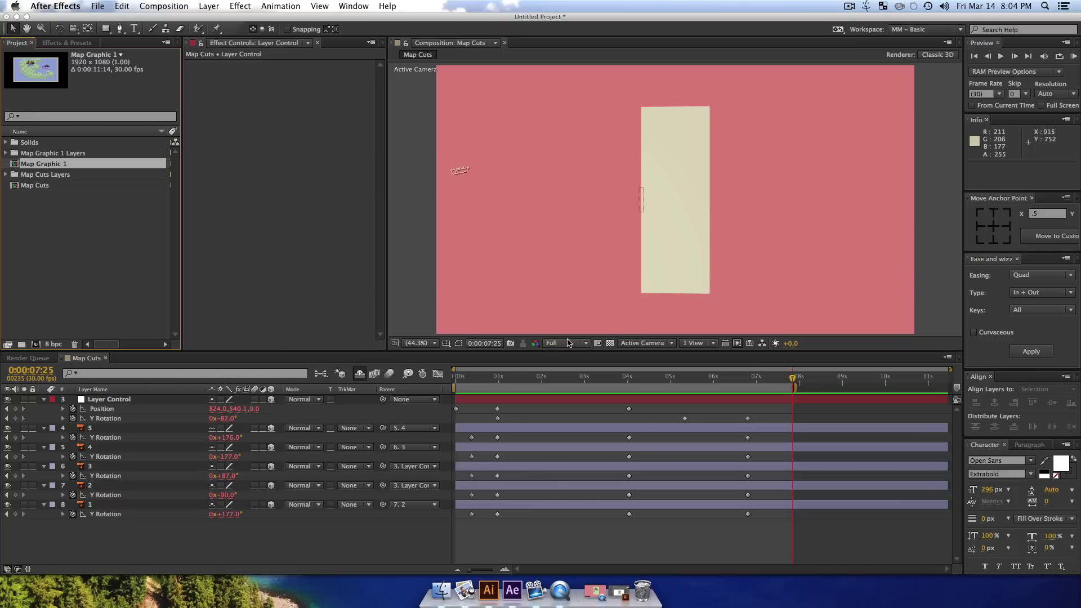
- Open the Map Graphic 1 composition and start keyframing the Boat layer's Position at 0:00:01:00
drag(645, 383, 496, 388)
double_click(34, 164)
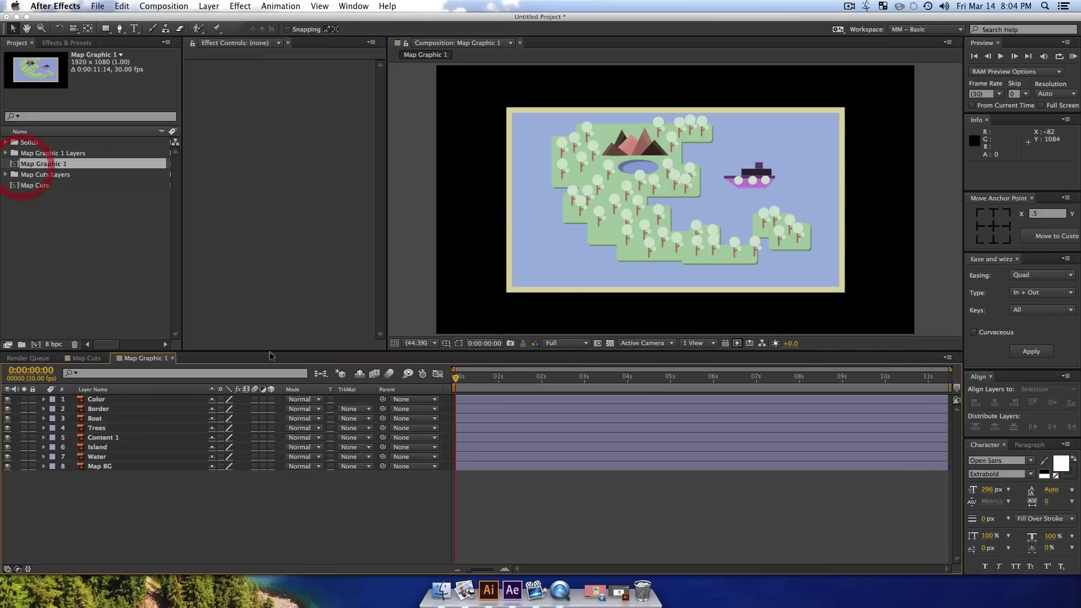
drag(479, 381, 498, 386)
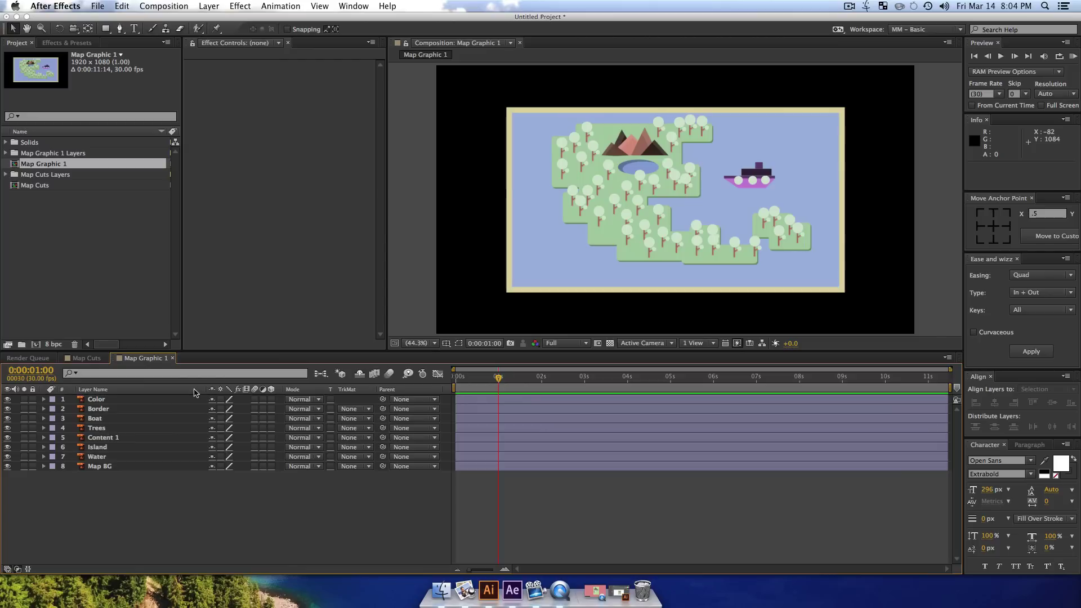
click(96, 418)
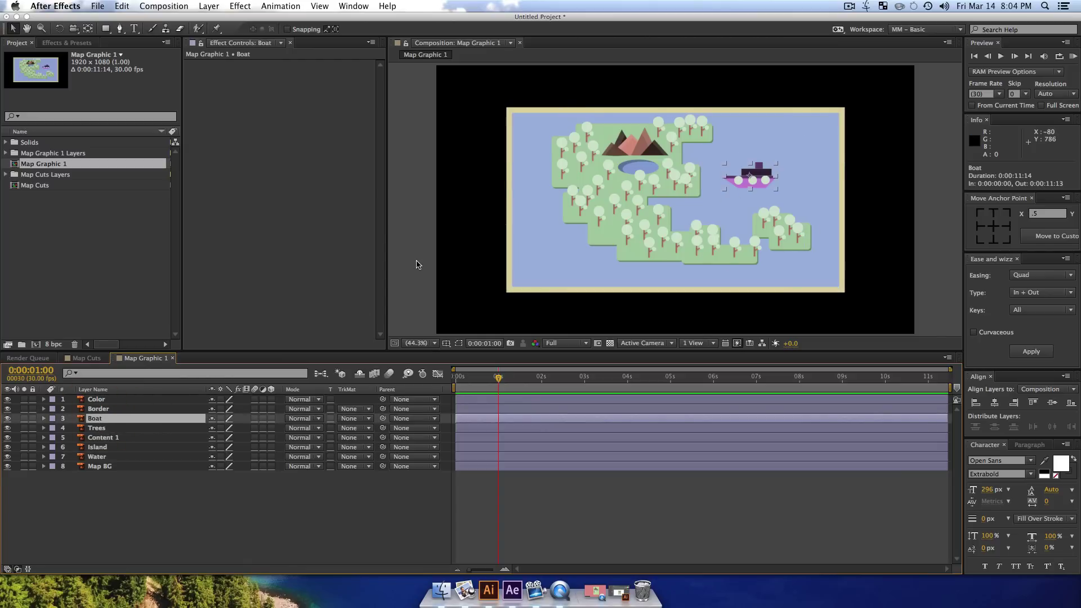
key(p)
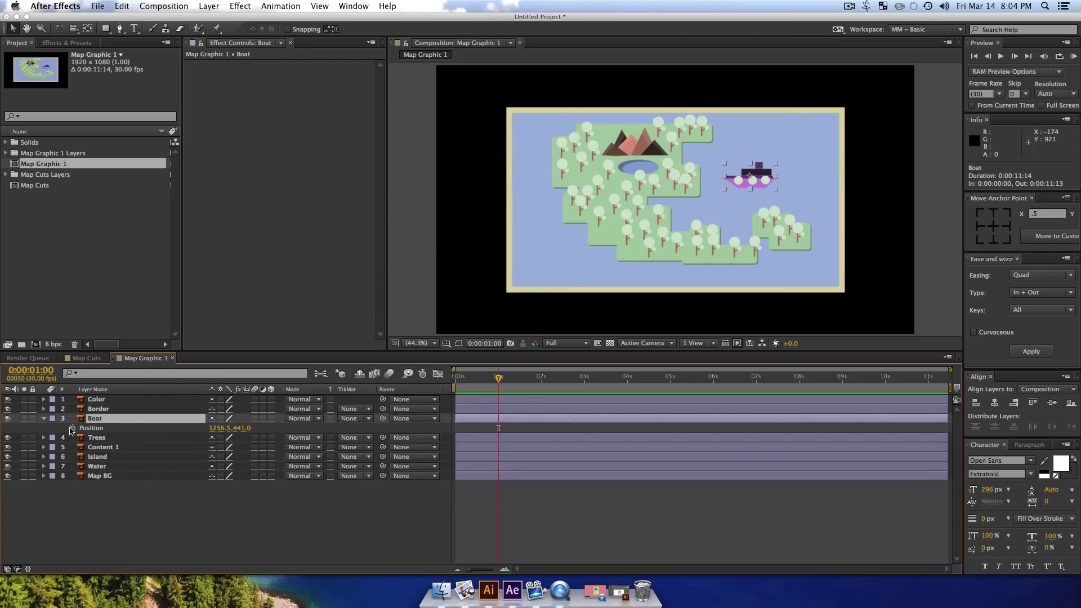
click(72, 428)
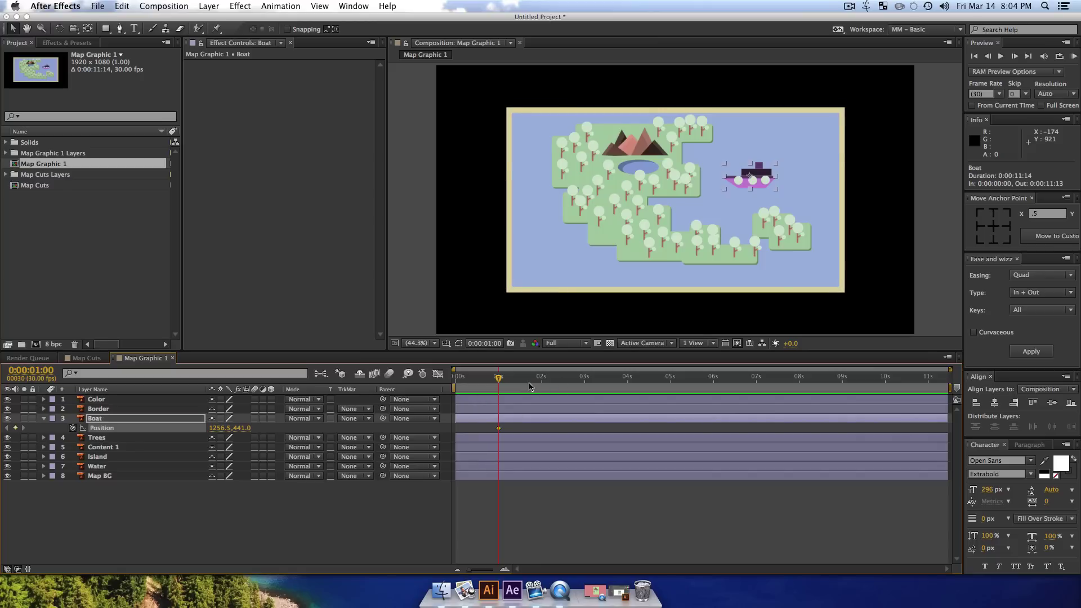
- Check the fold timing in Map Cuts, and in Map Graphic 1 keyframe the boat moved down toward the island at 0:00:04:10
click(88, 358)
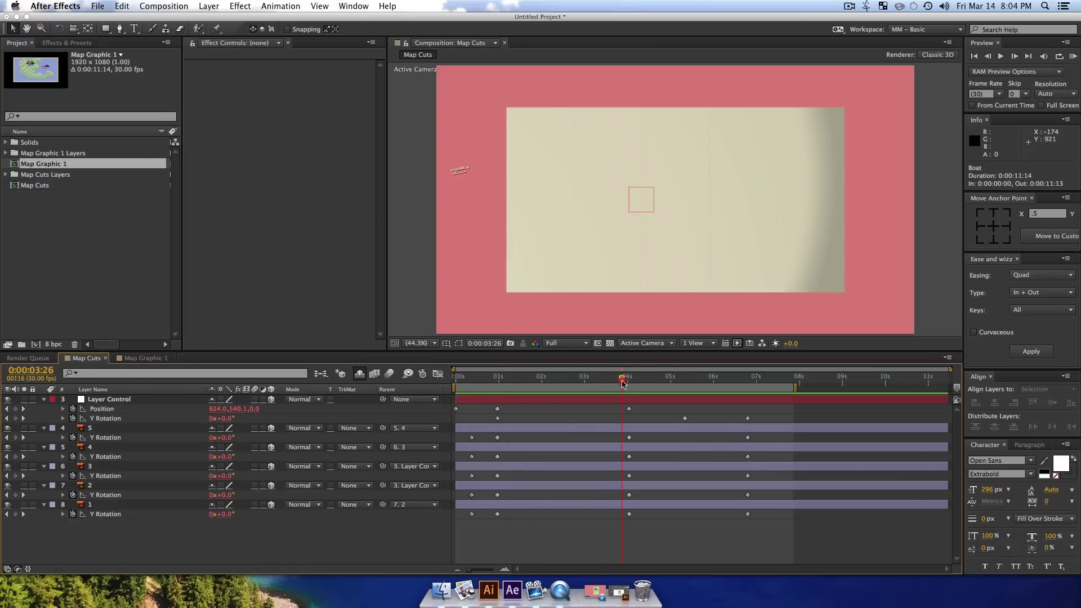
drag(639, 388, 649, 388)
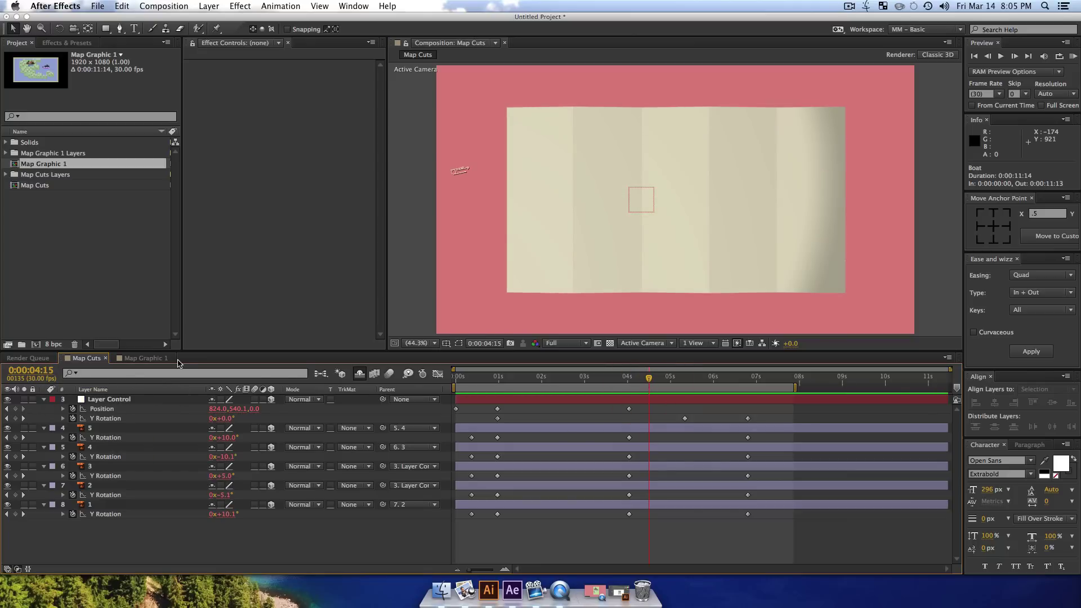
click(142, 359)
click(756, 177)
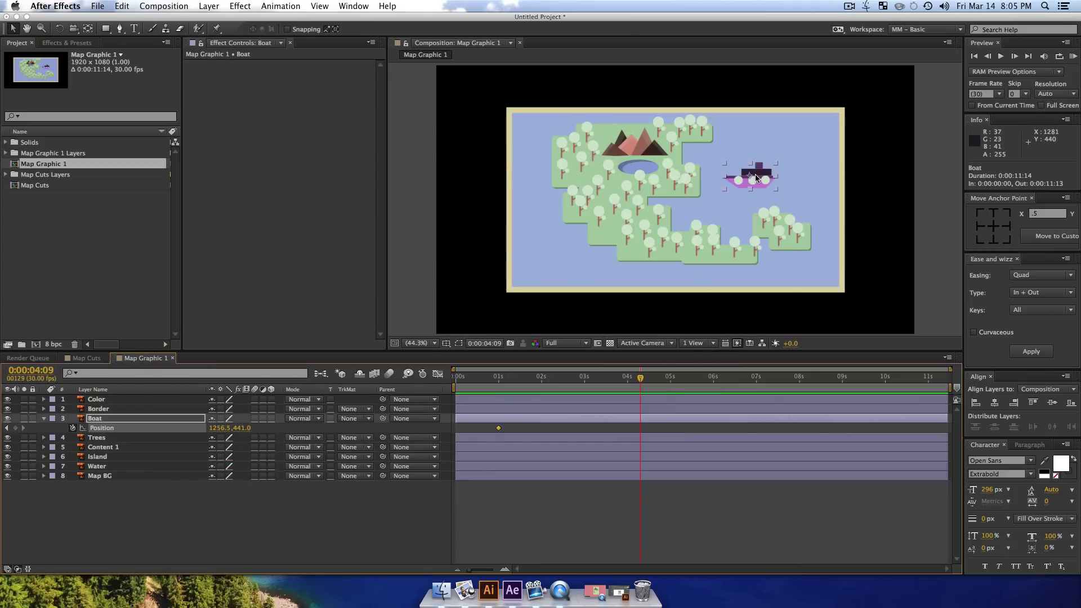
drag(756, 178, 724, 212)
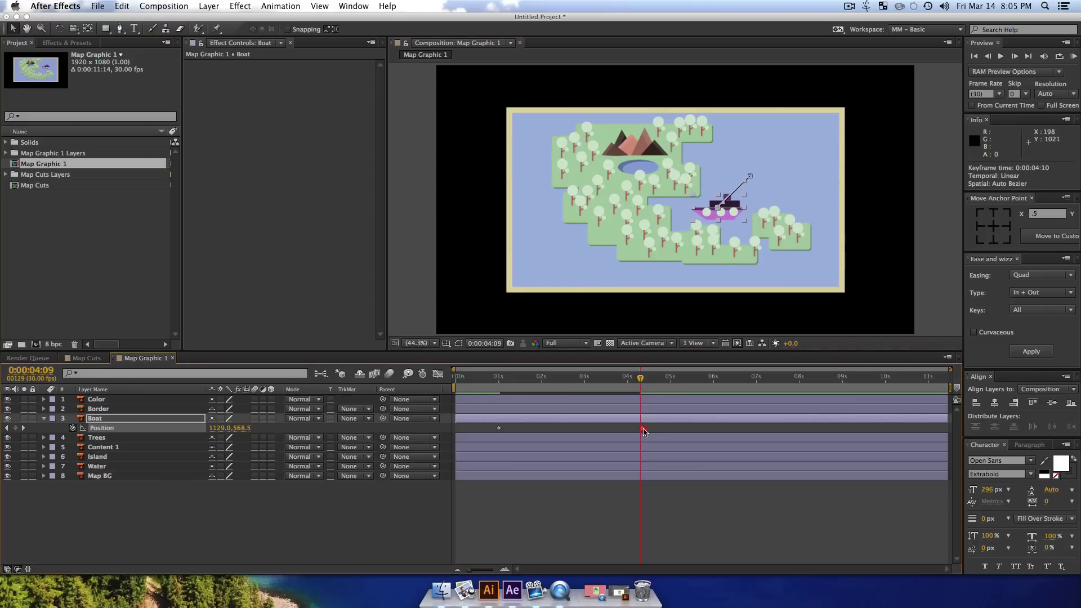
drag(641, 429, 642, 430)
- At the Boat's first Position keyframe, move the boat off the map's right edge to about 1764.8, 278.3
drag(639, 383, 526, 384)
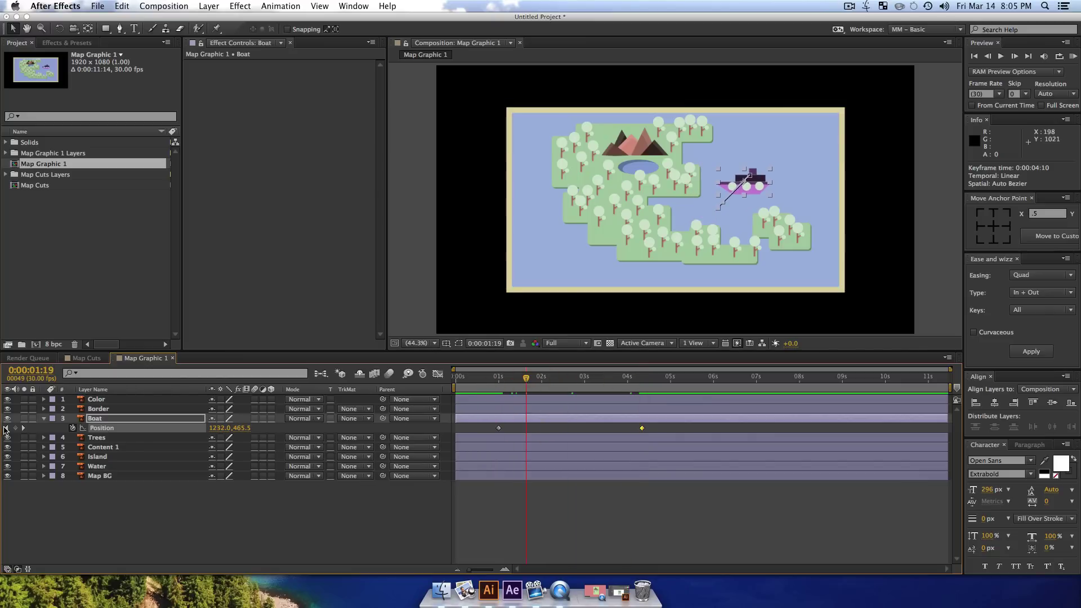
click(6, 428)
drag(774, 183, 888, 146)
- Apply Sine In + Out easing from Ease and Wizz to both Boat Position keyframes
drag(651, 435, 488, 433)
click(1020, 275)
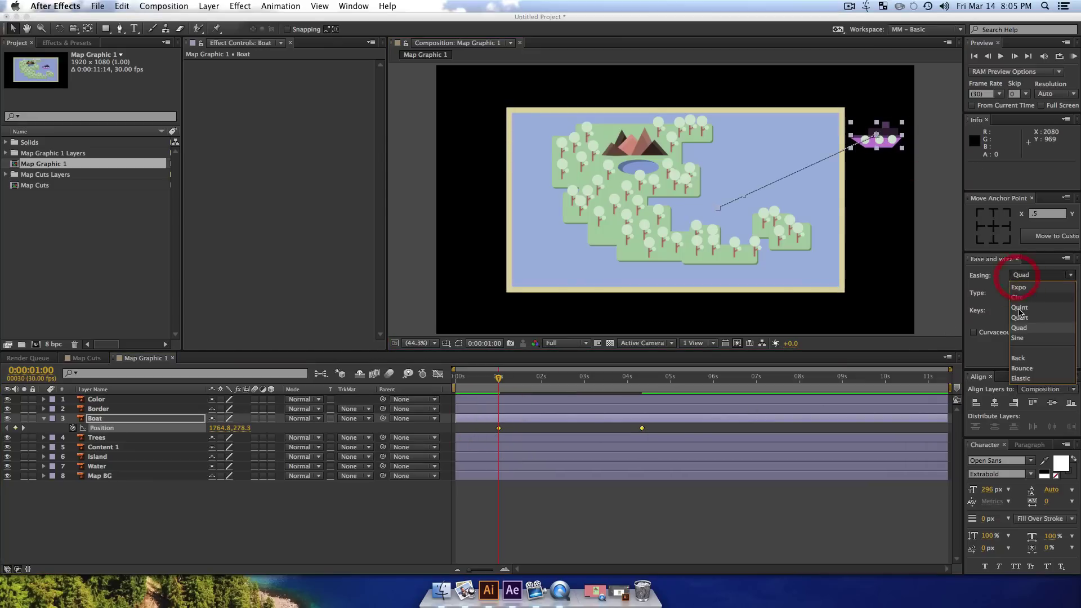
click(1017, 338)
click(1029, 350)
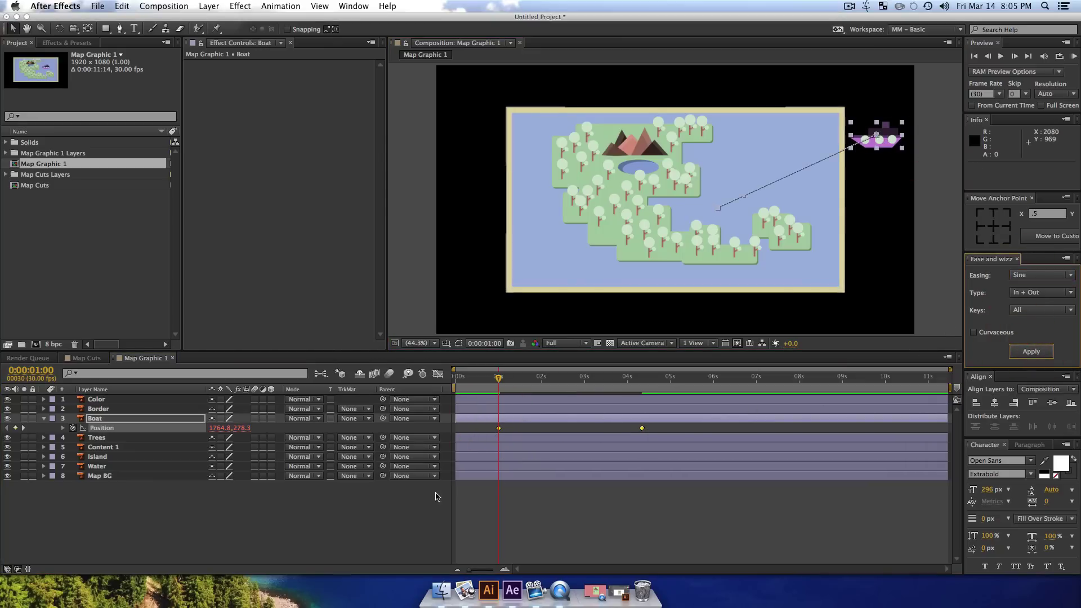
click(298, 515)
- Duplicate the Map BG layer, place the copy directly above Boat and rename it Boat Alpha Cut
click(115, 476)
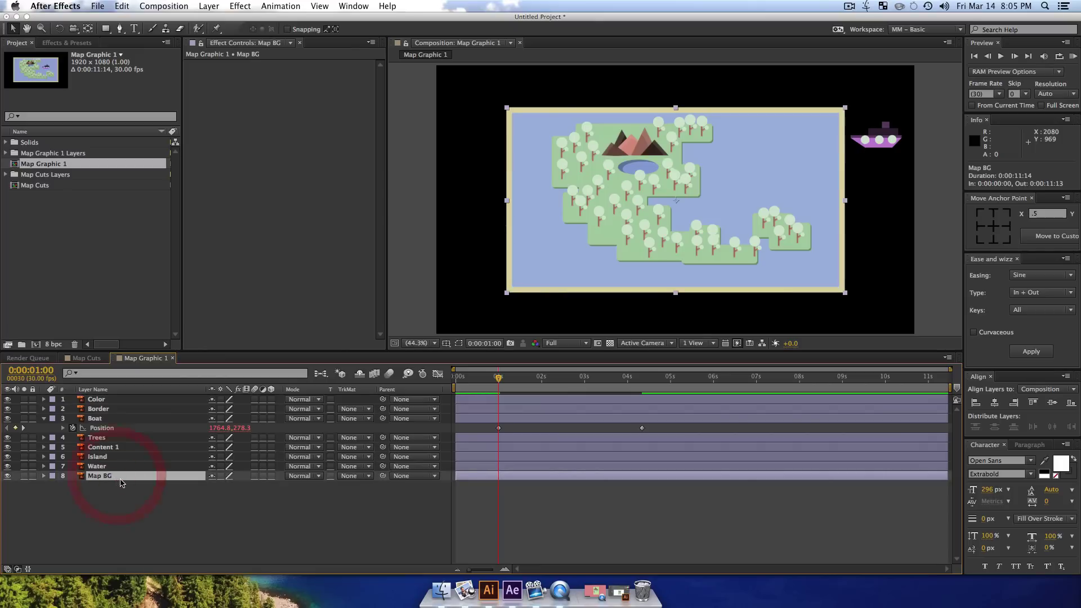
key(super+d)
drag(113, 478, 105, 418)
key(Return)
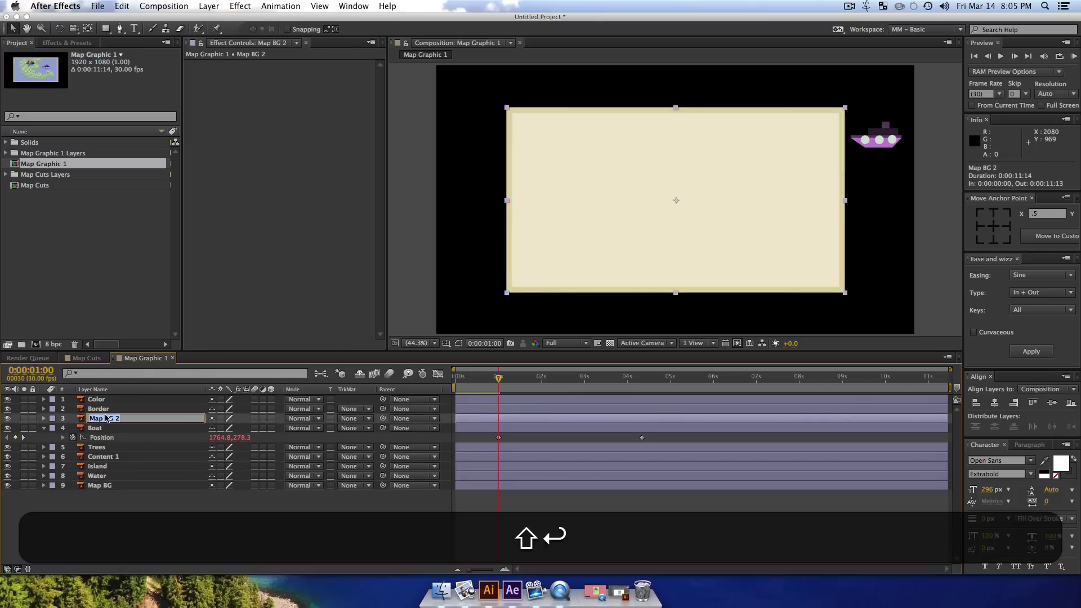
text(Boat Alpha Cut)
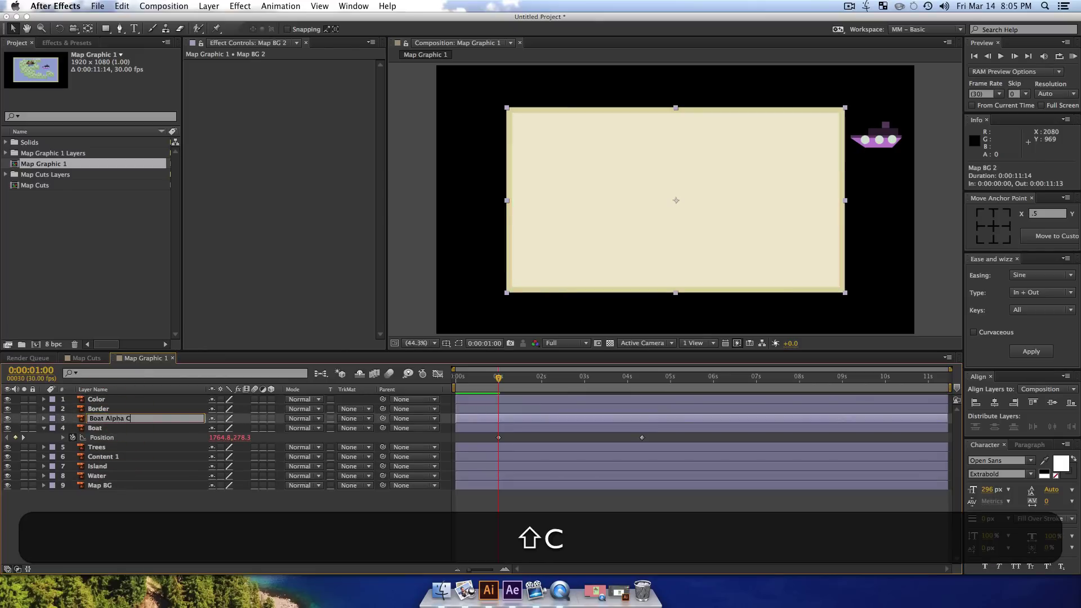
key(Return)
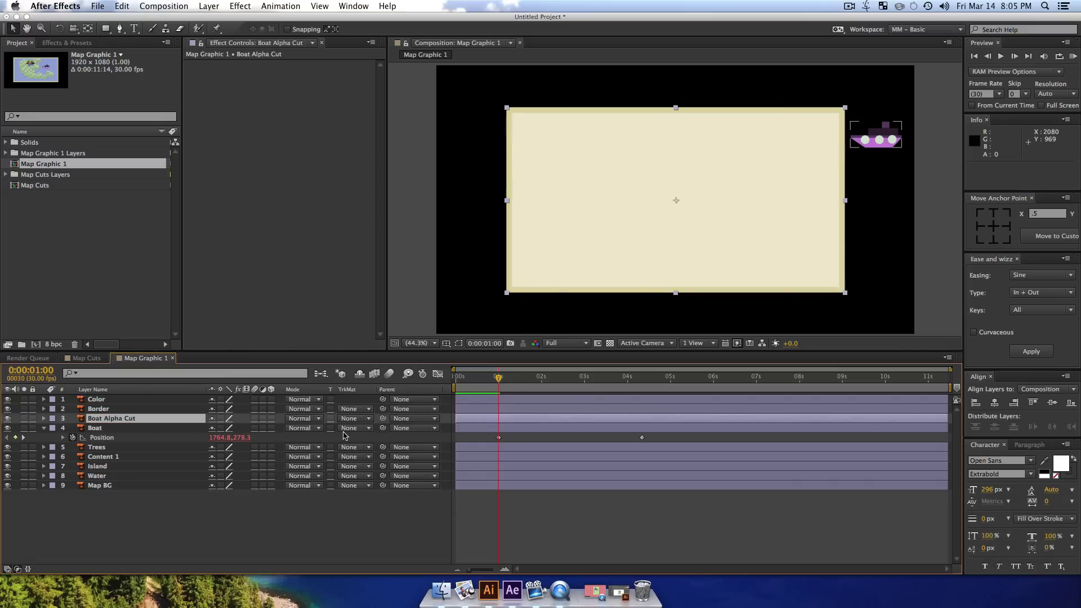
- Set the Boat layer's track matte to Alpha Matte "Boat Alpha Cut" and play back the boat's entrance
click(349, 431)
click(358, 453)
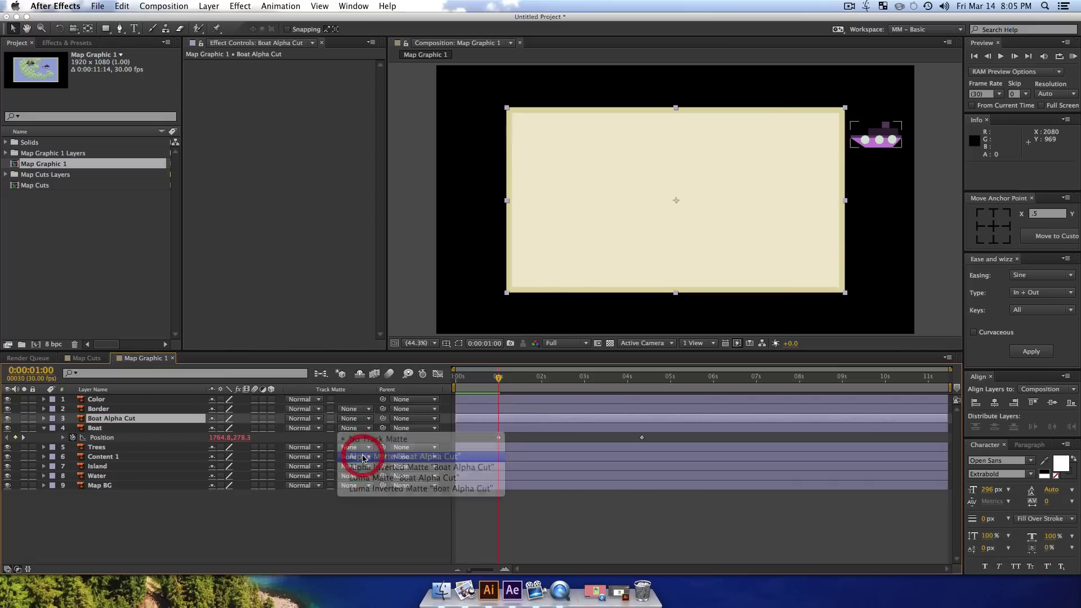
key(space)
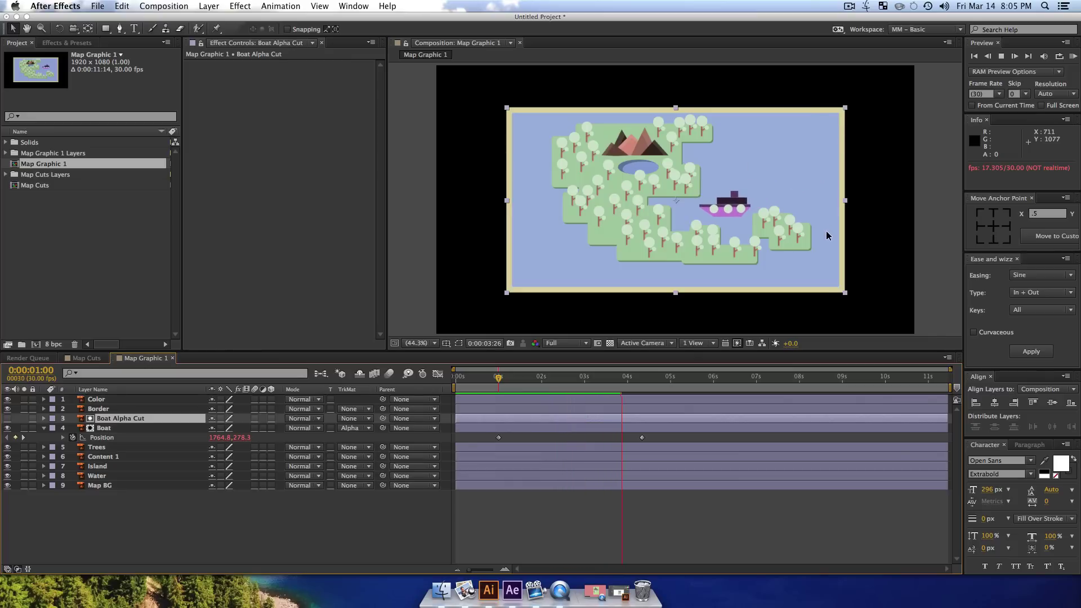
key(space)
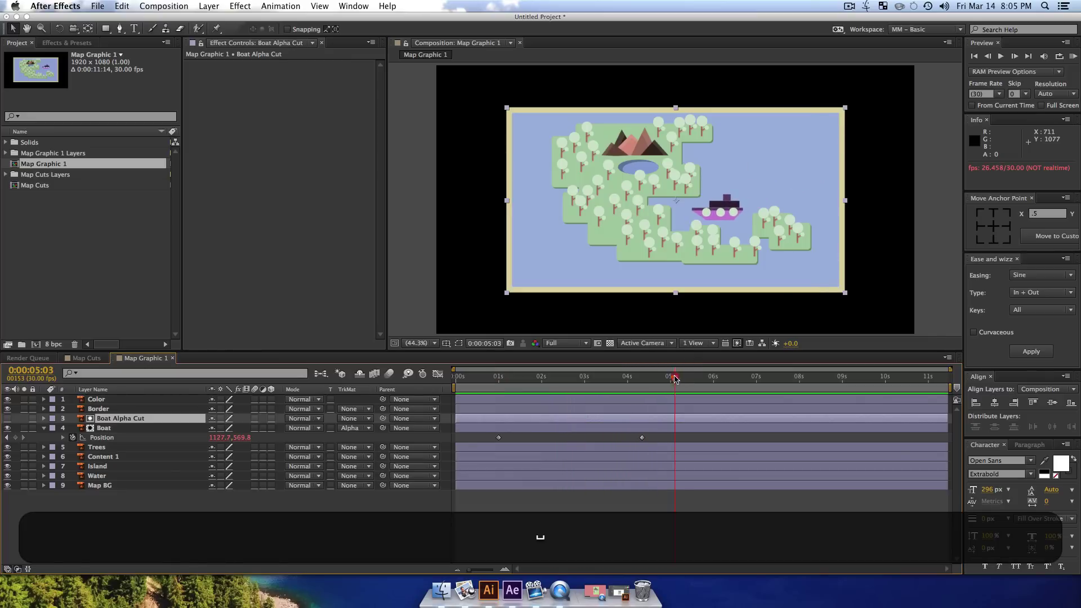
- At 0:00:04:10, enable an expression on the Boat layer's Rotation and begin it with wiggle(
drag(652, 384, 645, 387)
click(643, 387)
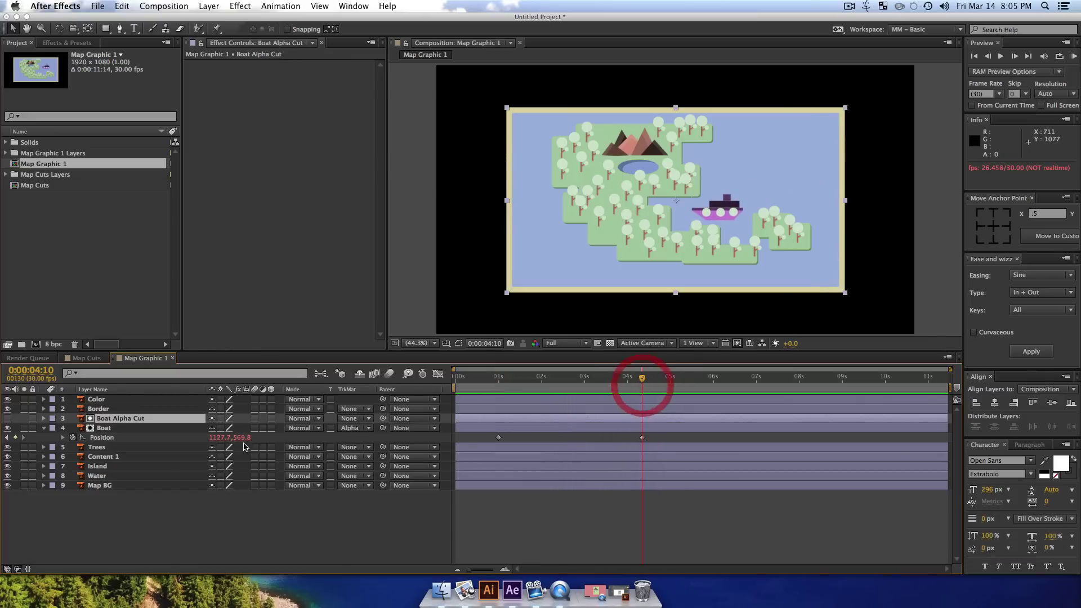
click(108, 430)
key(r)
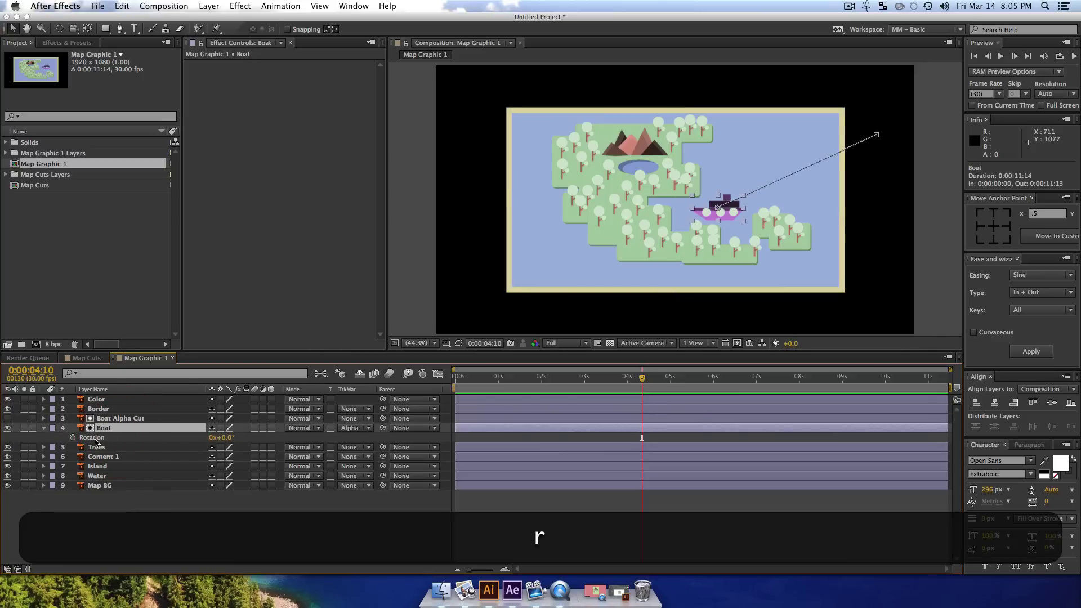
key(alt)
alt+click(73, 438)
text(w)
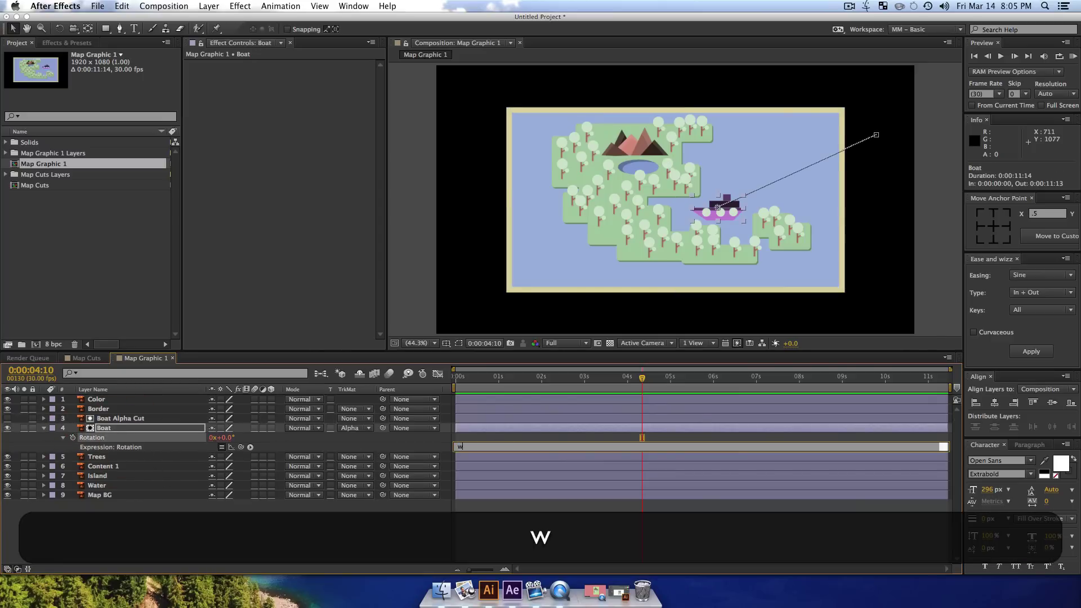
text(iggle()
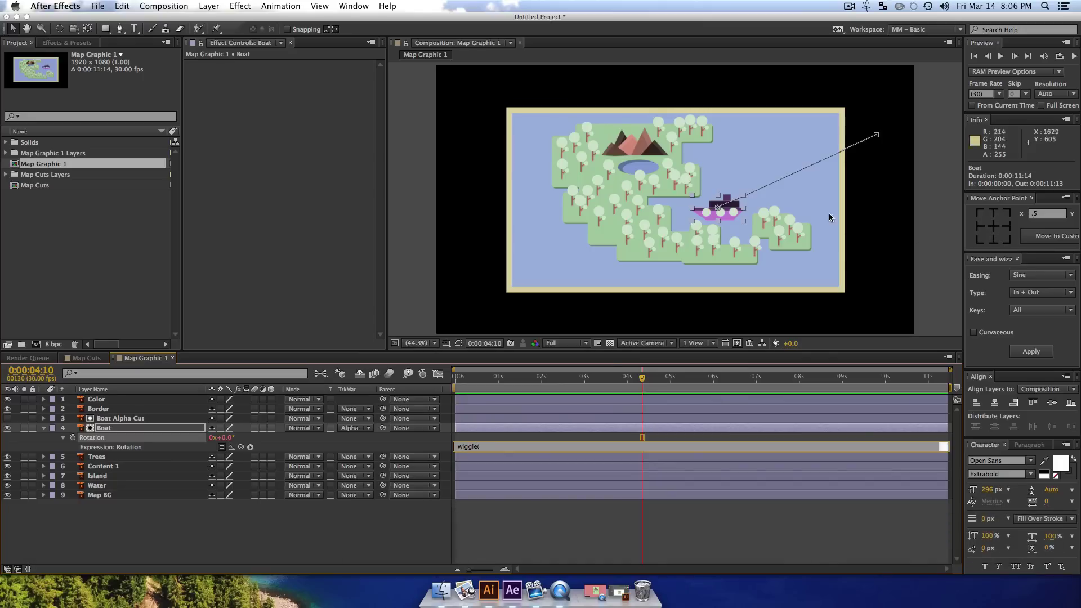
- Move the Boat's anchor point to its bottom centre and complete its Rotation expression as wiggle(20, 2)
click(998, 238)
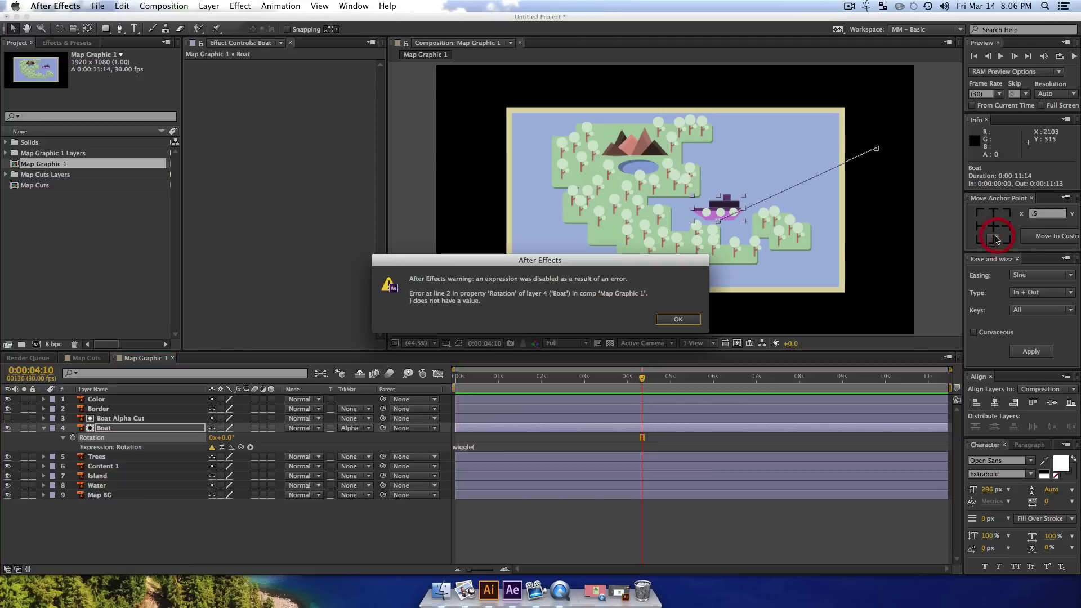
click(678, 319)
click(482, 448)
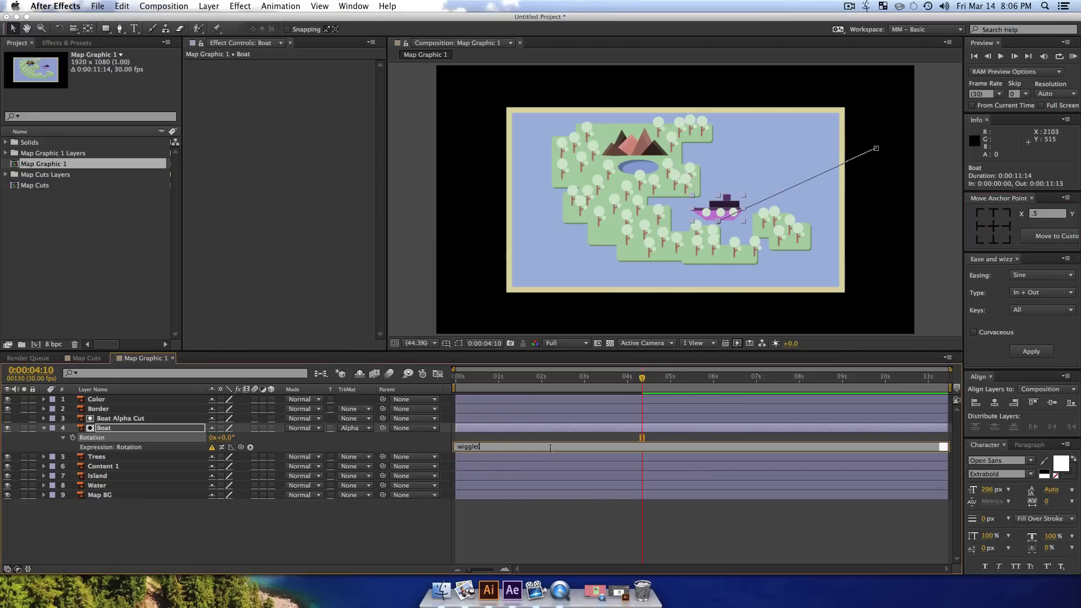
text(2,)
key(BackSpace)
key(BackSpace)
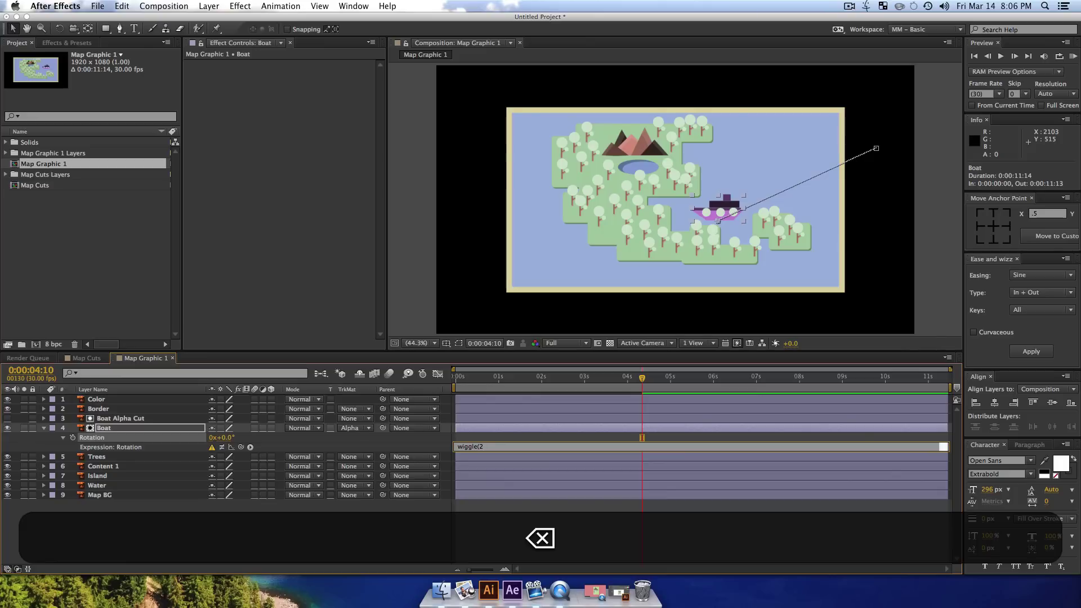
text(0, 2))
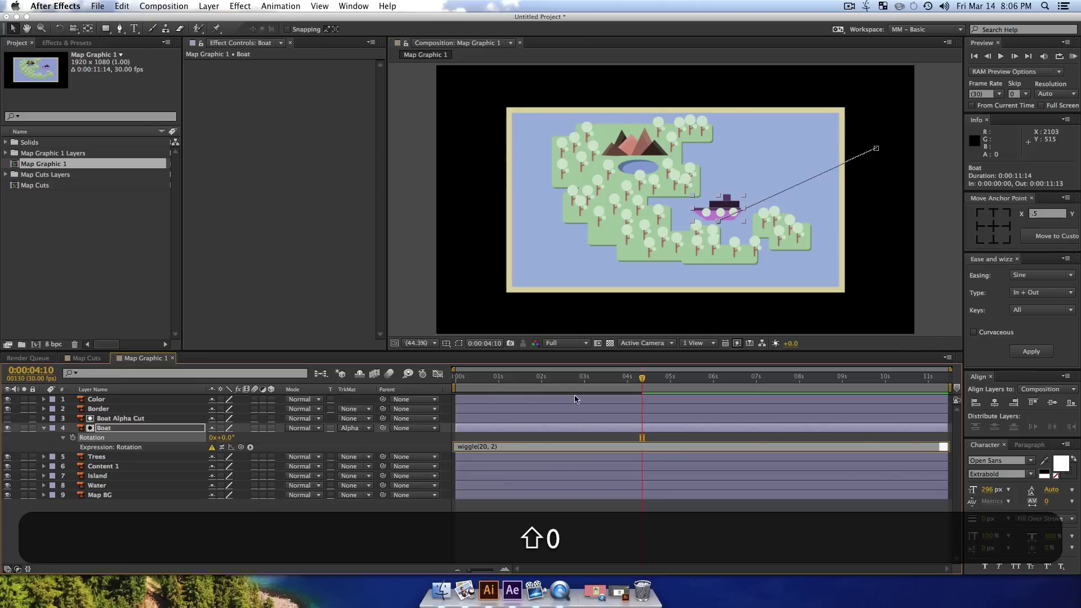
click(441, 535)
- Play back the wiggling boat's movement from 0:00:02:17
drag(494, 378, 567, 391)
key(space)
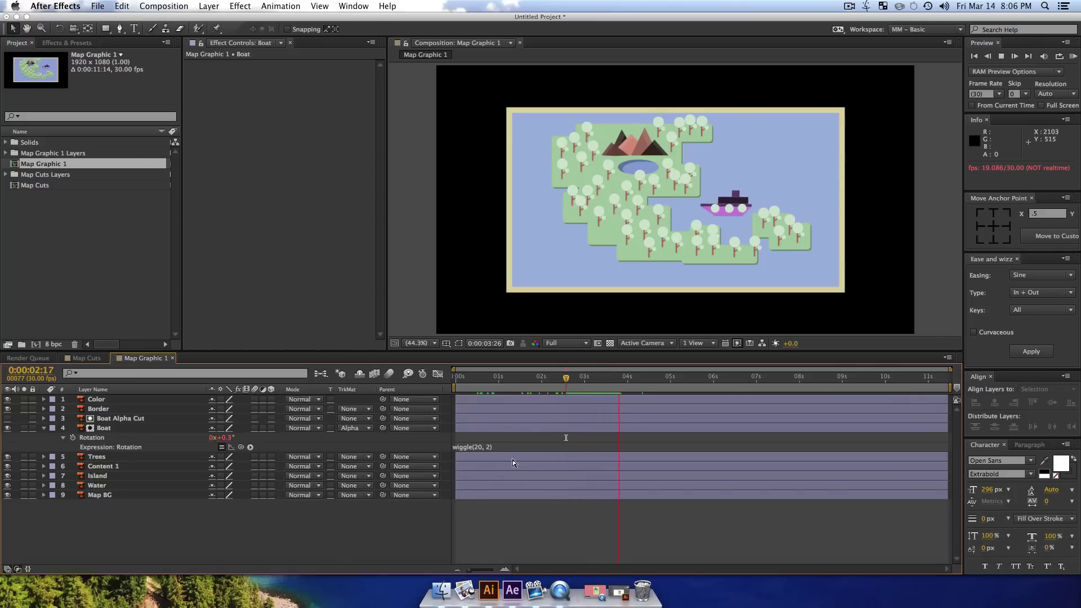
key(space)
- Change the Boat's Rotation expression to wiggle(20, 202) and play back the stronger wiggle
click(493, 448)
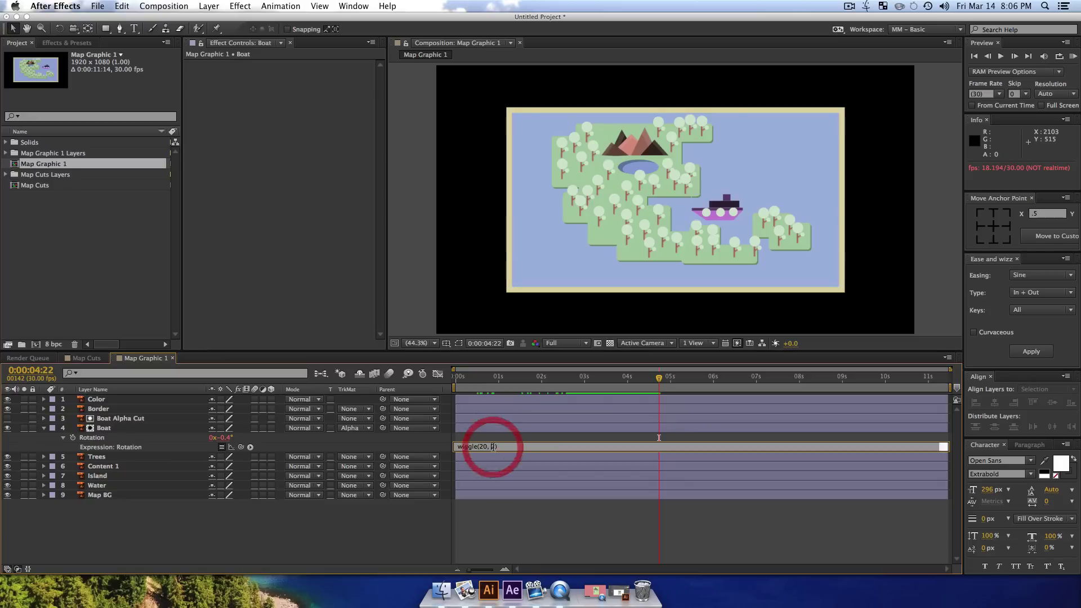
text(, 202)
click(434, 536)
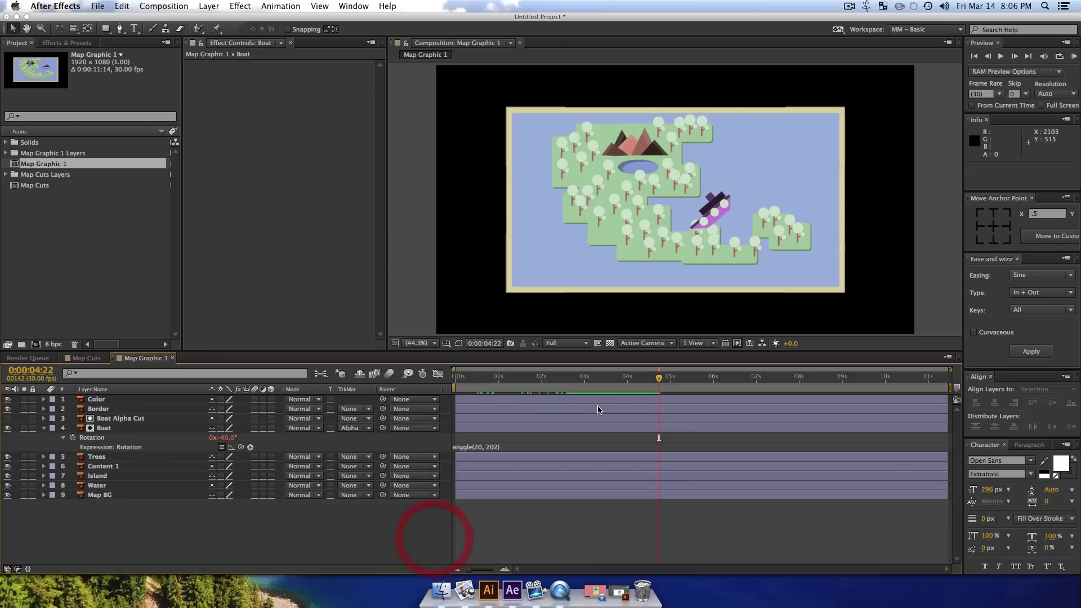
key(space)
key(space)
click(476, 457)
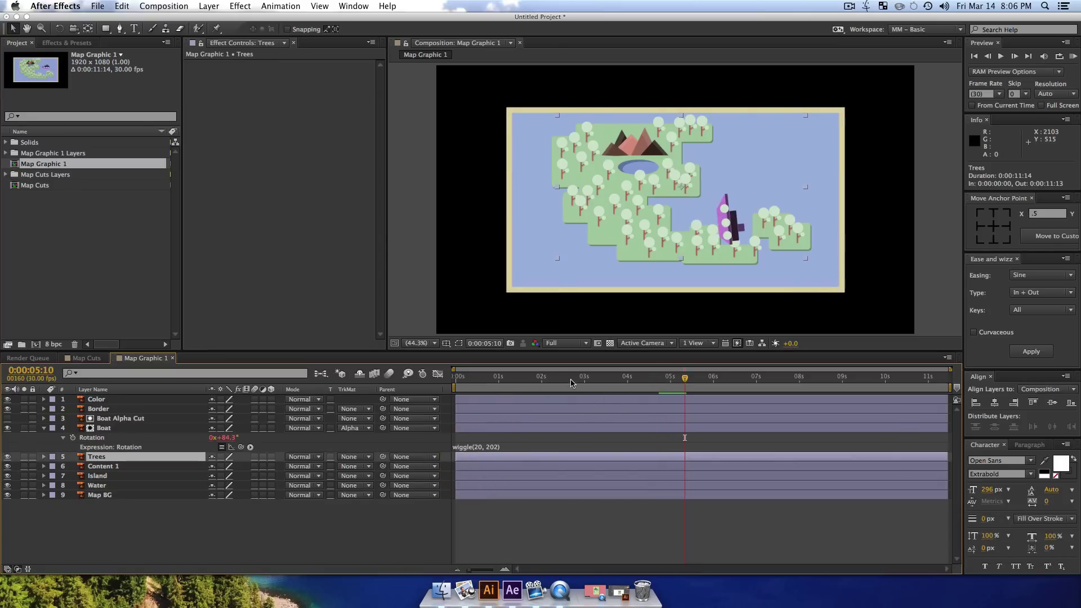
- Change the Boat's Rotation expression to wiggle(5, 30) and play back the motion from 0:00:01:22
click(550, 383)
drag(550, 383, 530, 383)
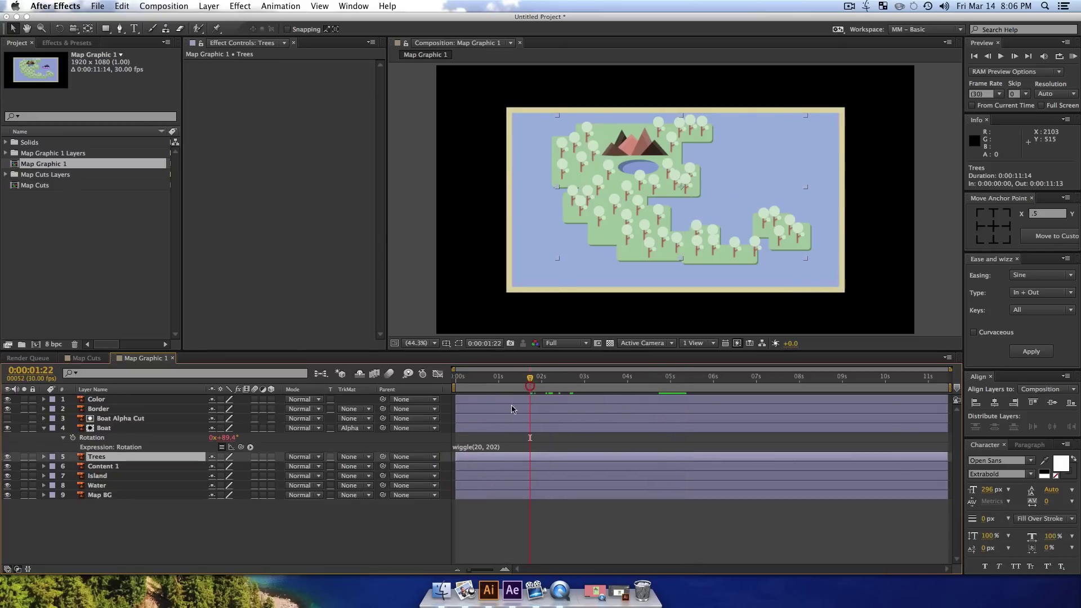
click(498, 447)
click(488, 447)
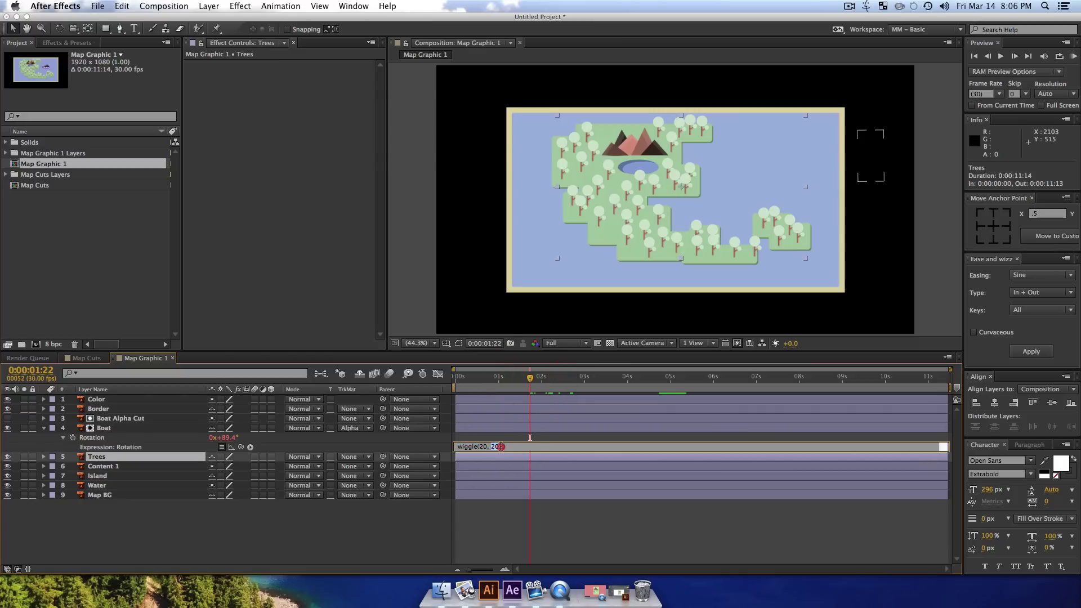
drag(501, 447, 504, 447)
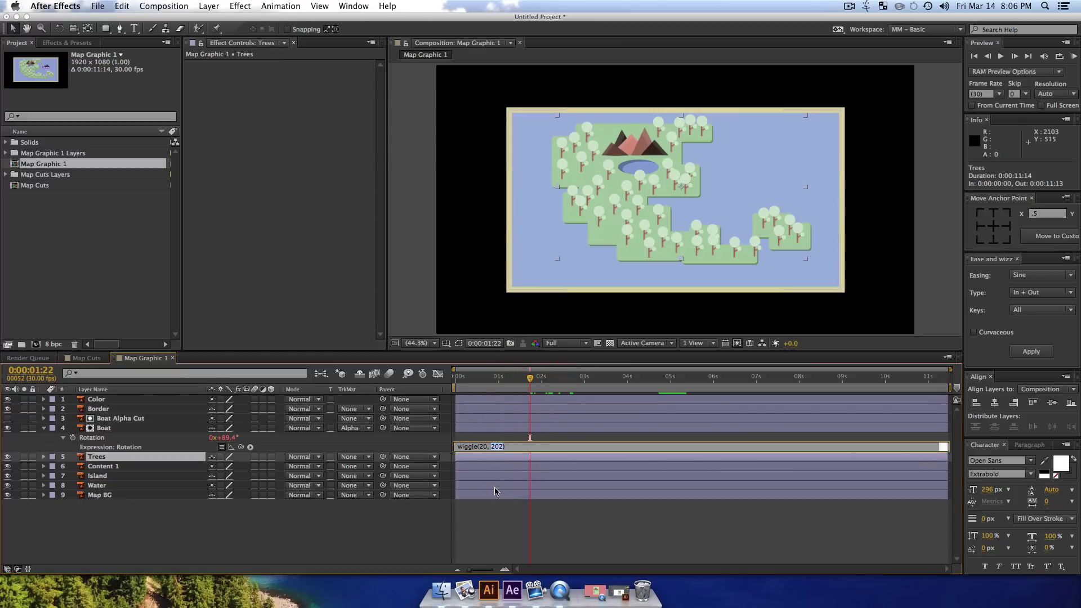
text(3)
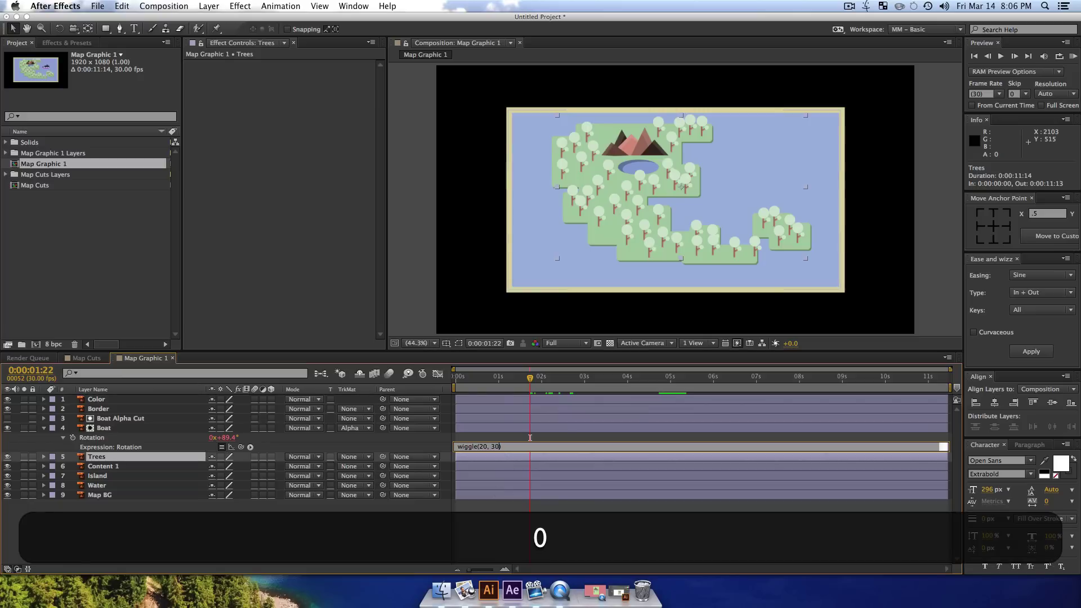
click(485, 445)
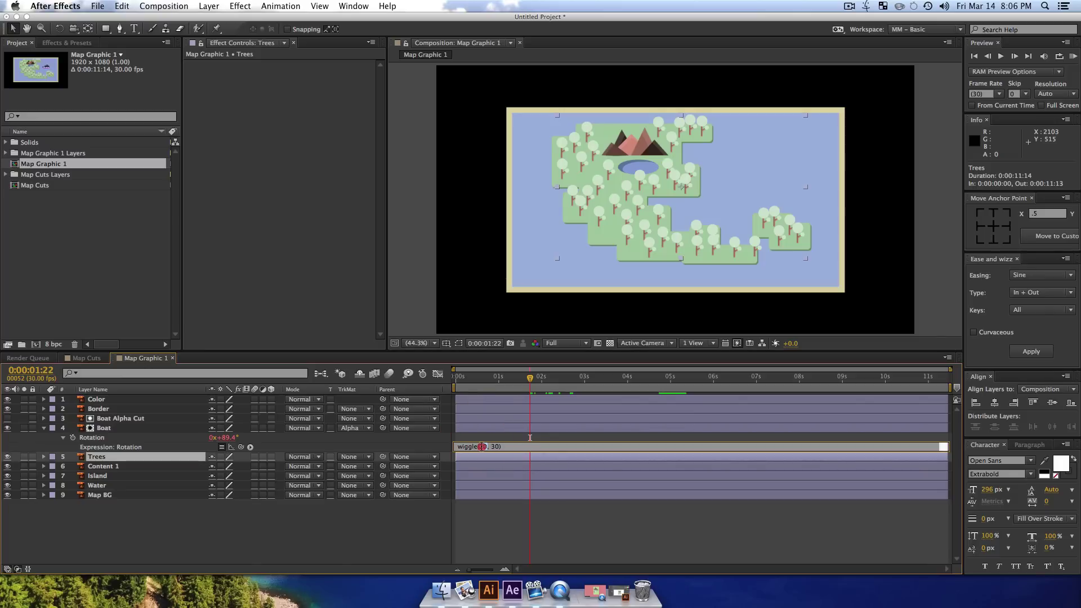
double_click(483, 446)
text(5)
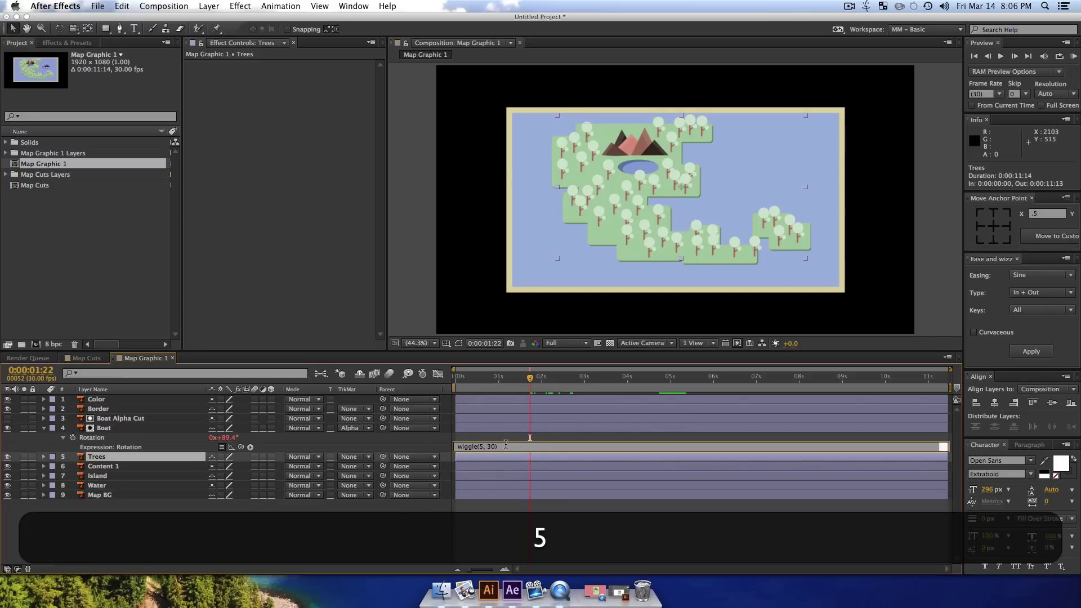
click(432, 514)
key(space)
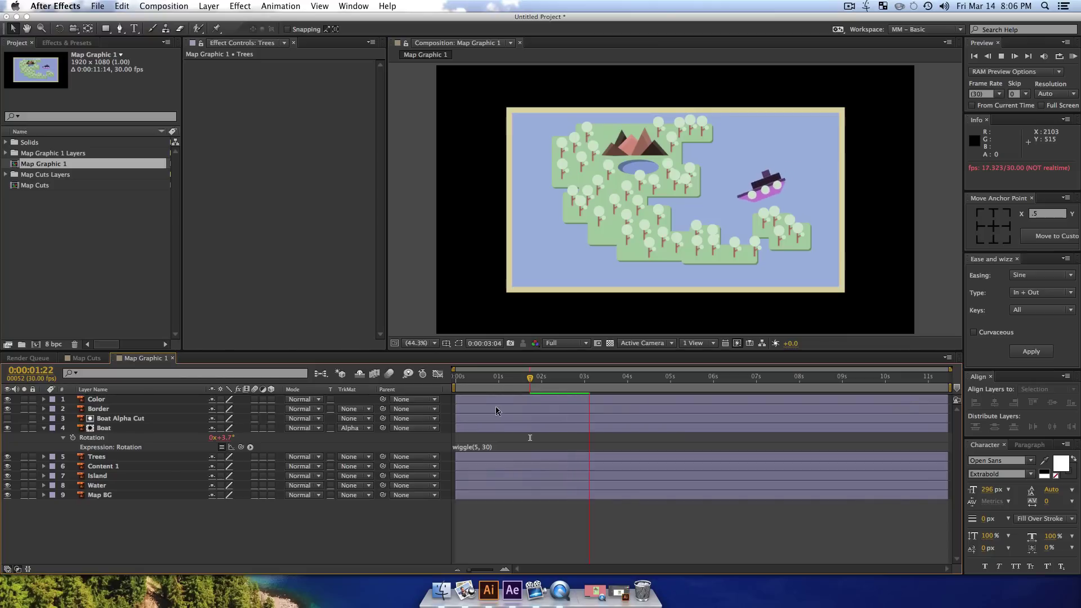
key(space)
- Slow the Boat's Rotation expression to wiggle(1, 30) and play back the motion from 0:00:03:27
click(478, 446)
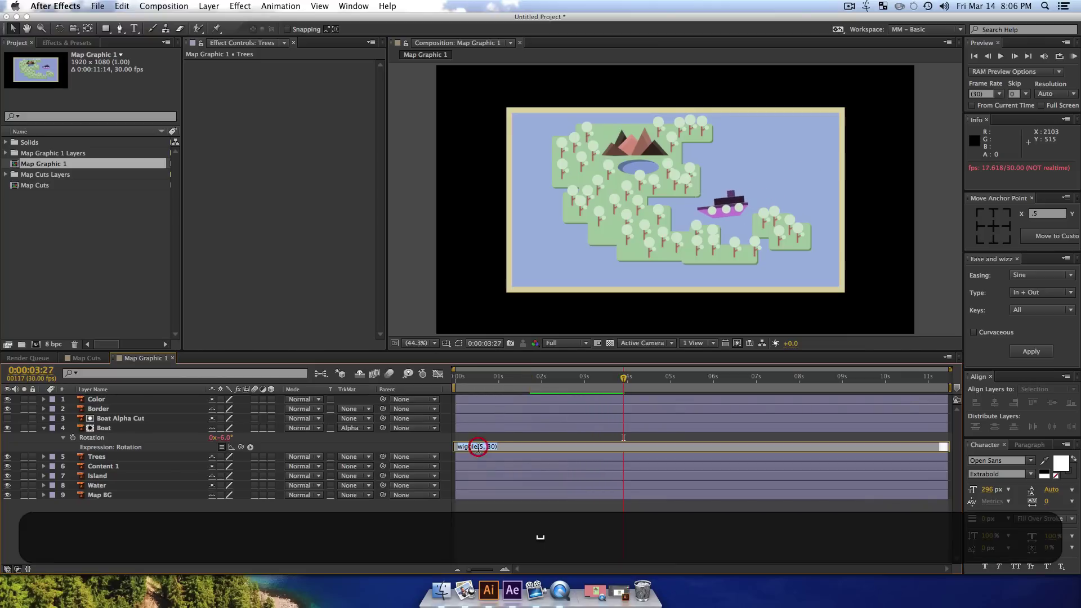
double_click(480, 446)
text(1)
click(505, 504)
key(space)
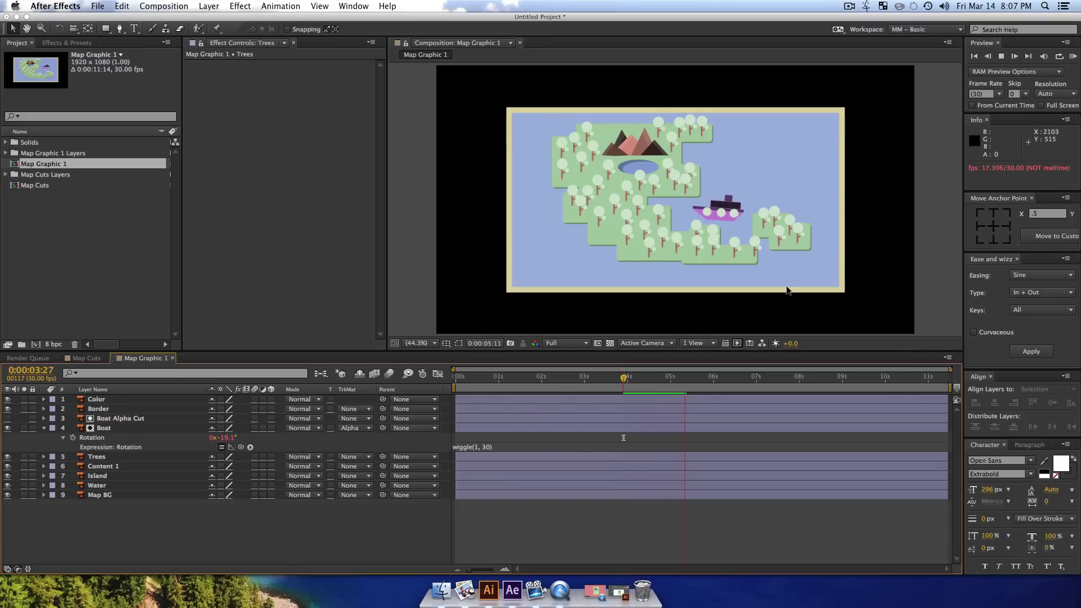
key(space)
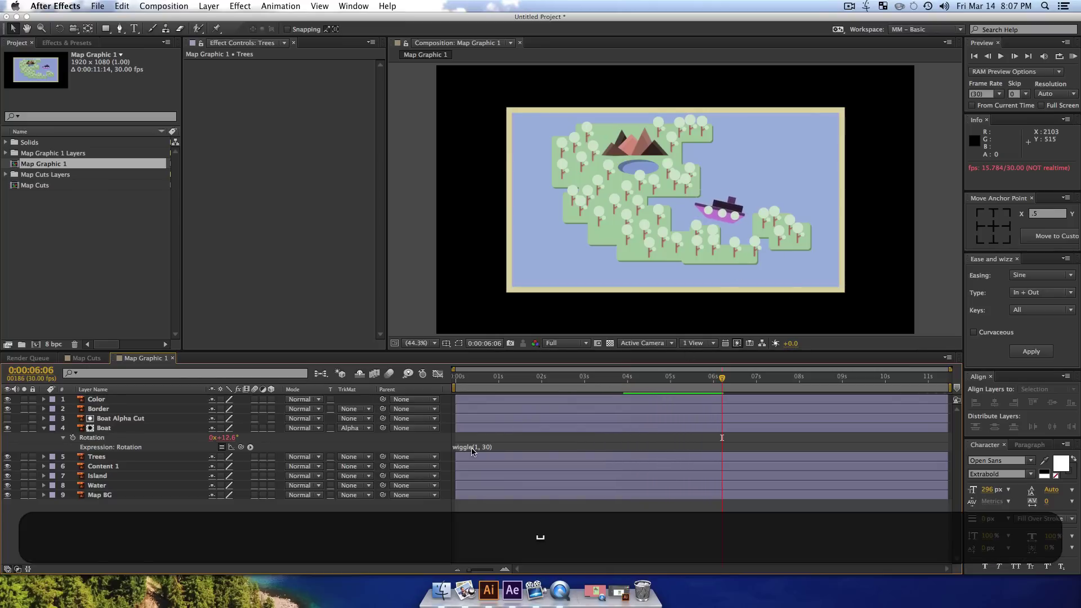
- Change the Boat's Rotation expression to wiggle(2, 15) and play back the motion from 0:00:03:18
click(476, 448)
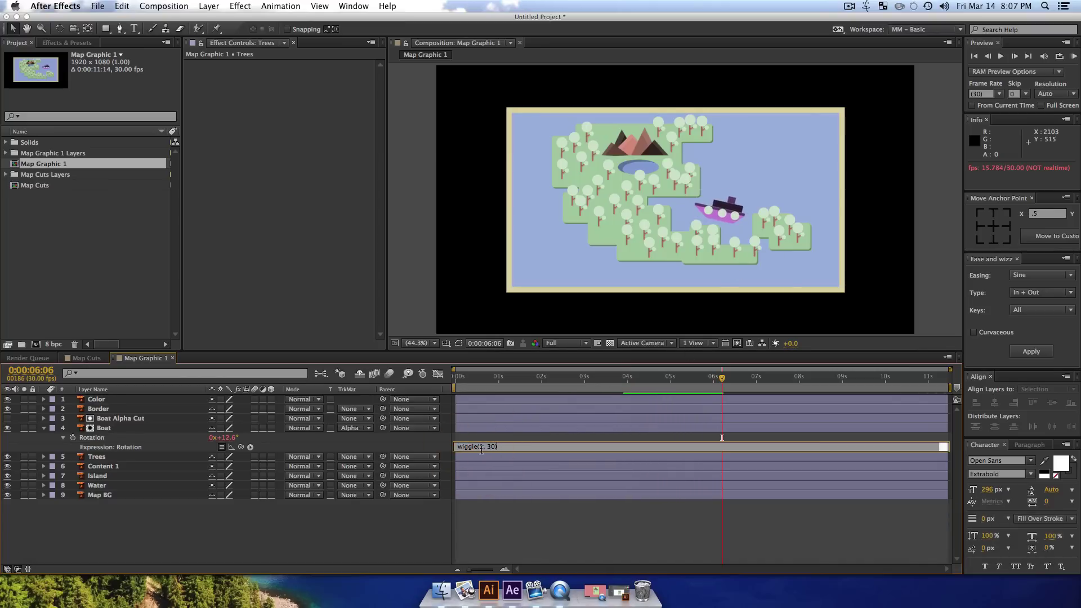
text(00)
key(BackSpace)
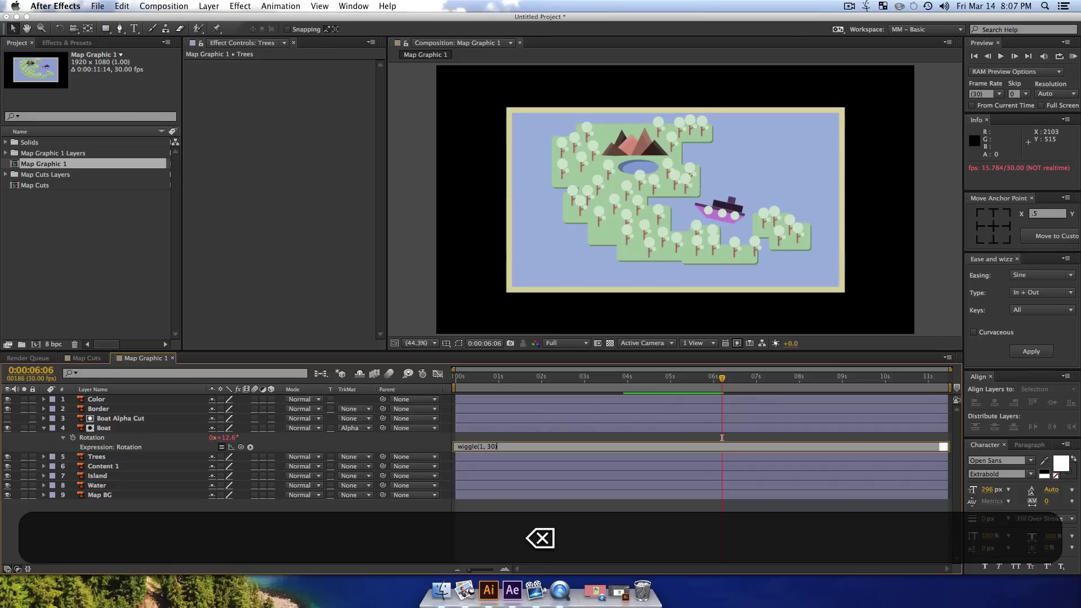
key(Left)
key(Left)
key(BackSpace)
text(2)
key(BackSpace)
key(BackSpace)
text(1)
click(424, 501)
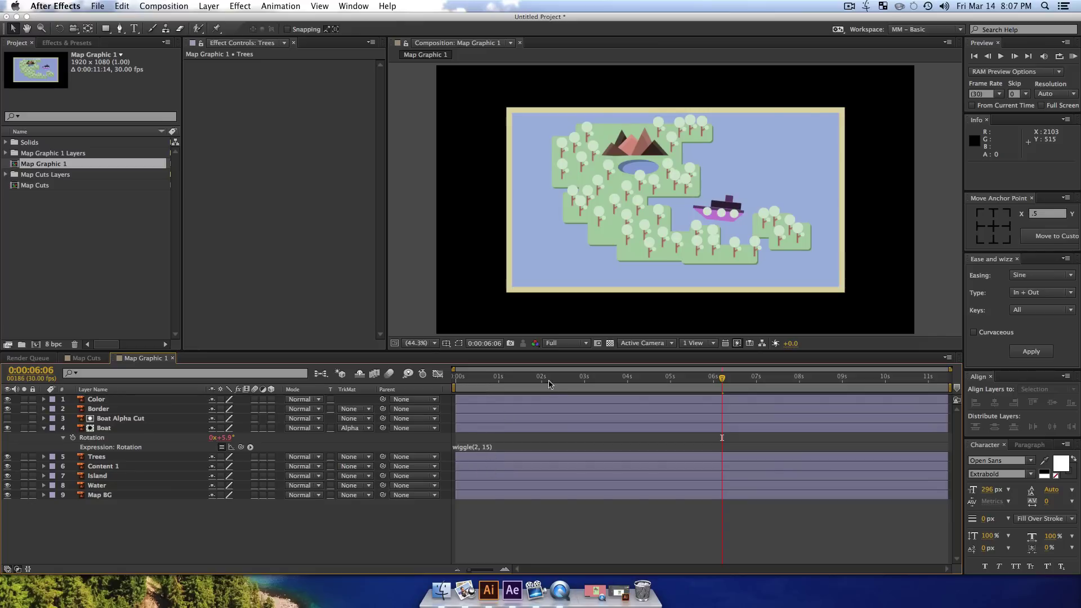
click(611, 376)
key(space)
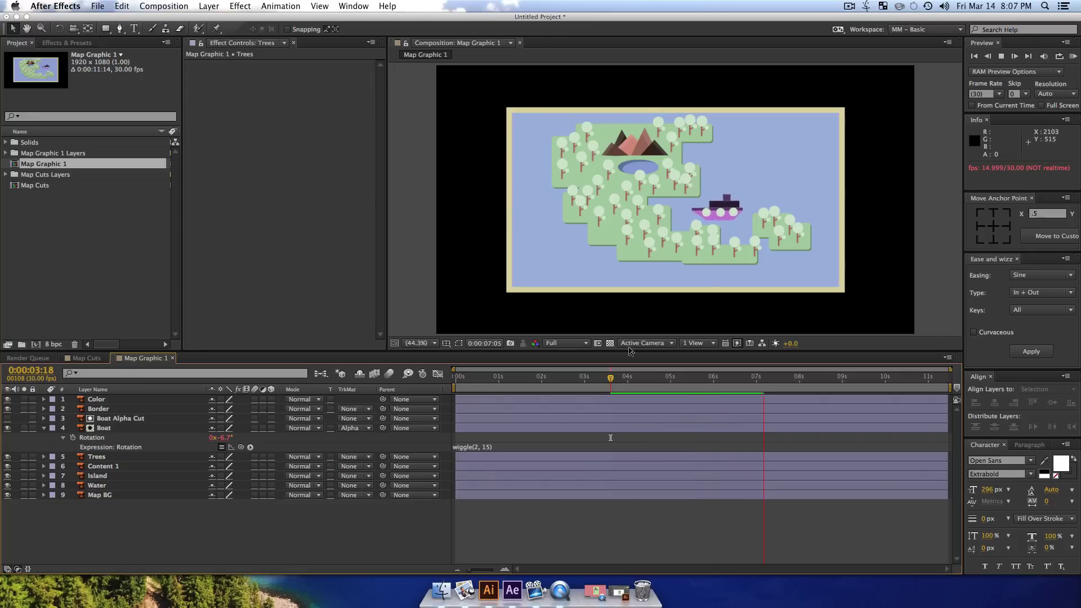
key(space)
- Set the Boat's Rotation expression to wiggle(.5, 15) and play back the gentle rocking from 0:00:01:26
click(480, 449)
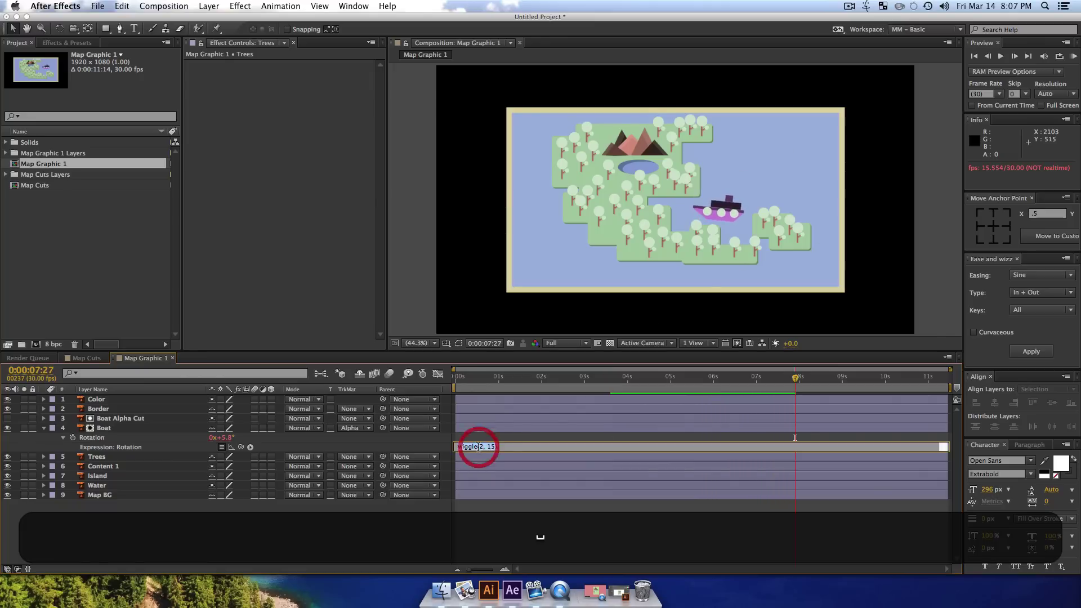
key(BackSpace)
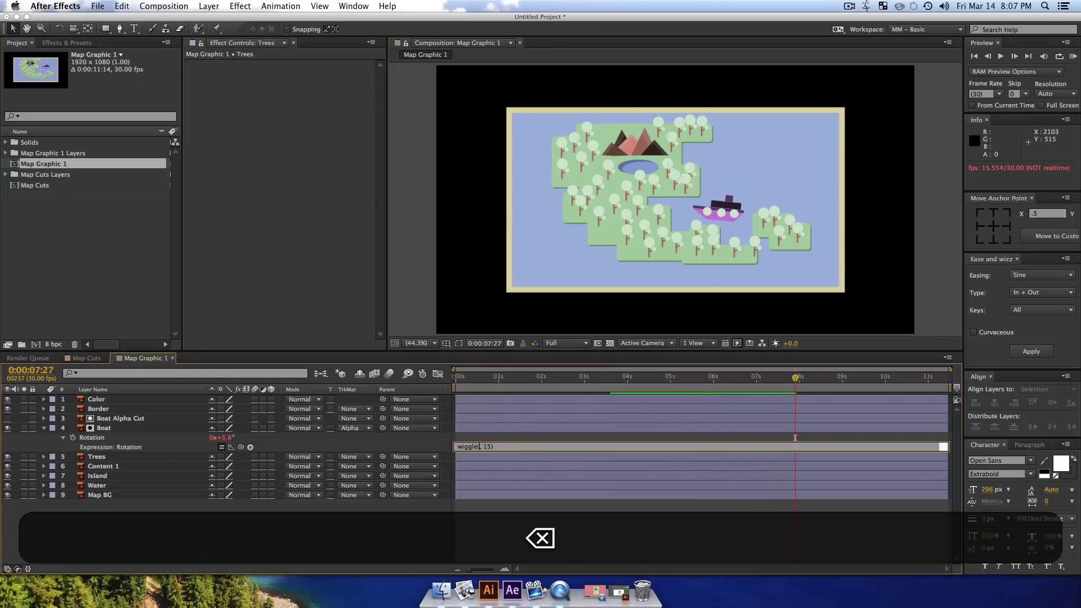
click(385, 552)
click(536, 376)
key(space)
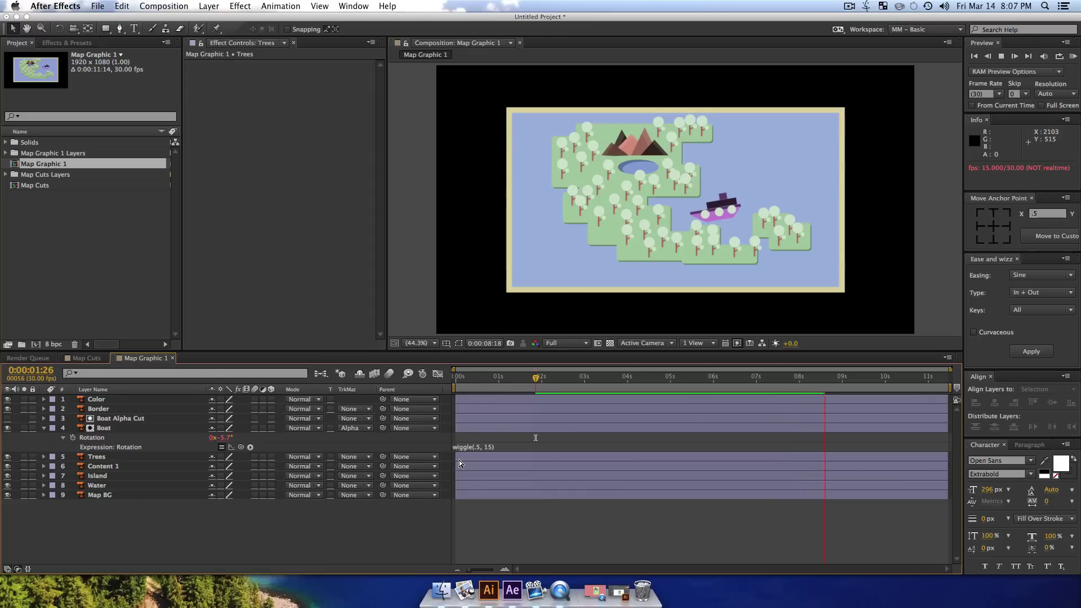
key(space)
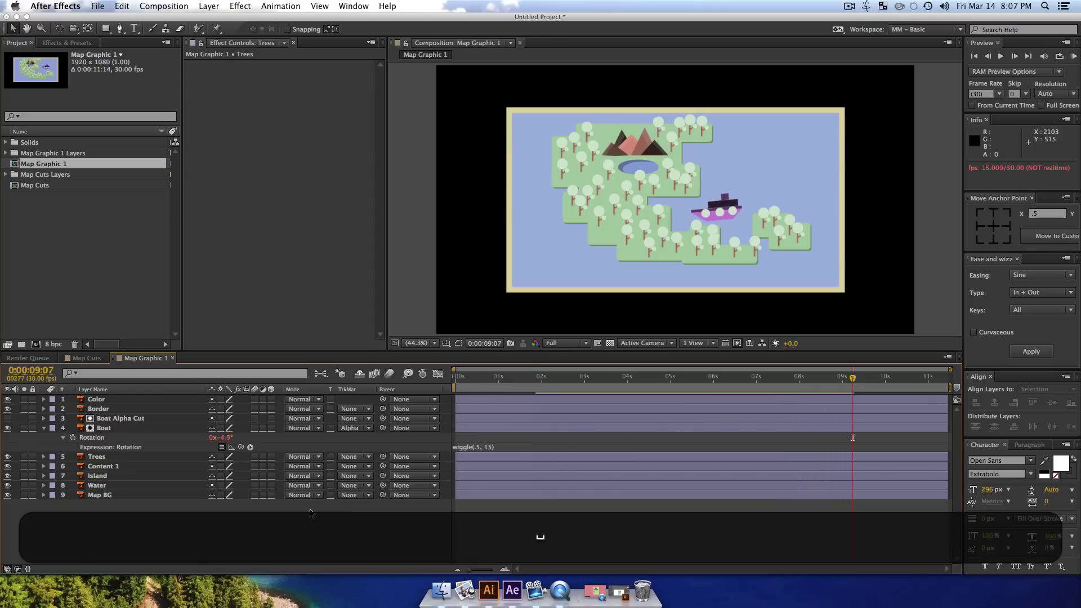
- Close the Map Graphic 1 timeline and, in Map Cuts at 0:00:02:20, place the Map Graphic 1 composition directly beneath layer 1
click(86, 359)
click(159, 358)
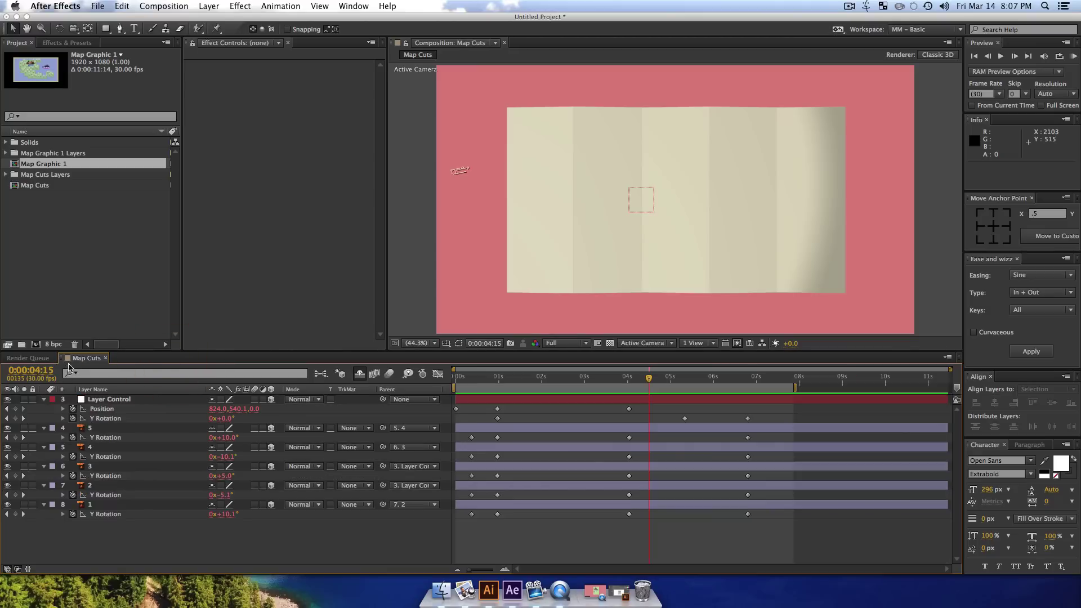
click(96, 241)
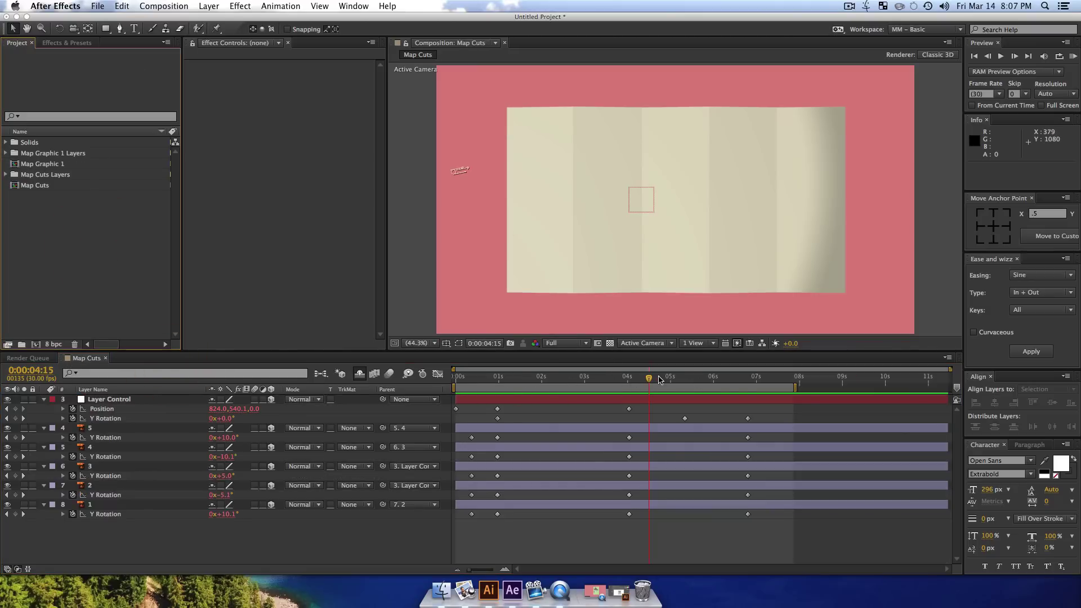
drag(660, 380, 582, 383)
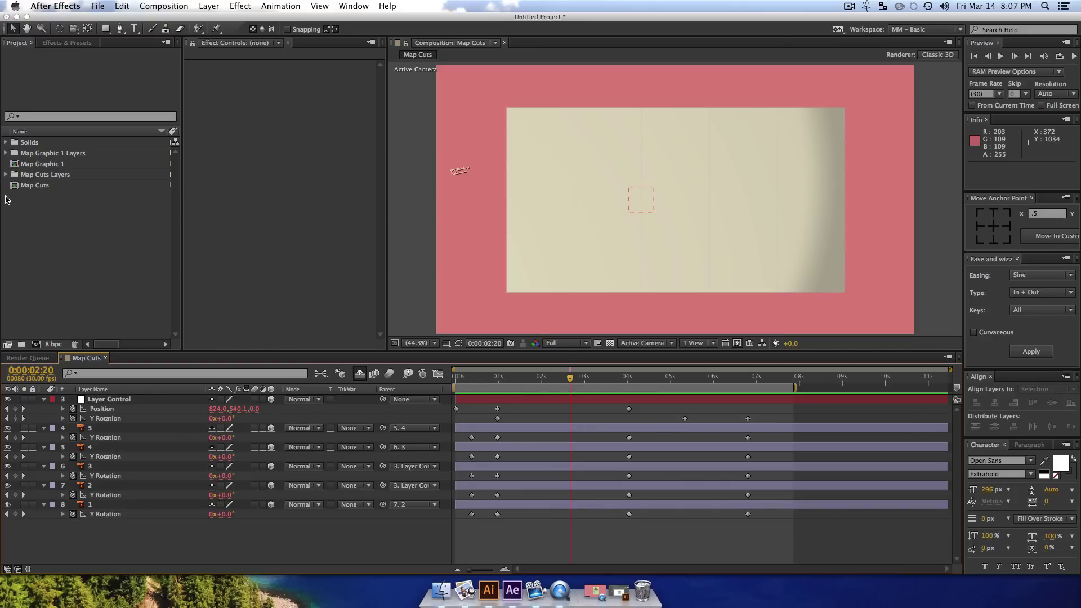
drag(28, 169, 86, 518)
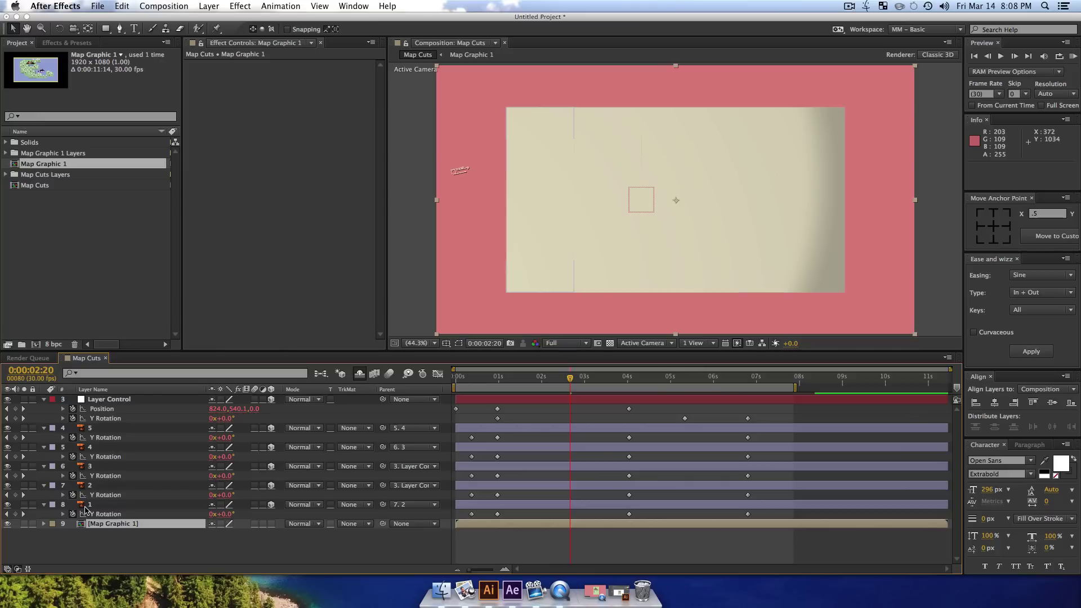
mouse_move(119, 526)
mouse_down()
mouse_move(108, 495)
mouse_move(114, 522)
mouse_up()
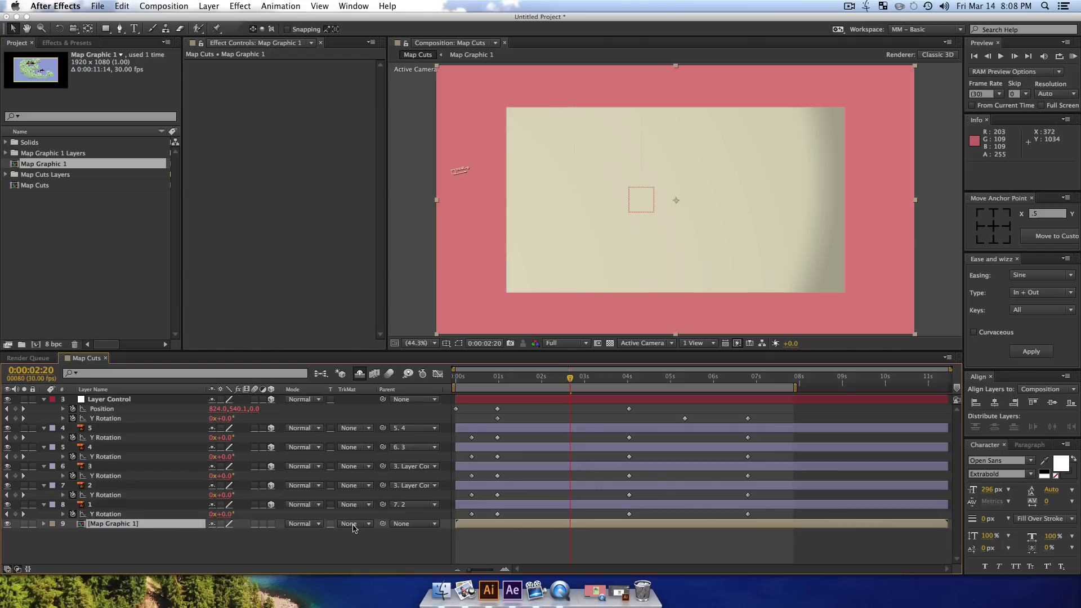
- Make the Map Graphic 1 layer 3D, matte it with the alpha of panel 1 and parent it to panel 1
click(272, 524)
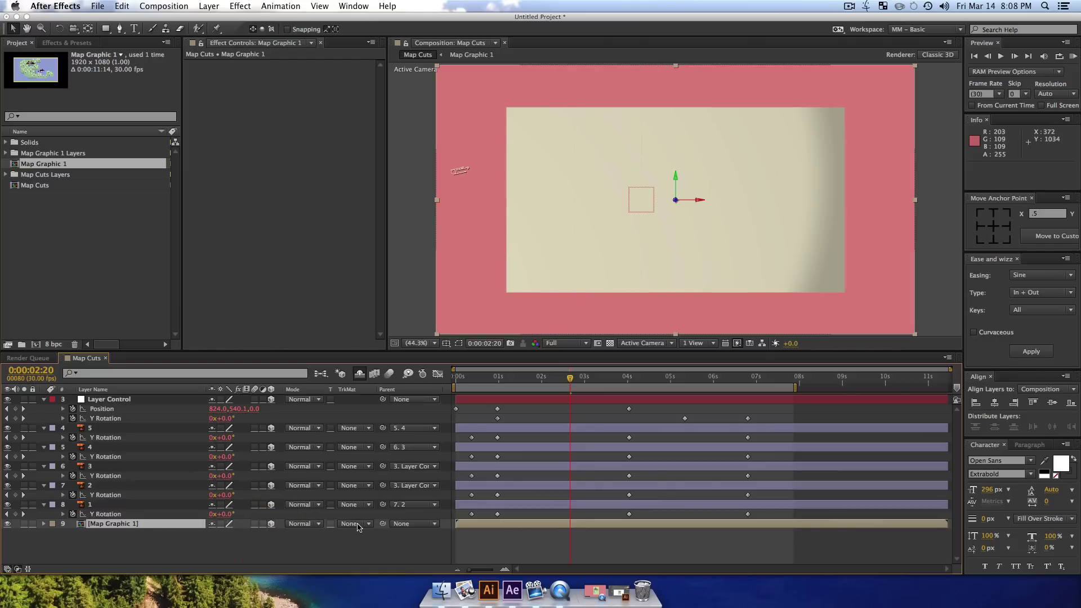
click(352, 523)
click(373, 529)
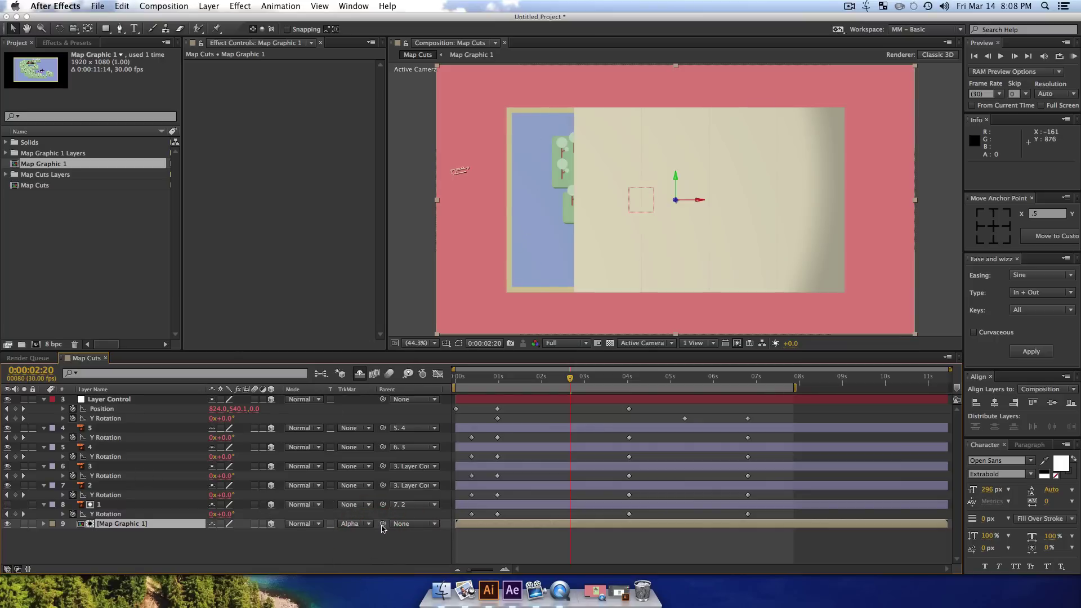
drag(383, 505, 382, 504)
- At 0:00:03:16, hide Map Graphic 1, show panel 1 again and examine the seams between the map panels up close
drag(632, 391, 618, 409)
click(7, 524)
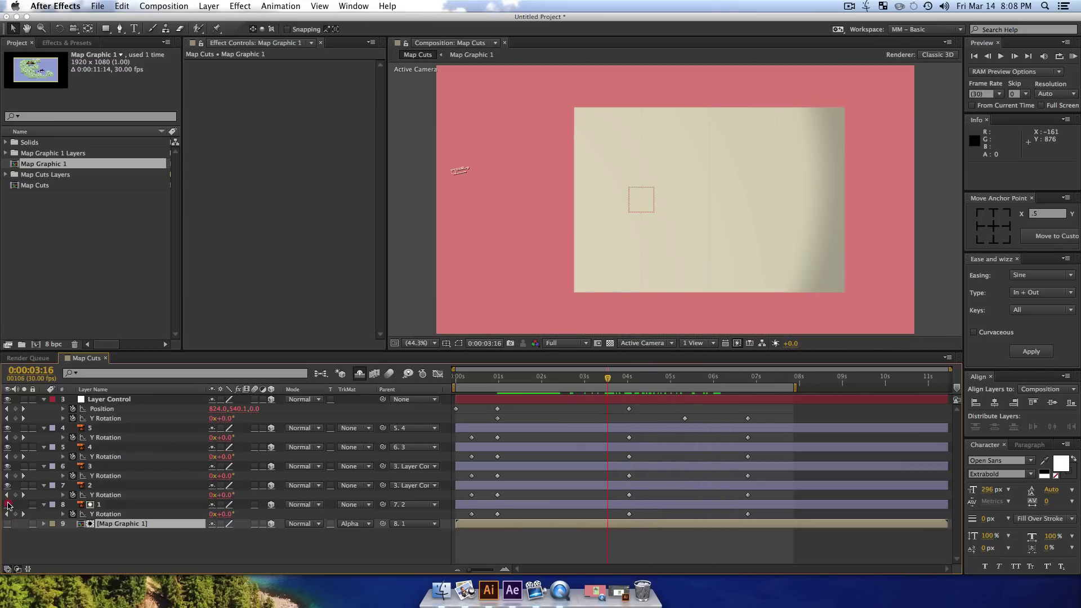
key(z)
click(584, 193)
click(727, 186)
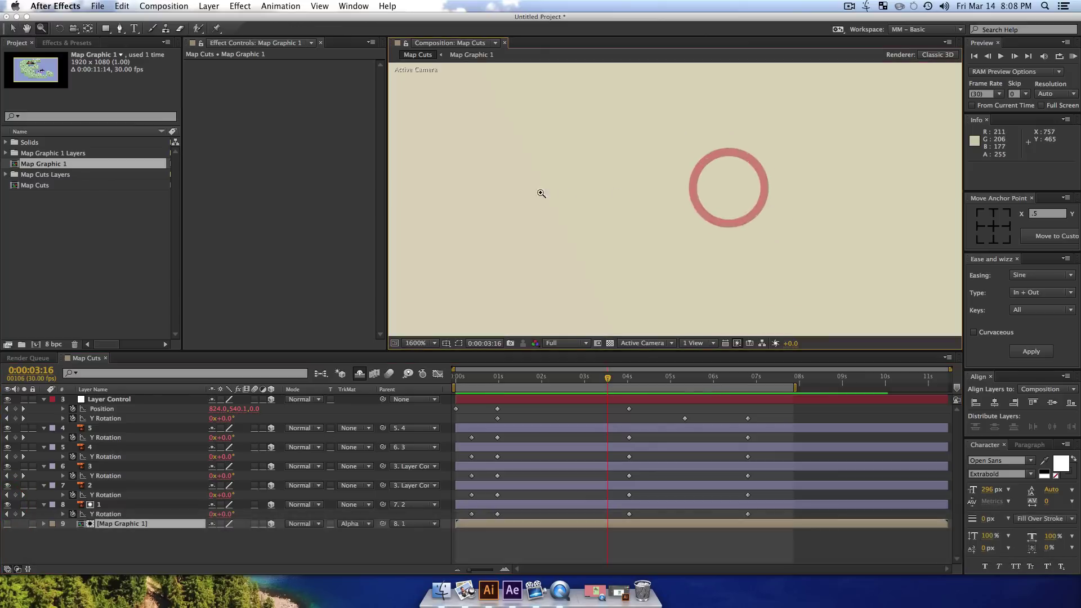
key(alt)
alt+click(560, 202)
click(636, 195)
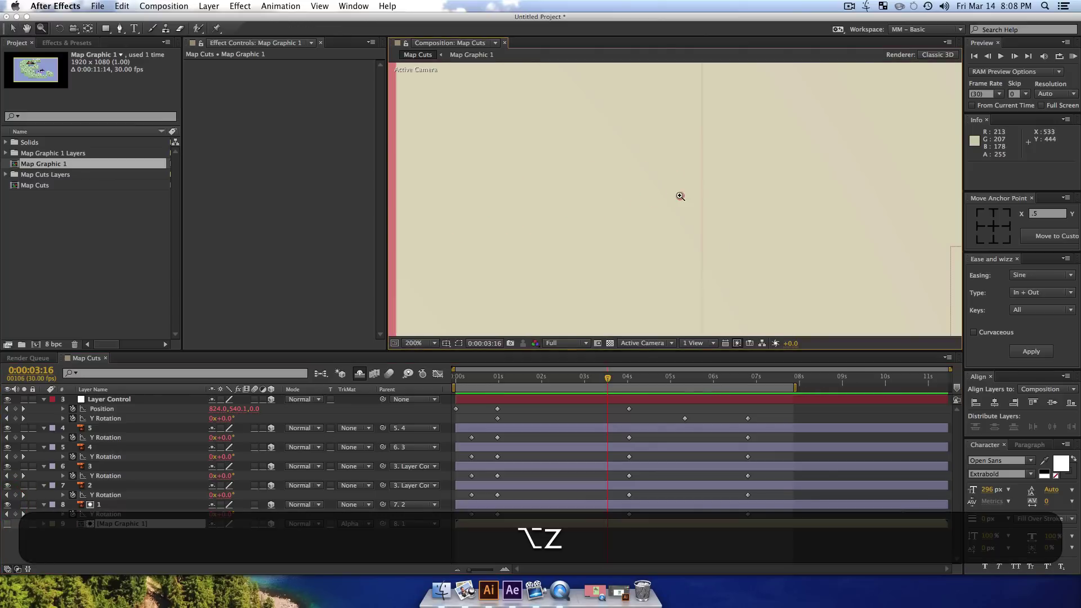
click(680, 196)
alt+click(724, 246)
alt+click(725, 246)
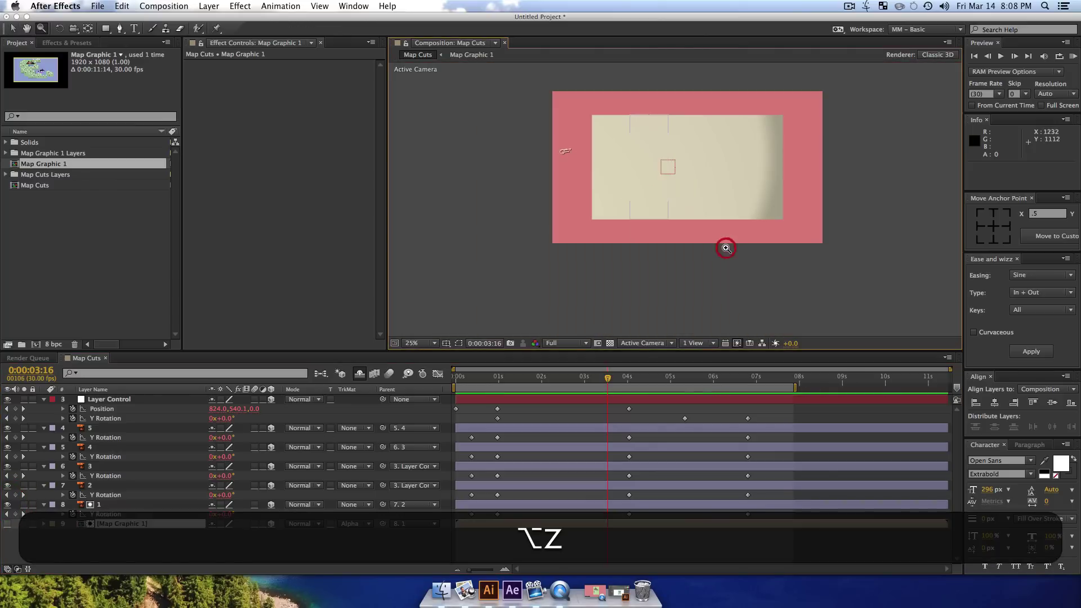
click(657, 176)
key(v)
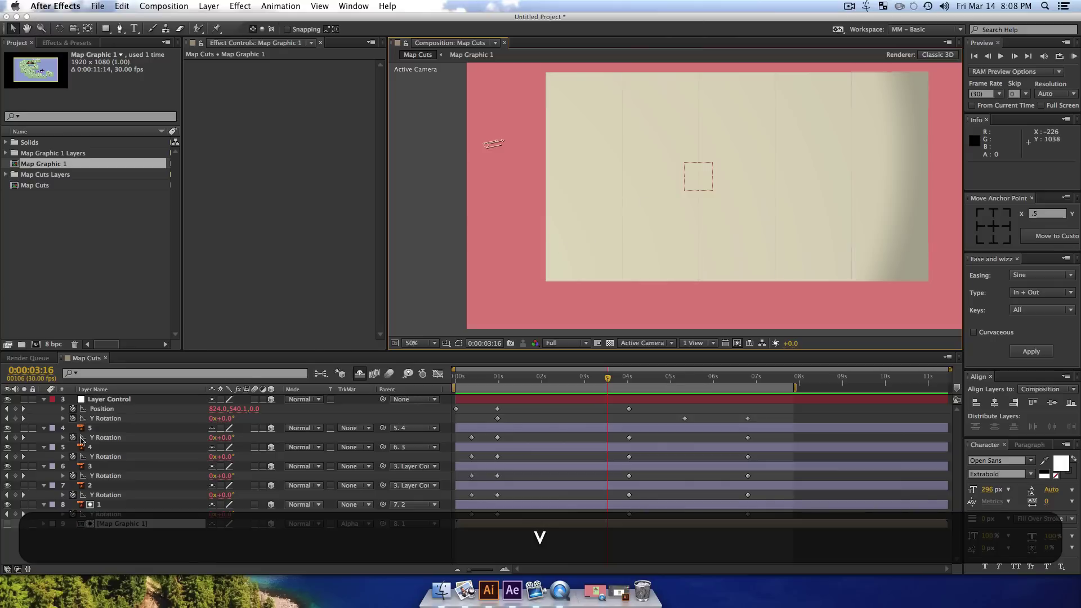
- At 0:00:02:16, close the seams by nudging panel 1 right by 2 pixels and panels 5 and 4 left by 2 pixels each
click(111, 505)
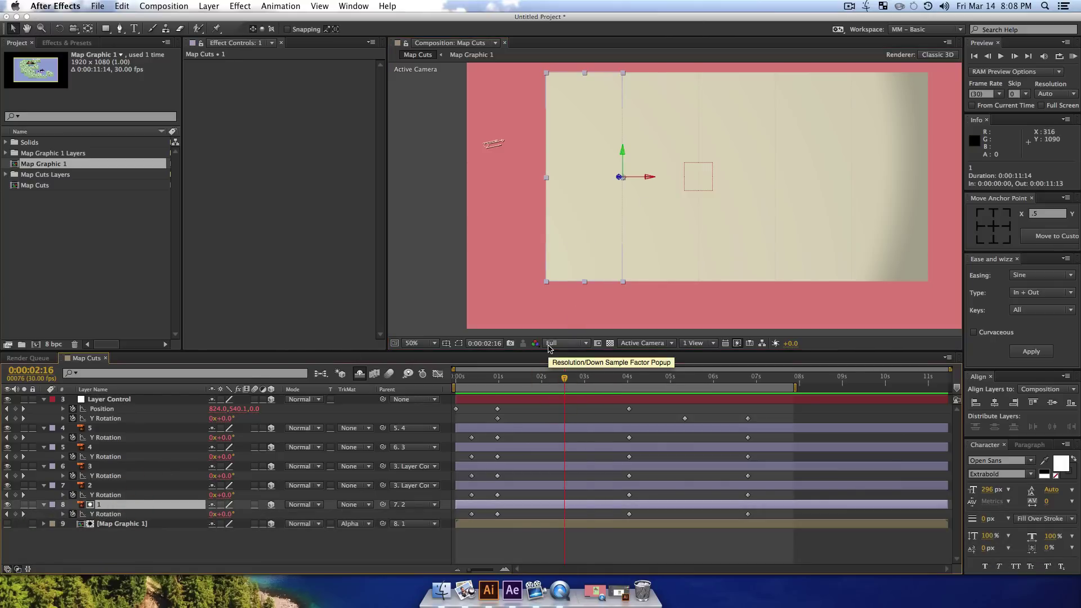
key(Right)
key(Right)
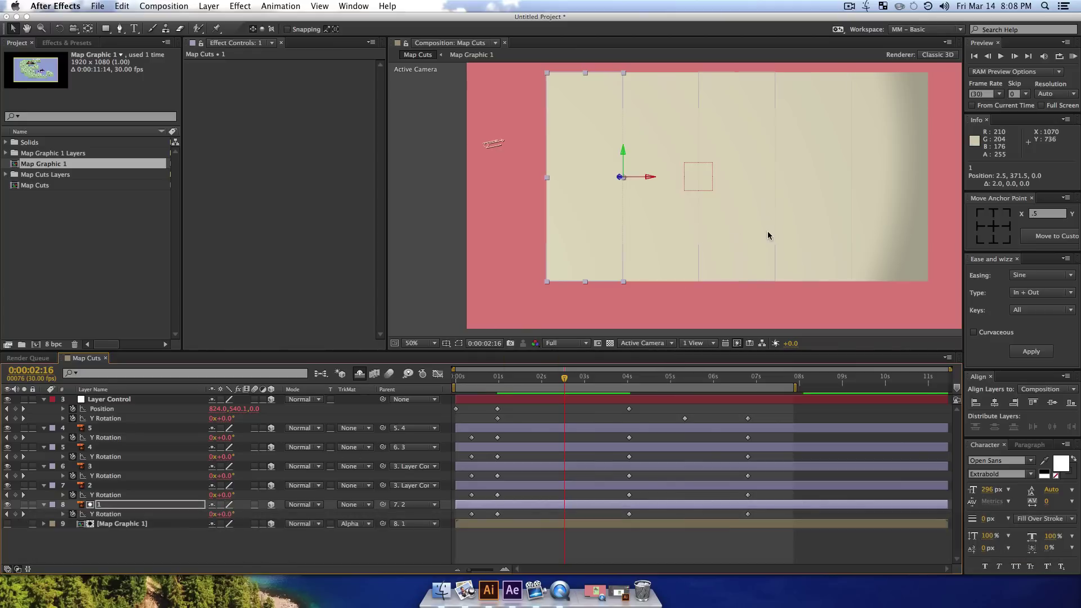
click(127, 430)
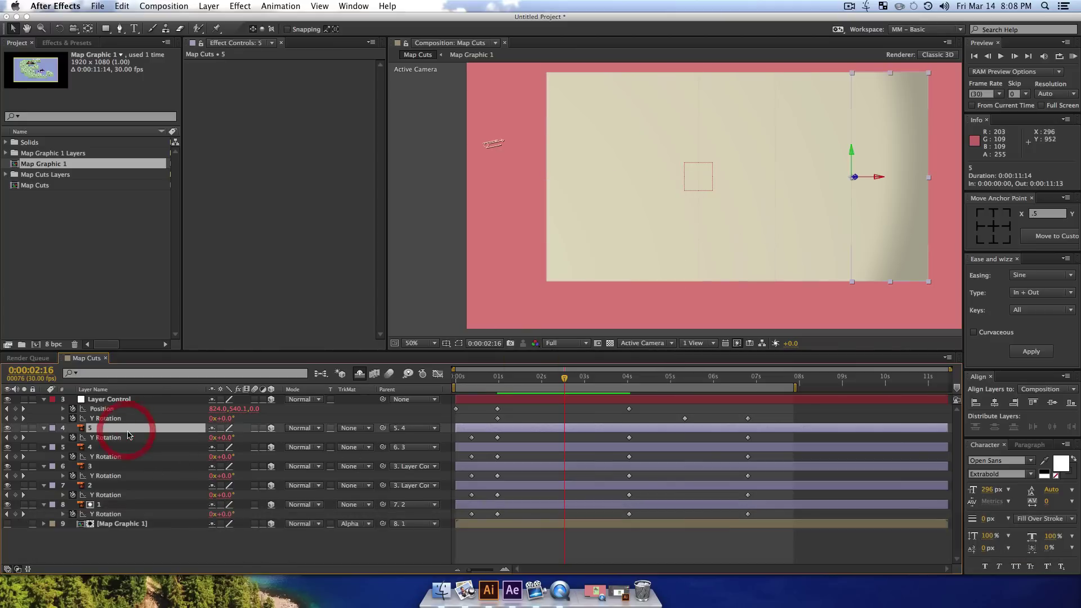
key(Left)
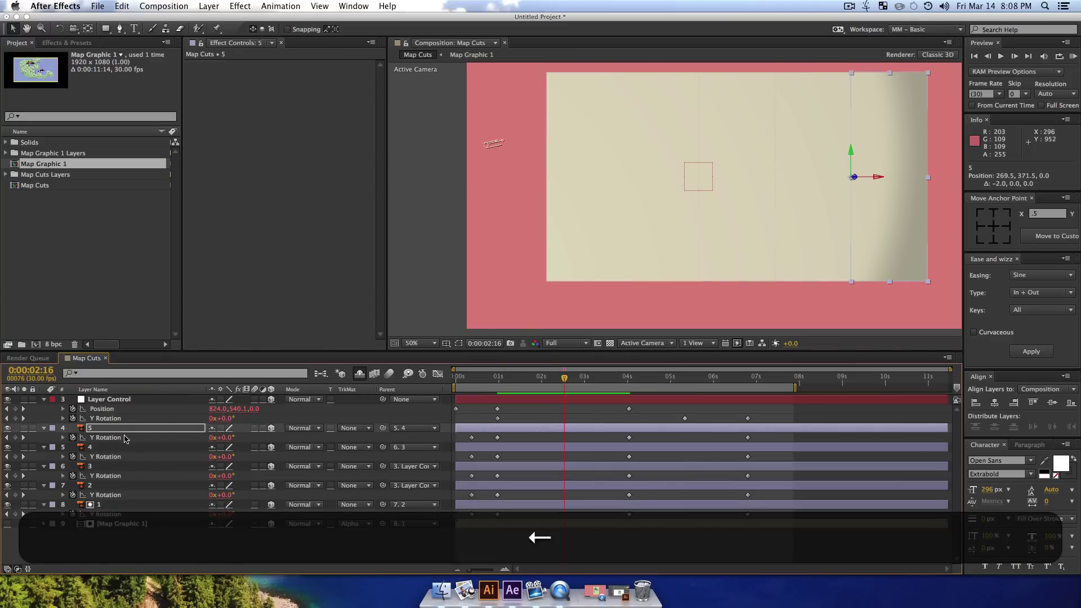
click(118, 448)
key(Left)
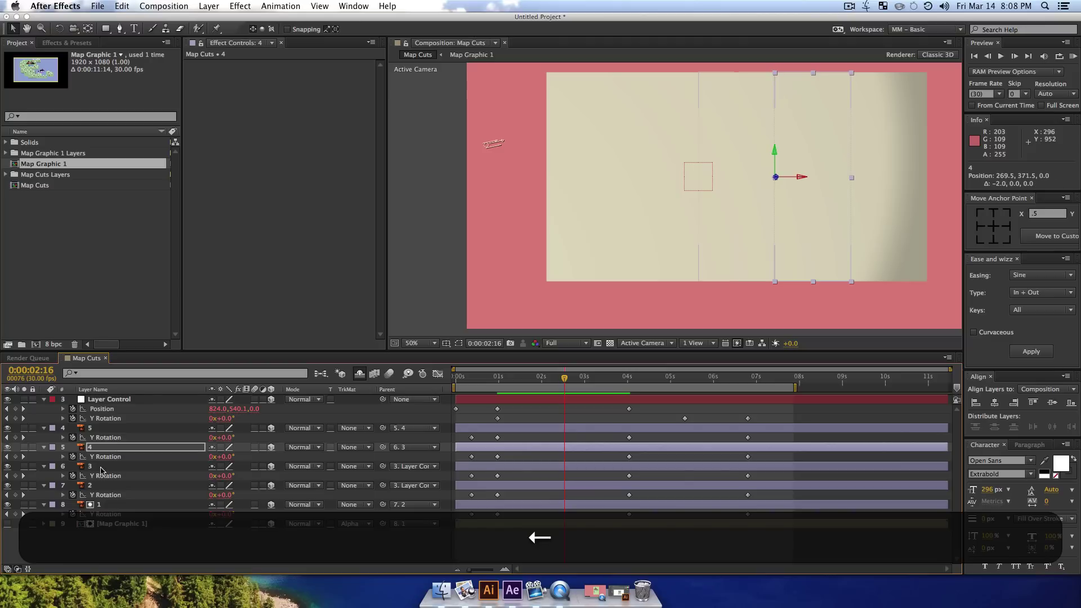
- Nudge panel 3 left by 2 pixels, then show the Map Graphic 1 layer and hide panel 1
click(102, 471)
key(Left)
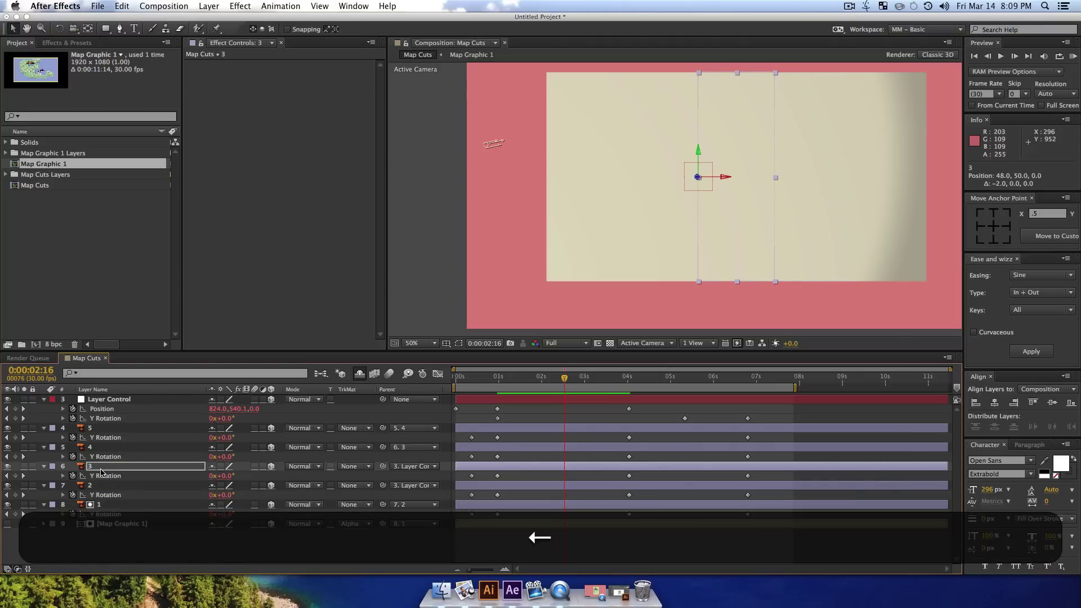
click(293, 543)
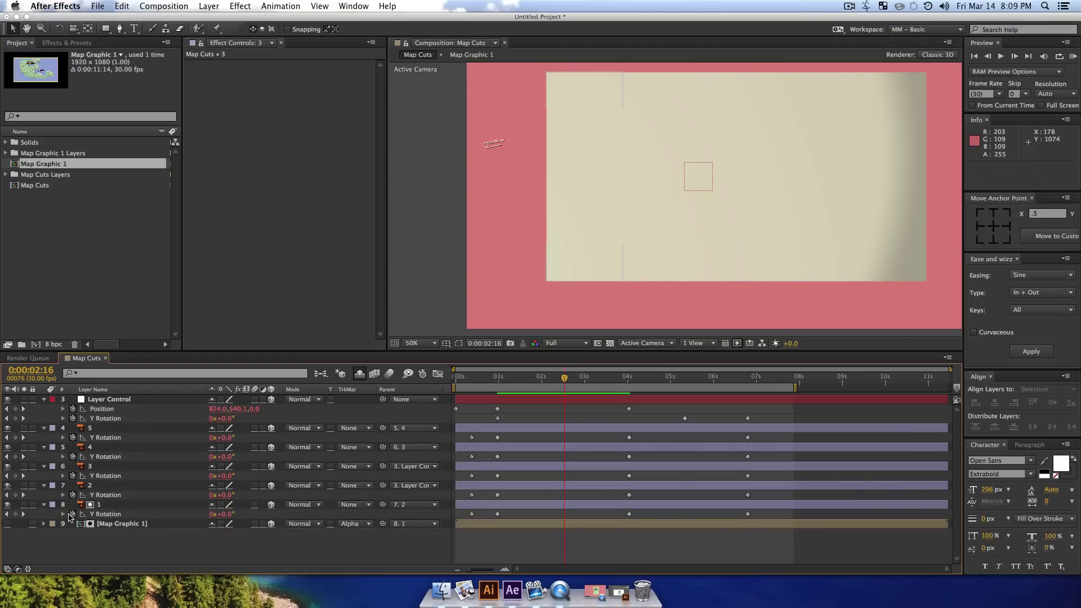
click(8, 524)
click(8, 504)
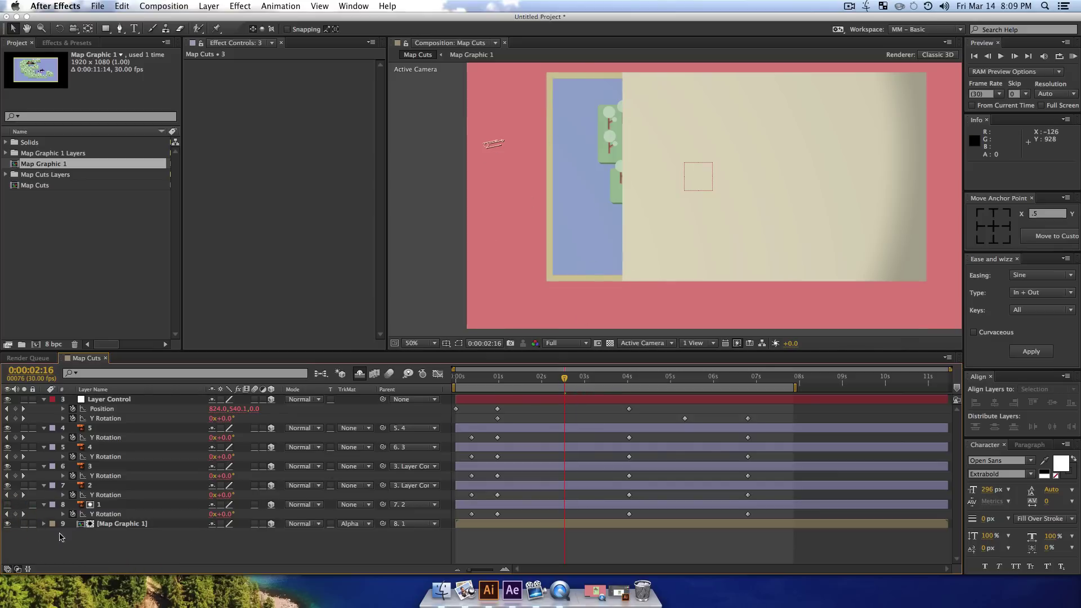
- Duplicate the Map Graphic 1 layer so panel 2 mattes the copy, parent the copy to panel 2 and hide panel 2
click(111, 523)
key(super+d)
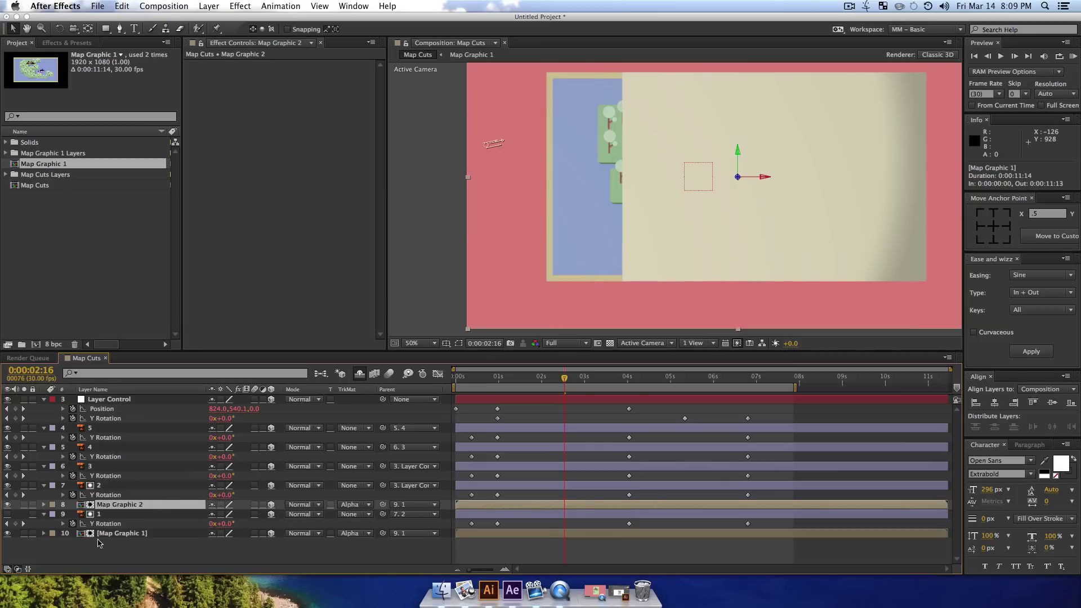
drag(383, 504, 382, 487)
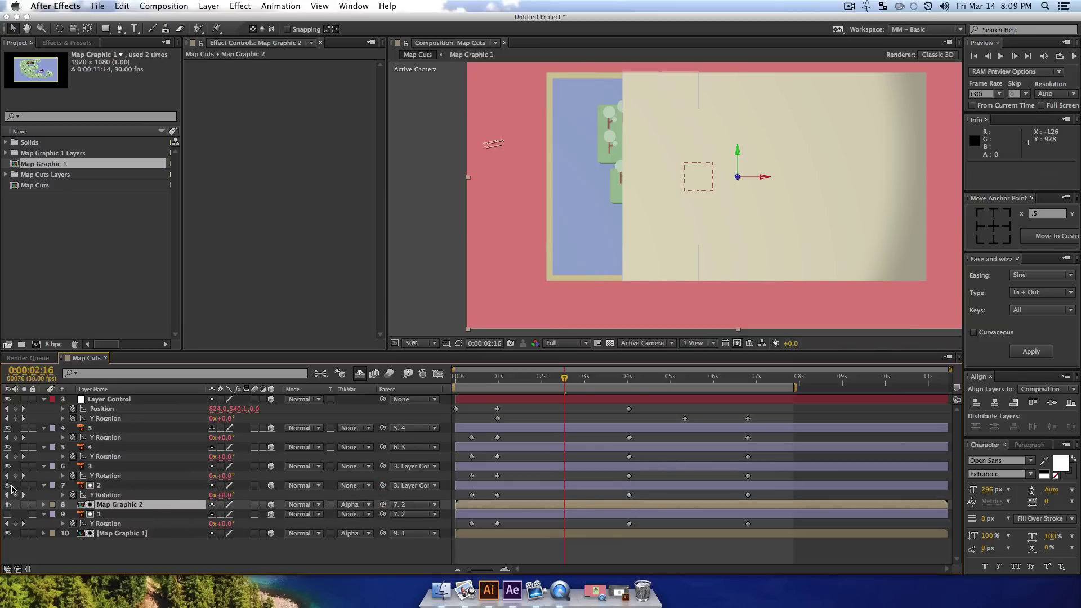
click(7, 486)
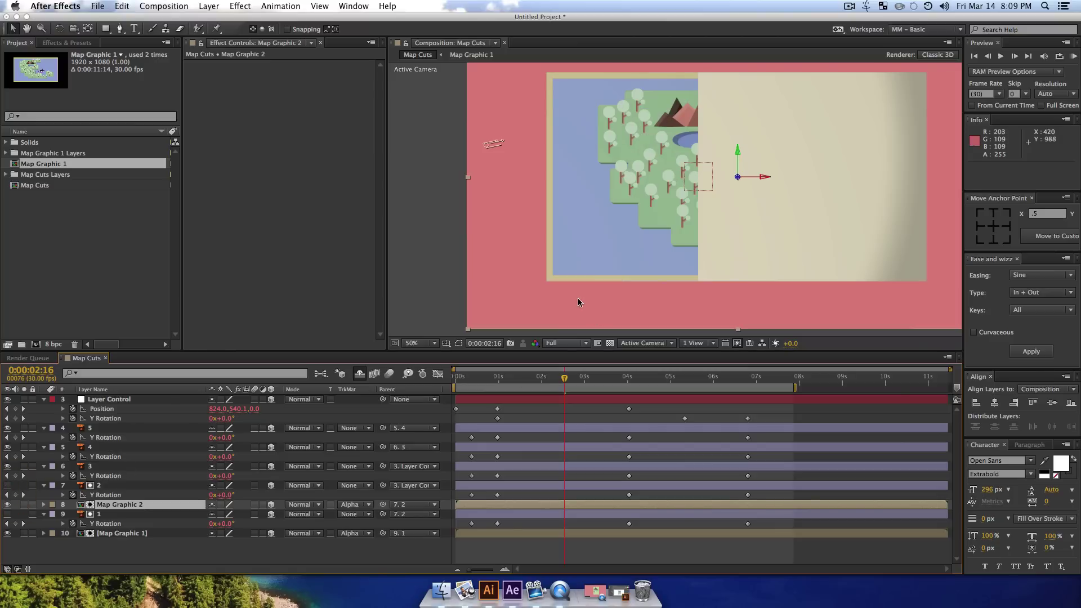
- Duplicate the graphic again for panel 3, using that panel as its alpha matte and parent, and hide panel 3
key(super+d)
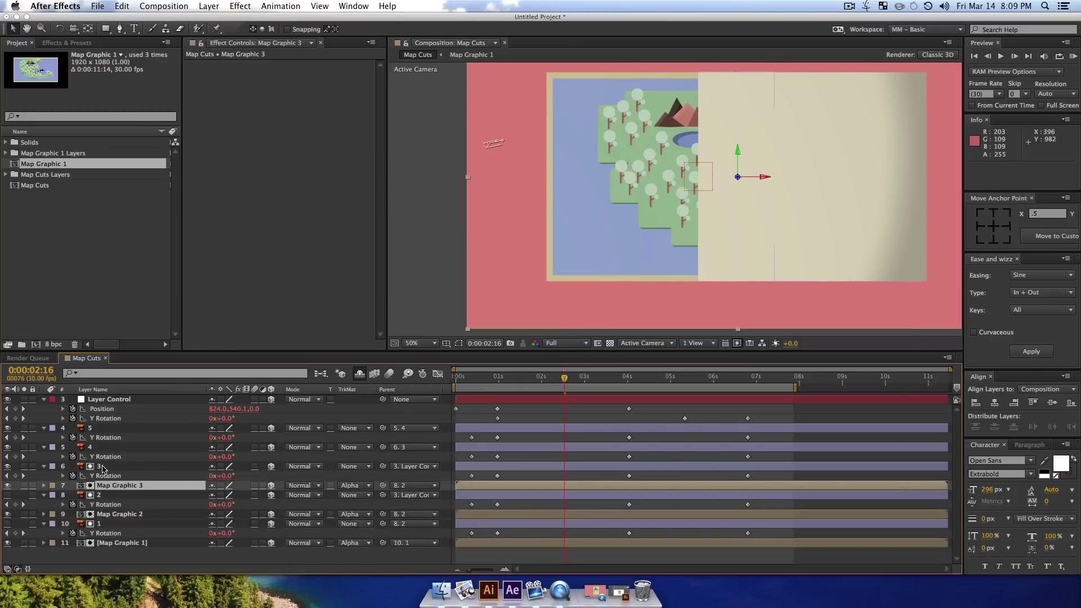
click(7, 467)
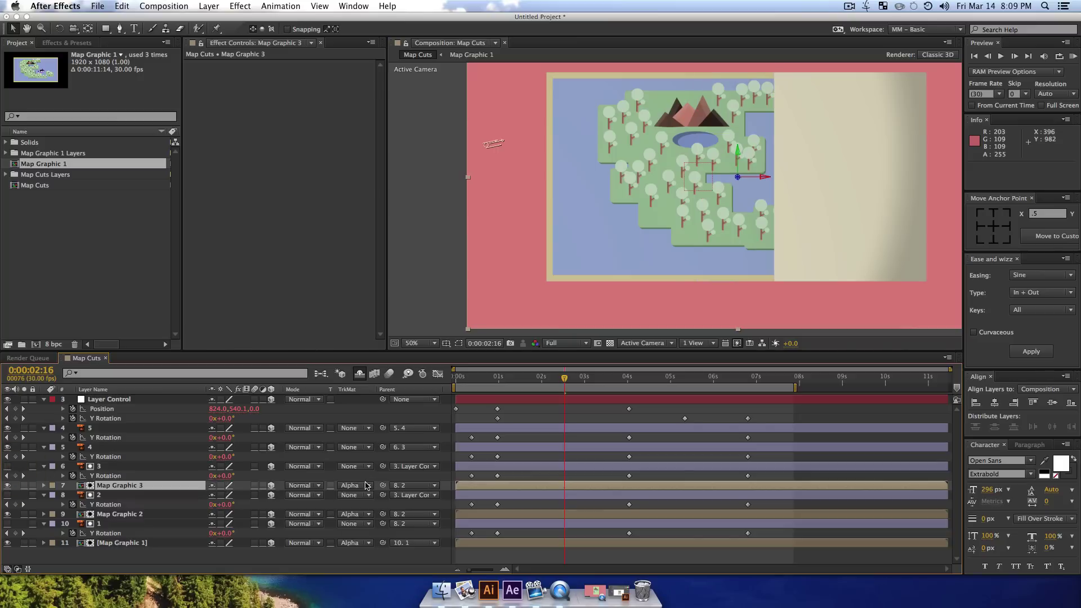
drag(381, 483, 97, 466)
- Add graphic copies matted by panels 4 and 5, parent each copy to its panel and hide both panels
key(super+d)
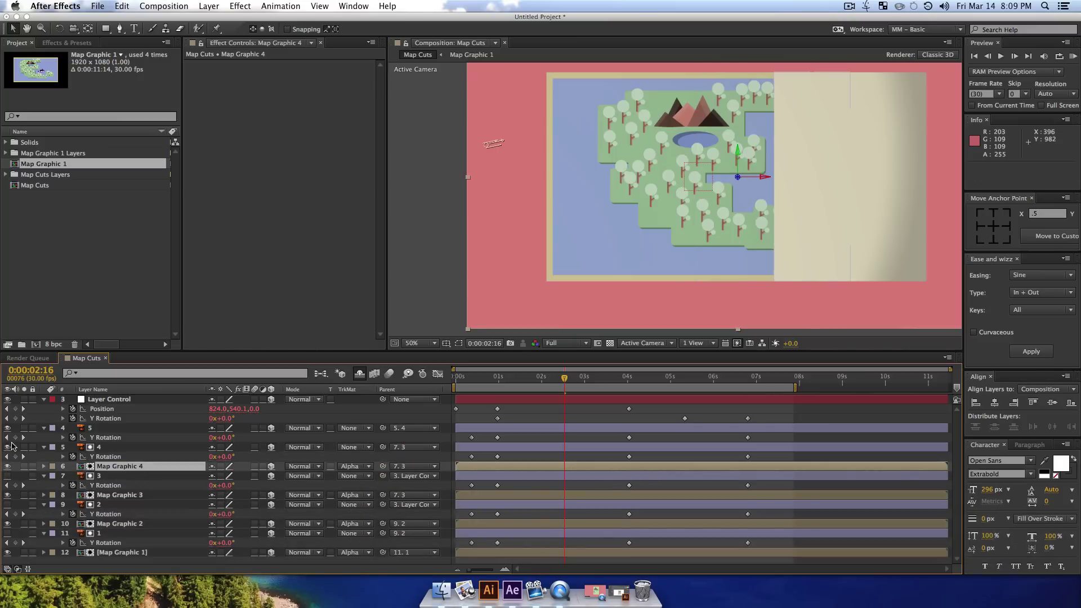
drag(381, 468, 383, 449)
key(super+d)
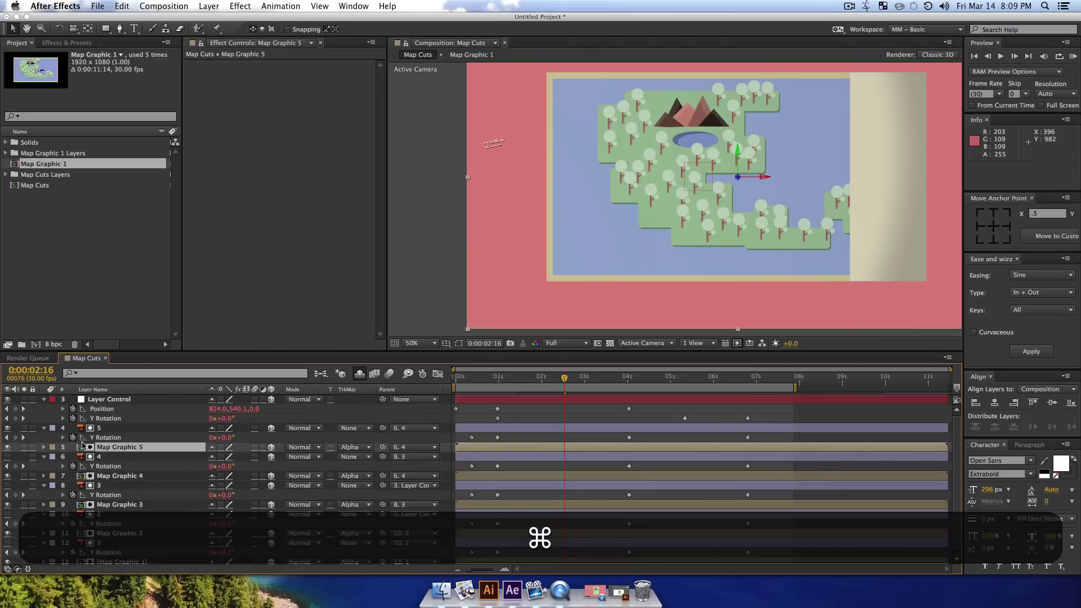
drag(383, 447, 381, 427)
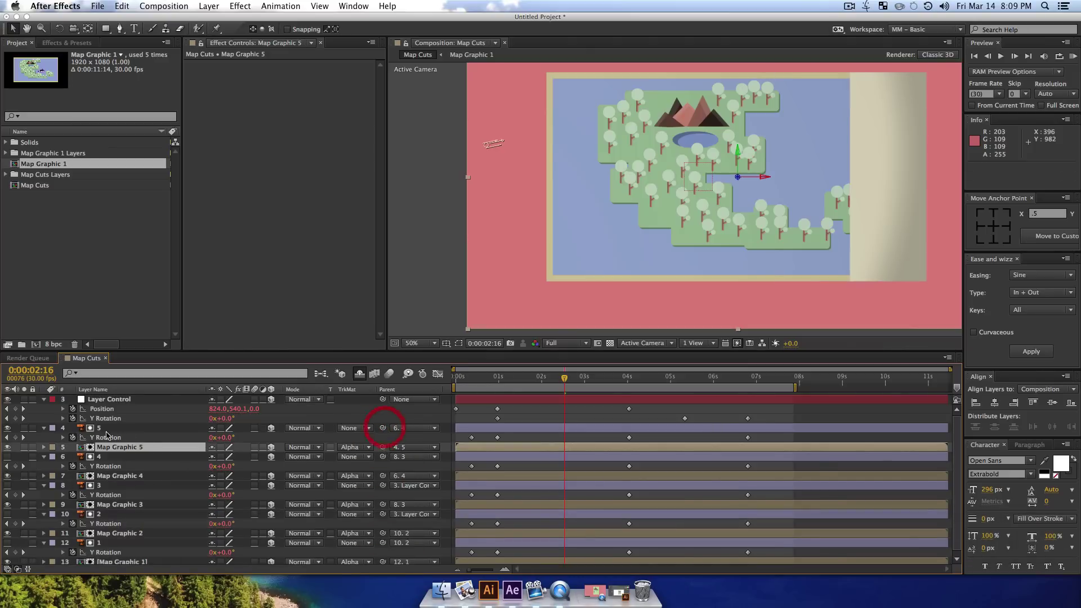
click(8, 428)
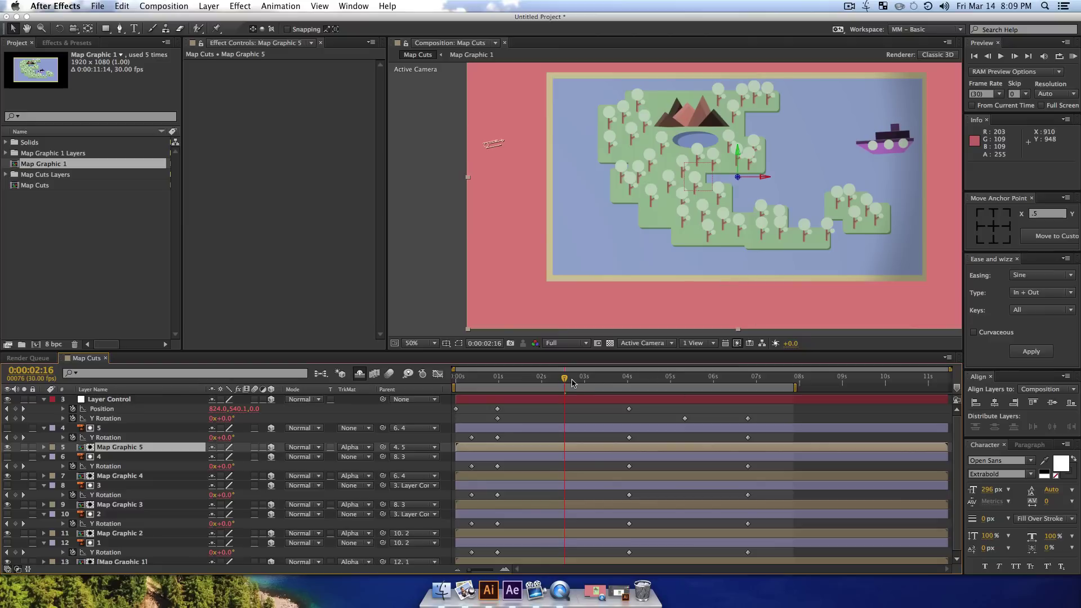
- Fit the composition in the viewer and RAM preview the folding animation with the graphic applied
drag(575, 381, 522, 395)
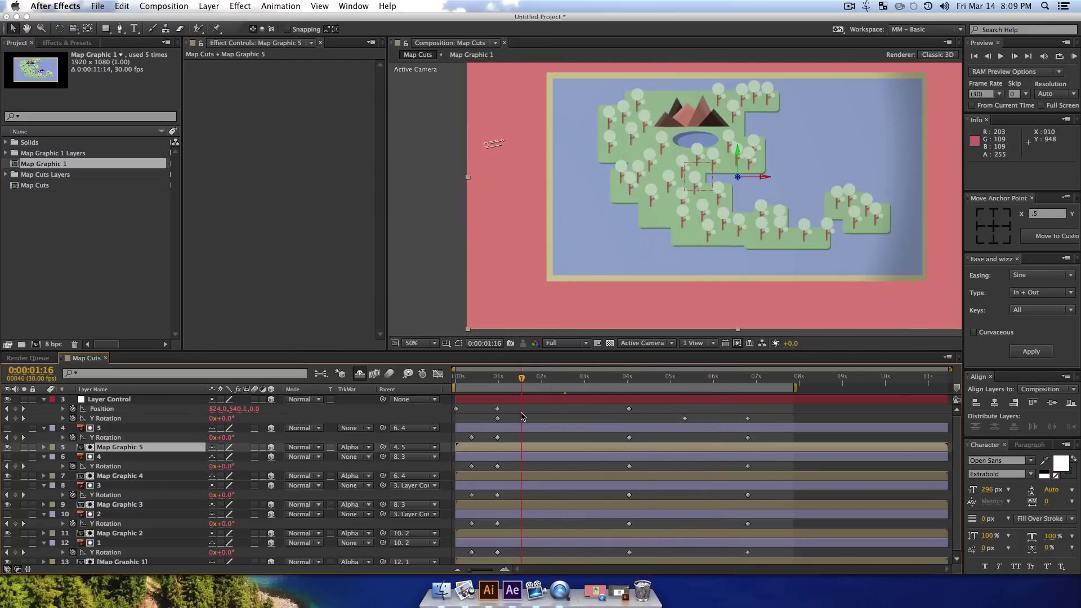
key(alt+z)
alt+click(724, 216)
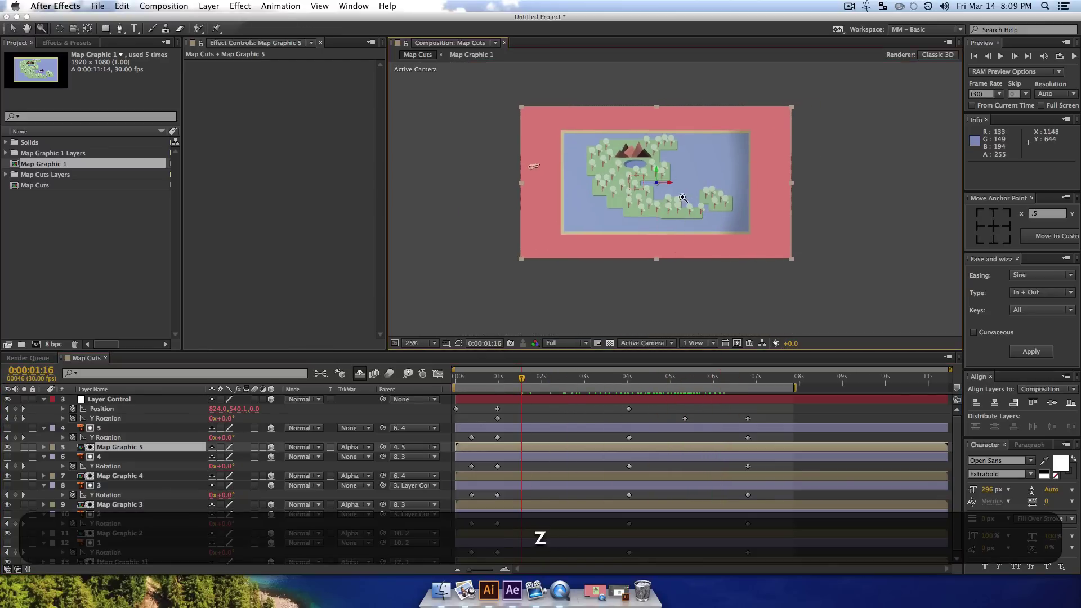
key(v)
key(shift+slash)
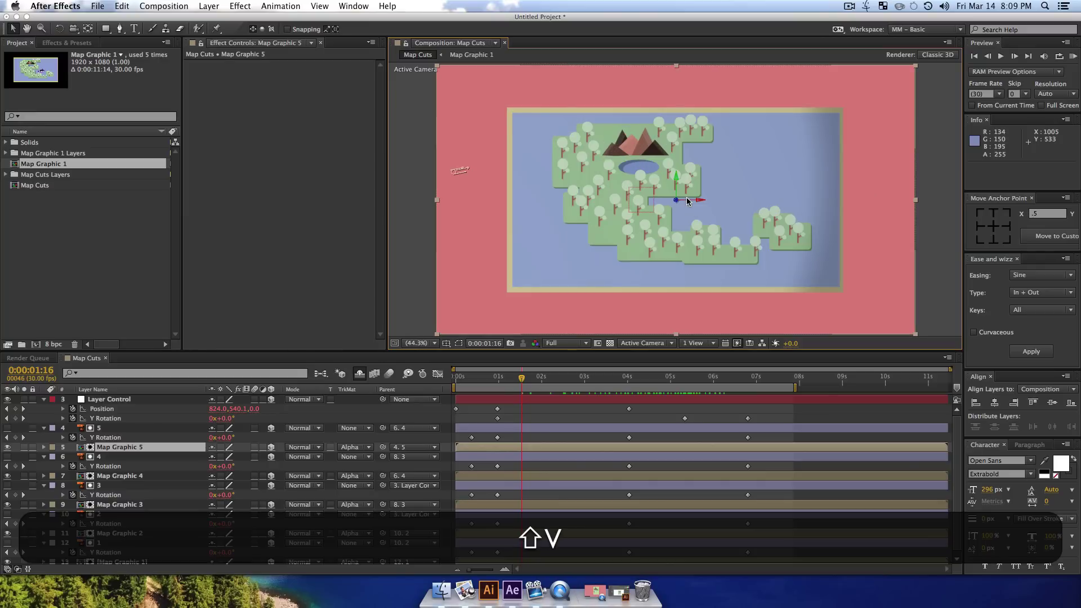
key(KP_0)
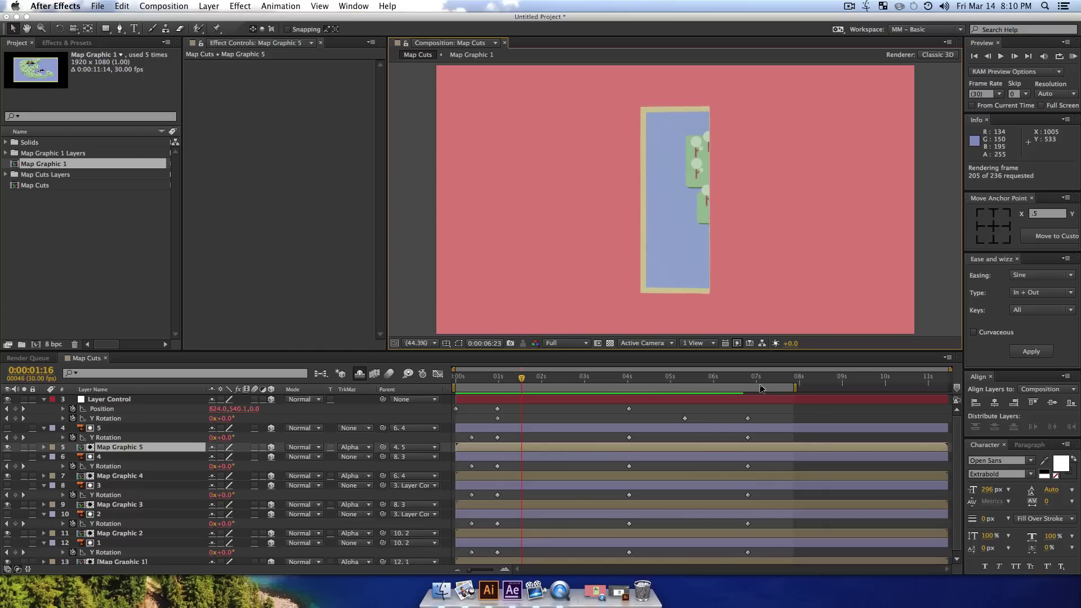
key(space)
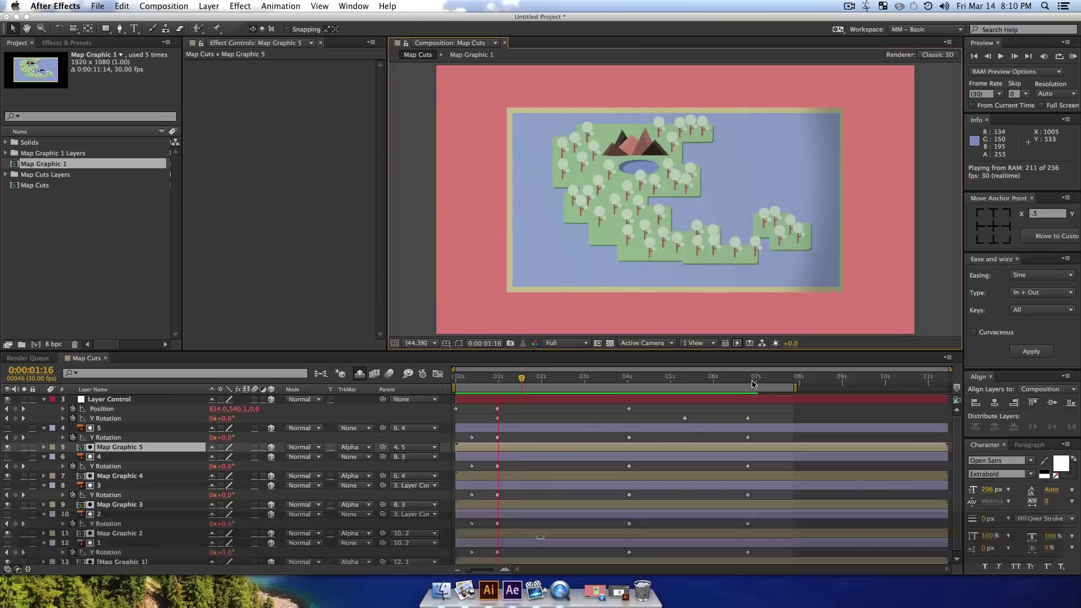
- Duplicate panel 5 and Map Graphic 5 together and trim the copies to start at 0:00:07:04
click(742, 381)
mouse_move(741, 383)
mouse_down()
mouse_move(732, 382)
mouse_move(760, 392)
mouse_up()
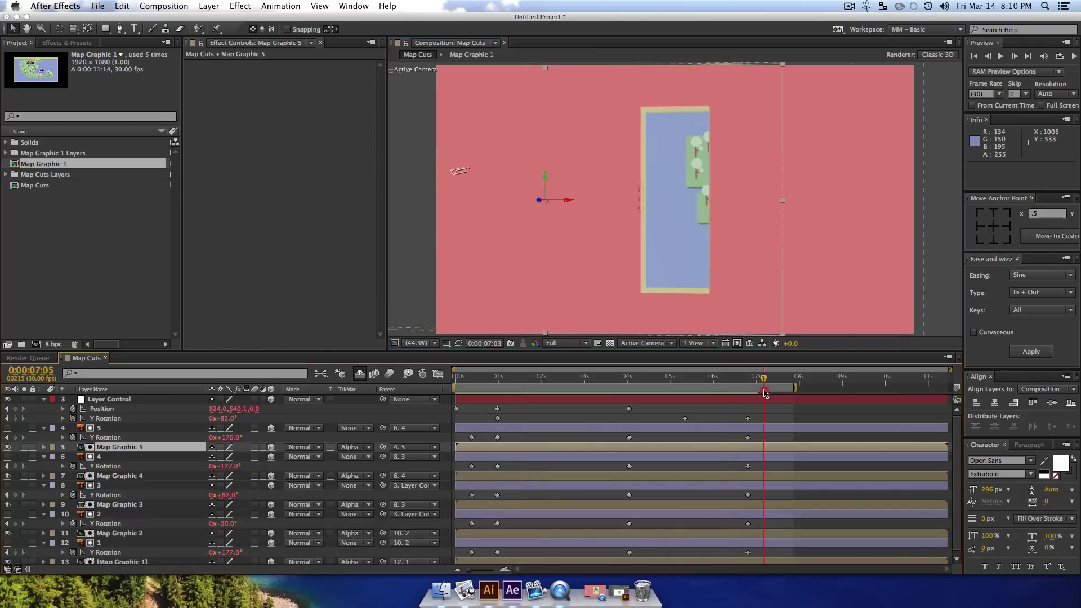
click(107, 427)
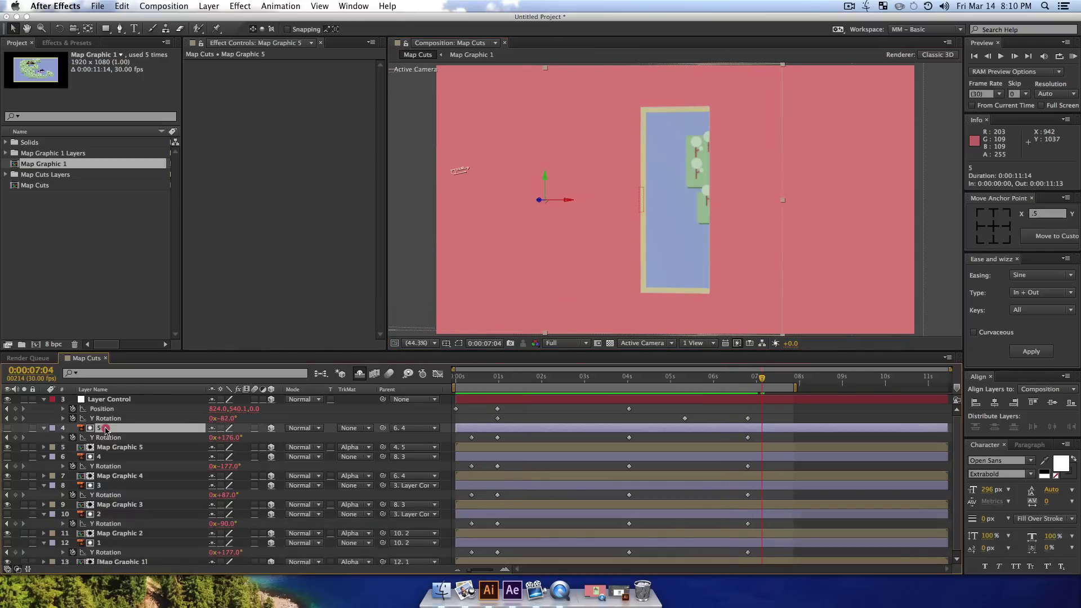
click(105, 448)
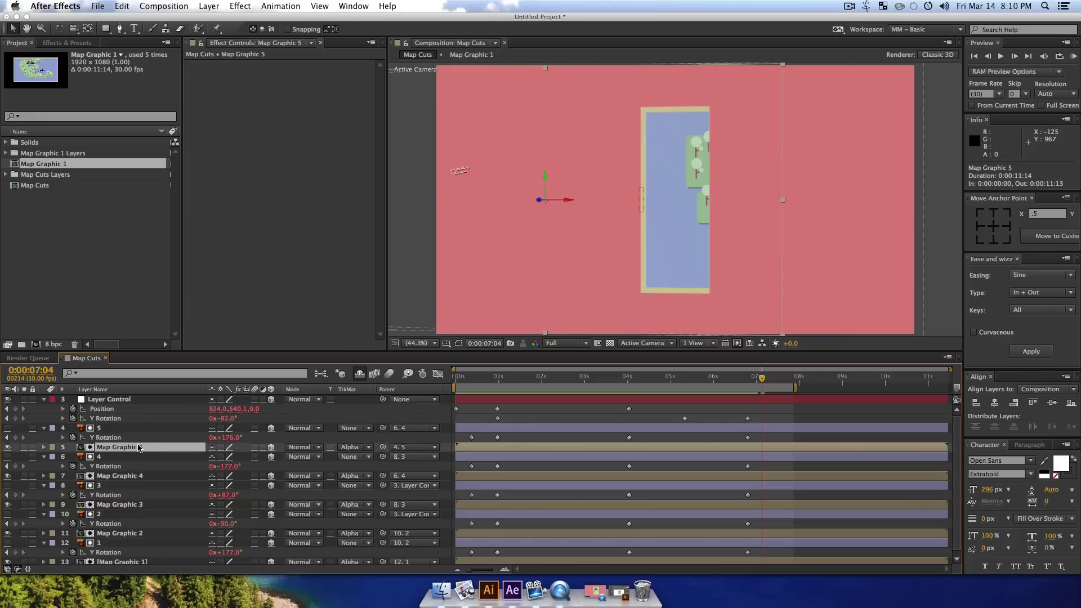
shift+click(101, 428)
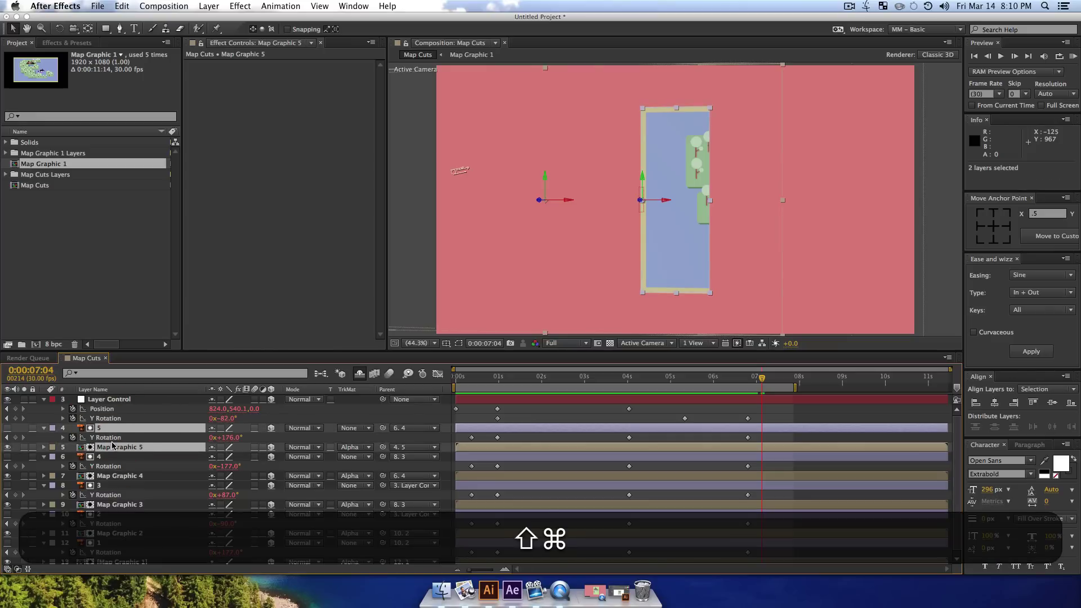
key(super+d)
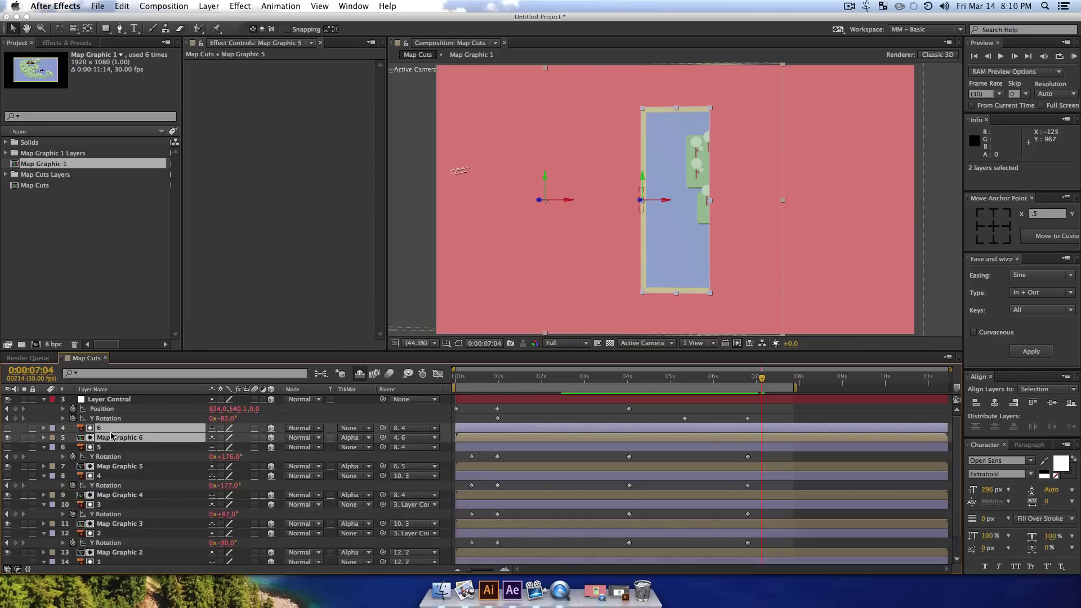
key(alt+bracketleft)
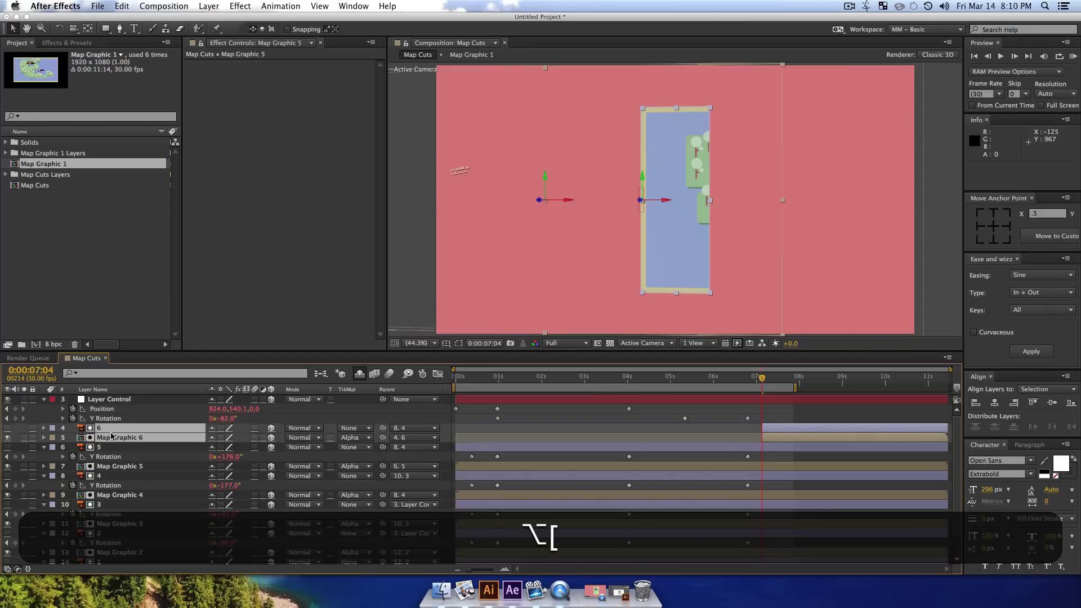
- Trim the original panels 1 to 5 and their map graphic layers to end at 0:00:07:03
click(111, 448)
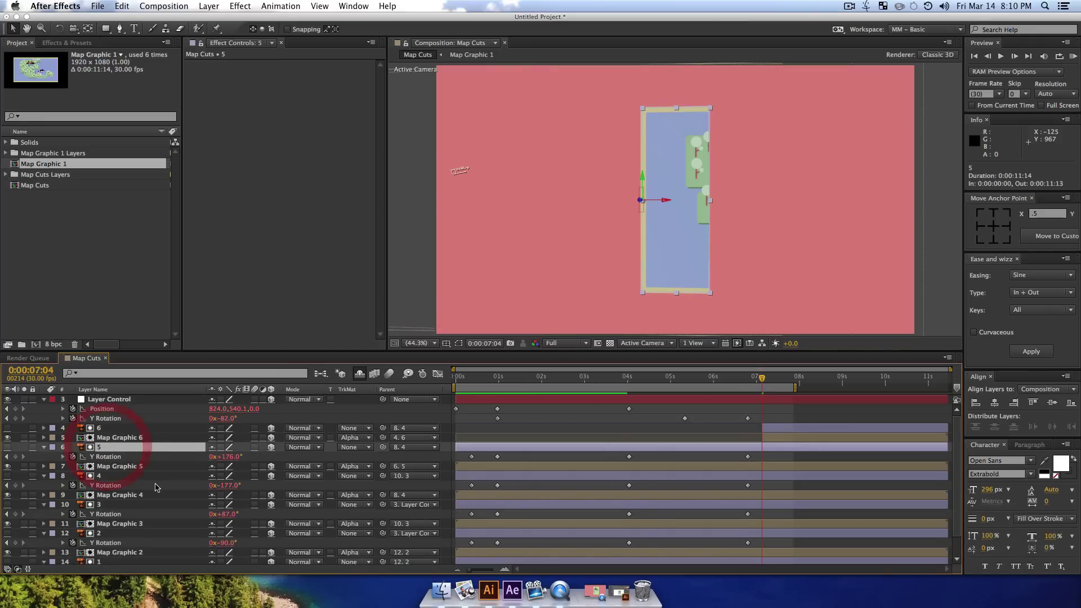
scroll(140, 521, down, 2)
shift+click(121, 559)
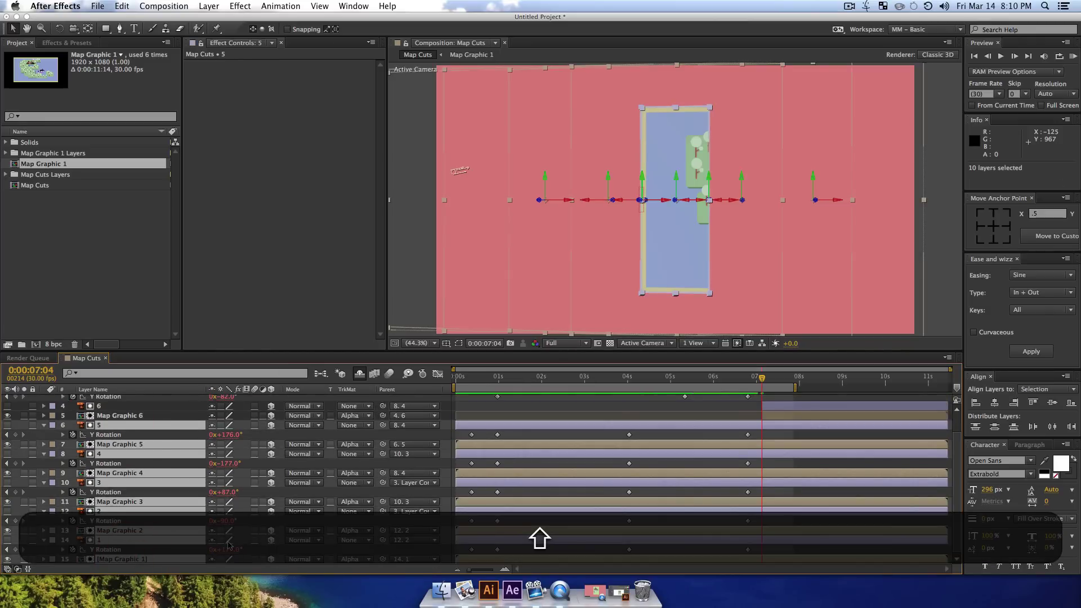
key(alt+bracketright)
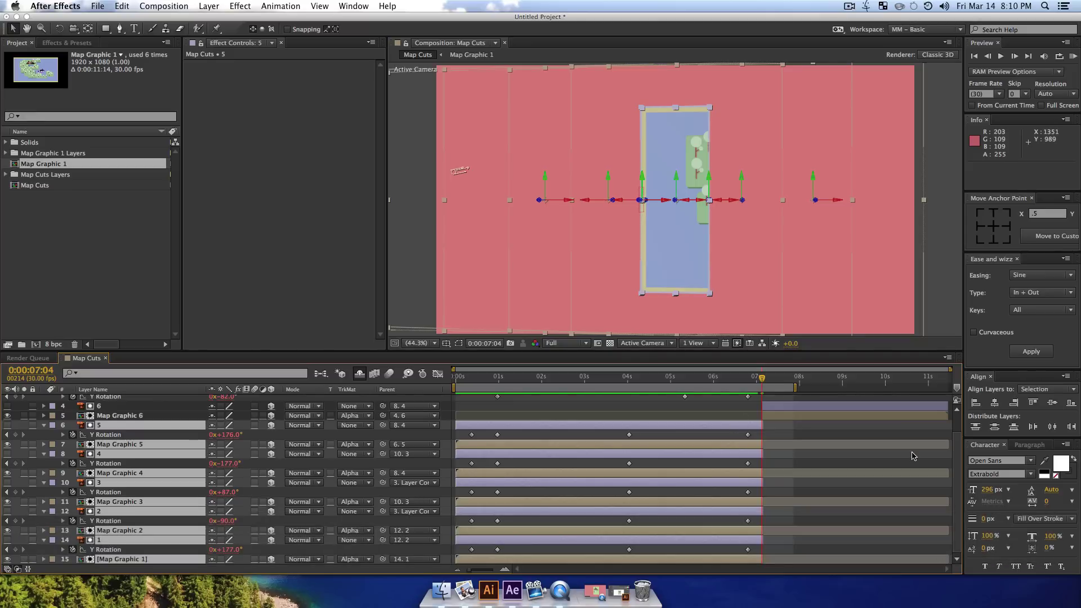
key(equal)
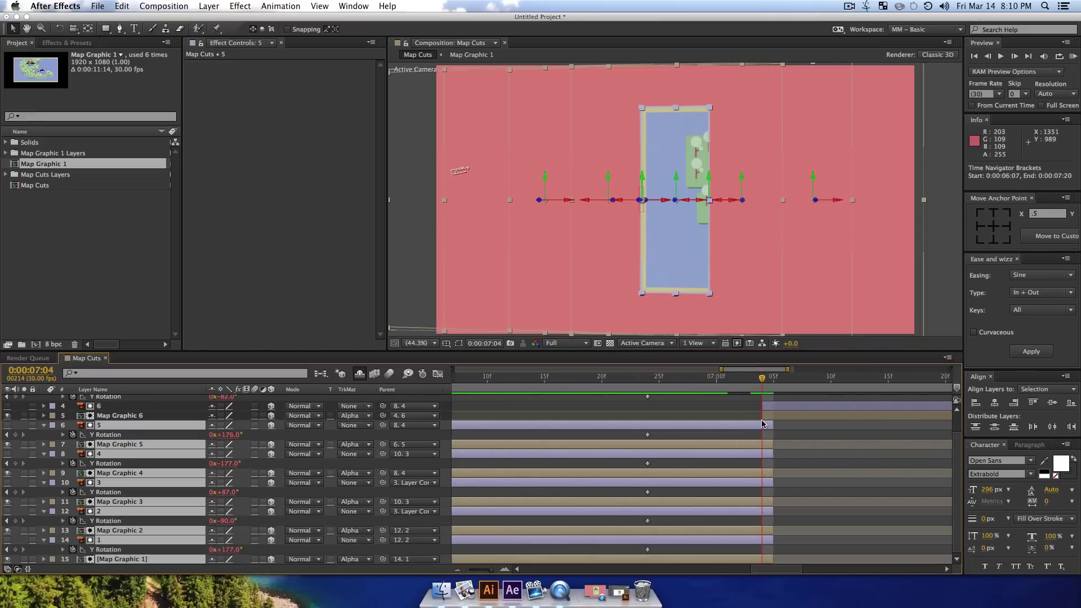
drag(772, 425, 762, 426)
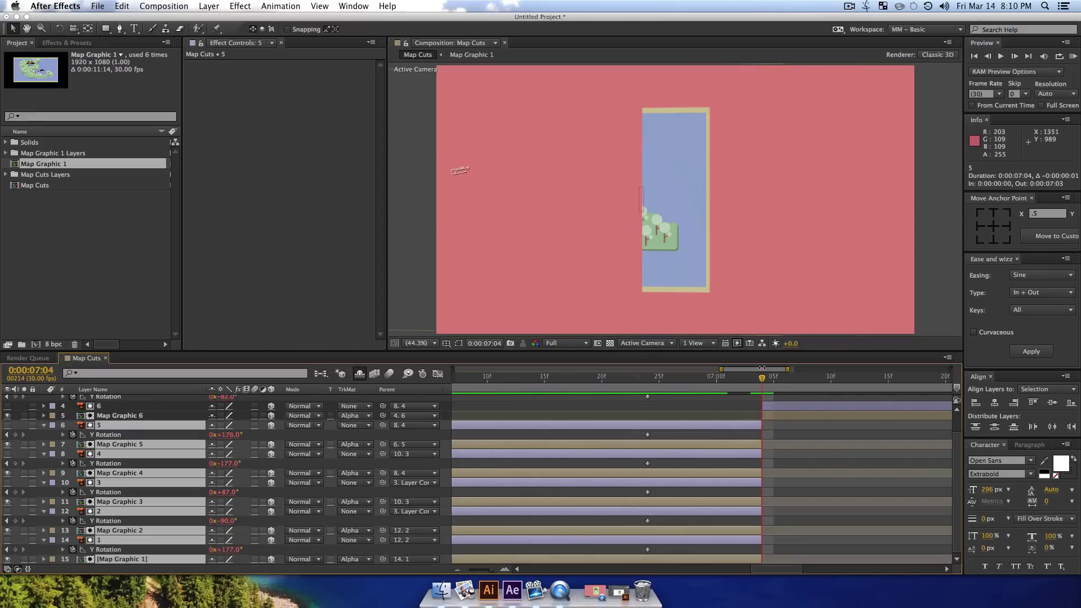
- Move back and forth frame by frame around 0:00:07:04 to examine the switch between the original and duplicated layers
click(773, 384)
key(Page_Down)
key(Page_Down)
key(Page_Down)
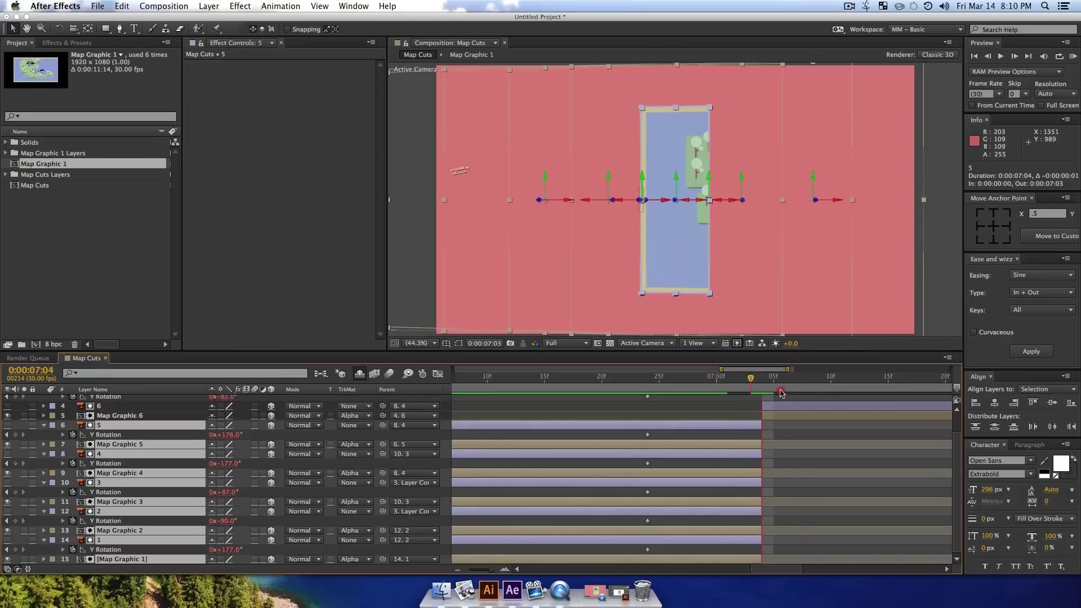
key(Page_Up)
key(Page_Up)
key(Page_Up)
key(Page_Up)
key(Page_Up)
key(Page_Down)
key(Page_Down)
key(Page_Down)
key(Page_Down)
key(Page_Down)
key(Page_Up)
key(Page_Up)
key(Page_Up)
key(Page_Up)
key(Page_Up)
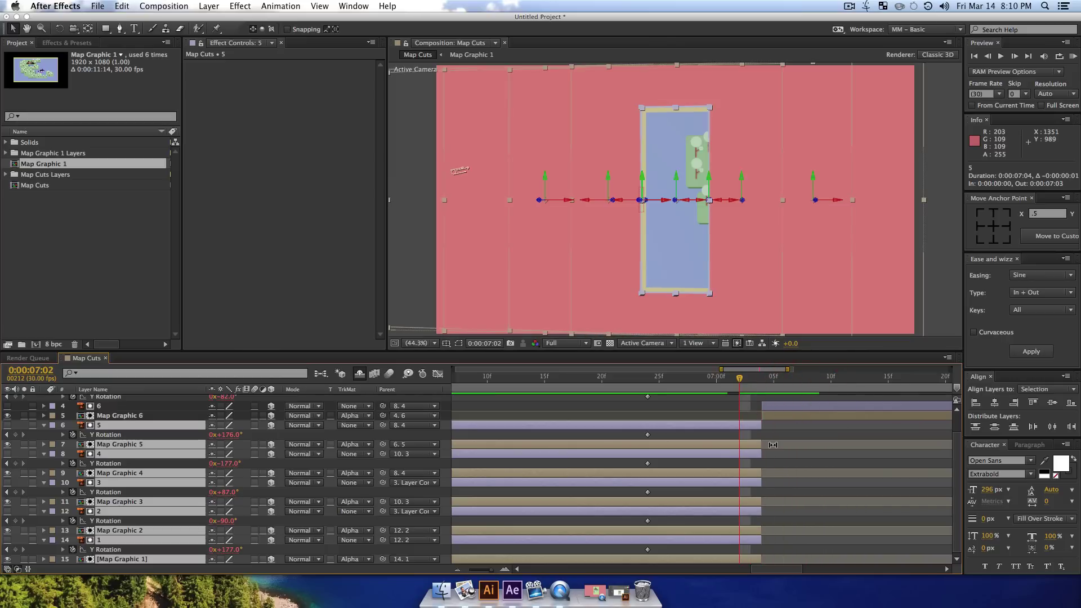
- Undo the layer trims and the duplication of panel 5 and Map Graphic 5
key(super)
key(super+z)
key(super+z)
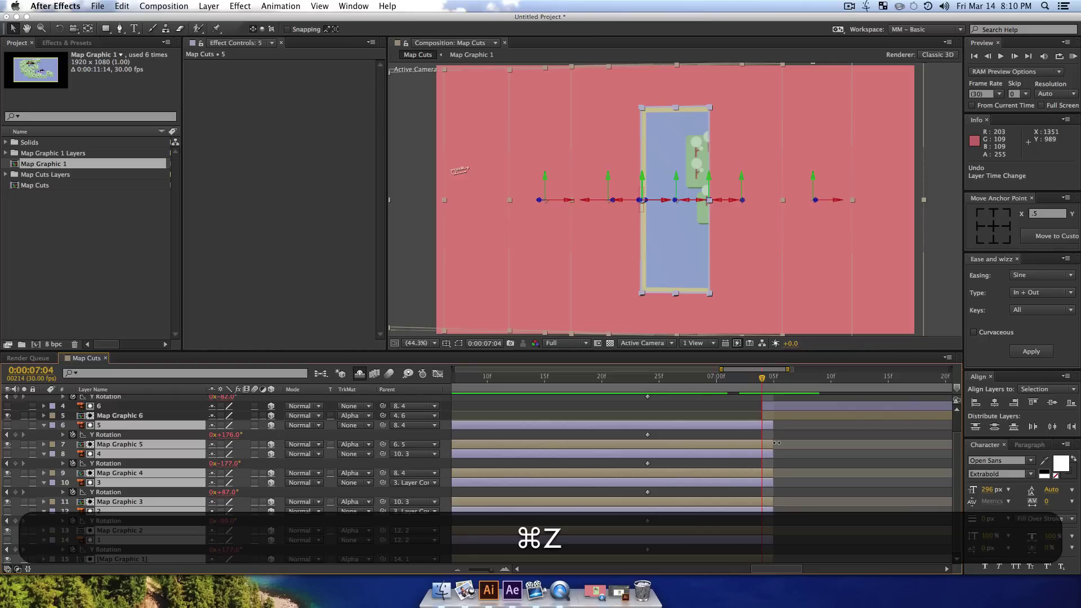
key(super+z)
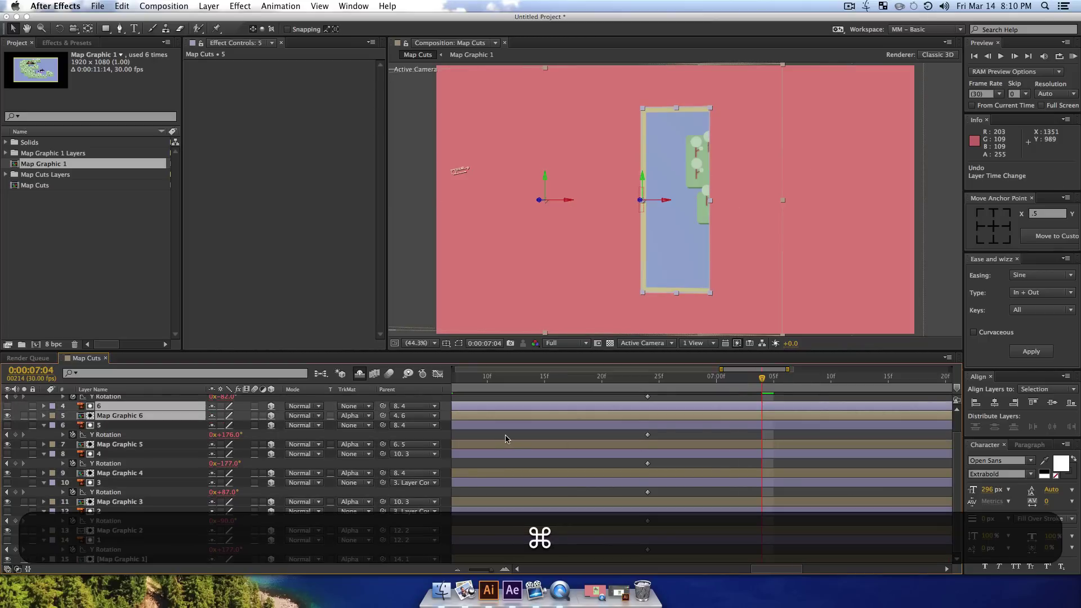
key(super+z)
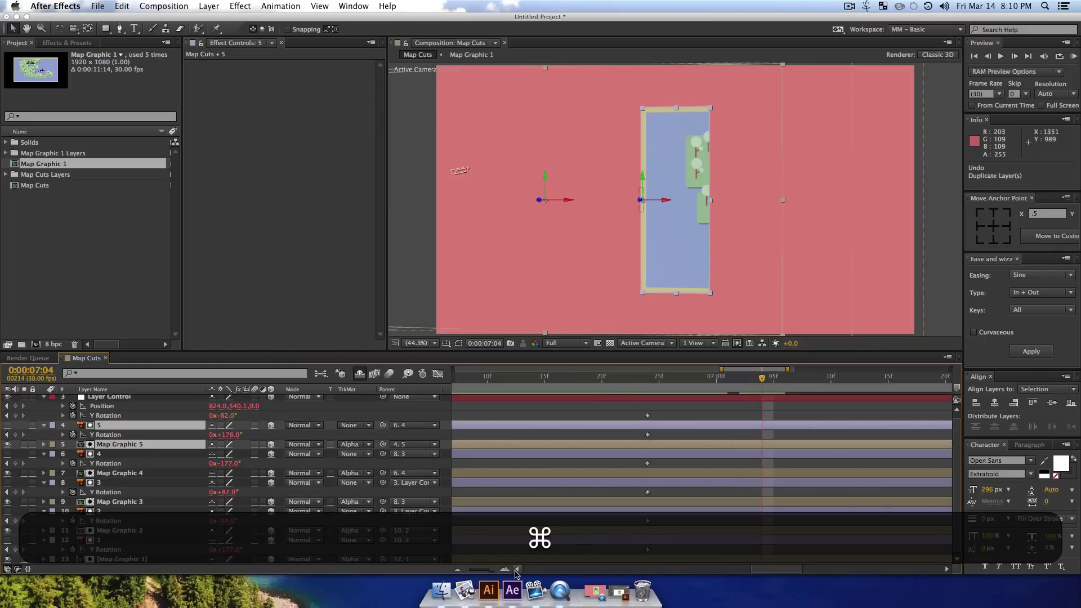
- Display the full composition duration in the timeline and view the unfolded map at 0:00:02:13
drag(491, 569, 467, 571)
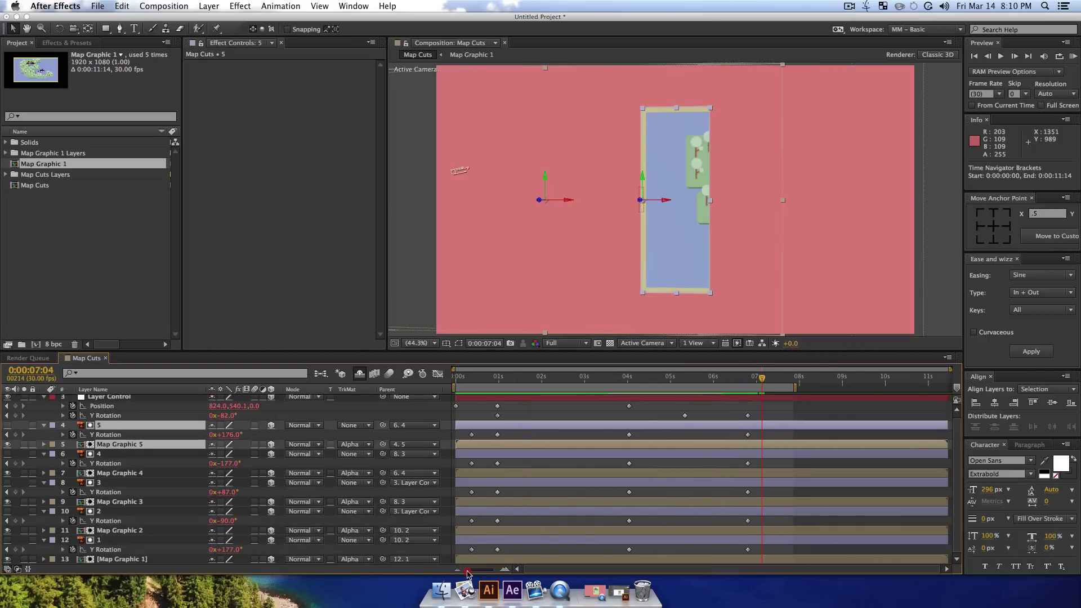
click(560, 377)
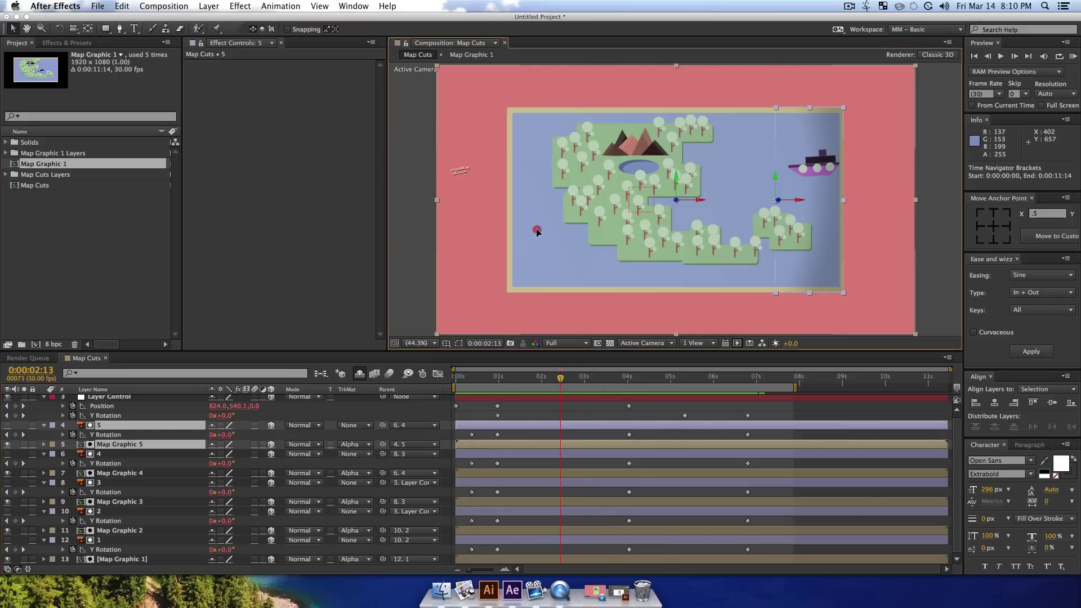
- Duplicate panel 1 with Map Graphic 1 above panel 5, with the copies starting at 0:00:07:08
click(537, 230)
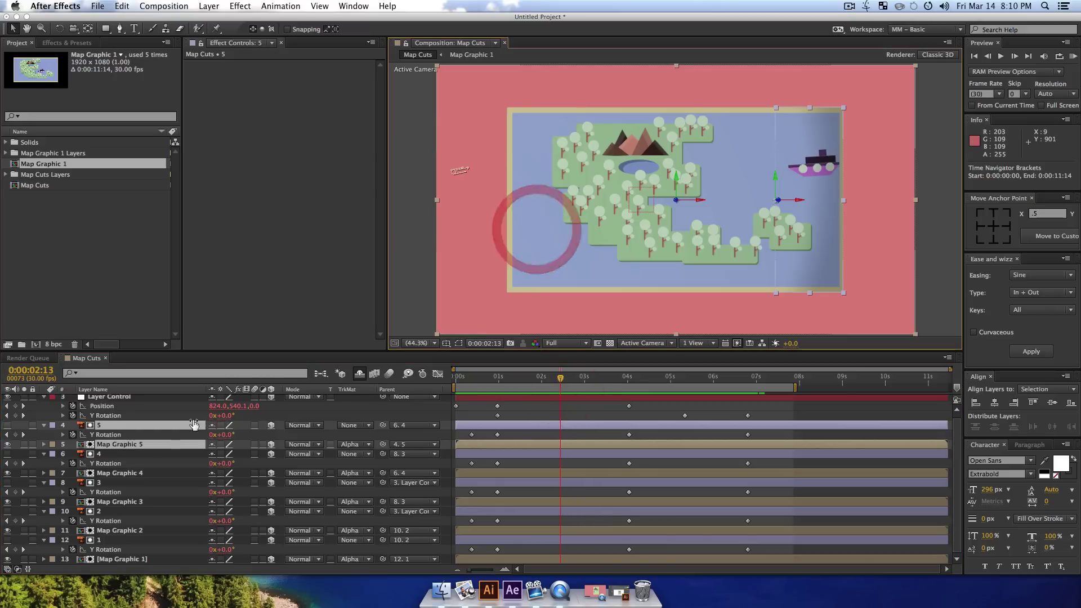
click(108, 541)
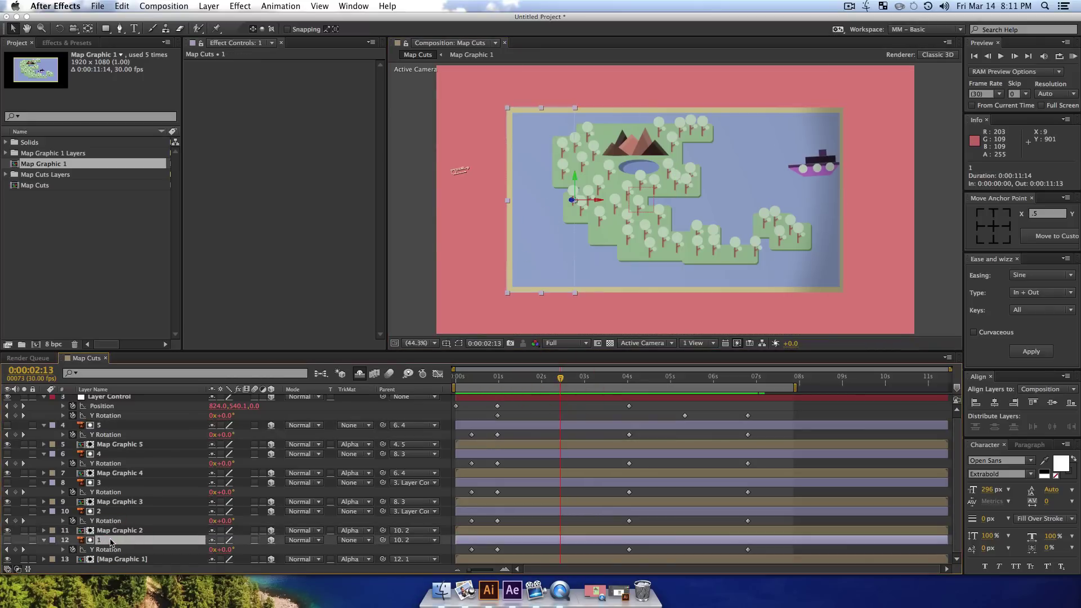
click(120, 559)
shift+click(111, 540)
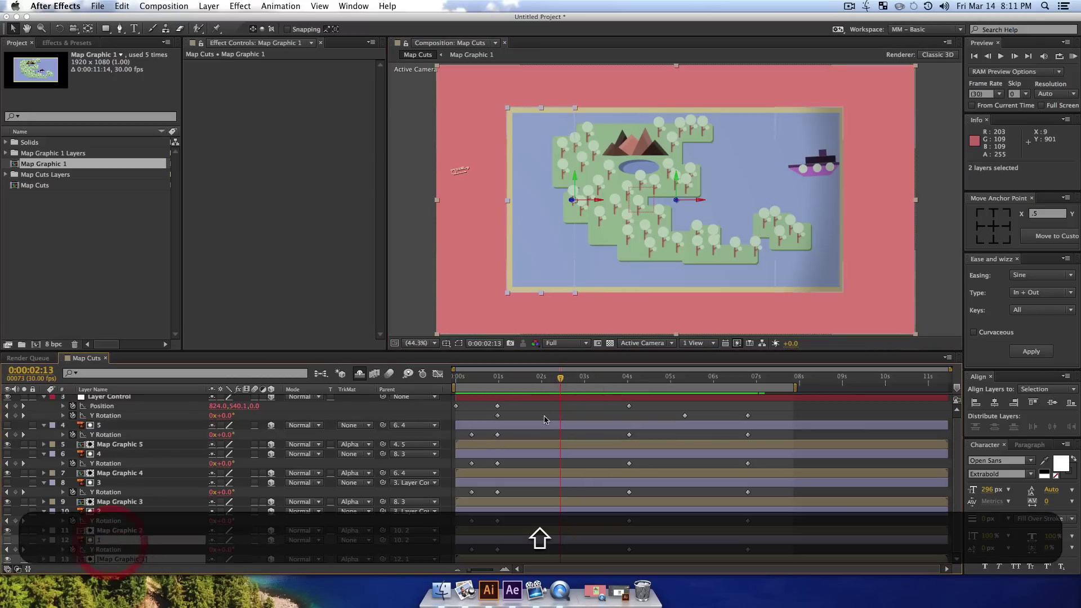
drag(561, 381, 686, 392)
drag(718, 397, 768, 379)
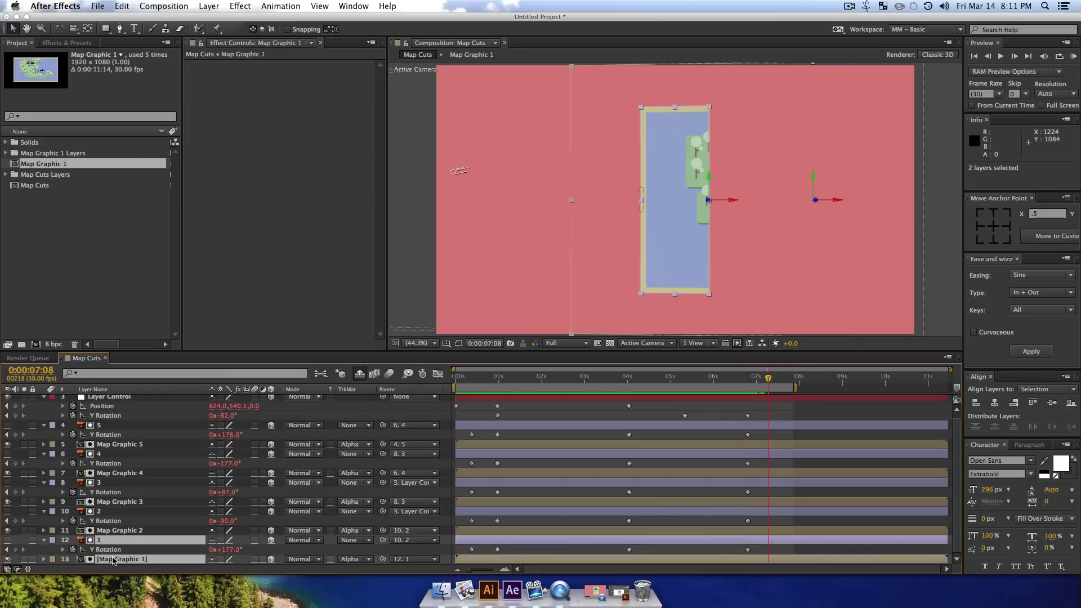
key(super+d)
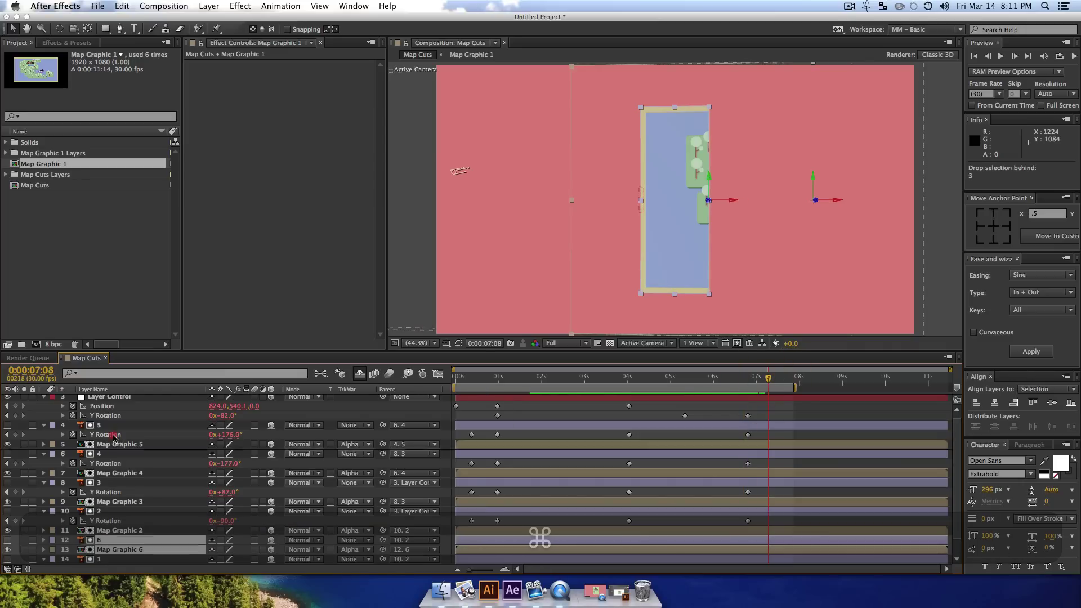
drag(109, 541, 96, 423)
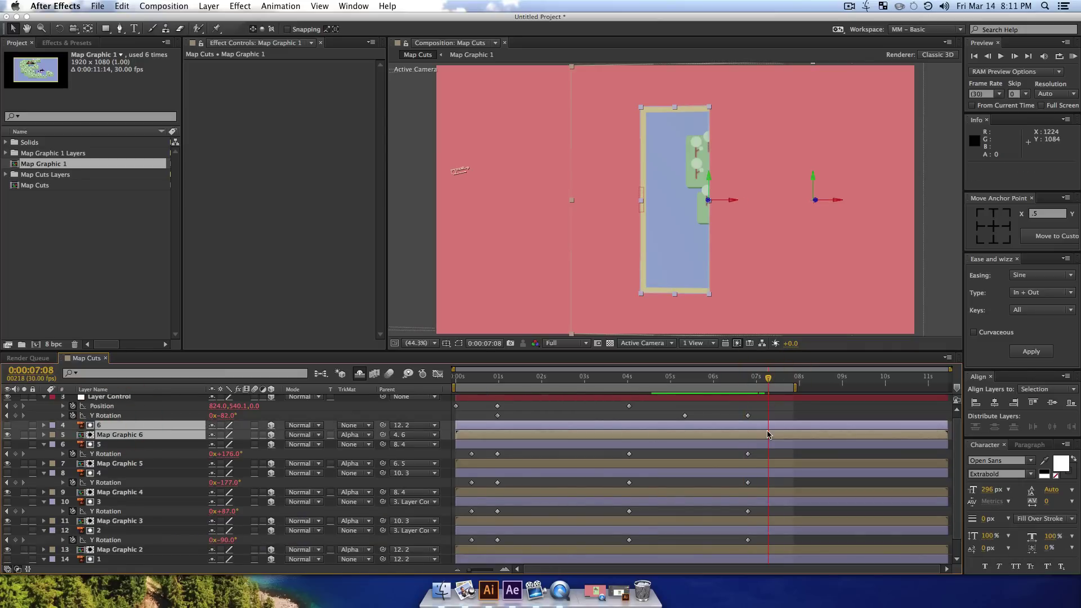
key(alt+bracketleft)
- Trim the original panels 1 to 5 and their map graphic layers to end at 0:00:07:07, right before the duplicates begin
click(102, 444)
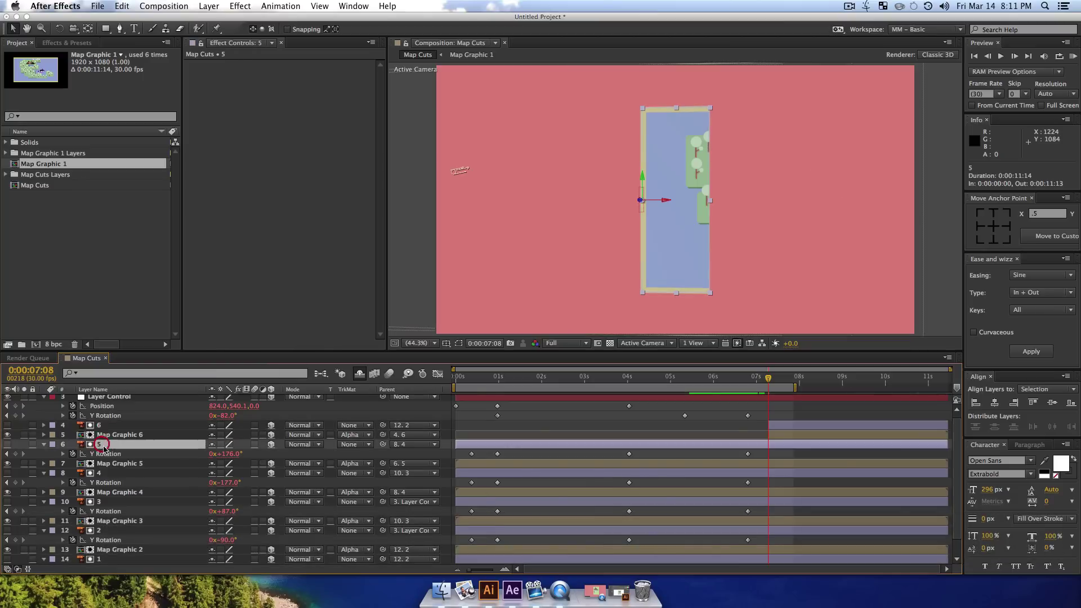
scroll(132, 551, down, 1)
shift+click(127, 560)
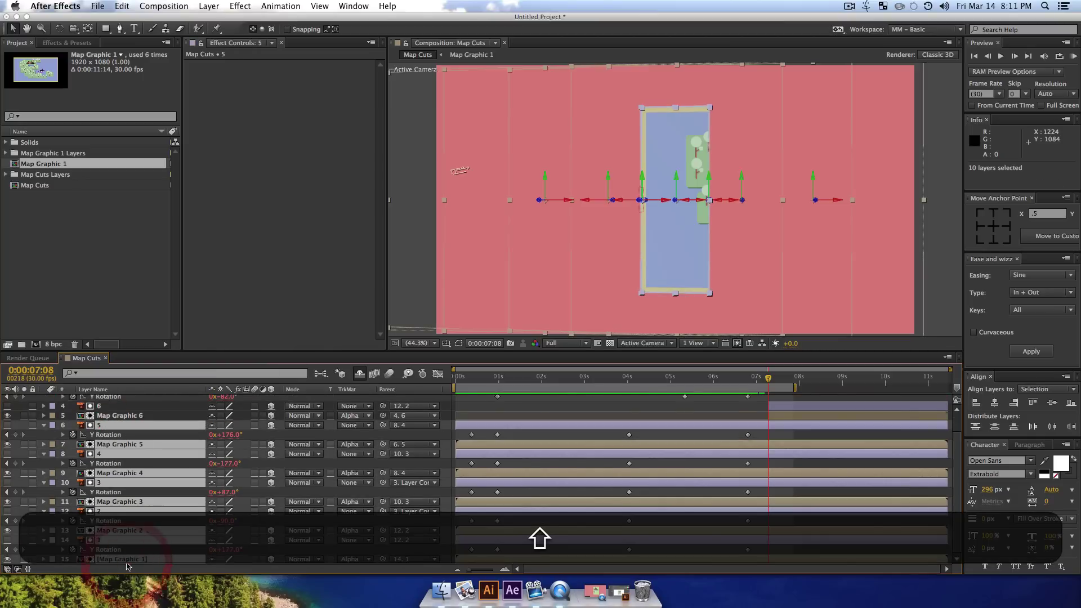
key(alt+bracketright)
key(equal)
key(equal)
key(equal)
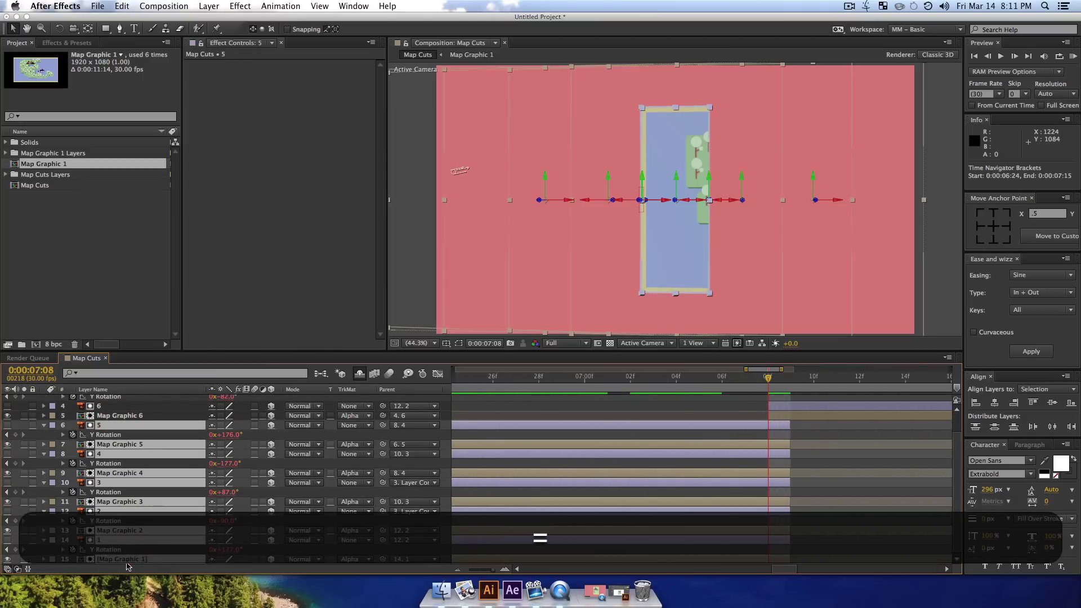
drag(789, 424, 768, 424)
click(765, 385)
drag(765, 384, 791, 388)
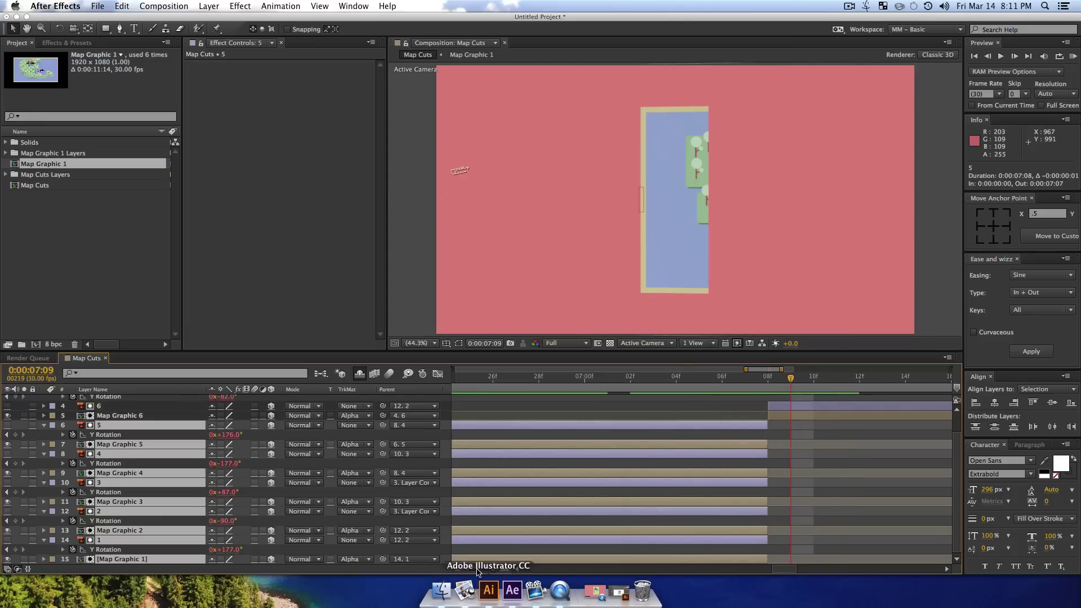
drag(492, 569, 461, 573)
- Reorder the Layer Control layer so it sits directly beneath Map Graphic 6
click(115, 415)
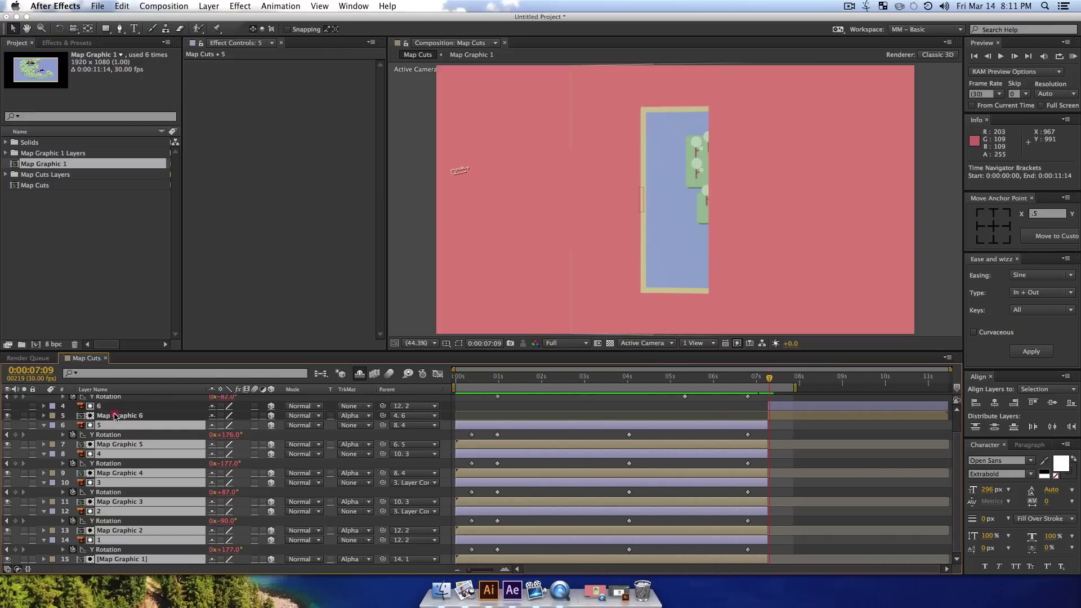
scroll(145, 435, up, 1)
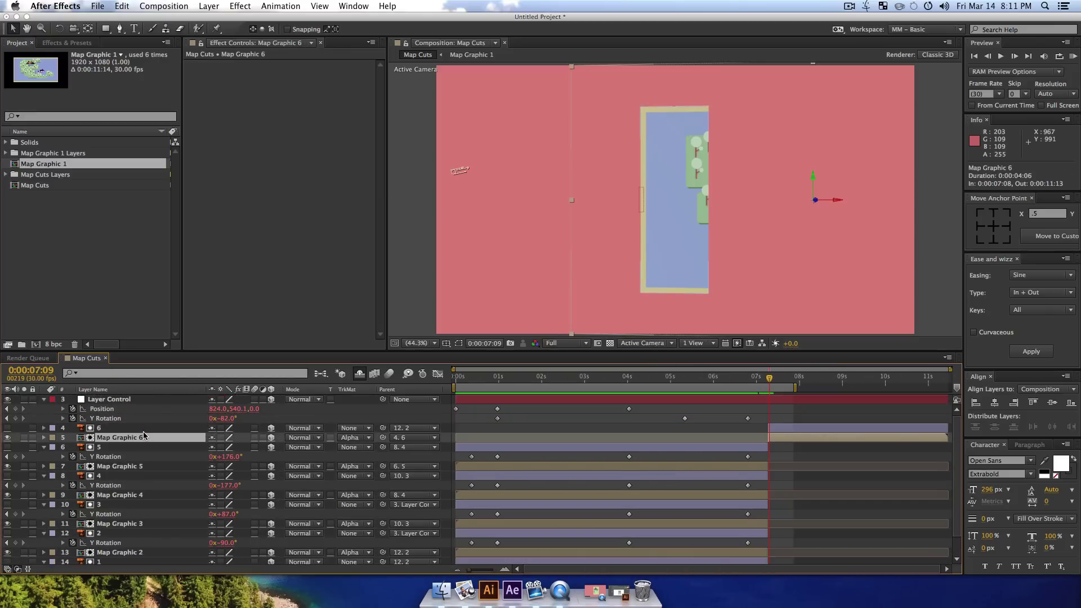
click(103, 429)
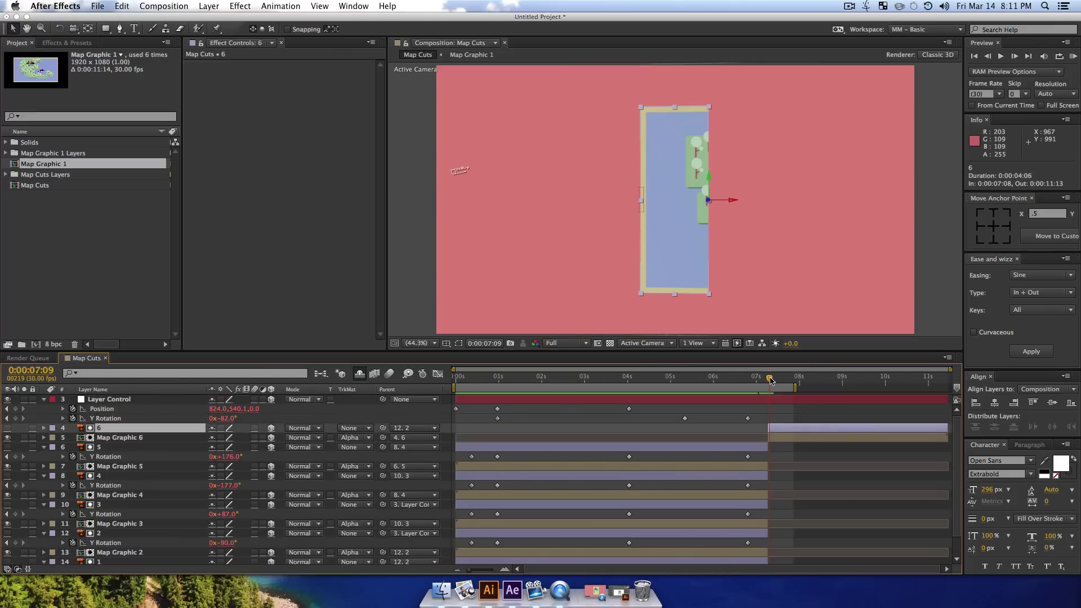
mouse_move(770, 381)
mouse_down()
mouse_move(740, 383)
mouse_move(778, 400)
mouse_move(771, 393)
mouse_up()
drag(120, 402, 110, 443)
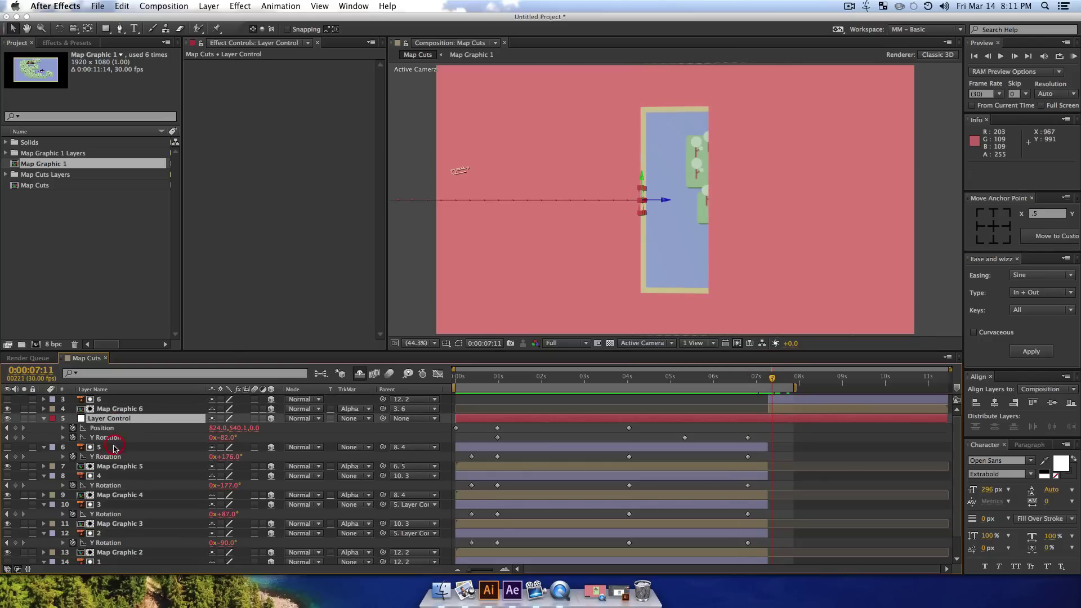
- Assign the Blue label colour to Layer Control and all original panel and map graphic layers below it
scroll(139, 498, down, 2)
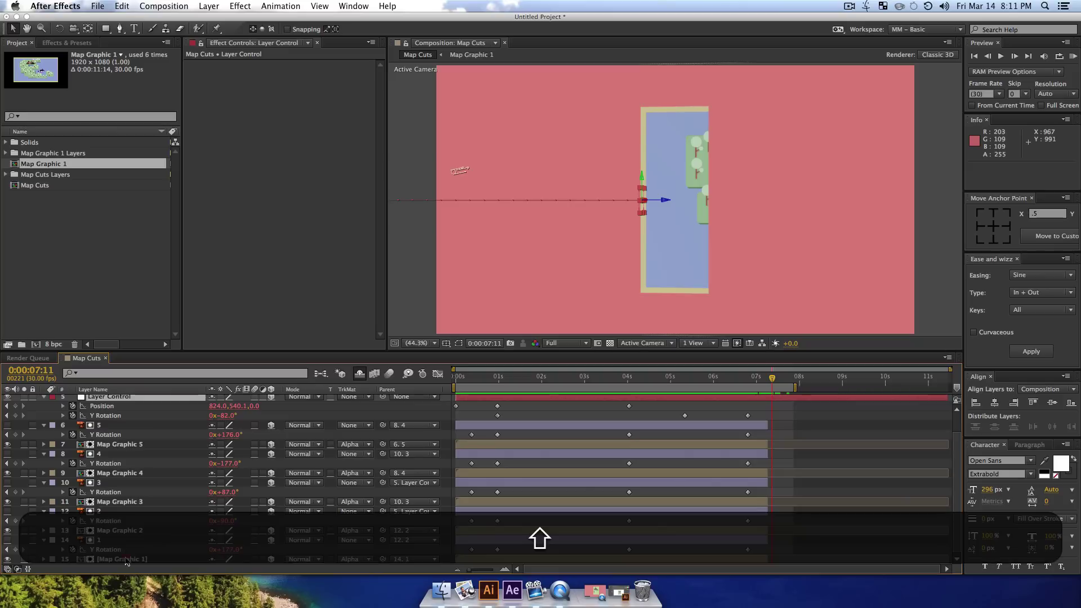
shift+click(135, 541)
click(52, 532)
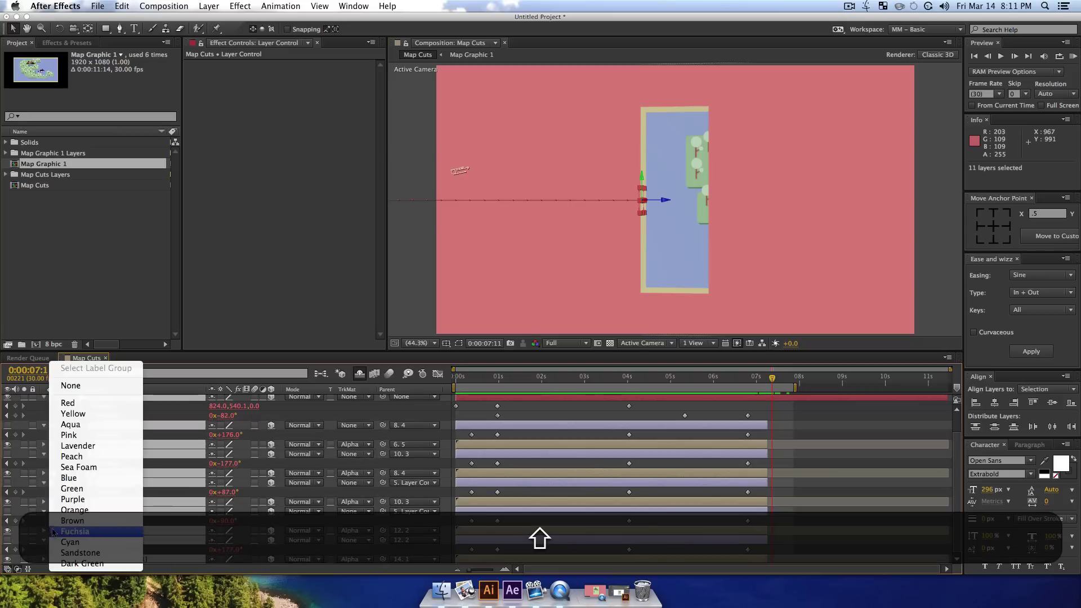
click(69, 478)
click(808, 486)
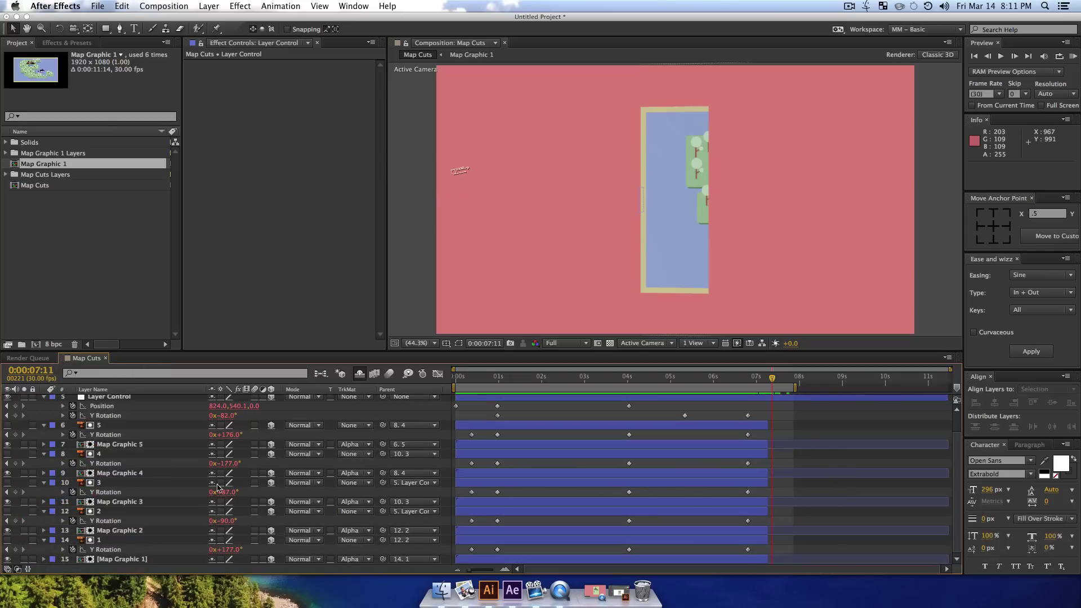
- Label panel 6 and Map Graphic 6 Yellow, after trying Aqua
scroll(383, 484, up, 2)
click(169, 409)
shift+click(113, 399)
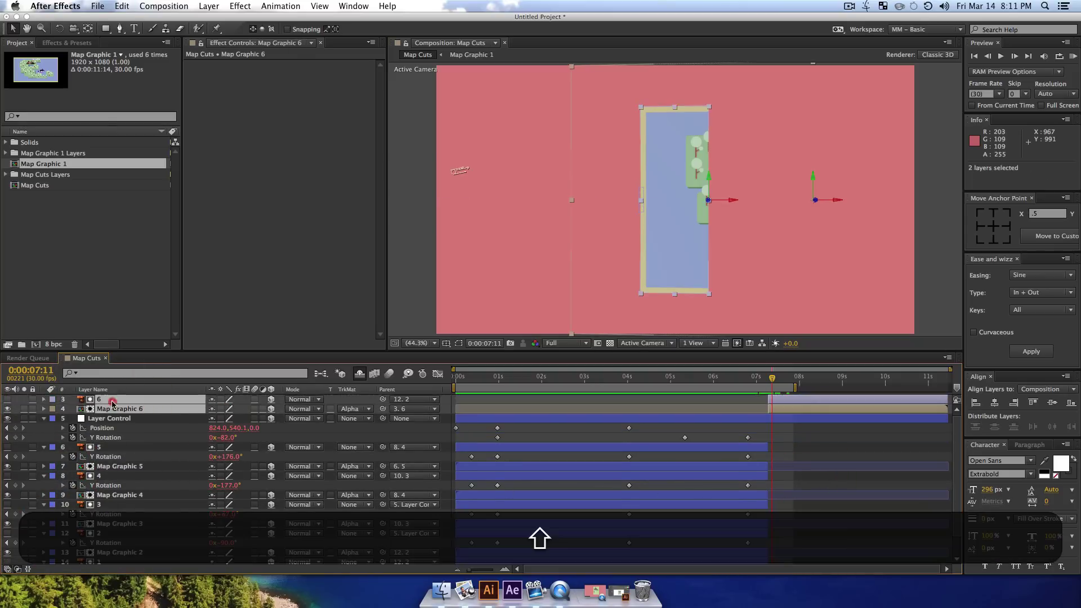
click(52, 400)
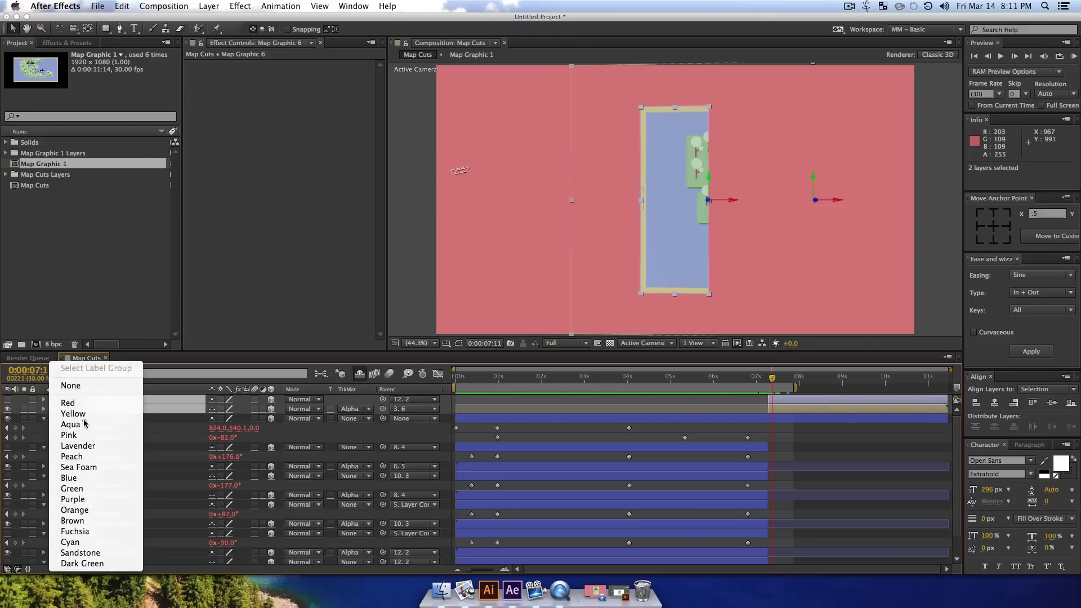
click(81, 422)
click(53, 400)
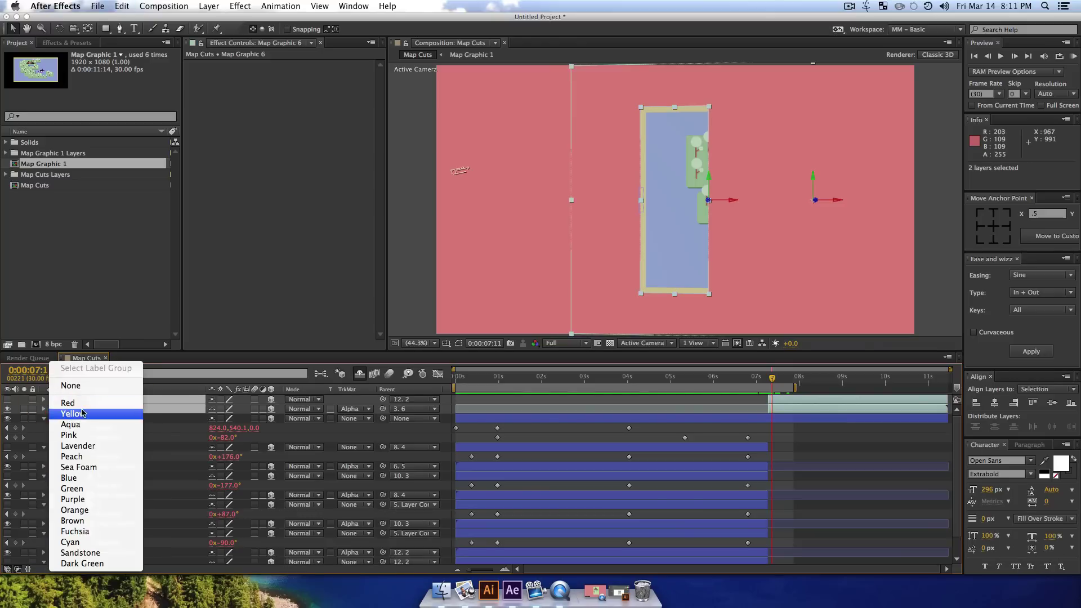
click(85, 410)
click(849, 473)
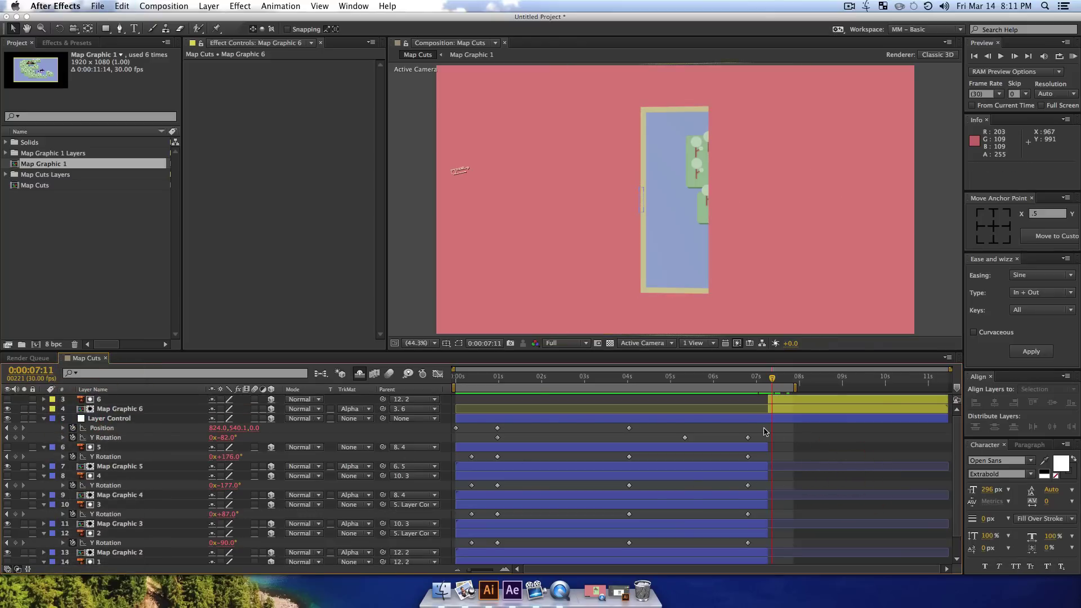
- Shift panel 6 and Map Graphic 6 earlier in time so they begin at 0:00:06:25, just after the last rotation keyframes
mouse_move(772, 382)
mouse_down()
mouse_move(745, 399)
mouse_move(769, 401)
mouse_move(758, 396)
mouse_up()
click(772, 400)
shift+click(776, 409)
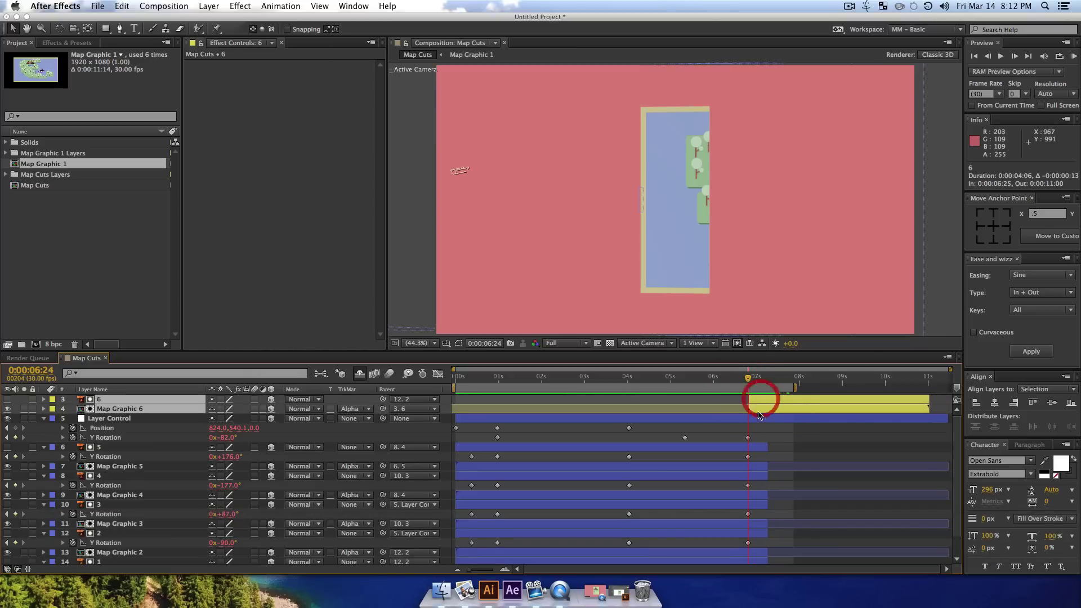
- Trim Layer Control and all blue panel and map graphic layers to end at 0:00:06:24, and inspect the cut with the yellow layers
click(762, 420)
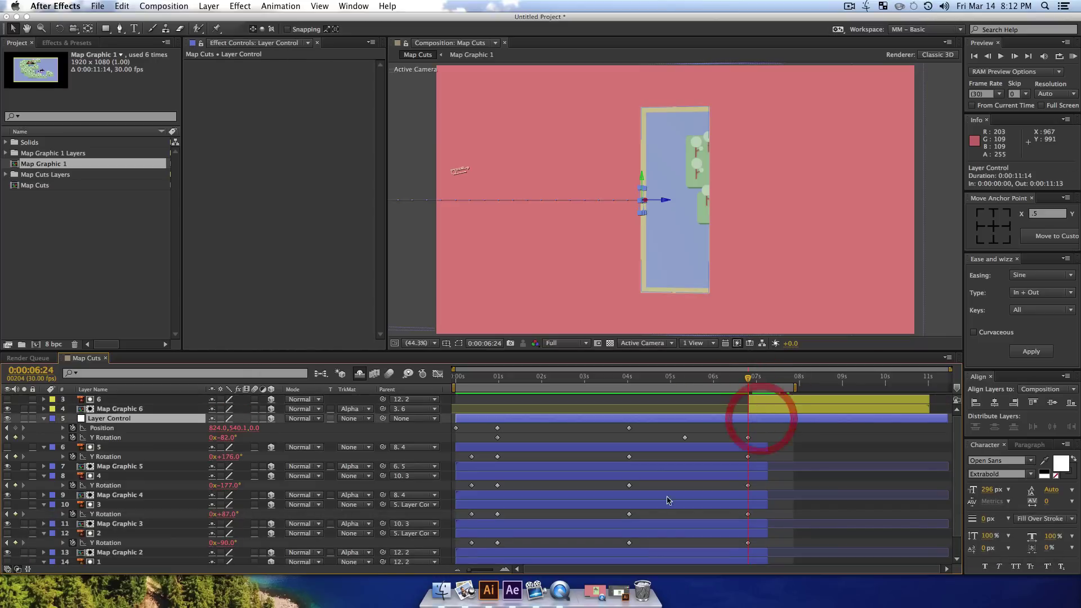
scroll(124, 557, down, 2)
shift+click(123, 562)
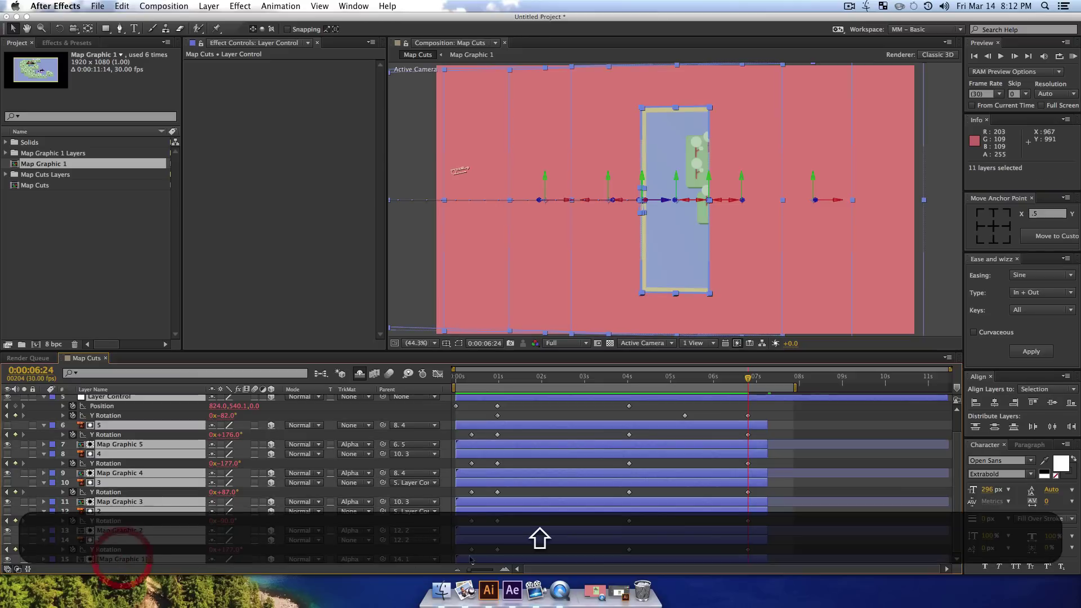
key(alt+bracketright)
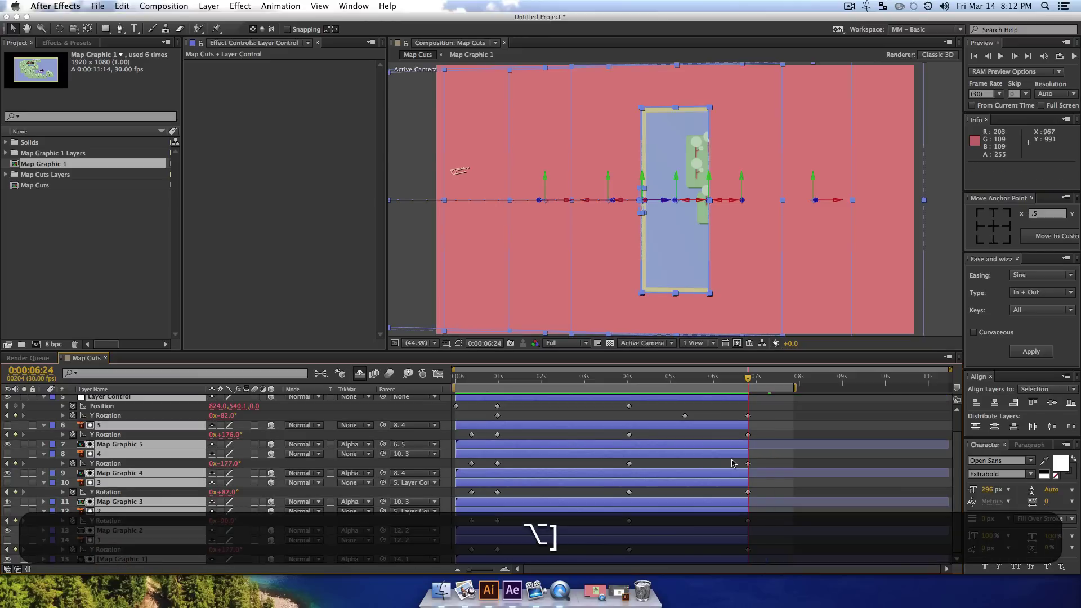
key(equal)
key(equal)
key(equal)
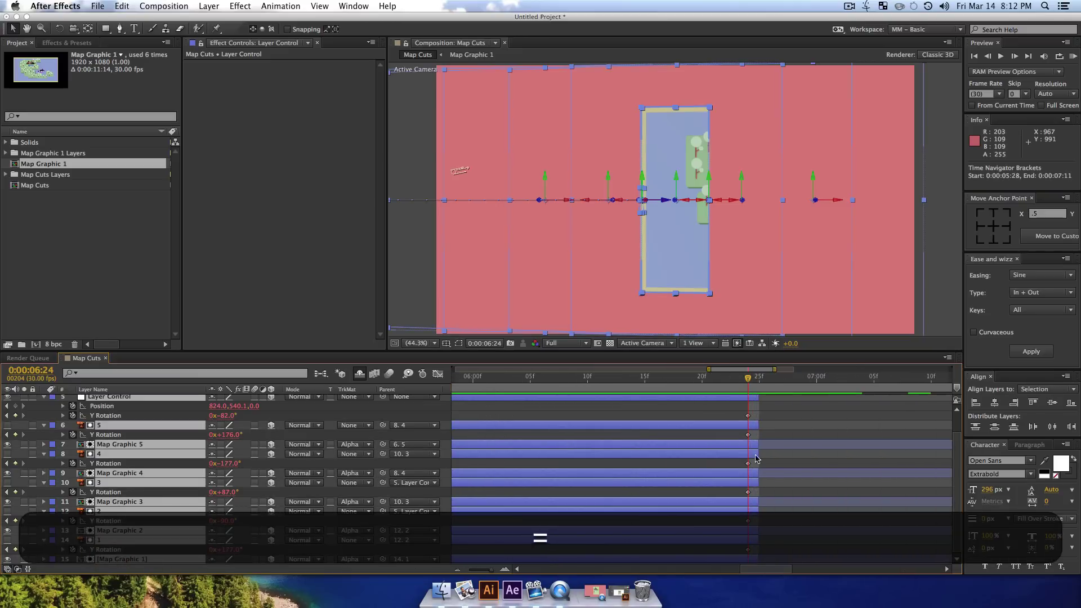
scroll(783, 439, up, 2)
click(767, 409)
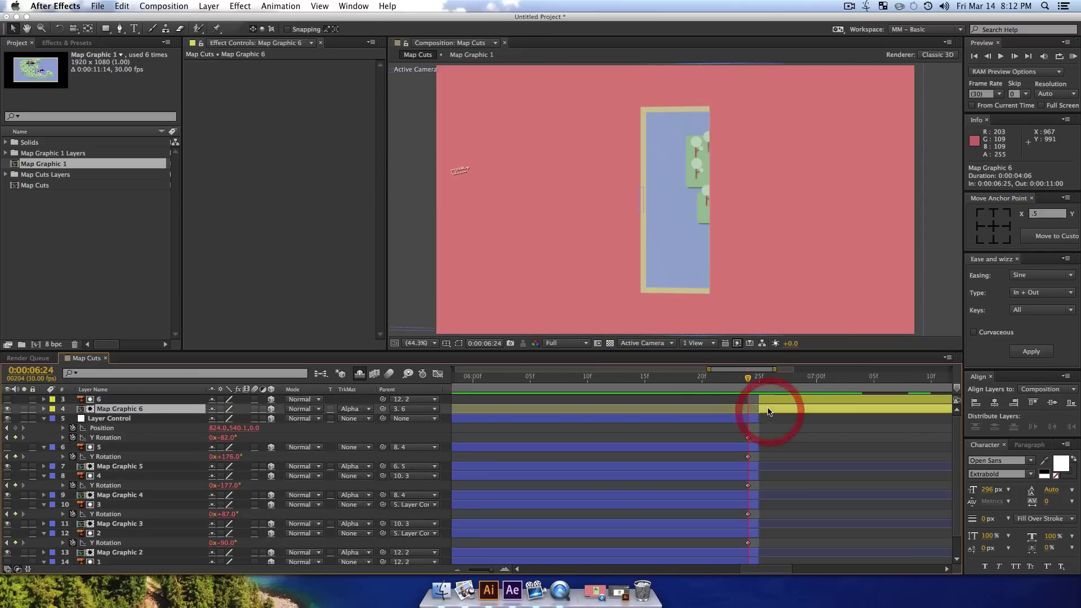
drag(747, 383, 702, 385)
- Collapse the keyframed properties of all layers in the timeline
key(super+a)
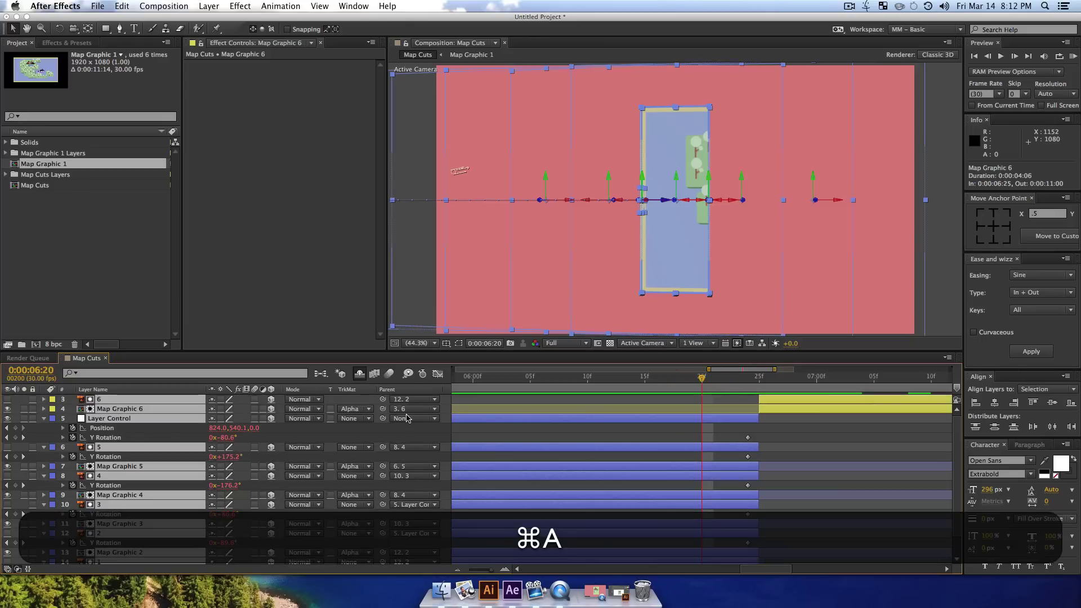
key(u)
key(u)
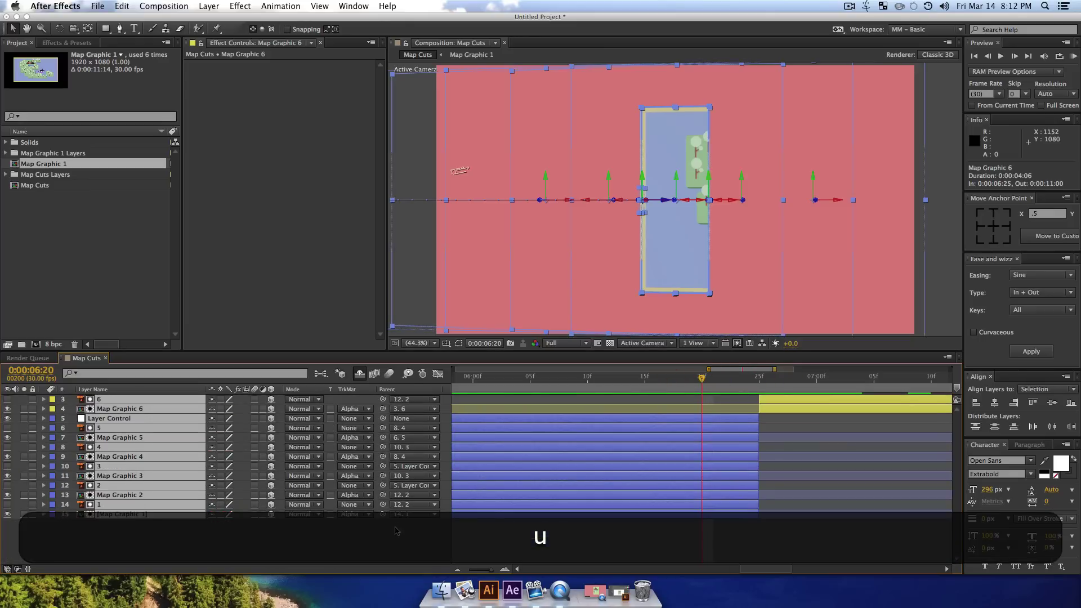
click(394, 551)
- Display the full composition duration in the timeline and extend the end of the work area to about 10.5 seconds
click(768, 384)
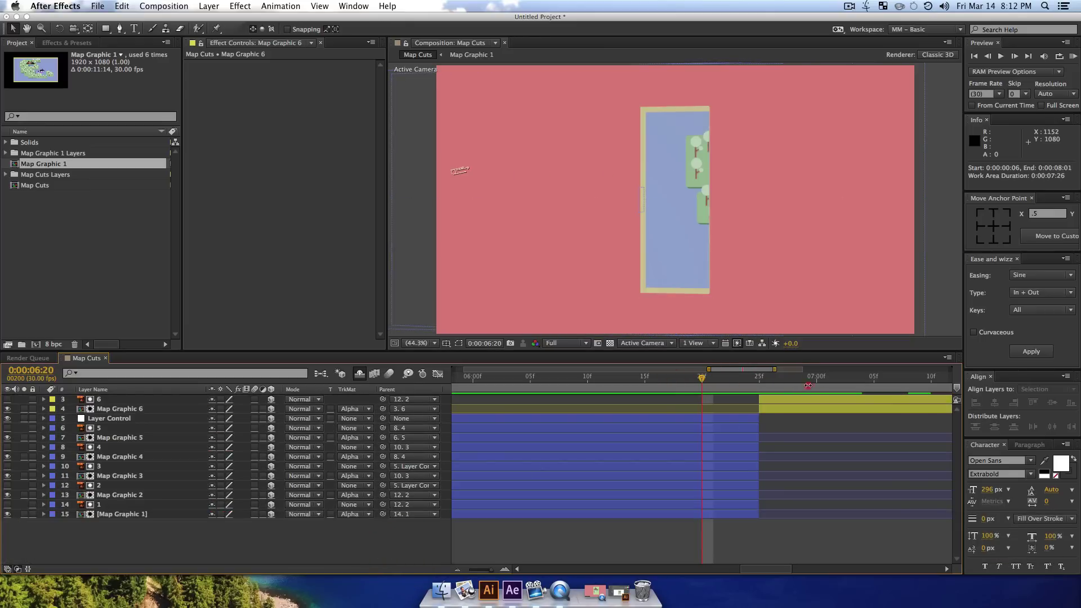
drag(808, 386, 705, 390)
click(460, 570)
click(461, 571)
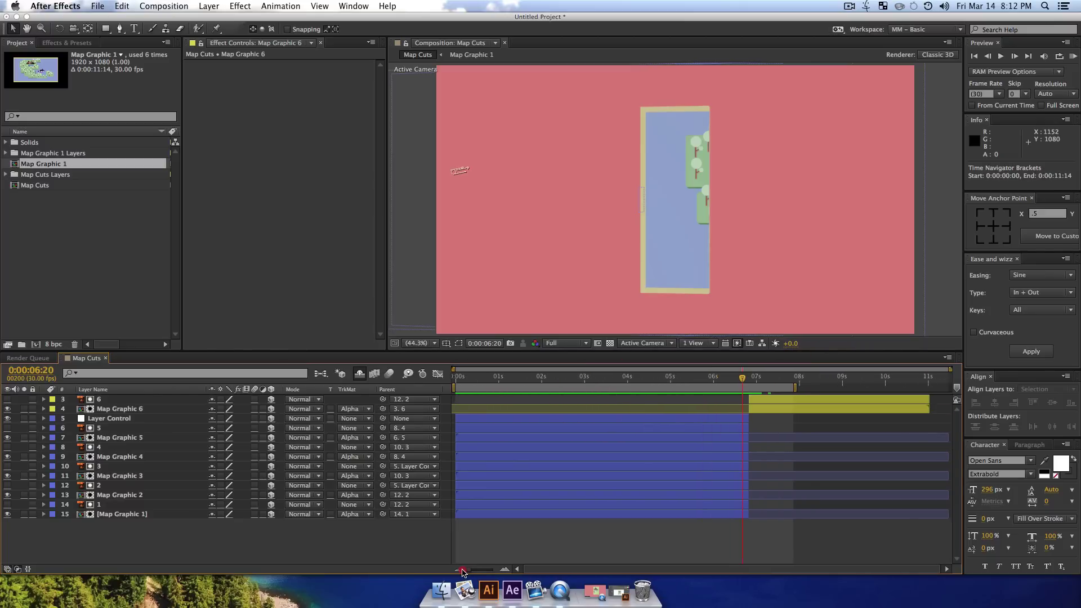
click(400, 537)
drag(799, 389, 909, 388)
- Duplicate panel 6 and Map Graphic 6 while at 0:00:07:02, and reveal the keyframes of the copies
click(771, 380)
mouse_move(780, 383)
mouse_down()
mouse_move(732, 383)
mouse_move(759, 383)
mouse_up()
click(109, 409)
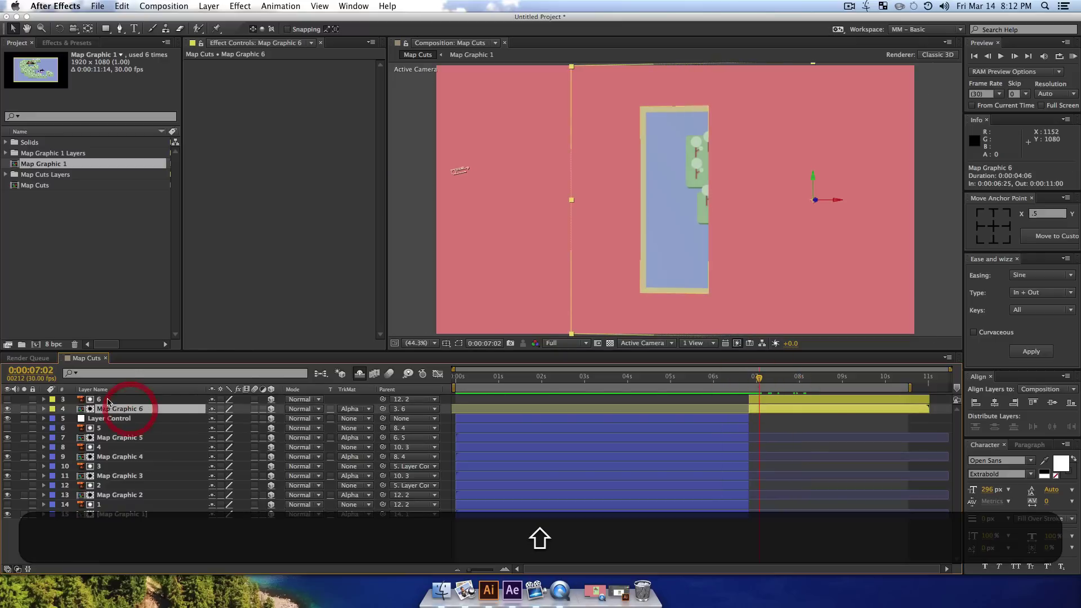
shift+click(101, 399)
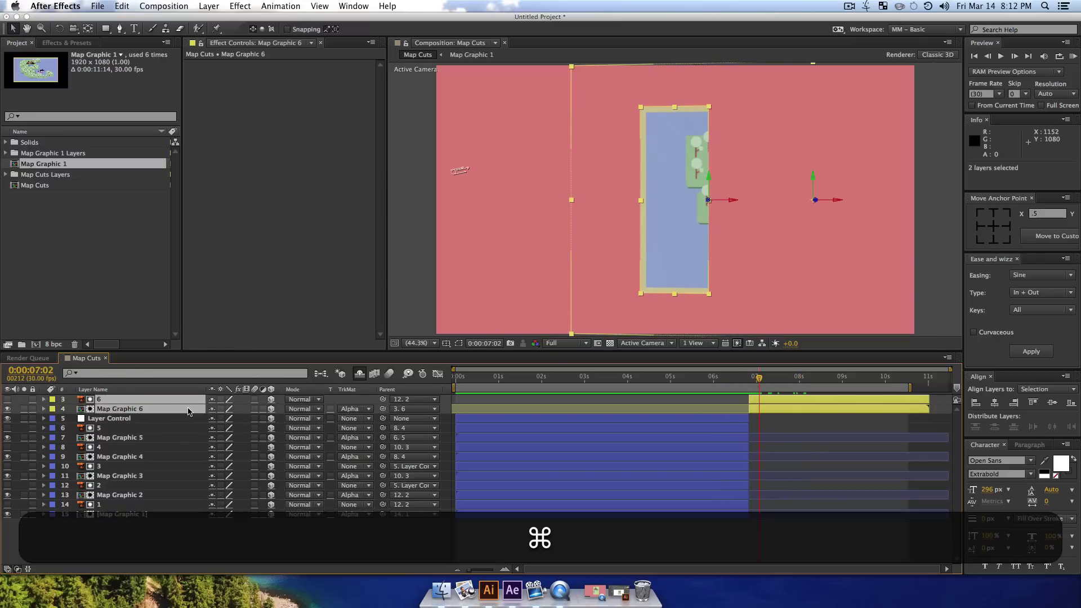
key(super+d)
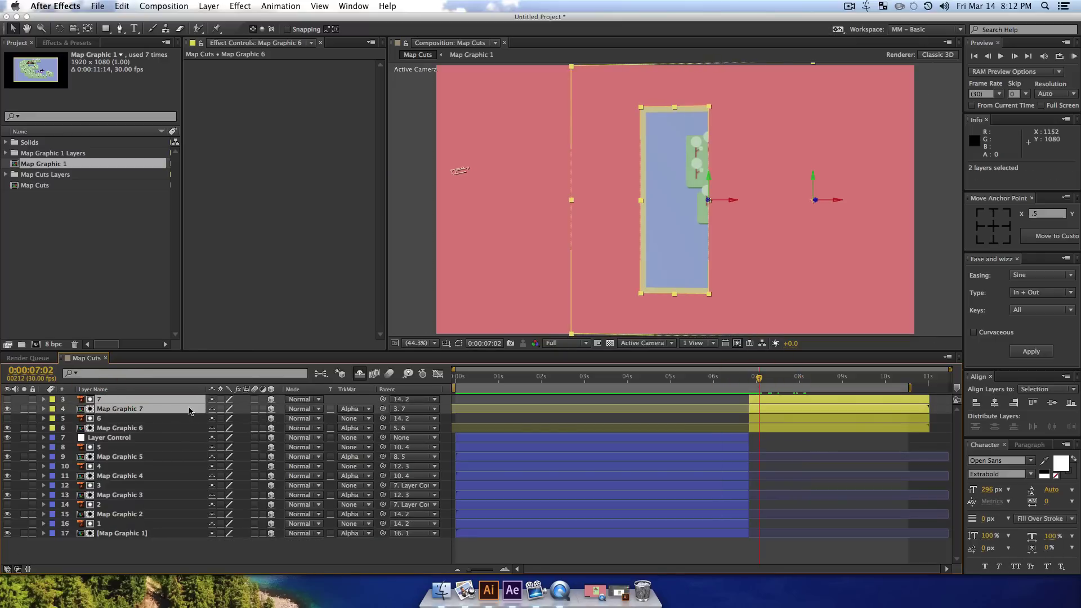
key(u)
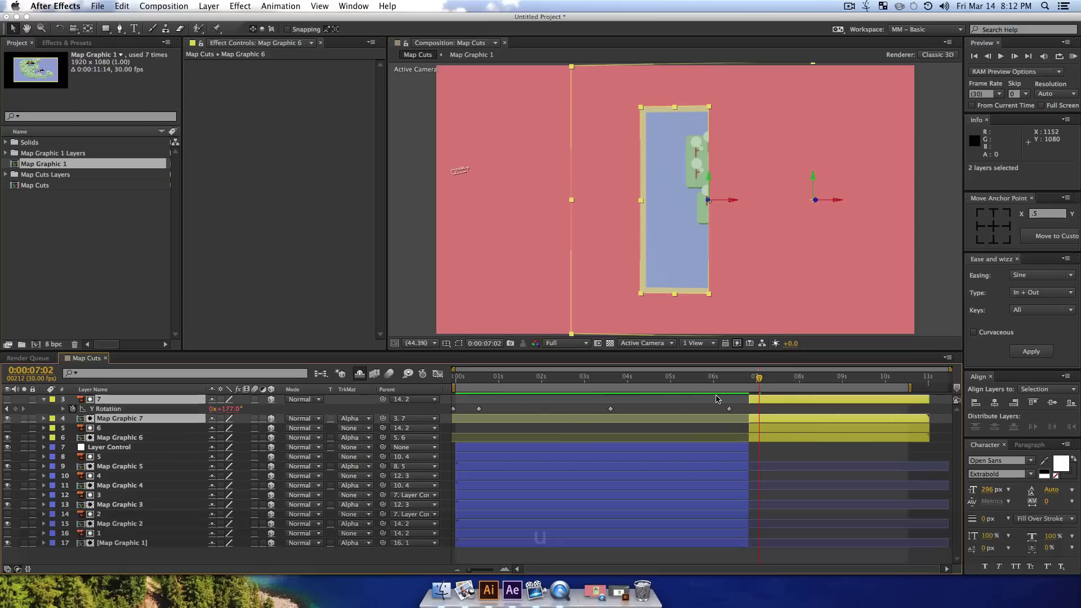
- Remove all Y Rotation keyframes from panel 7 and delete the Map Graphic 7 layer
drag(738, 410, 407, 418)
key(Delete)
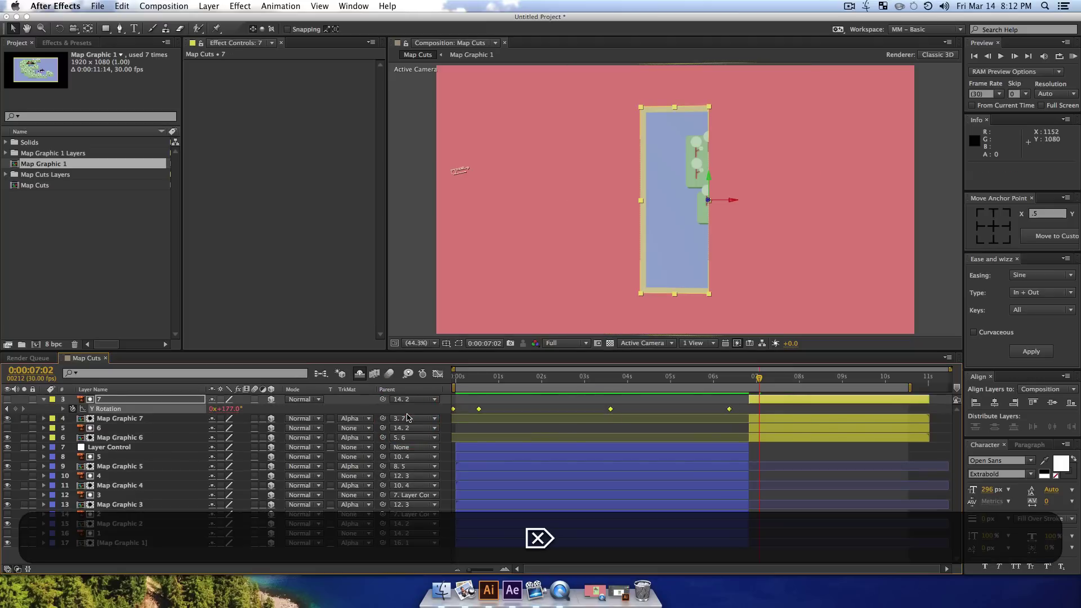
click(126, 418)
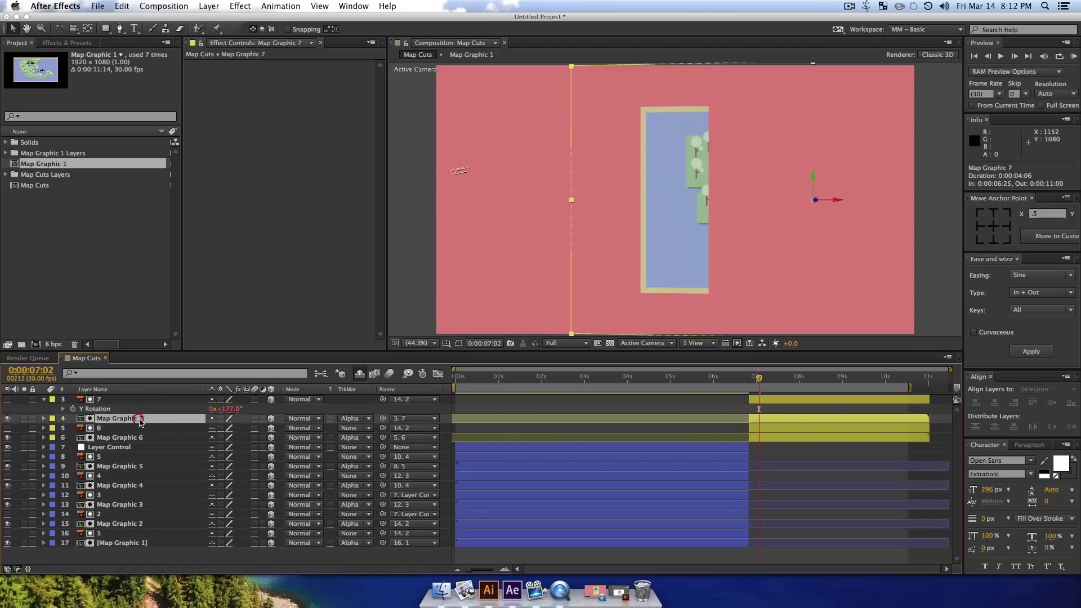
key(Delete)
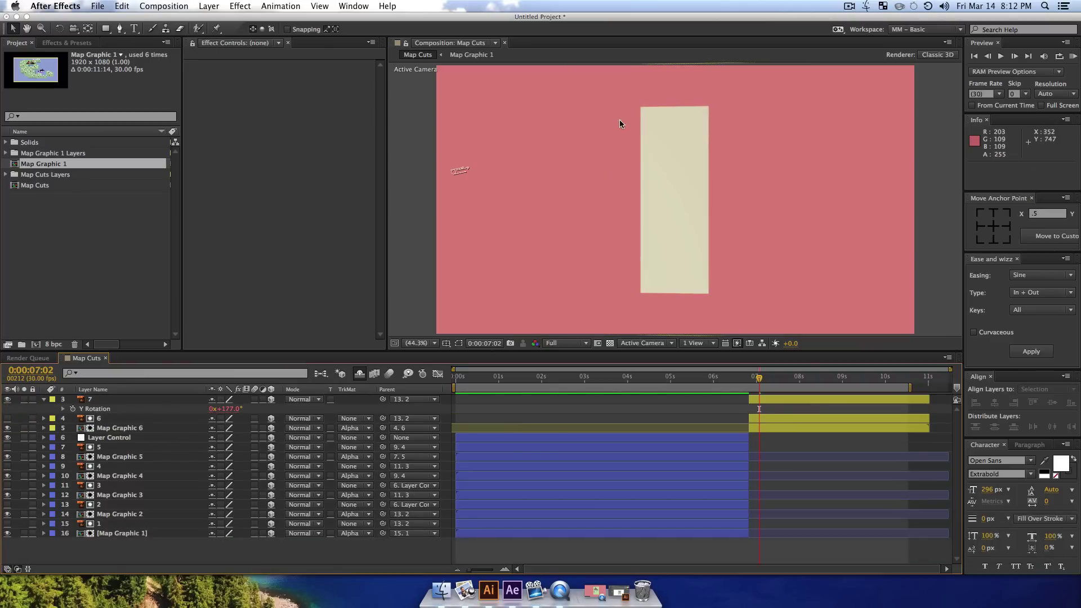
- Import Map Graphics 2.ai from the Desktop as Composition - Retain Layer Sizes
click(44, 222)
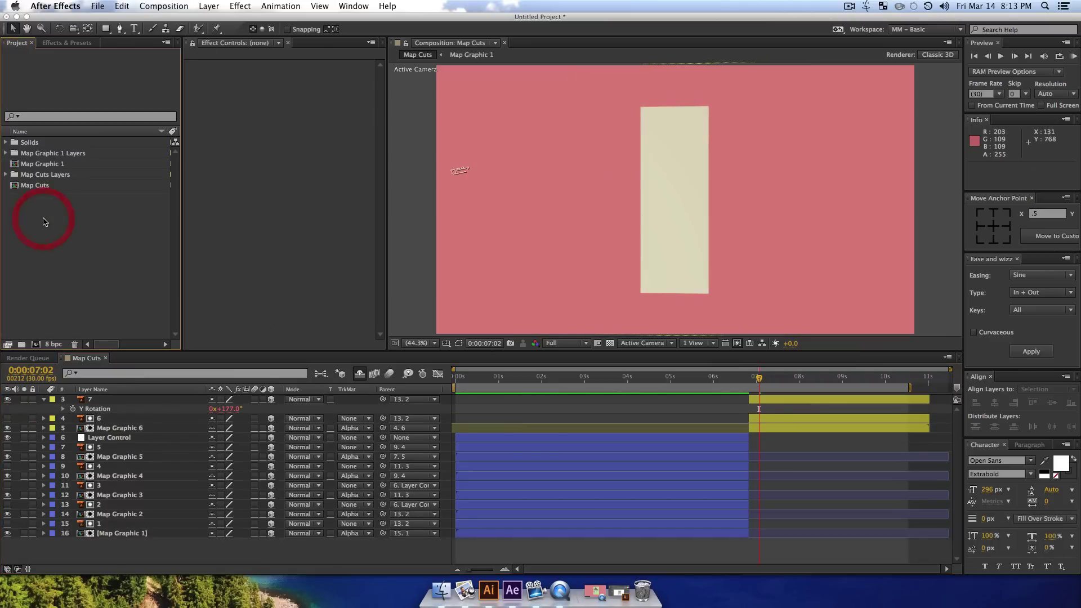
key(super+i)
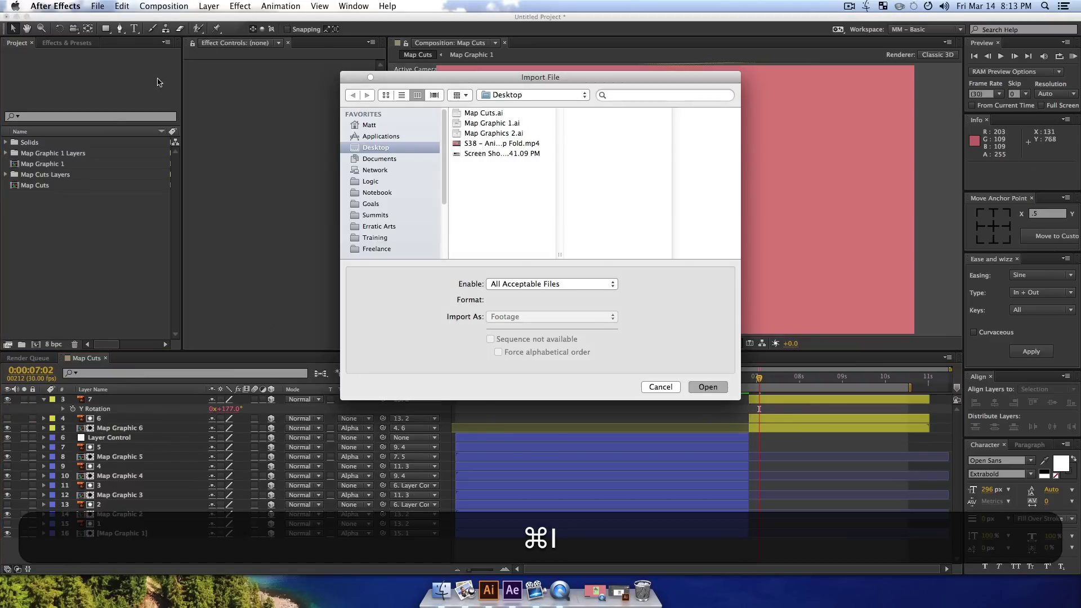
click(499, 143)
click(495, 133)
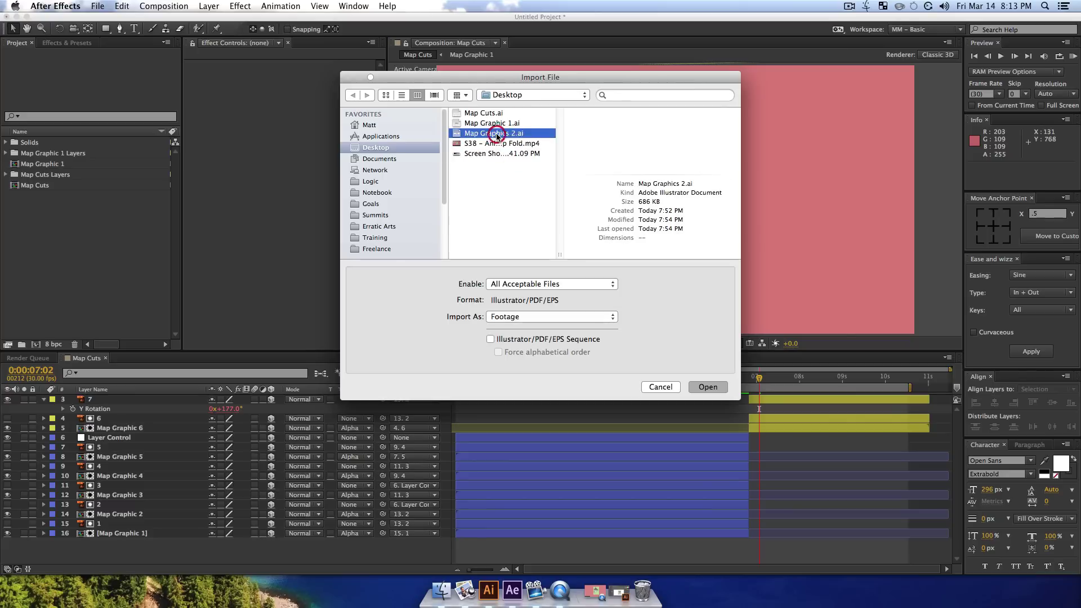
click(549, 318)
click(536, 339)
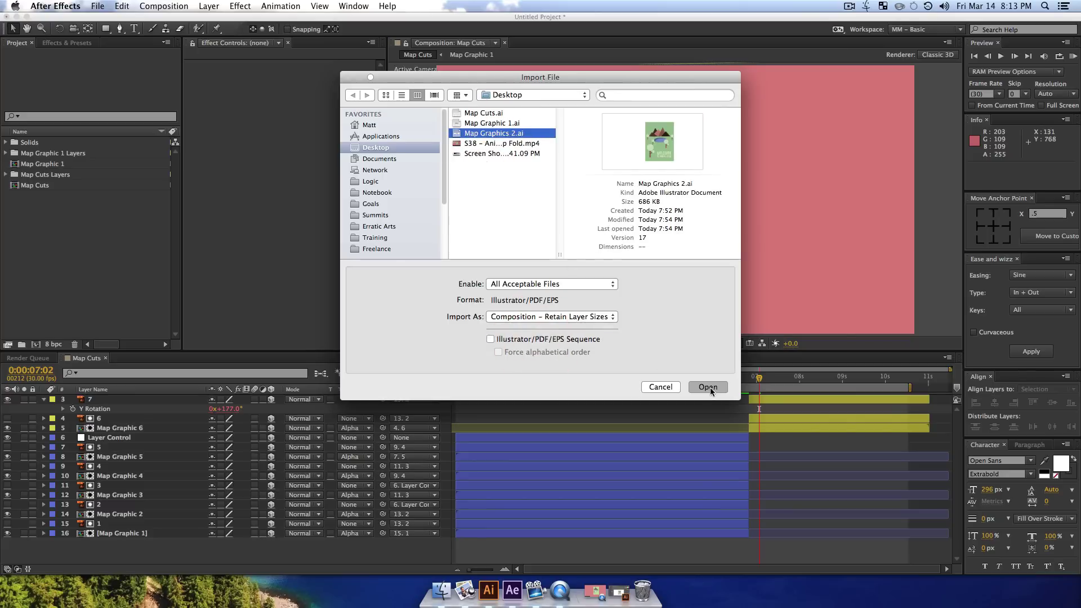
click(708, 387)
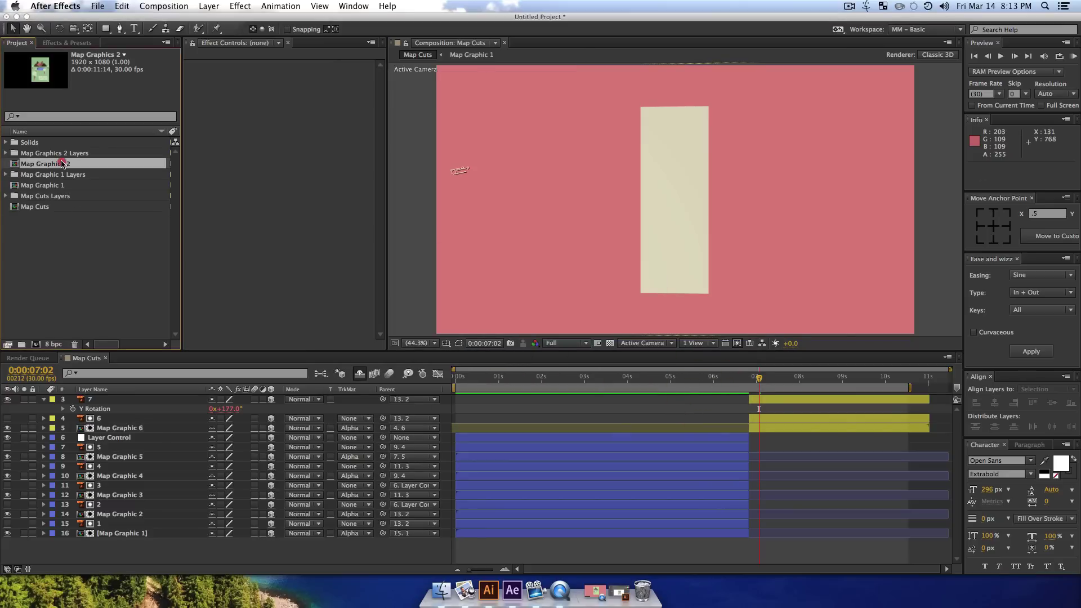
- Place the Map Graphics 2 composition directly beneath panel 7 in the timeline and give it an alpha matte from panel 7
drag(62, 163, 103, 410)
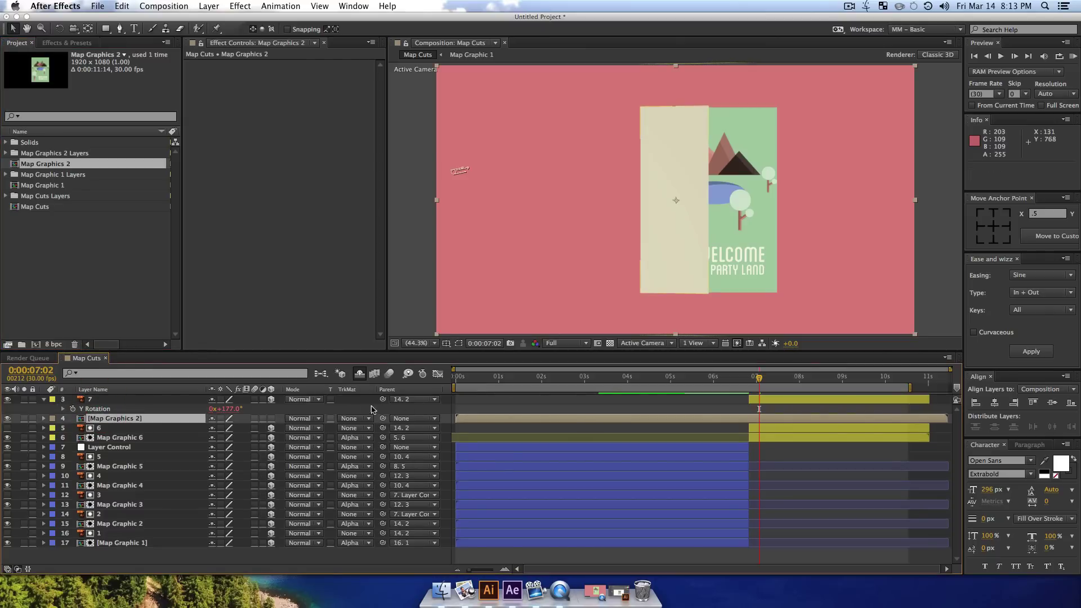
click(342, 420)
click(360, 444)
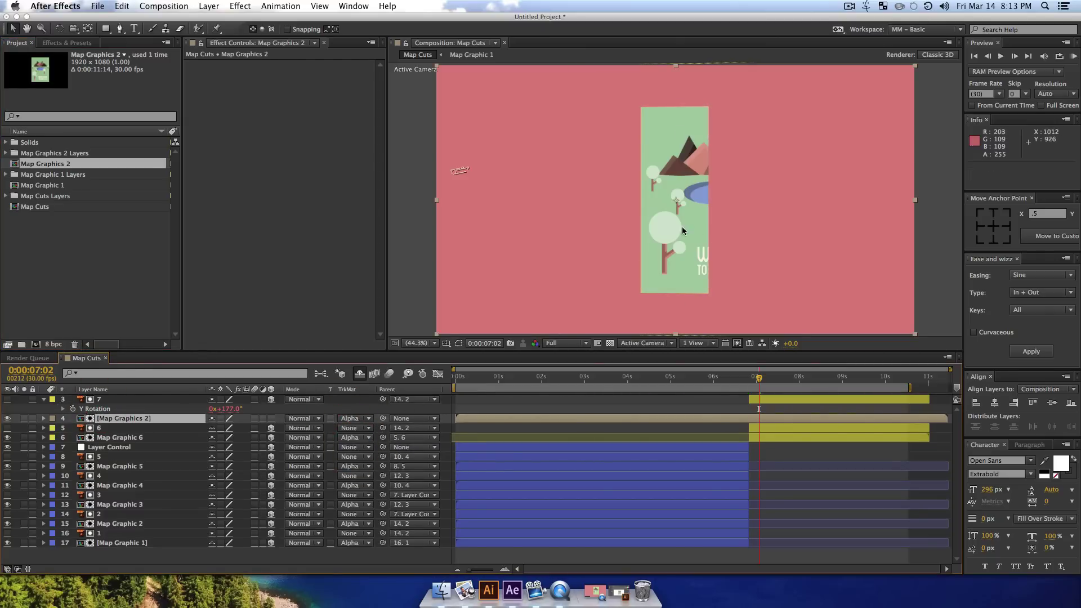
- Trim the start of the Map Graphics 2 layer to panel 7's in point at 0:00:06:25
click(765, 401)
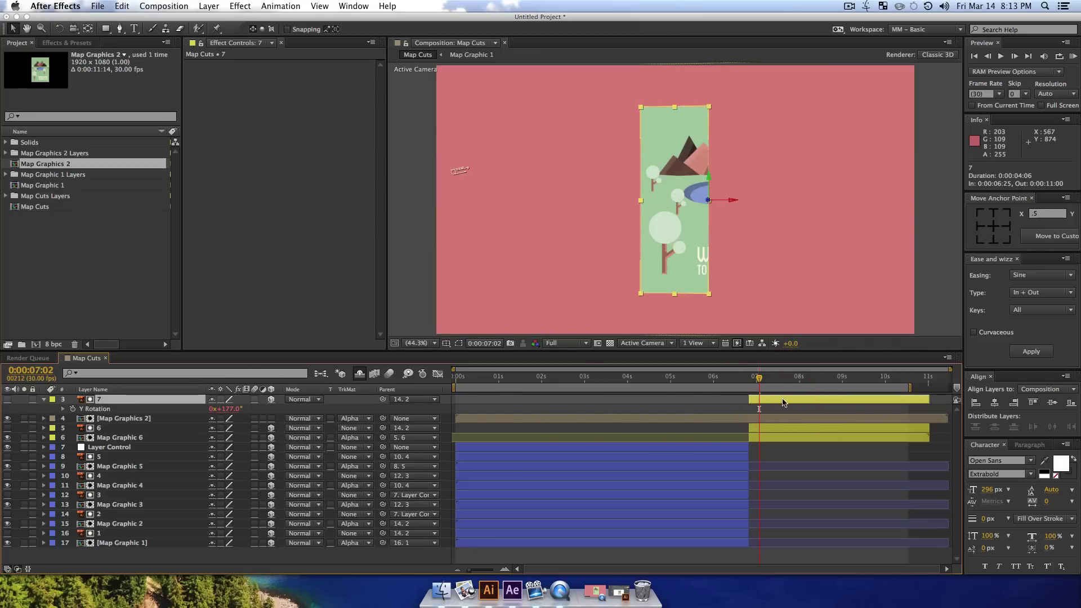
key(i)
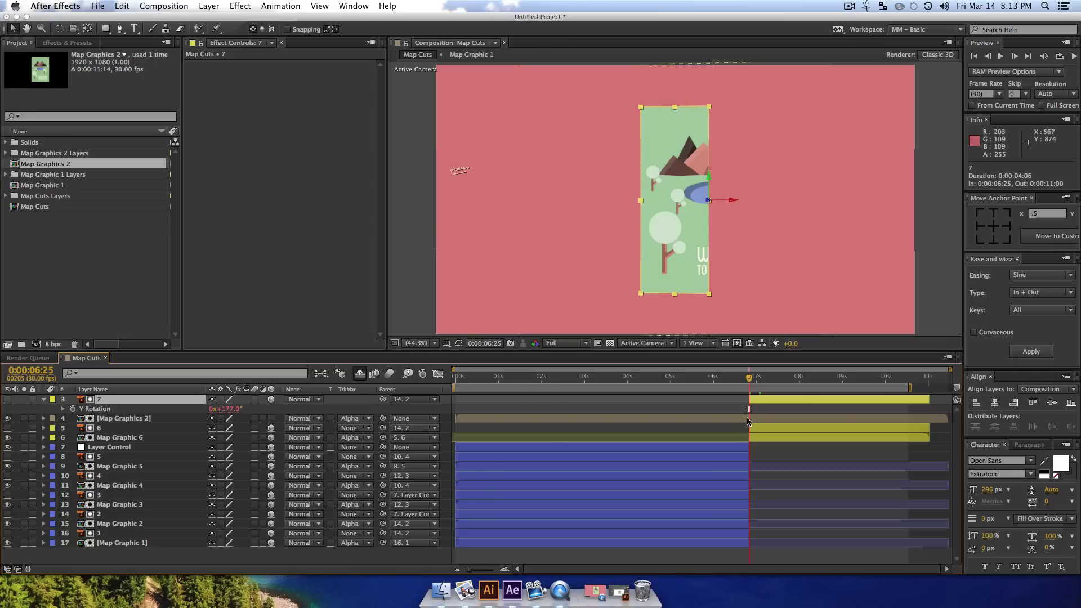
click(717, 421)
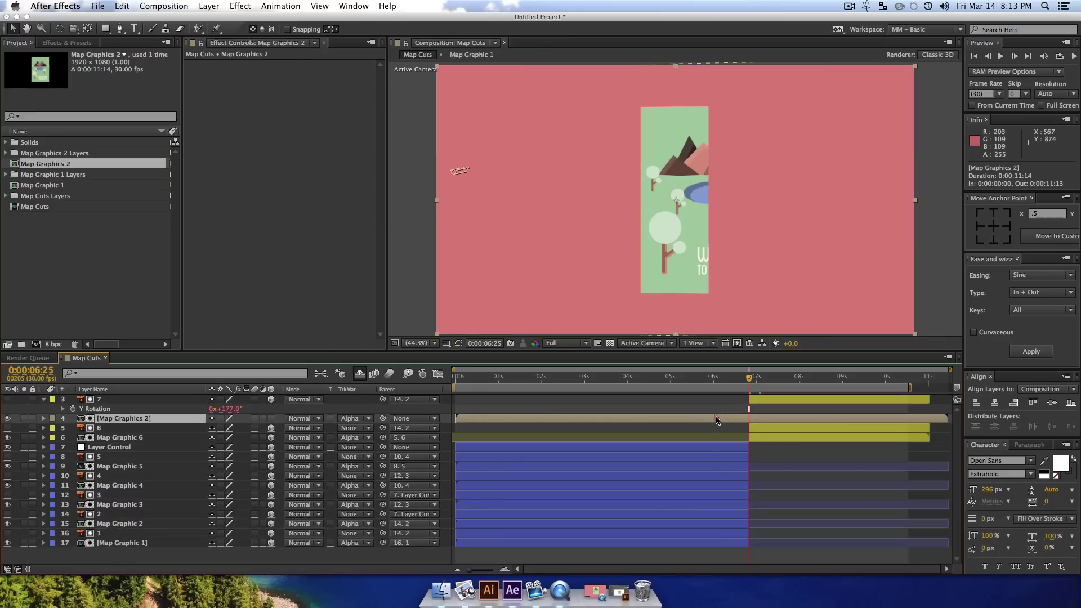
key(alt+bracketleft)
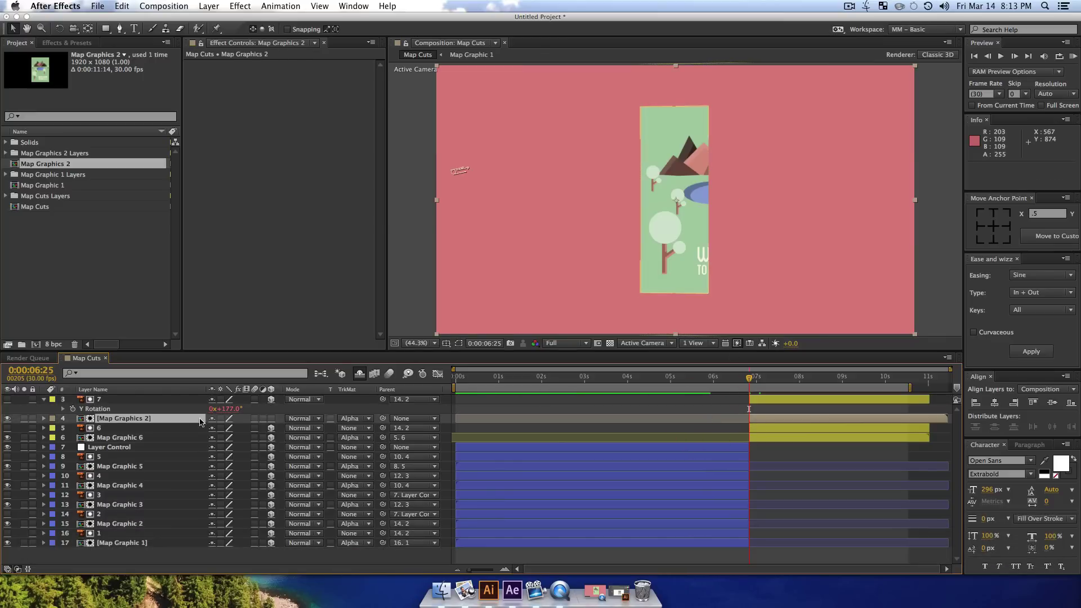
- Make the Map Graphics 2 layer 3D and parent it to panel 7
click(271, 419)
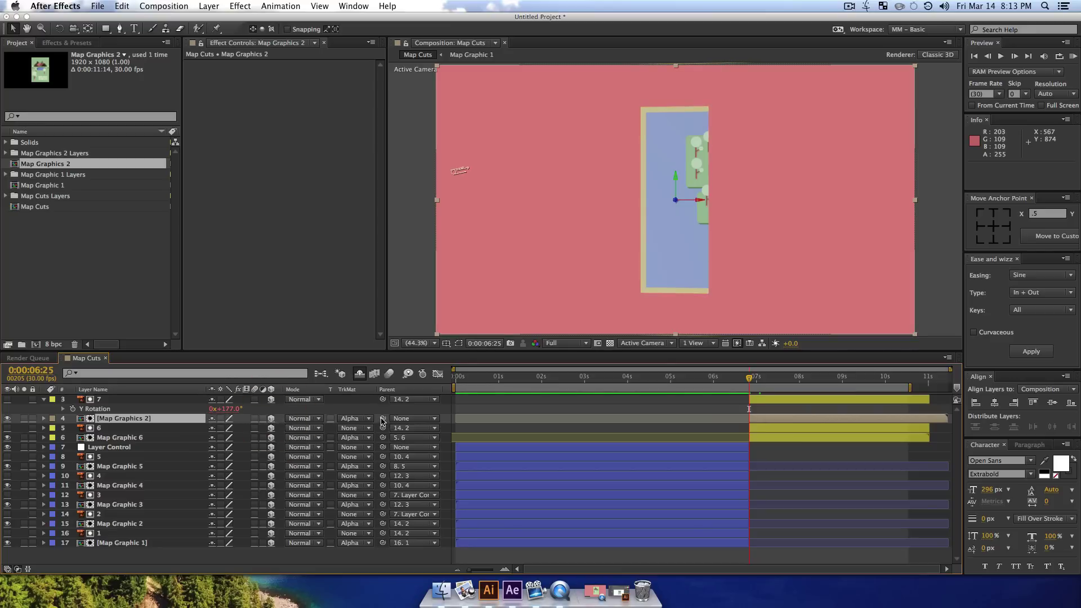
drag(382, 419, 383, 400)
mouse_move(751, 384)
mouse_down()
mouse_move(700, 385)
mouse_move(782, 386)
mouse_move(742, 388)
mouse_move(751, 393)
mouse_up()
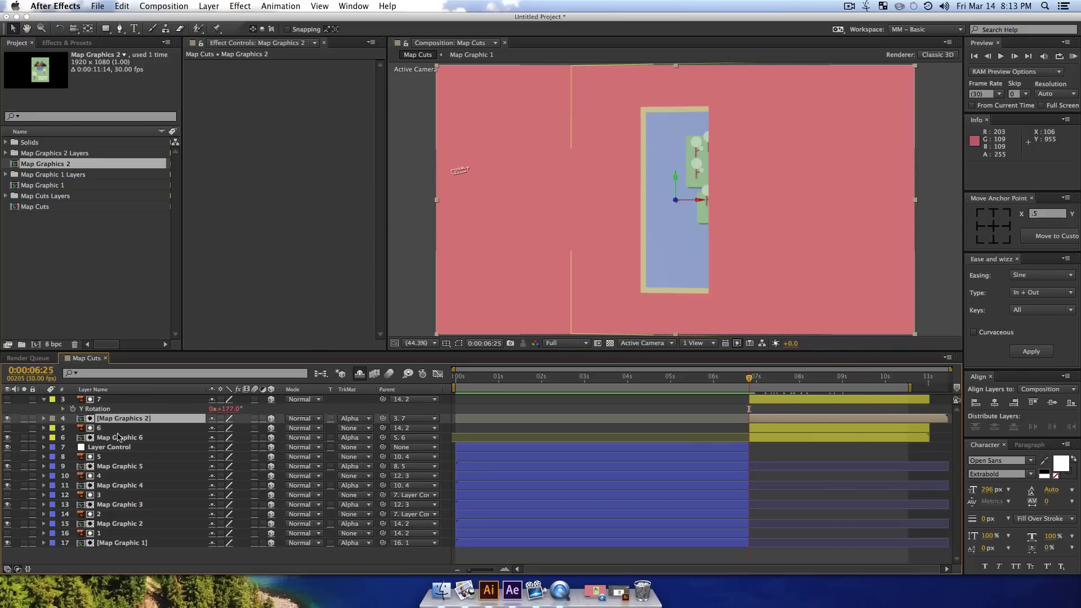
- Change the label colour of panel 6 and Map Graphic 6 to Green, and deselect the layers
click(118, 437)
shift+click(104, 429)
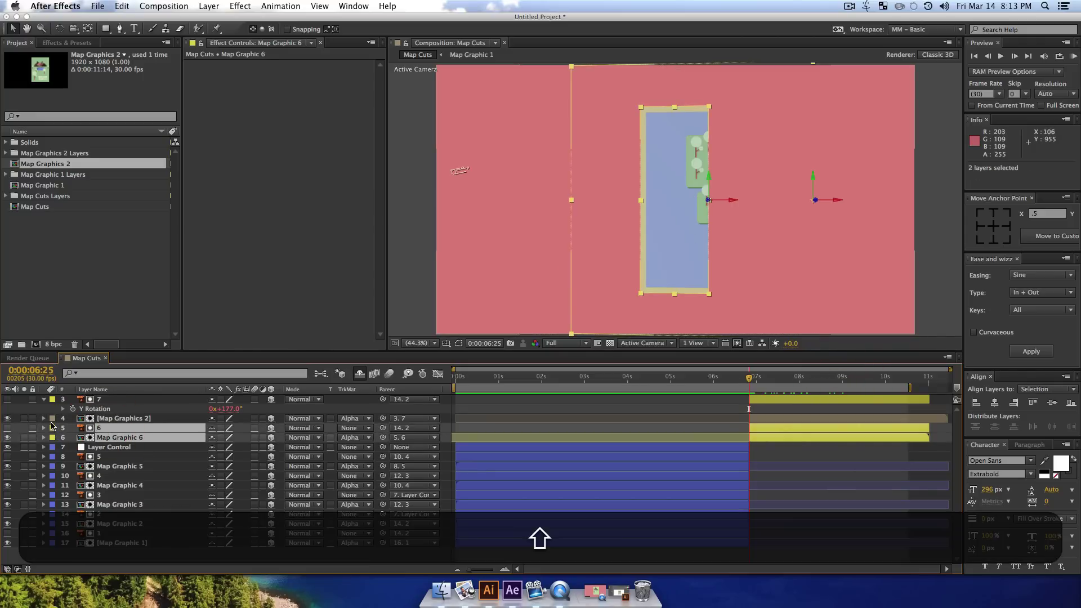
click(52, 428)
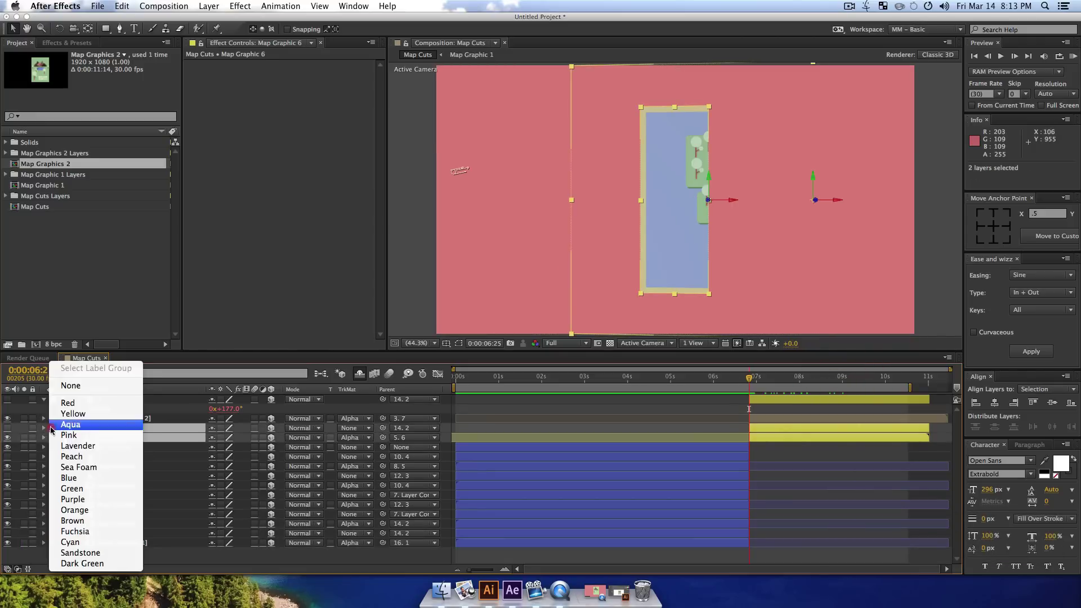
click(82, 489)
key(F2)
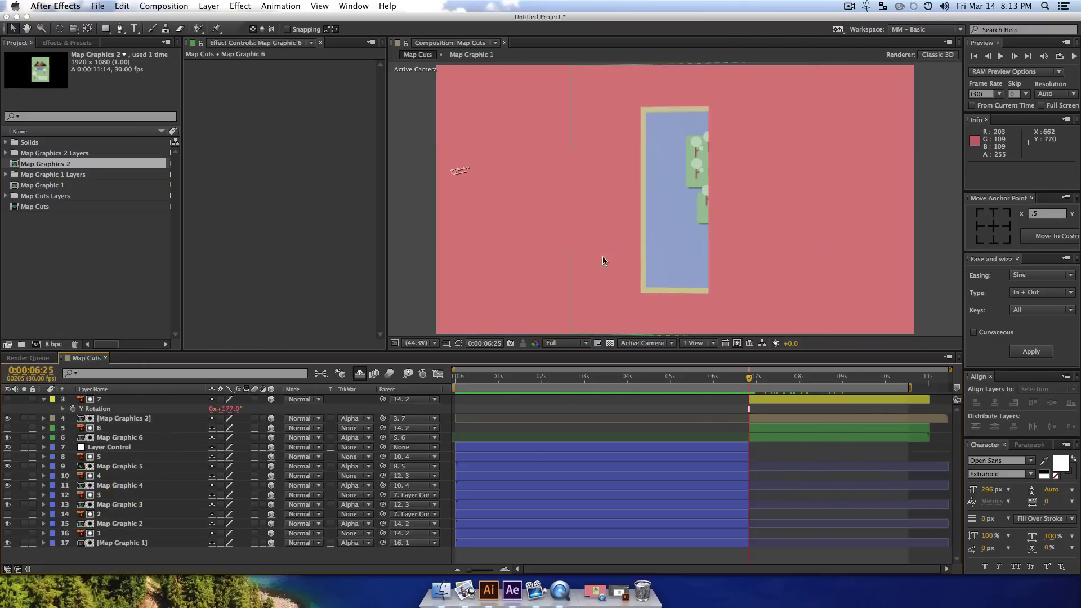
- Add a Y Rotation keyframe to panel 6 at 0:00:06:25 and set its Y Rotation to 0° at 0:00:07:29
click(123, 440)
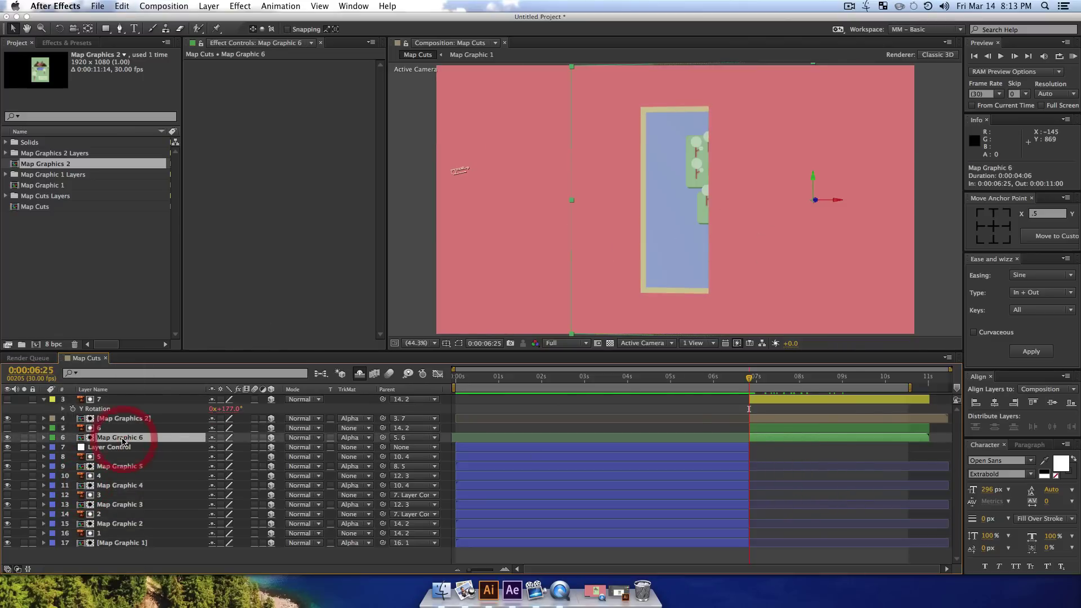
click(108, 430)
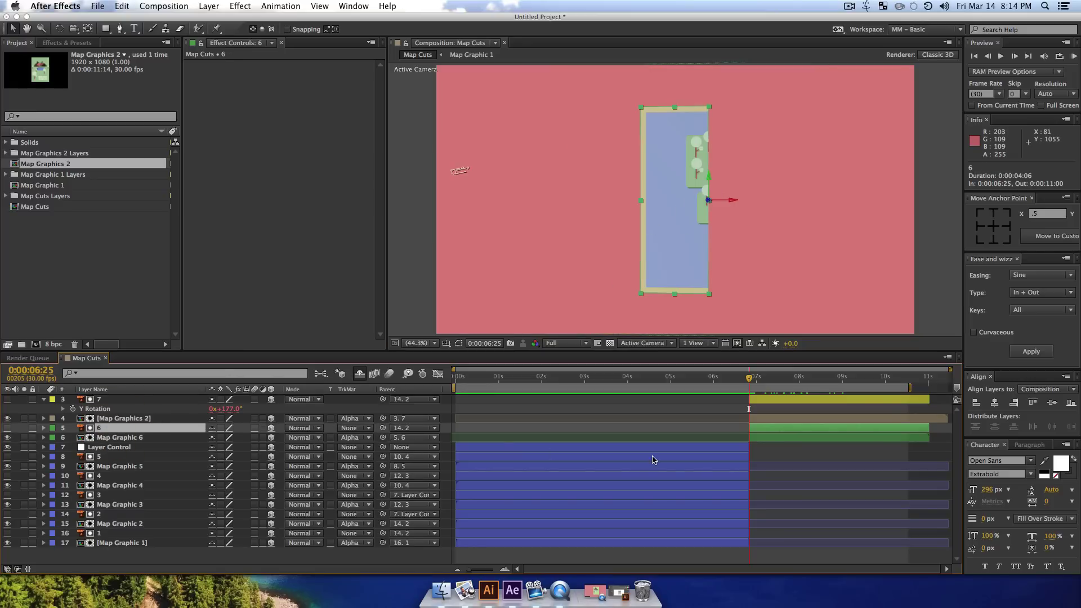
key(r)
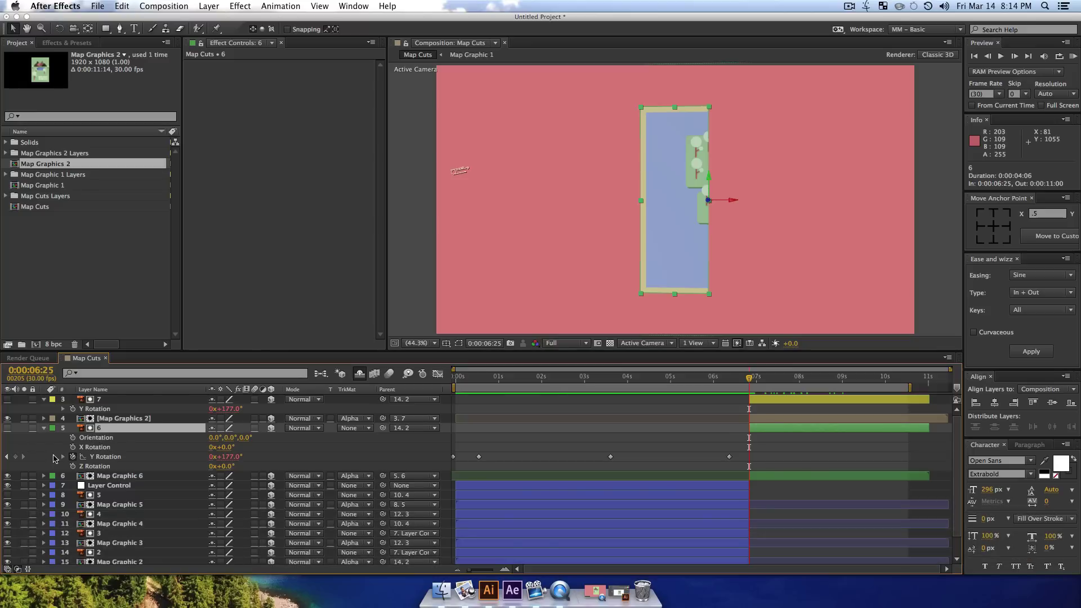
click(16, 457)
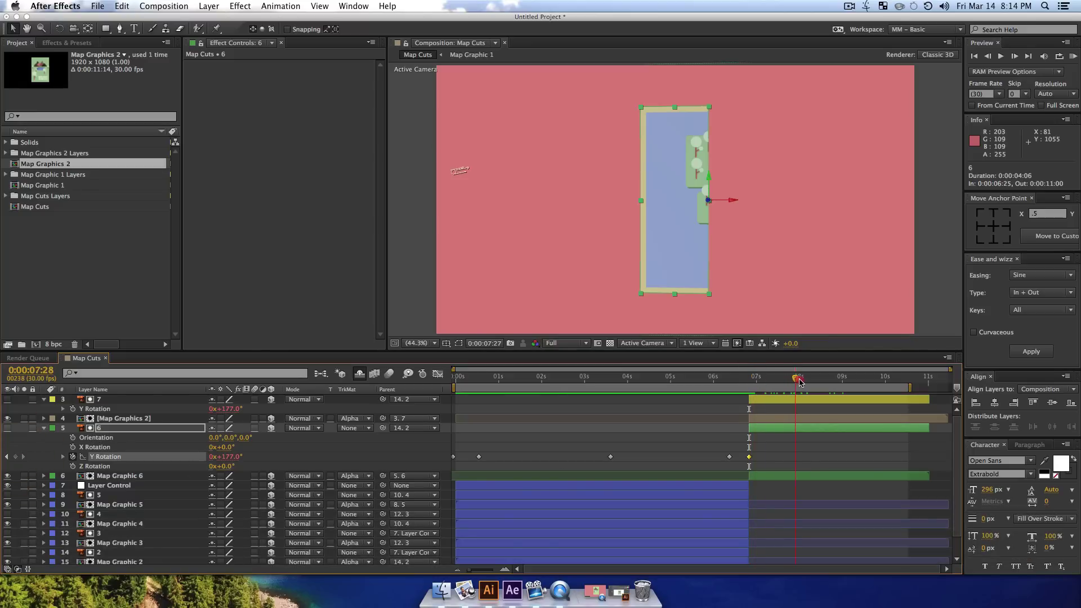
drag(230, 457, 129, 458)
click(226, 456)
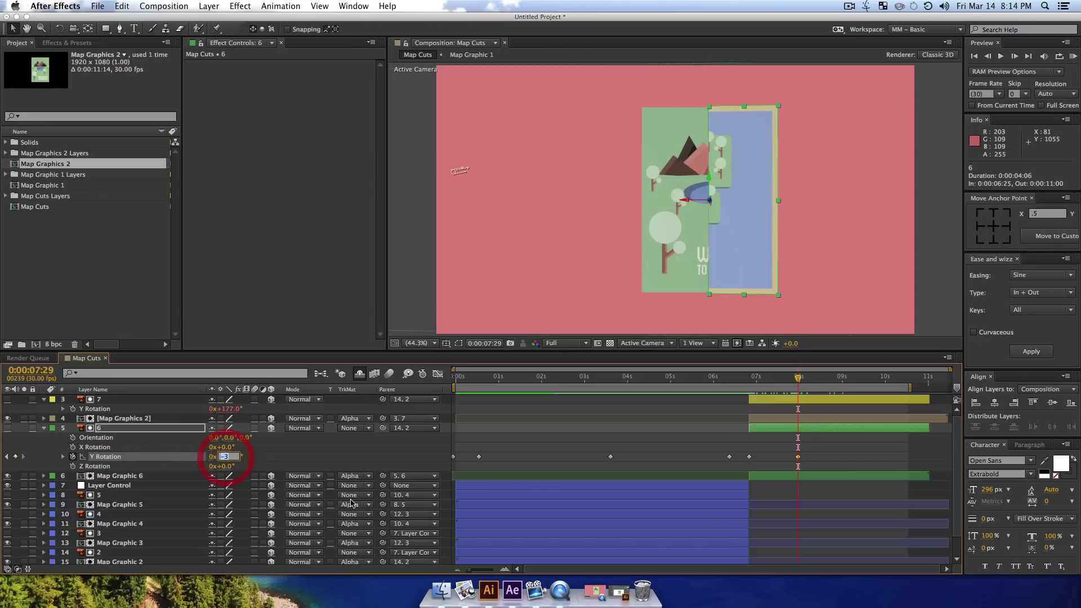
text(0)
key(Return)
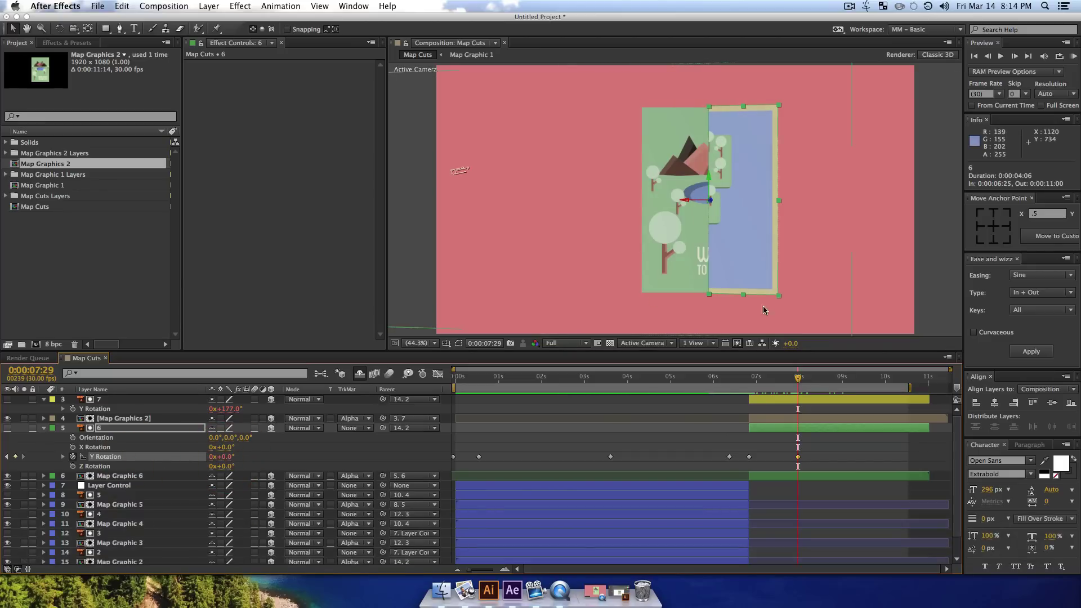
- Set panel 7's Y Rotation to 180°
click(113, 399)
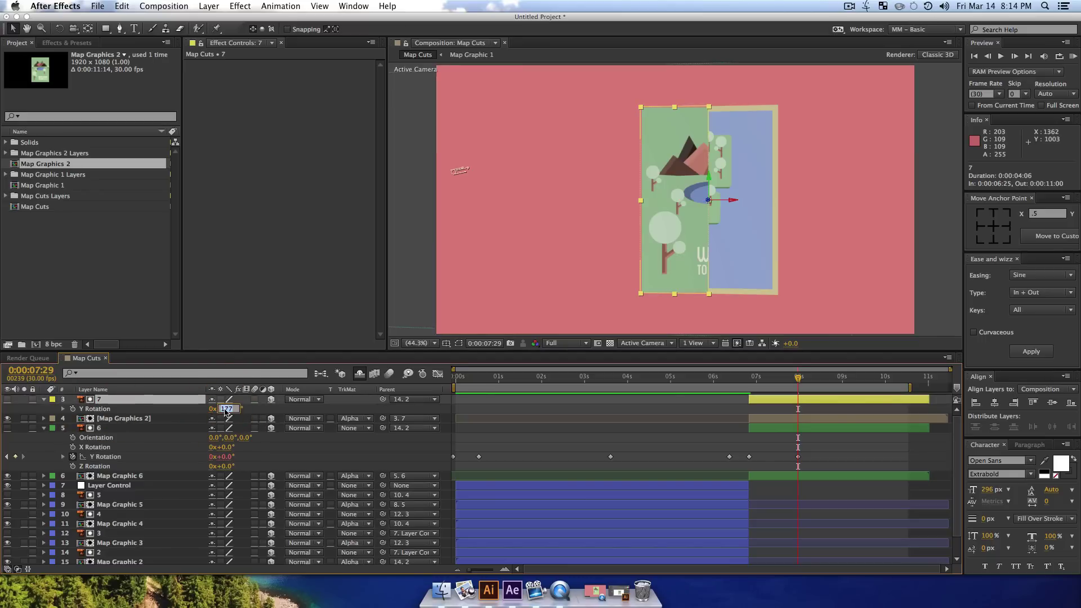
text(180)
key(Return)
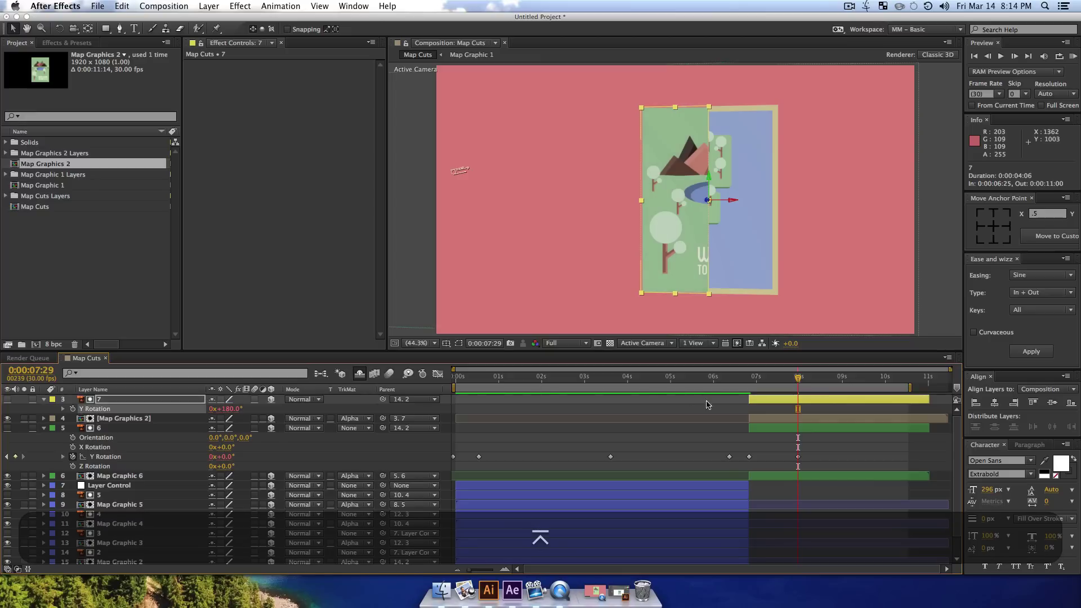
- Examine panel 6's unfolding frame by frame around 0:00:07:12 to find where it turns edge-on to the camera
drag(768, 382, 808, 392)
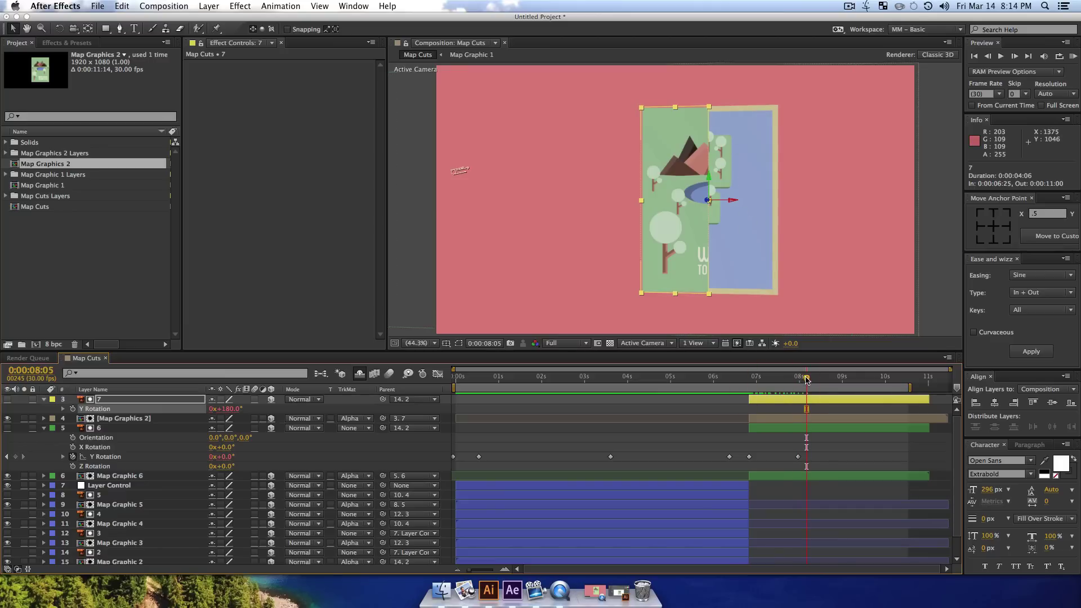
drag(795, 382, 776, 388)
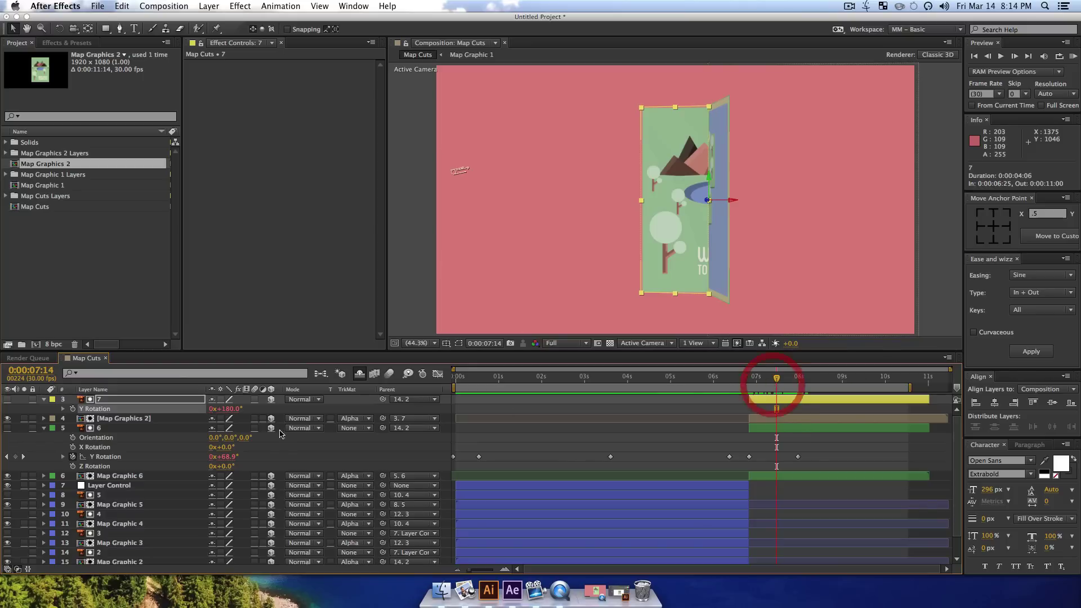
click(774, 383)
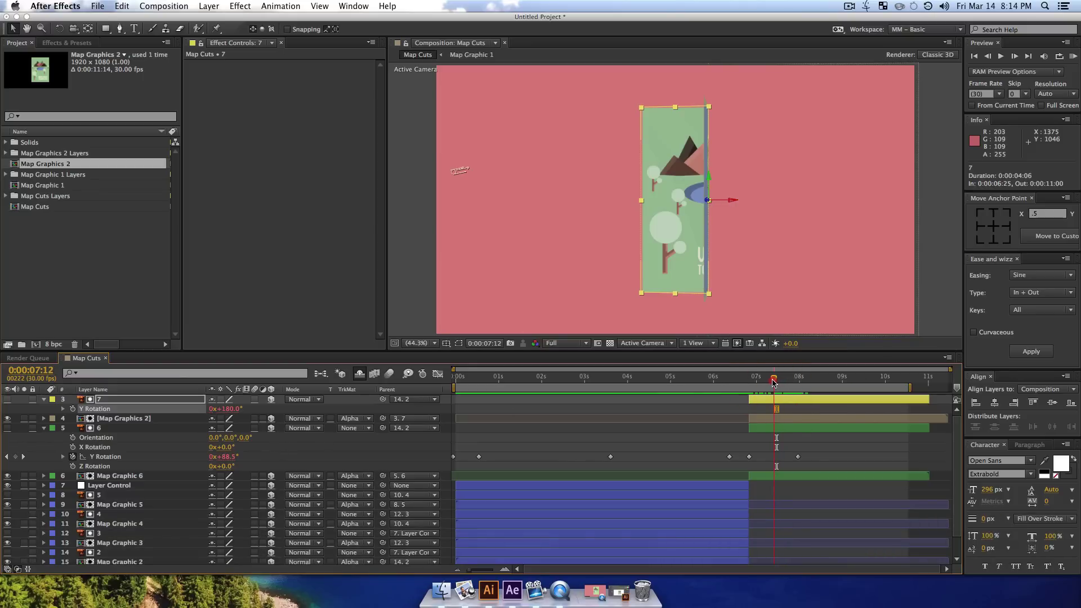
drag(773, 383, 774, 383)
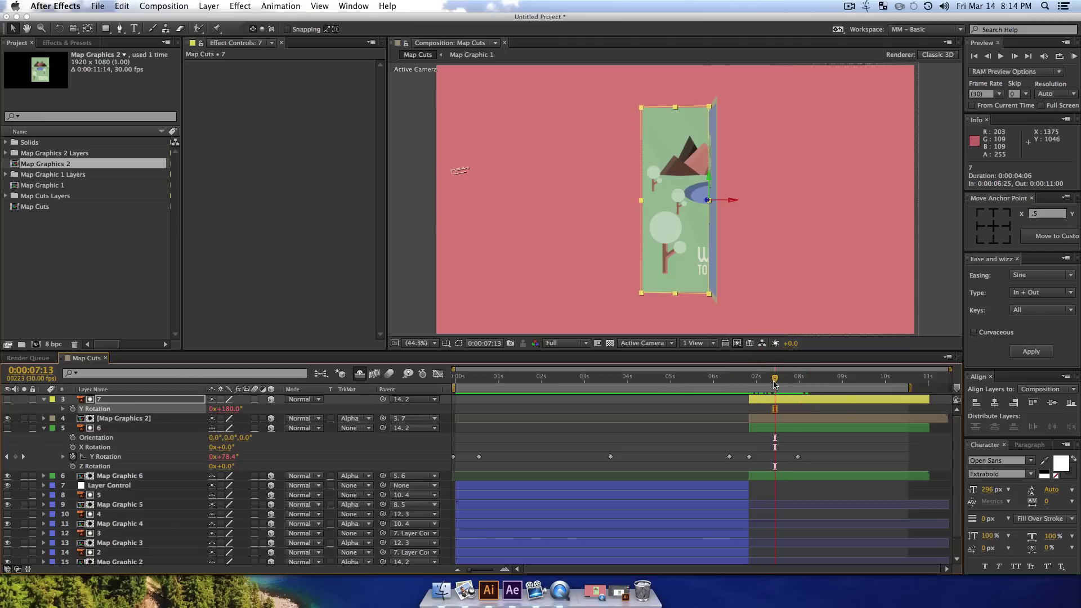
key(Page_Up)
key(Page_Up)
key(Page_Up)
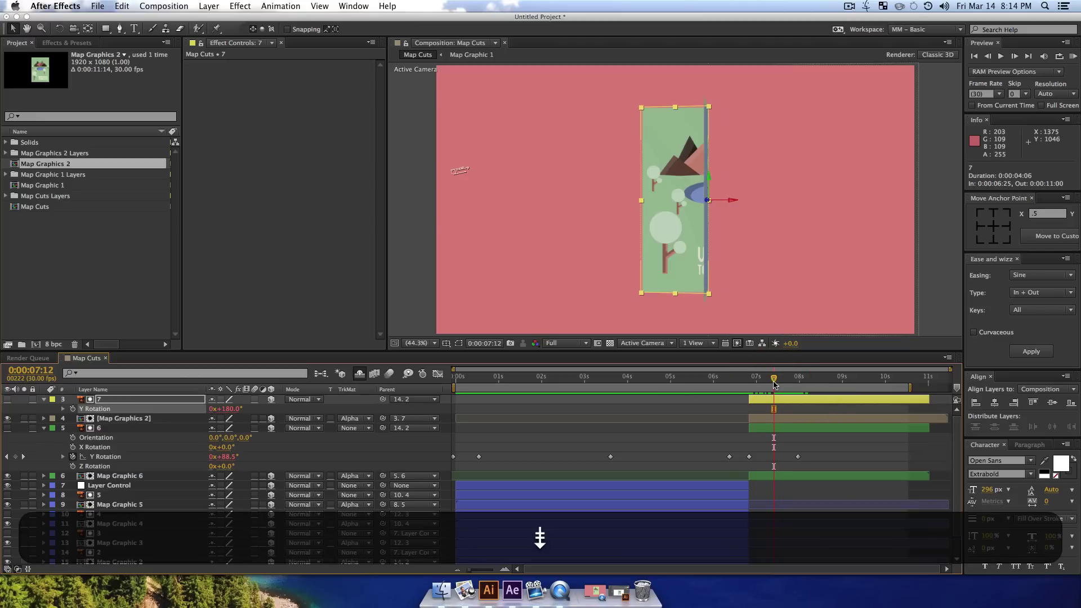
key(Page_Down)
key(equal)
key(equal)
key(equal)
key(equal)
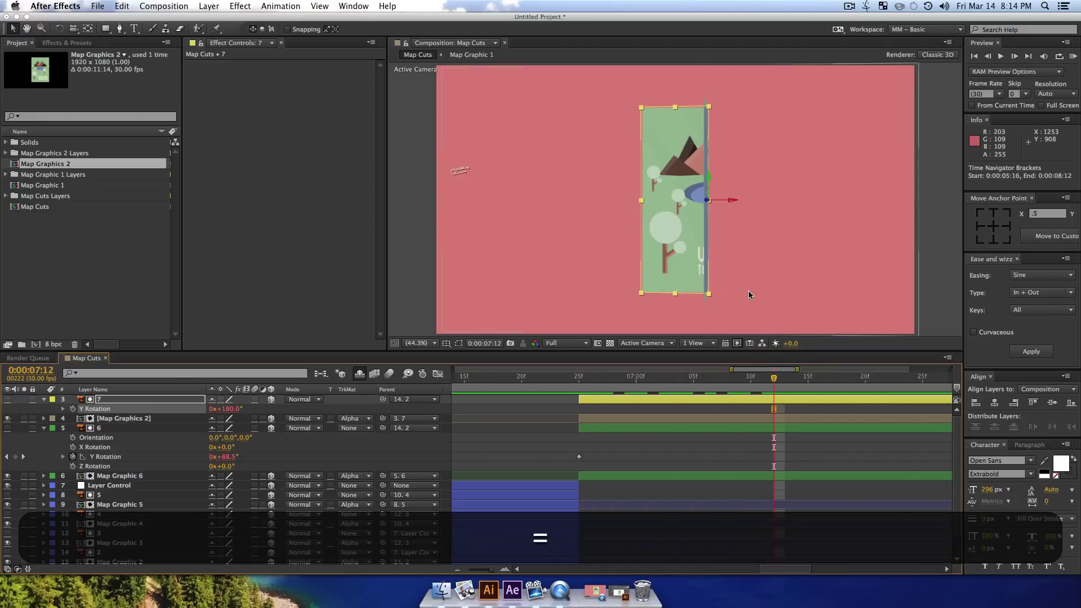
key(Page_Down)
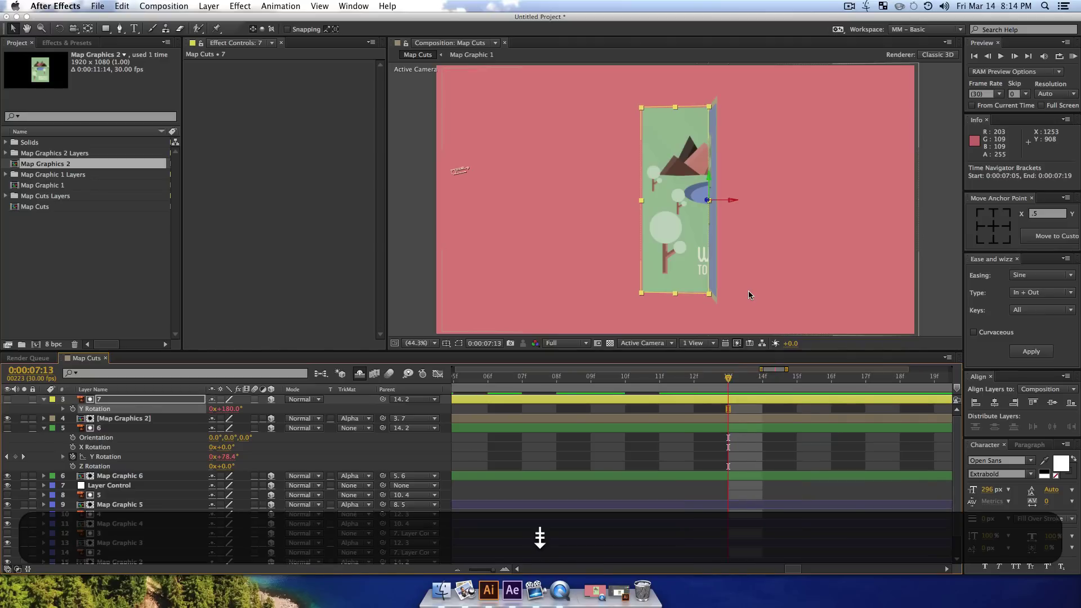
key(Page_Up)
key(Page_Up)
key(Page_Down)
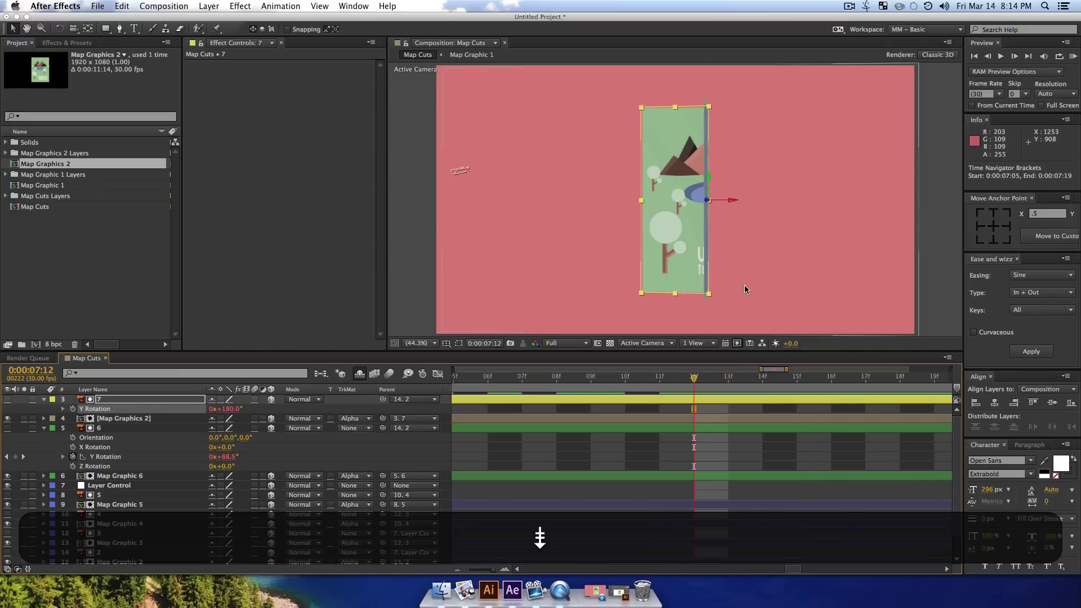
- Trim the ends of panel 6 and Map Graphic 6 to 0:00:07:12, where the panel turns edge-on
click(679, 380)
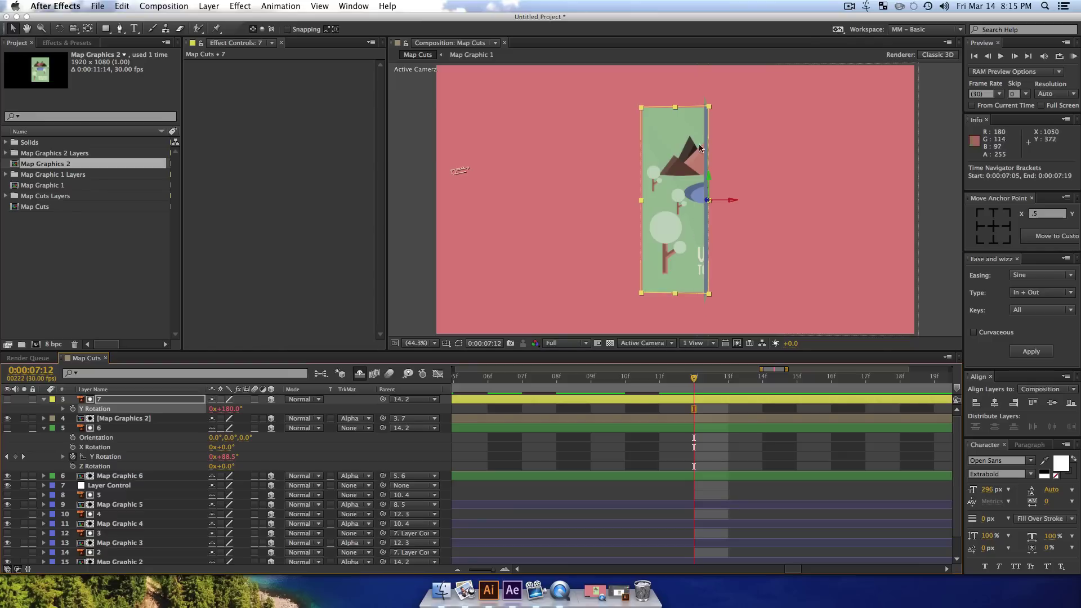
click(125, 428)
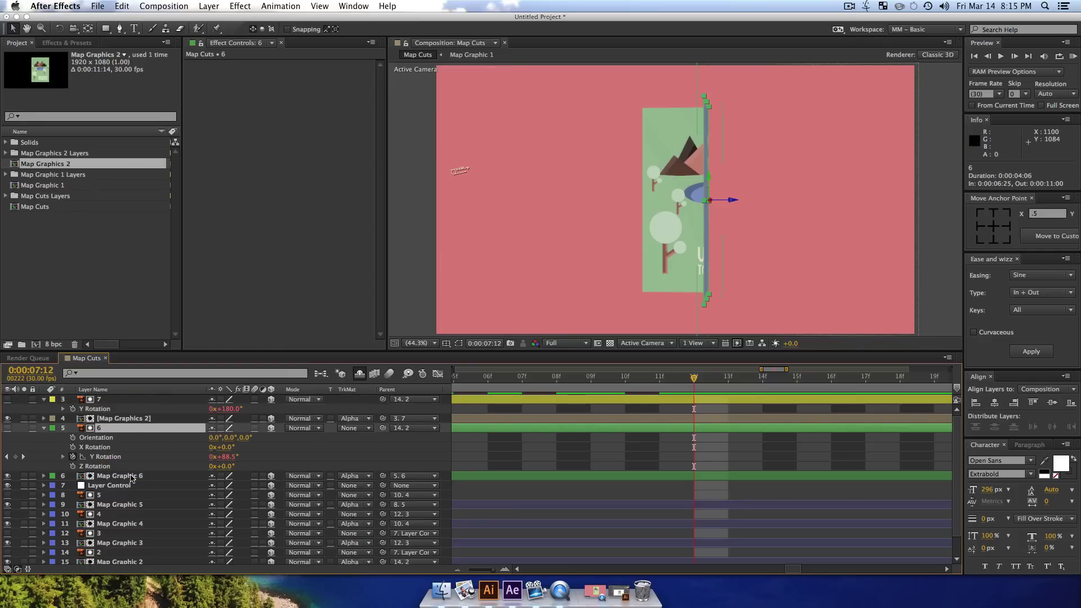
shift+click(130, 477)
key(alt+bracketright)
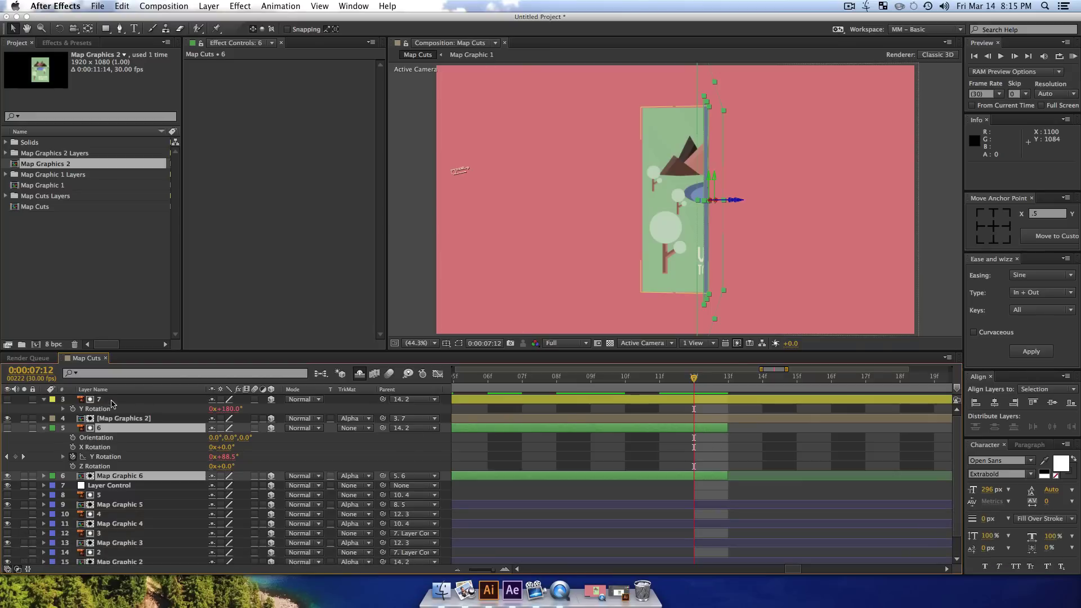
- Duplicate panel 6 and Map Graphic 6, trimming the copies to start at 0:00:07:12 and extending their ends past 0:00:11:00
key(super+d)
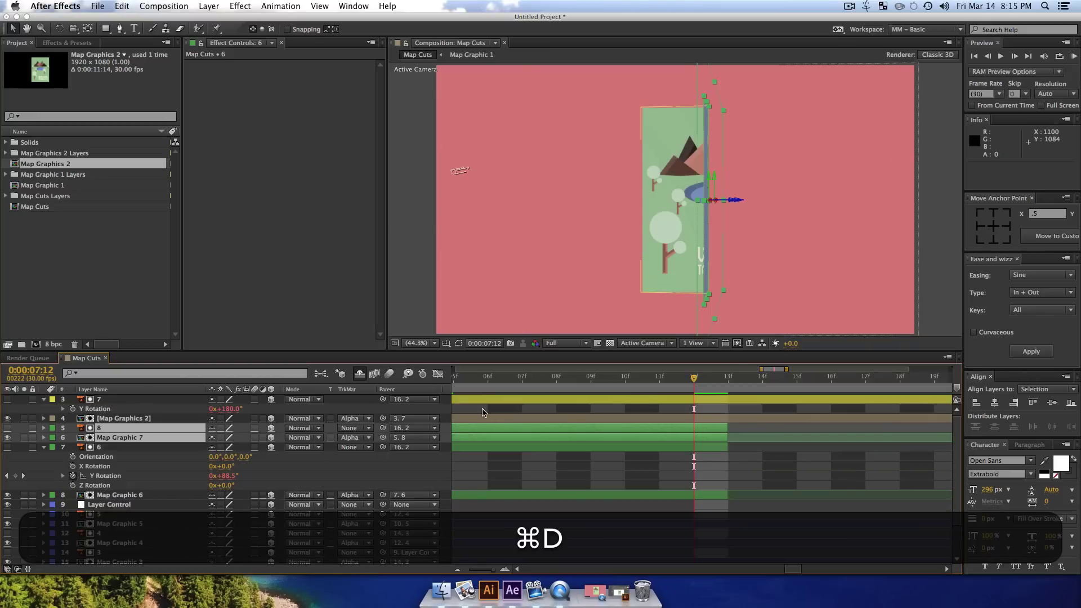
key(alt+bracketleft)
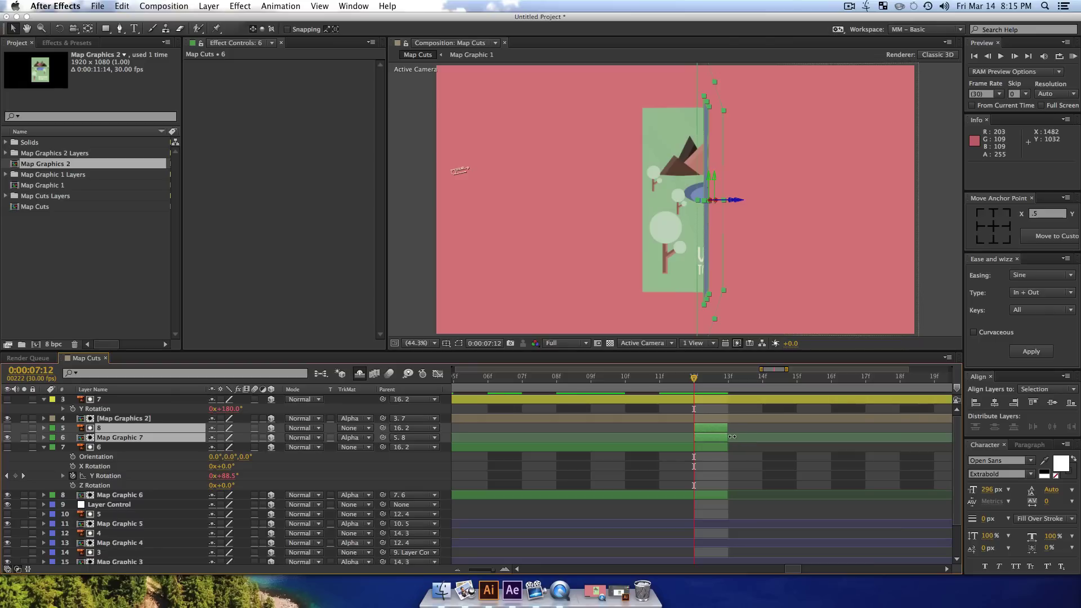
drag(731, 437, 501, 437)
drag(487, 570, 471, 572)
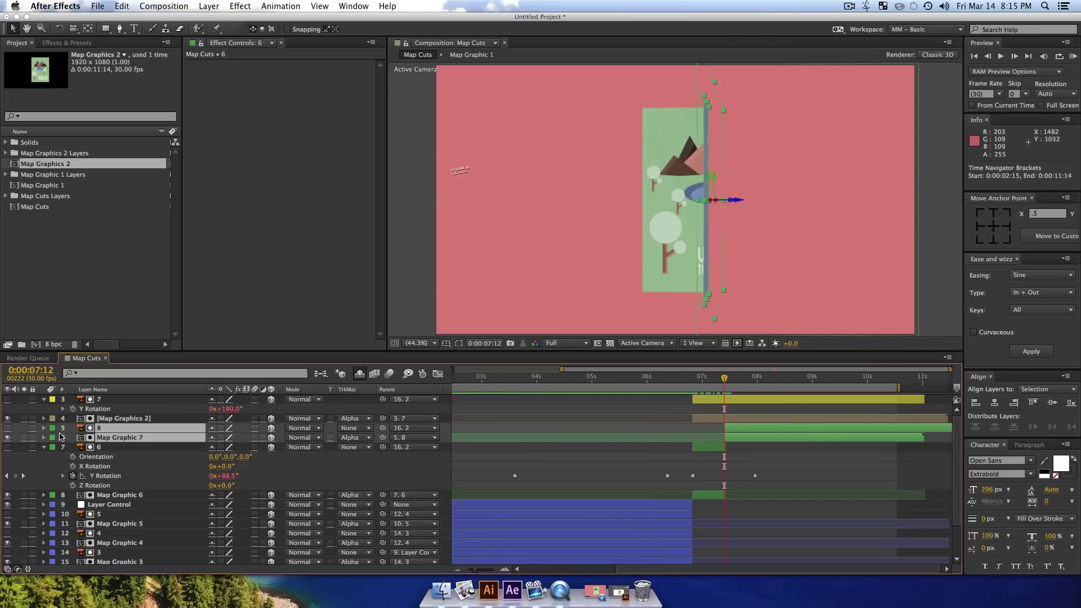
- Change the label colour of panel 8 and Map Graphic 7 to peach, and deselect the layers
click(51, 431)
click(71, 456)
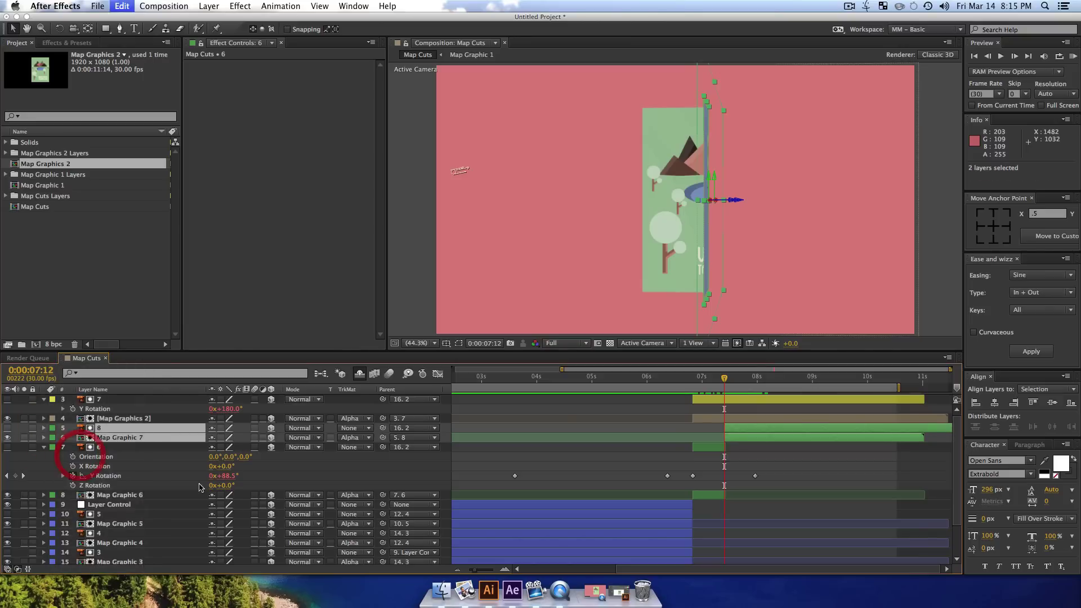
click(813, 479)
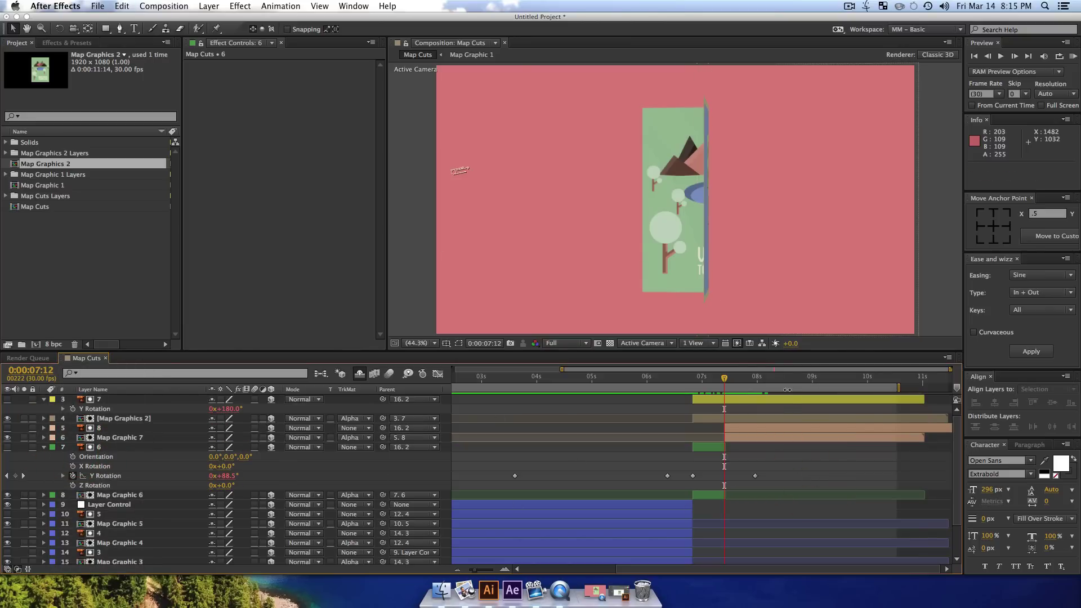
drag(726, 384, 748, 401)
click(103, 430)
key(p)
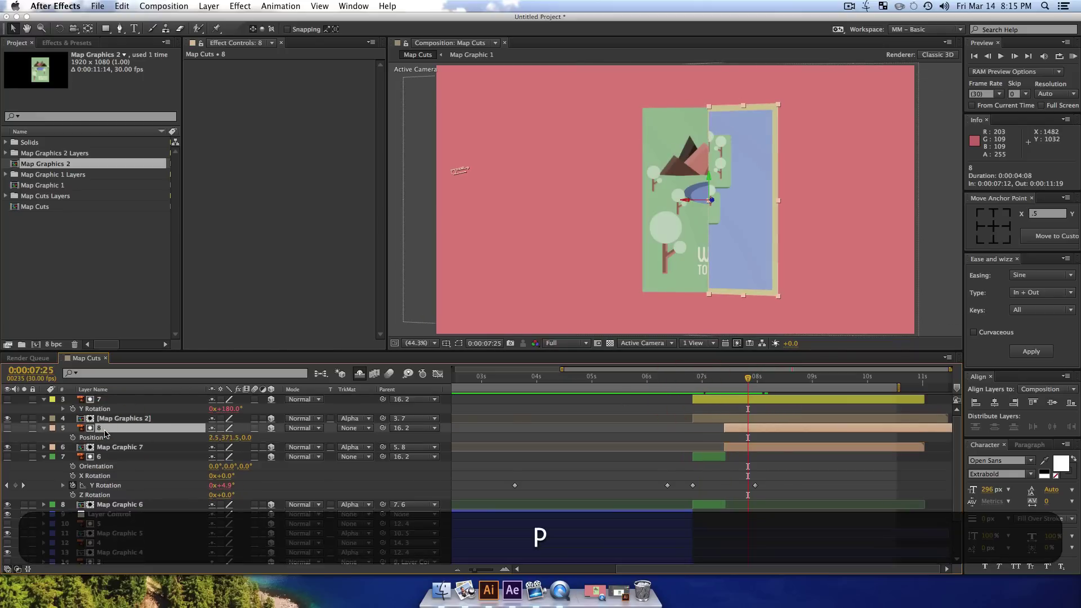
key(p)
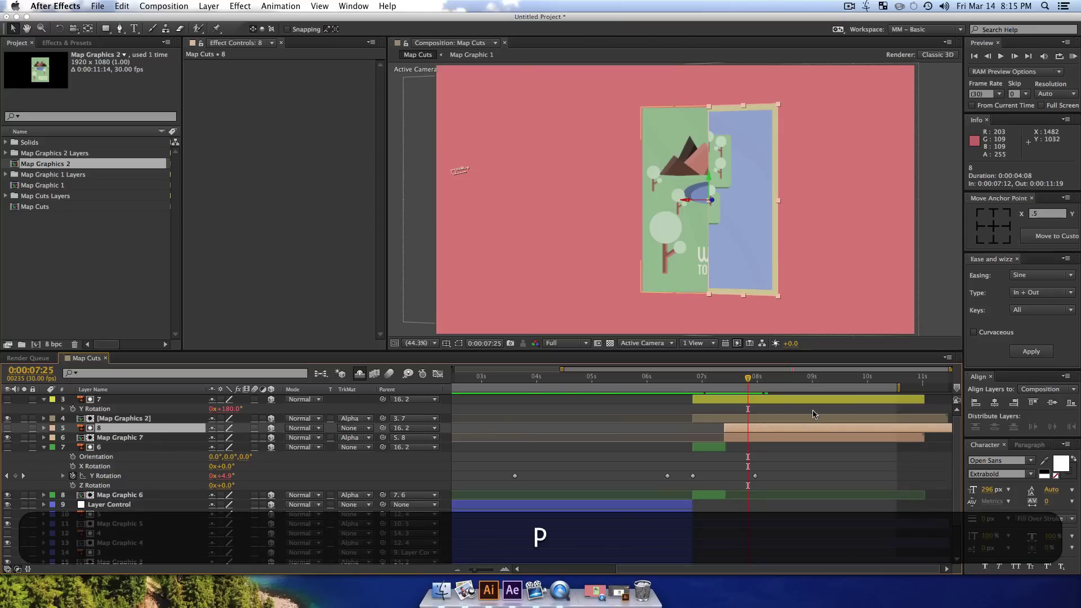
click(109, 439)
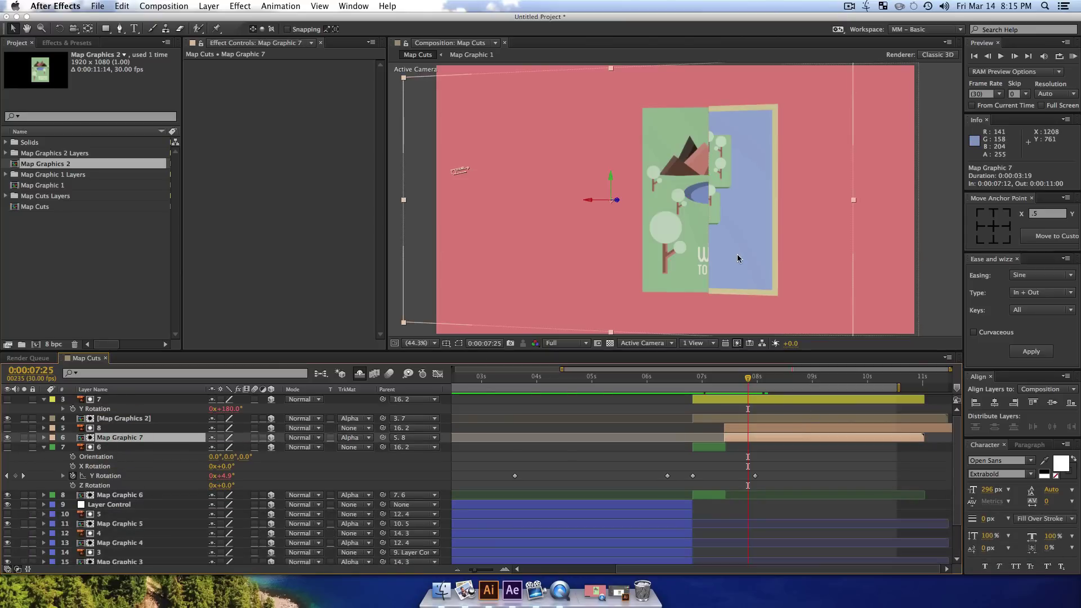
key(Delete)
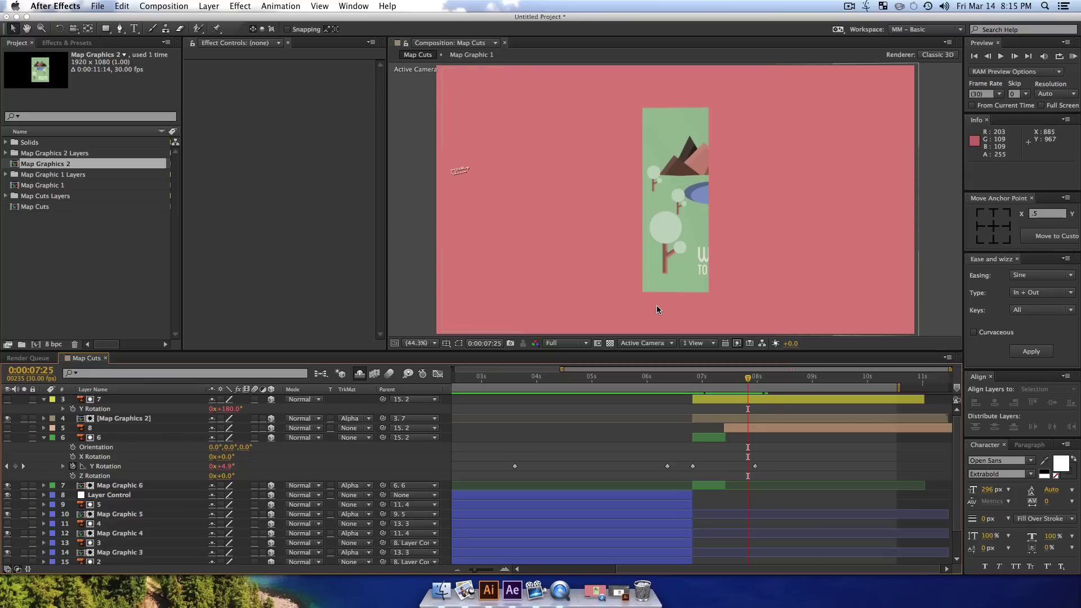
key(super+z)
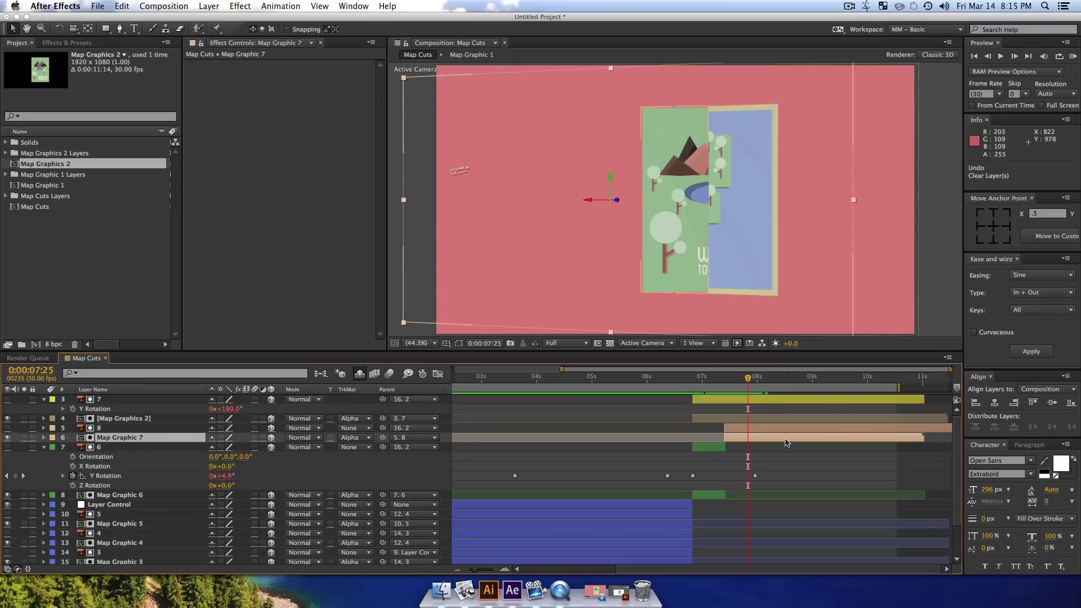
- Replace the Map Graphic 7 layer with a duplicate of Map Graphics 2 placed directly below panel 8
click(808, 477)
drag(784, 377, 794, 378)
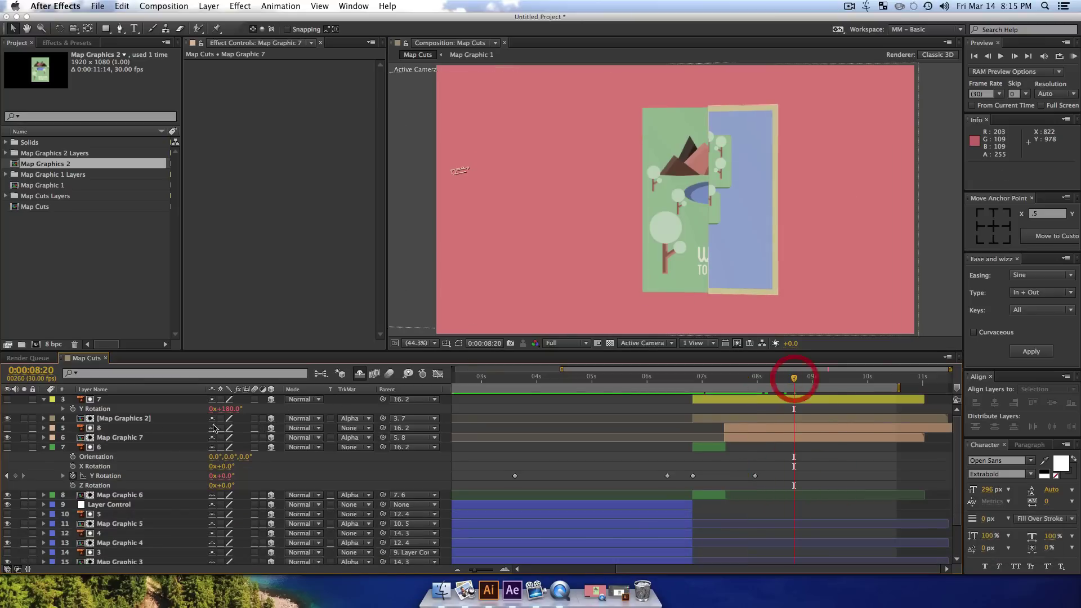
click(113, 438)
key(Delete)
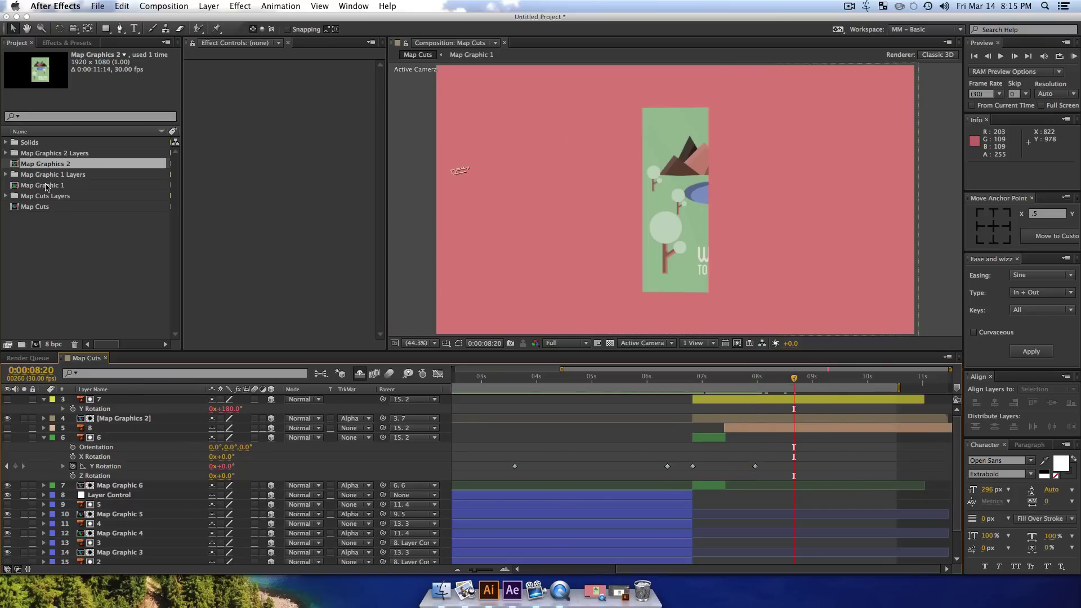
click(93, 419)
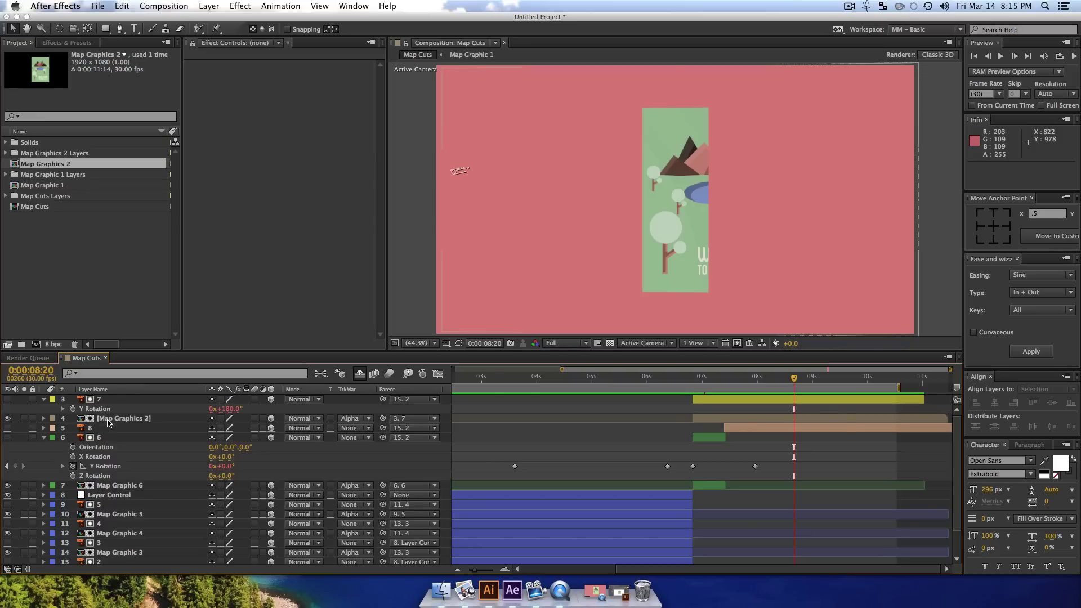
key(super)
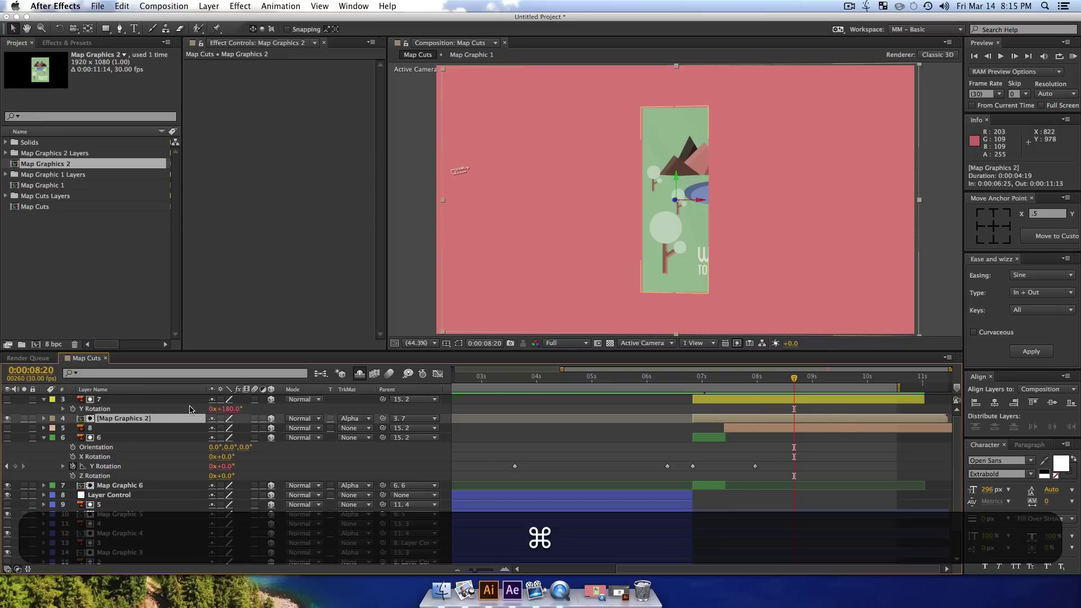
key(super+d)
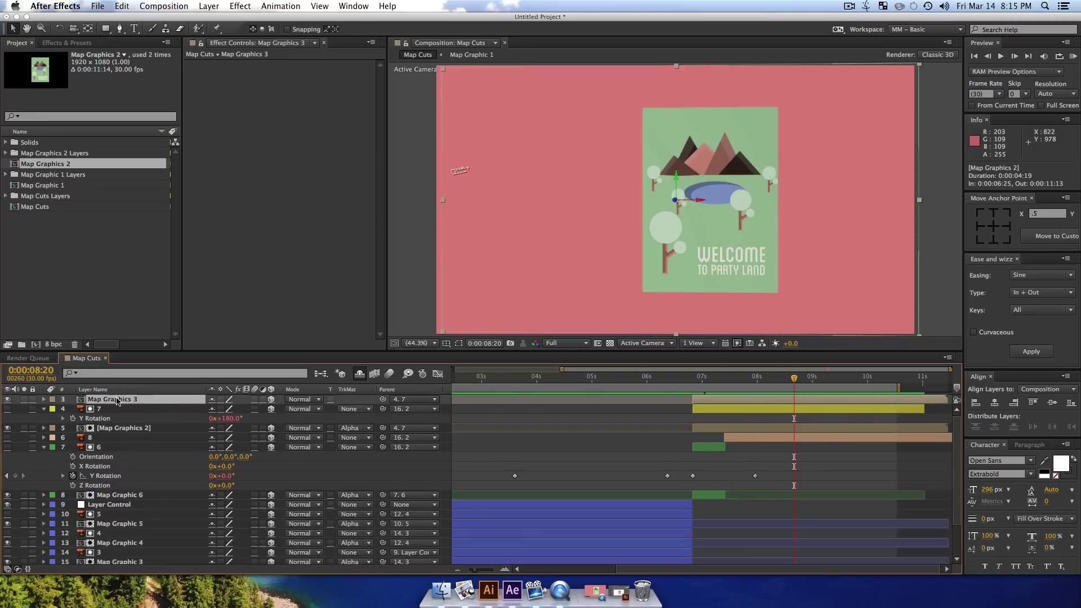
drag(117, 401, 115, 445)
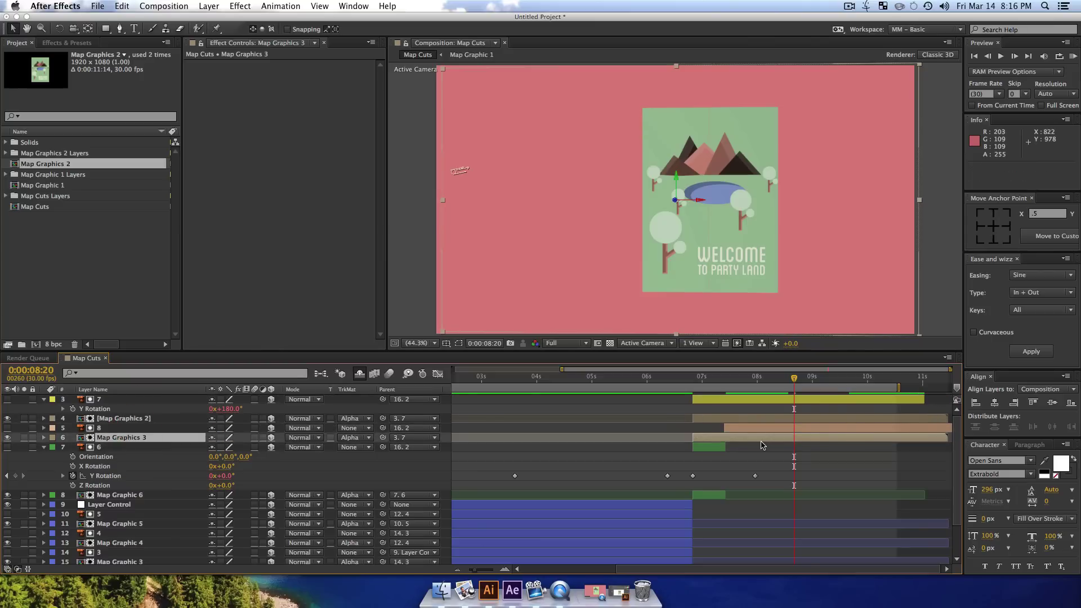
- Trim the start of Map Graphics 3 to panel 8's in point at 0:00:07:12
click(748, 428)
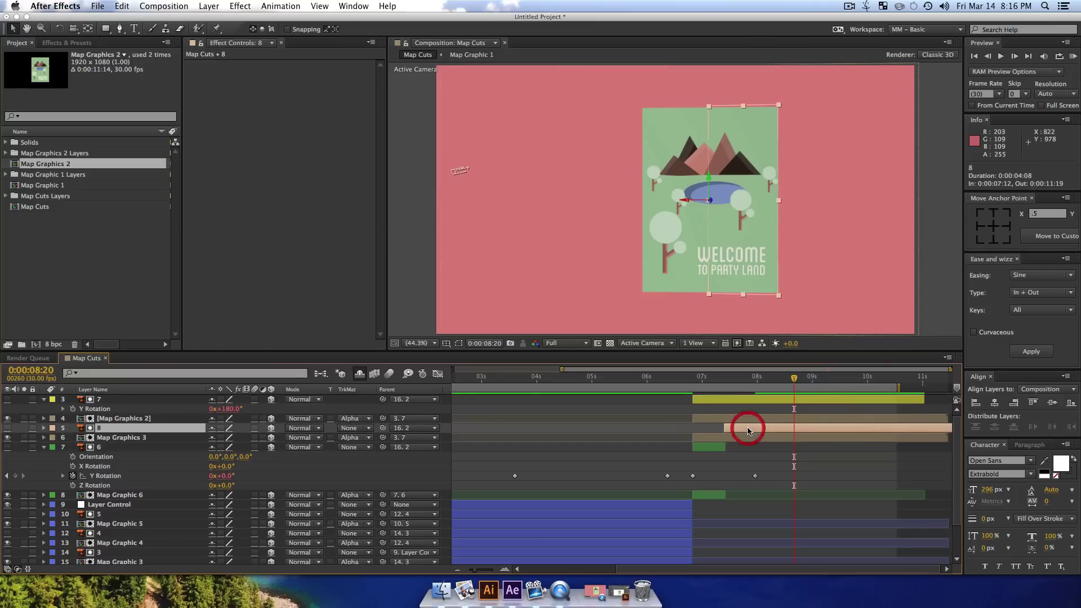
key(i)
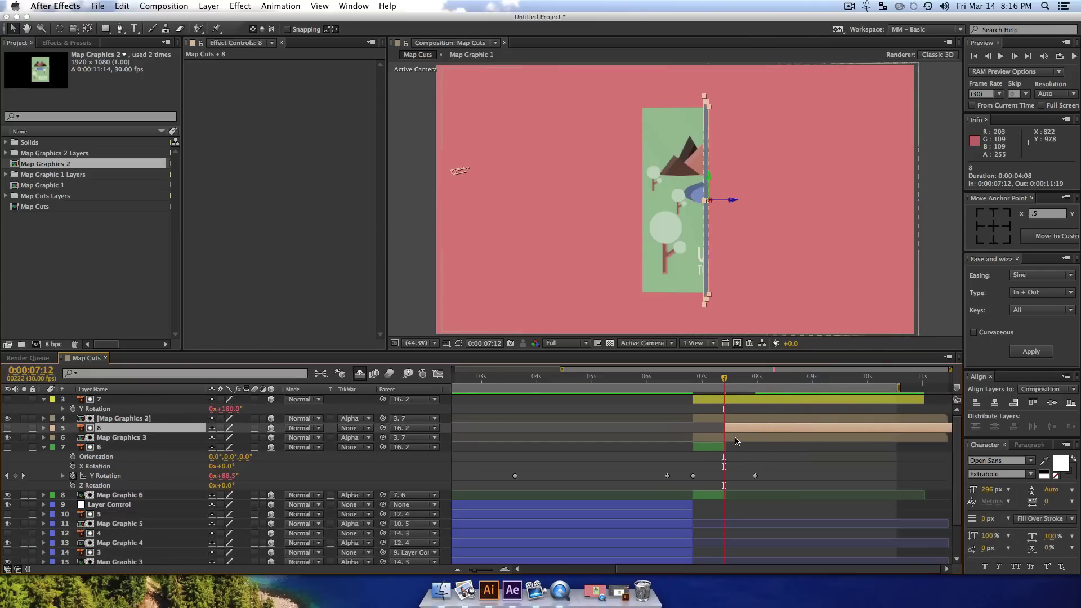
click(736, 439)
key(alt+bracketleft)
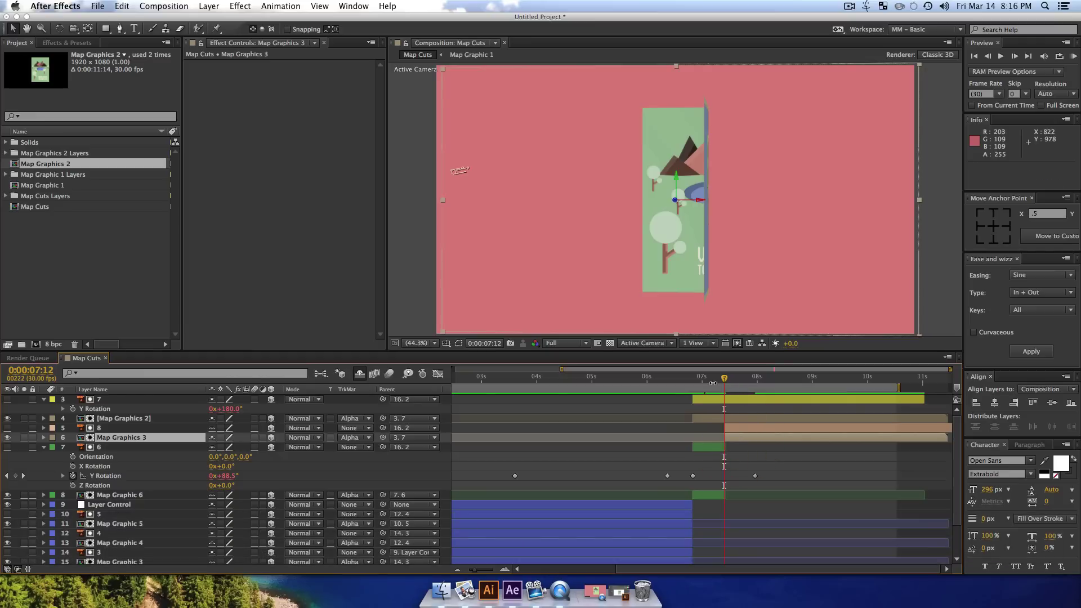
- Set the Z Position of Map Graphics 3 to 0 with the playhead at 0:00:09:17
click(837, 384)
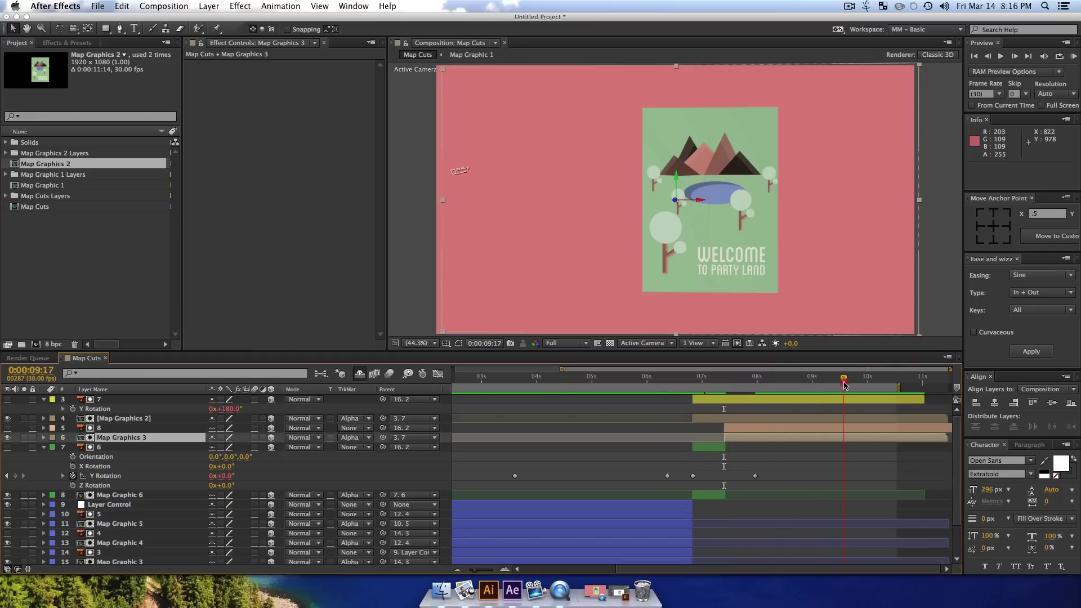
click(843, 383)
click(113, 439)
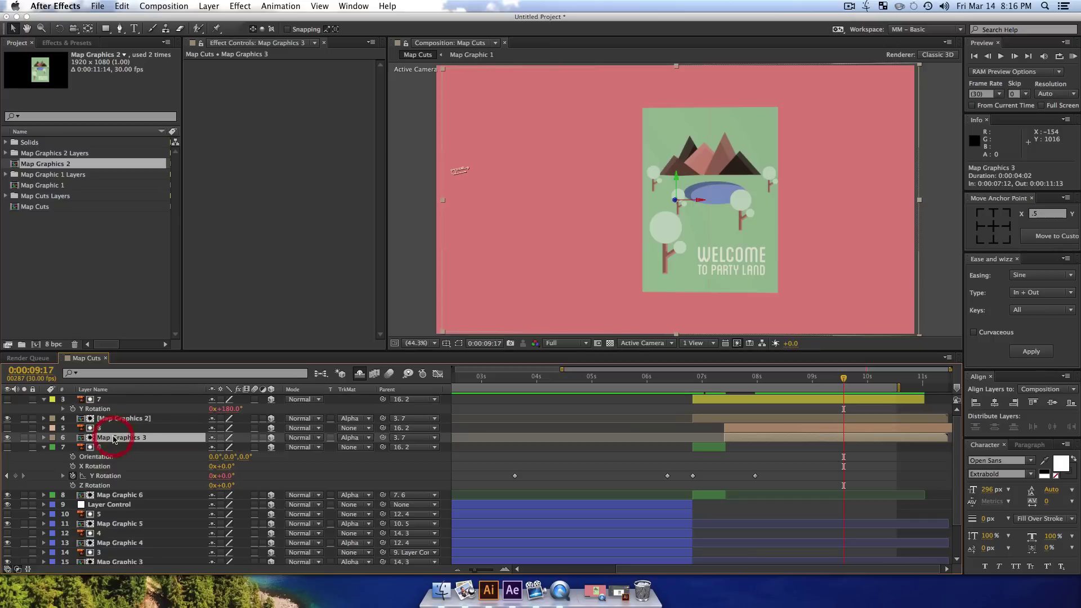
key(u)
key(p)
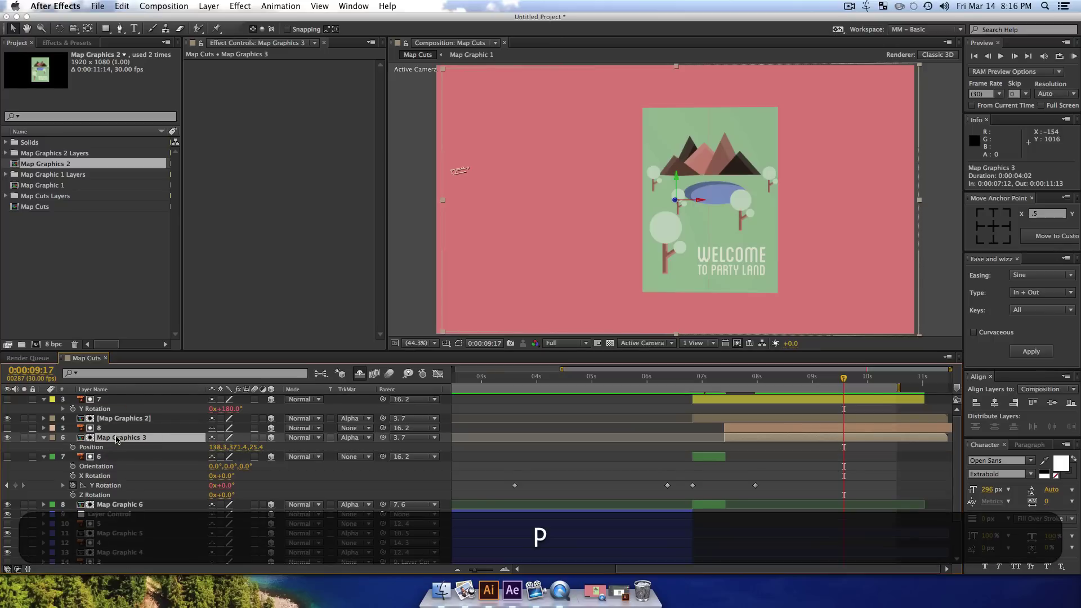
click(257, 447)
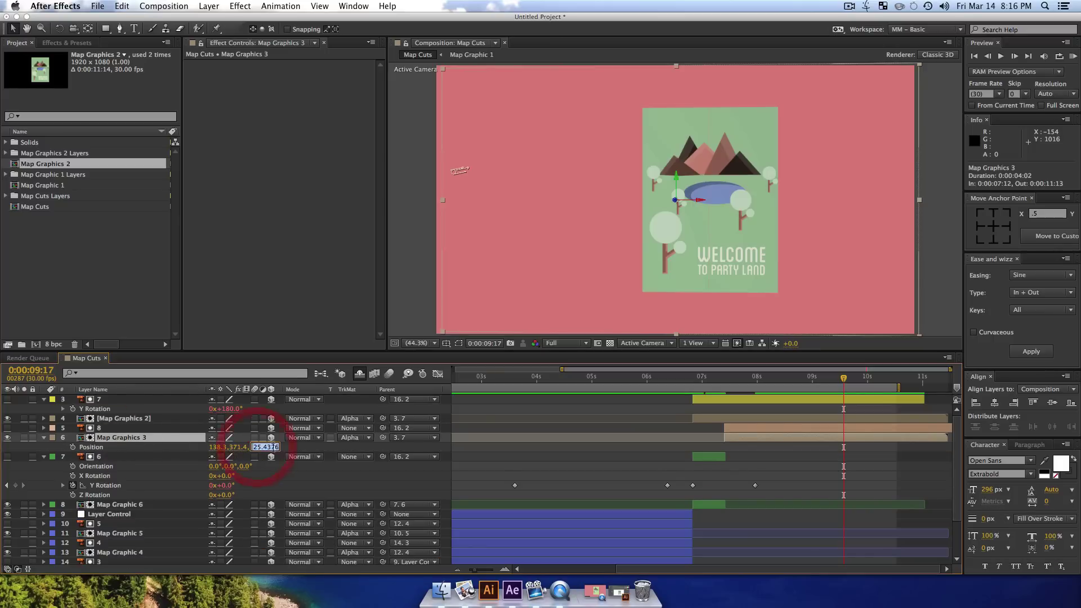
text(0)
key(Return)
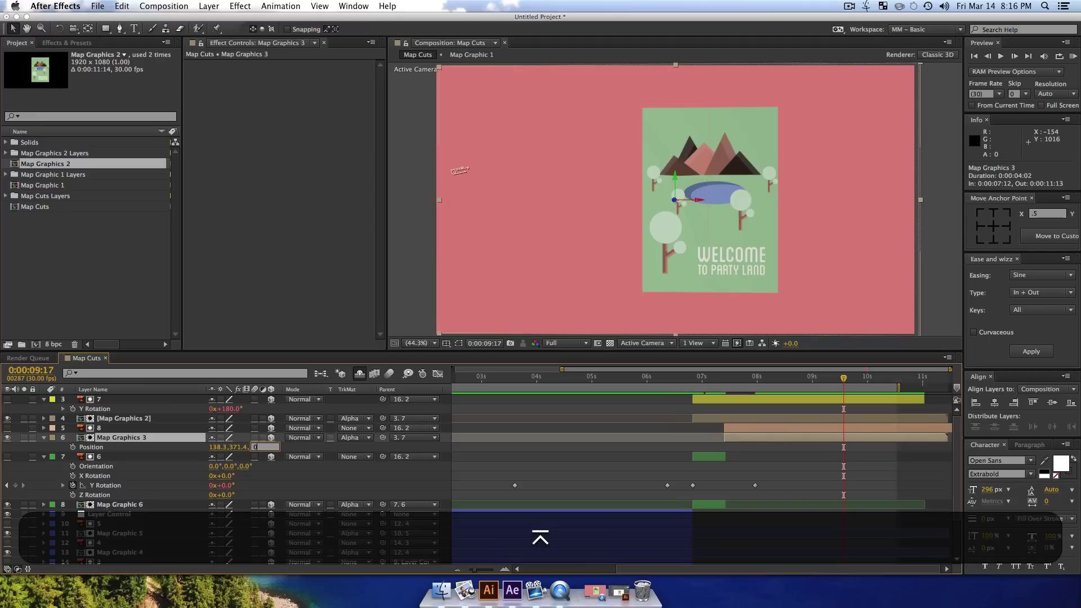
- Set the Z Position of Map Graphics 2 to 0
click(112, 420)
key(p)
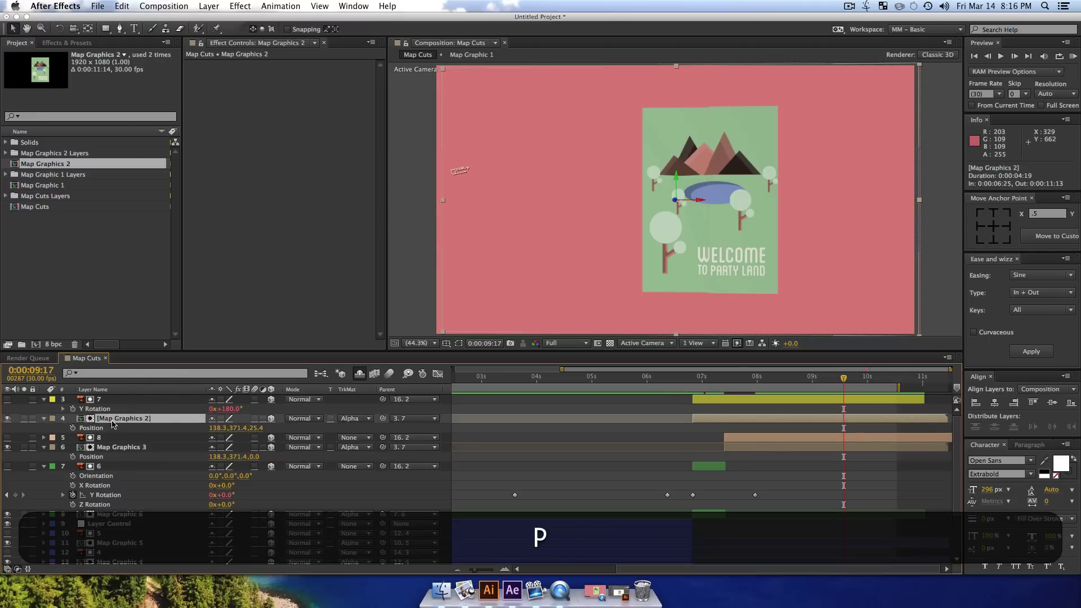
click(257, 428)
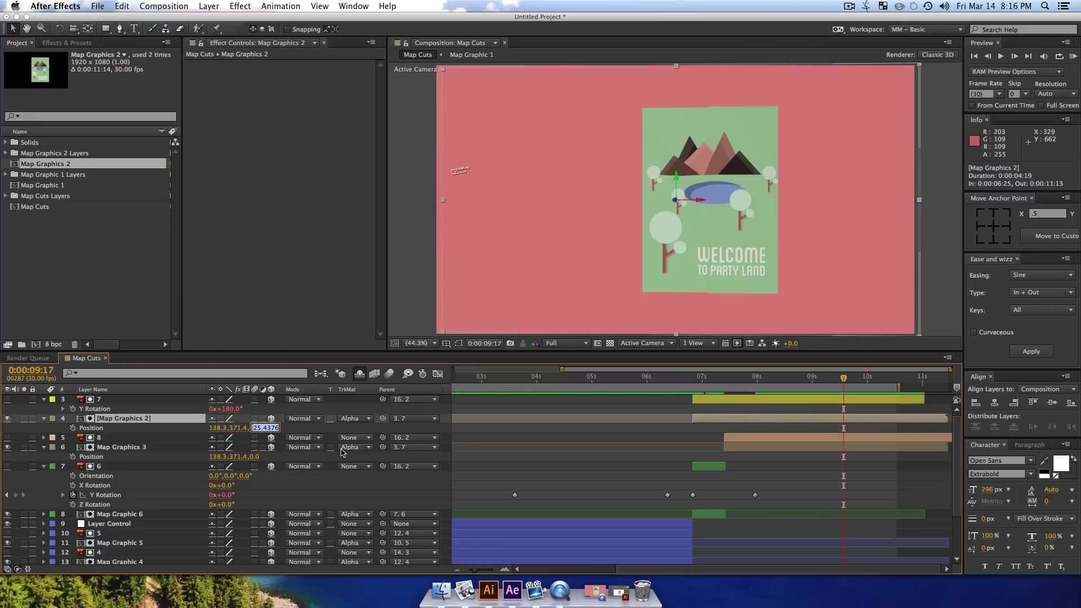
text(0)
key(Return)
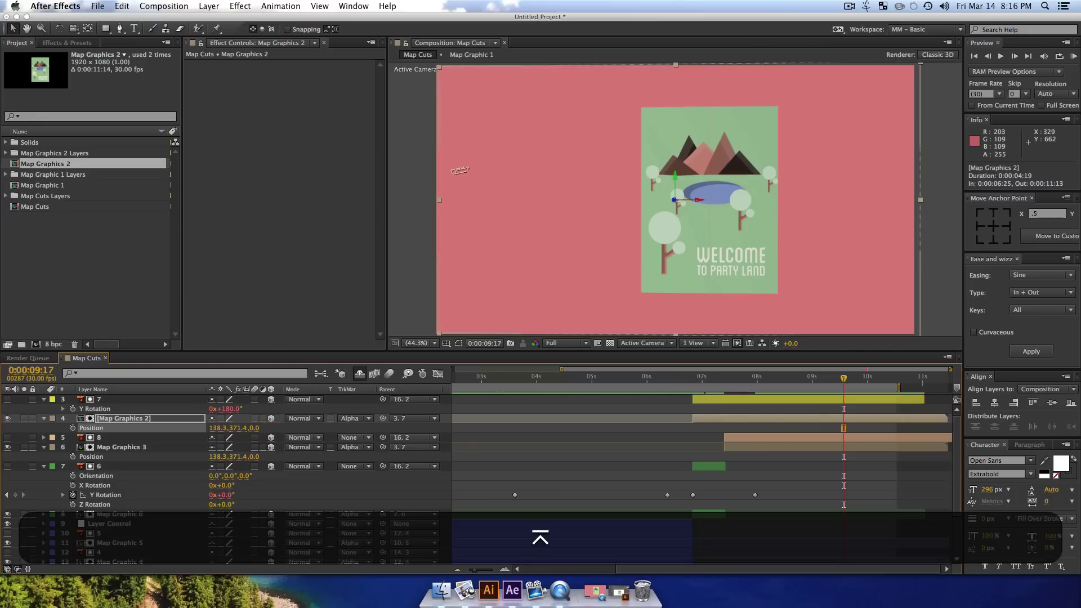
- Parent Map Graphics 3 to panel 8
click(115, 448)
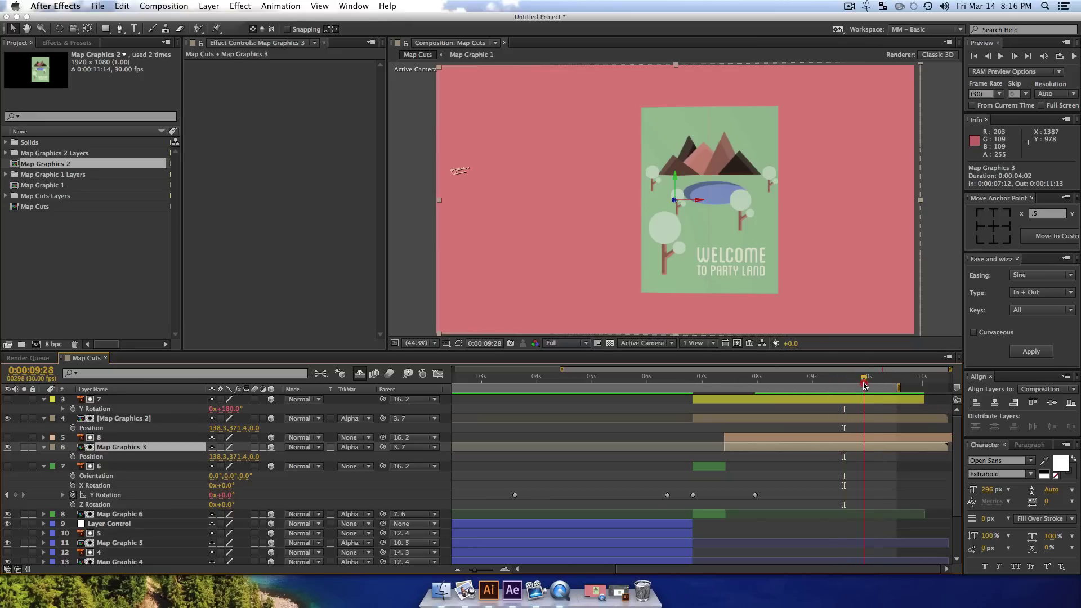
drag(865, 386, 864, 387)
drag(383, 447, 385, 437)
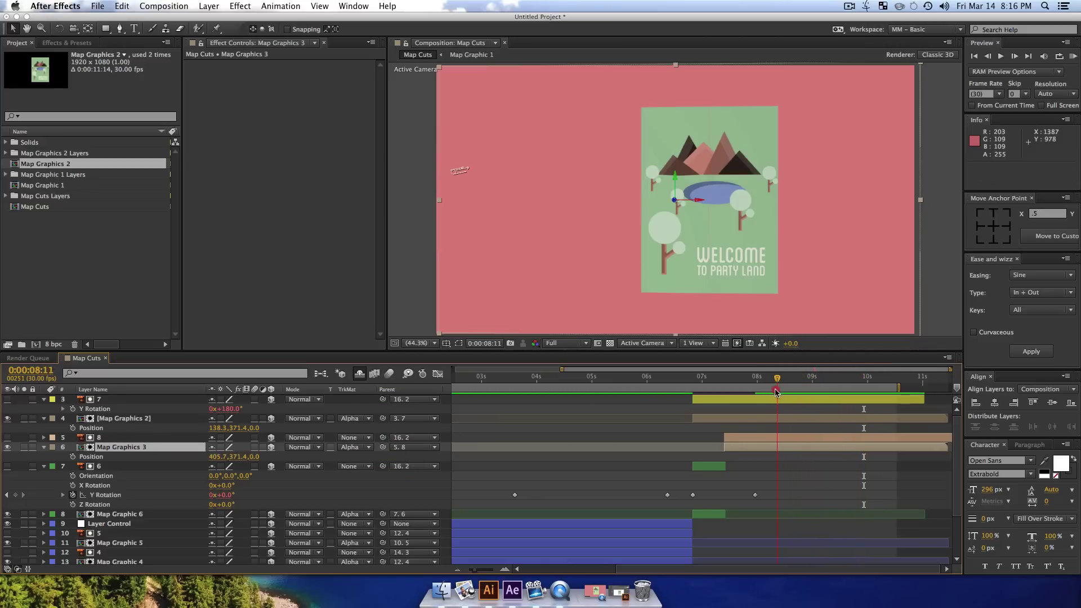
- Examine how the two cover halves line up between 0:00:08:05 and 0:00:08:18 at 100% magnification, checking panel 8 and Map Graphics 3
mouse_move(761, 396)
mouse_down()
mouse_move(714, 403)
mouse_move(767, 403)
mouse_up()
click(100, 438)
key(p)
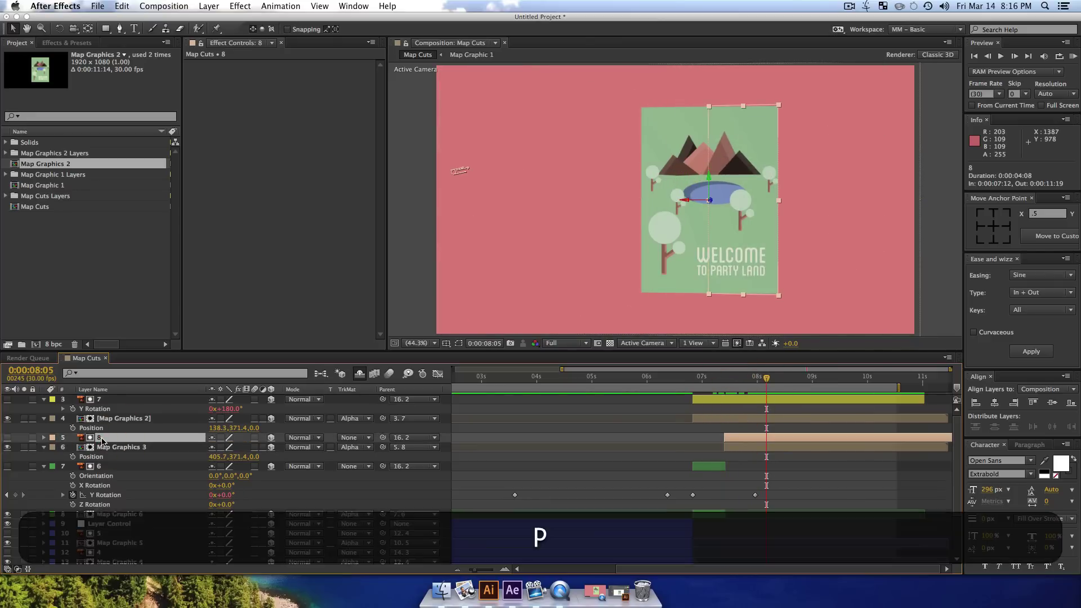
key(p)
key(z)
click(696, 194)
click(645, 179)
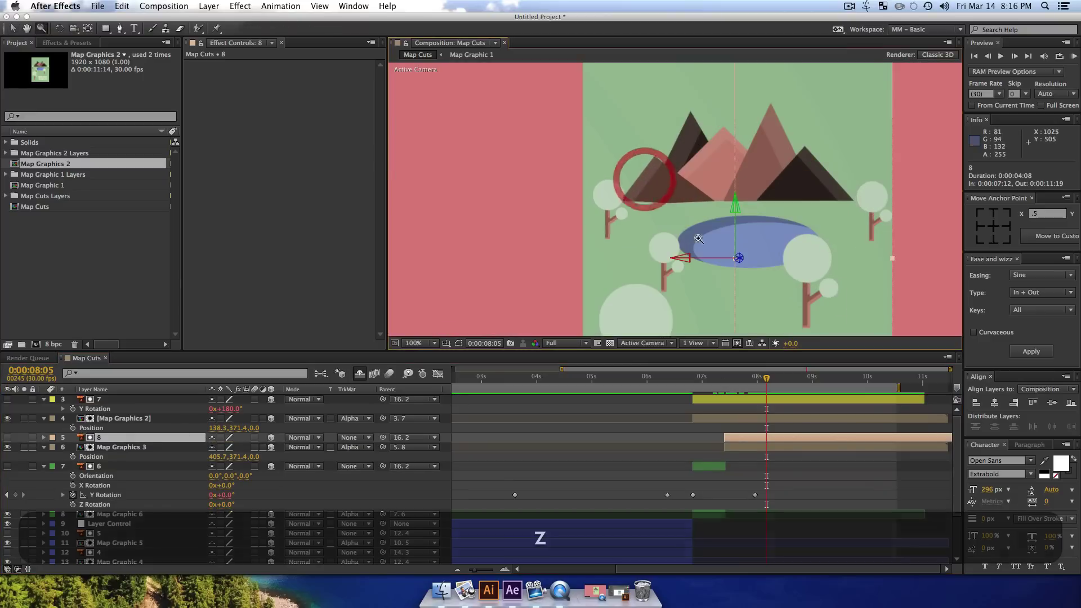
key(v)
mouse_move(774, 386)
mouse_down()
mouse_move(713, 389)
mouse_move(771, 394)
mouse_move(732, 398)
mouse_move(760, 399)
mouse_up()
click(103, 447)
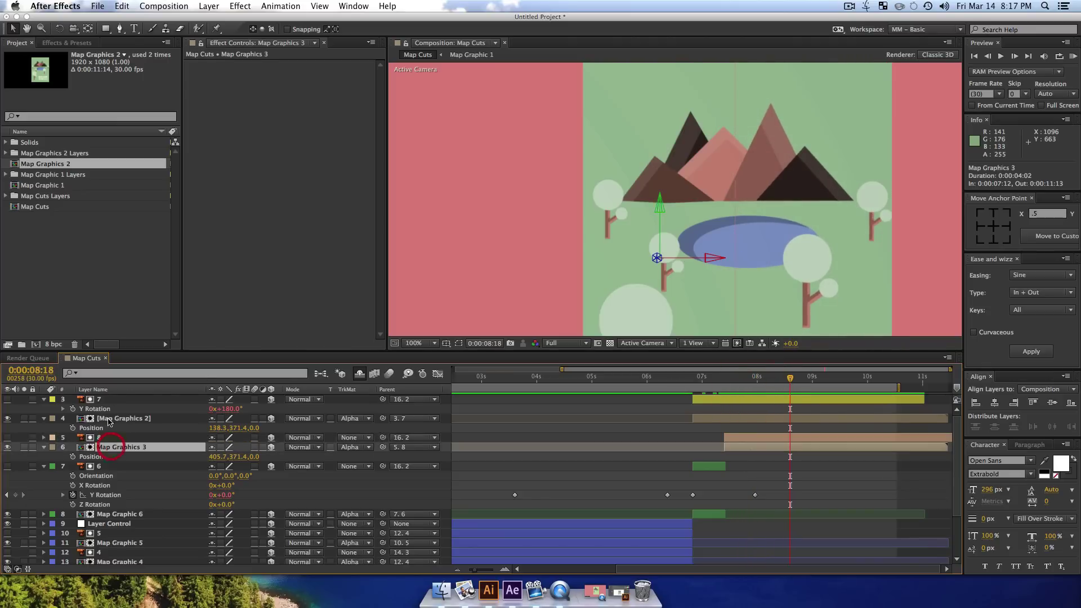
- Compare the Position values of panels 7 and 8 with those of Map Graphics 2 and Map Graphics 3
shift+click(102, 400)
key(shift+p)
key(p)
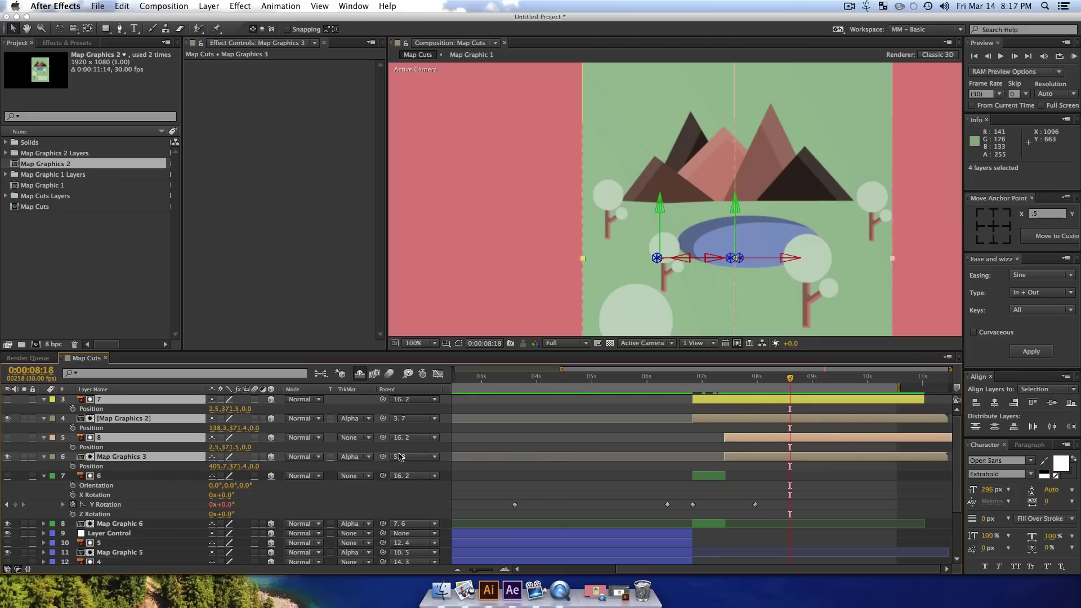
click(512, 443)
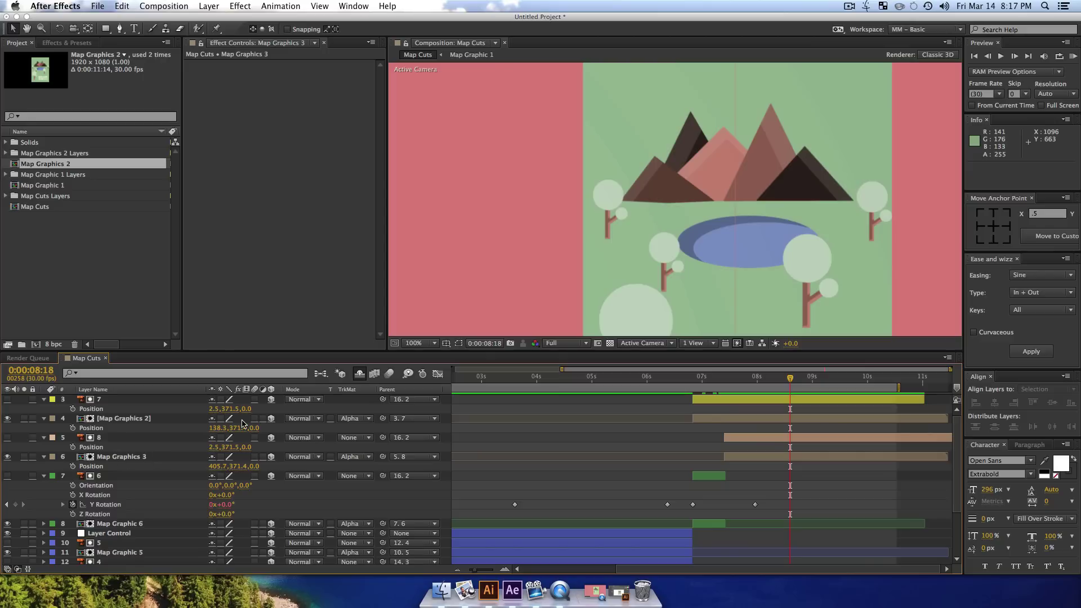
- Review the map animation at 50% magnification from its start, leaving the playhead at 0:00:04:00
scroll(647, 237, down, 2)
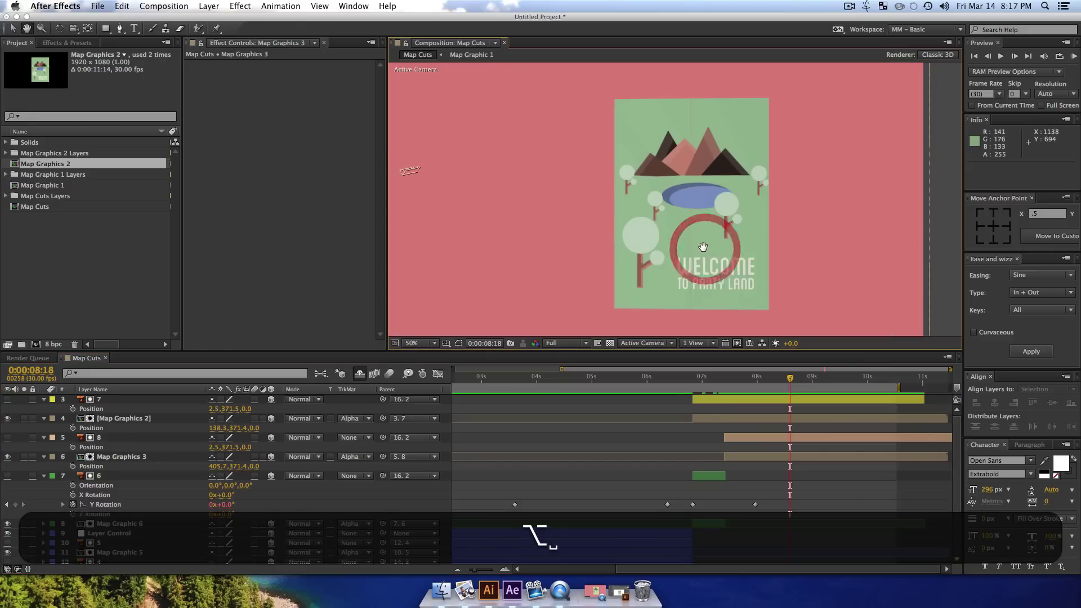
drag(703, 248, 715, 238)
key(v)
drag(790, 378, 508, 390)
key(Home)
drag(459, 428, 676, 451)
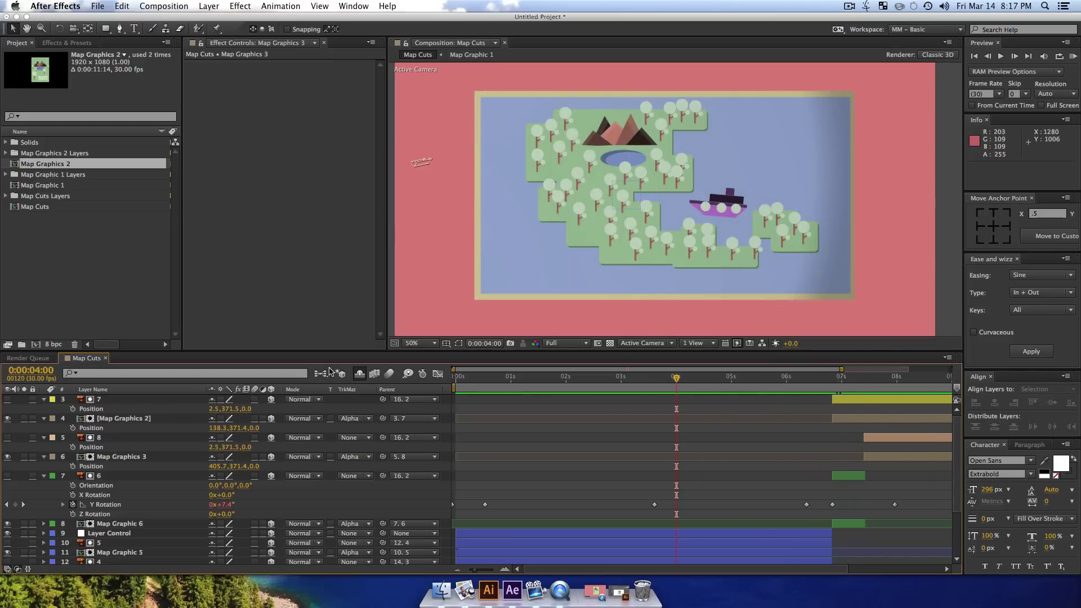
- Reveal the hidden shy layers and pre-compose all layers except BG into a new composition named MAP
click(360, 374)
click(103, 411)
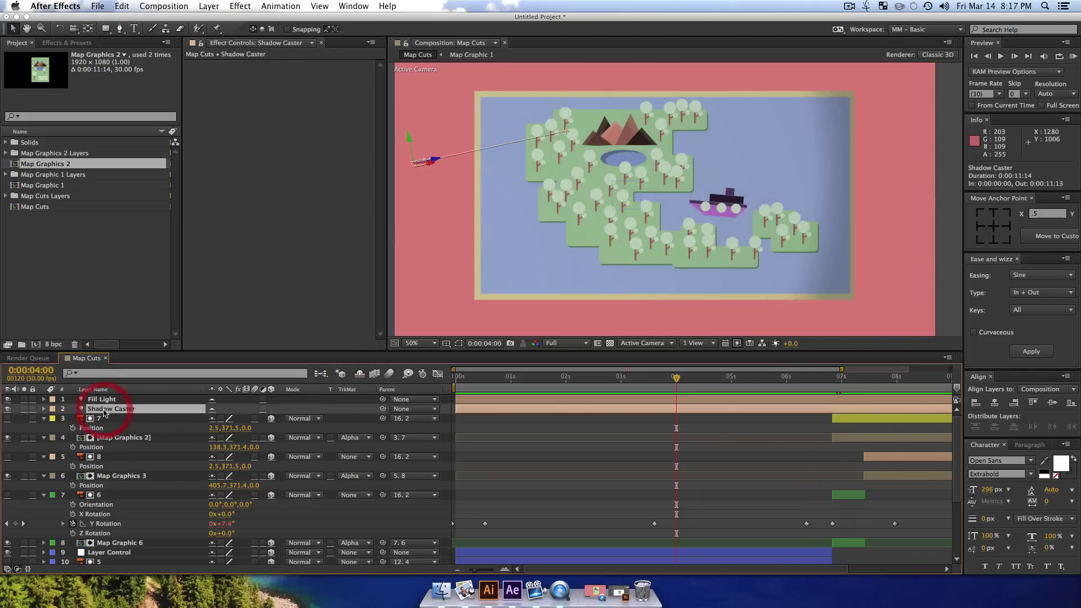
key(super+a)
key(super+shift+a)
key(super+shift+c)
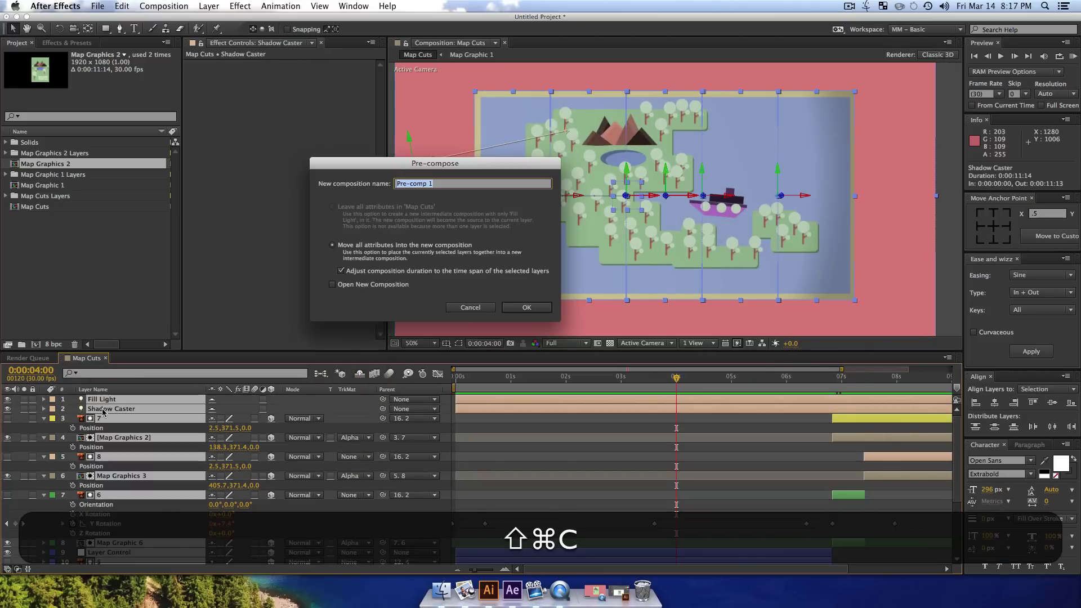
click(487, 307)
scroll(139, 491, down, 5)
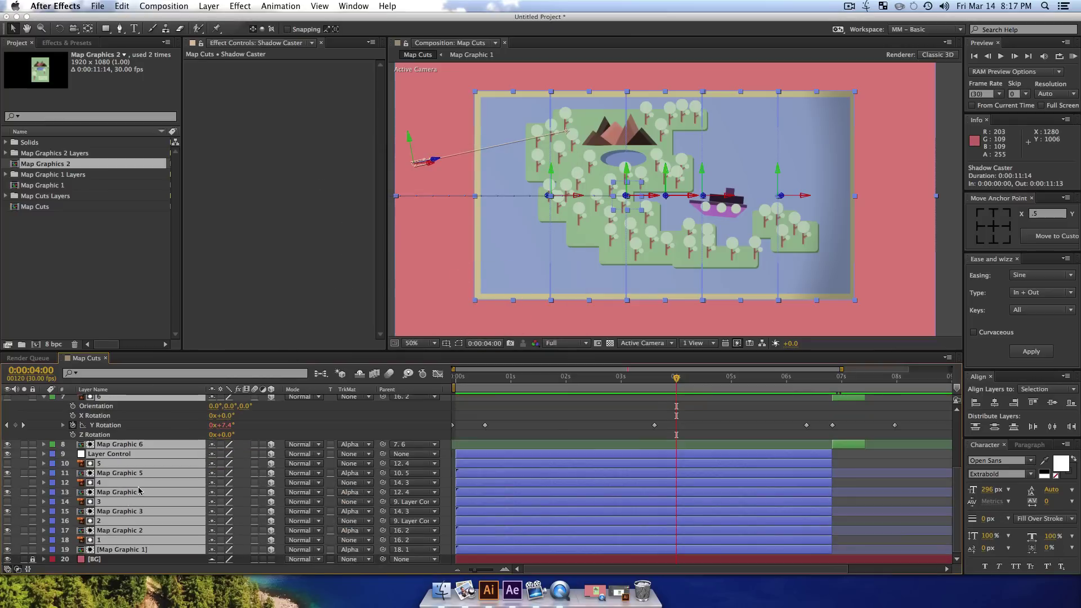
key(super+shift+c)
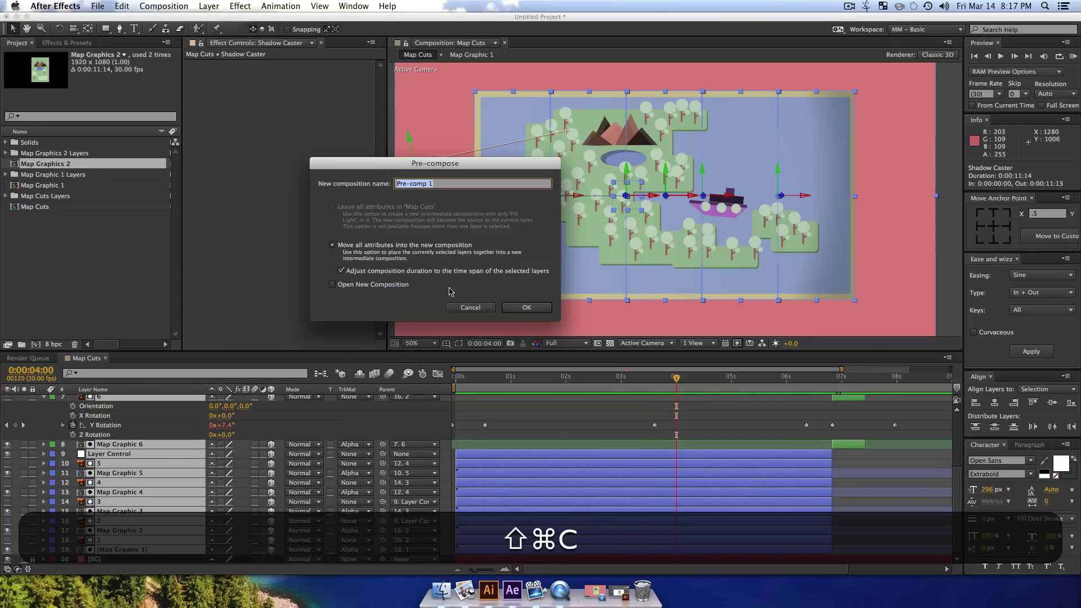
key(shift+Return)
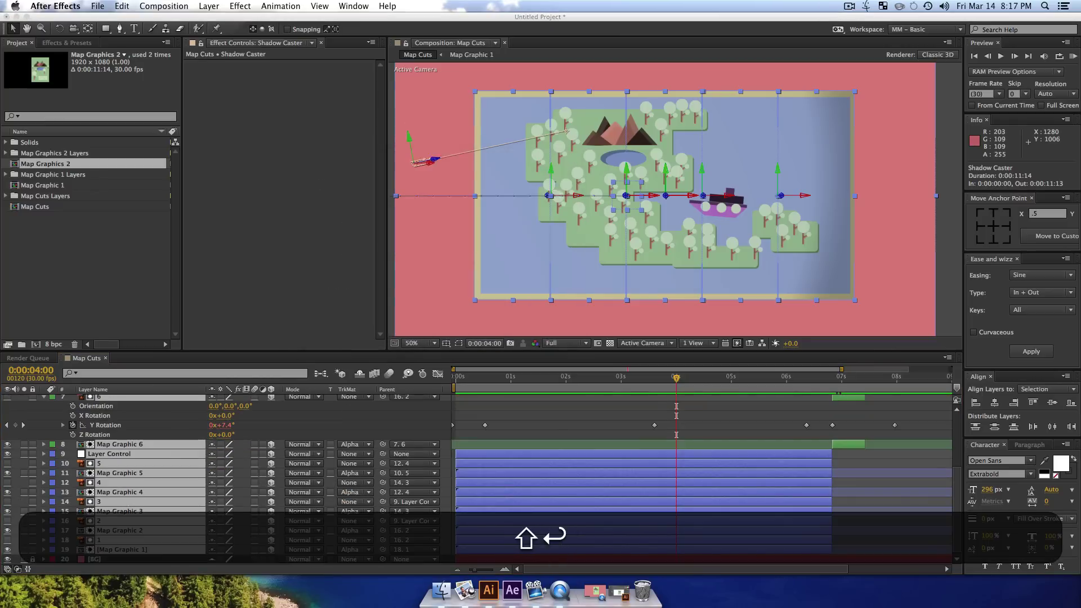
click(298, 491)
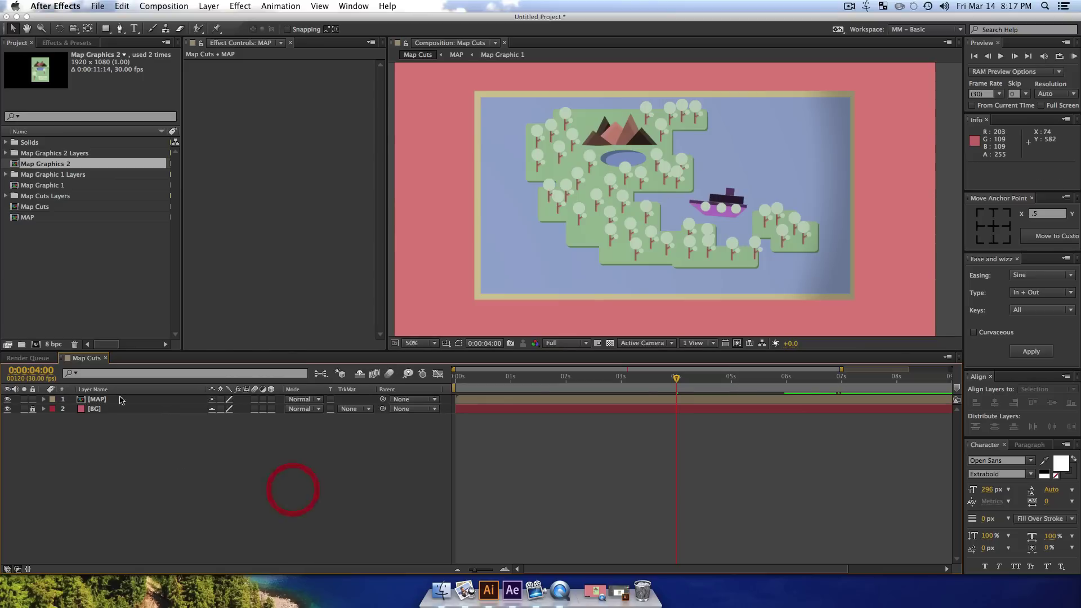
- Duplicate the MAP layer and place the copy directly beneath the original in the layer stack
key(z)
alt+click(603, 259)
key(z)
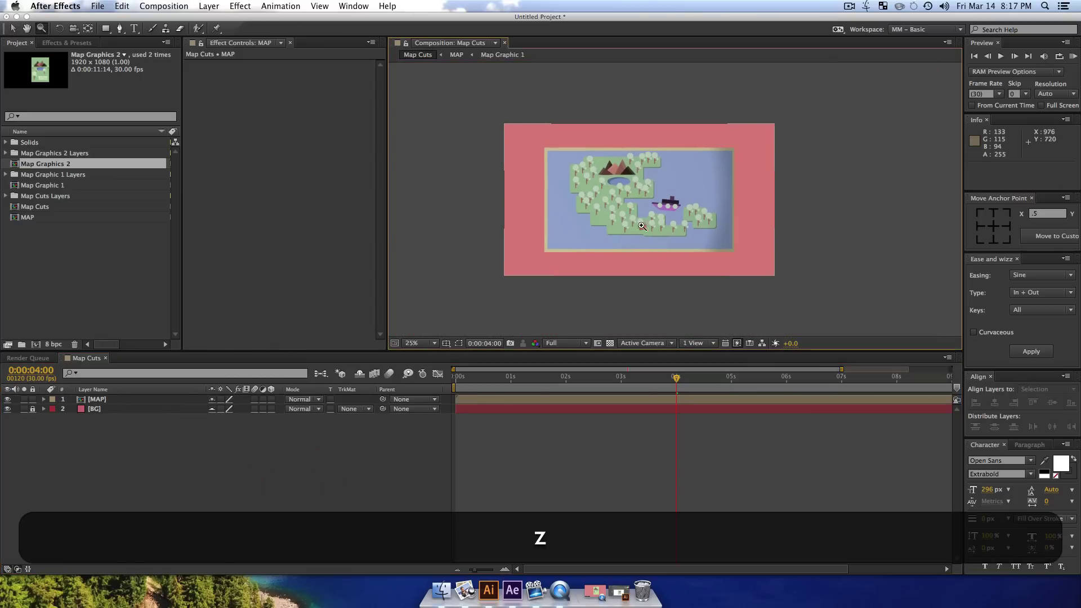
click(603, 259)
key(space)
drag(604, 260, 602, 266)
key(v)
click(115, 400)
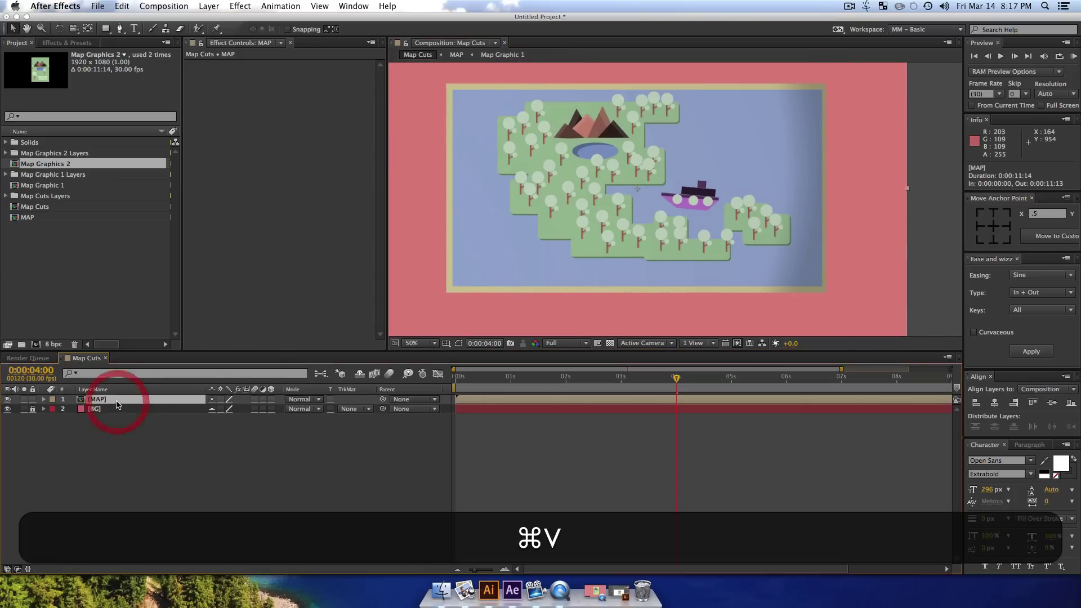
key(super+d)
drag(112, 401, 107, 412)
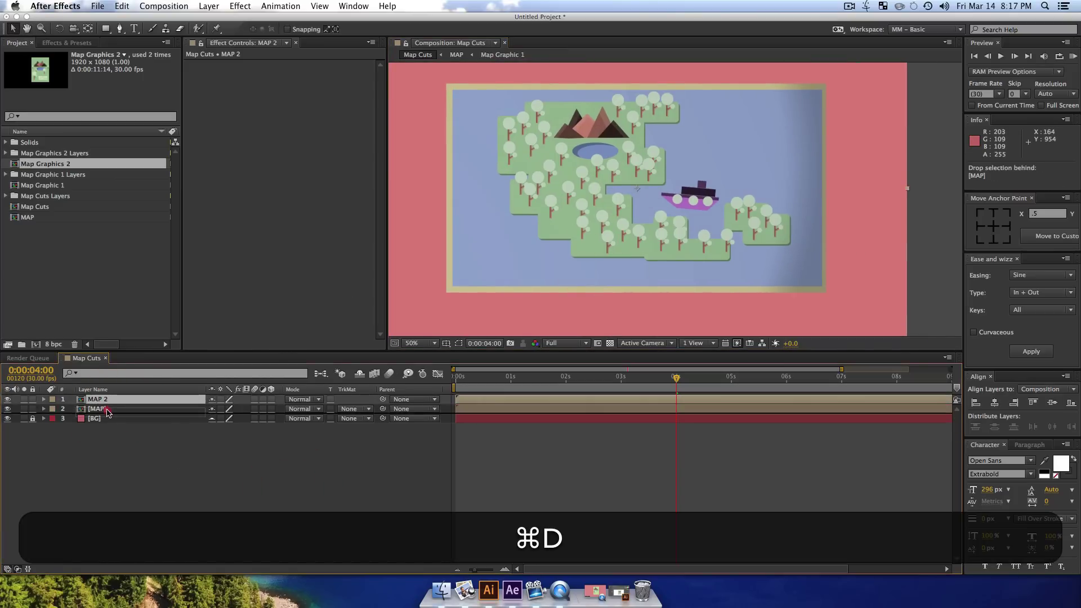
- Find the Fill effect and apply it to the MAP 2 layer
click(65, 43)
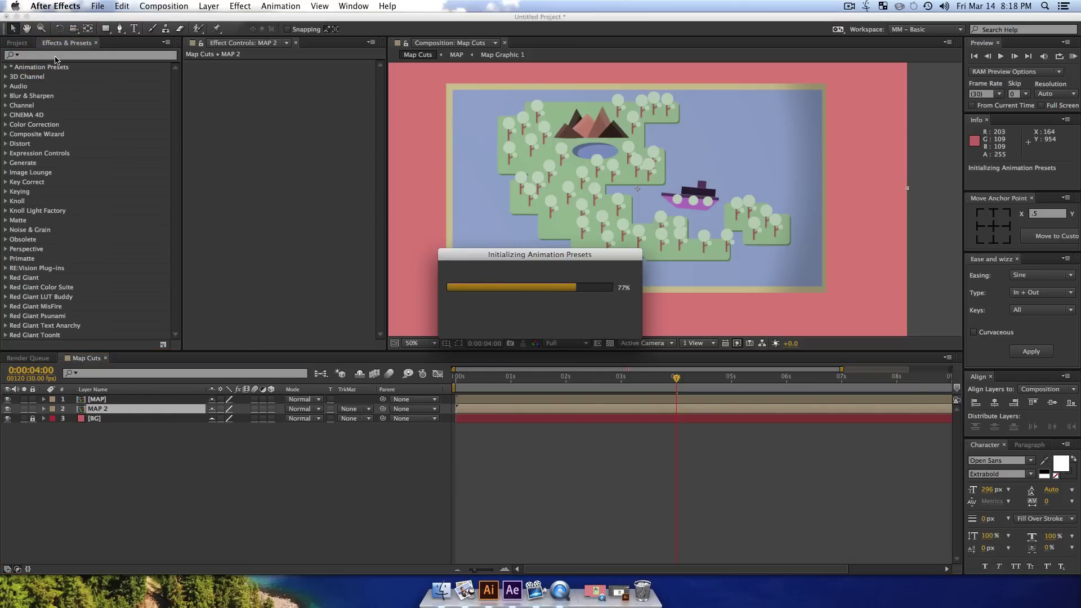
click(56, 55)
text(ti)
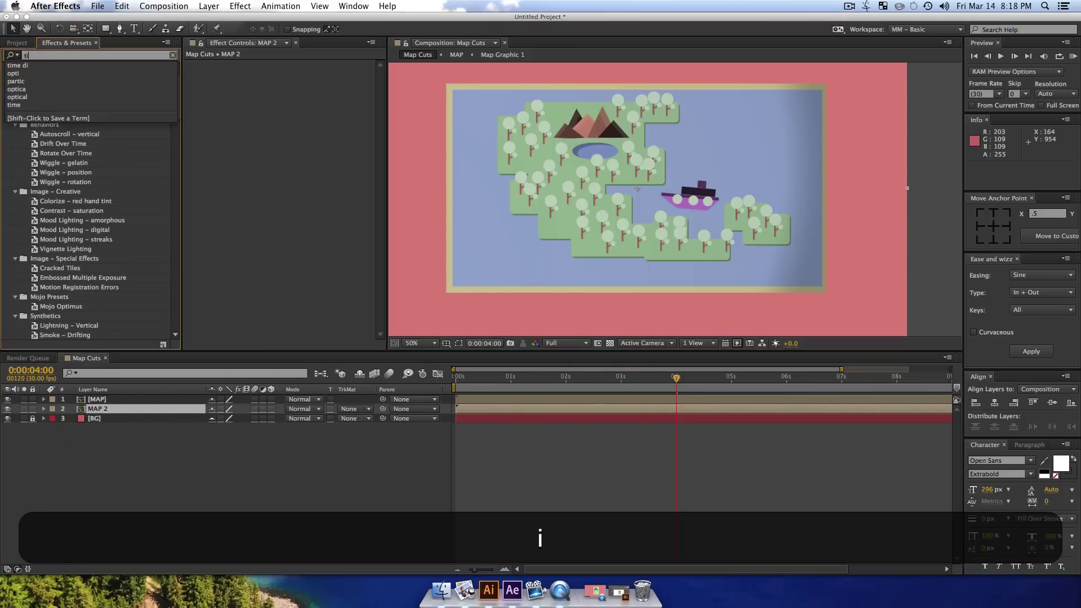
text(ll)
key(BackSpace)
key(BackSpace)
key(BackSpace)
key(BackSpace)
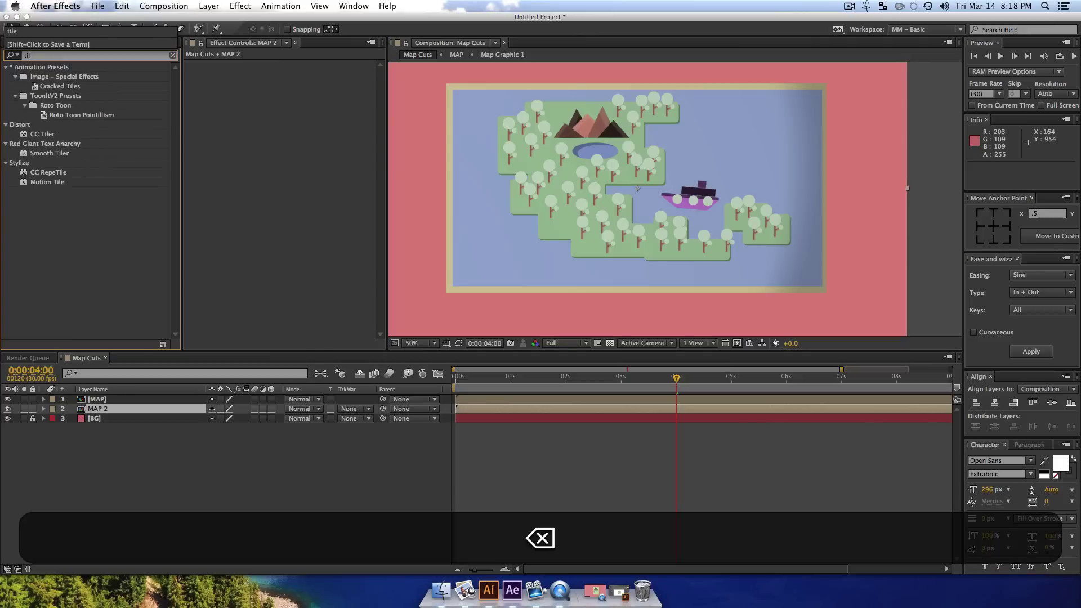
text(fill)
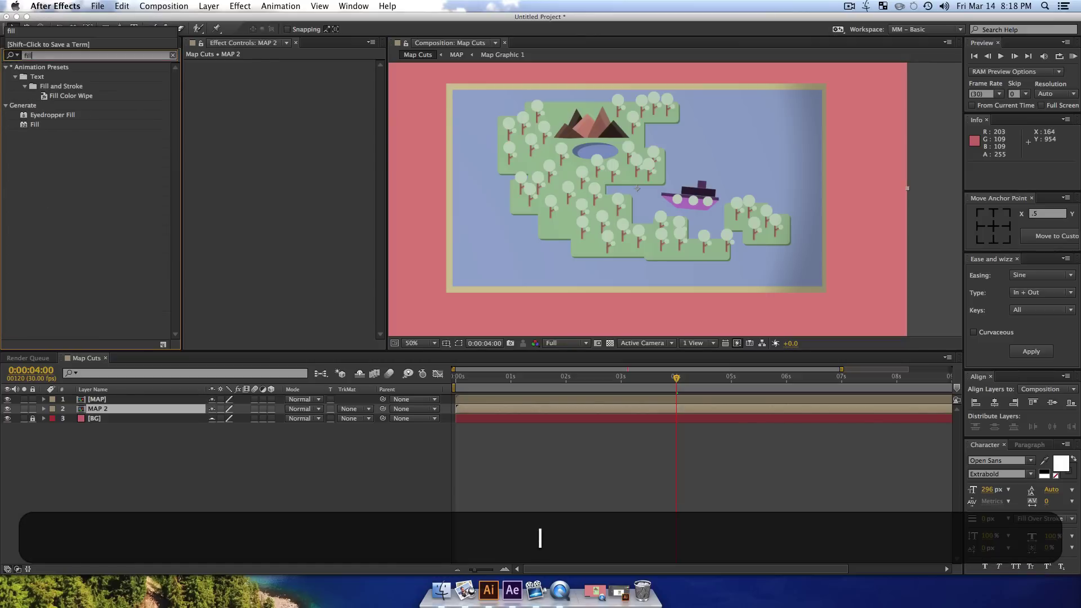
click(26, 125)
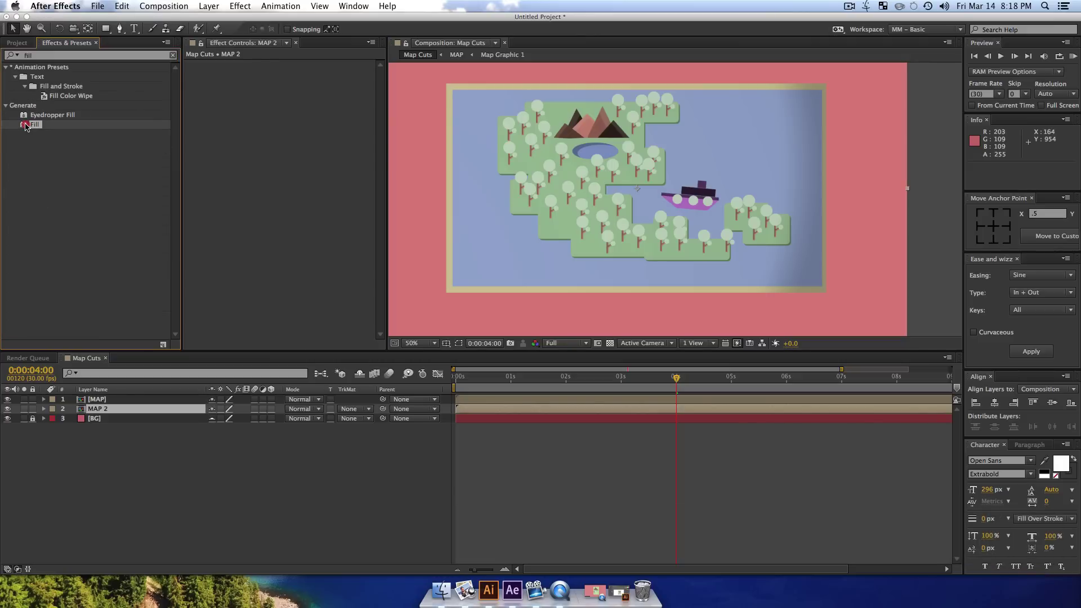
drag(116, 285, 97, 410)
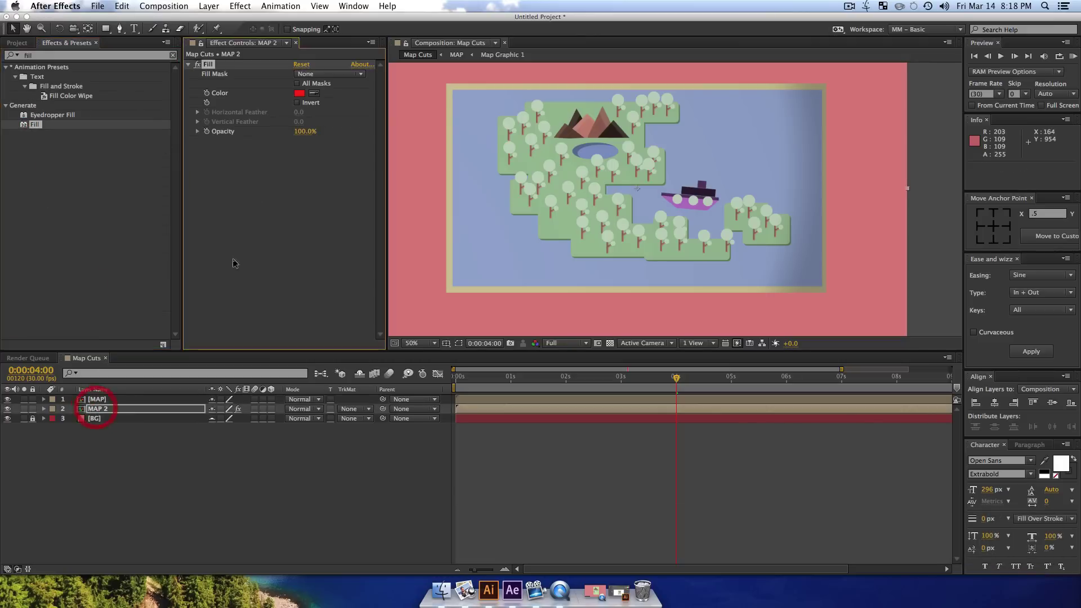
- Set the Fill color of MAP 2 to the near-black 1B1B1B
click(299, 94)
click(687, 358)
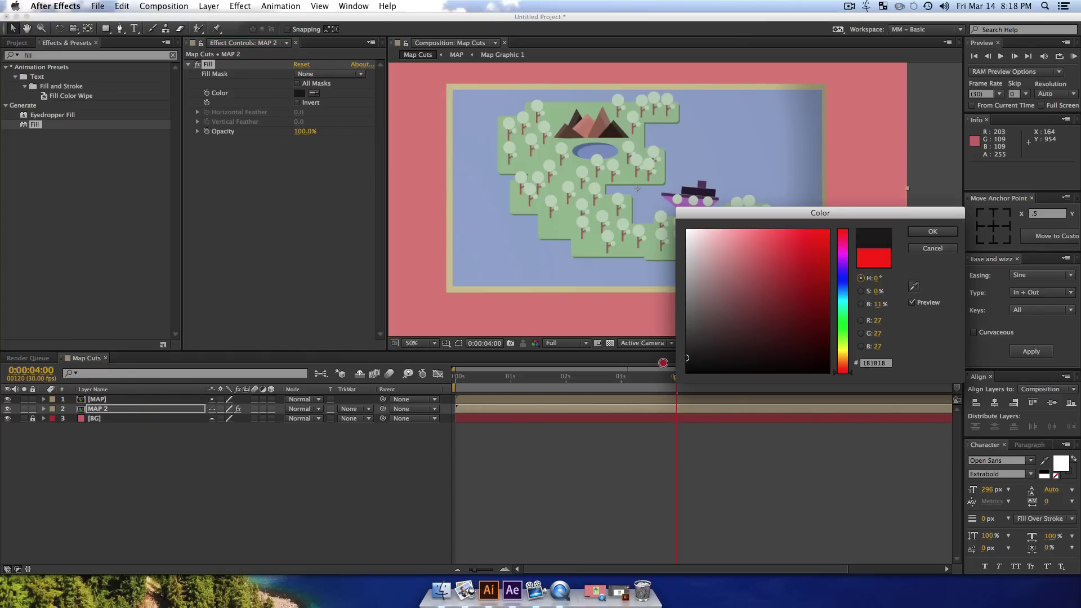
click(930, 232)
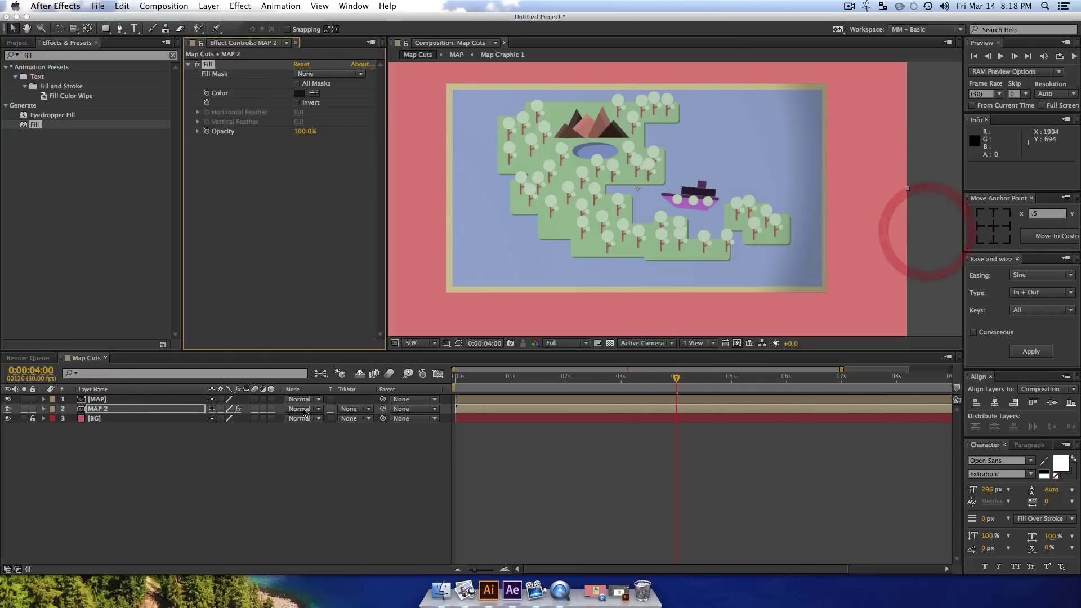
- Make MAP 2 a 3D layer and set its Z Position to 2
click(127, 411)
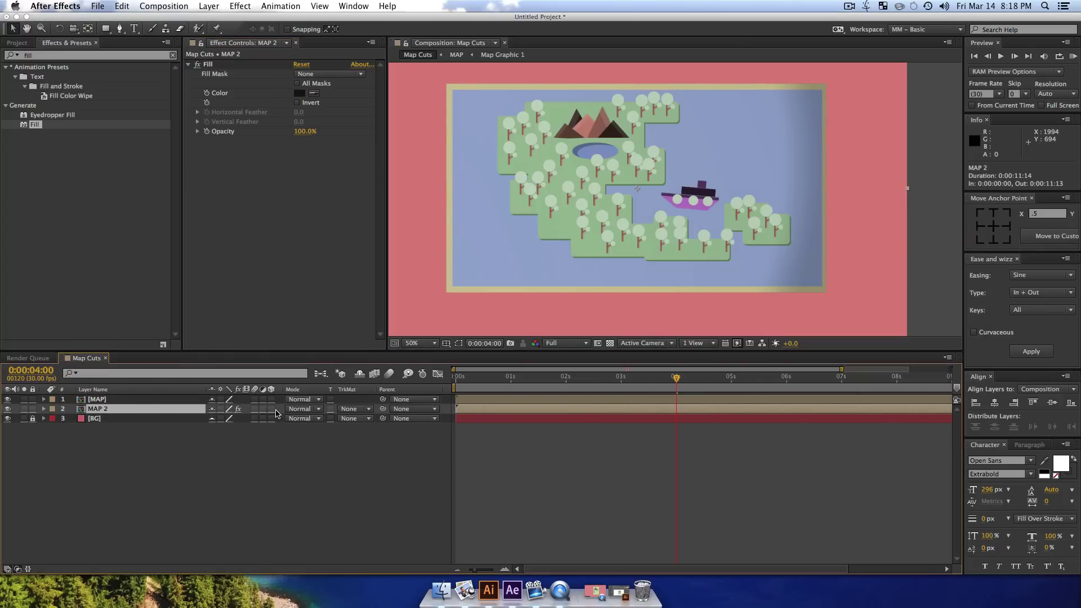
key(p)
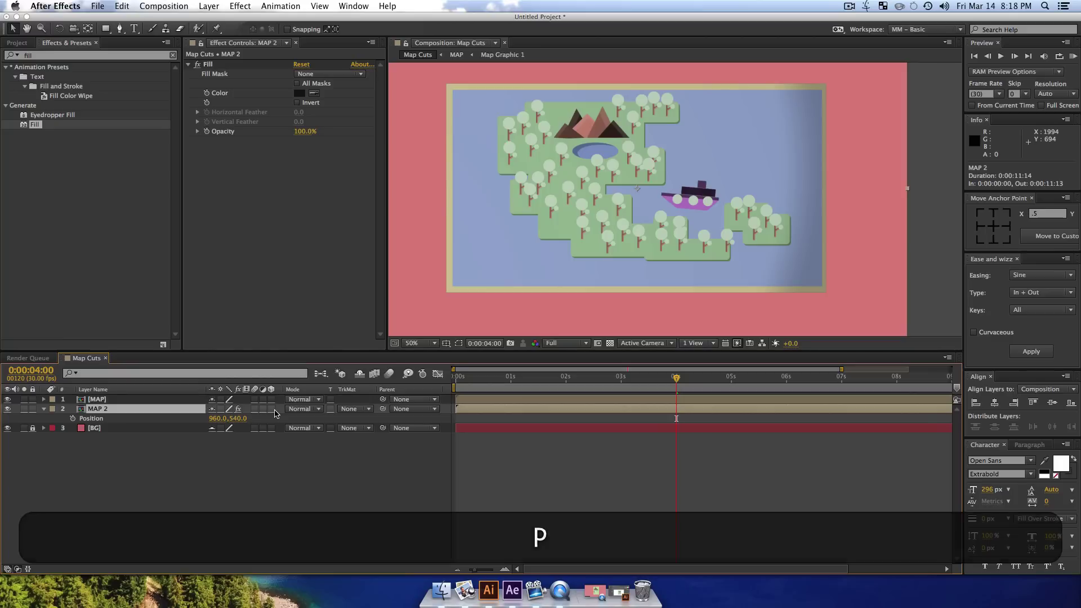
click(271, 409)
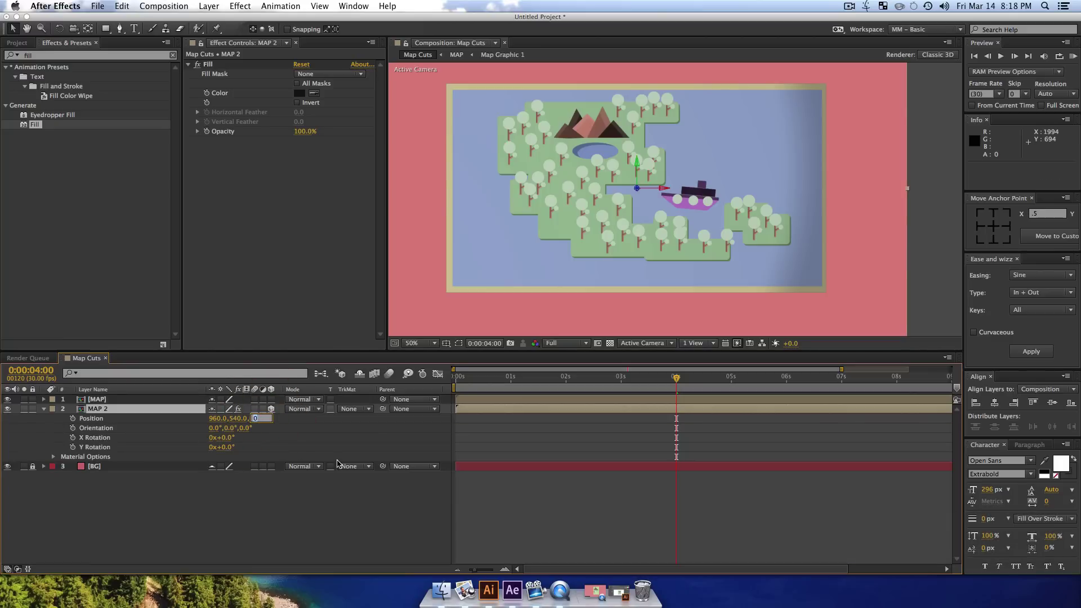
text(2)
key(Return)
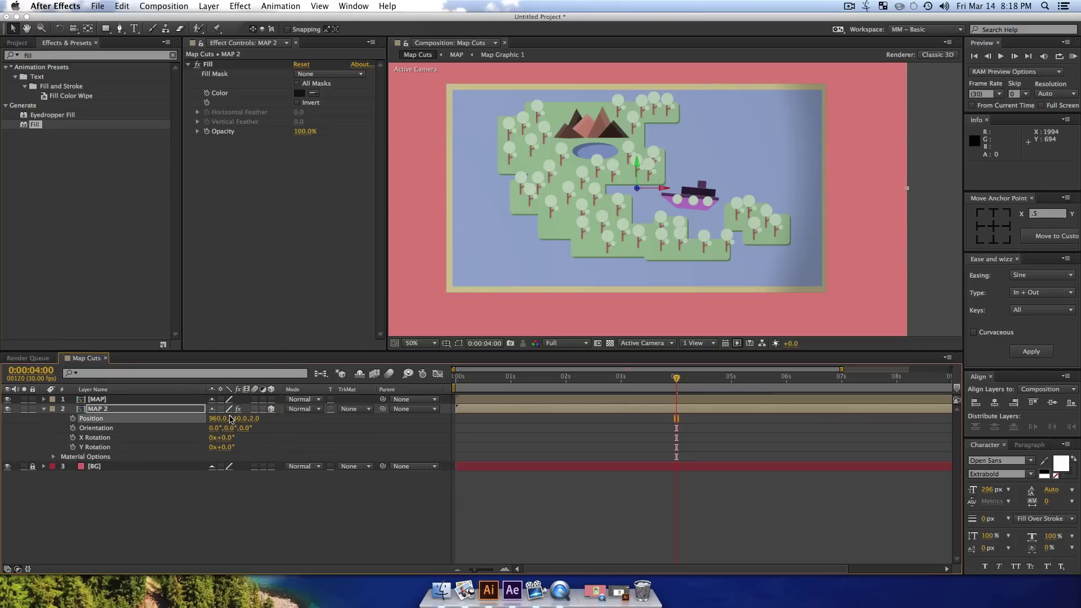
- Offset MAP 2 slightly down and to the right of the map as a drop shadow, and set its opacity to 18%
drag(231, 418, 130, 419)
click(103, 412)
key(t)
click(217, 482)
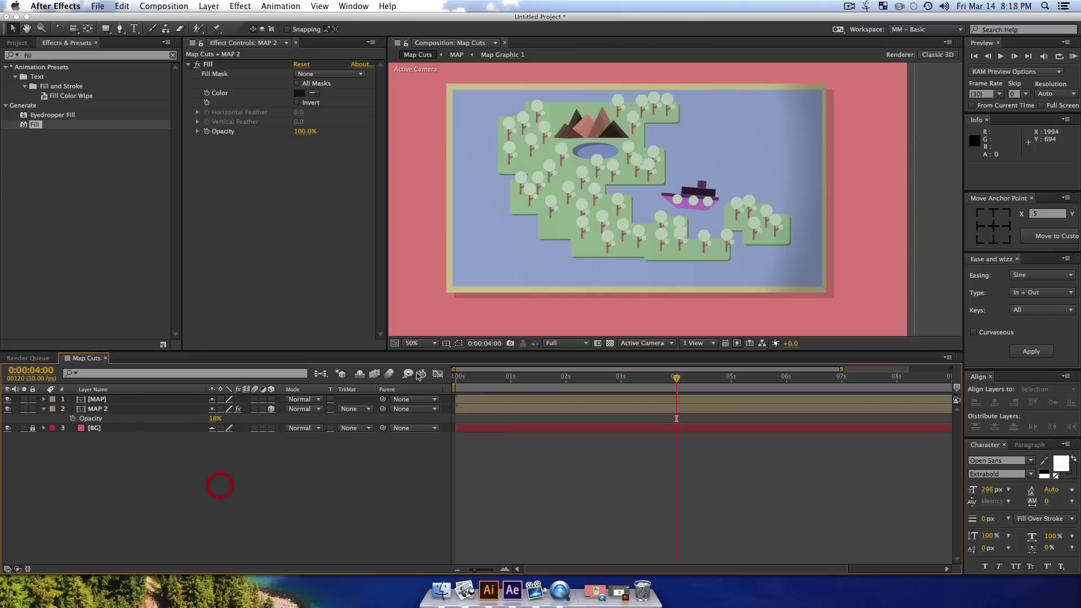
- Fit the composition in the viewer and play a RAM preview of the folding map with its shadow
key(alt+z)
alt+click(595, 258)
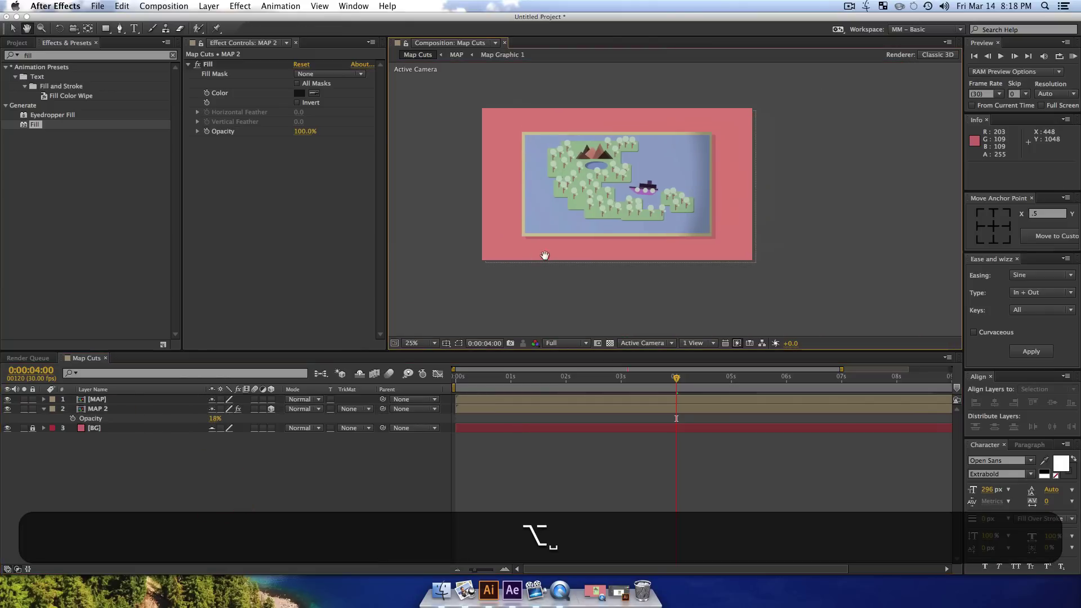
key(v)
click(545, 258)
key(shift+slash)
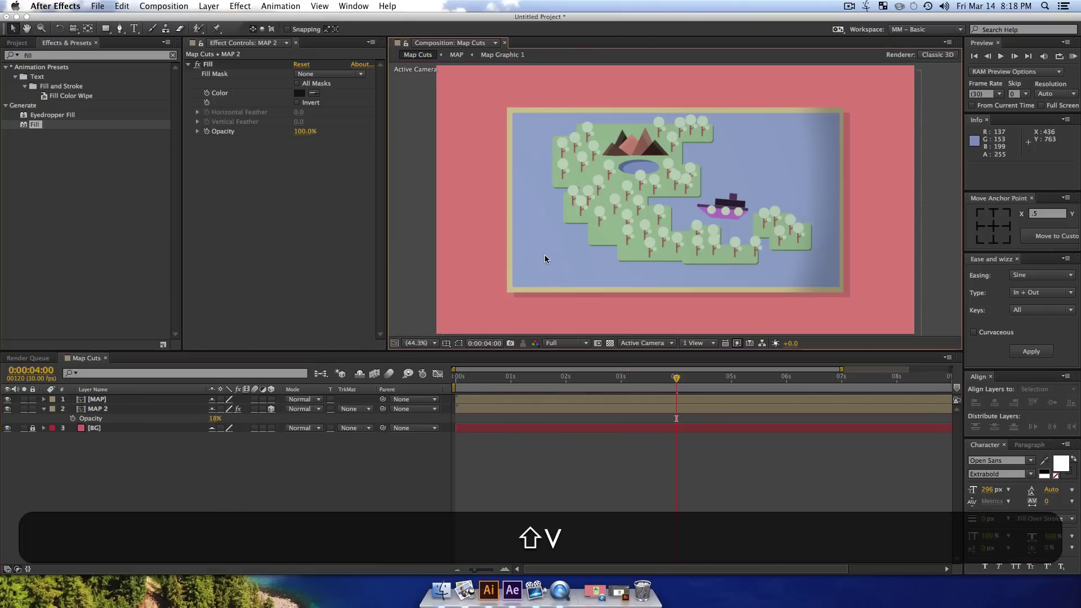
key(KP_0)
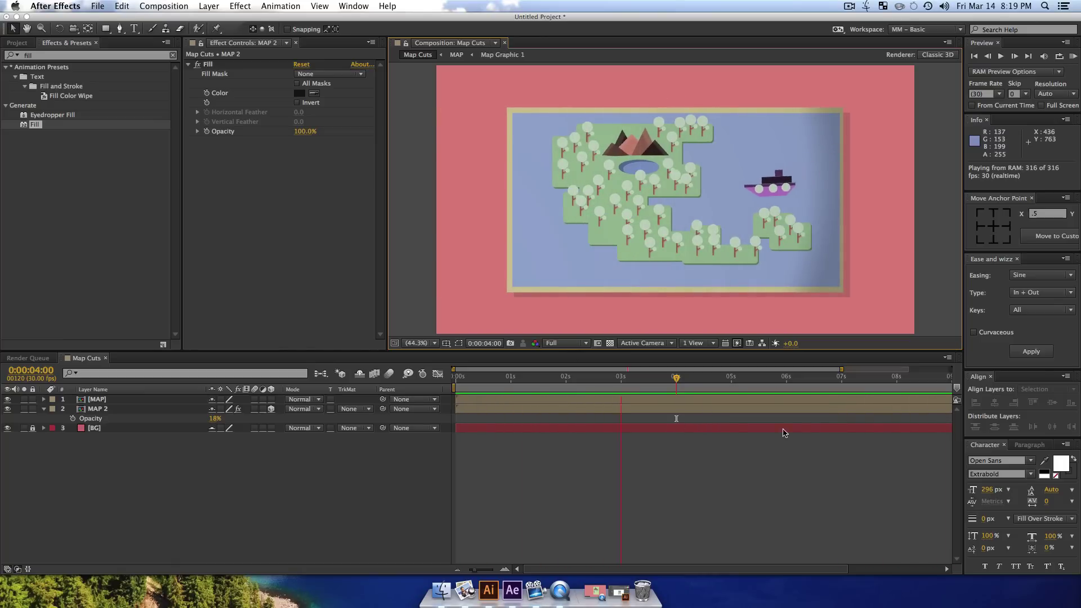
click(849, 8)
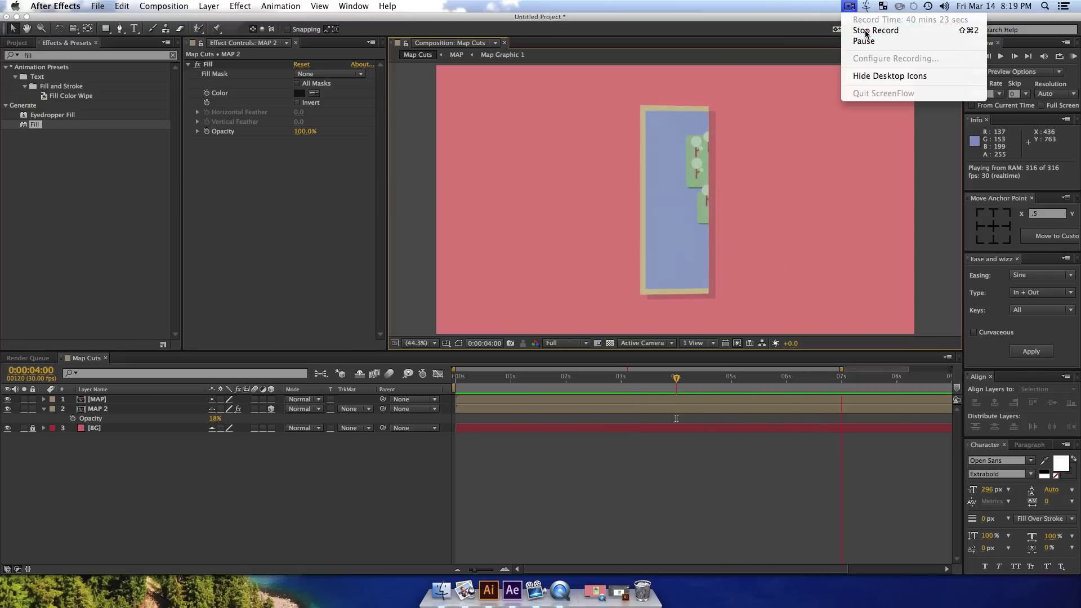